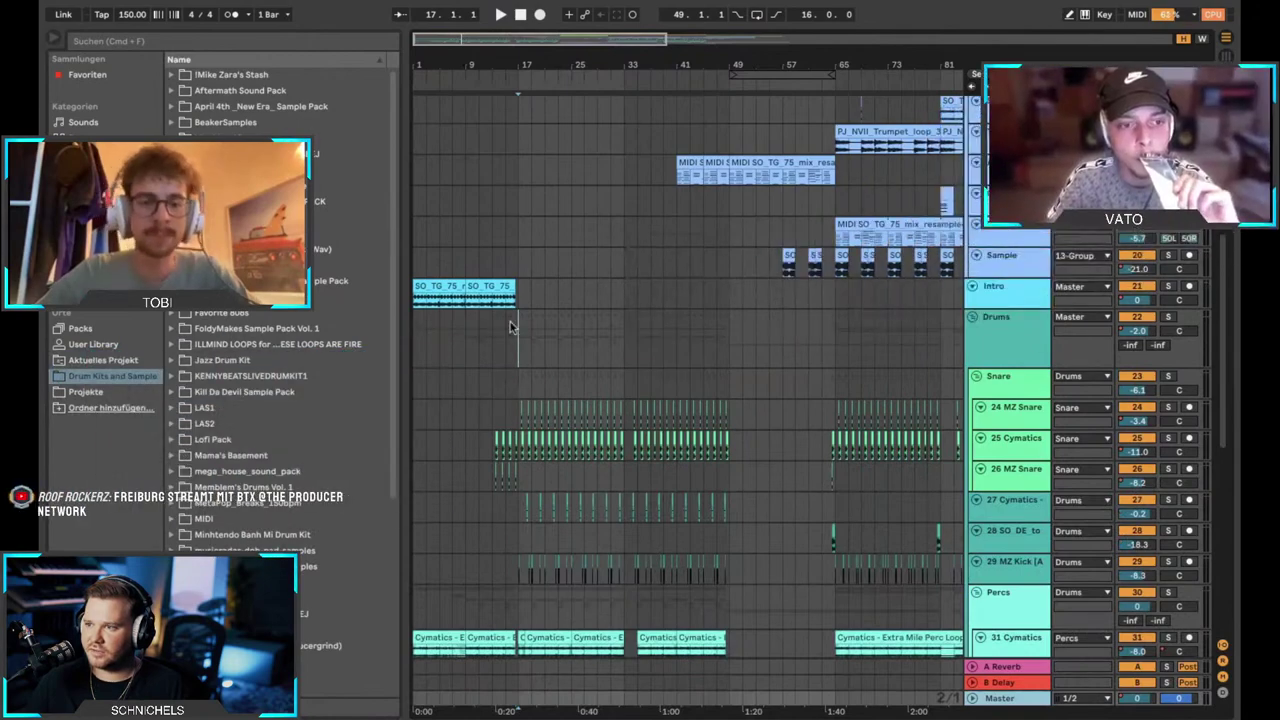
Examine the drum, percussion and sample clips across the arrangement, especially the section starting at bar 17.
scroll(510, 327, down, 3)
scroll(510, 327, down, 2)
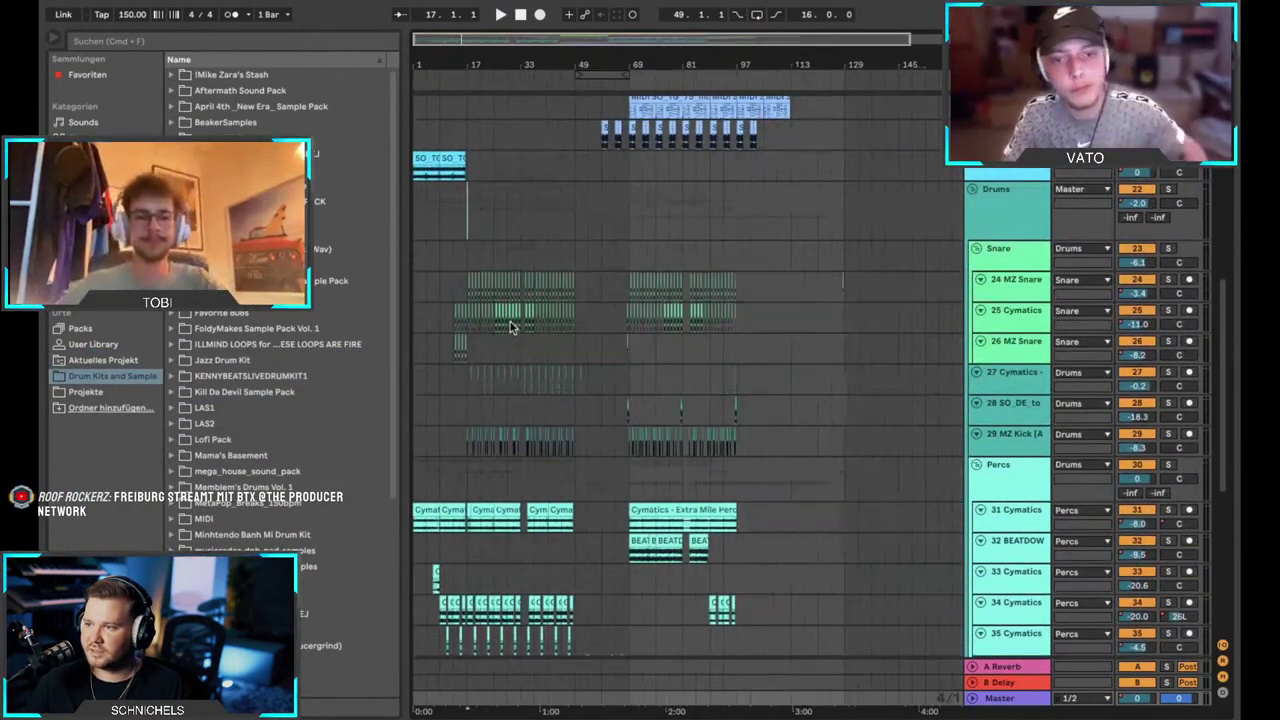
scroll(510, 327, up, 5)
scroll(510, 327, left, 3)
scroll(510, 327, up, 2)
scroll(510, 327, up, 6)
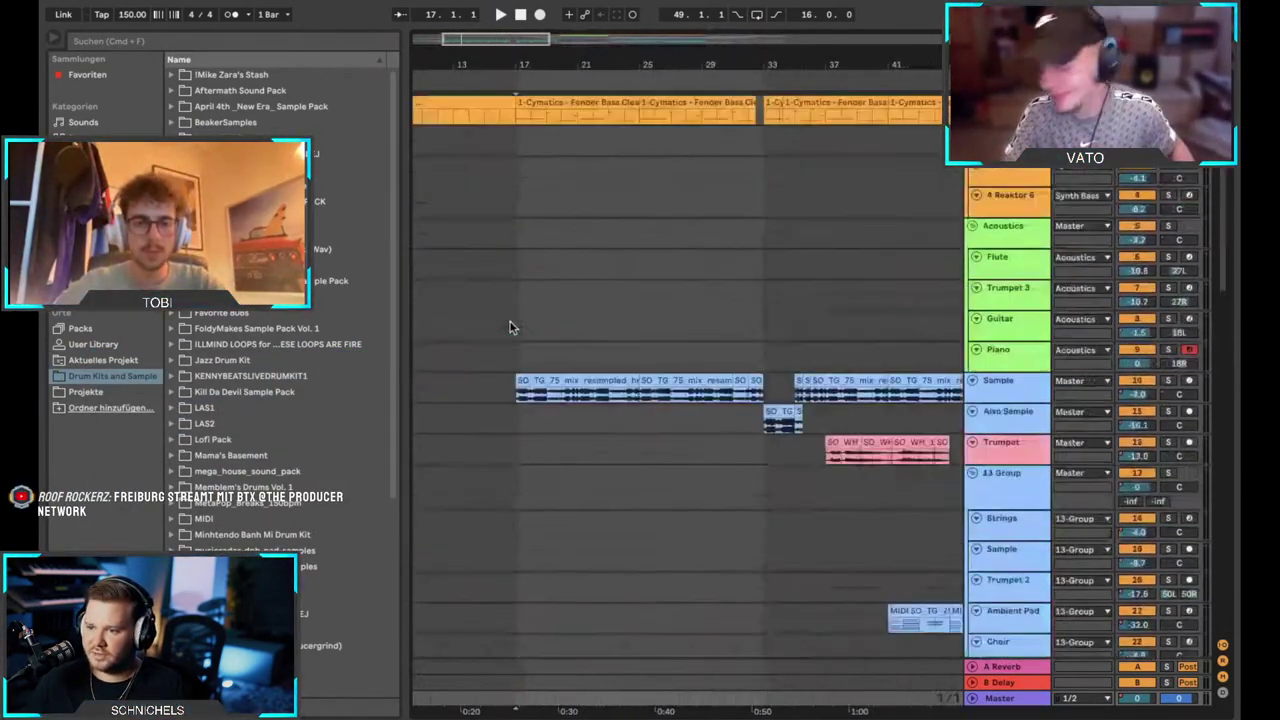
scroll(521, 393, up, 2)
scroll(521, 393, down, 3)
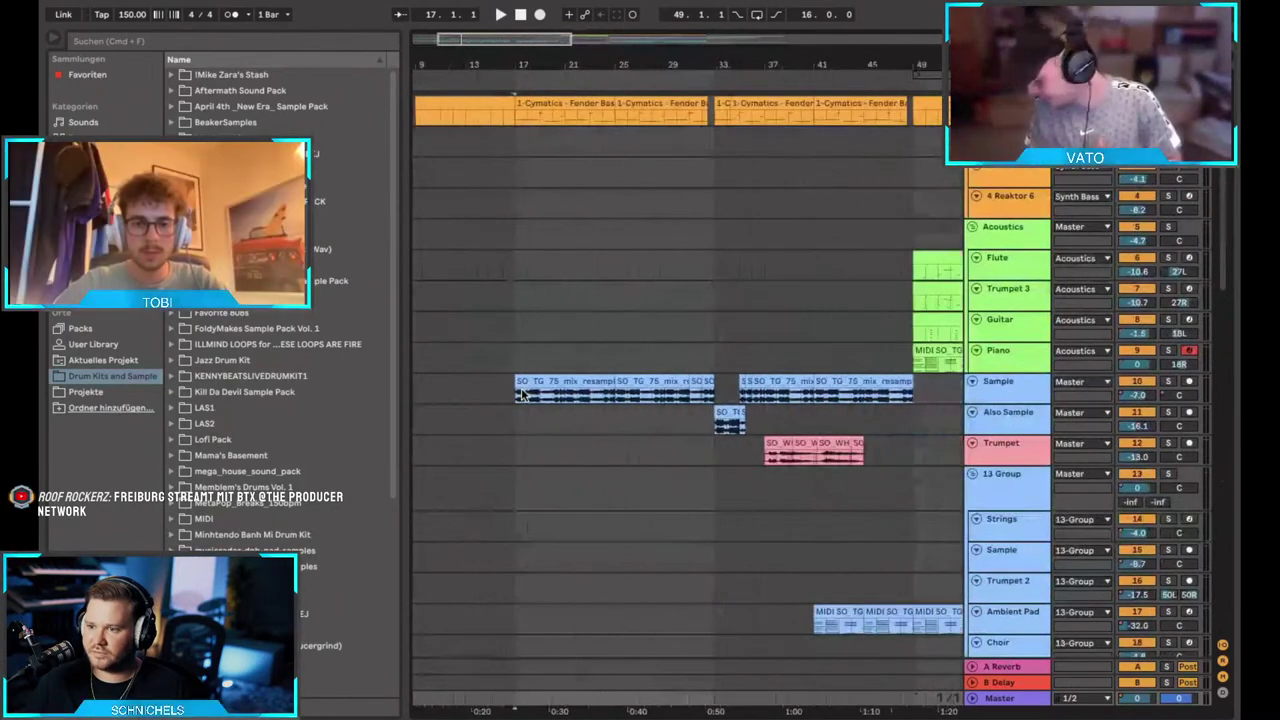
scroll(515, 398, up, 5)
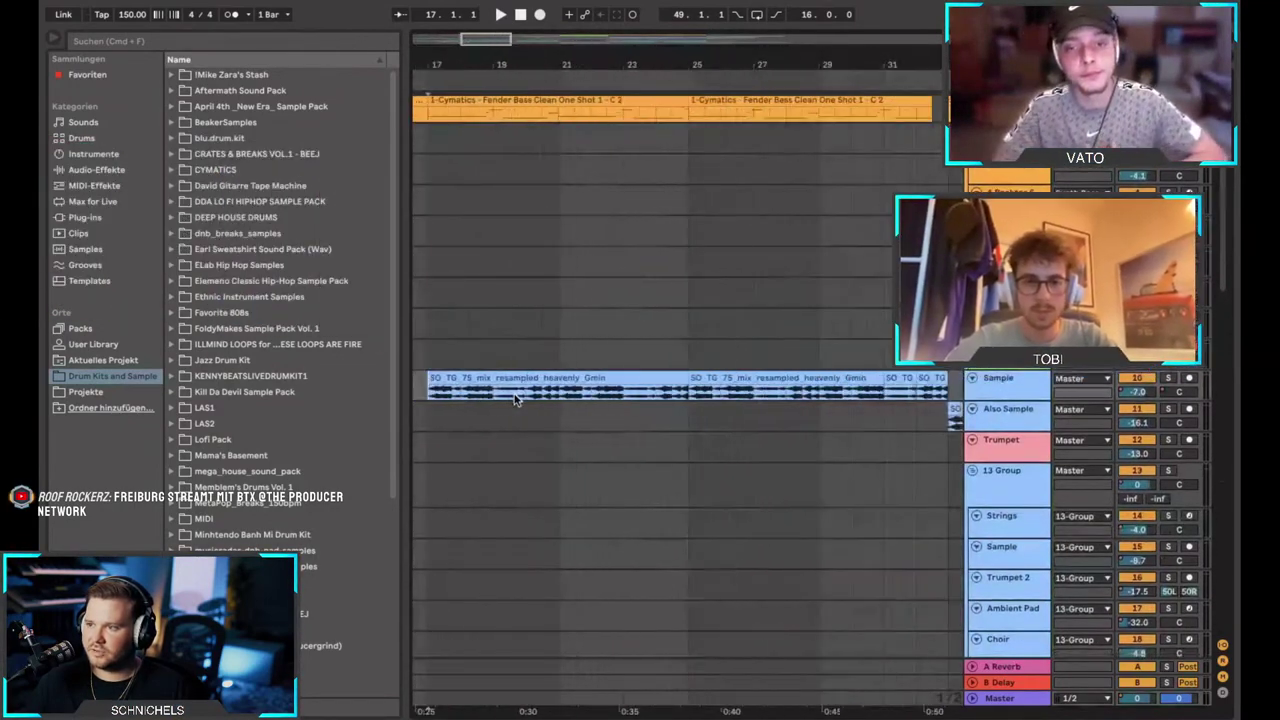
key(minus)
key(minus)
scroll(515, 400, down, 5)
scroll(515, 400, down, 1)
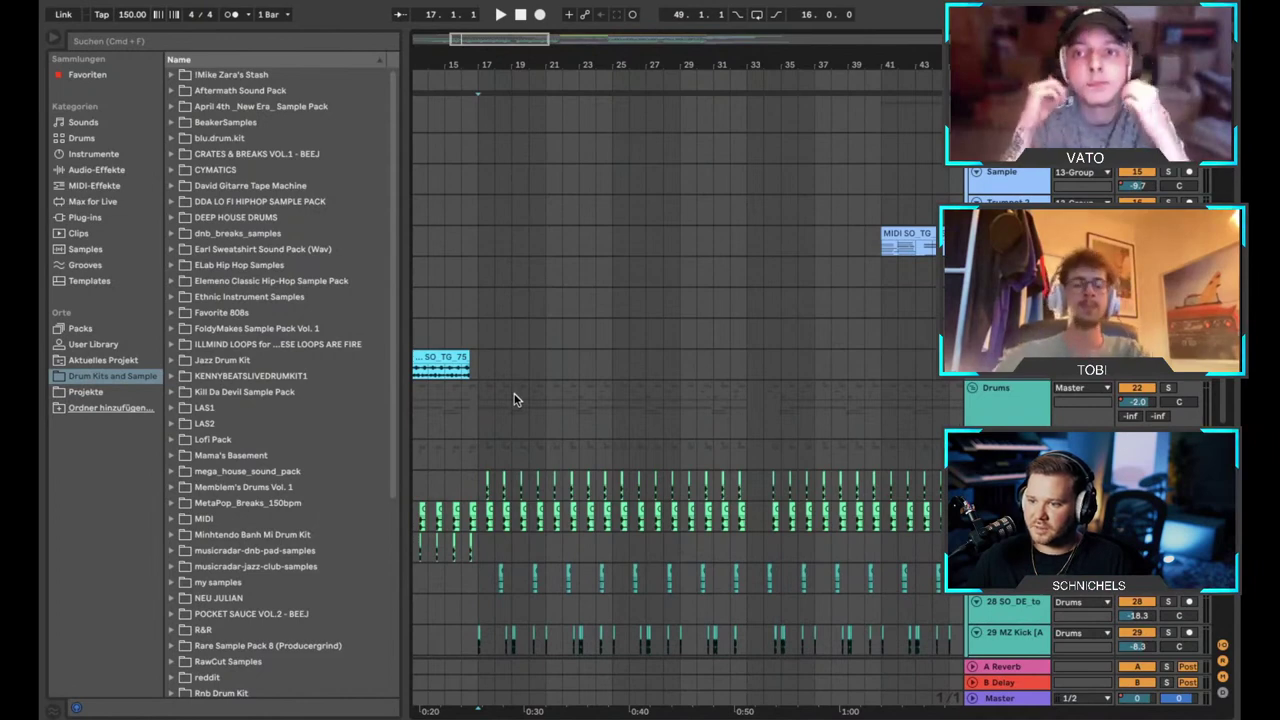
Survey the whole arrangement from the bass and acoustic tracks down to the Intro track.
scroll(514, 399, up, 5)
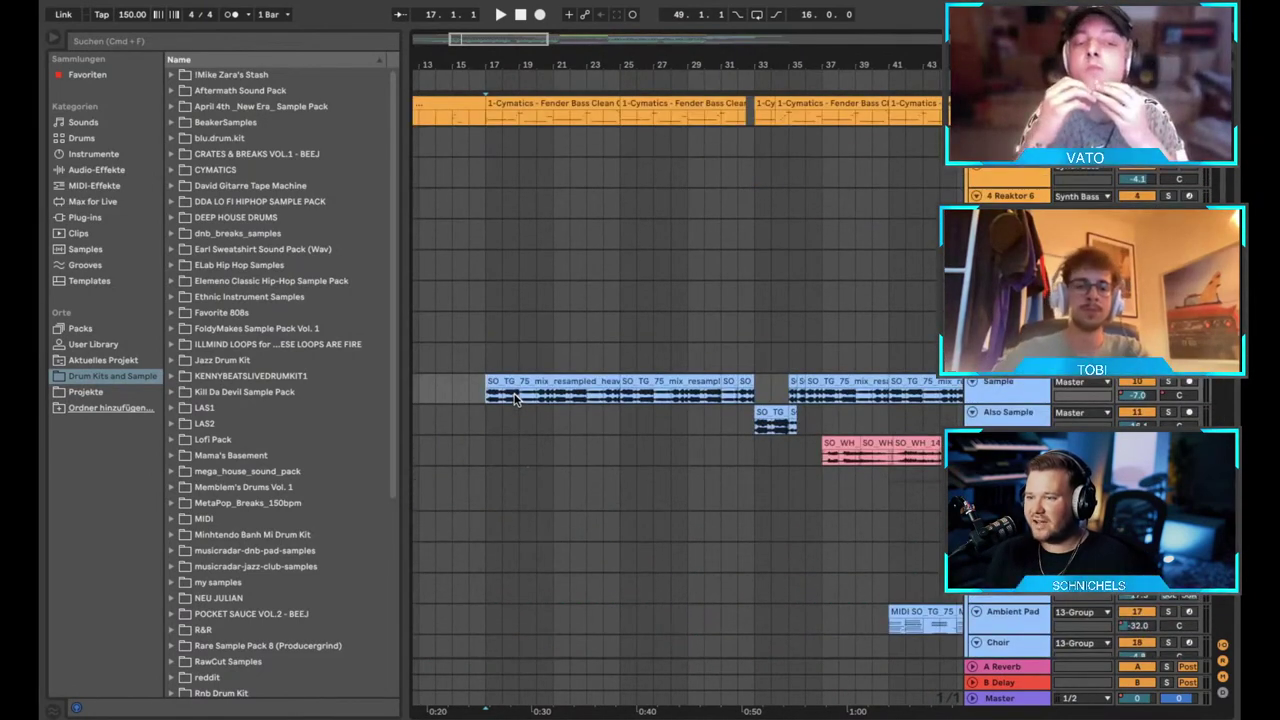
scroll(489, 397, down, 3)
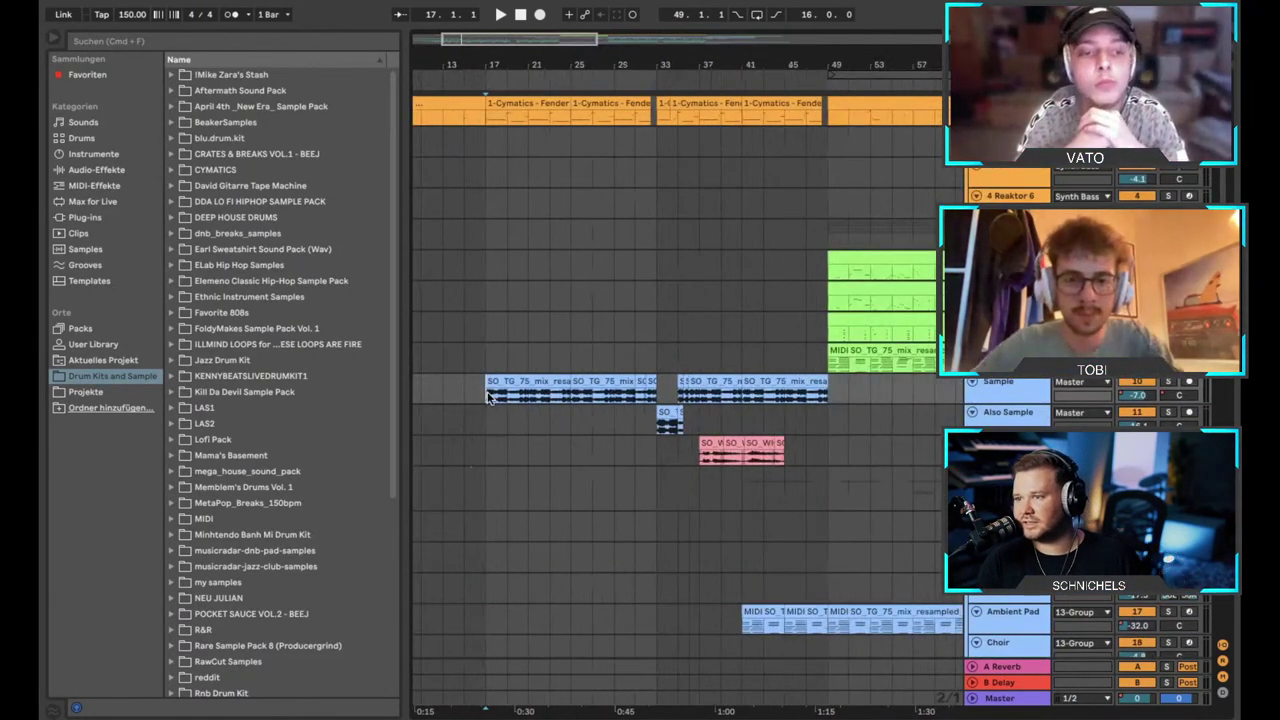
scroll(489, 397, up, 2)
scroll(489, 397, down, 5)
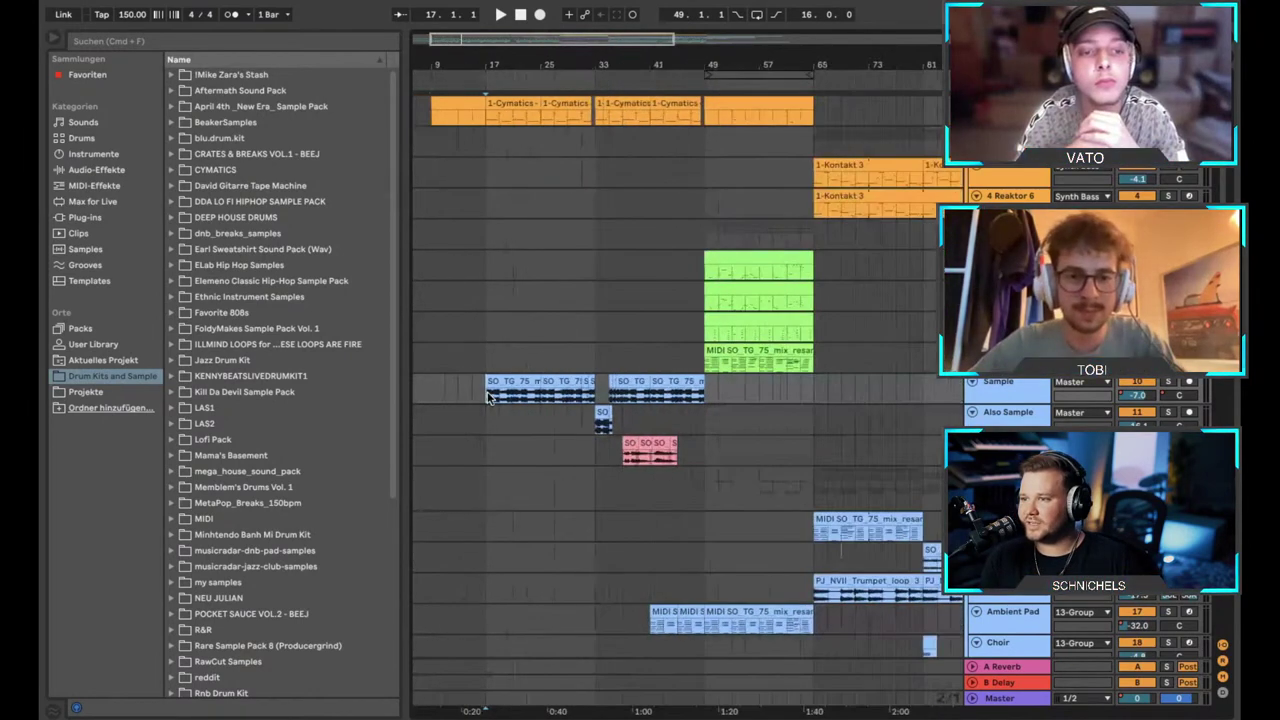
scroll(489, 397, down, 4)
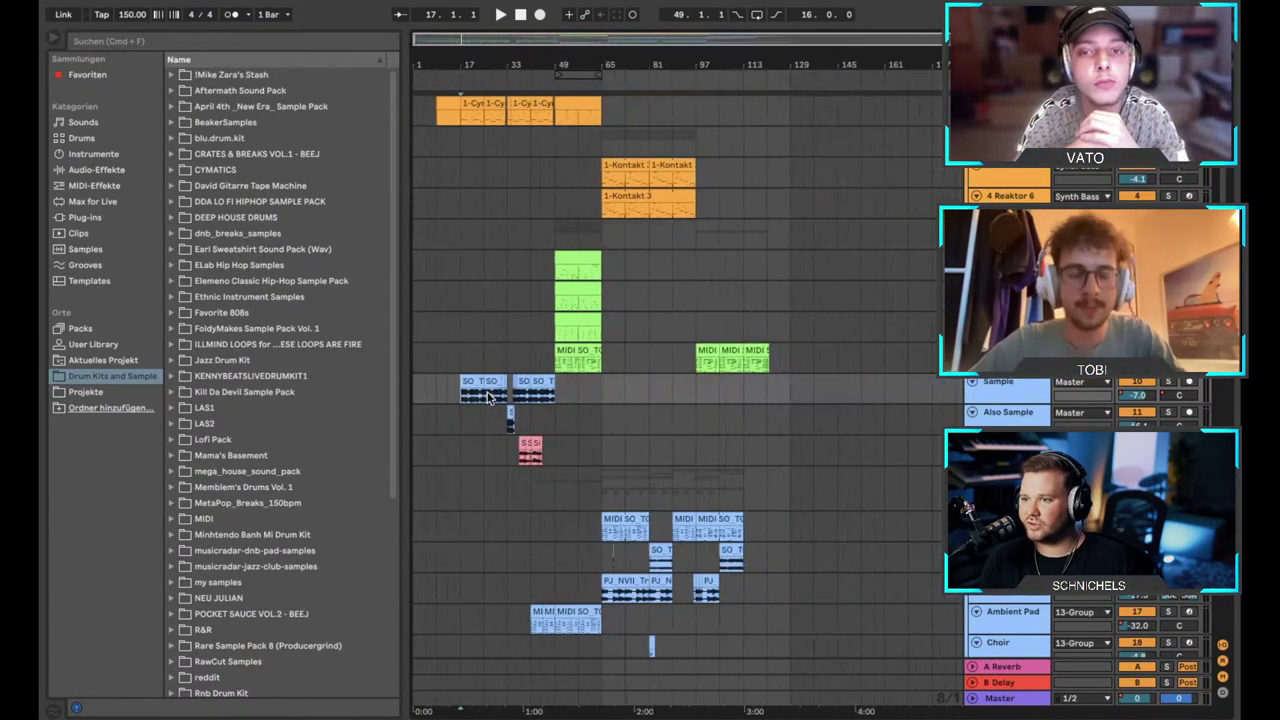
scroll(489, 397, down, 3)
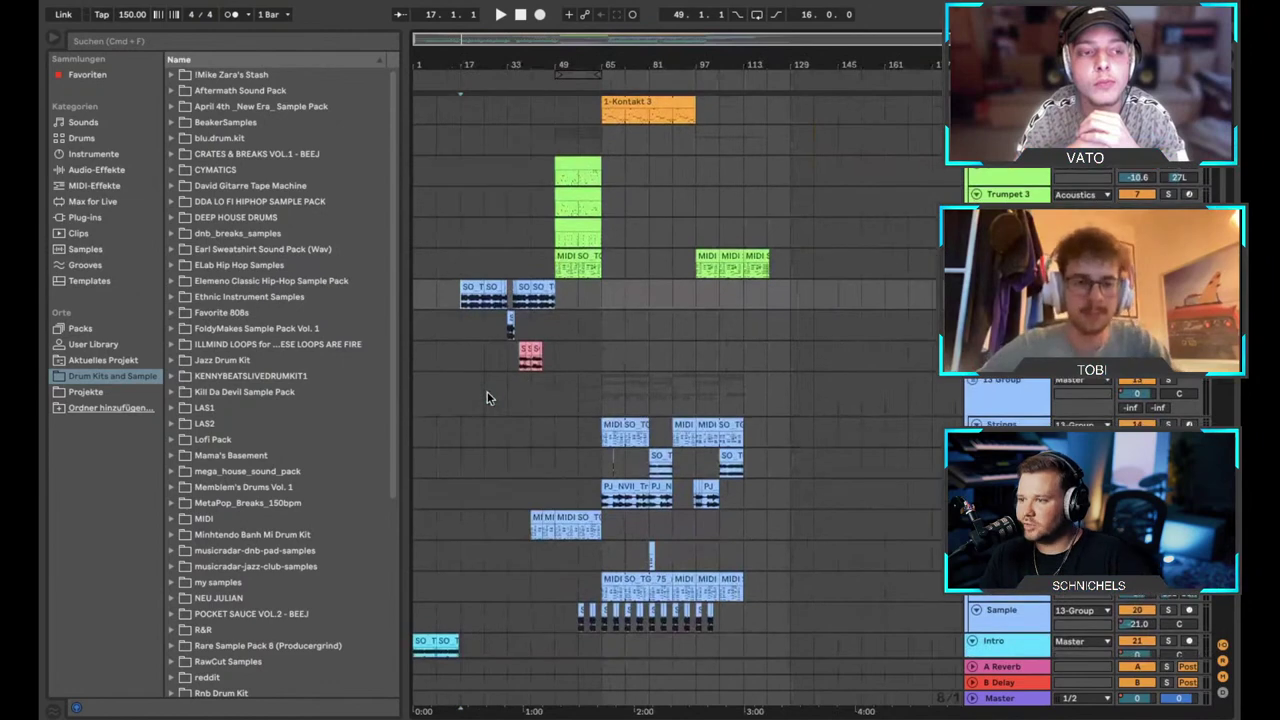
scroll(487, 397, down, 2)
scroll(487, 397, up, 5)
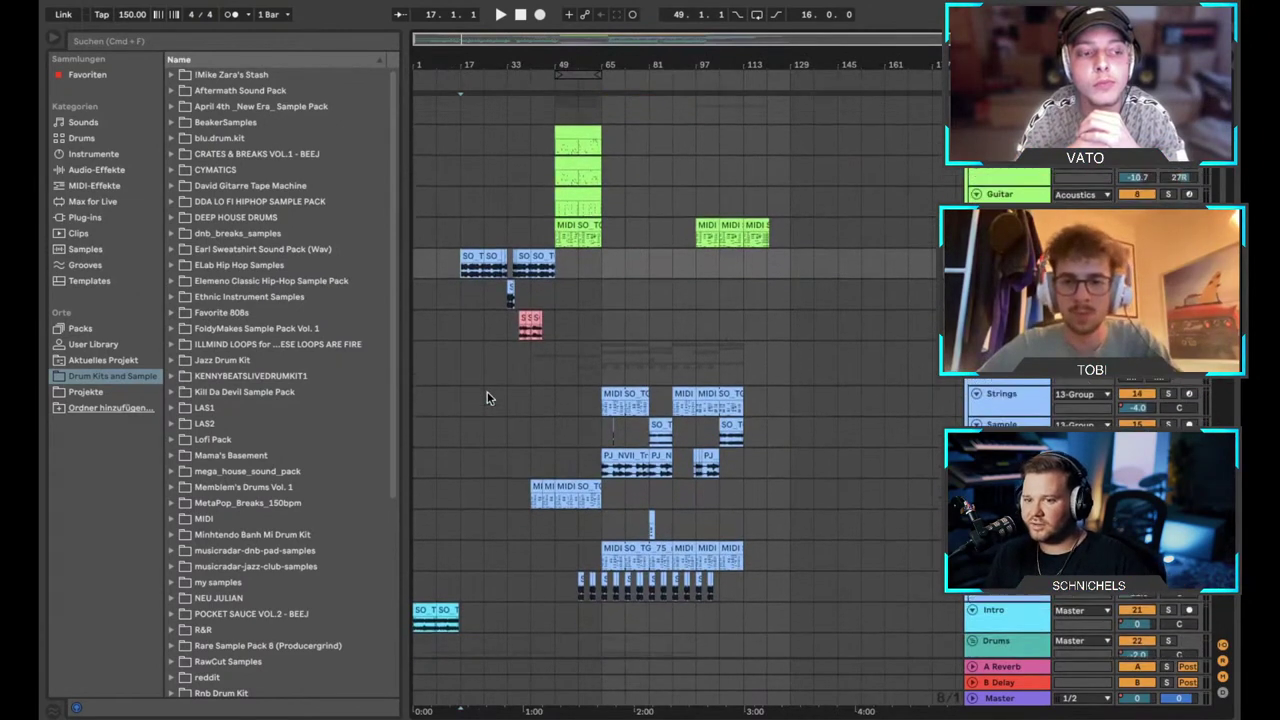
scroll(488, 397, up, 1)
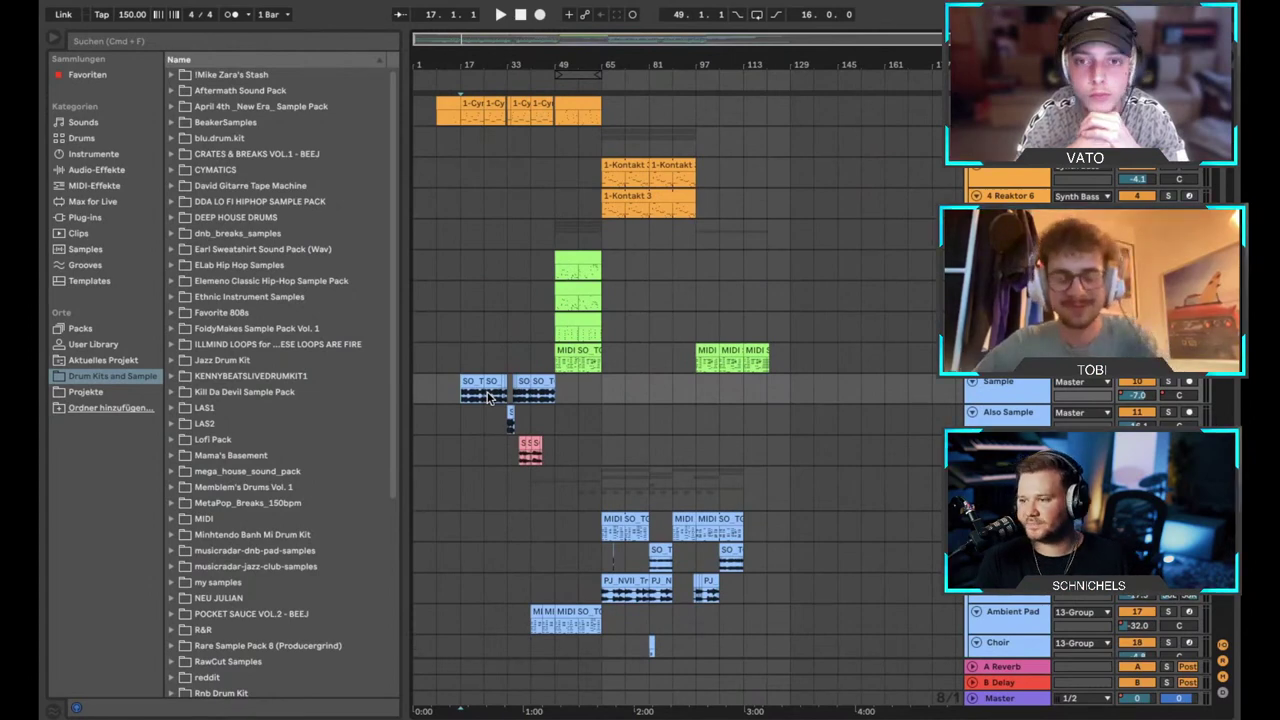
Look over the drum, percussion and FX tracks, returning to the Sample clips at bar 17.
scroll(462, 393, up, 2)
scroll(462, 393, down, 2)
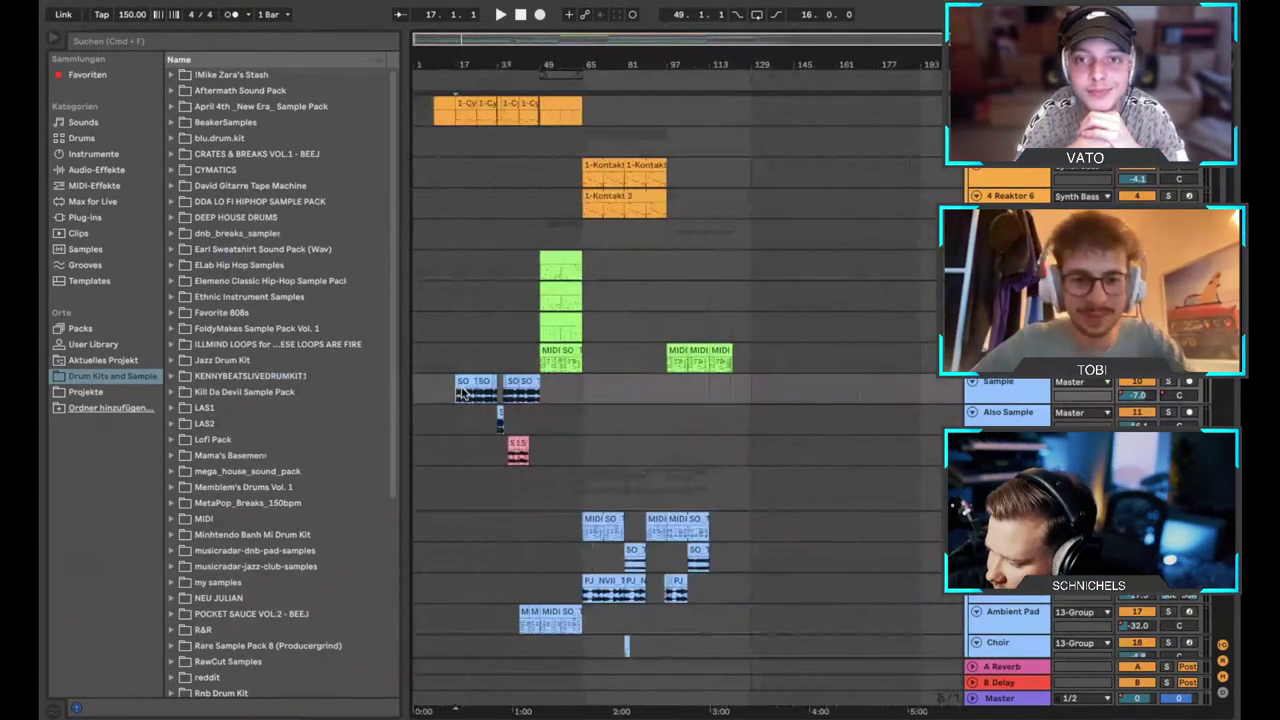
scroll(462, 393, up, 2)
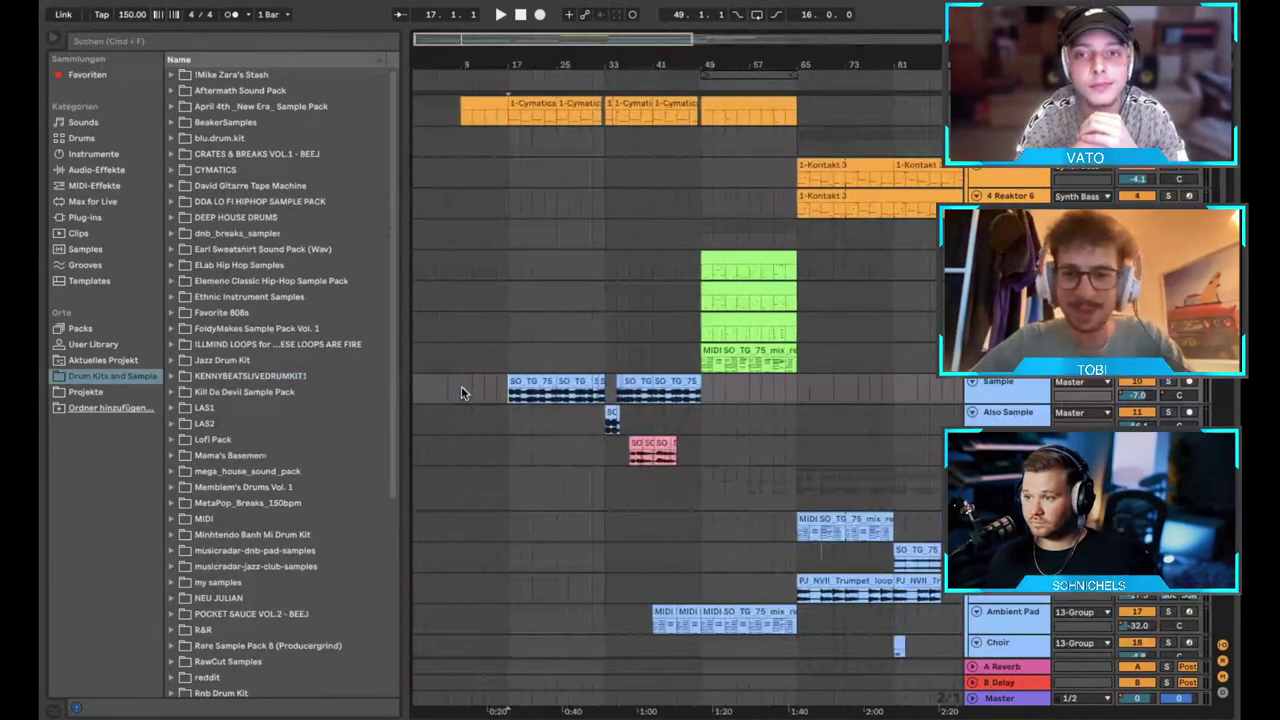
scroll(461, 393, down, 8)
scroll(461, 392, down, 10)
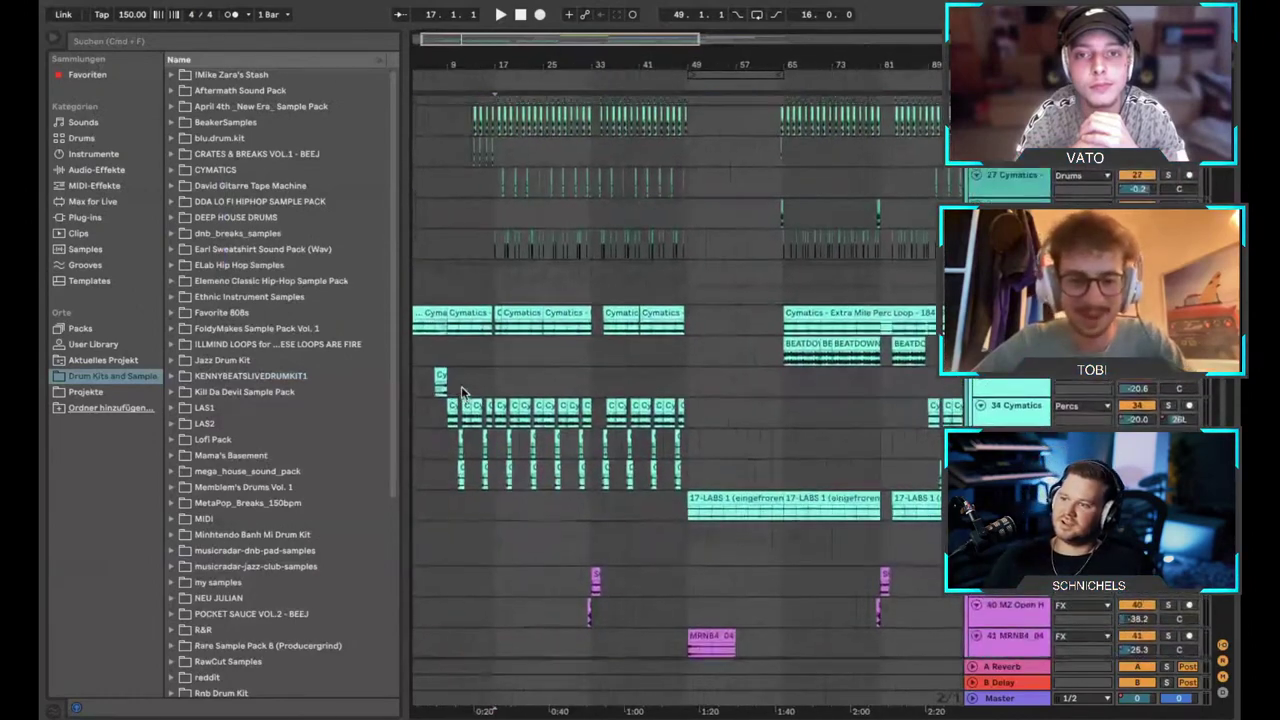
scroll(461, 392, up, 10)
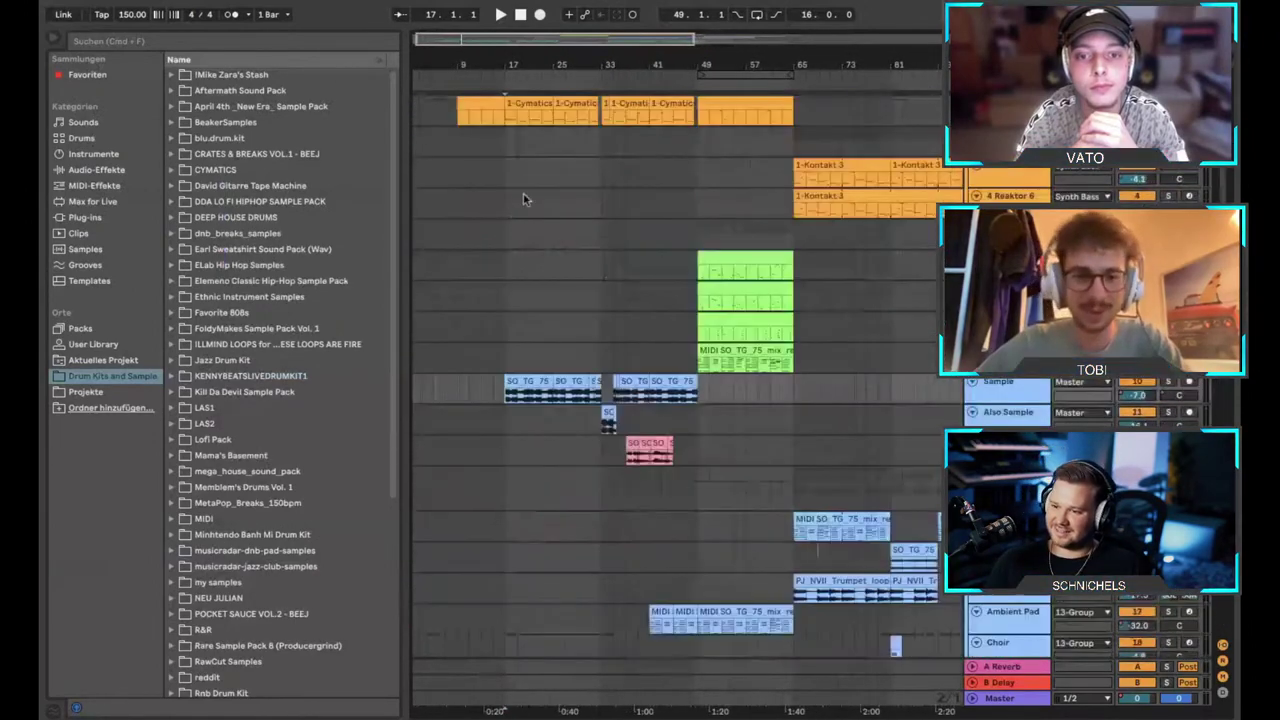
scroll(532, 330, up, 5)
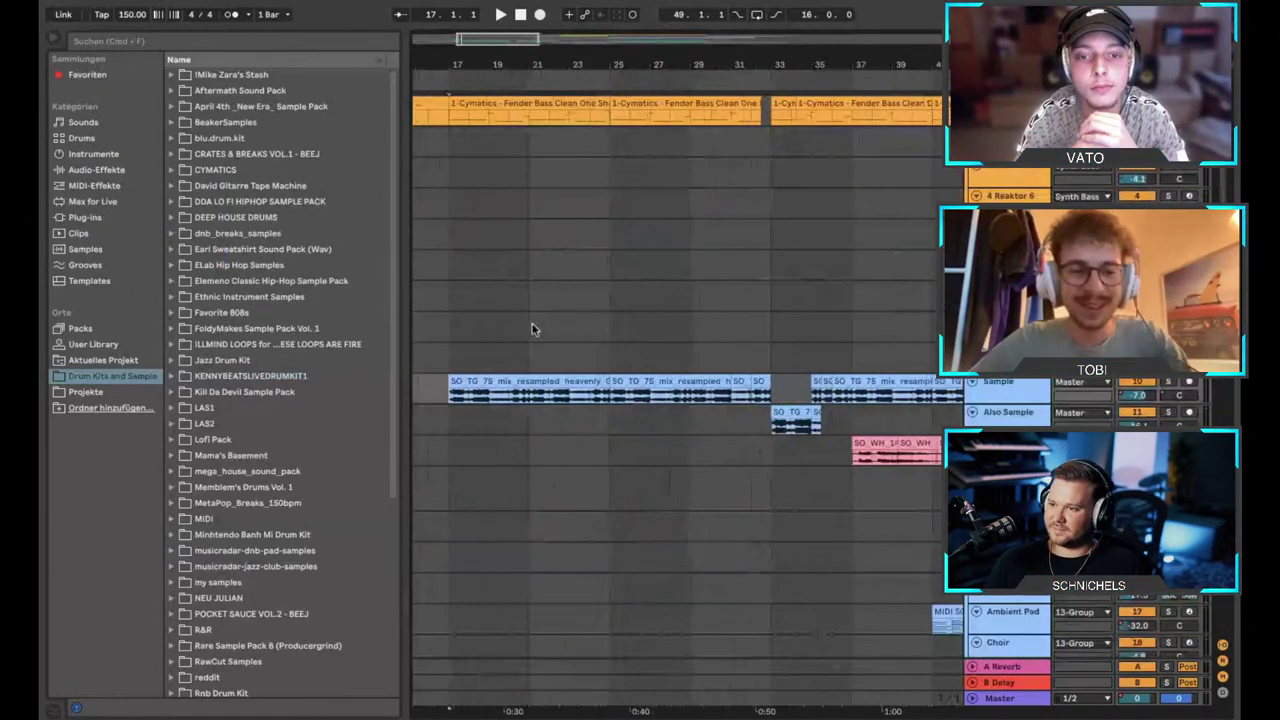
Listen to the soloed Sample track from bar 17 and inspect its effect chain.
click(513, 377)
scroll(513, 377, up, 3)
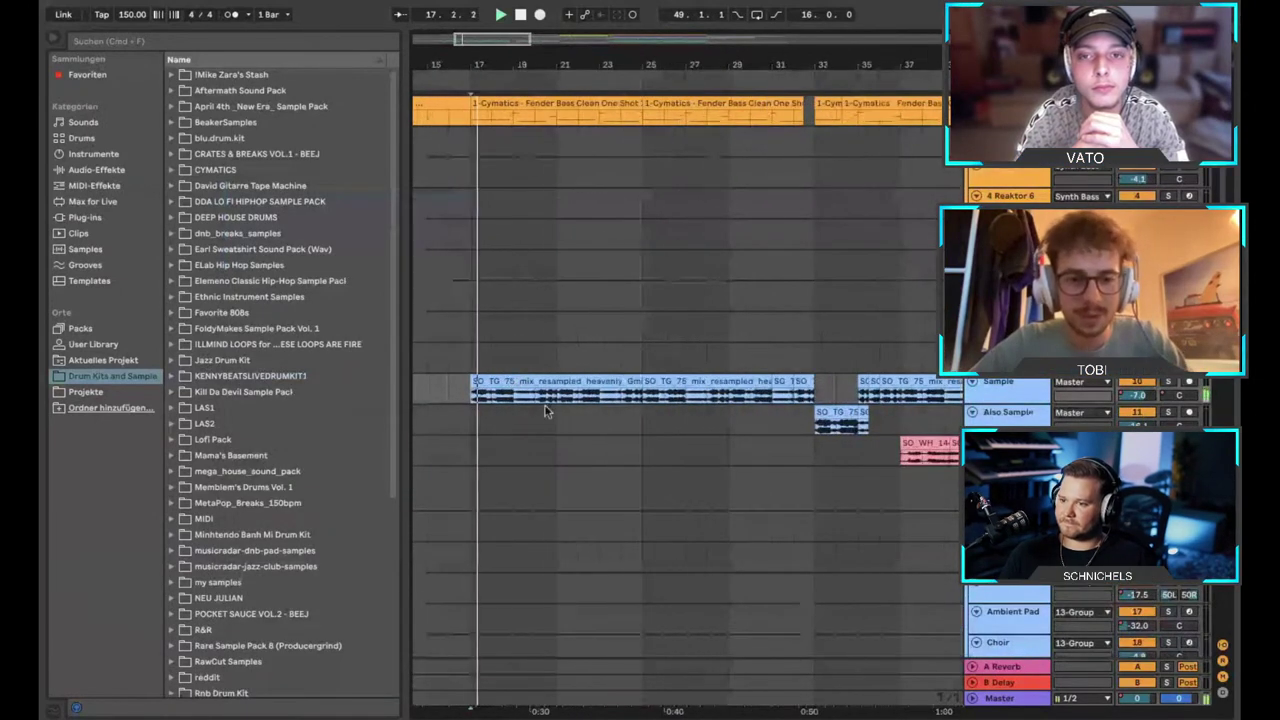
key(space)
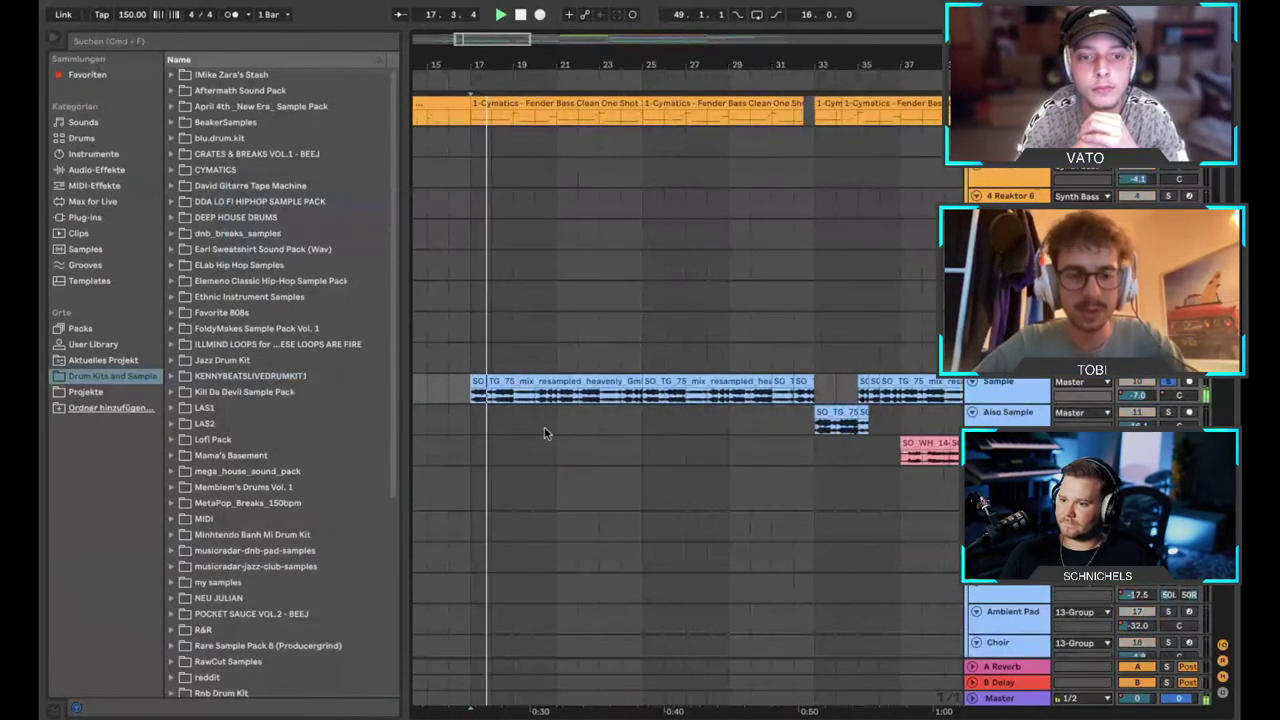
double_click(1001, 382)
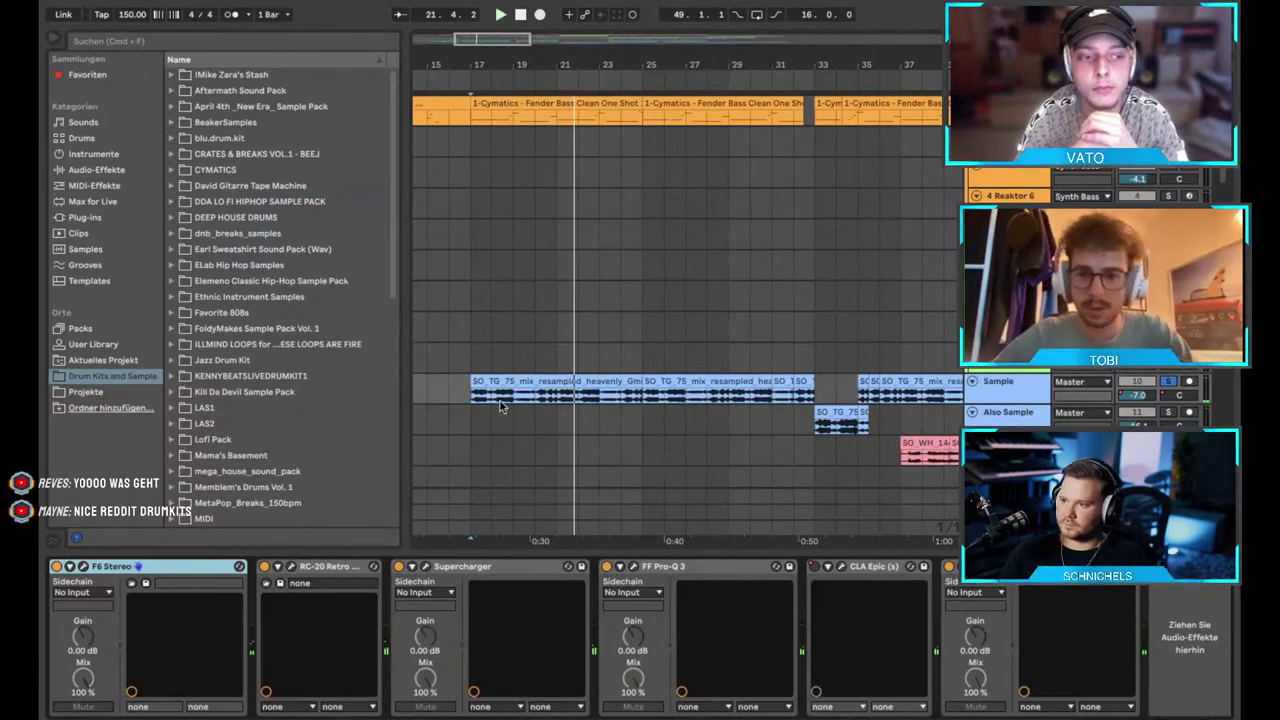
click(643, 554)
scroll(646, 443, down, 3)
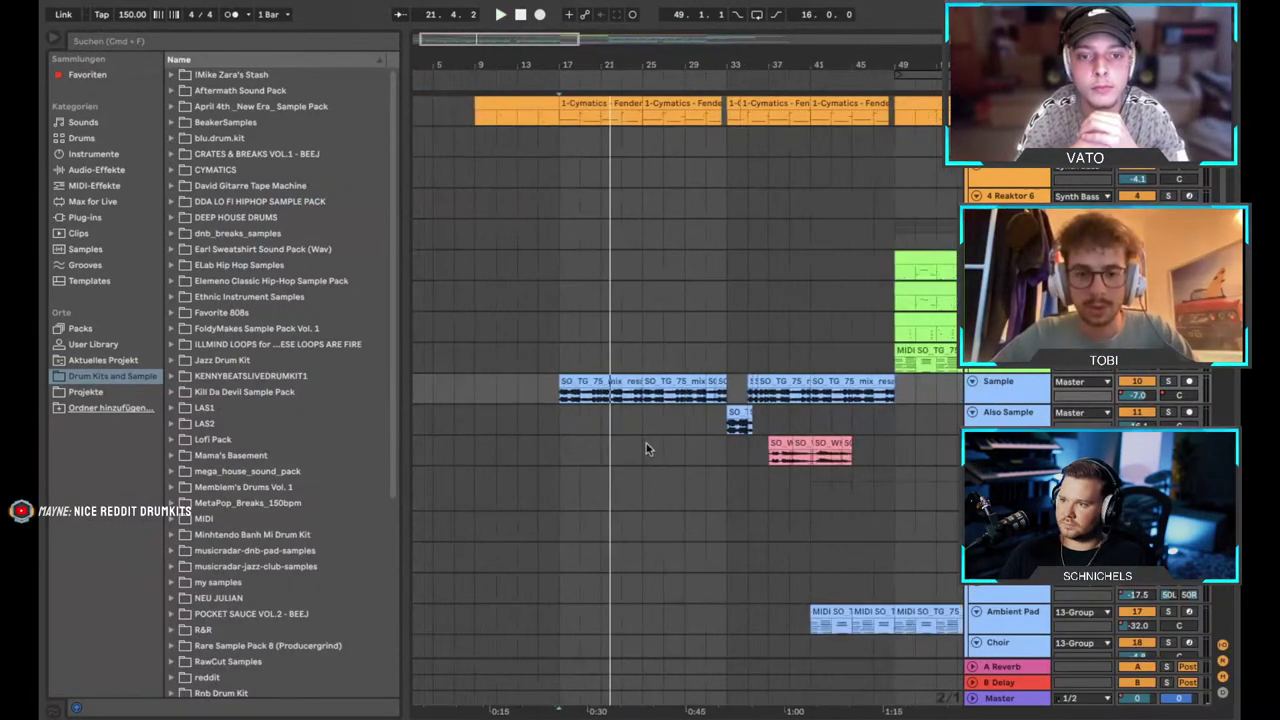
Inspect the bass track's device chain at bar 17 and its Kontakt instrument window, closing the window when done.
click(562, 120)
key(plus)
key(plus)
key(plus)
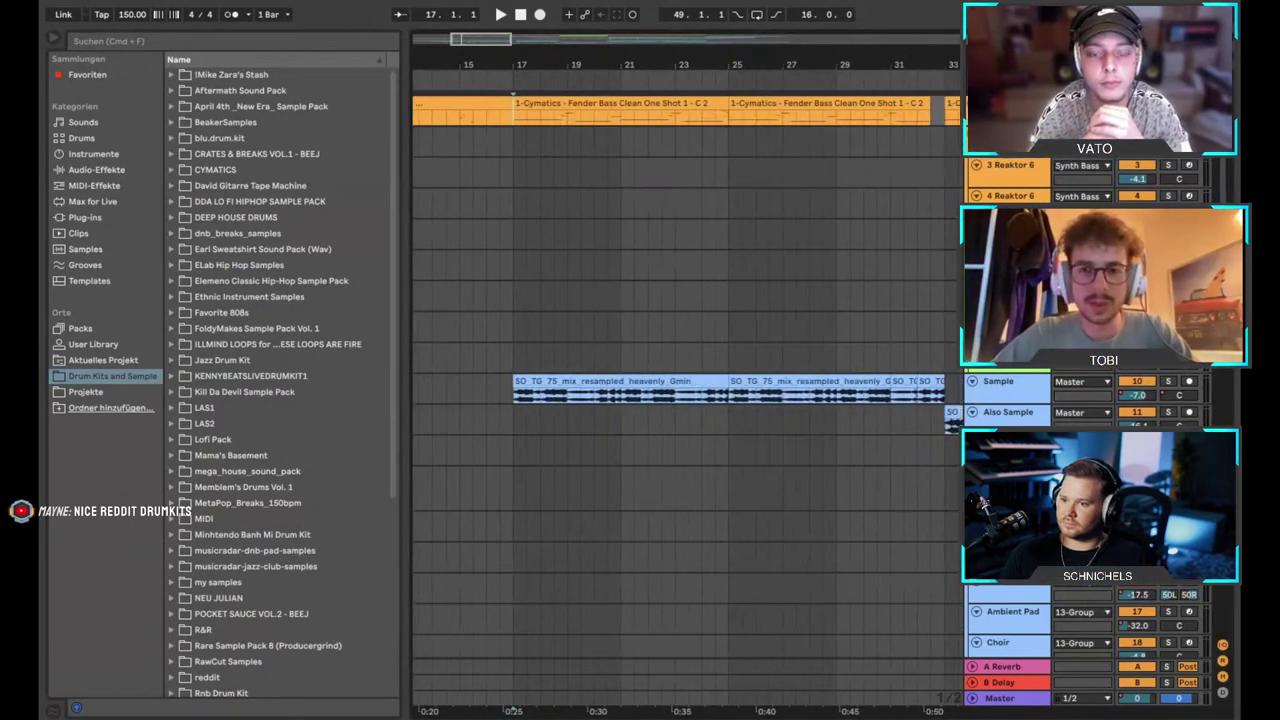
key(super+alt+l)
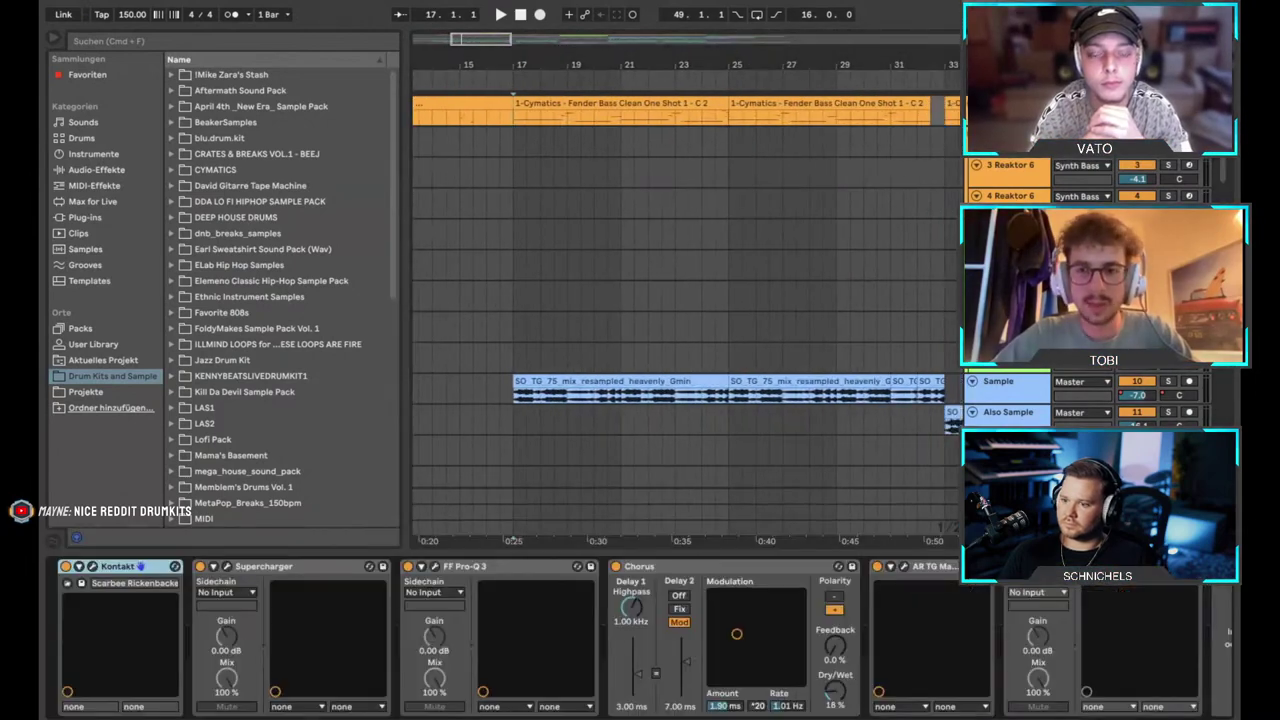
click(93, 567)
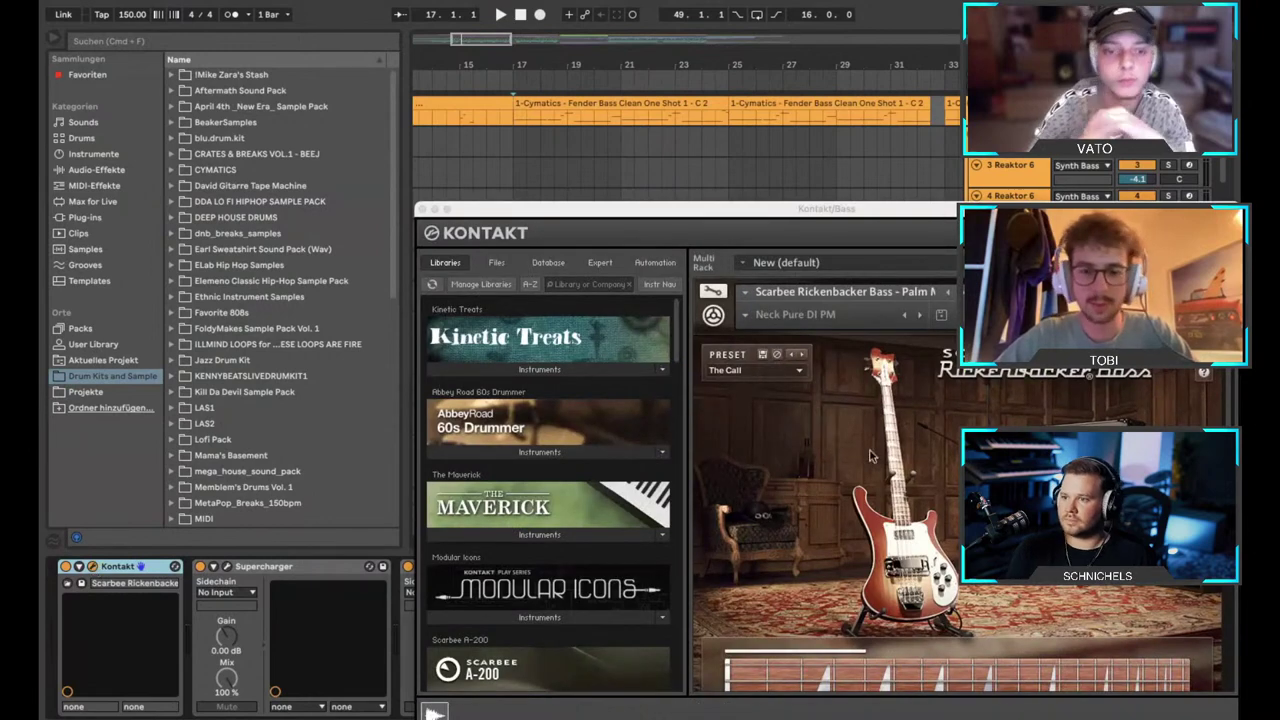
scroll(609, 149, down, 2)
click(542, 116)
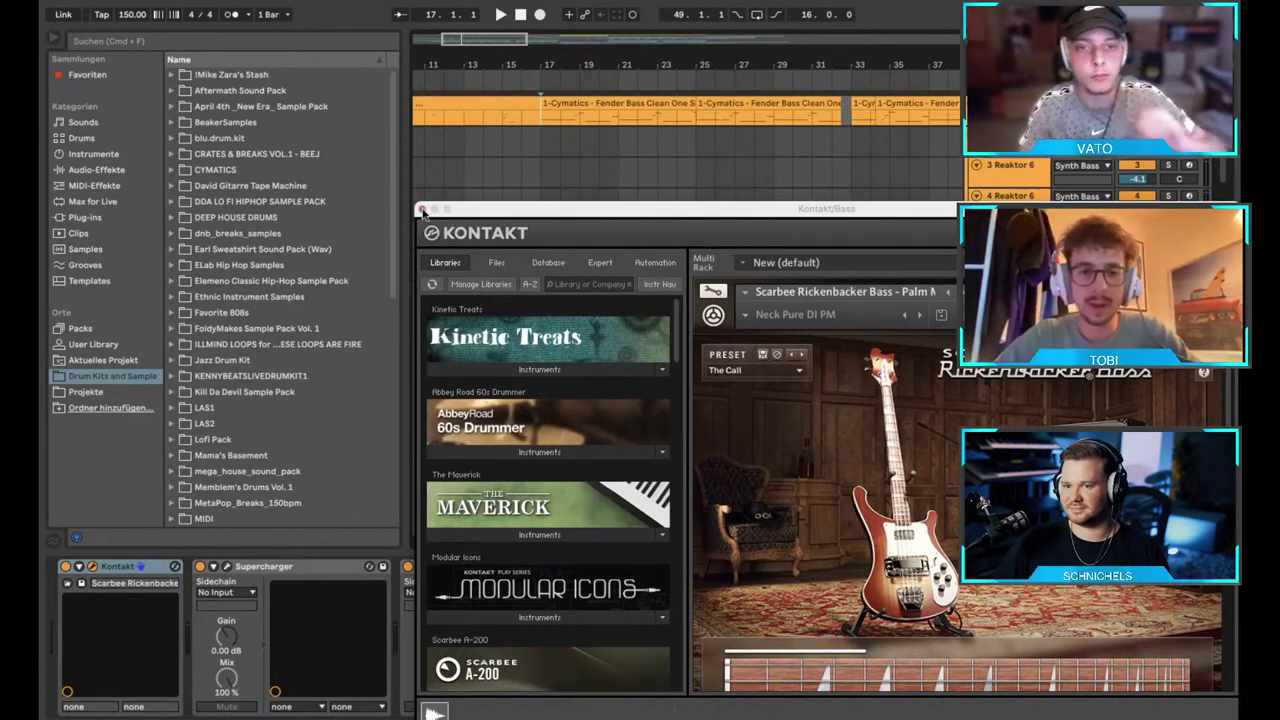
click(421, 210)
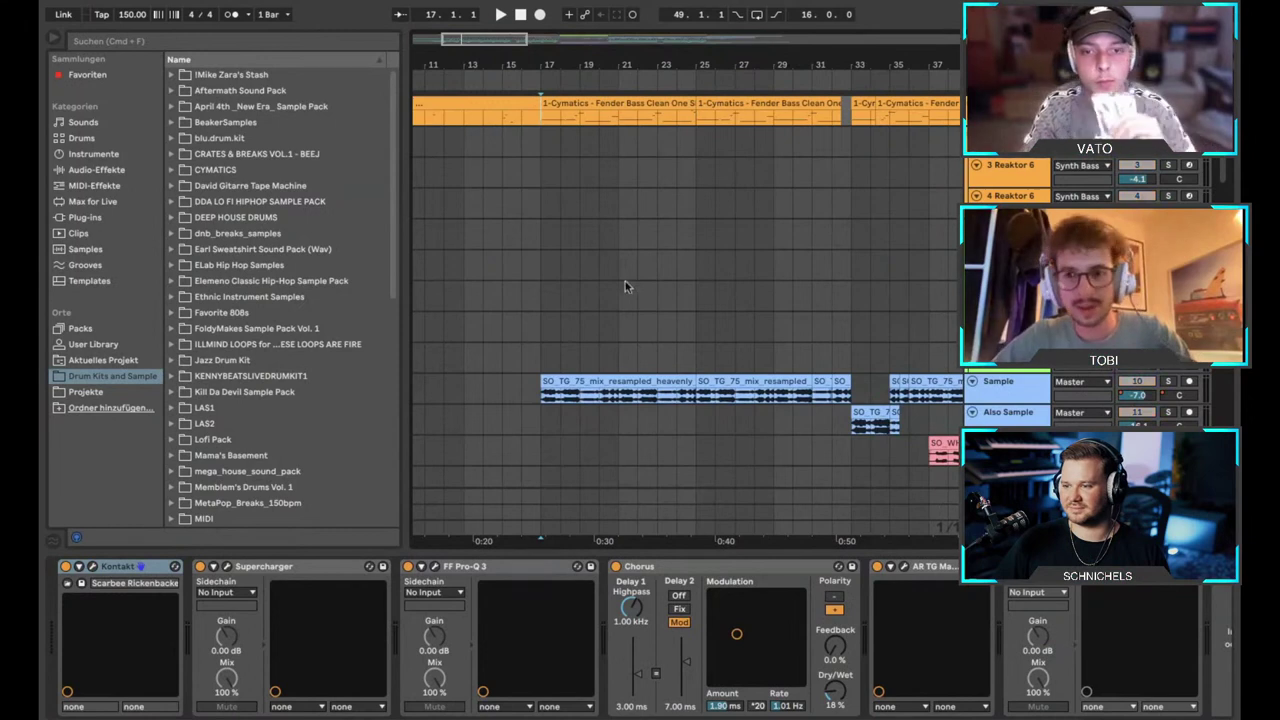
Solo the Sample track and play it from bar 17 while looking over the other tracks.
click(585, 373)
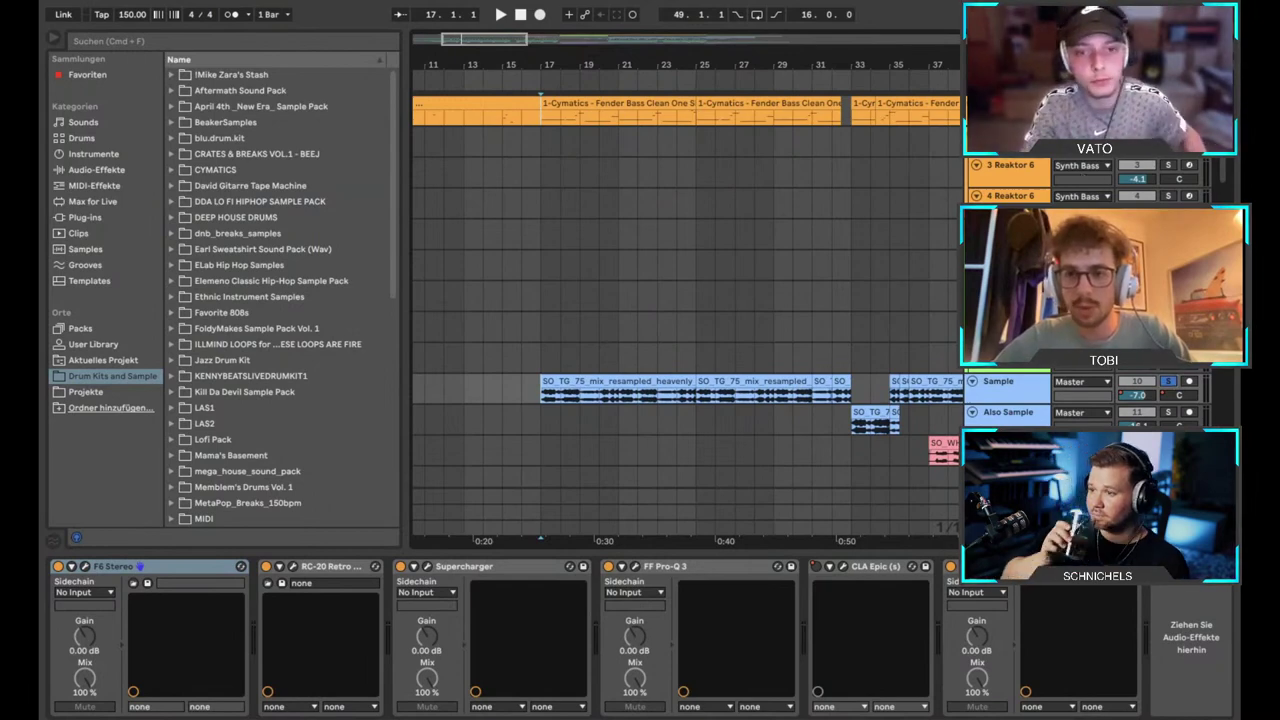
key(space)
scroll(508, 266, down, 6)
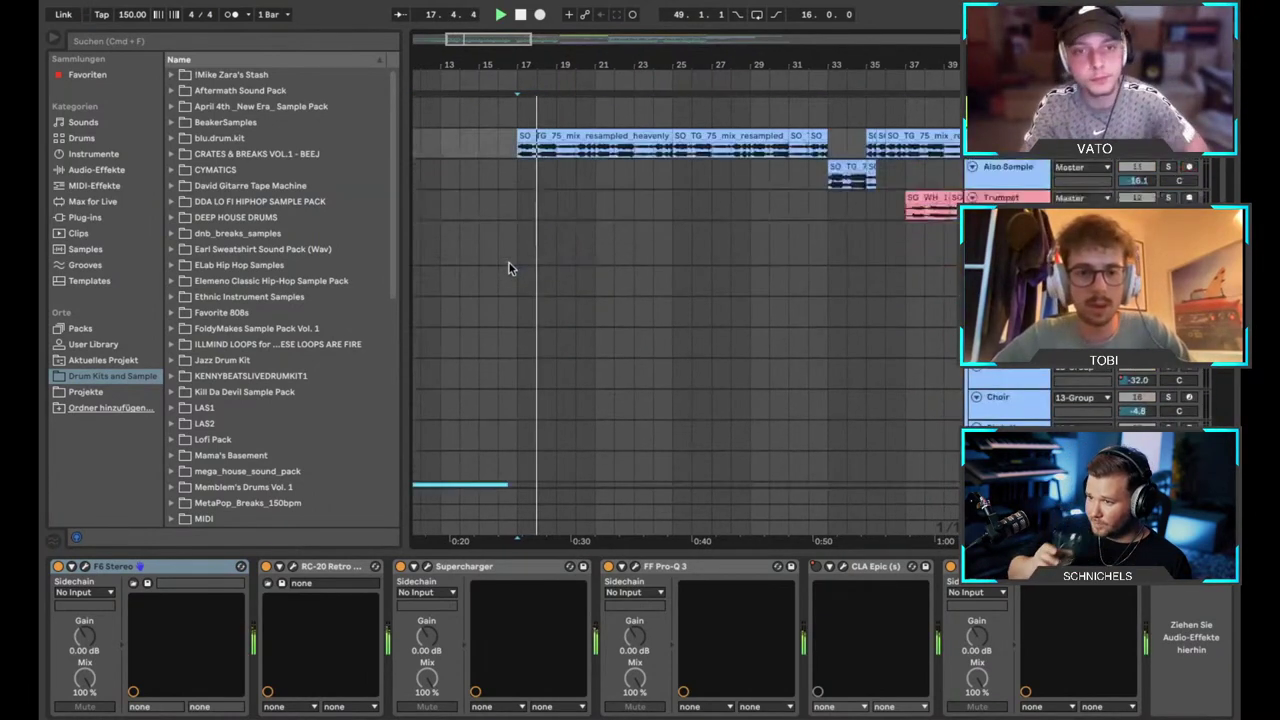
scroll(509, 268, down, 5)
scroll(509, 268, down, 3)
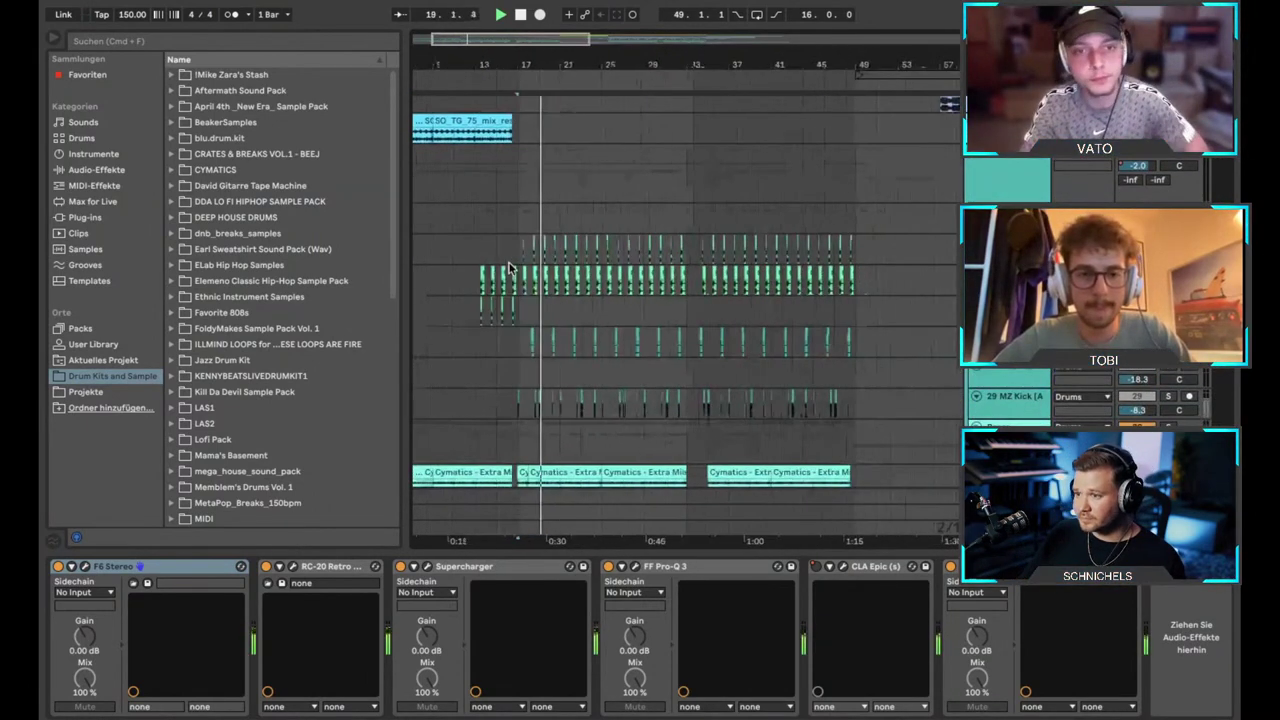
scroll(509, 268, up, 3)
scroll(508, 266, up, 6)
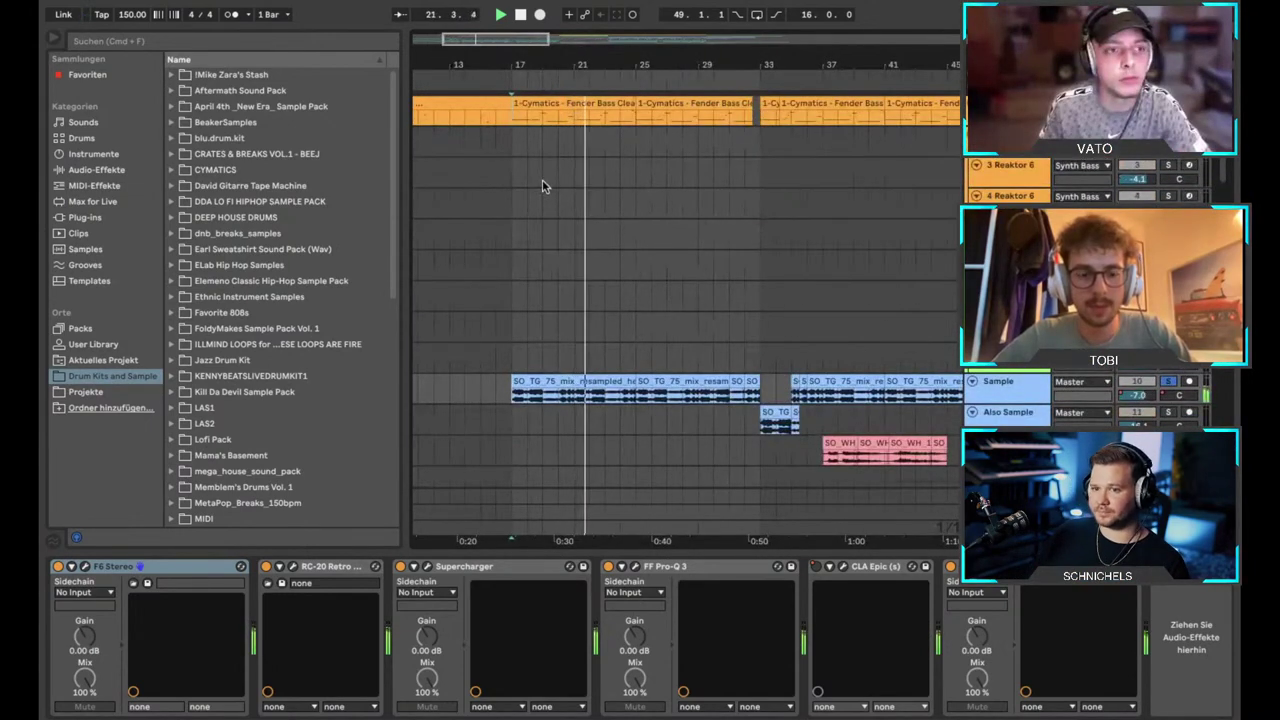
Set the playback start to bar 17 on the Drums group and solo that group.
scroll(542, 182, down, 5)
scroll(542, 186, down, 5)
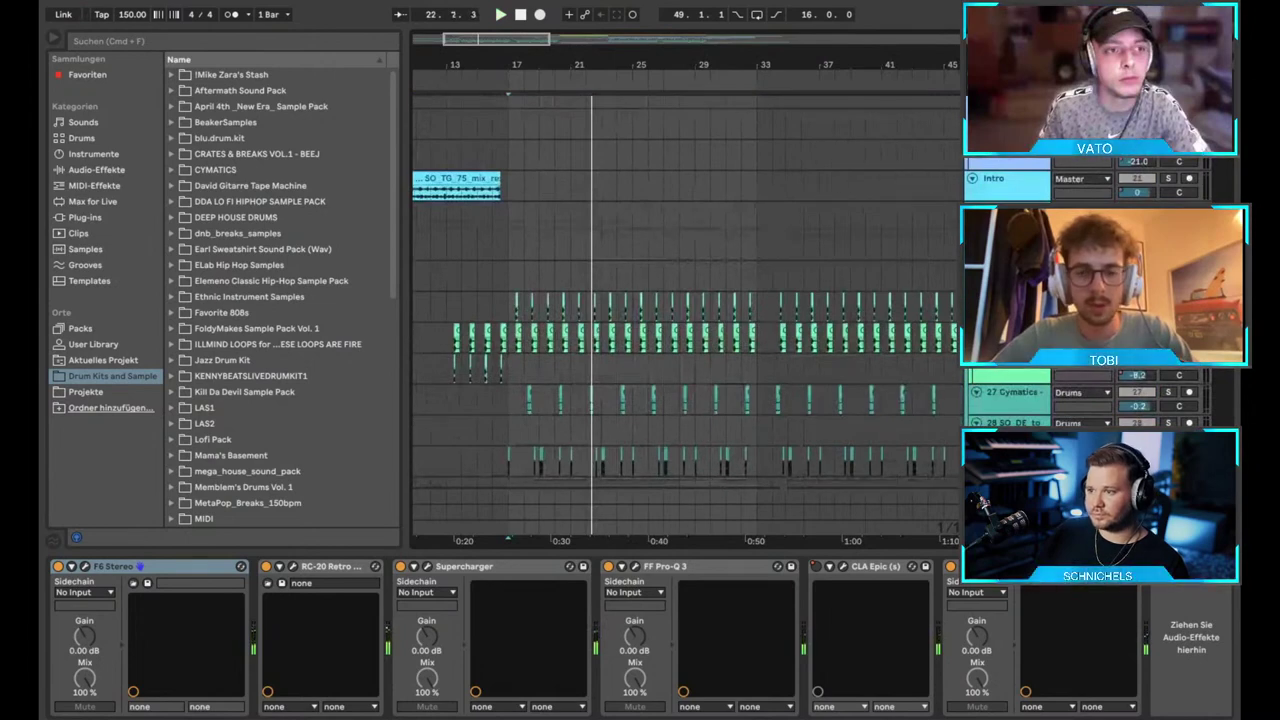
click(510, 228)
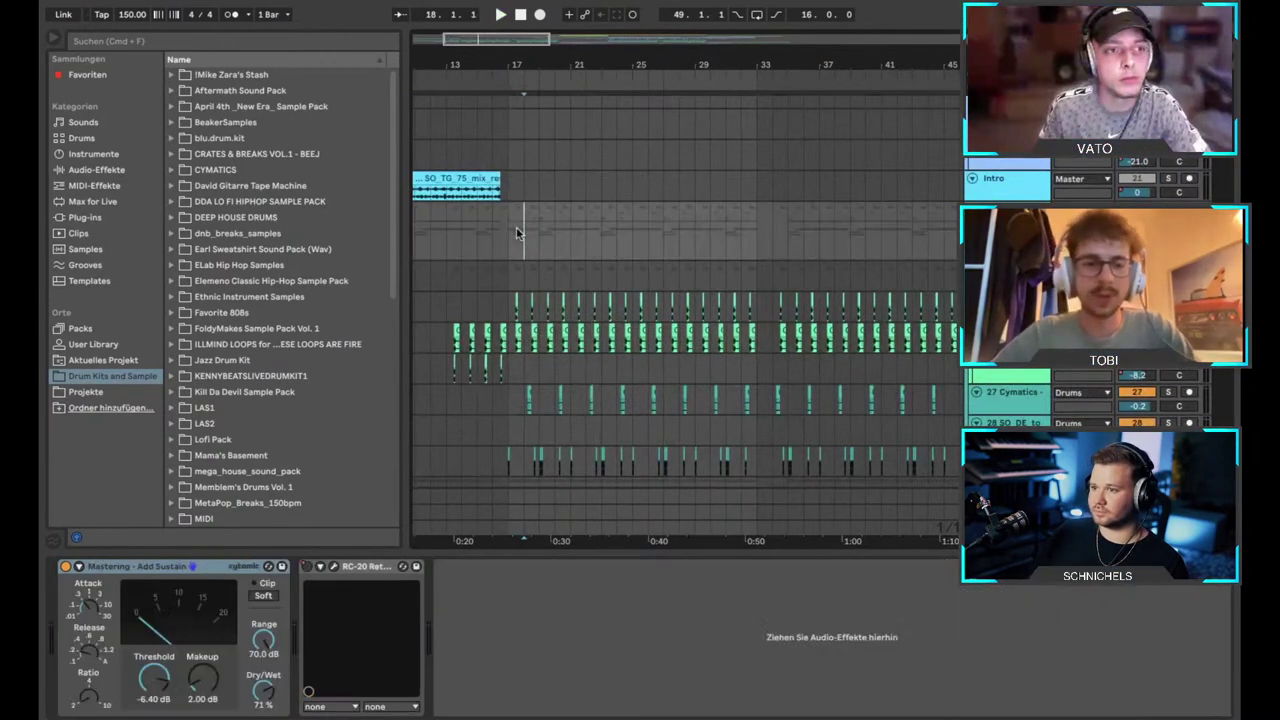
scroll(508, 230, down, 4)
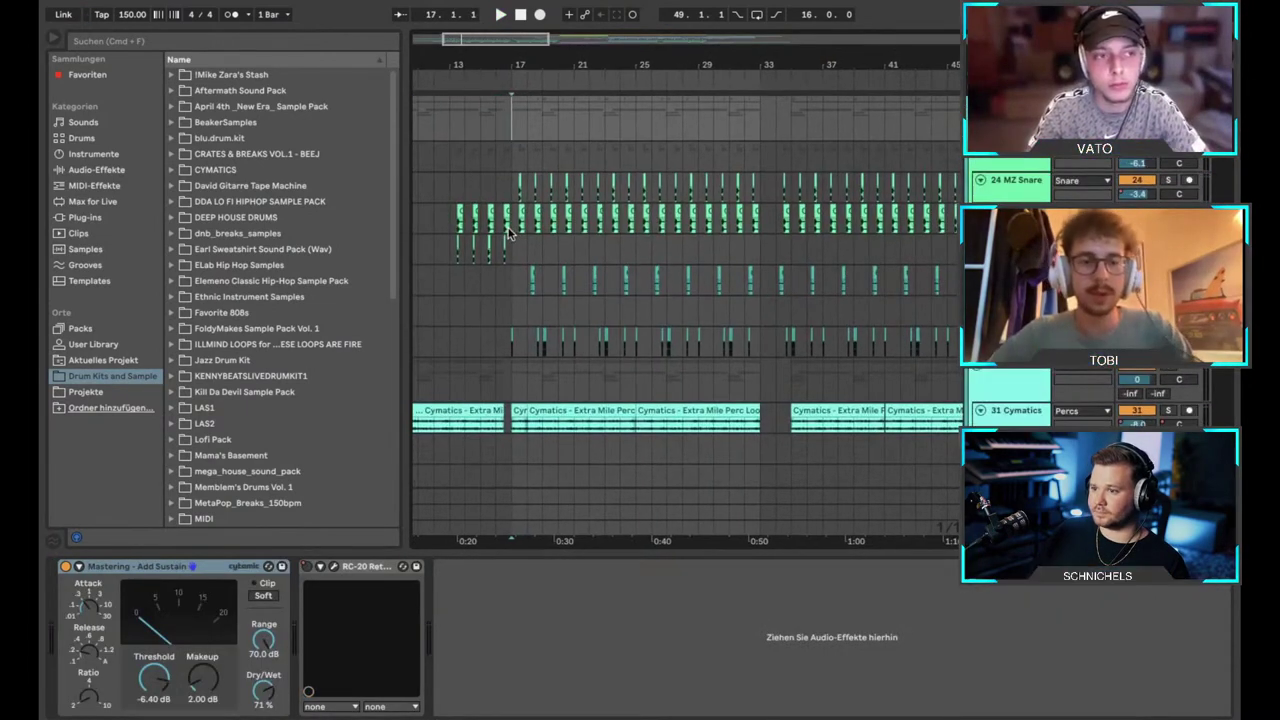
scroll(508, 232, up, 1)
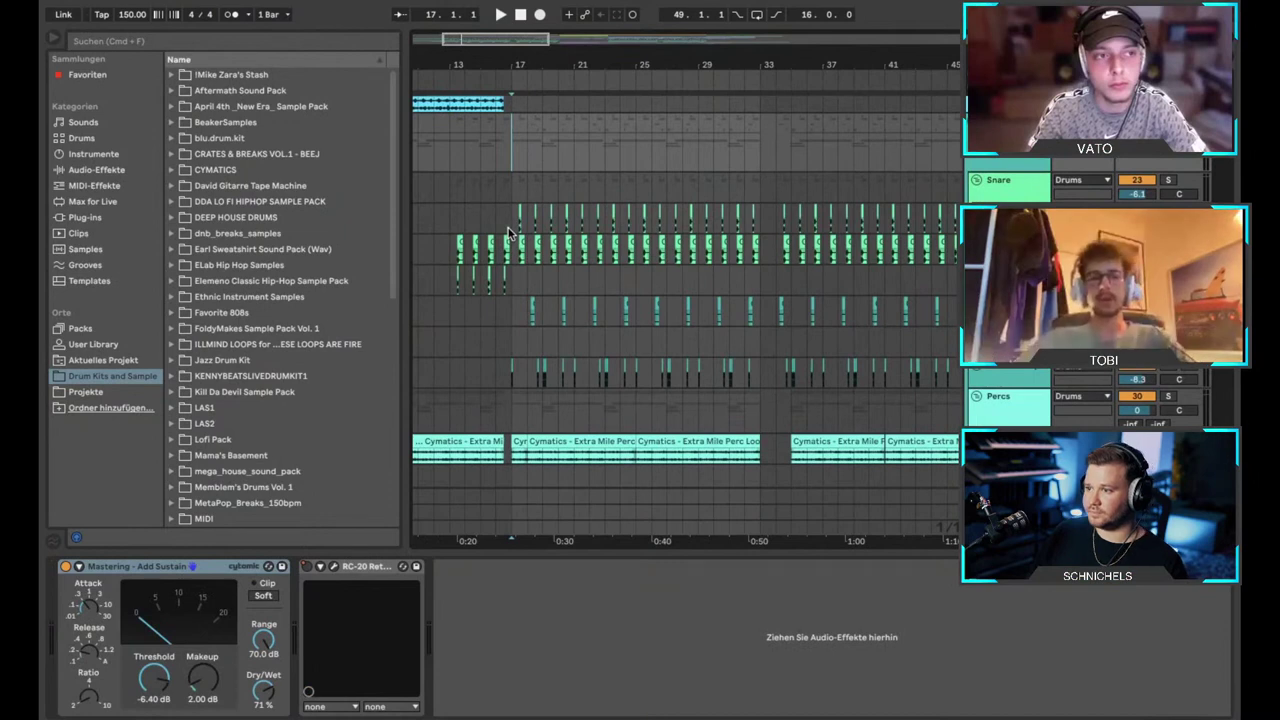
scroll(508, 232, up, 3)
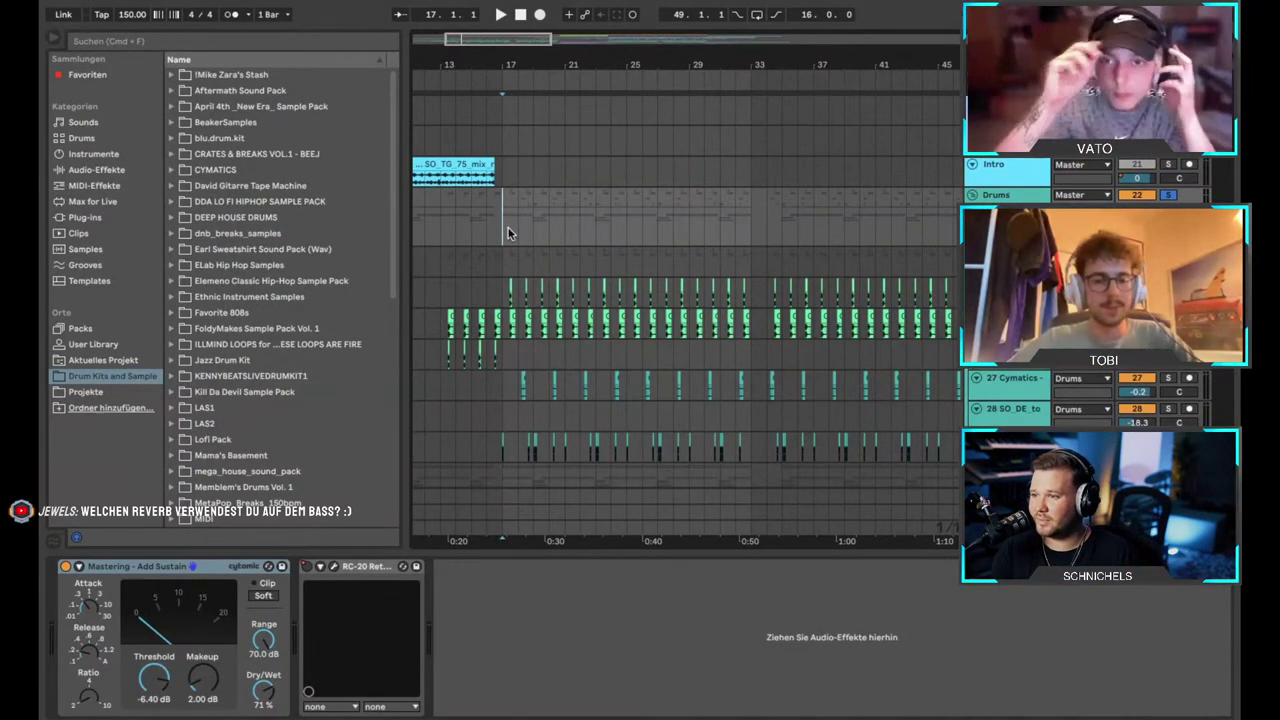
Inspect the F6 Stereo equalizer curve in the Sample track's effect chain and close its window when done.
scroll(508, 232, up, 4)
scroll(508, 232, up, 5)
click(1008, 388)
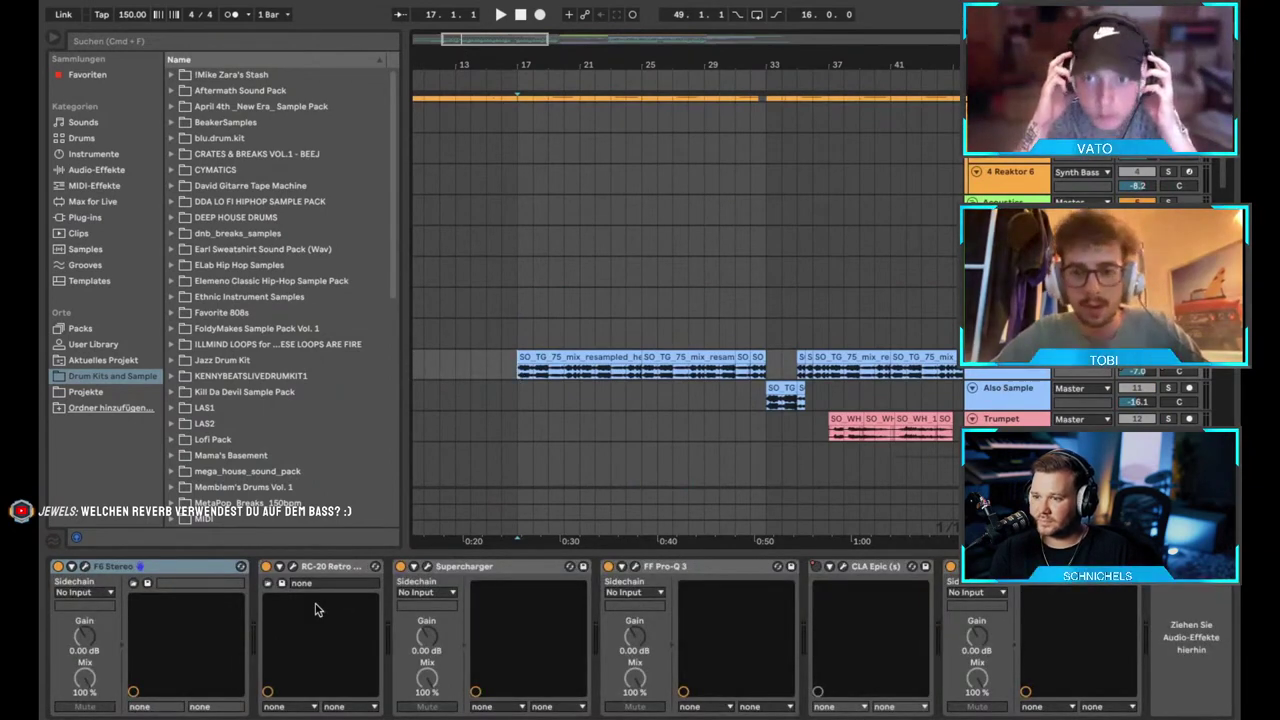
click(86, 567)
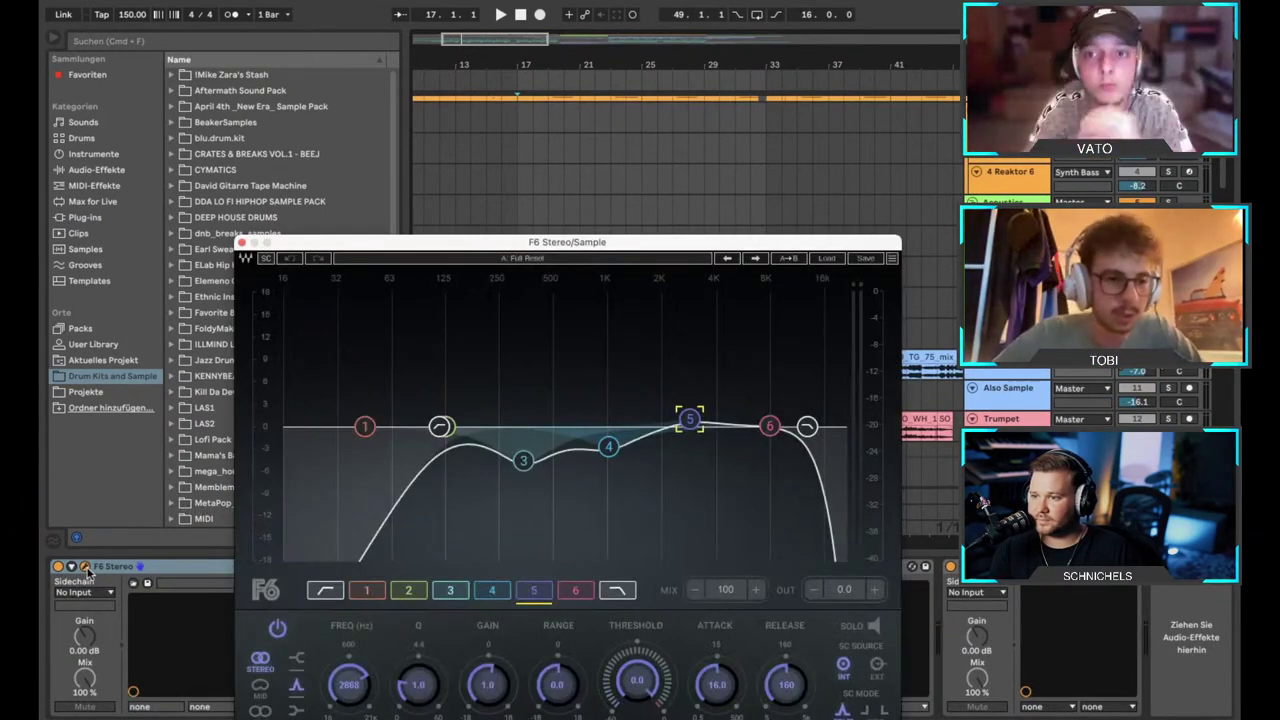
click(86, 567)
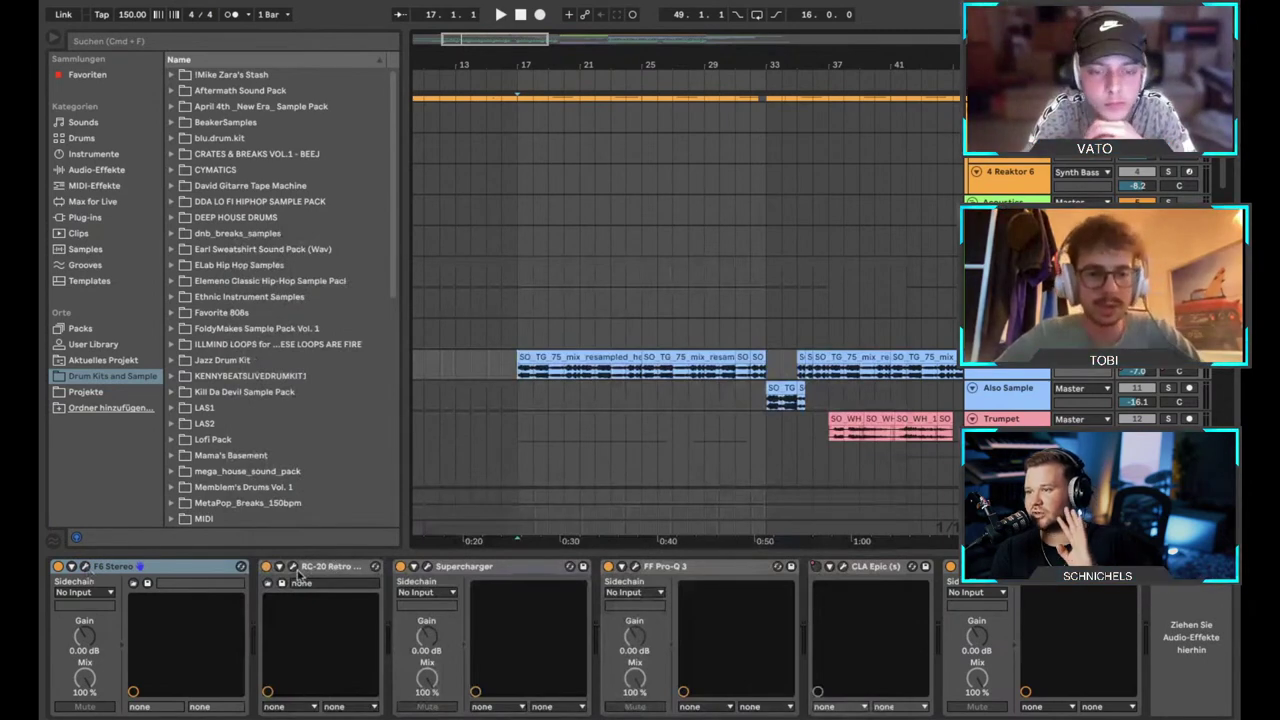
click(86, 567)
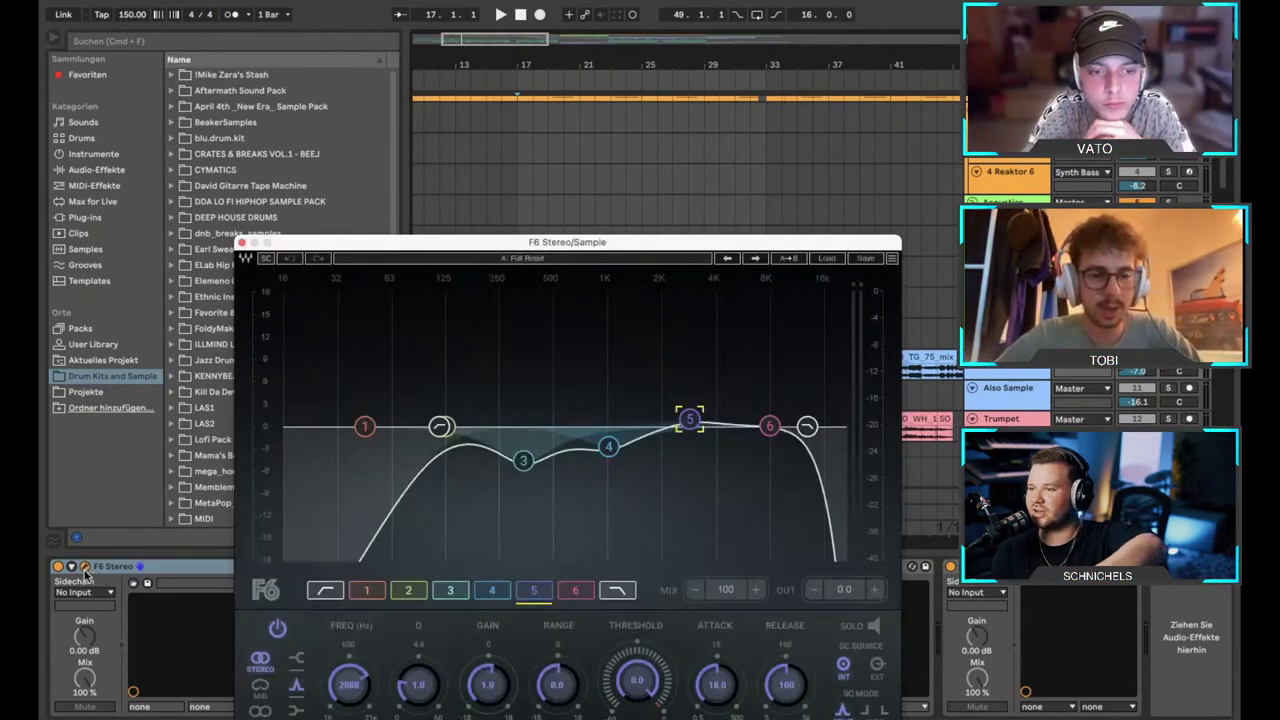
drag(591, 242, 620, 125)
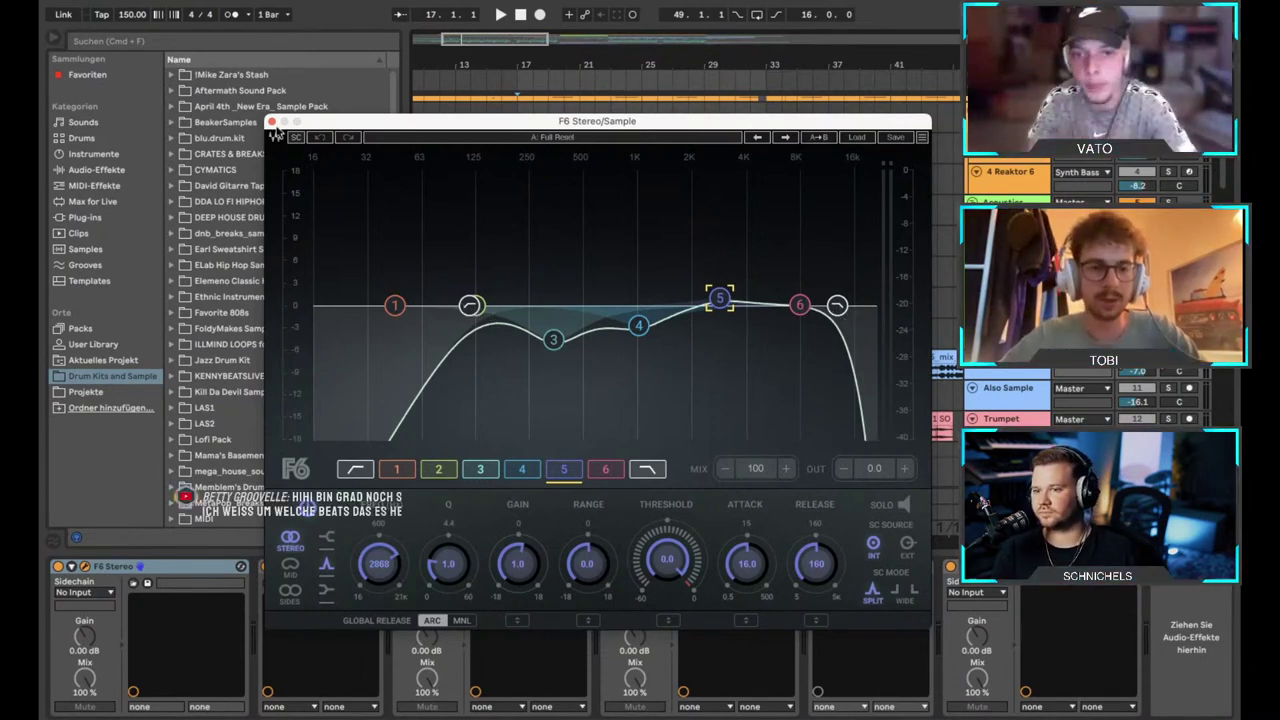
click(271, 121)
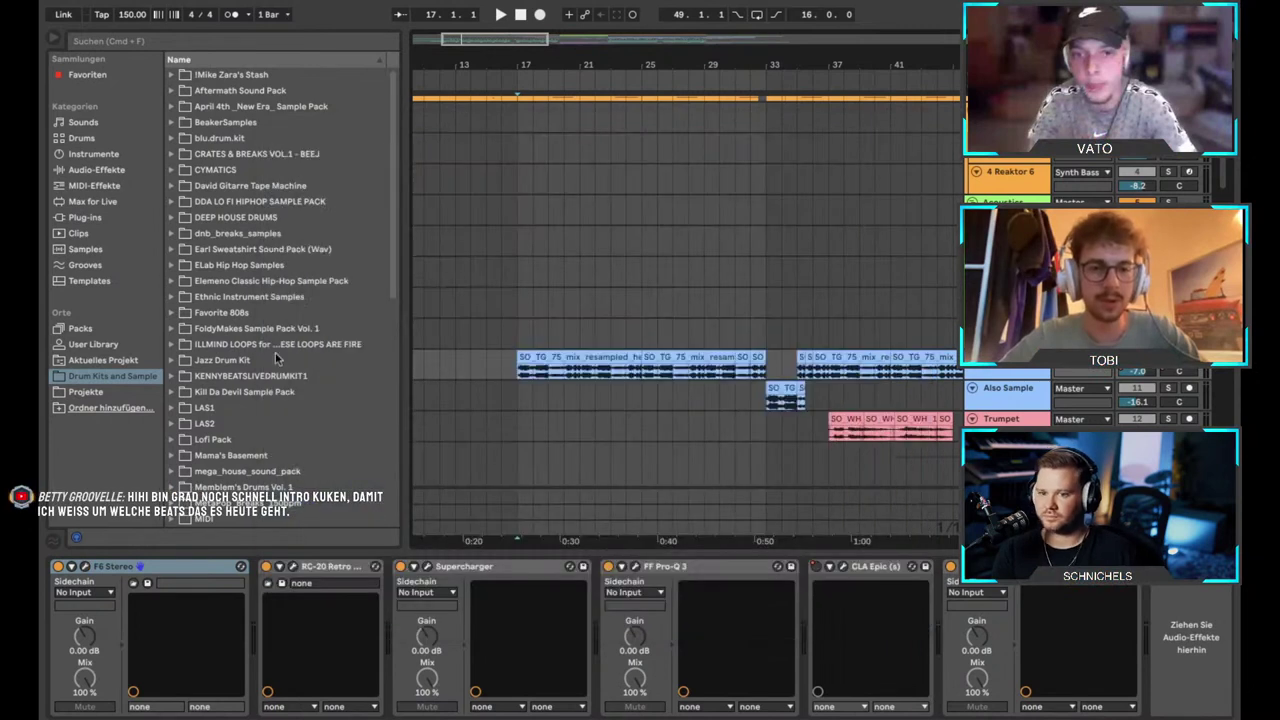
Play the Sample track from bar 17 with its effects bypassed, then re-enabled, to compare the sound.
click(267, 568)
click(414, 568)
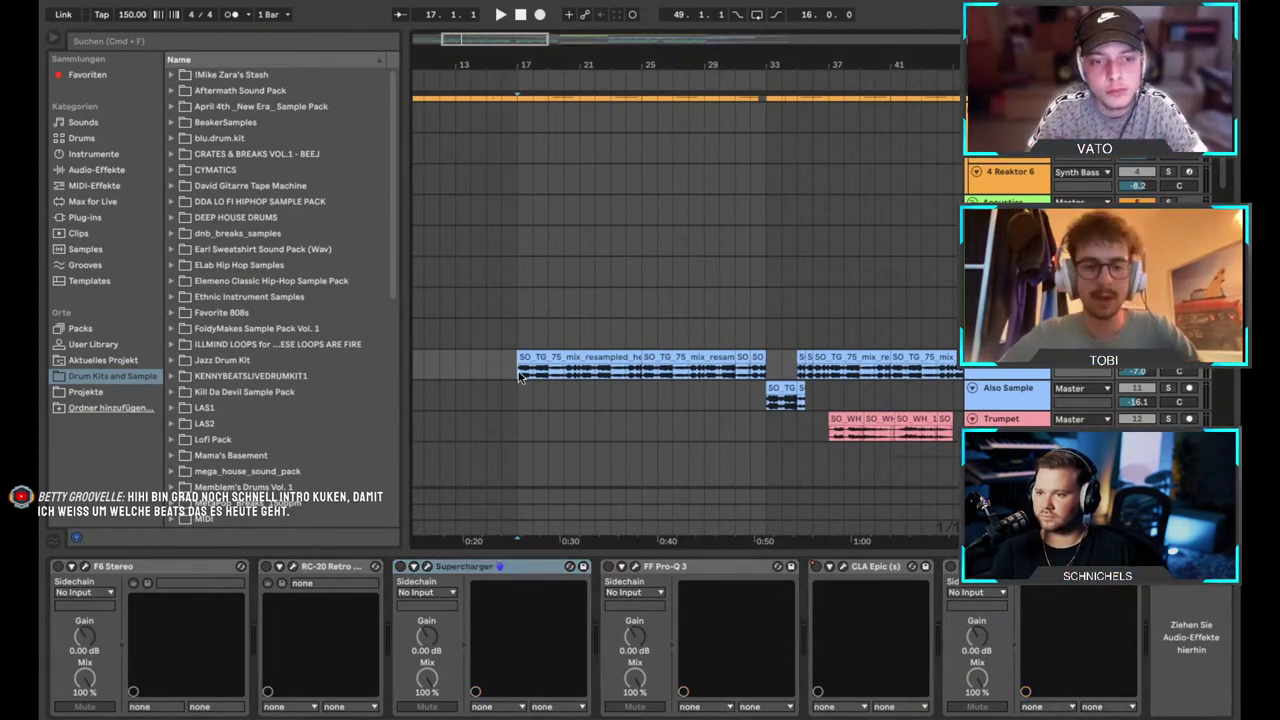
key(space)
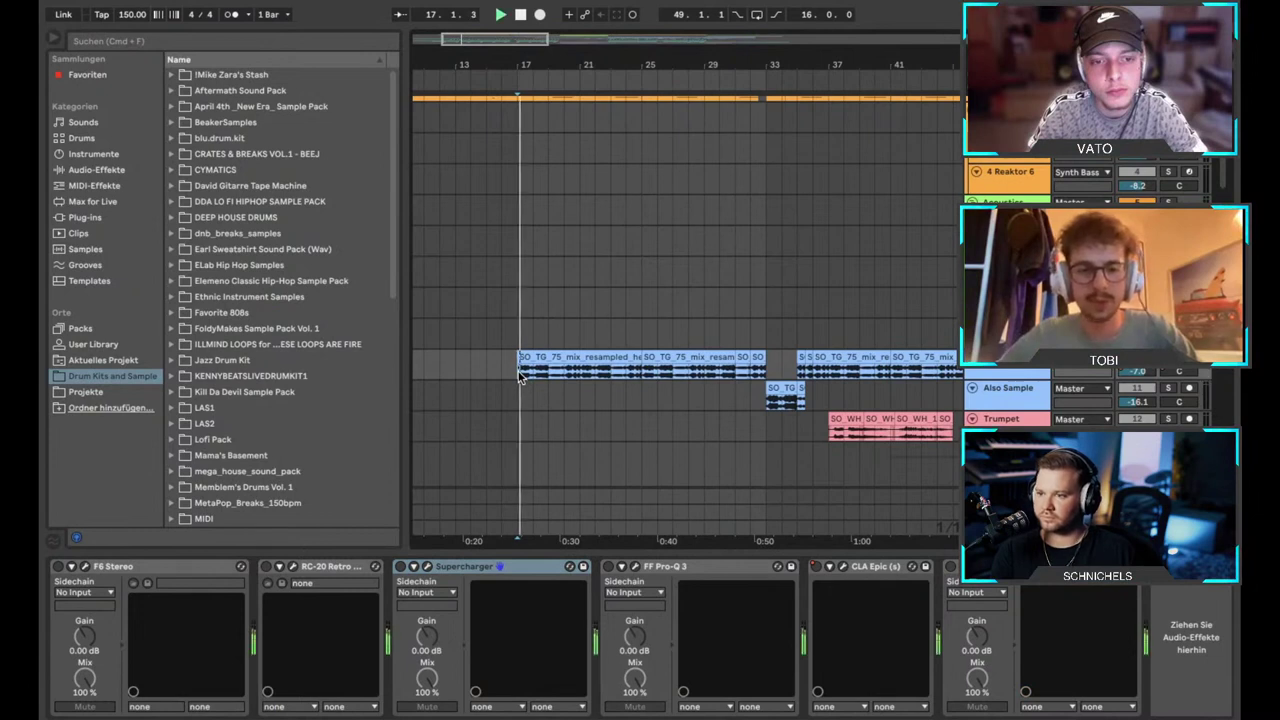
key(space)
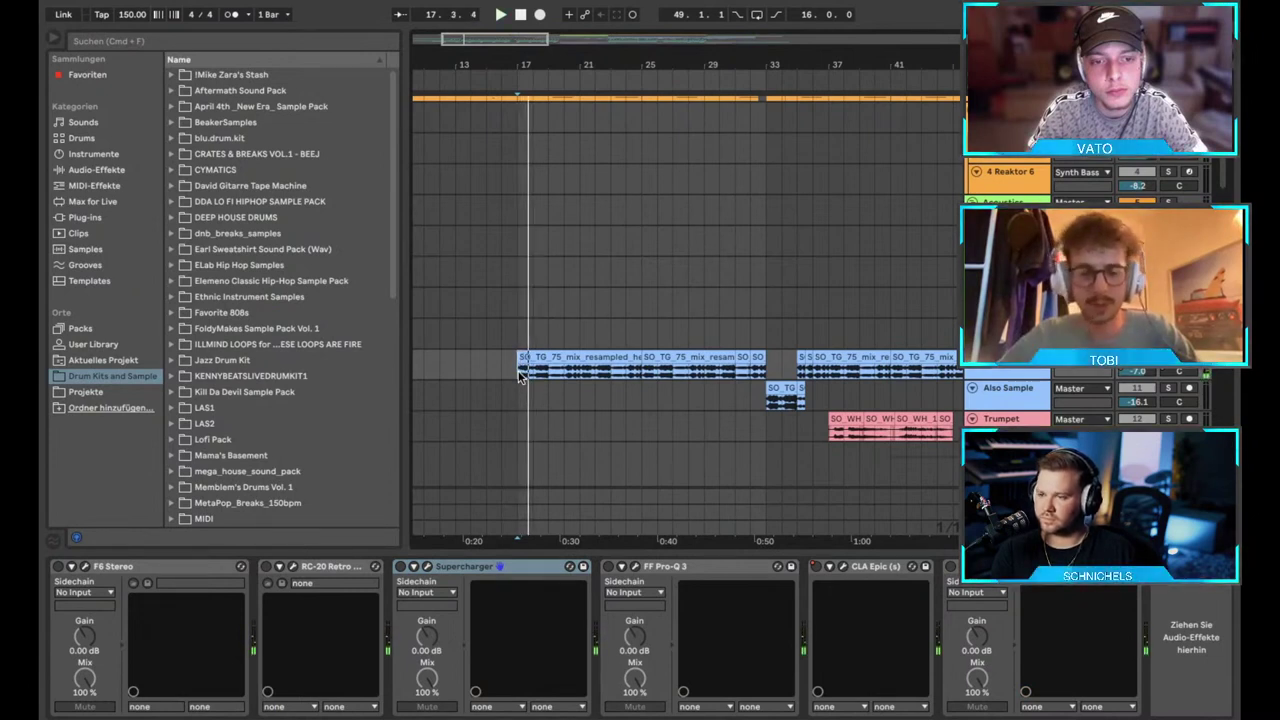
key(space)
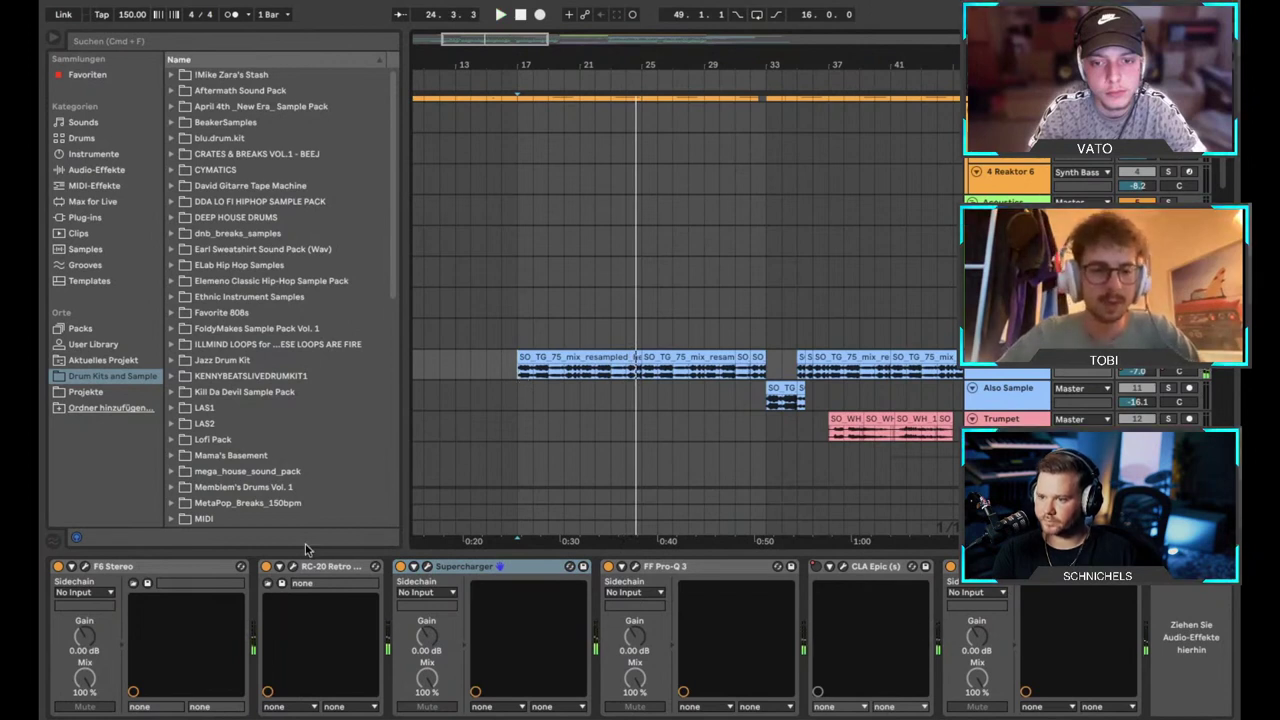
key(space)
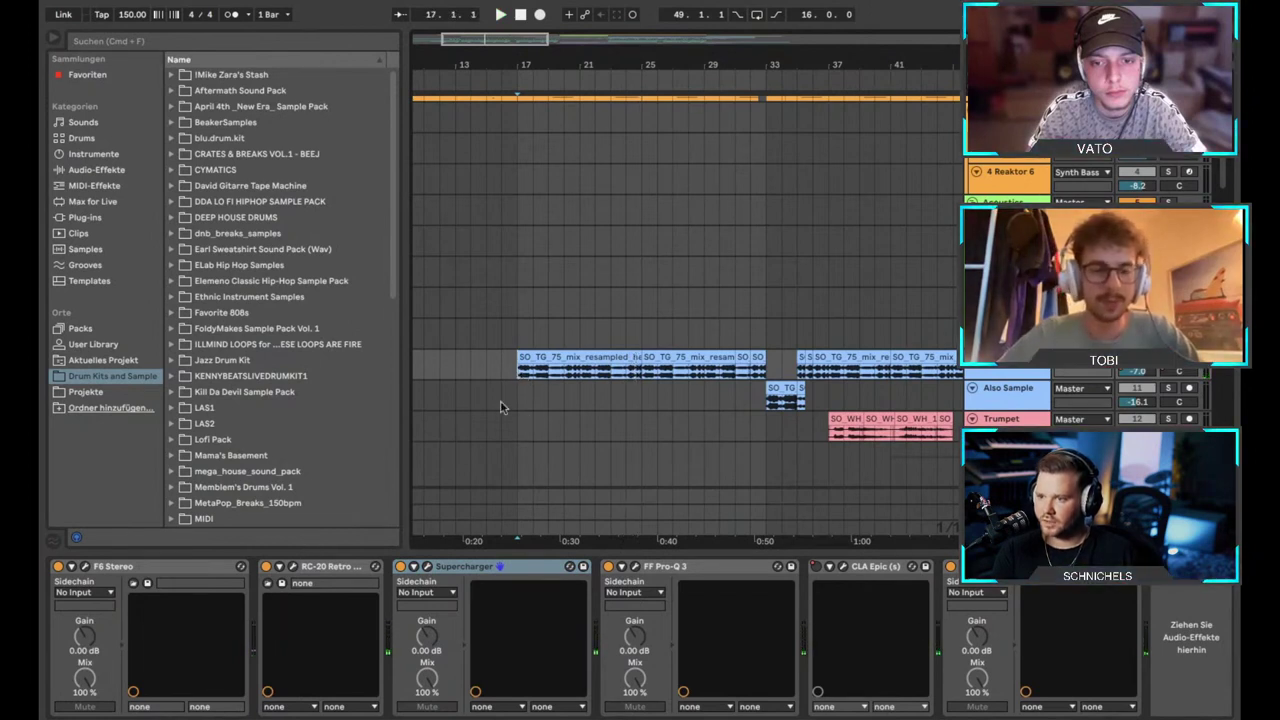
Inspect the Sample track's RC-20 Retro Color settings, including the output stereo width, and close its window.
click(292, 567)
drag(762, 220, 790, 118)
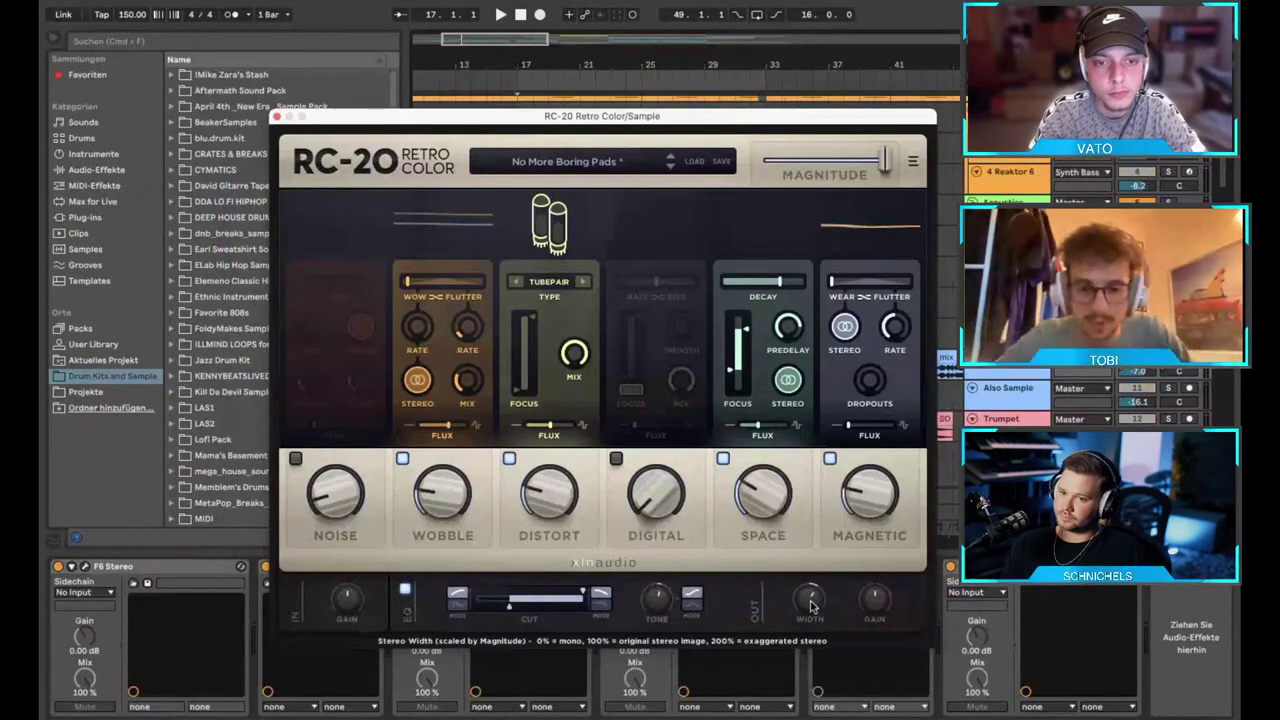
drag(812, 604, 812, 601)
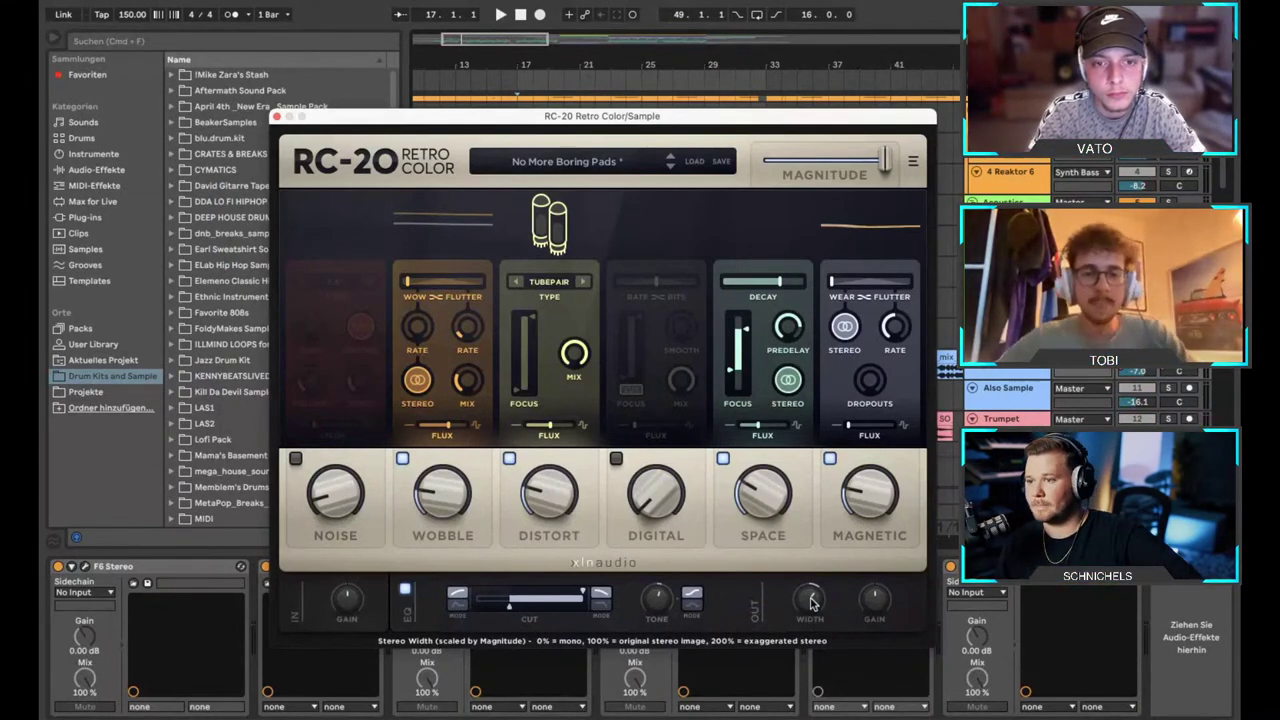
click(277, 117)
Inspect the EQ curve of the first FF Pro-Q 3 on the Sample track and close its window.
scroll(533, 360, down, 2)
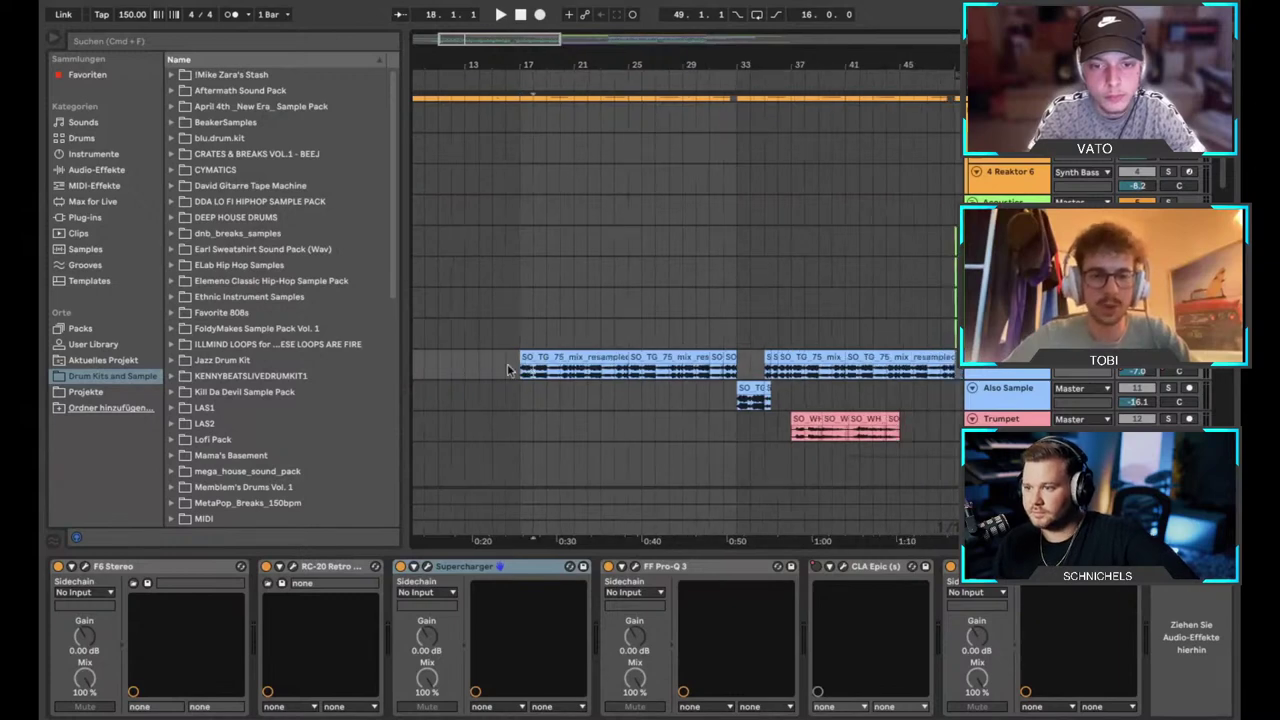
scroll(527, 372, down, 2)
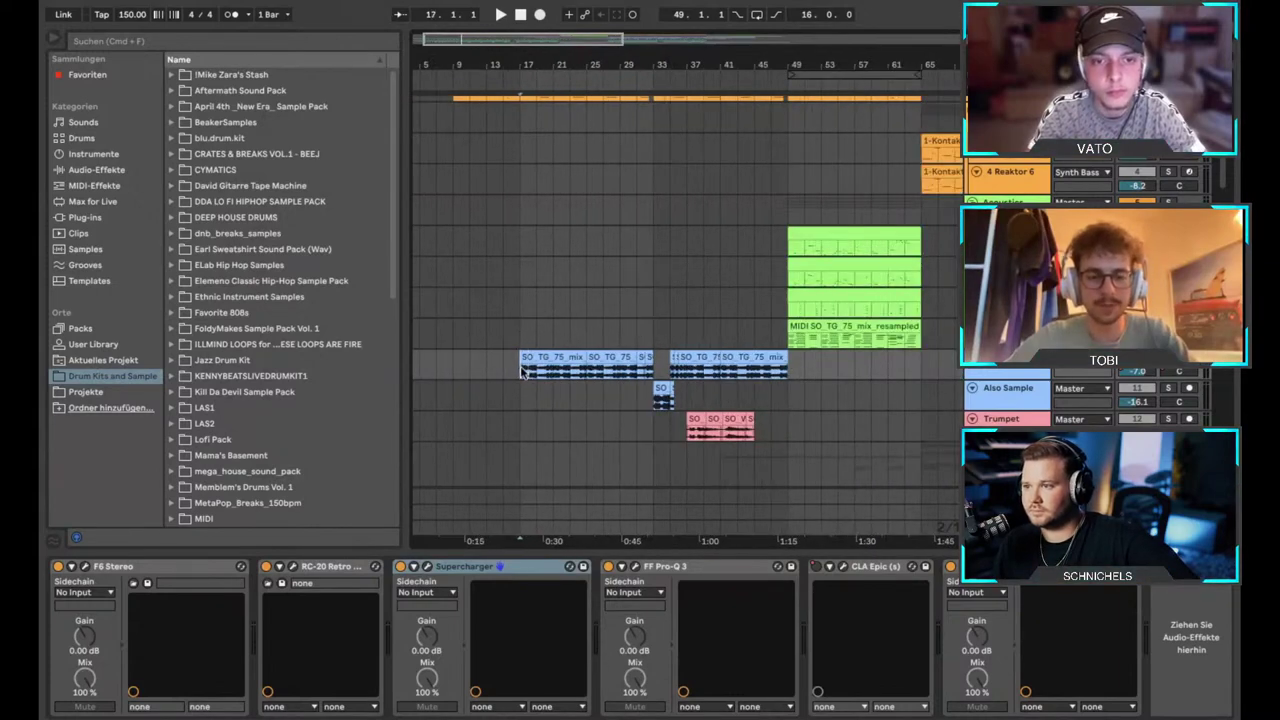
scroll(520, 368, down, 5)
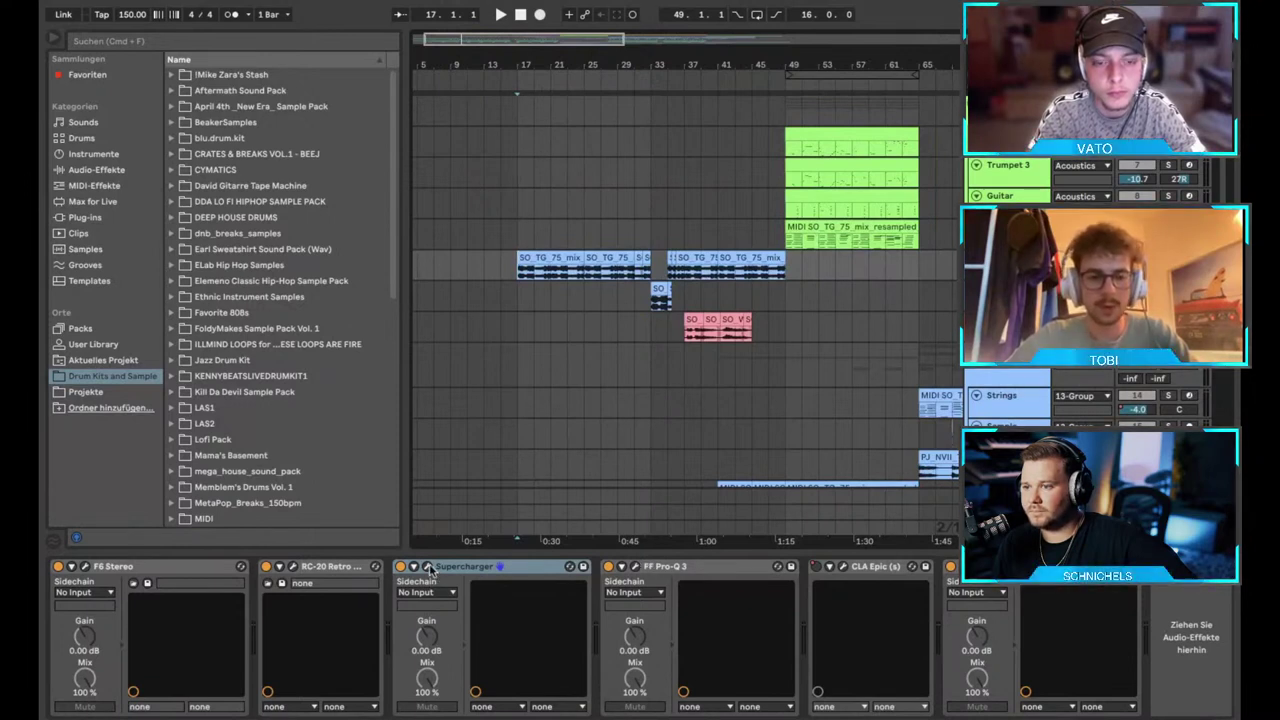
click(635, 567)
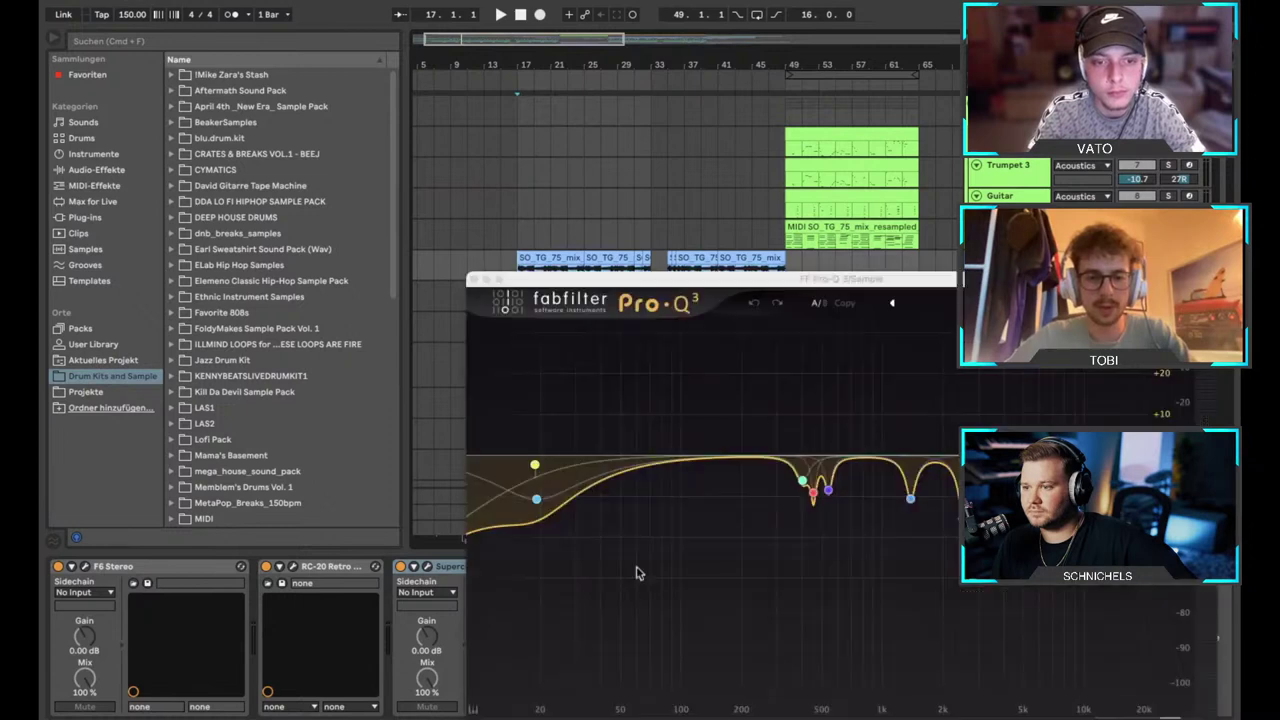
click(473, 280)
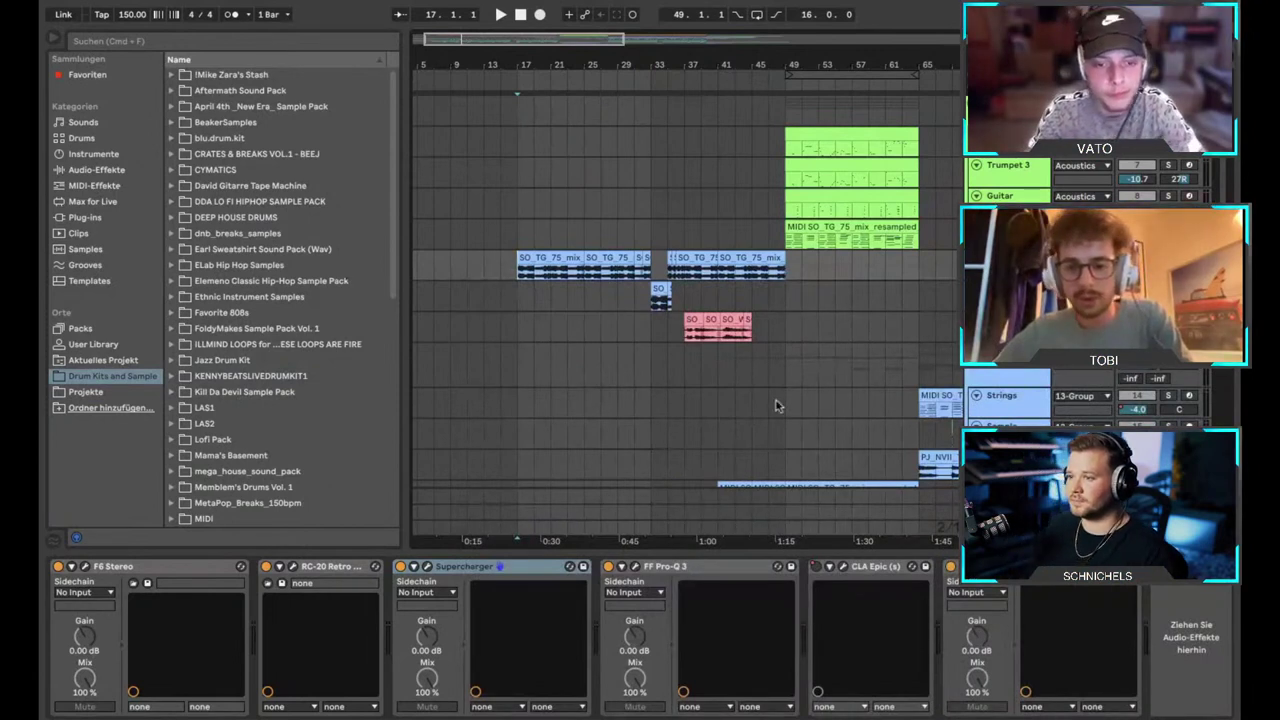
Inspect the low cut and the narrow dip in the Sample track's second FF Pro-Q 3, closing it when done.
key(minus)
key(super+alt+p)
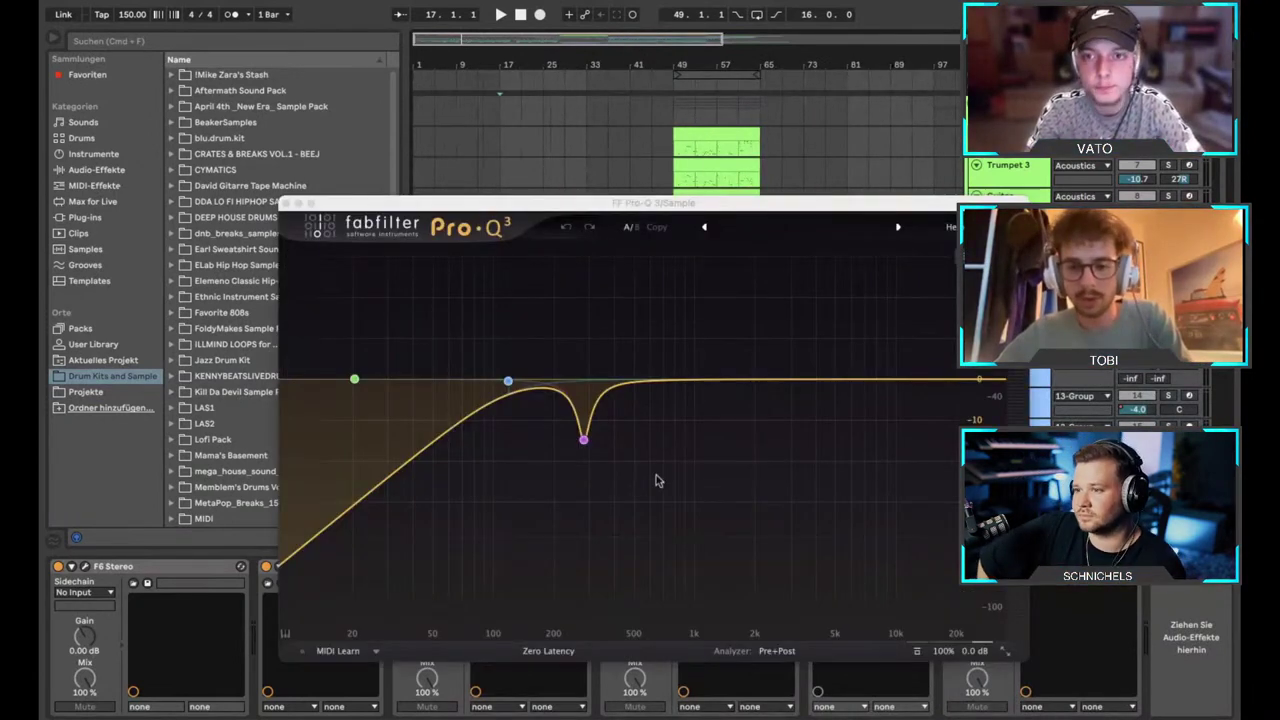
mouse_move(584, 441)
mouse_move(515, 385)
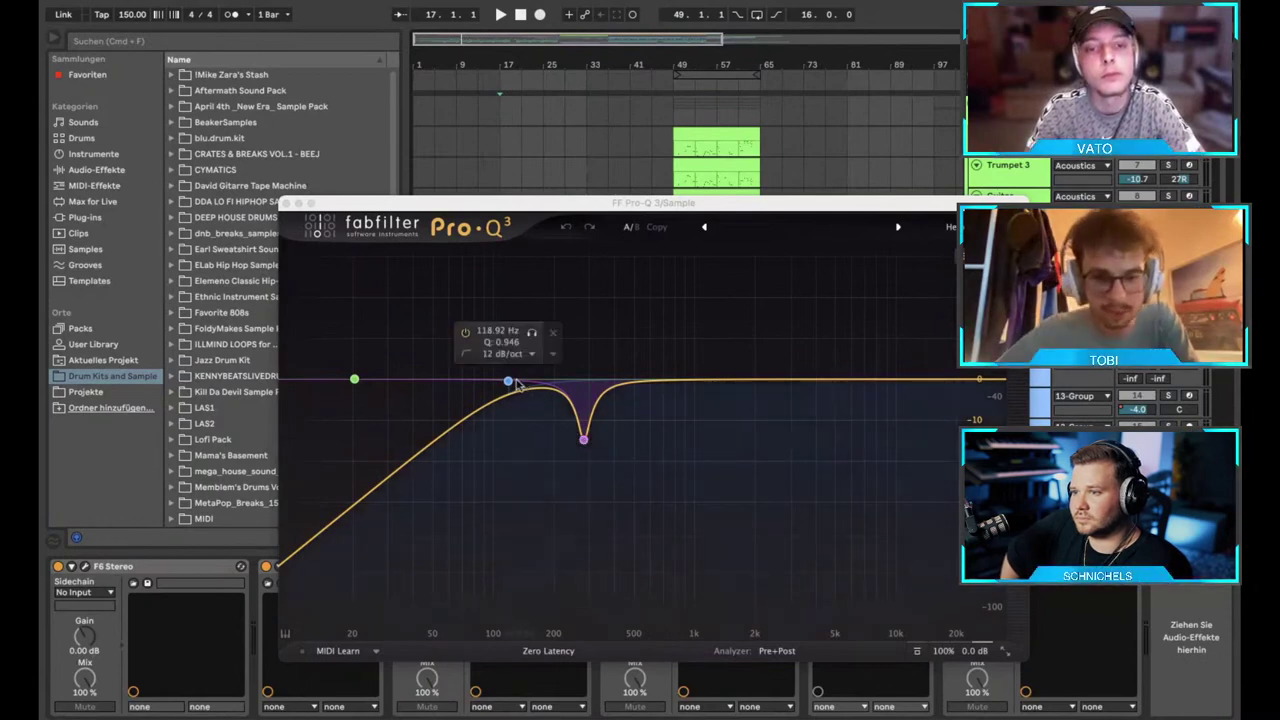
click(288, 204)
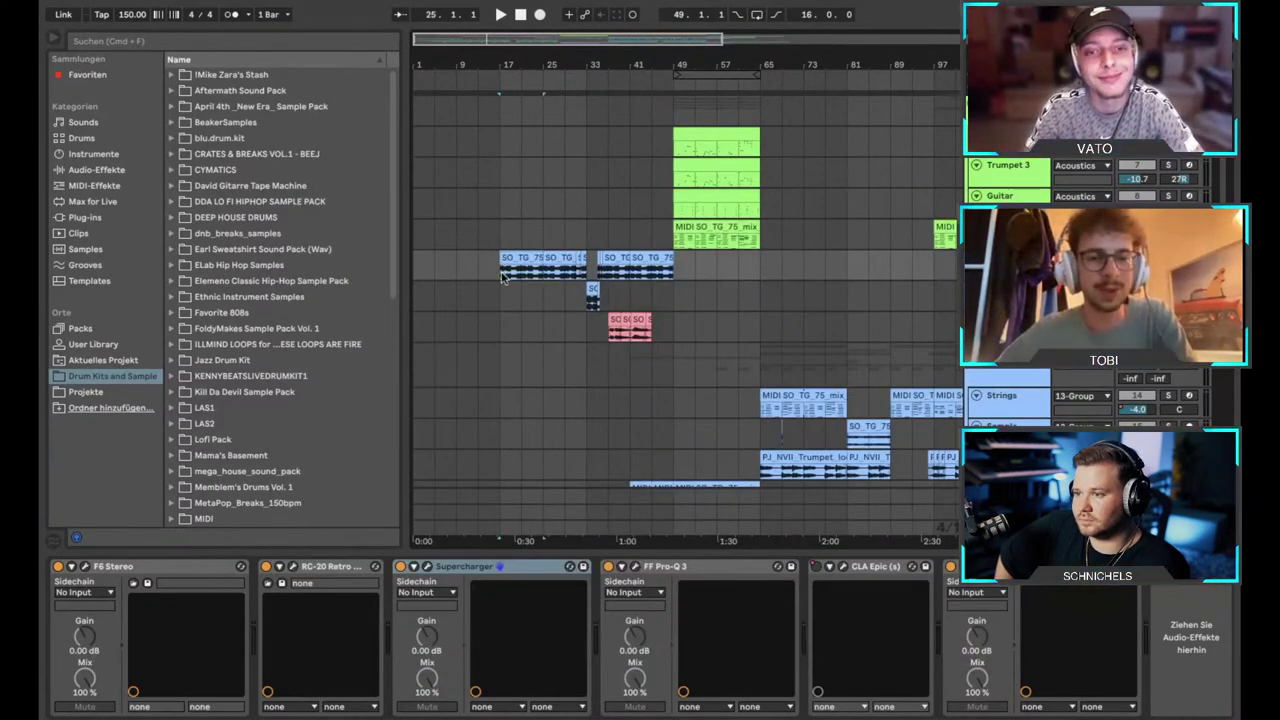
Set the playback start to bar 17 on the Drums group and bring its drum tracks into view.
scroll(501, 272, down, 8)
click(504, 326)
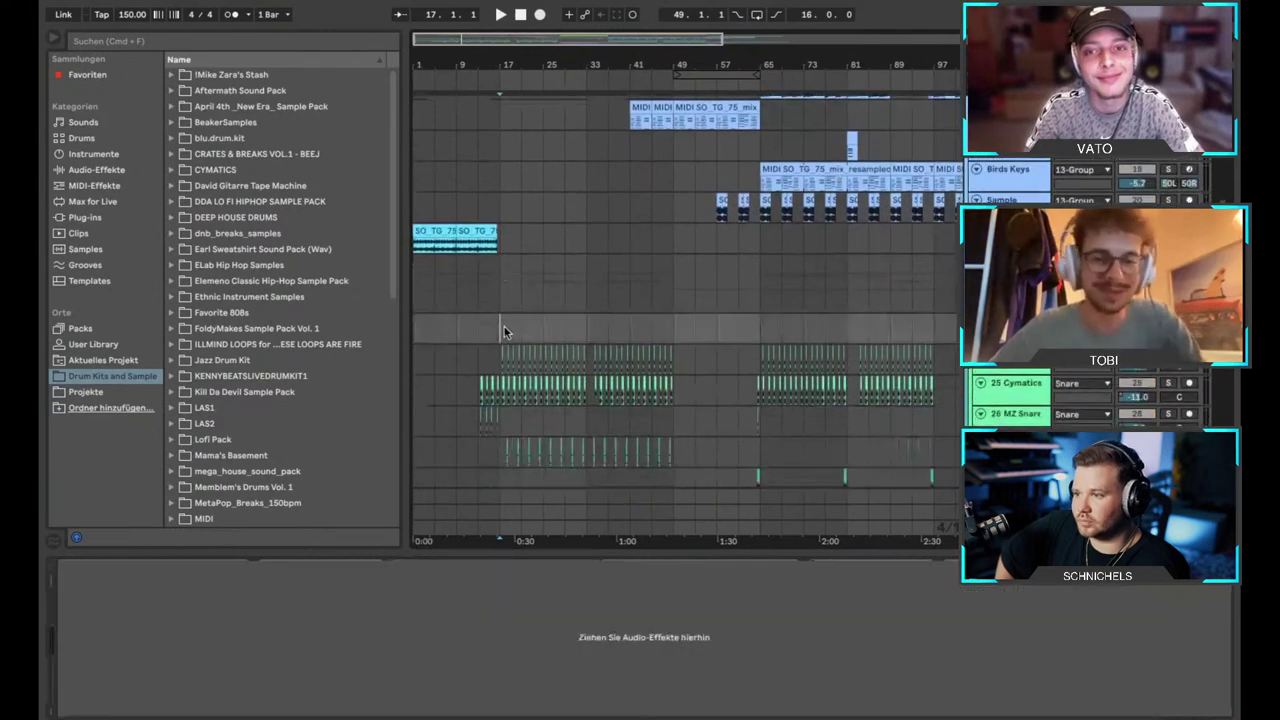
scroll(504, 326, down, 1)
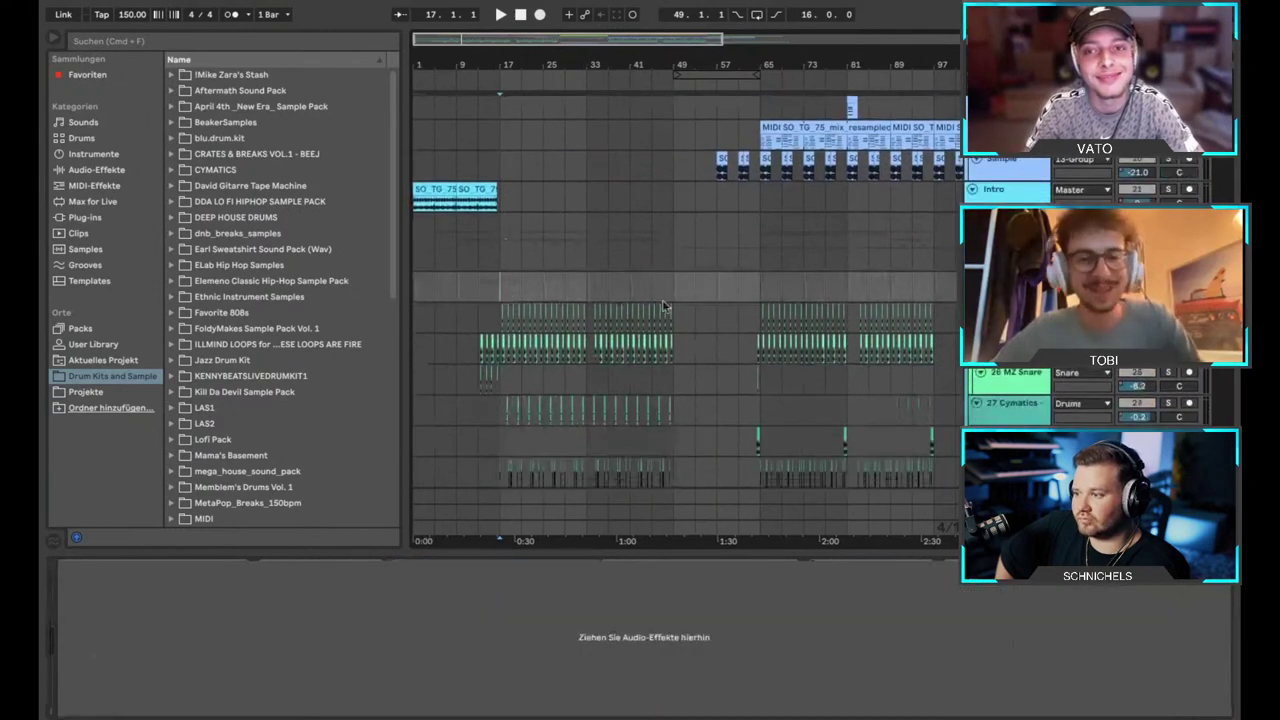
click(501, 249)
scroll(500, 249, up, 4)
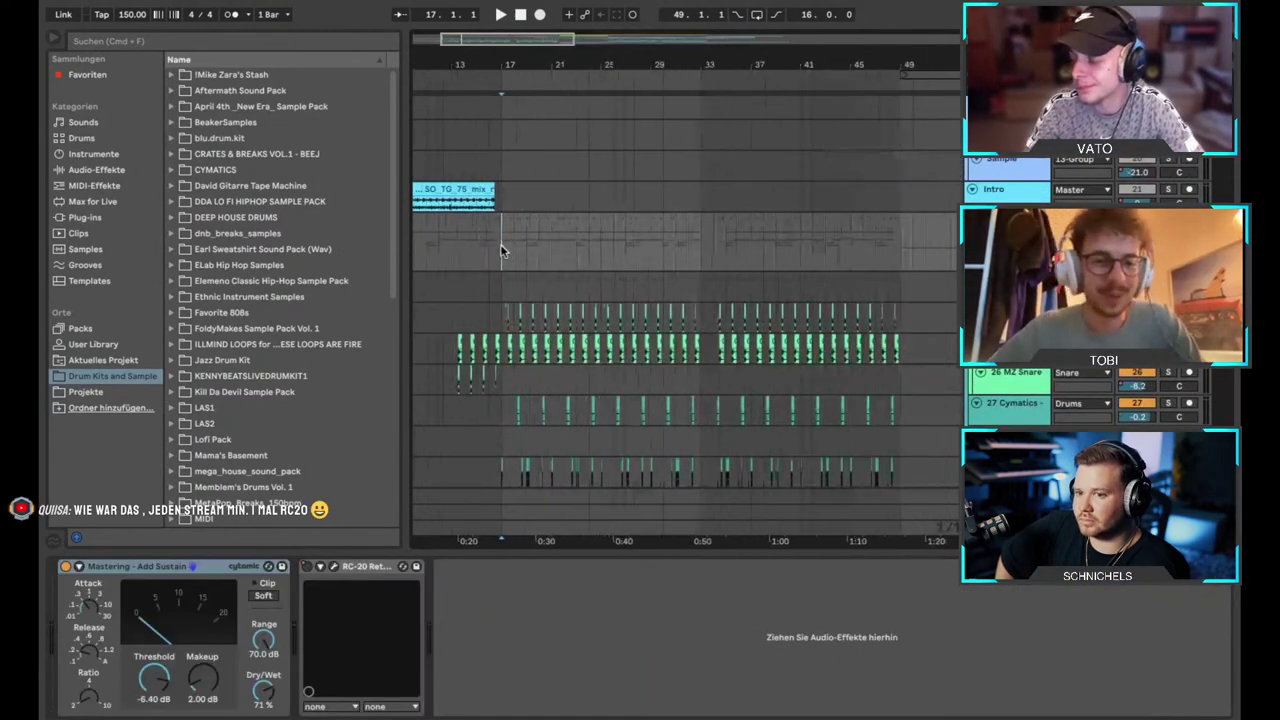
scroll(501, 249, down, 1)
scroll(501, 249, down, 1)
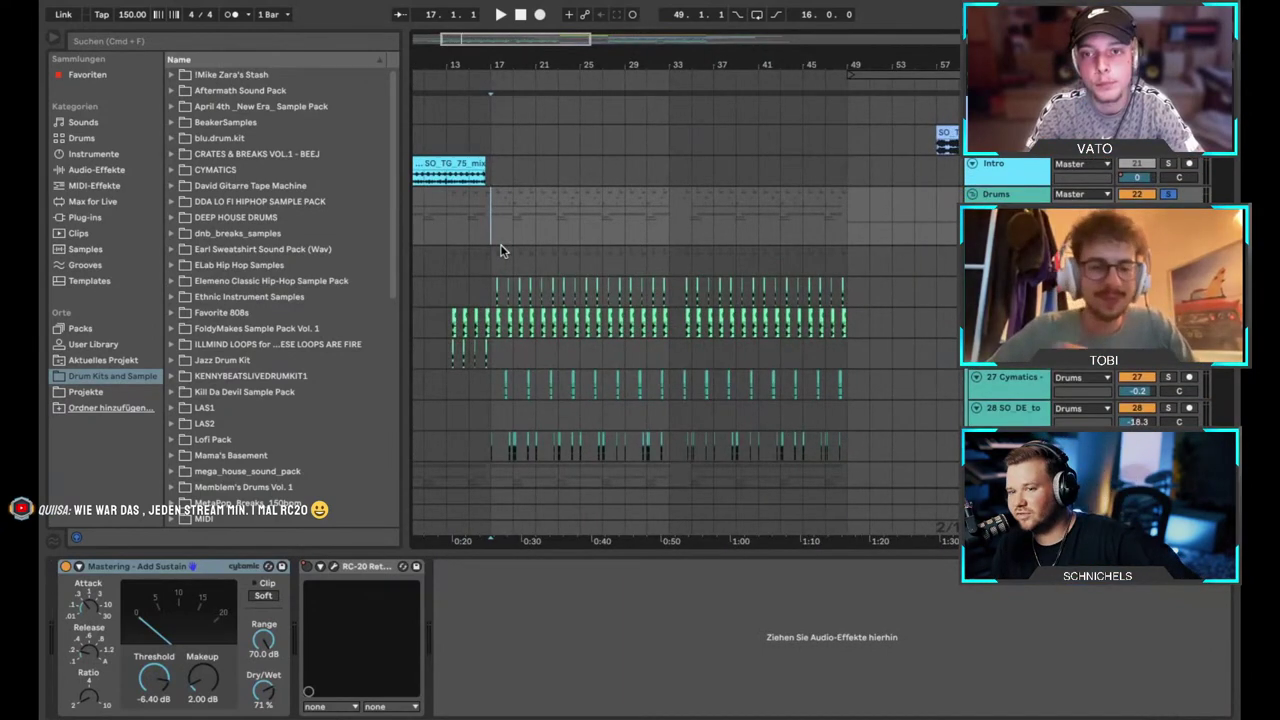
Look back at the Sample track's effect chain, then return to bar 17 on the Drums group.
scroll(501, 249, up, 5)
scroll(503, 300, up, 6)
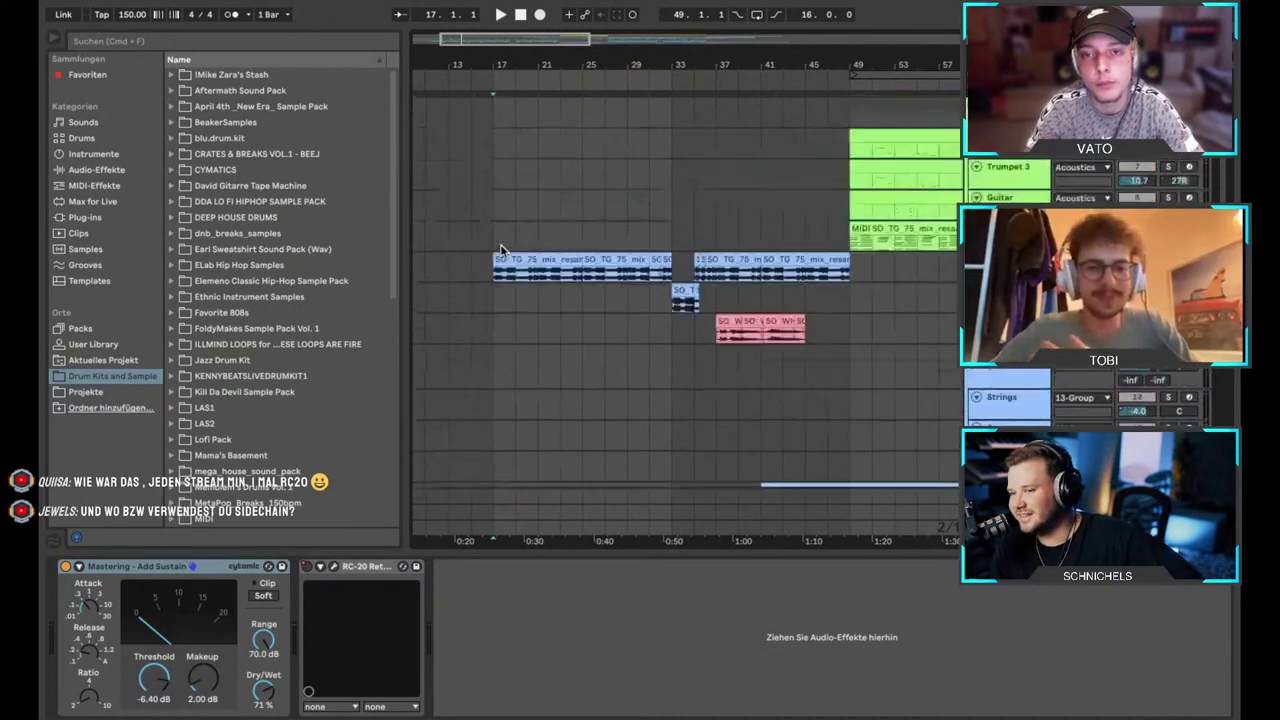
click(501, 393)
scroll(501, 395, down, 10)
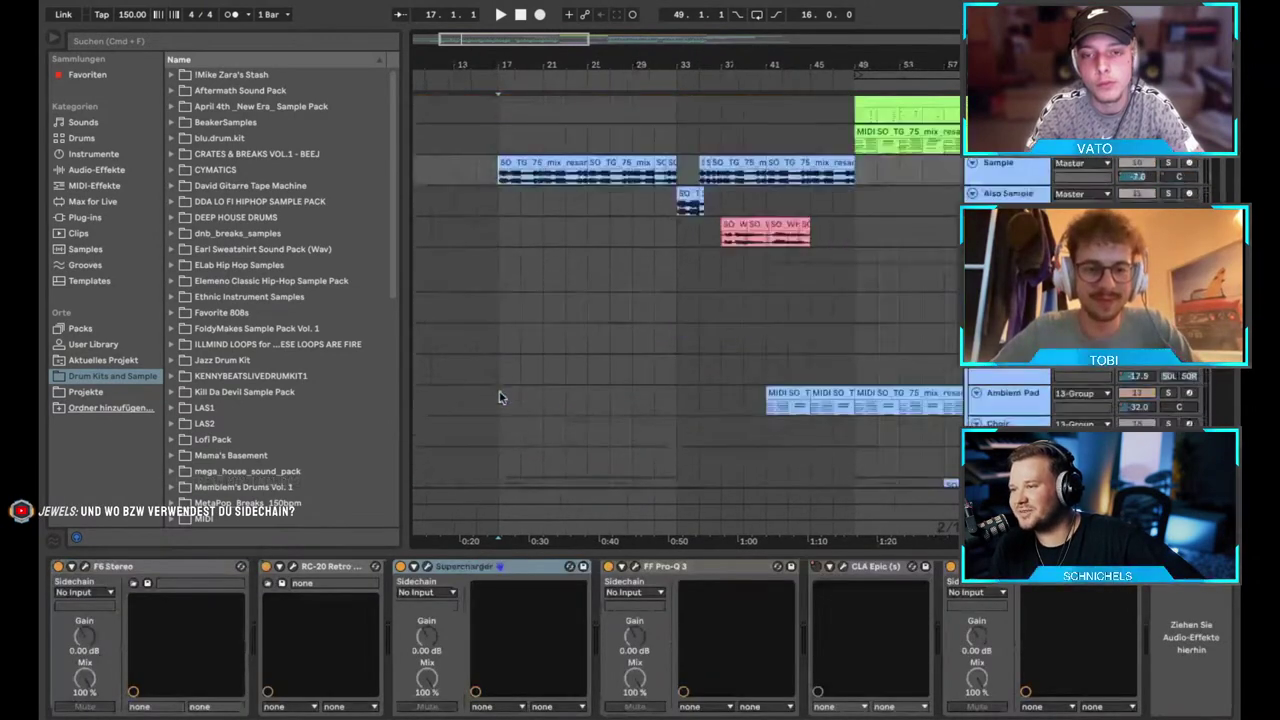
click(495, 229)
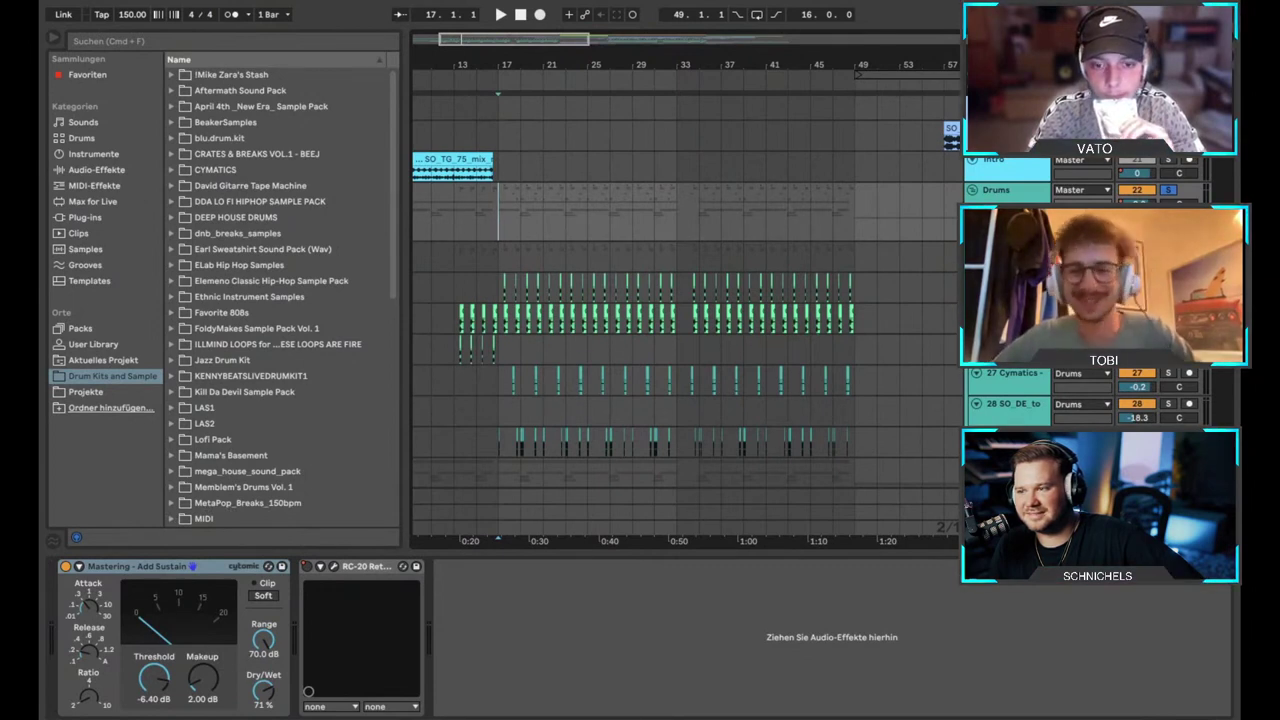
click(498, 257)
click(498, 211)
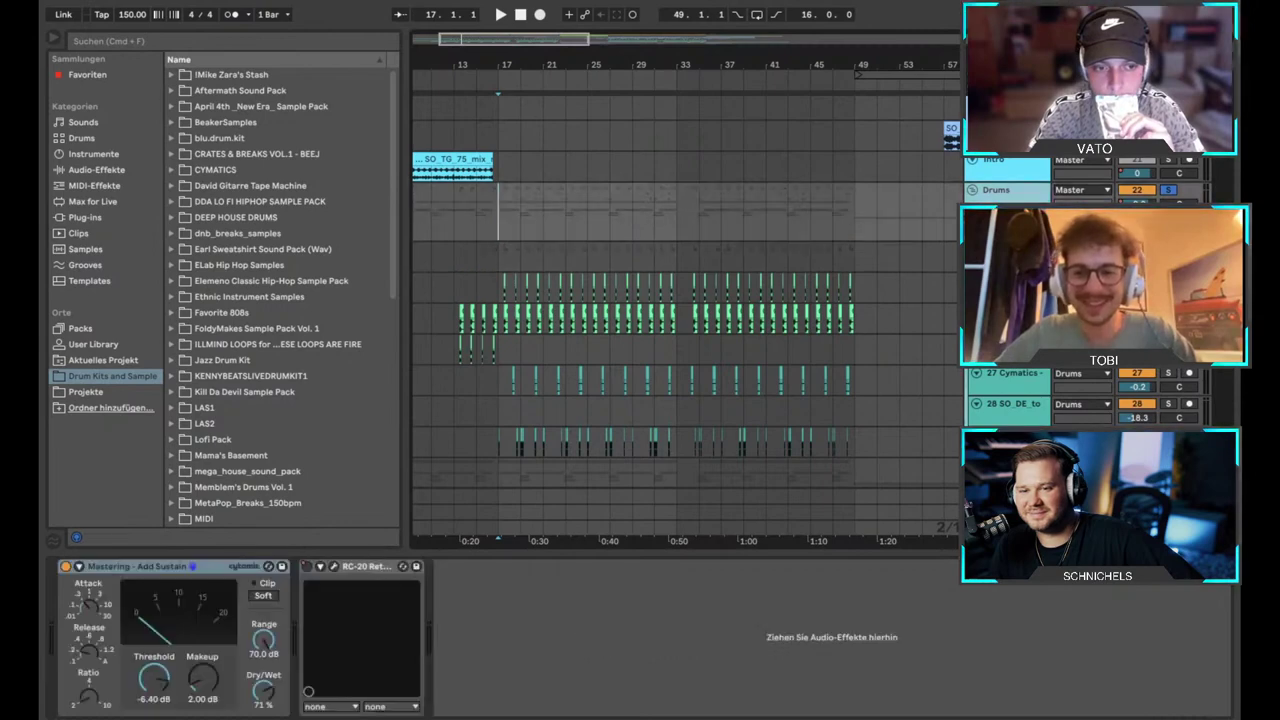
Play the soloed Drums group from bar 17 while looking over the snare, kick and percussion tracks, then stop playback.
scroll(501, 229, up, 3)
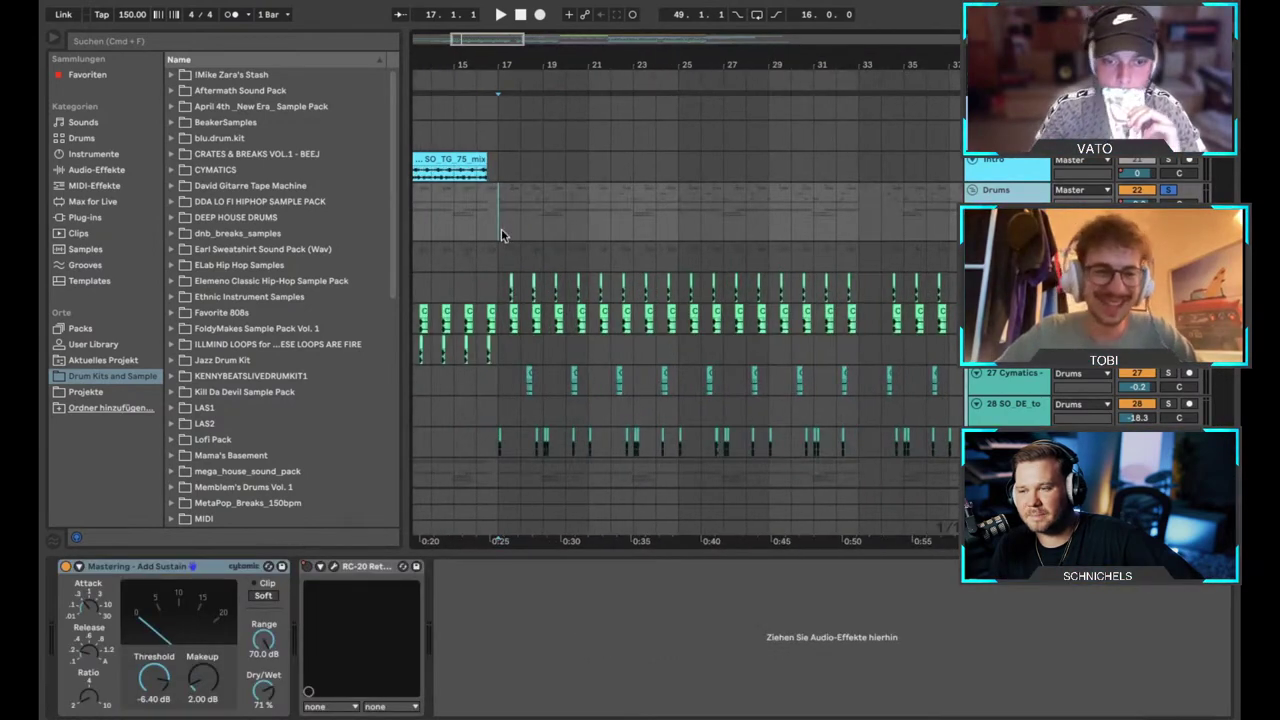
scroll(501, 229, down, 2)
scroll(501, 229, up, 3)
scroll(501, 229, down, 3)
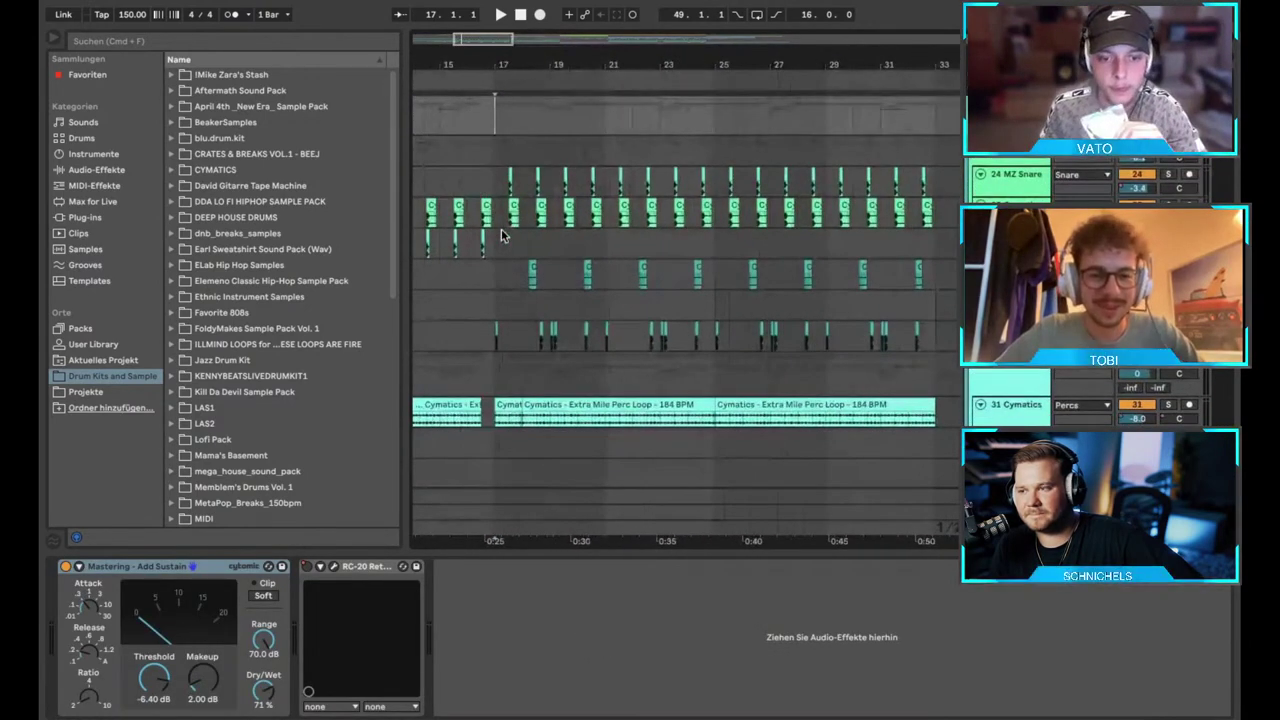
scroll(530, 232, up, 2)
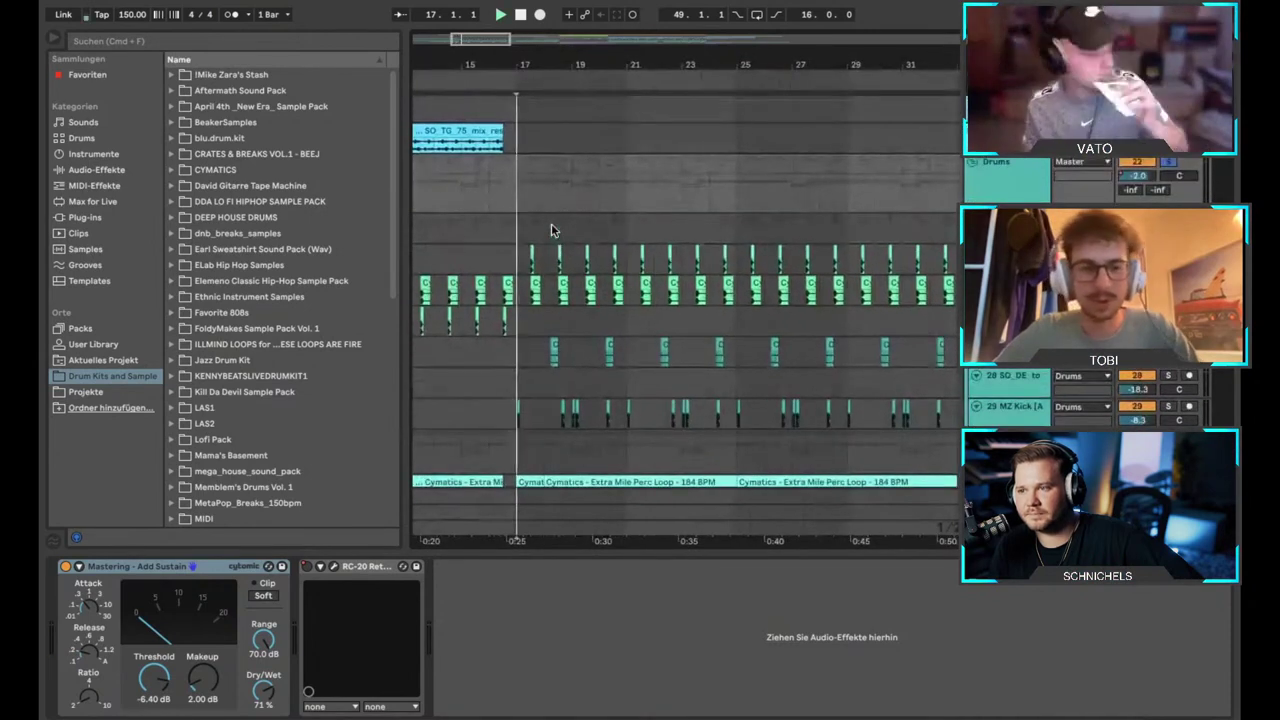
scroll(551, 230, down, 3)
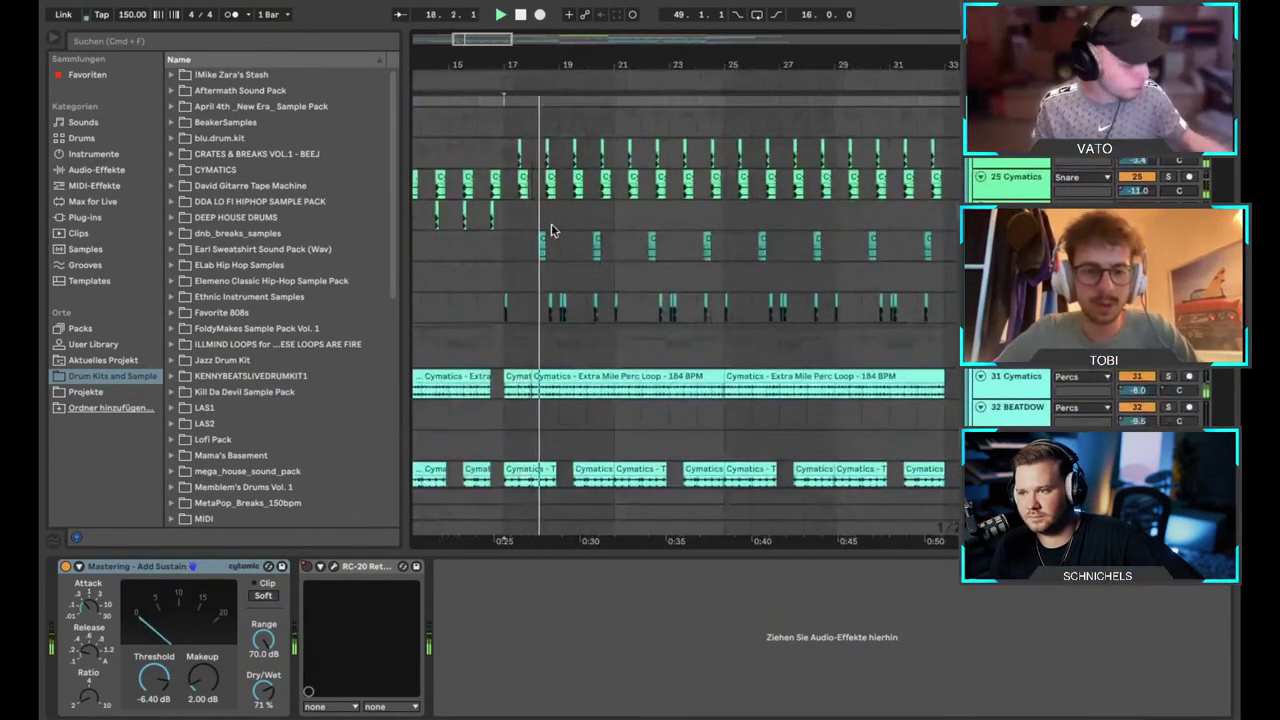
scroll(551, 230, up, 3)
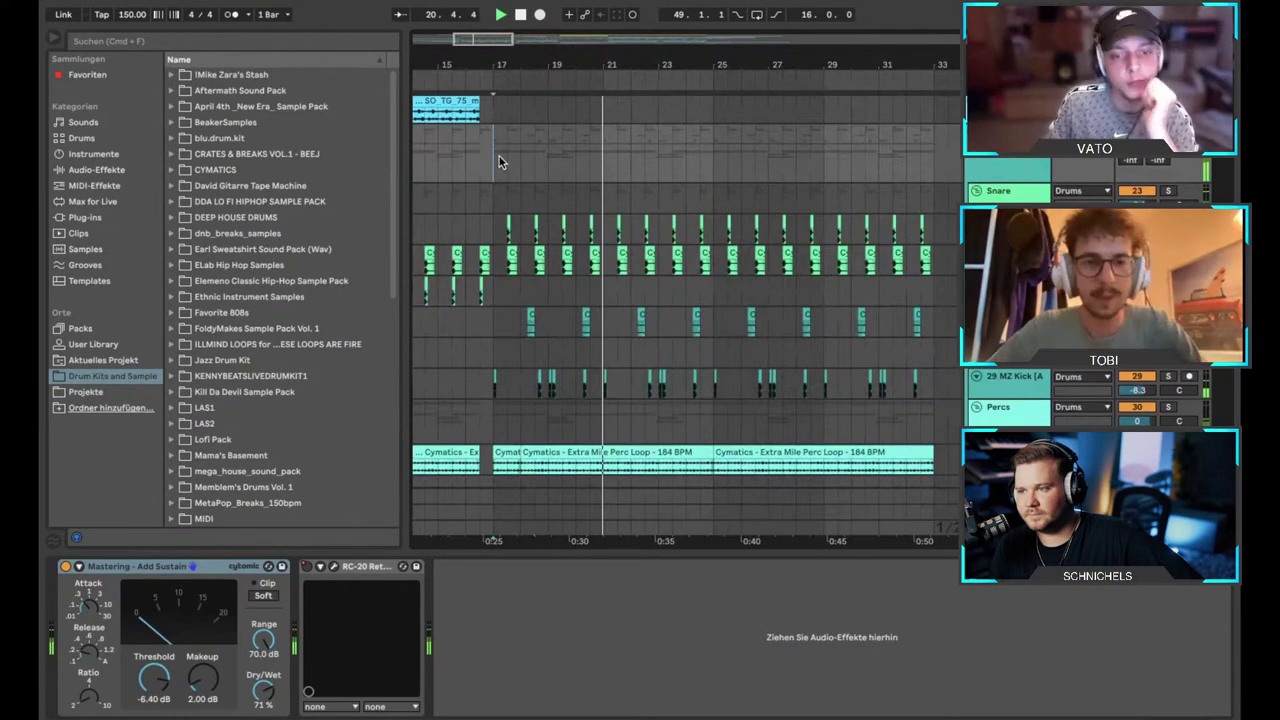
key(space)
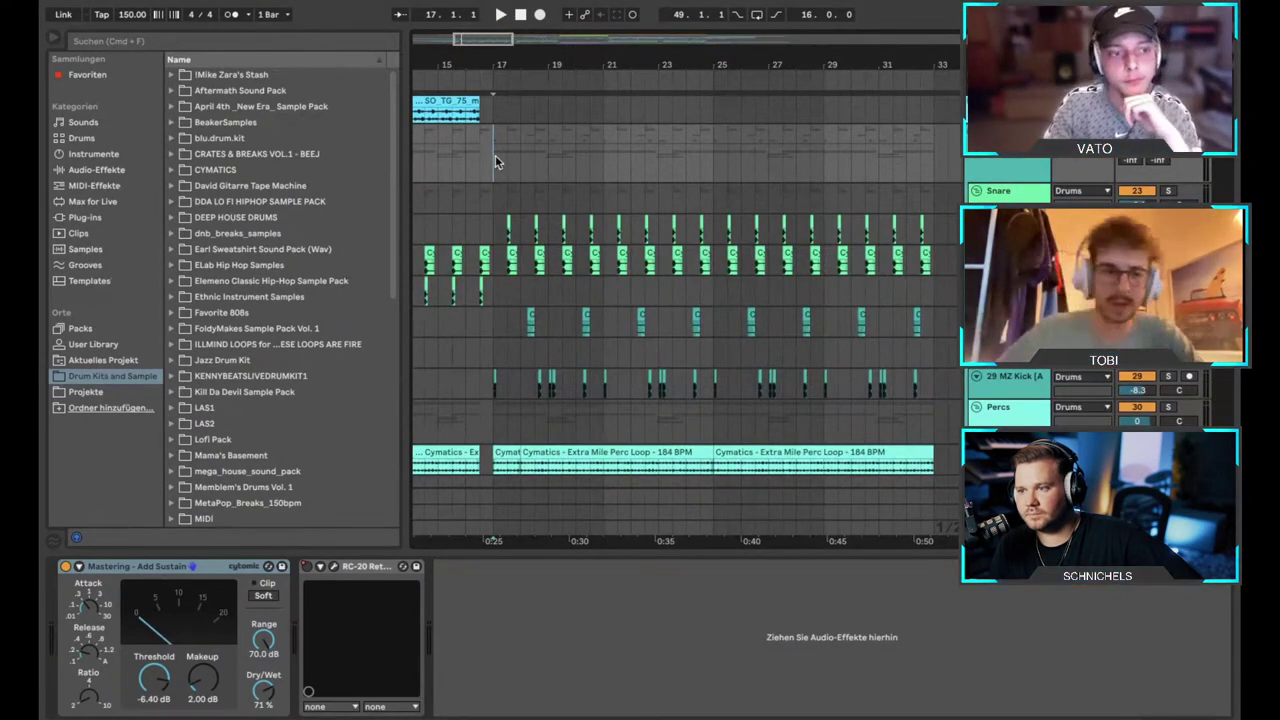
Look over the drum, percussion and FX tracks from bar 17 onwards.
scroll(495, 160, down, 3)
scroll(495, 160, down, 5)
scroll(495, 160, up, 1)
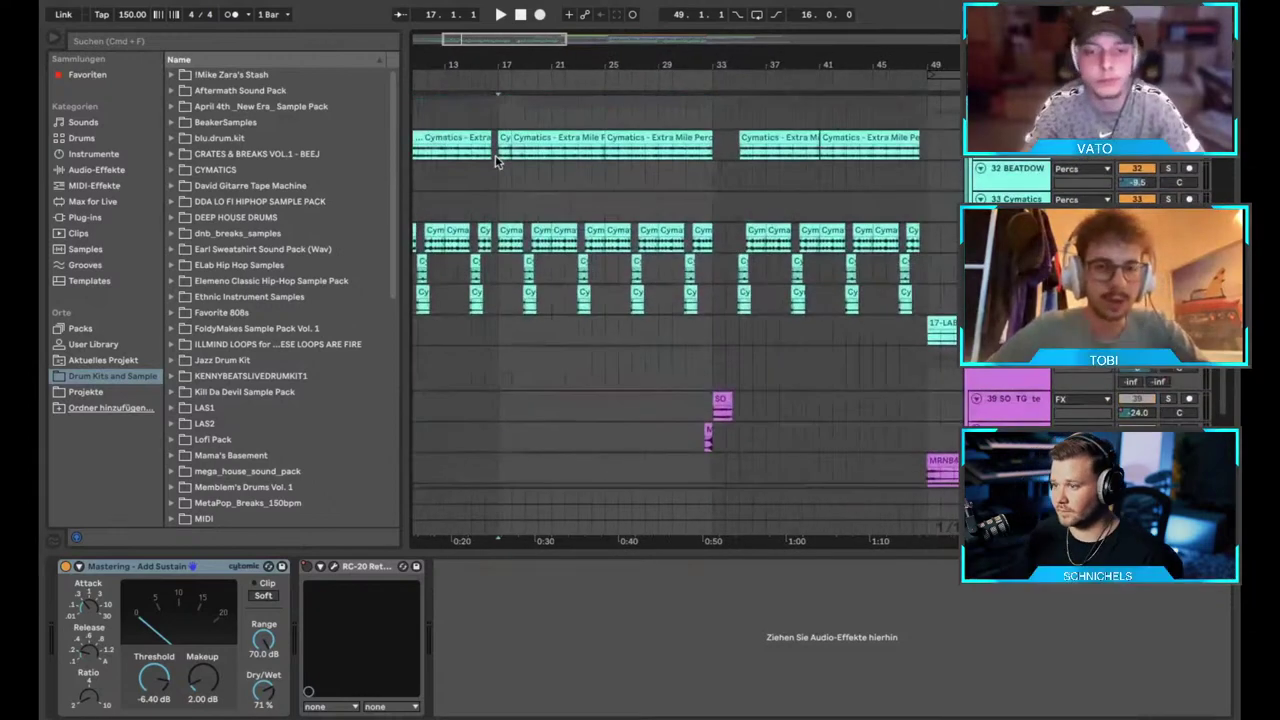
scroll(495, 165, up, 10)
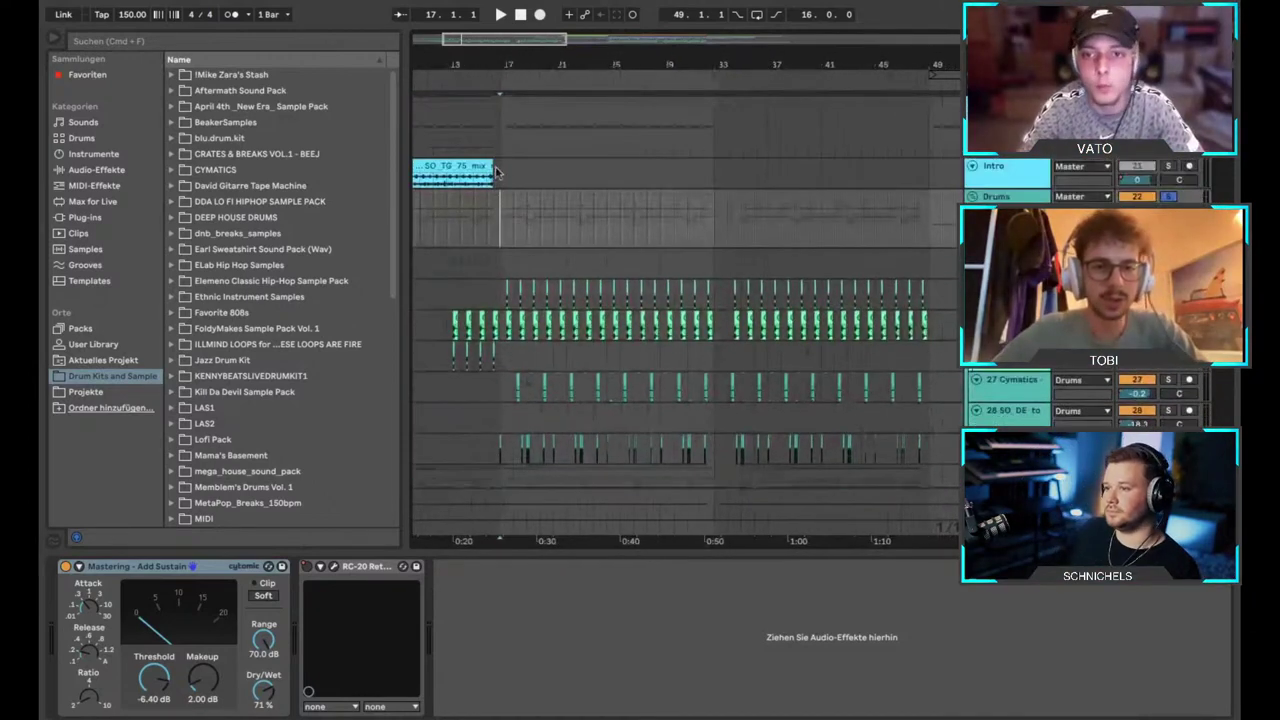
scroll(506, 210, down, 5)
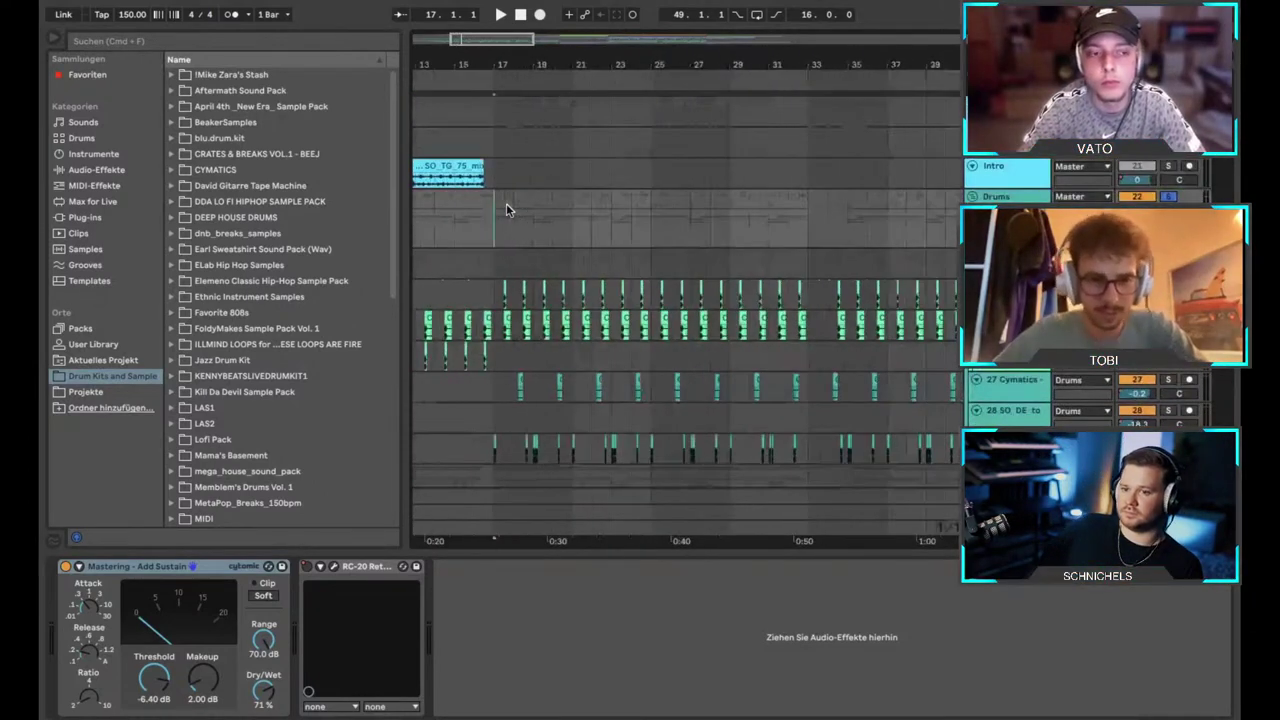
scroll(508, 210, up, 3)
scroll(508, 210, down, 2)
Examine the Percs group from bar 17, comparing the perc loop, shaker, tape glitch and ride clips around bar 19.
click(480, 214)
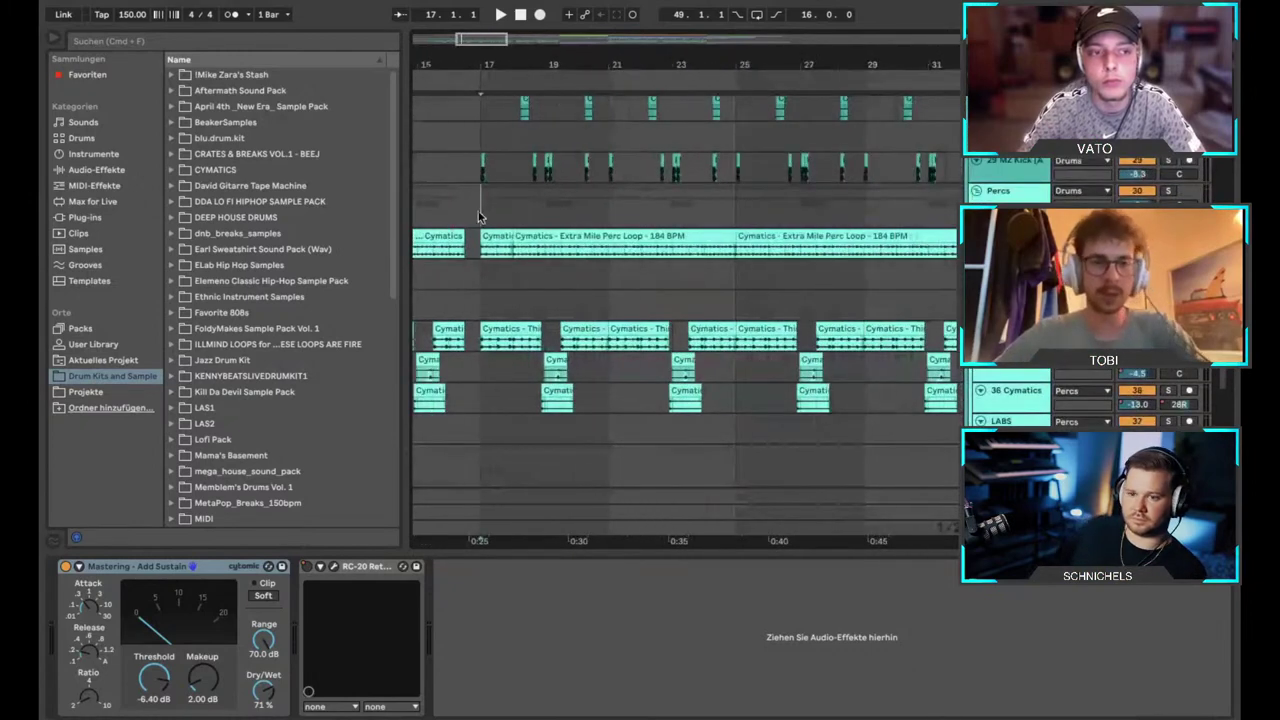
scroll(480, 214, up, 3)
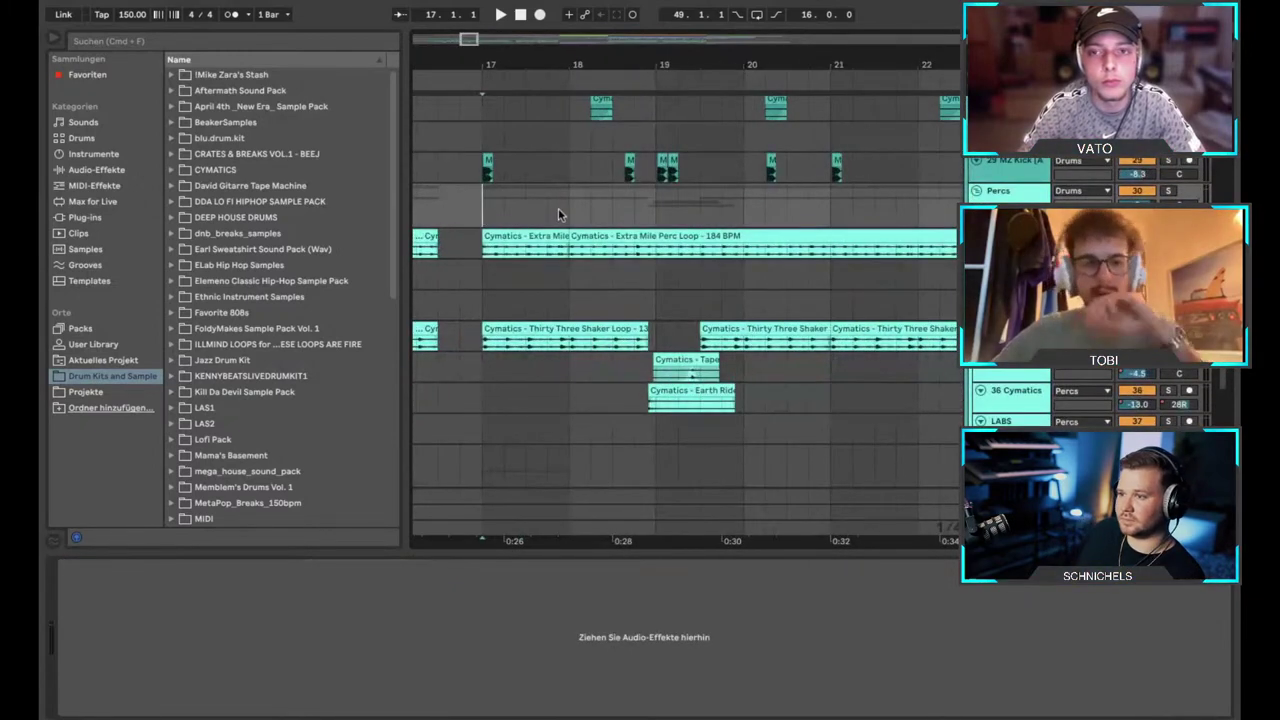
scroll(558, 208, up, 3)
scroll(622, 302, down, 2)
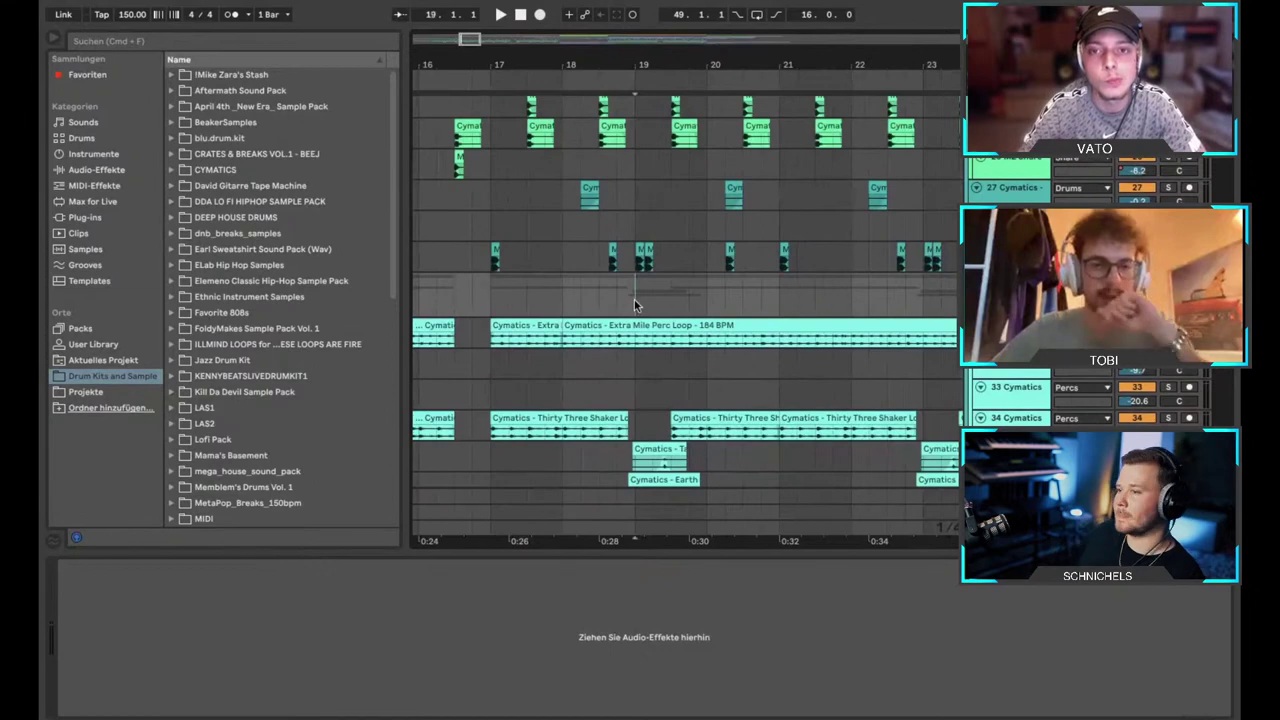
scroll(603, 305, down, 3)
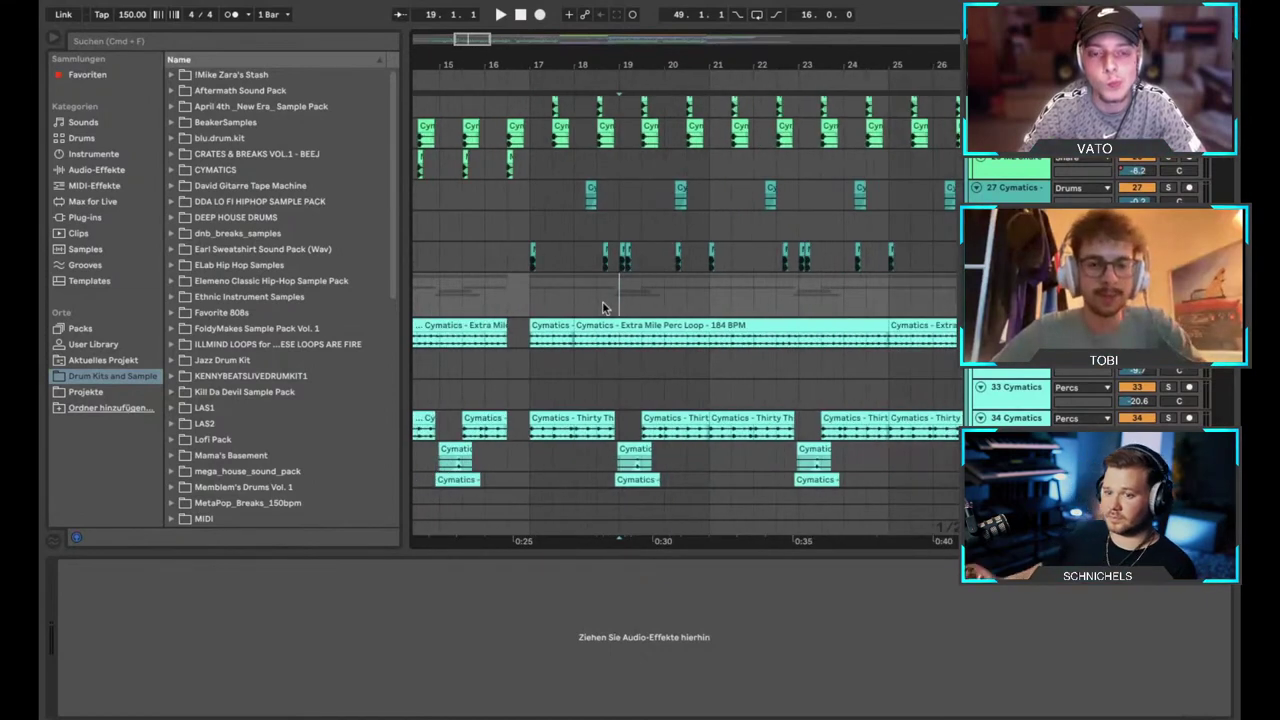
scroll(585, 320, up, 2)
scroll(517, 341, down, 5)
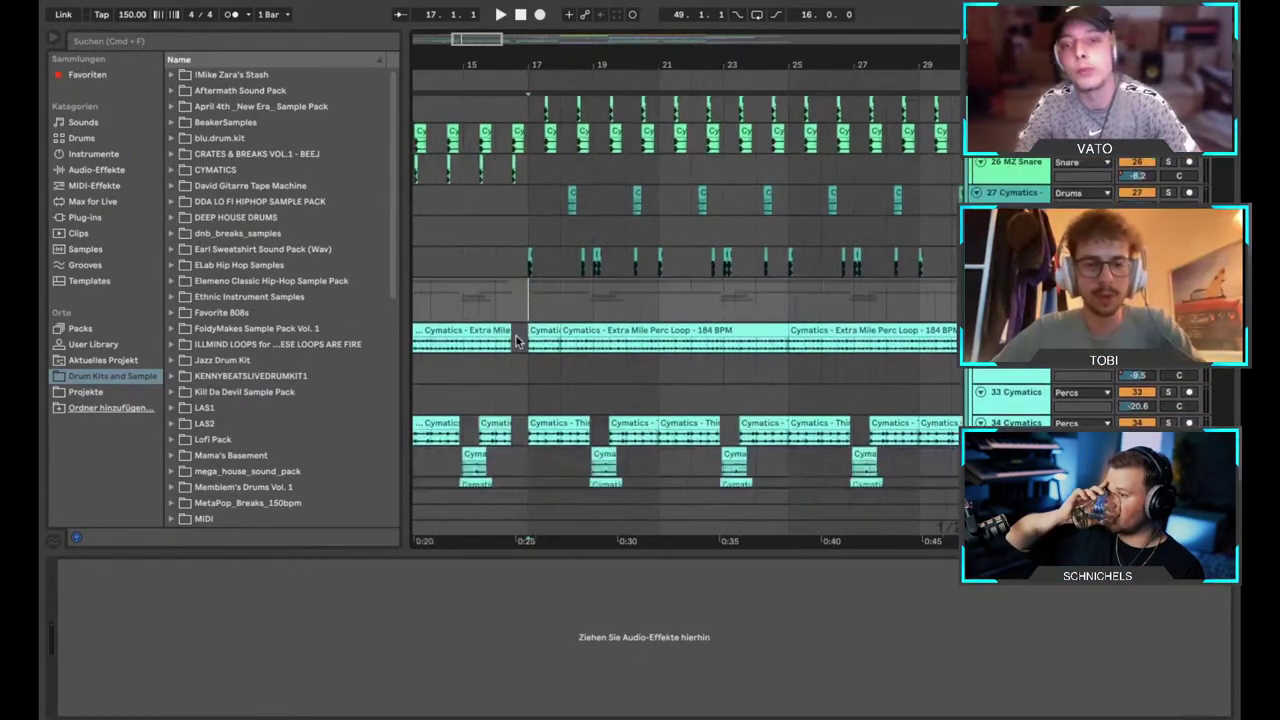
scroll(517, 341, down, 3)
scroll(517, 341, up, 5)
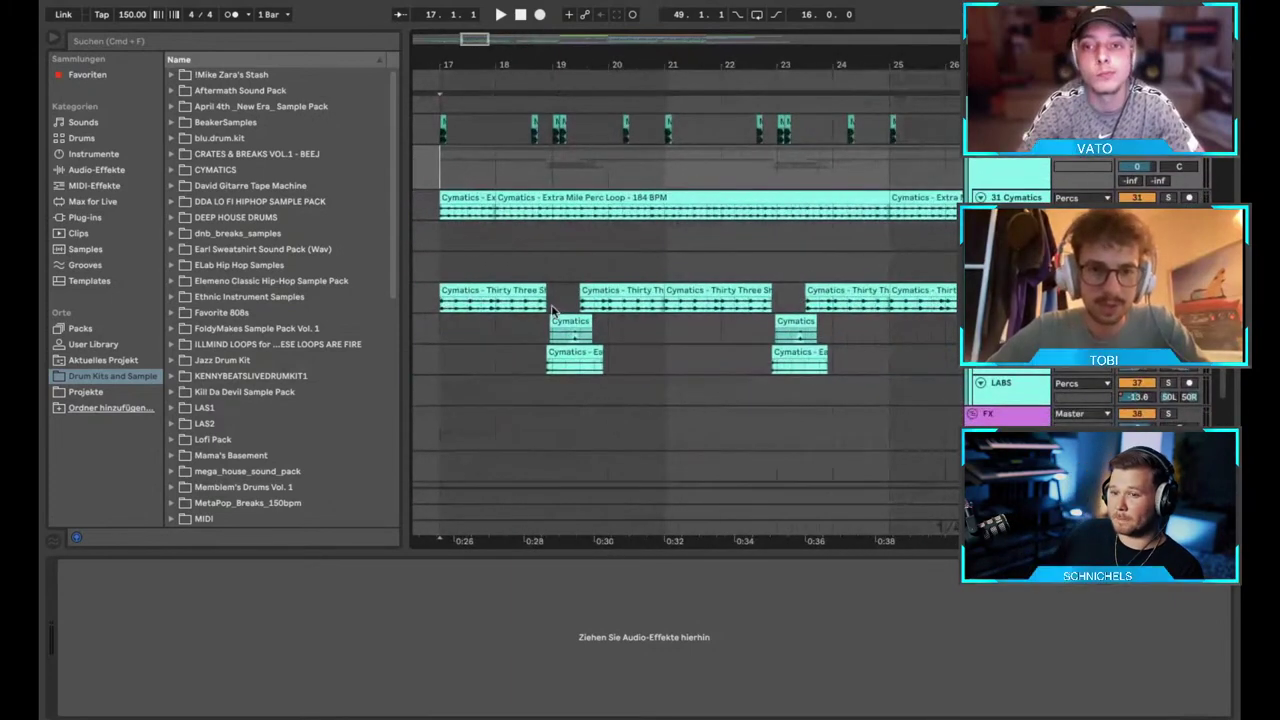
scroll(546, 318, up, 2)
scroll(546, 318, left, 1)
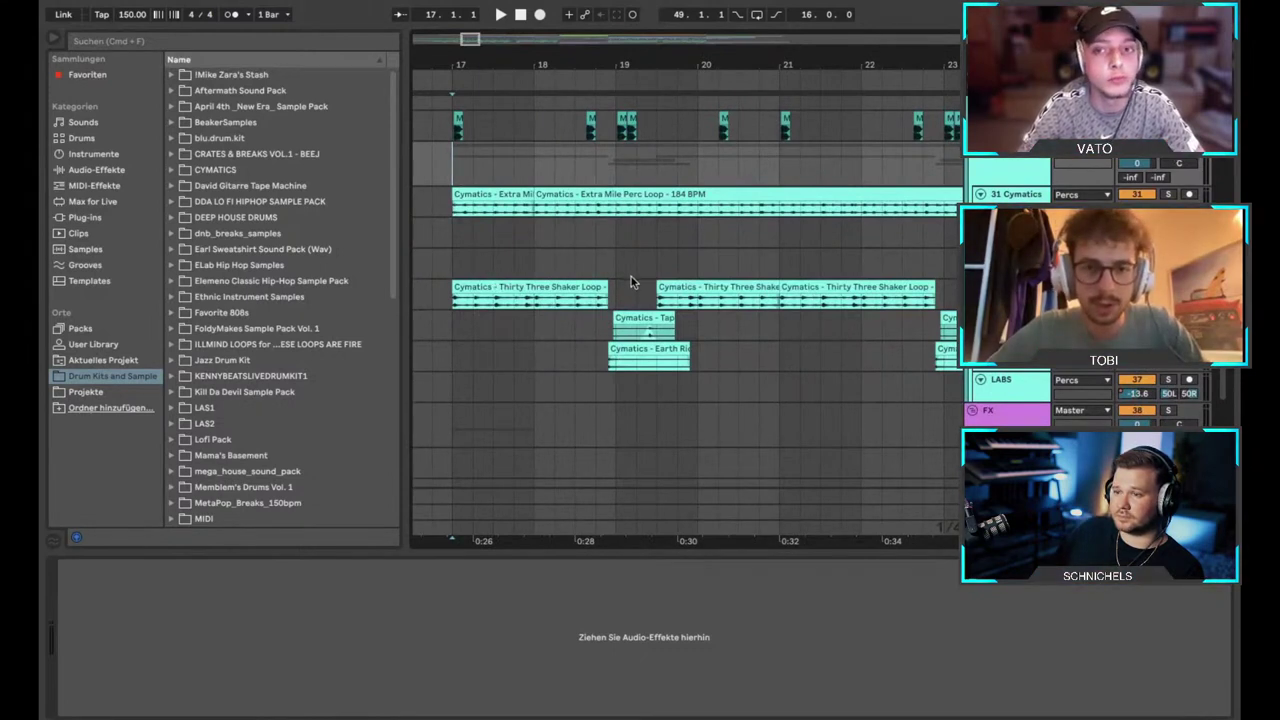
Inspect the Extra Mile Perc Loop clip's waveform and warp settings, return to its start at bar 17 and hide the clip view.
double_click(574, 194)
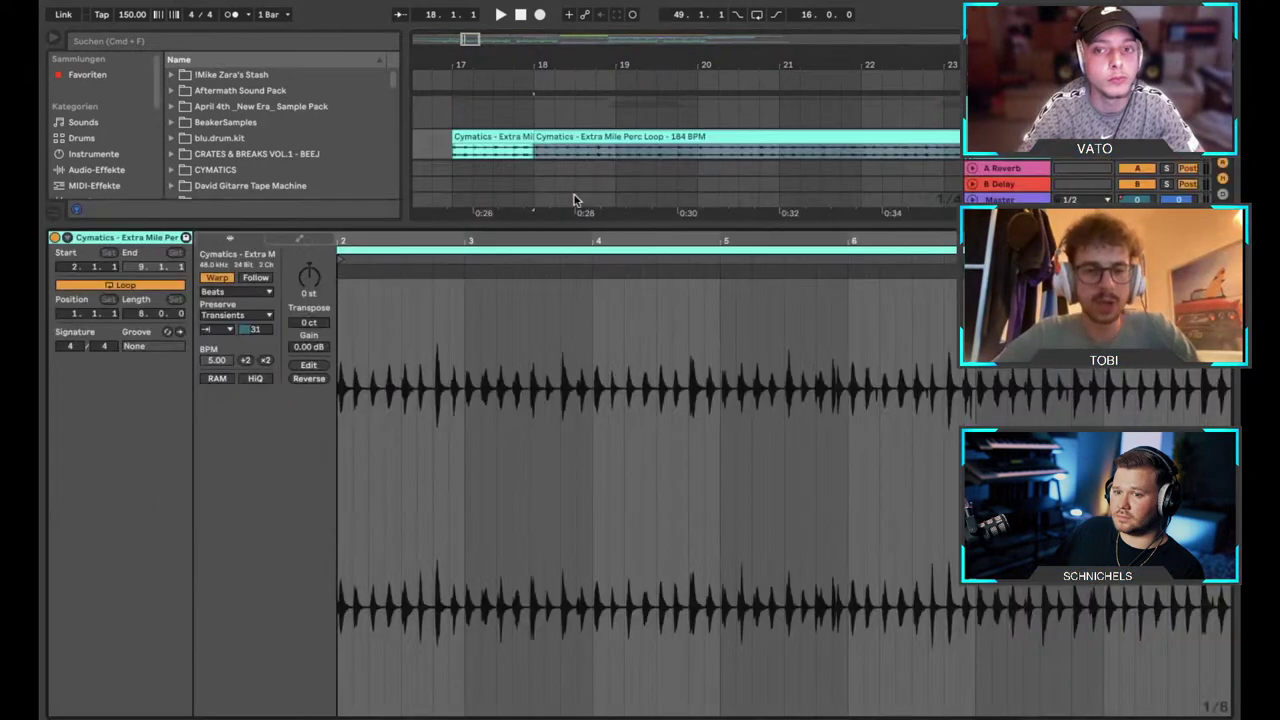
click(220, 330)
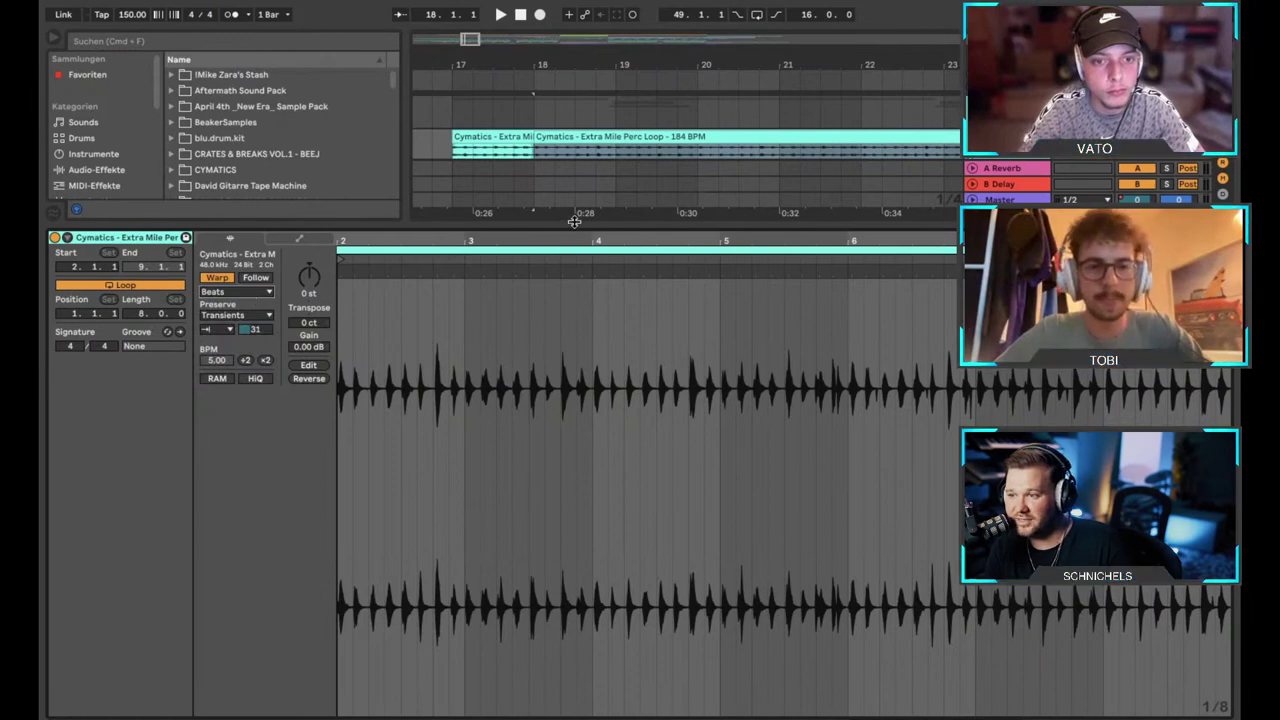
drag(573, 227, 573, 441)
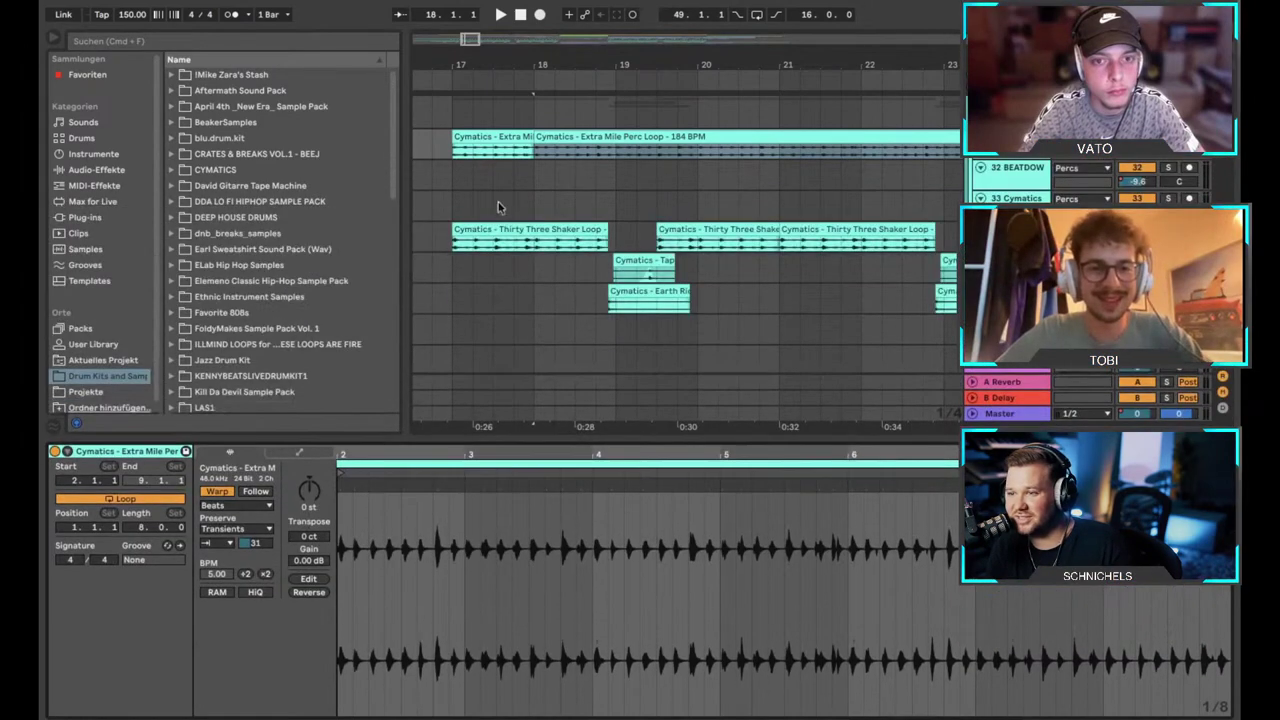
click(455, 160)
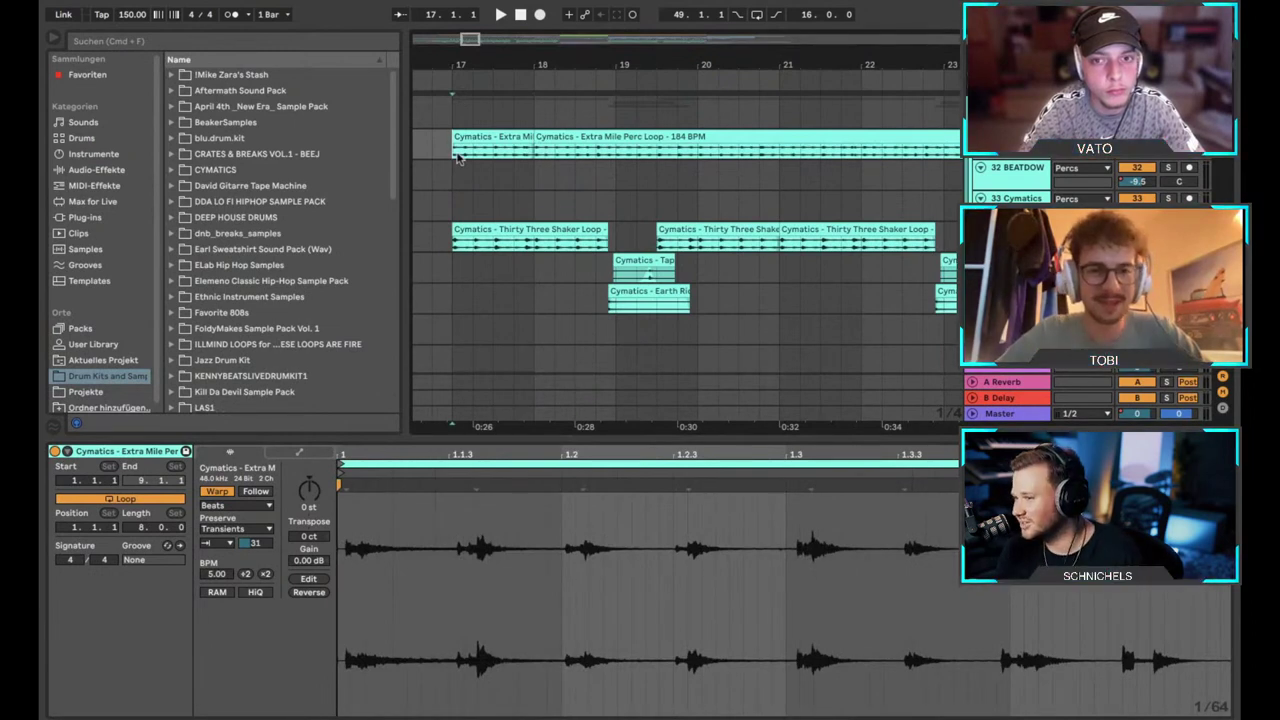
key(super+alt+l)
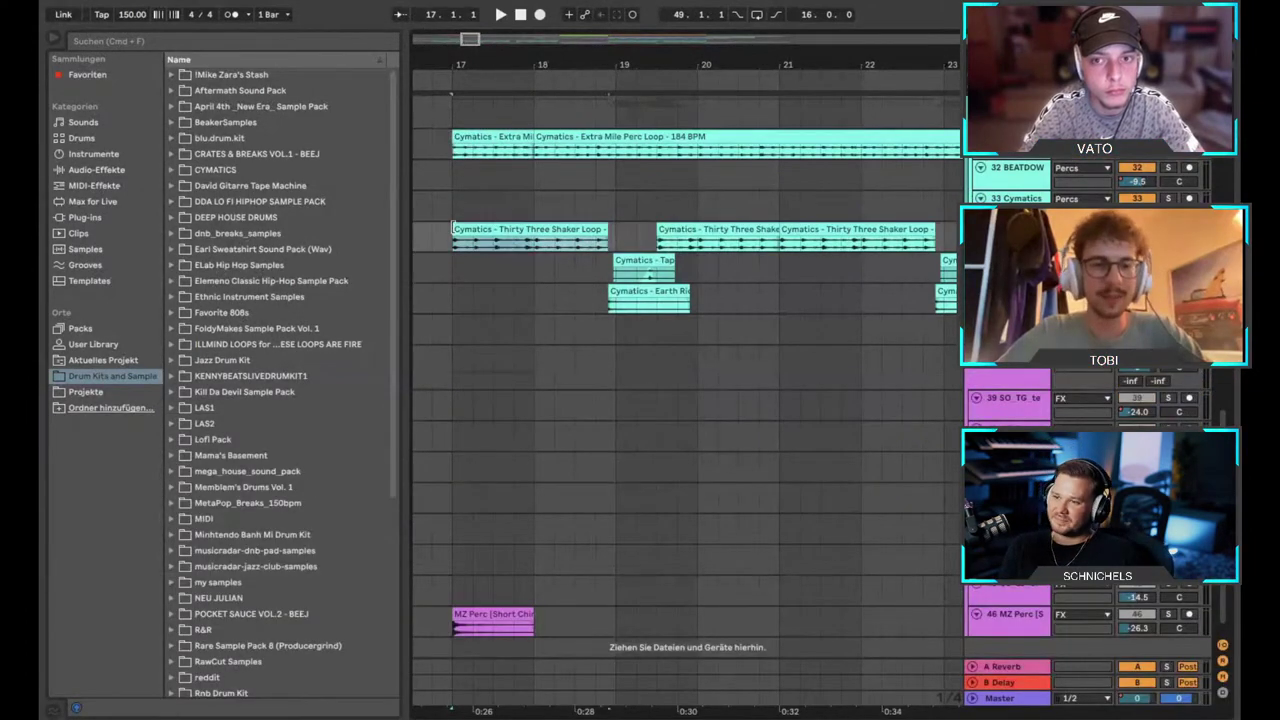
Point out the Thirty Three Shaker Loop at bar 17, then play the Tape Glitch Noise clip from bar 19.
click(455, 248)
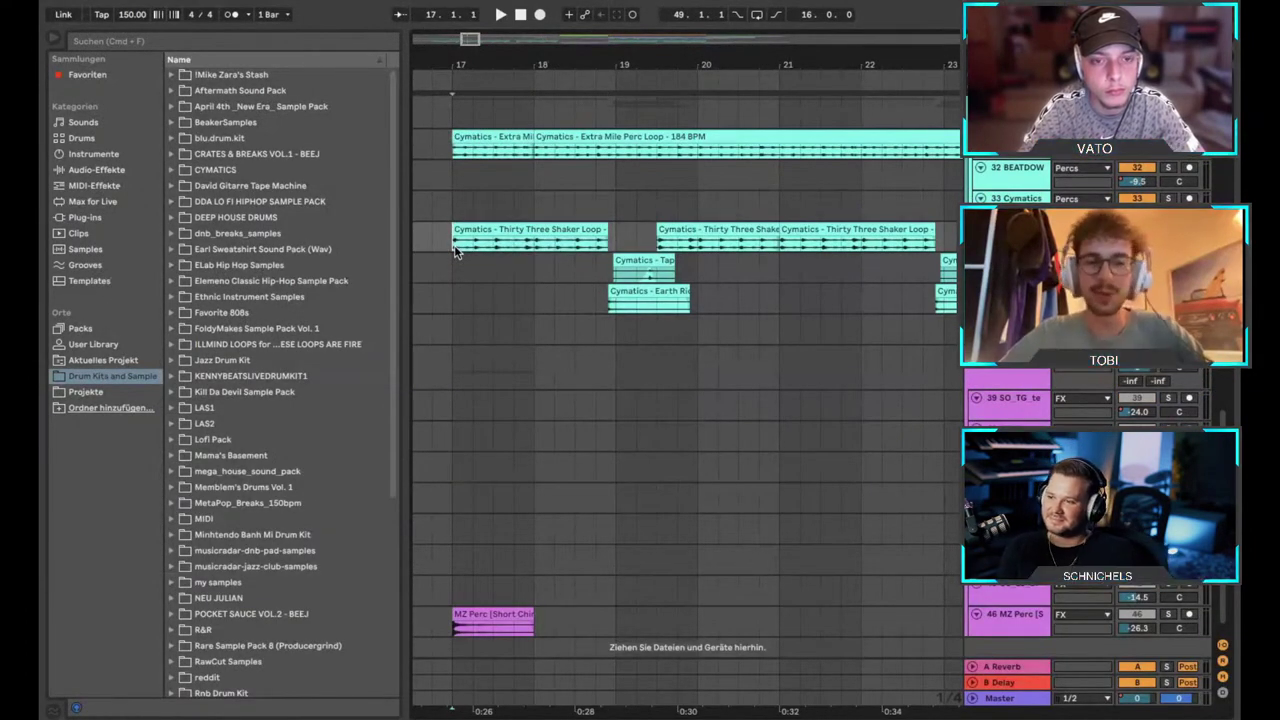
click(563, 272)
click(614, 270)
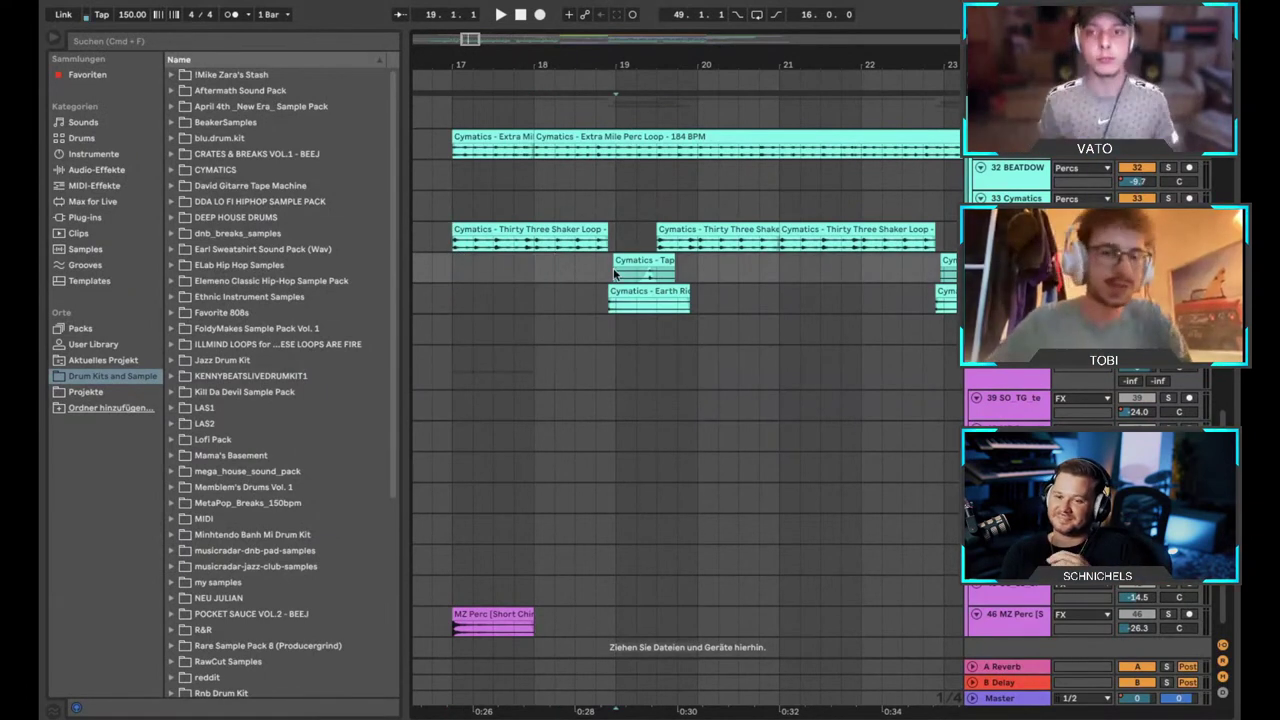
scroll(616, 274, up, 3)
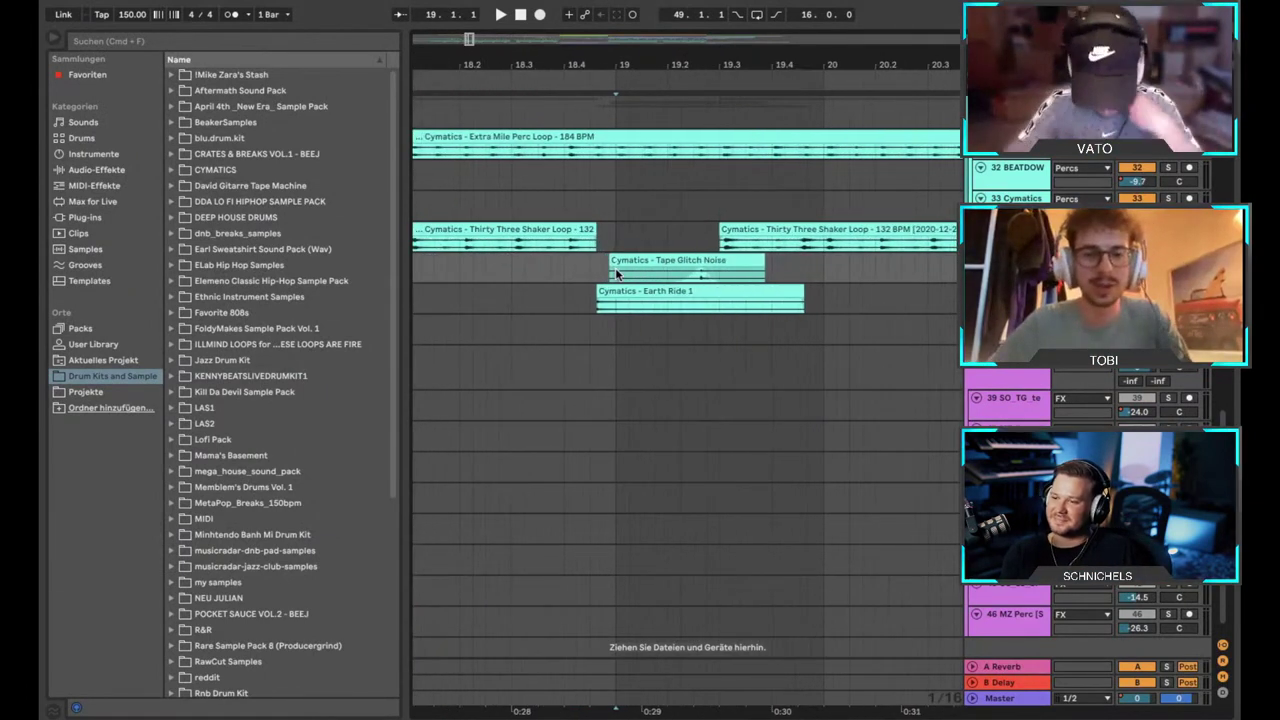
scroll(616, 274, down, 3)
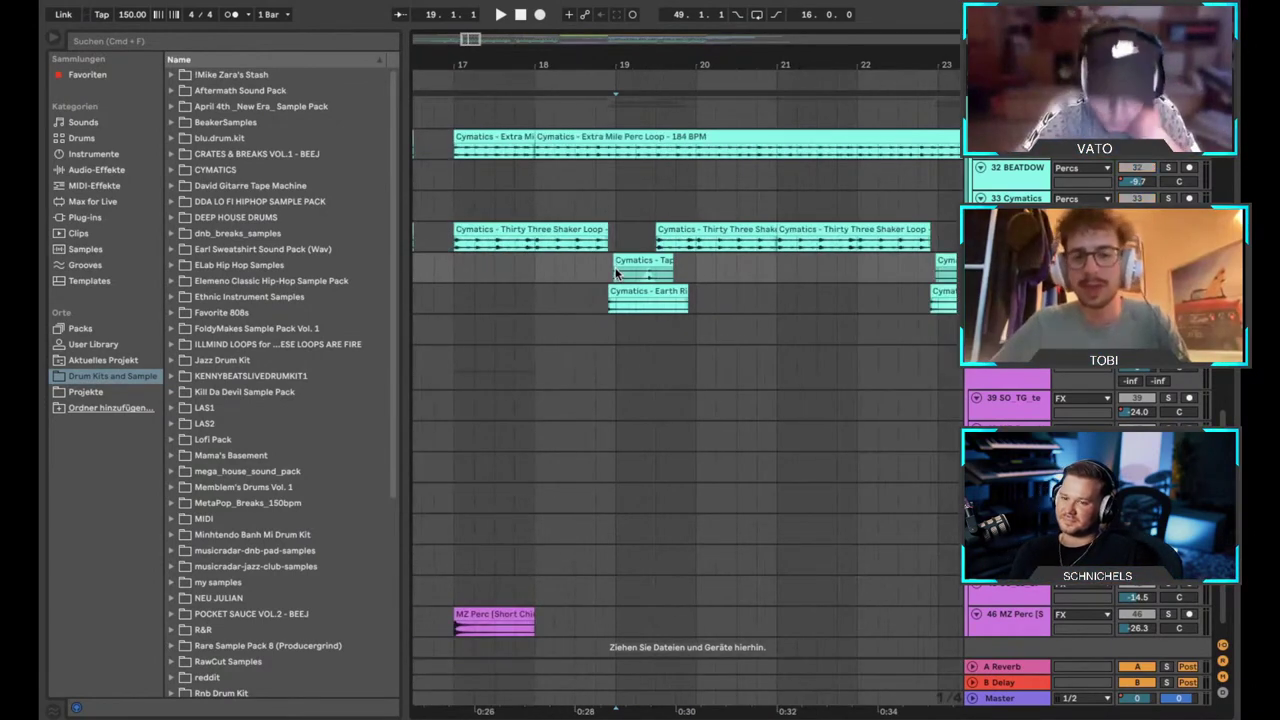
scroll(760, 280, up, 2)
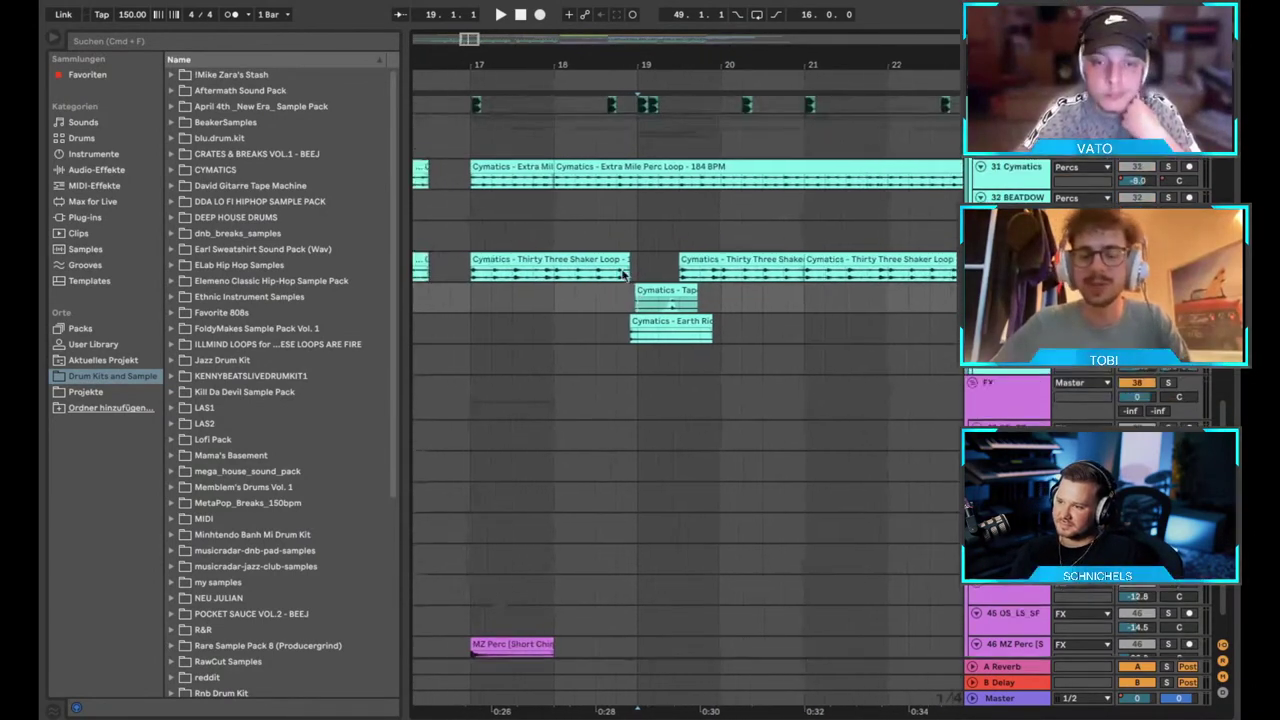
scroll(703, 281, up, 3)
key(space)
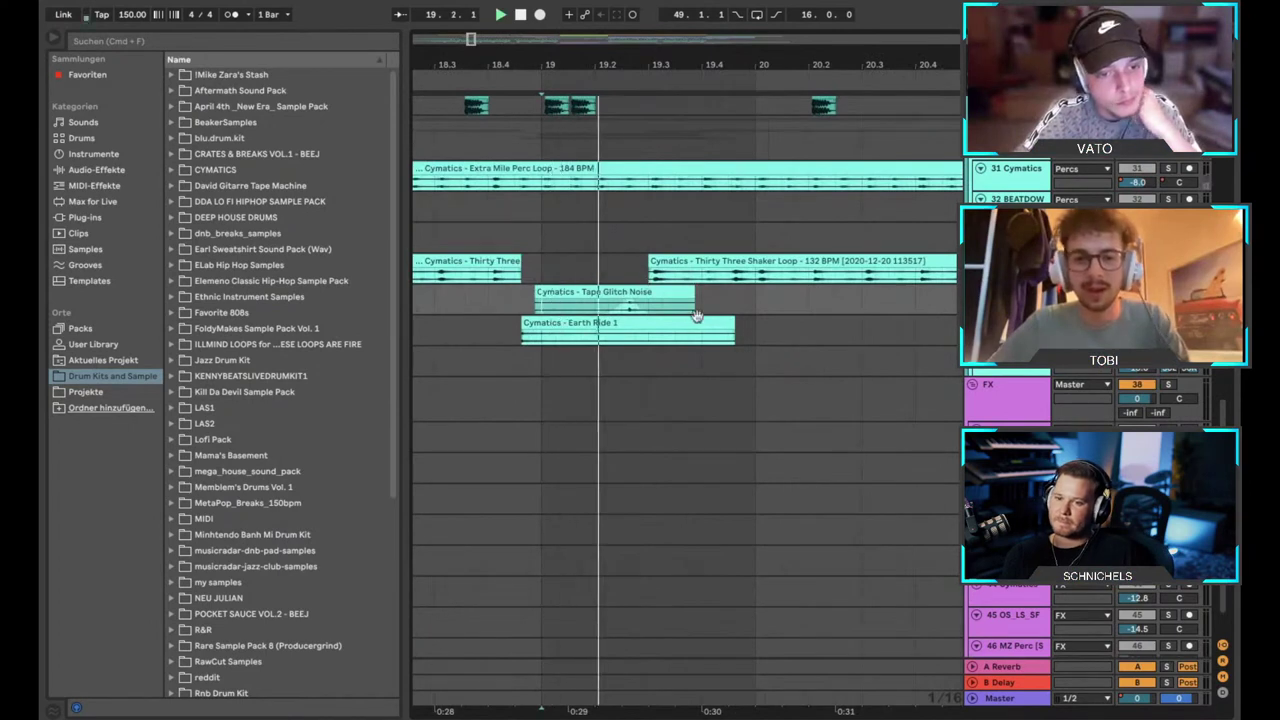
scroll(560, 335, down, 3)
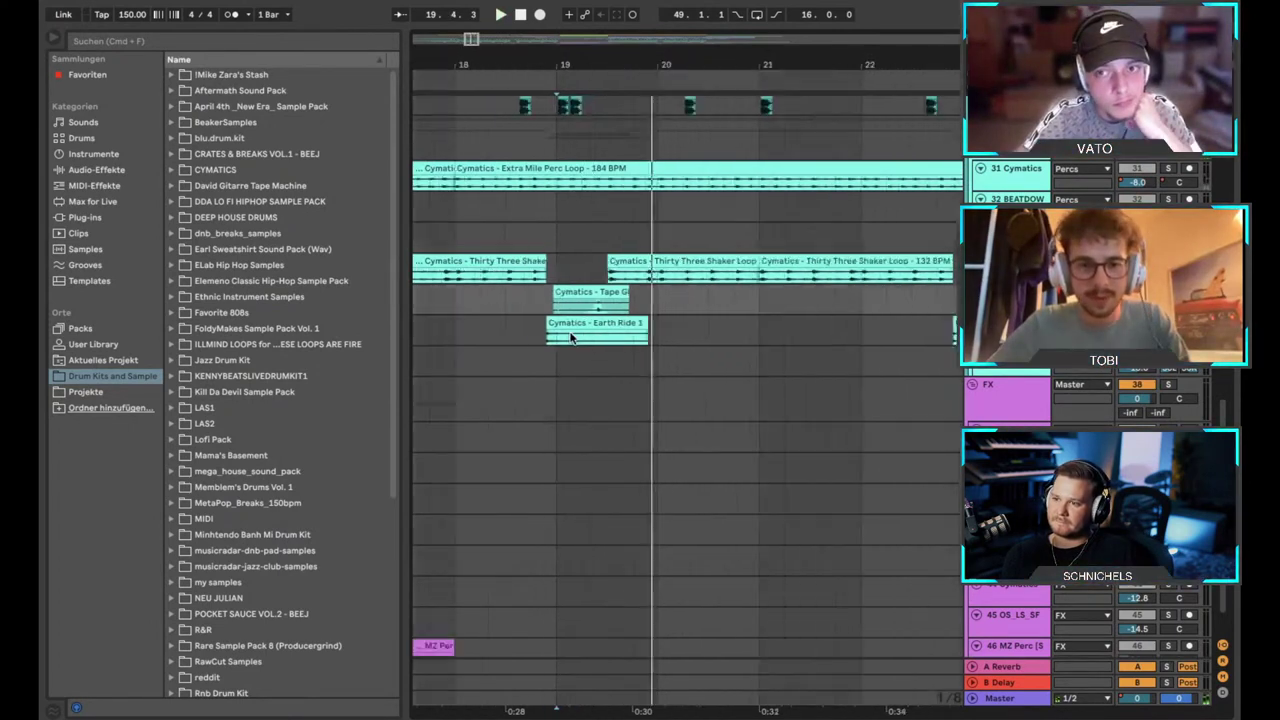
Play the Earth Ride 1 track from the middle of bar 18.
click(518, 330)
key(space)
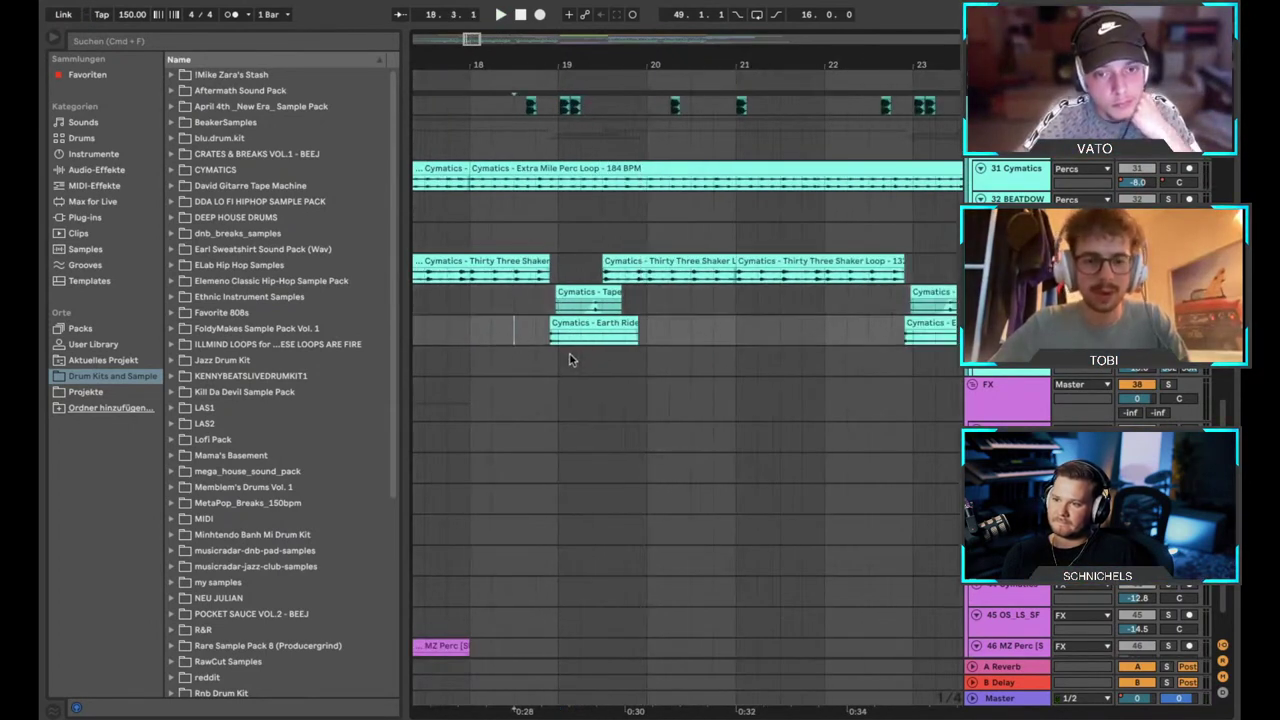
key(space)
scroll(570, 360, down, 5)
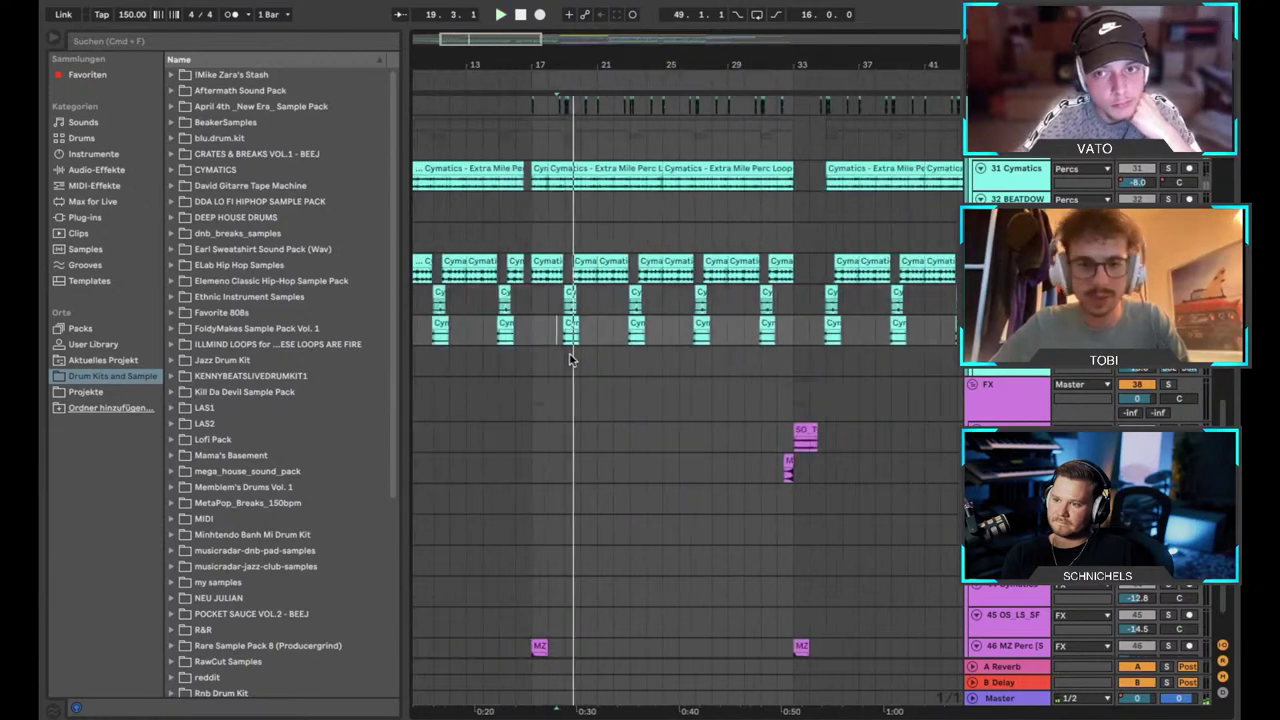
Return to the Drums group around bar 17 and turn off its solo.
scroll(569, 360, down, 3)
scroll(569, 354, up, 10)
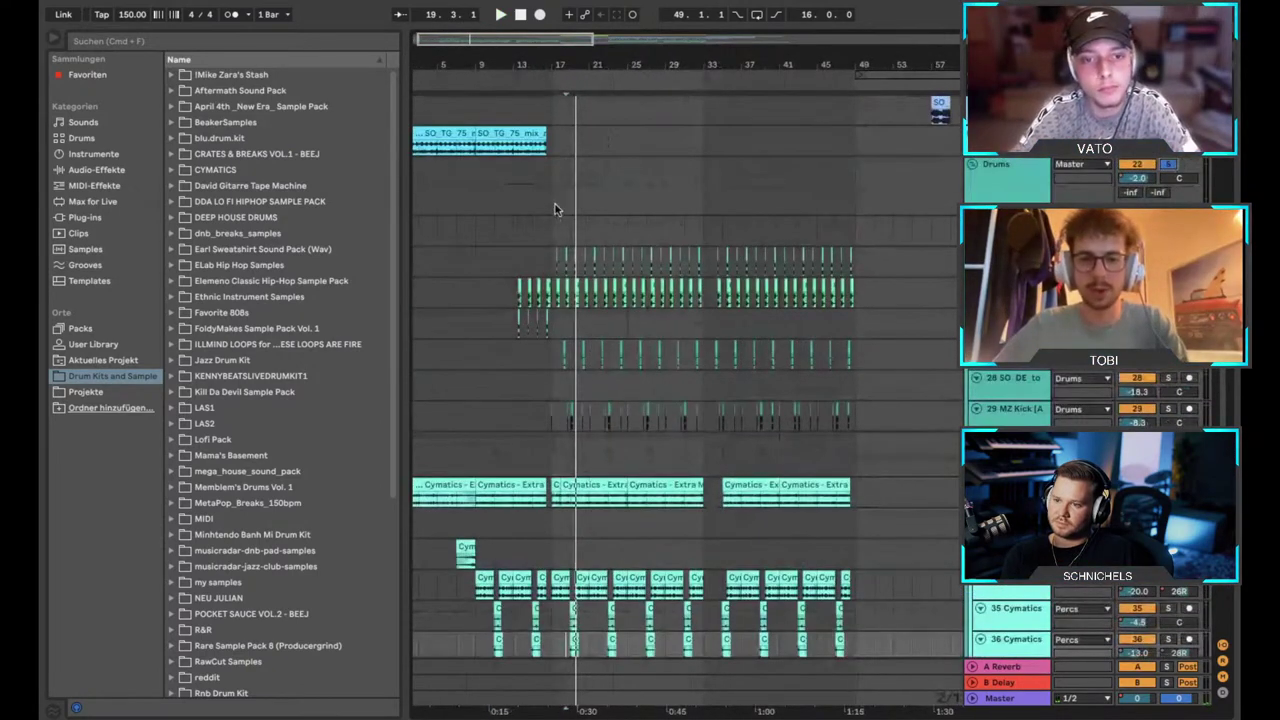
click(555, 207)
key(s)
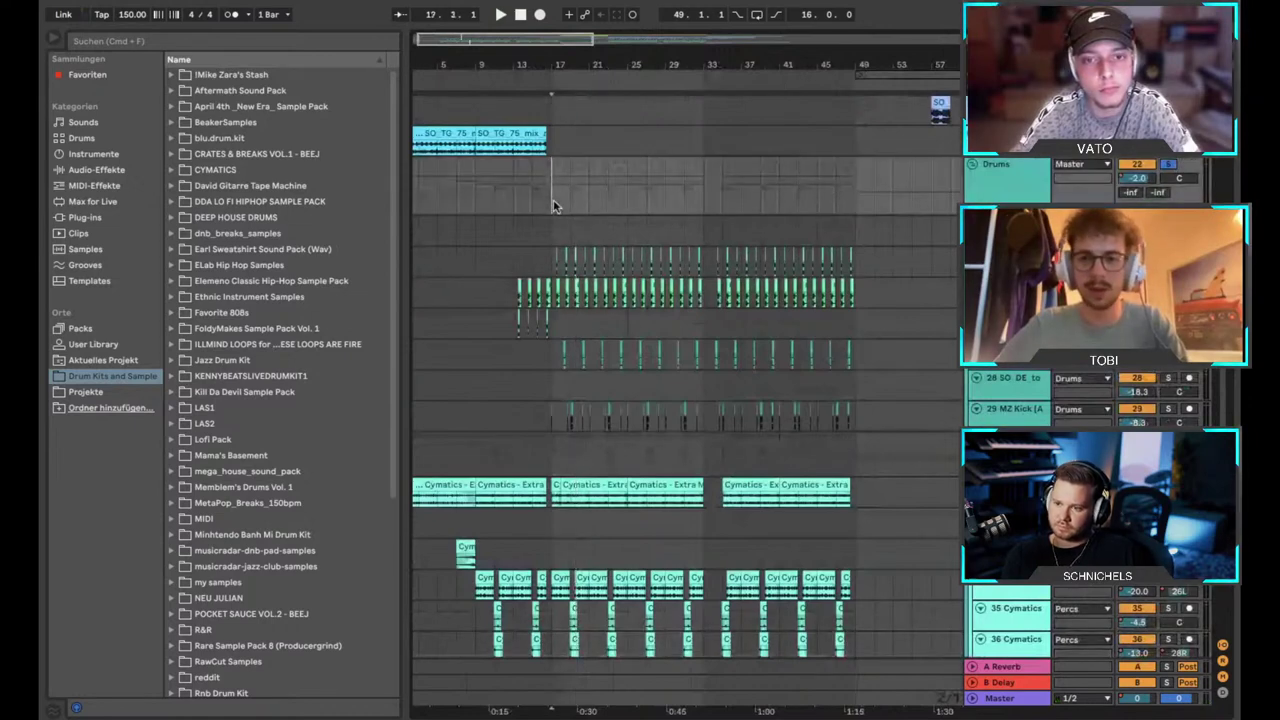
Set the playback start to bar 17 on the FX group and play it soloed, viewing the MZ Perc clip.
scroll(555, 206, down, 3)
scroll(553, 206, down, 10)
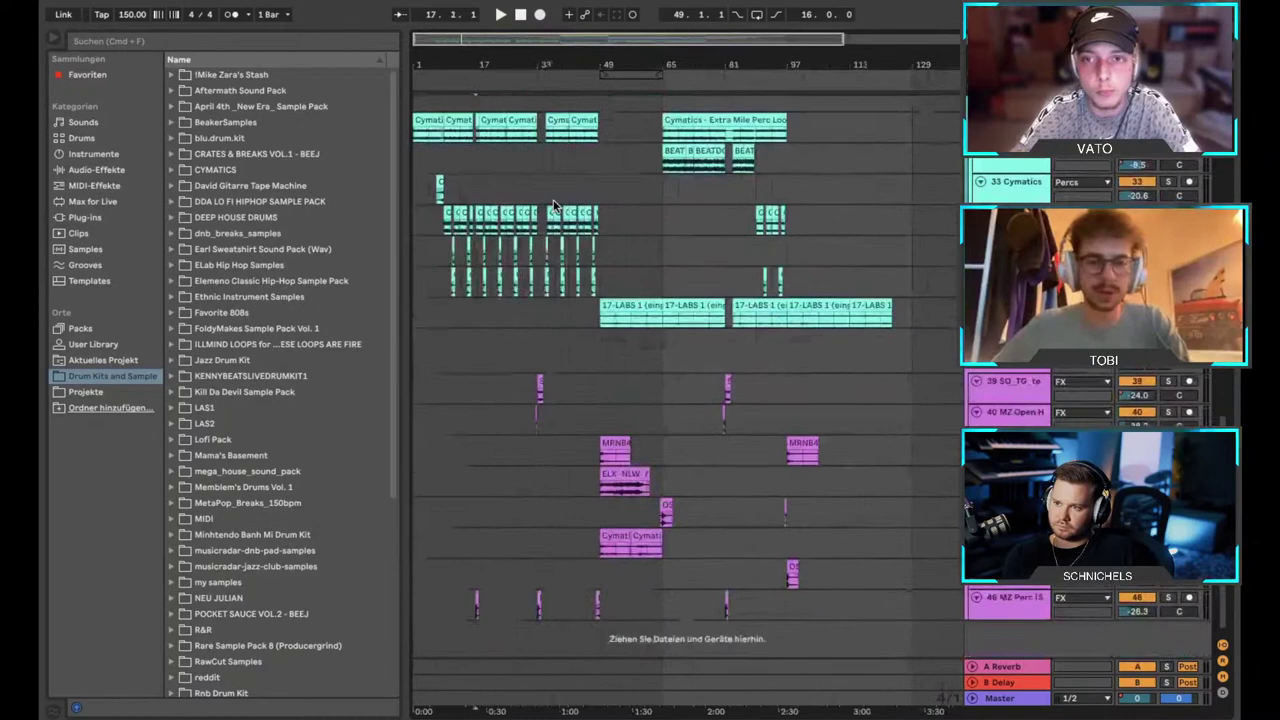
scroll(509, 368, up, 6)
click(478, 362)
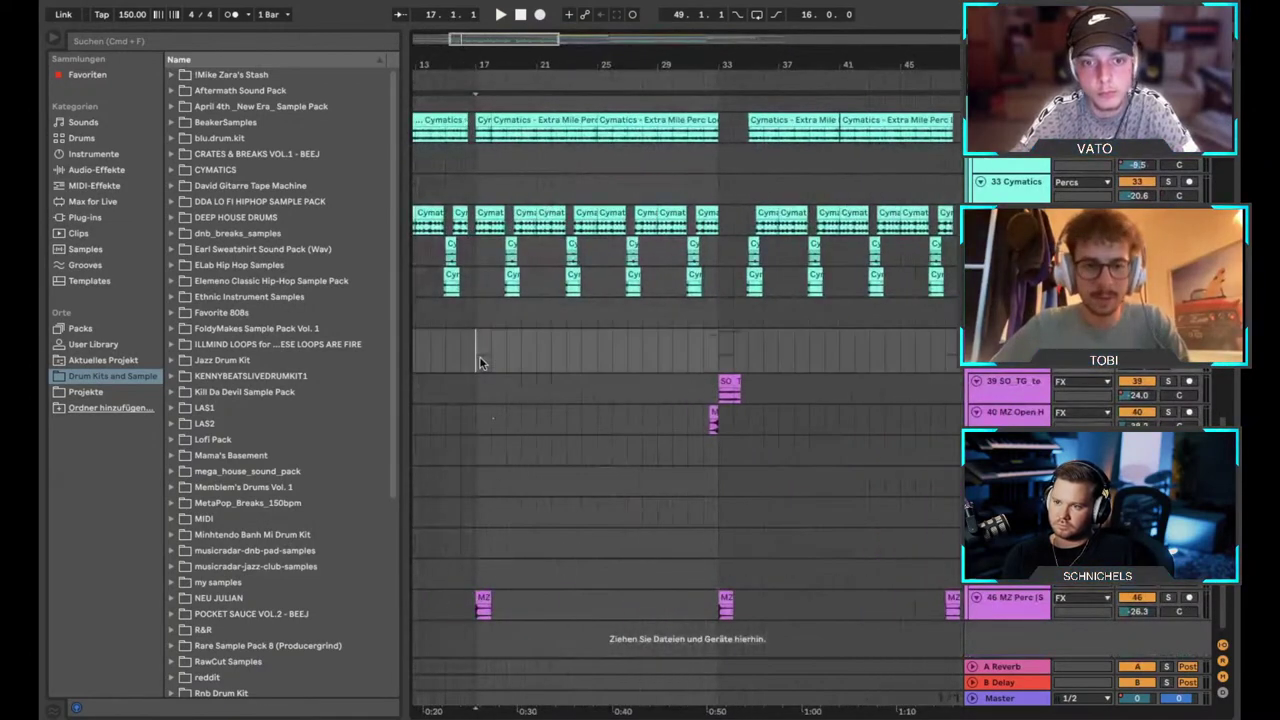
scroll(463, 477, up, 4)
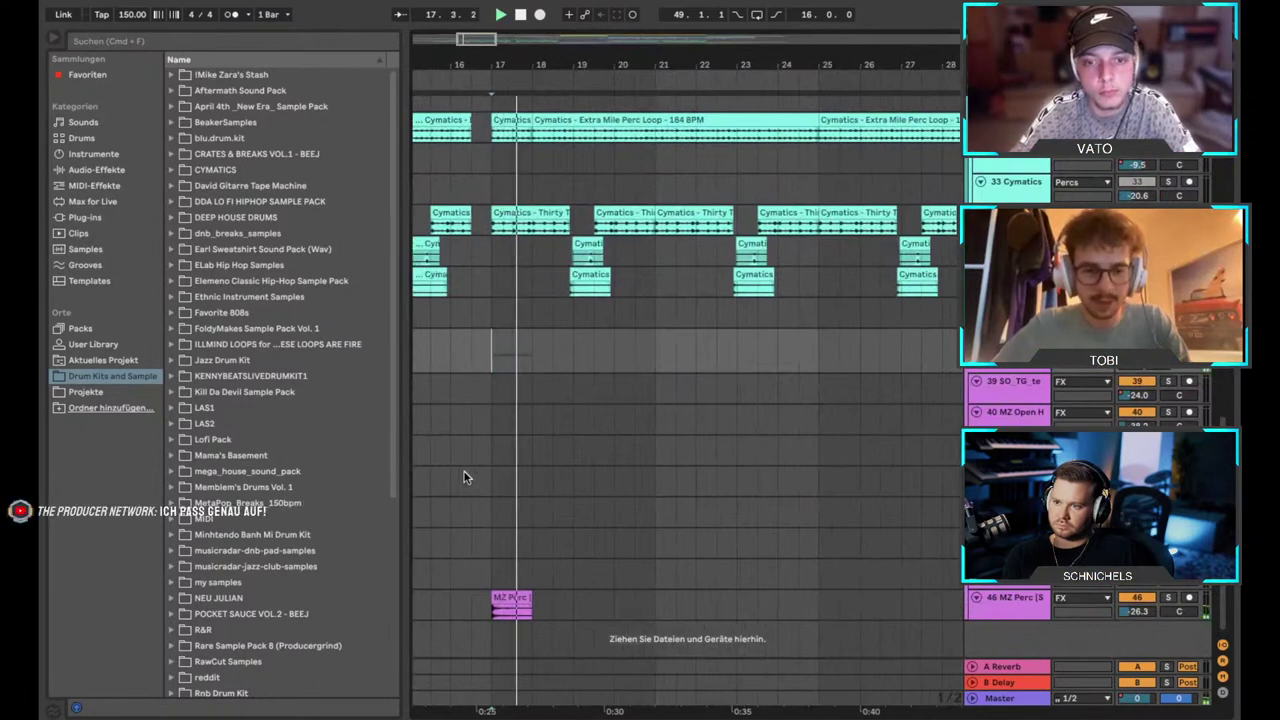
Play the soloed FX group from bar 33, then stop playback and turn off the solo.
scroll(463, 477, down, 4)
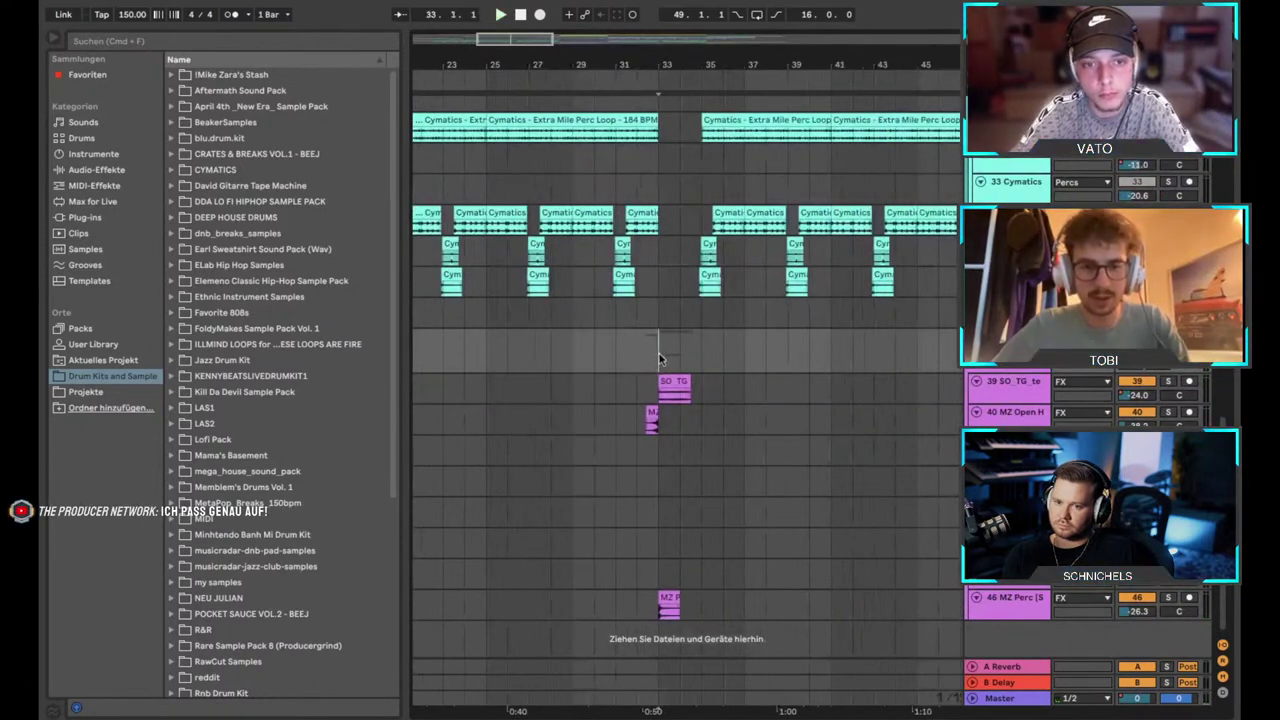
scroll(659, 359, up, 4)
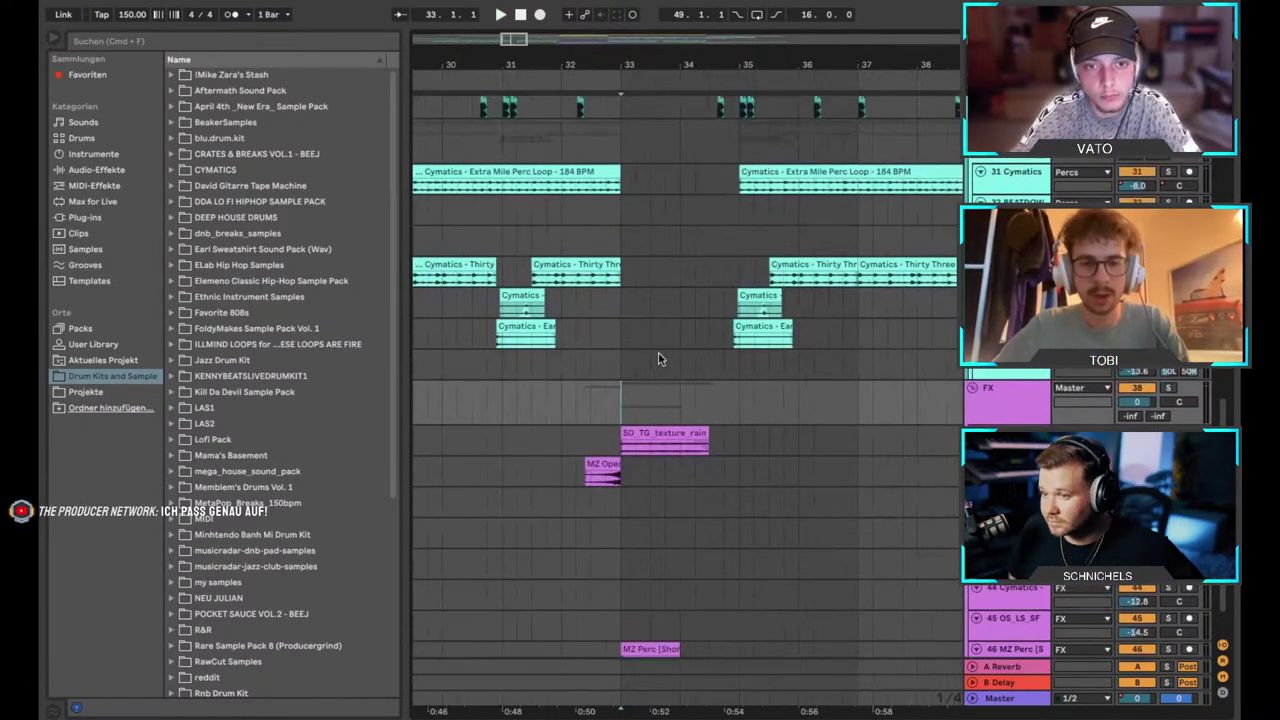
key(s)
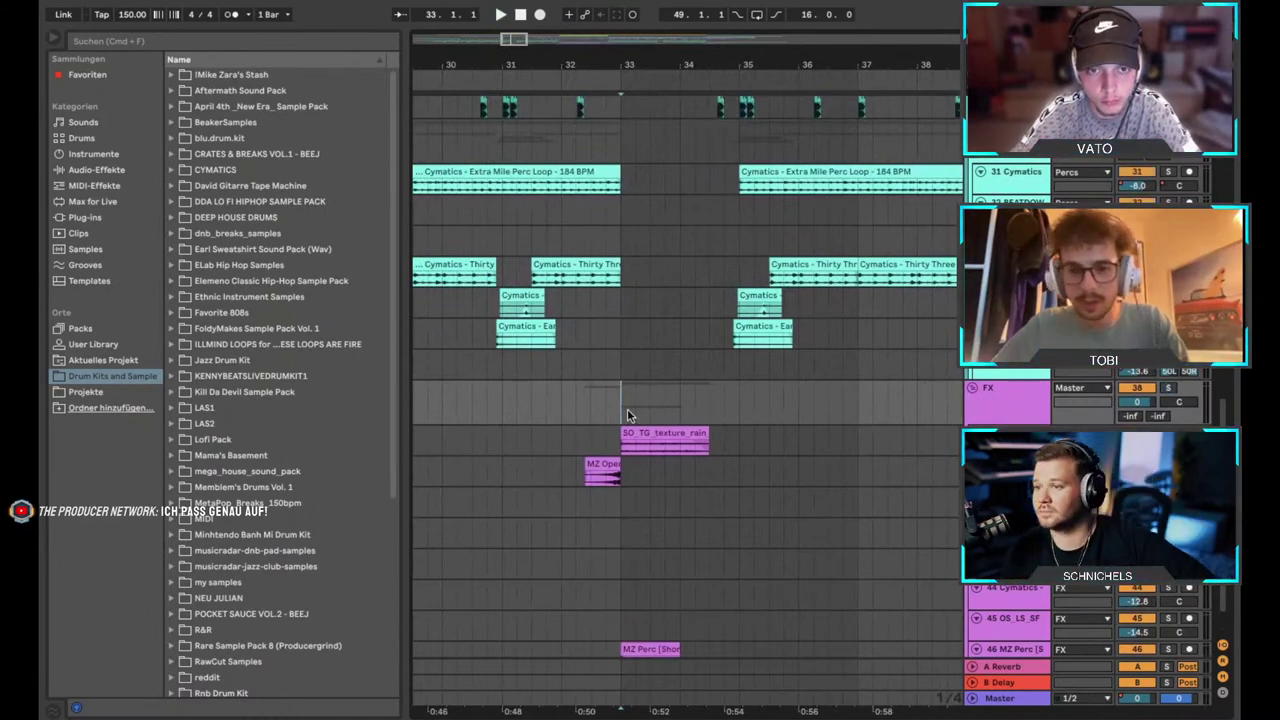
Solo the Also Sample track and play its resampled clip from bar 33.
scroll(621, 408, up, 10)
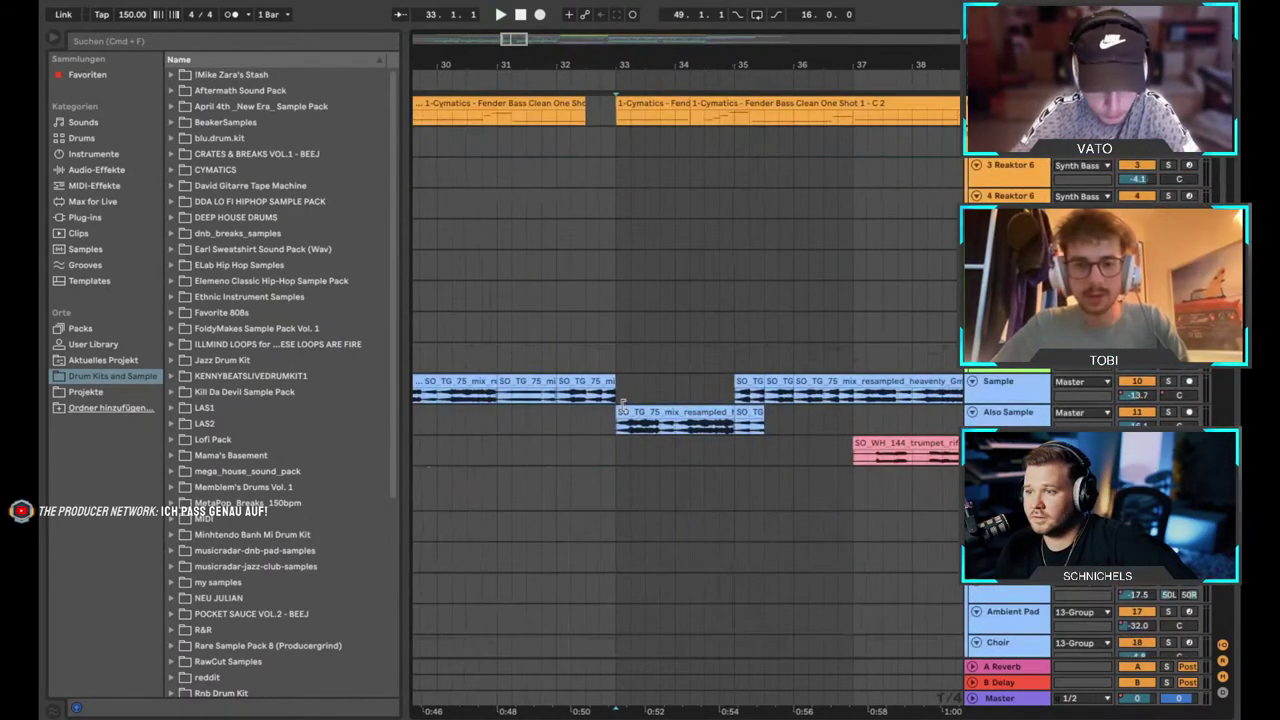
click(618, 431)
key(s)
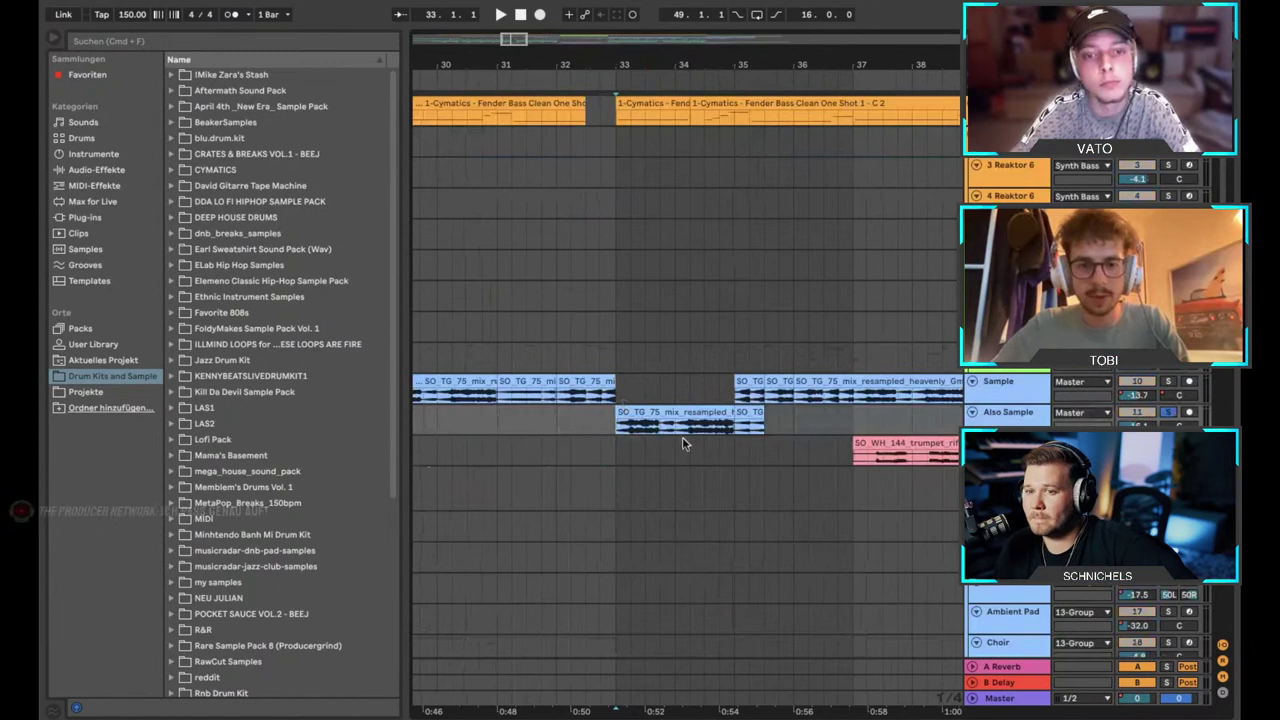
key(space)
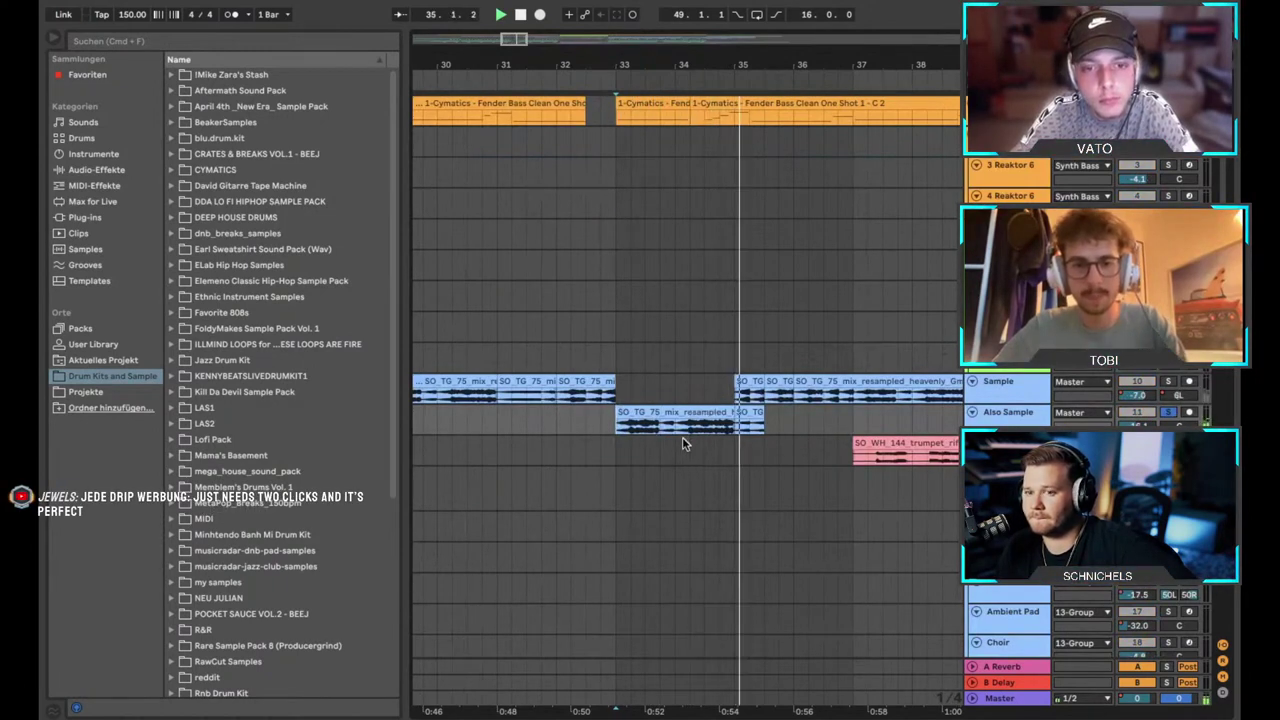
Stop the Also Sample playback and play the arrangement from bar 33 and again from bar 31 with the FX tracks in view.
key(space)
scroll(683, 444, down, 2)
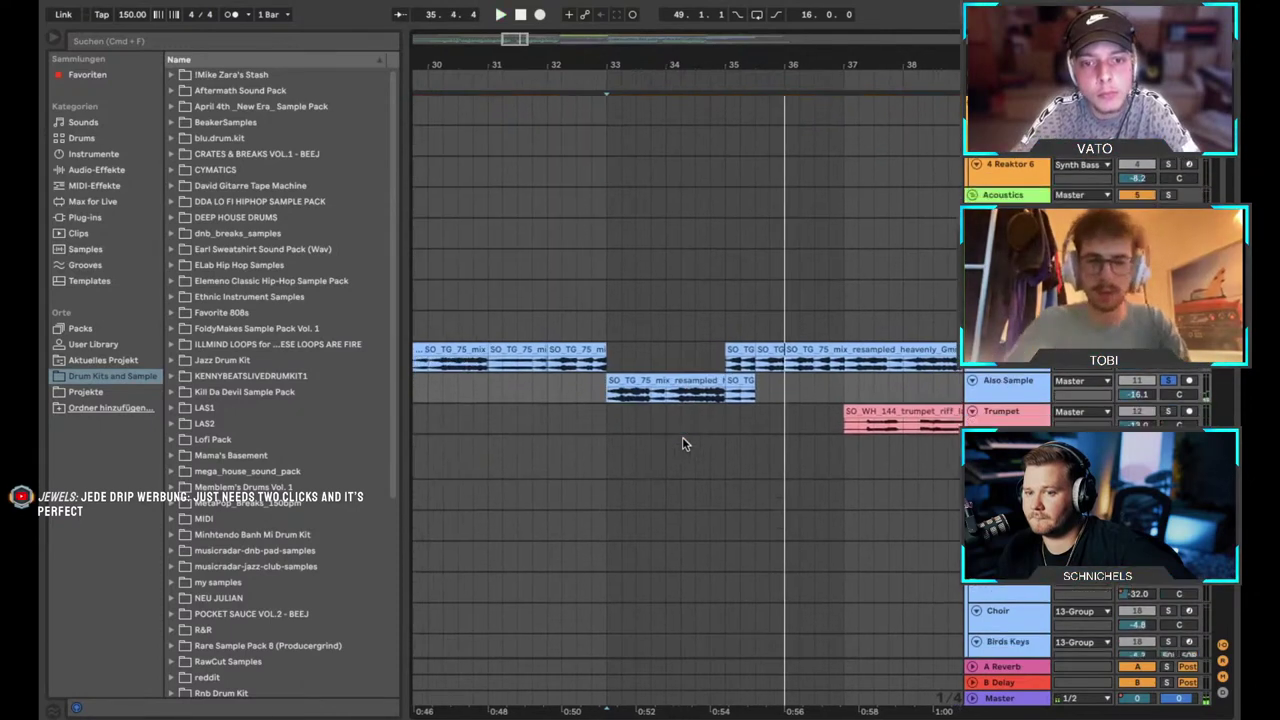
scroll(683, 444, down, 3)
scroll(683, 444, down, 4)
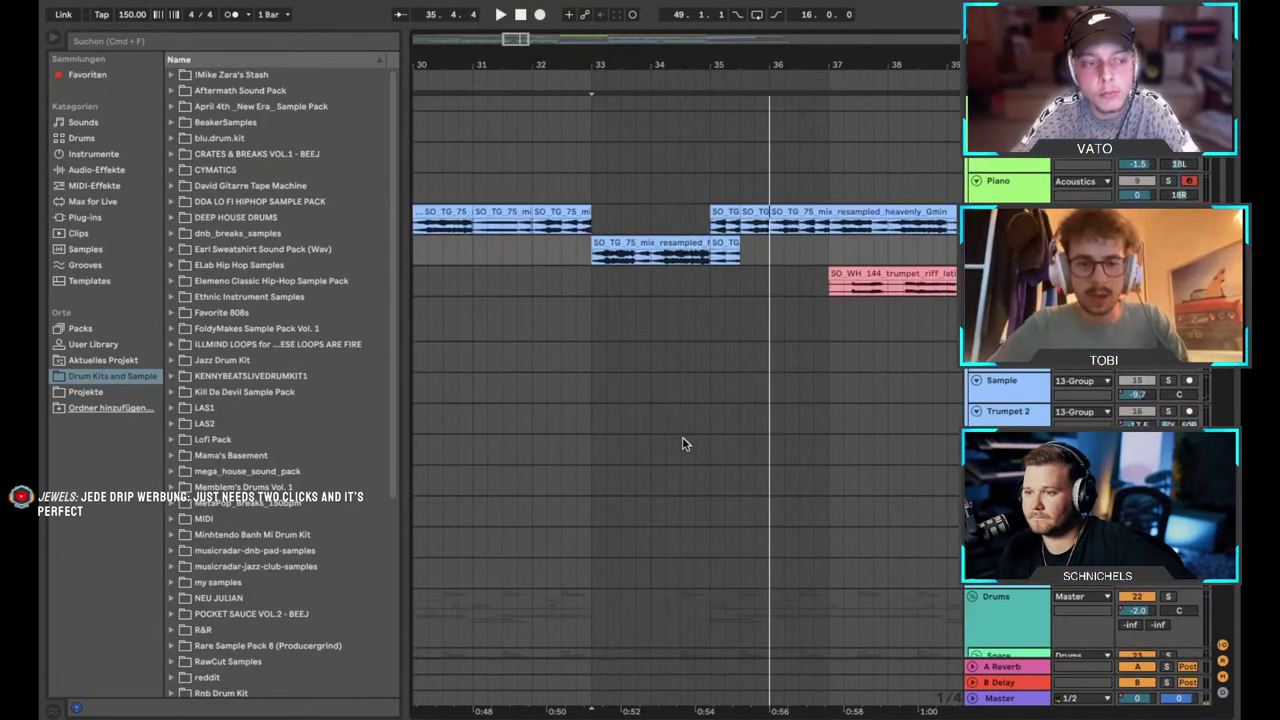
scroll(642, 458, down, 5)
key(space)
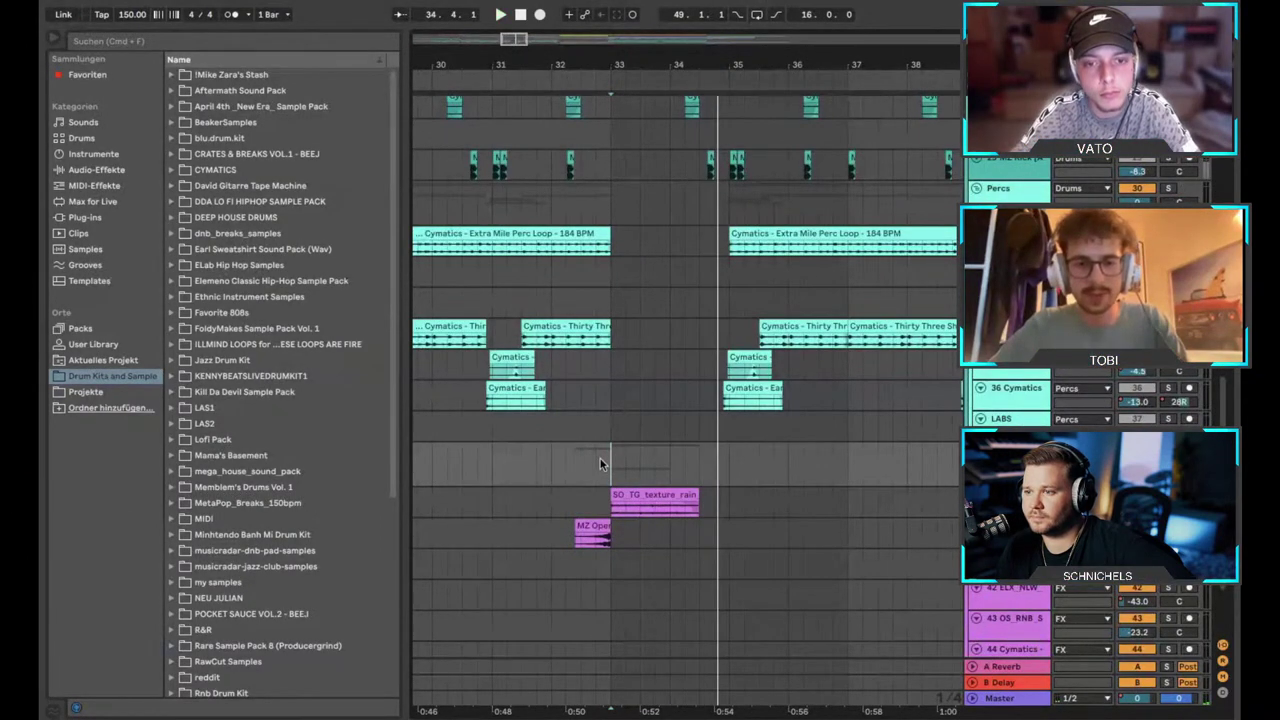
click(488, 474)
key(space)
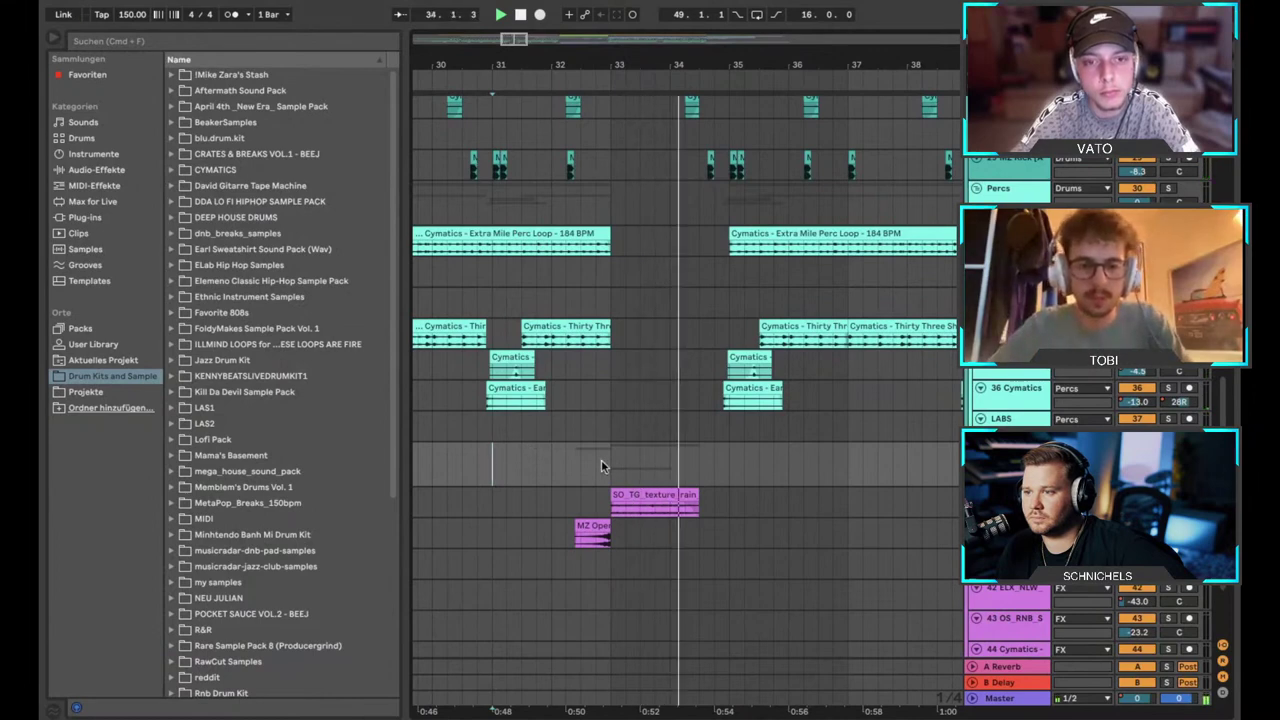
Survey the drum, percussion and FX clips across the whole arrangement during playback.
scroll(602, 461, down, 6)
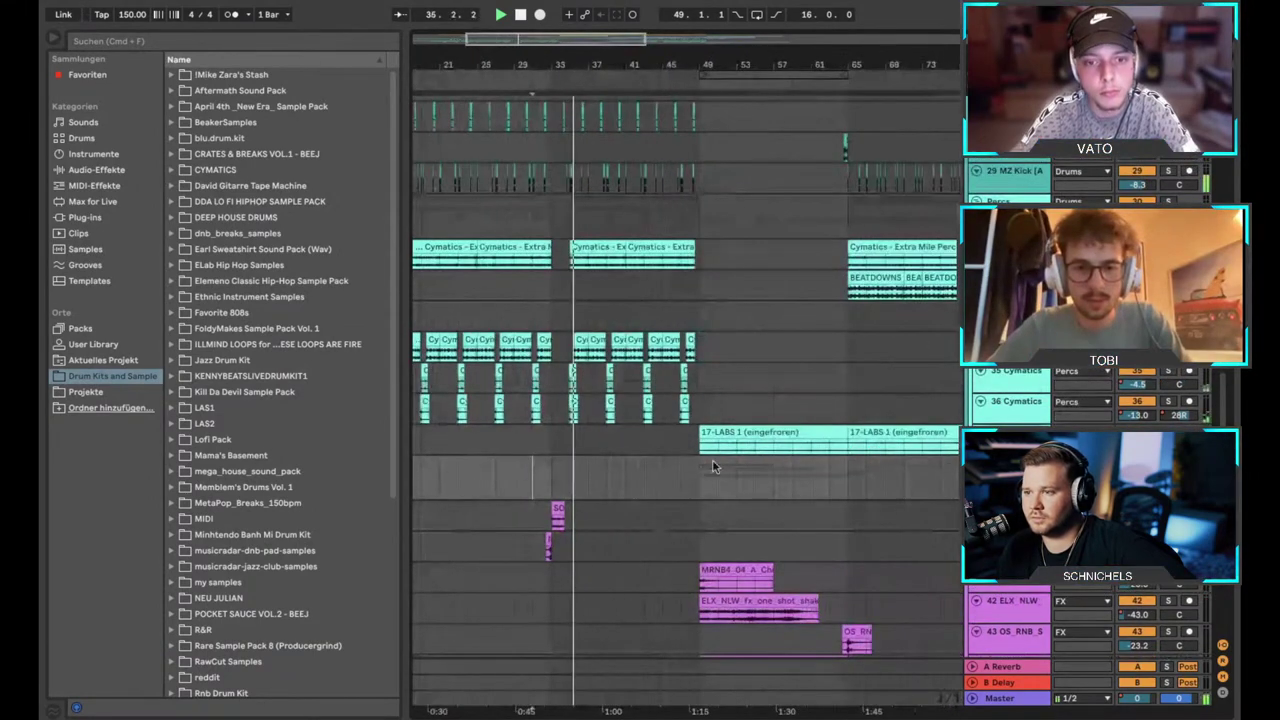
scroll(712, 464, up, 3)
scroll(712, 464, down, 4)
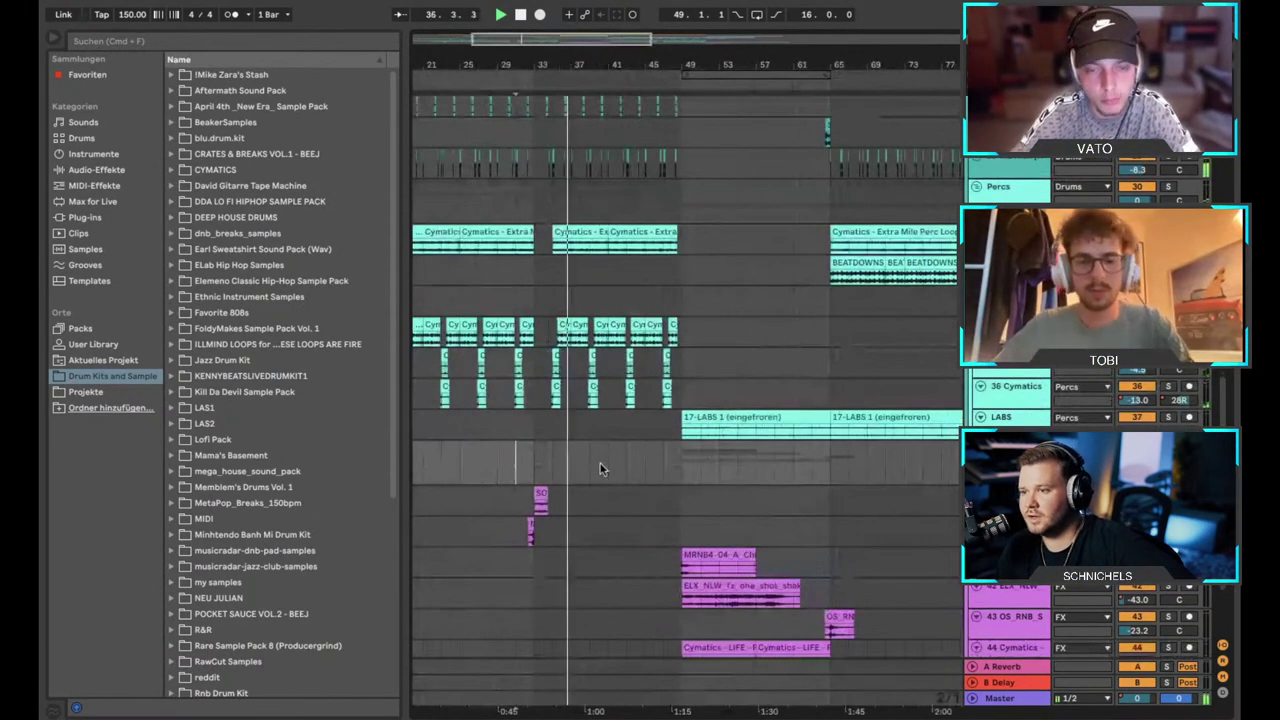
scroll(600, 464, down, 5)
scroll(548, 418, up, 5)
scroll(548, 424, down, 6)
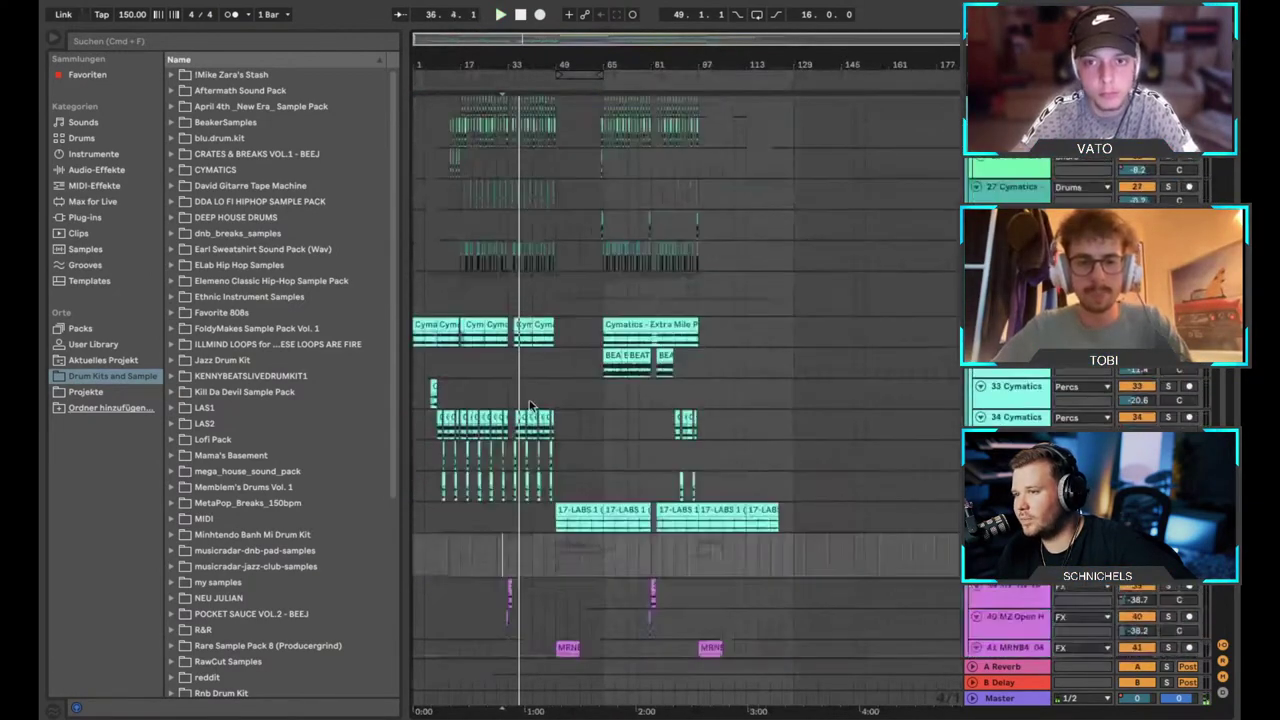
scroll(529, 405, up, 5)
scroll(529, 405, left, 3)
scroll(529, 405, up, 3)
scroll(529, 400, down, 3)
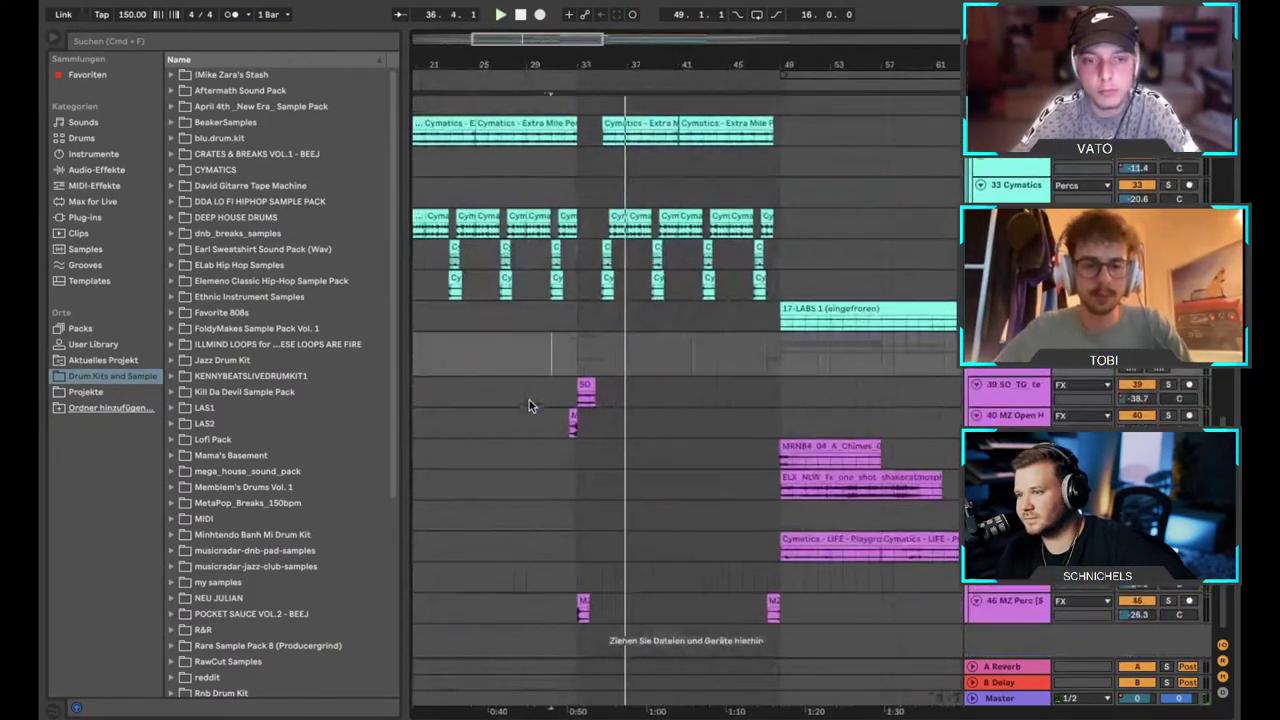
Open the resampled clip on the Sample track from bar 17 and show the track's effect chain.
scroll(529, 400, up, 8)
scroll(529, 400, left, 3)
double_click(648, 277)
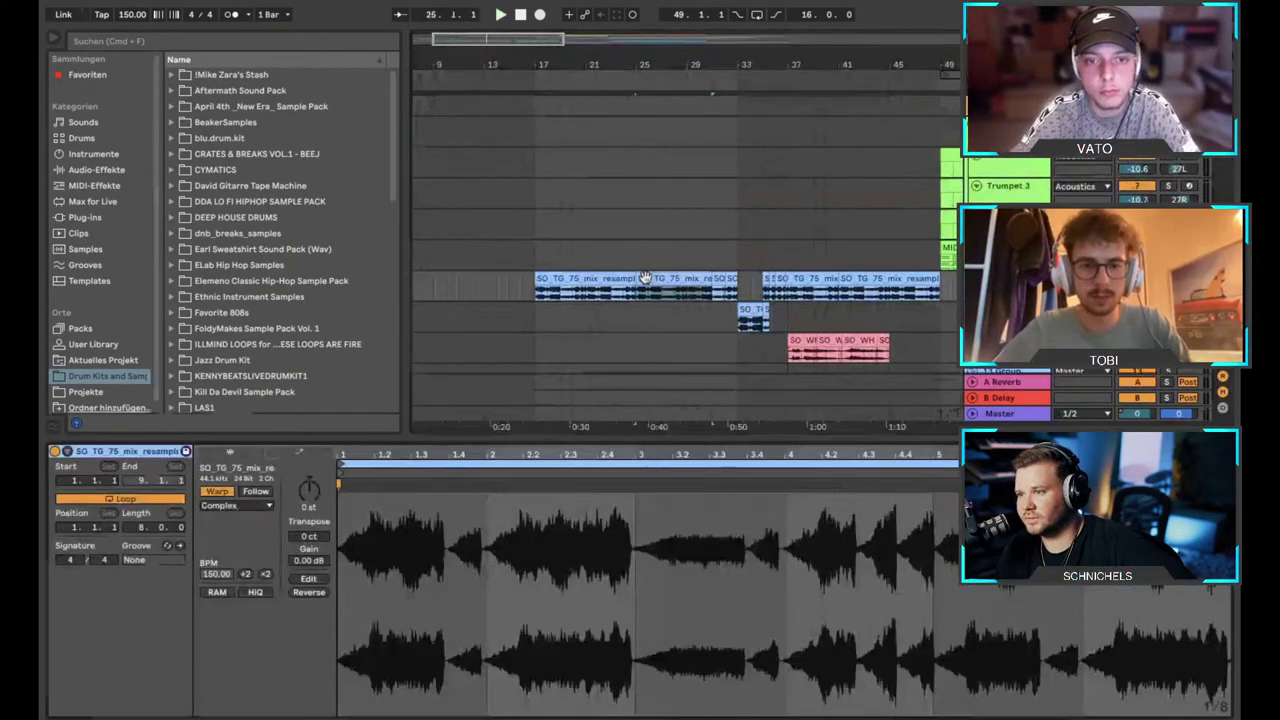
click(606, 279)
key(shift+Tab)
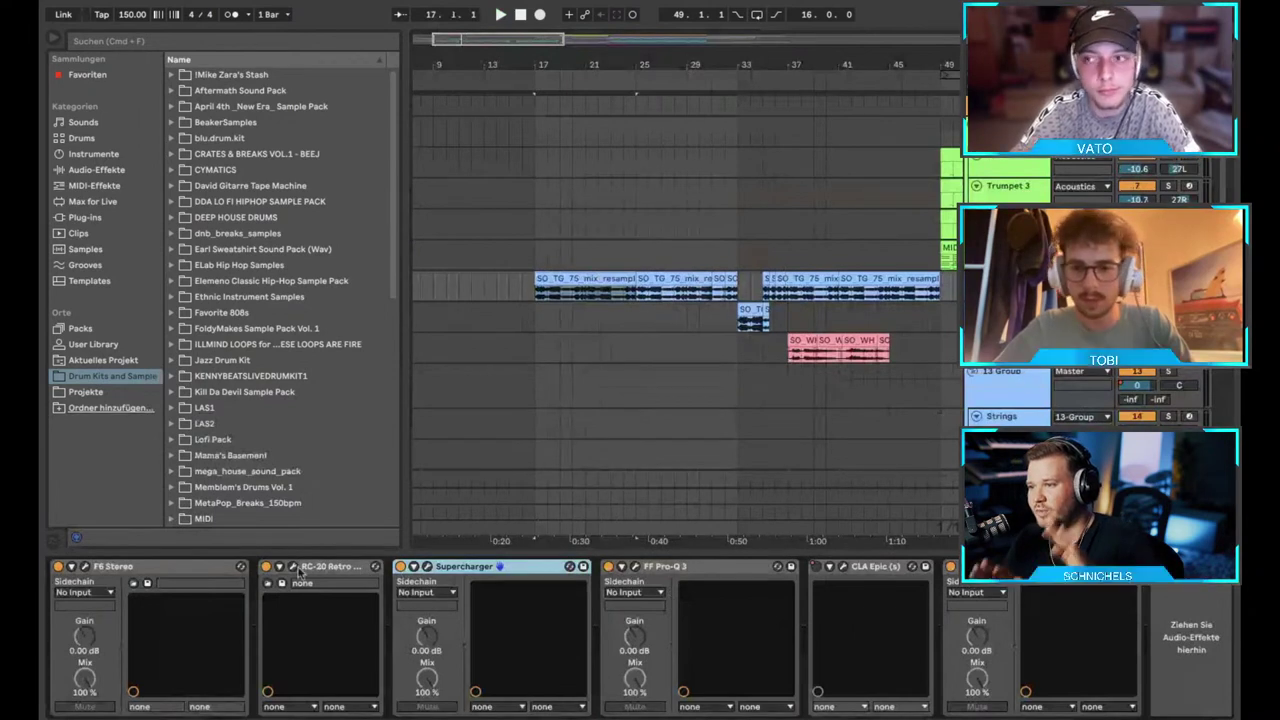
Show the Also Sample track's effect chain and set the playback start to bar 33 on that track.
scroll(770, 329, up, 5)
click(768, 325)
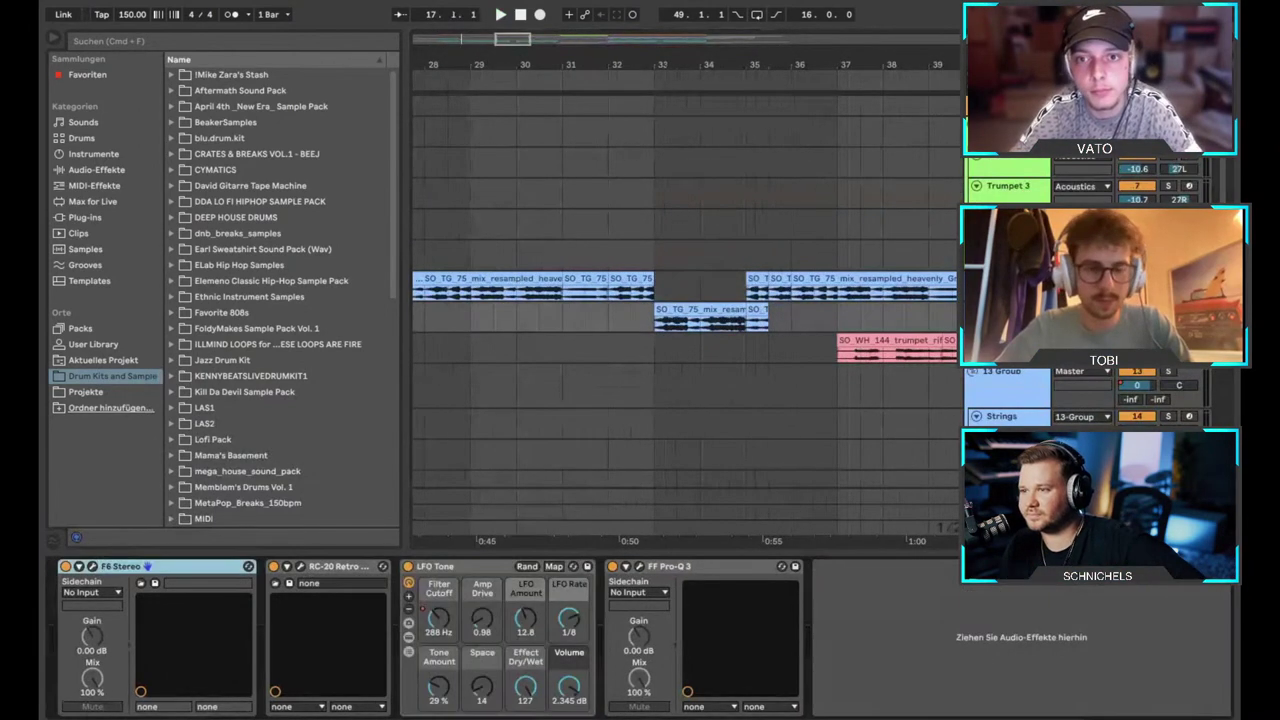
scroll(649, 409, up, 3)
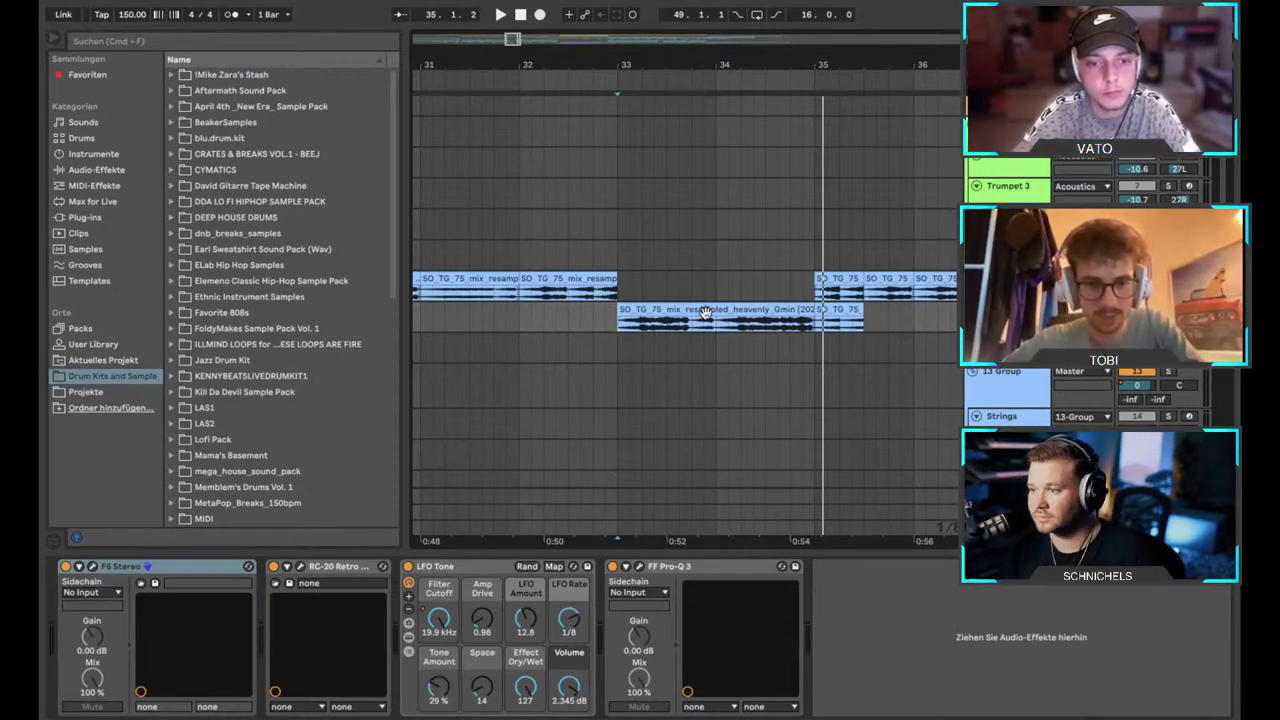
scroll(690, 316, down, 3)
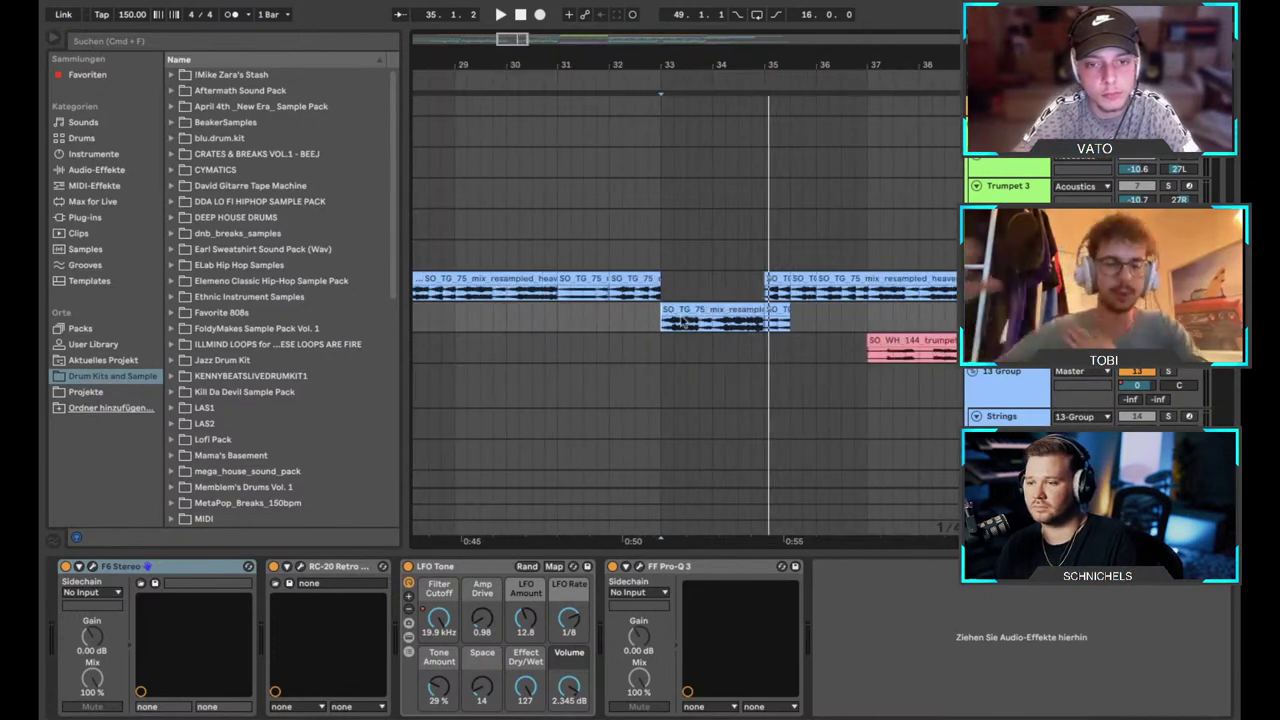
scroll(675, 320, down, 3)
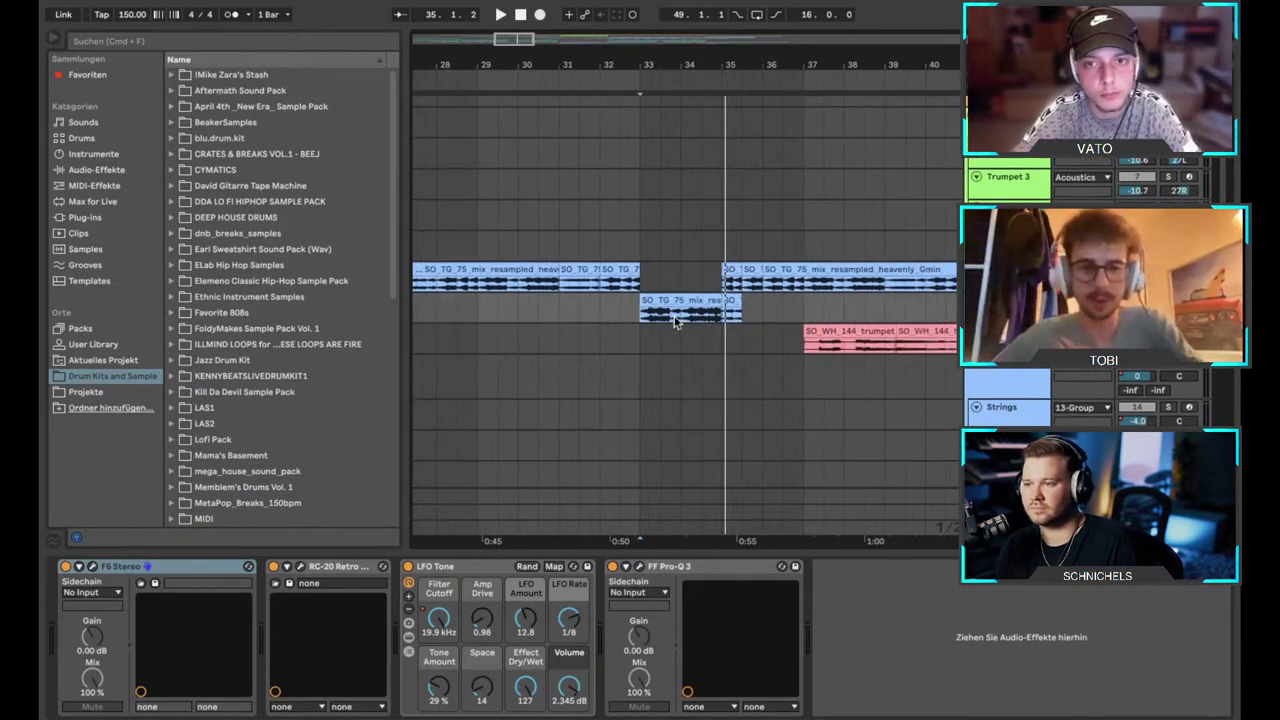
click(618, 315)
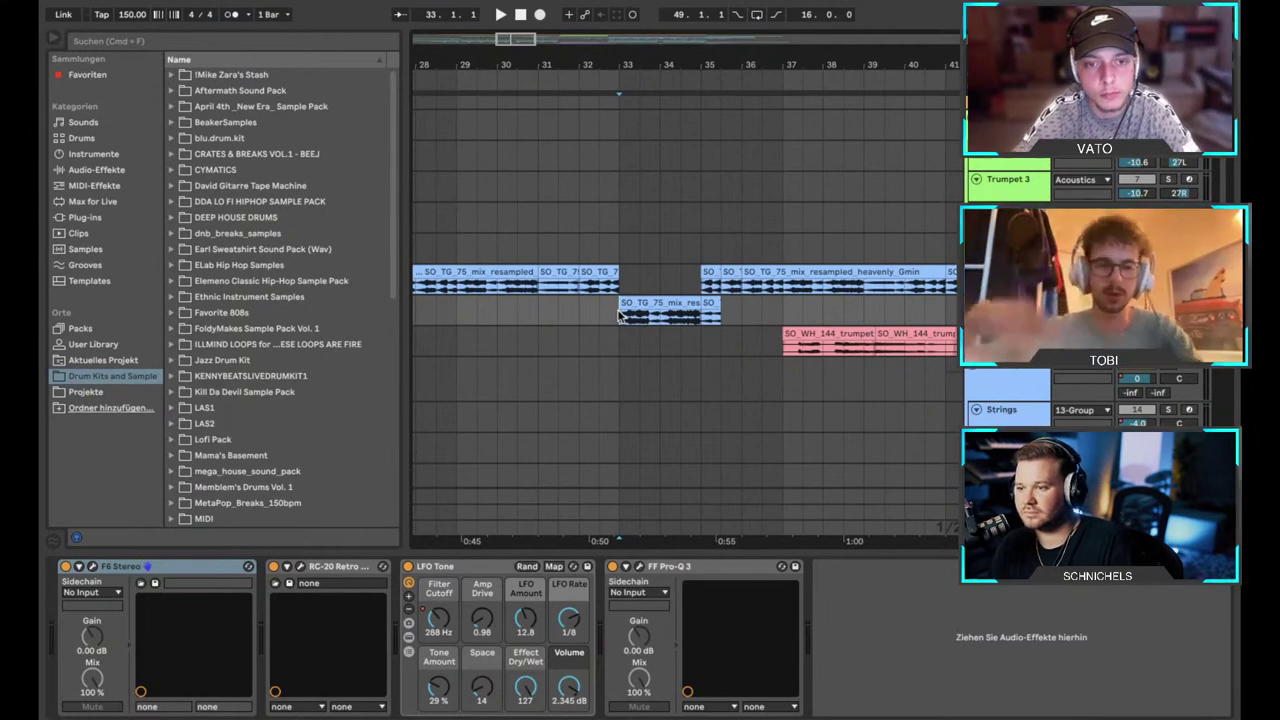
Select the LFO Tone rack in the Also Sample effect chain and check its available options without applying any.
scroll(618, 315, up, 1)
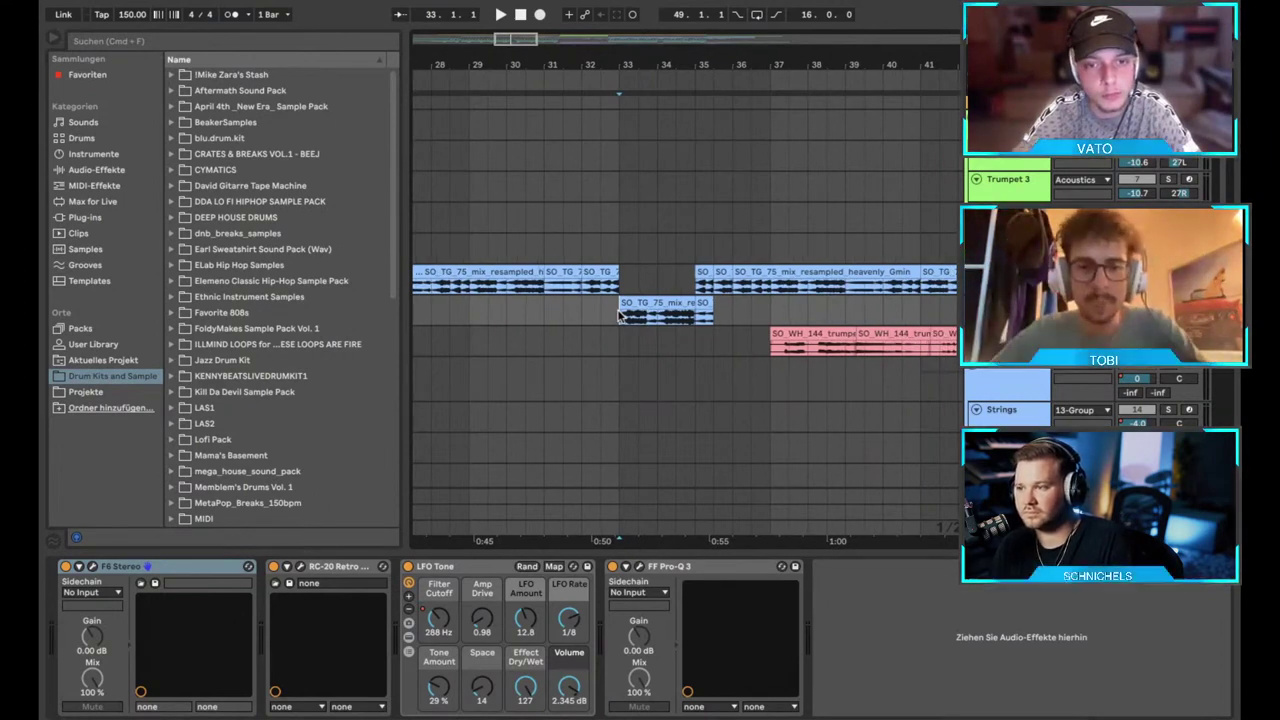
scroll(618, 315, up, 3)
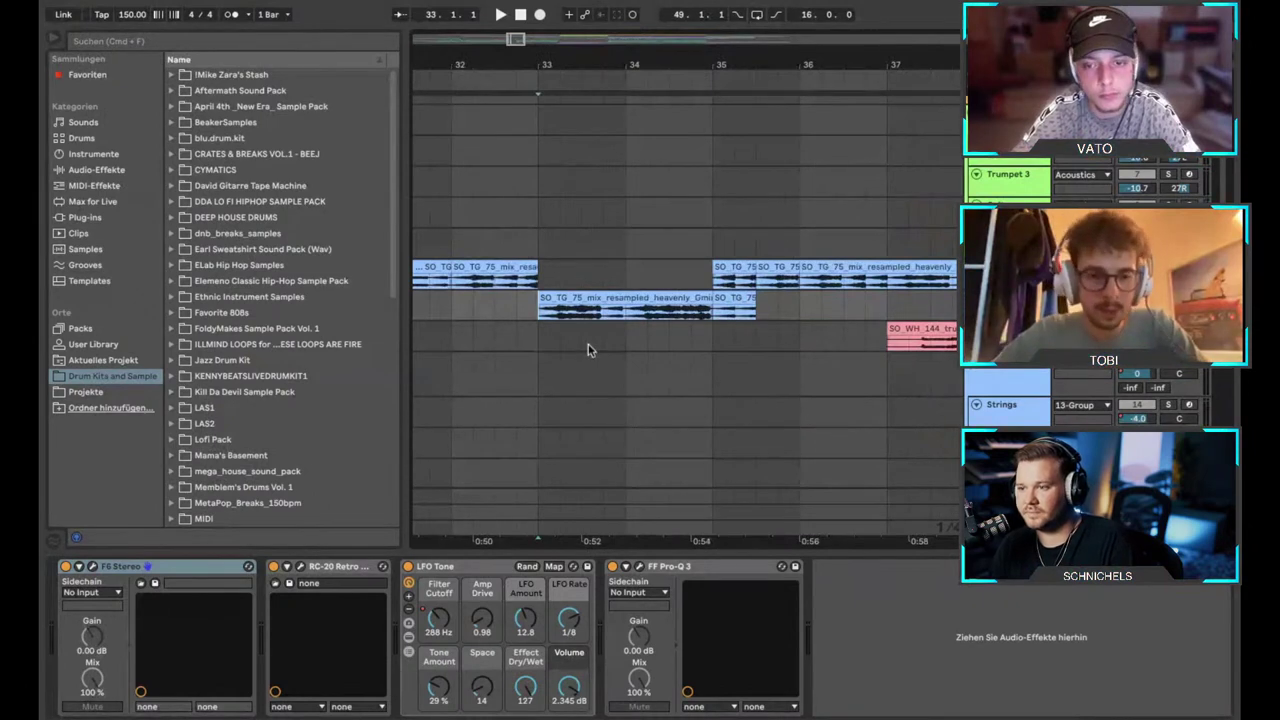
scroll(588, 344, down, 3)
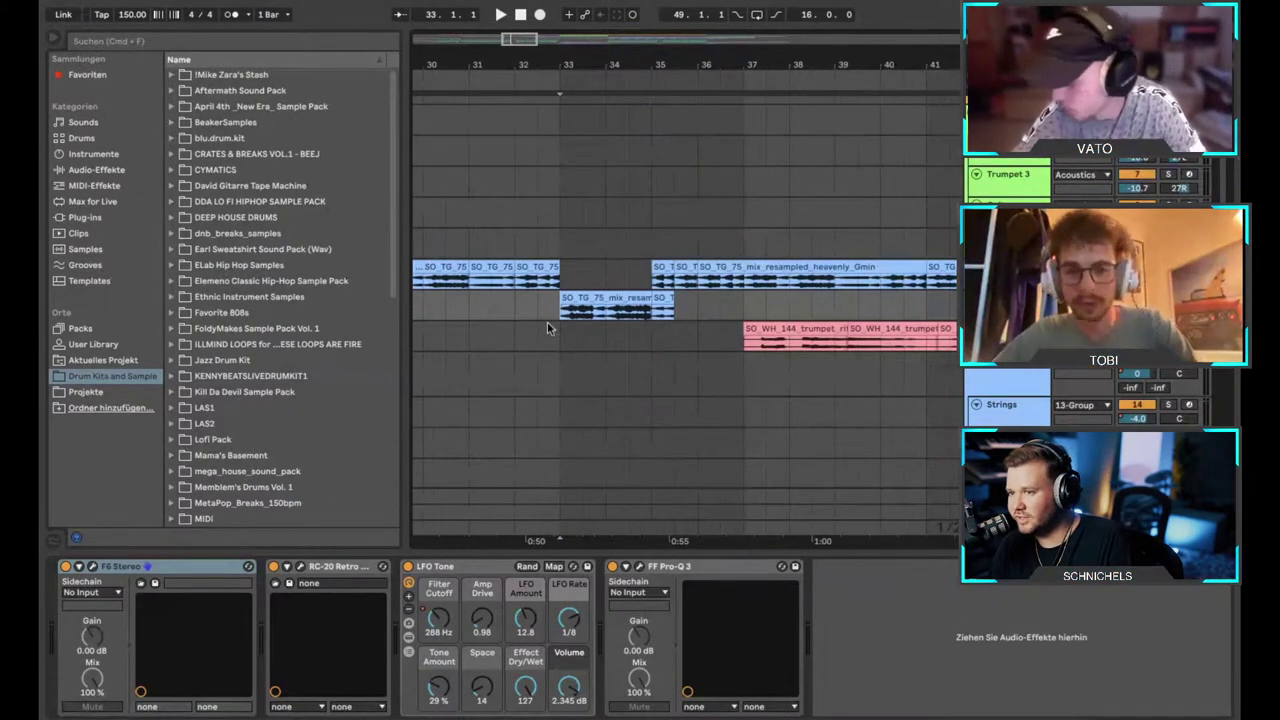
scroll(573, 335, down, 3)
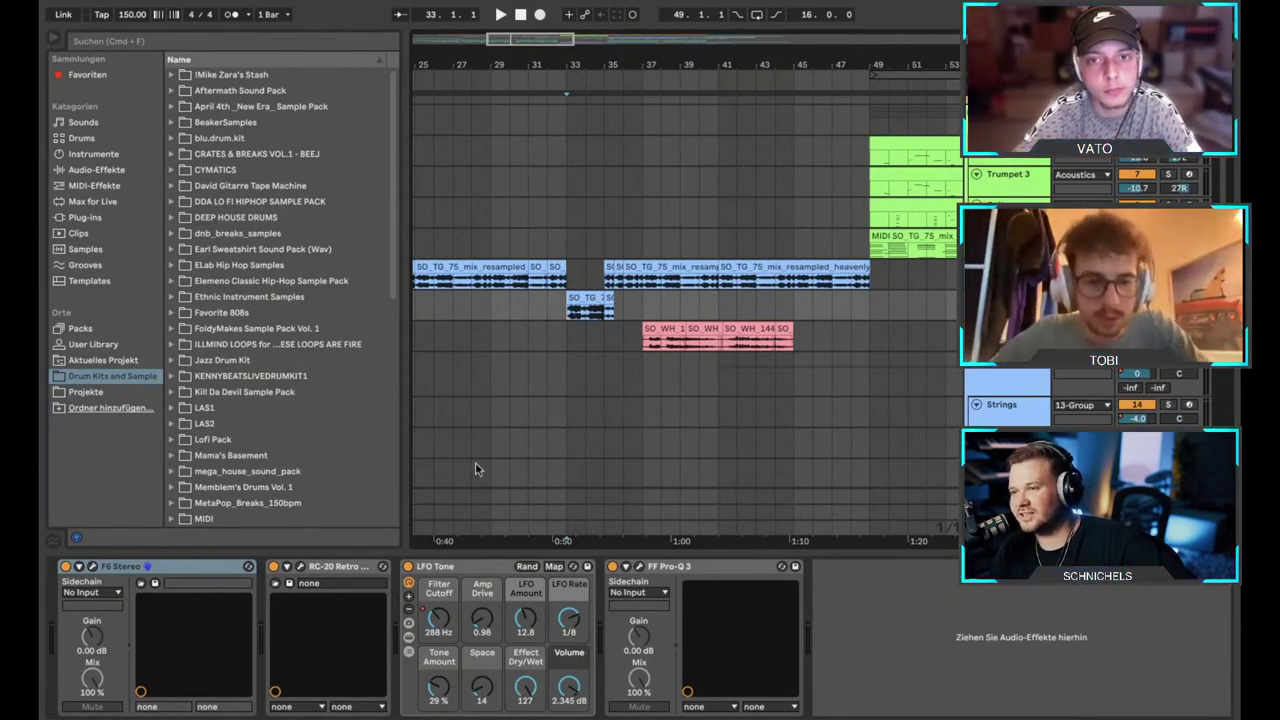
click(450, 568)
right_click(455, 568)
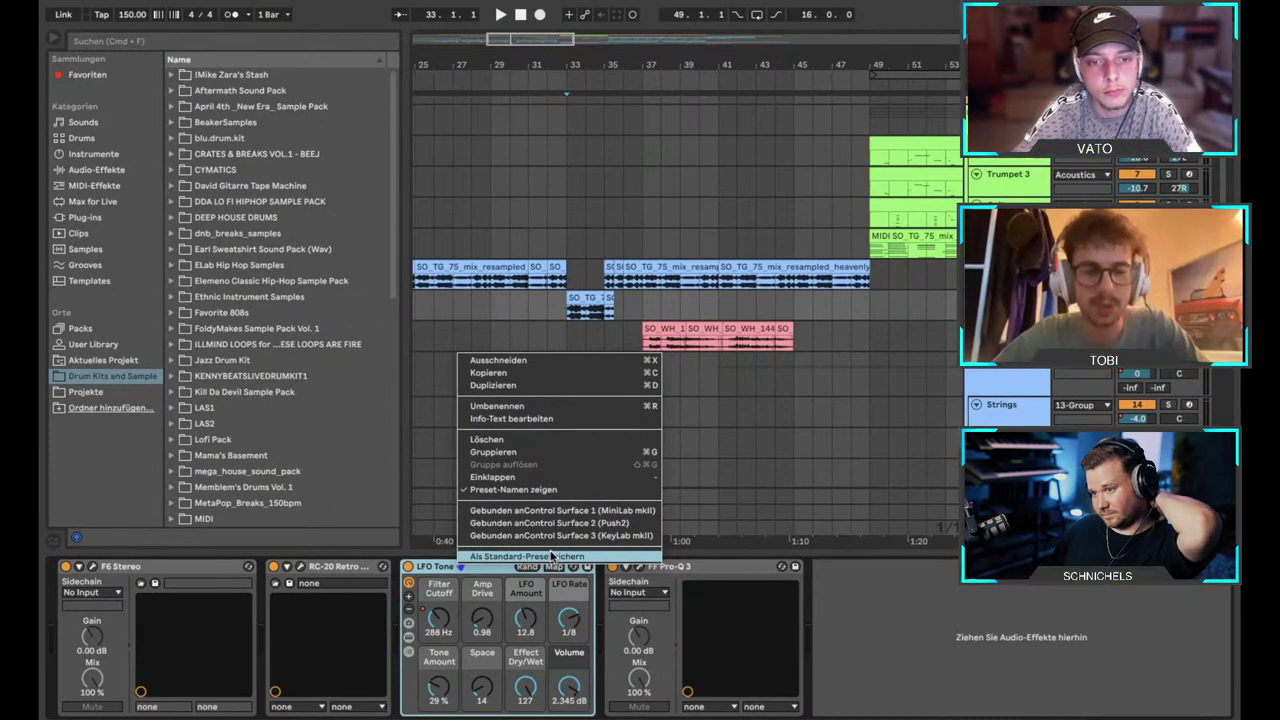
click(867, 363)
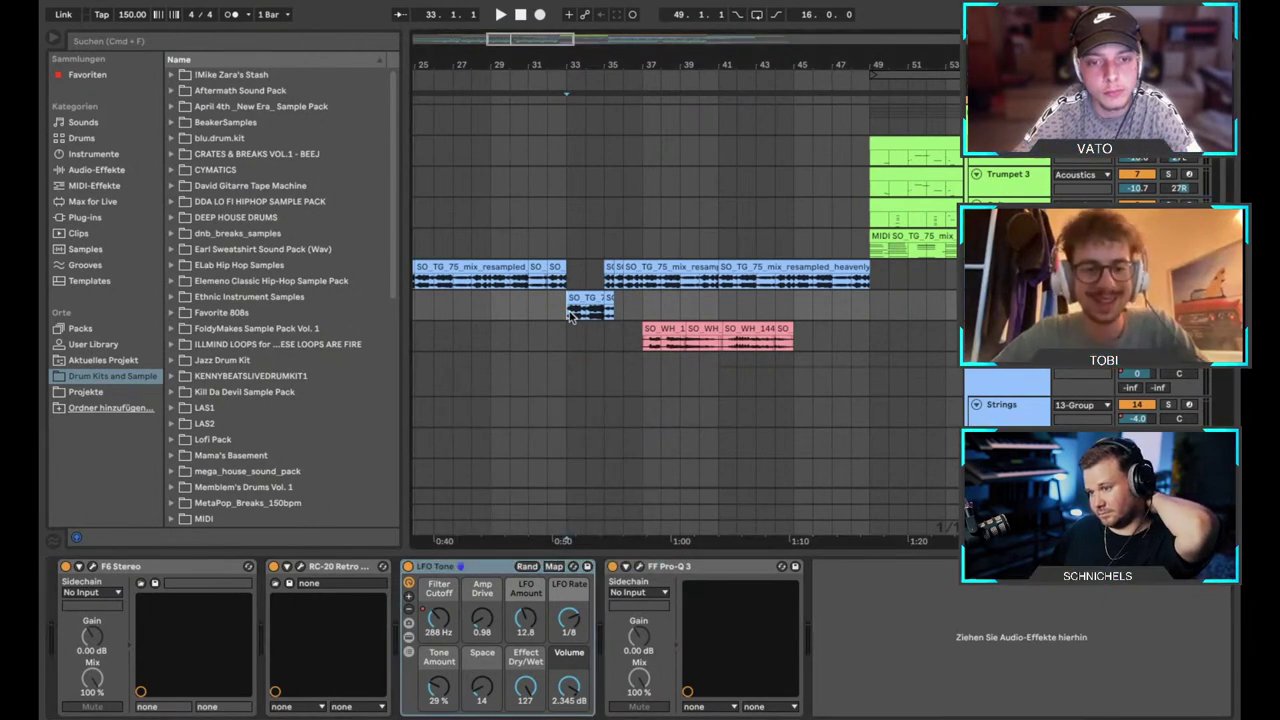
Examine the sample, trumpet and pad clips that follow the bar 33 variation up to the section starting at bar 49.
scroll(570, 316, up, 5)
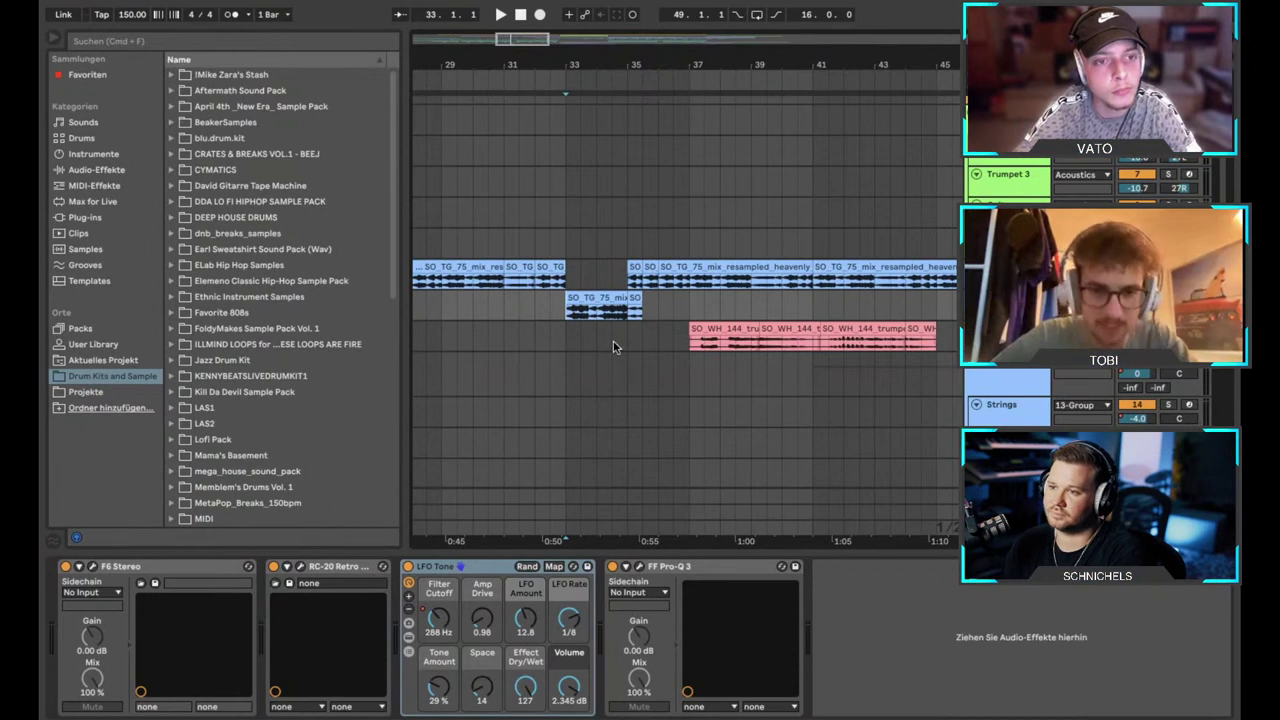
scroll(614, 346, down, 3)
scroll(614, 346, right, 1)
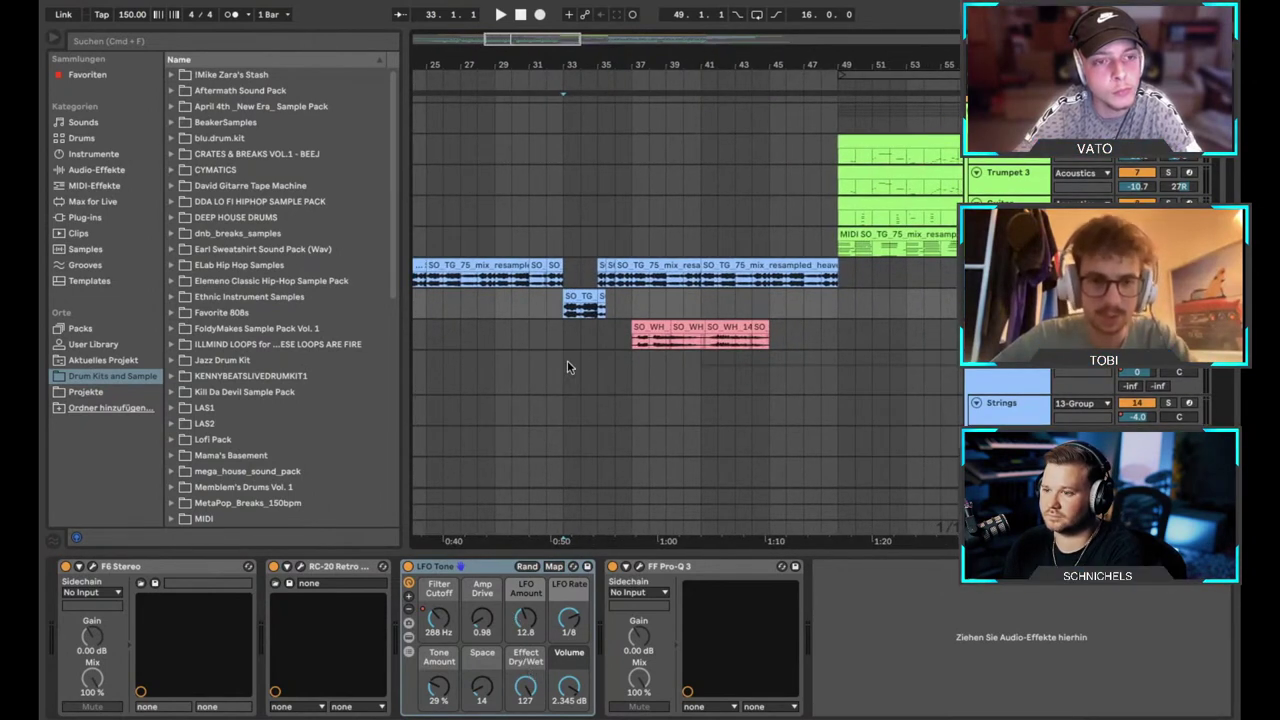
scroll(603, 314, up, 3)
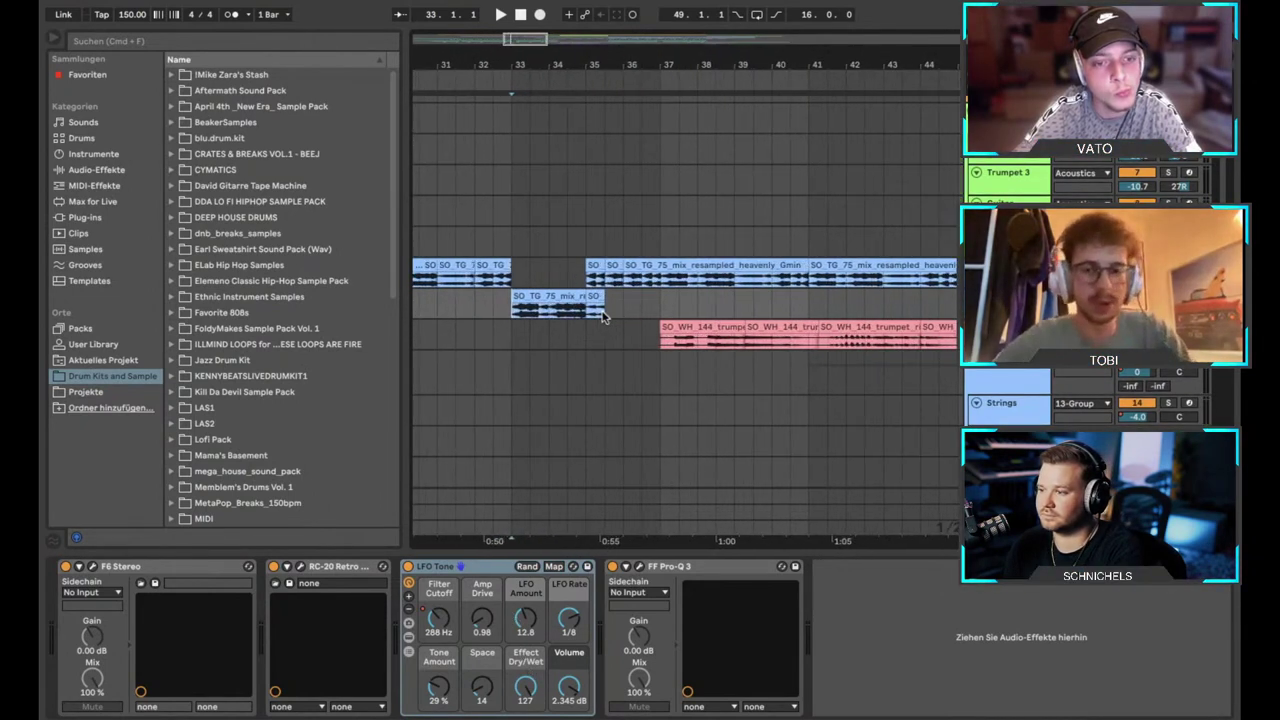
scroll(604, 314, down, 2)
scroll(659, 323, down, 1)
scroll(659, 323, right, 1)
scroll(658, 323, down, 2)
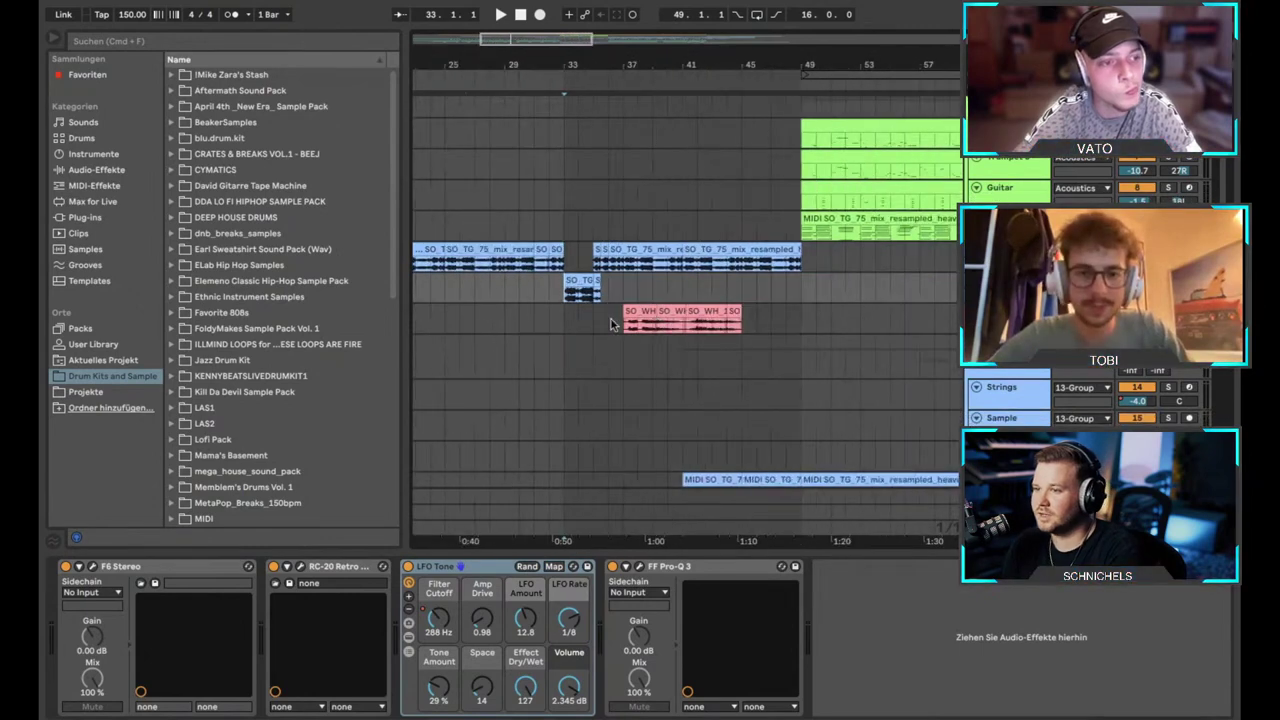
scroll(611, 324, down, 3)
scroll(611, 324, right, 1)
scroll(611, 324, down, 3)
scroll(544, 265, up, 3)
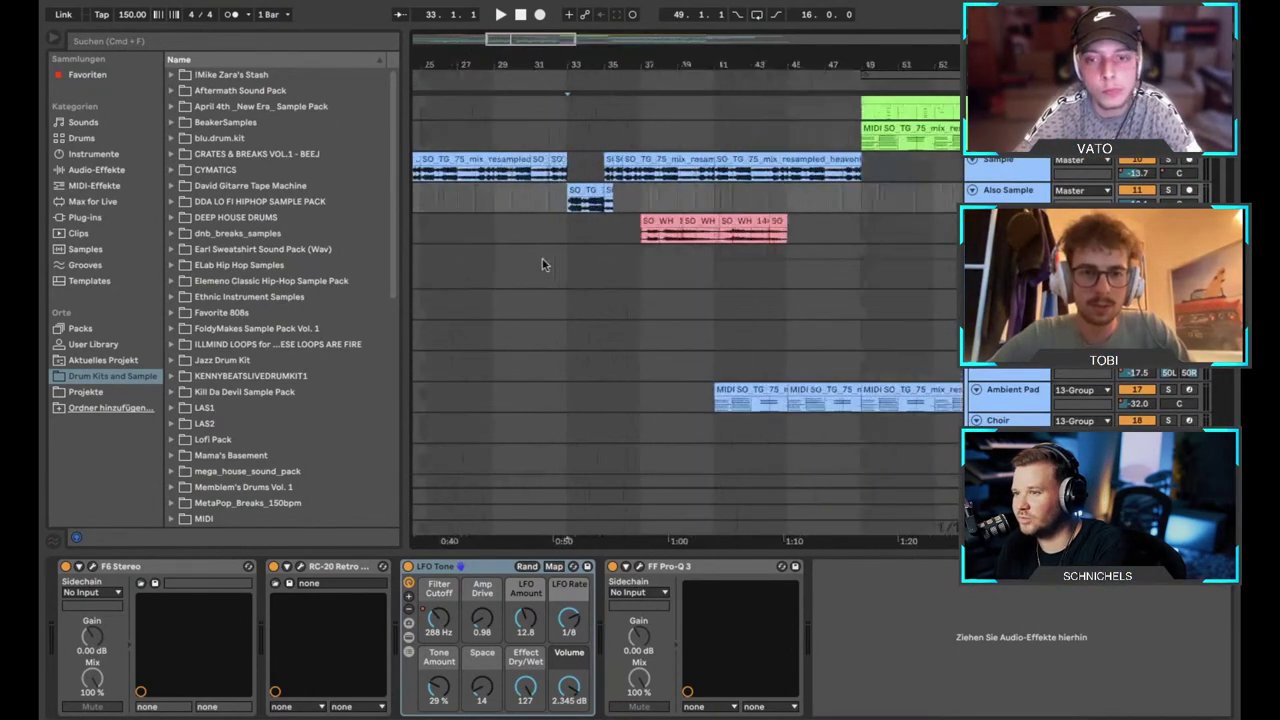
scroll(543, 263, right, 3)
scroll(543, 263, down, 4)
click(598, 195)
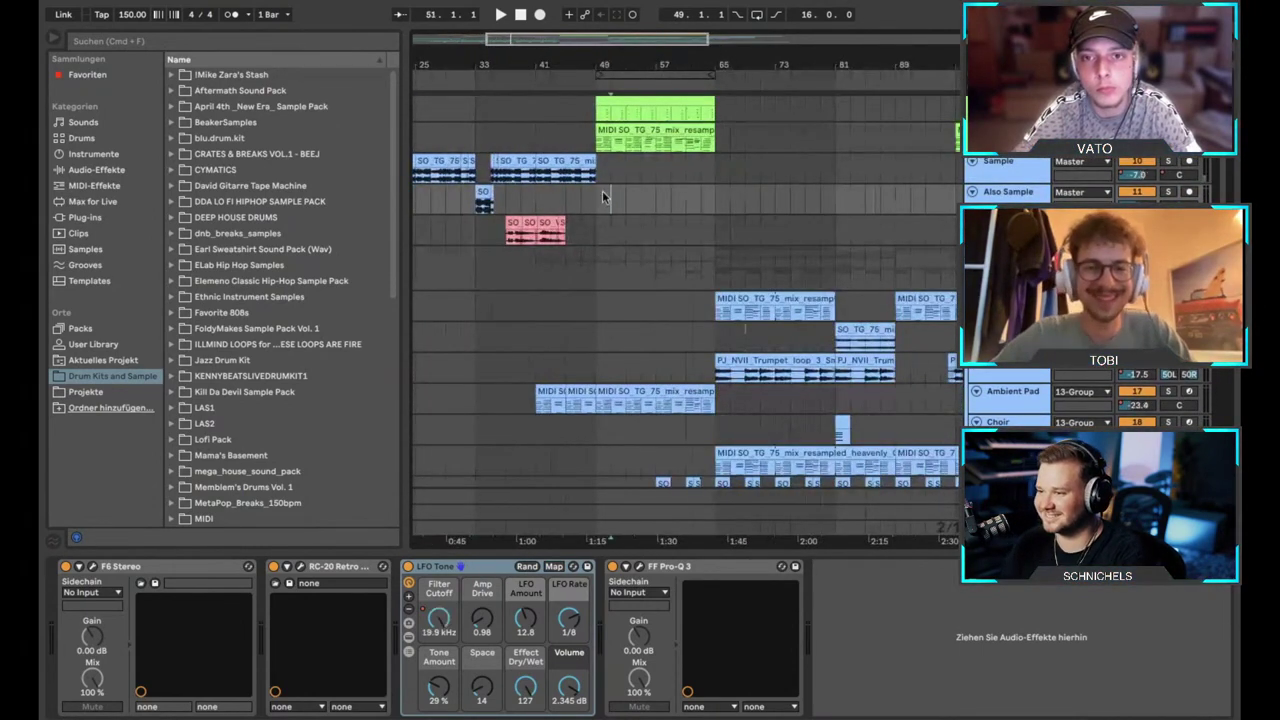
Browse the Projekte folder for the FoldyMakes - Tape Looper.adg preset and set the playback start to bar 33 on the Also Sample track.
click(85, 392)
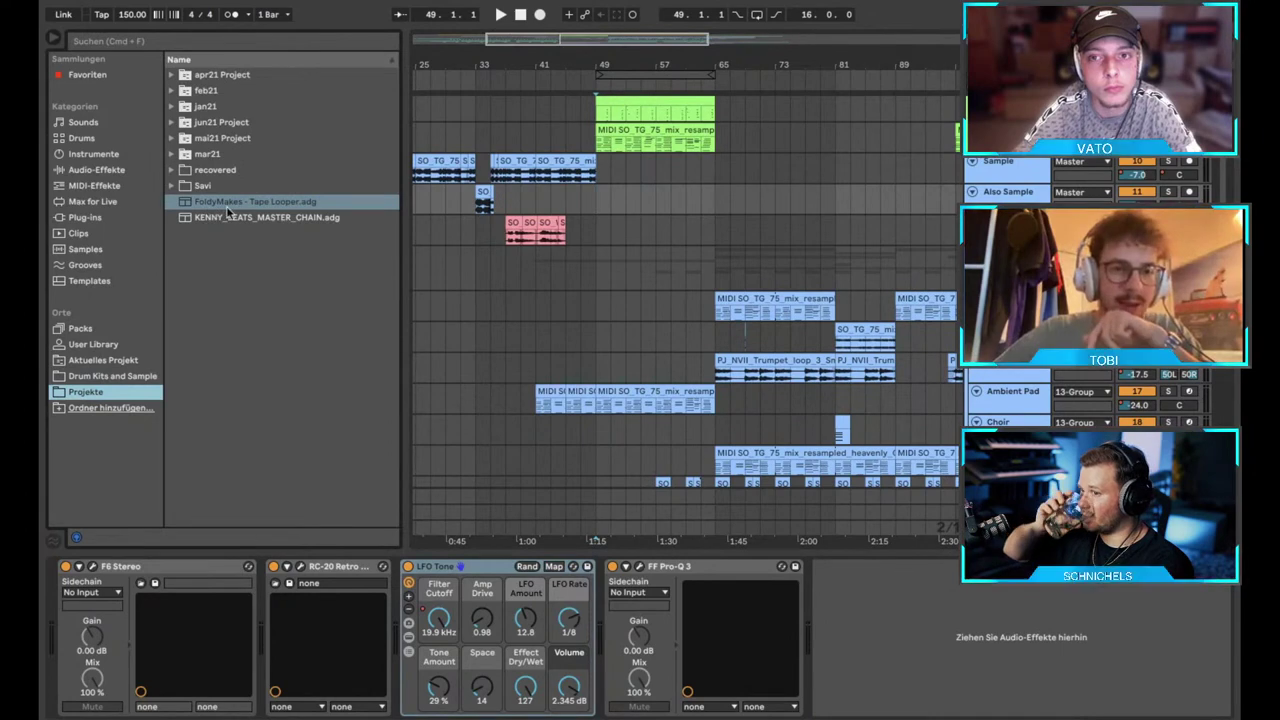
scroll(545, 277, down, 2)
scroll(545, 277, down, 5)
scroll(545, 277, left, 3)
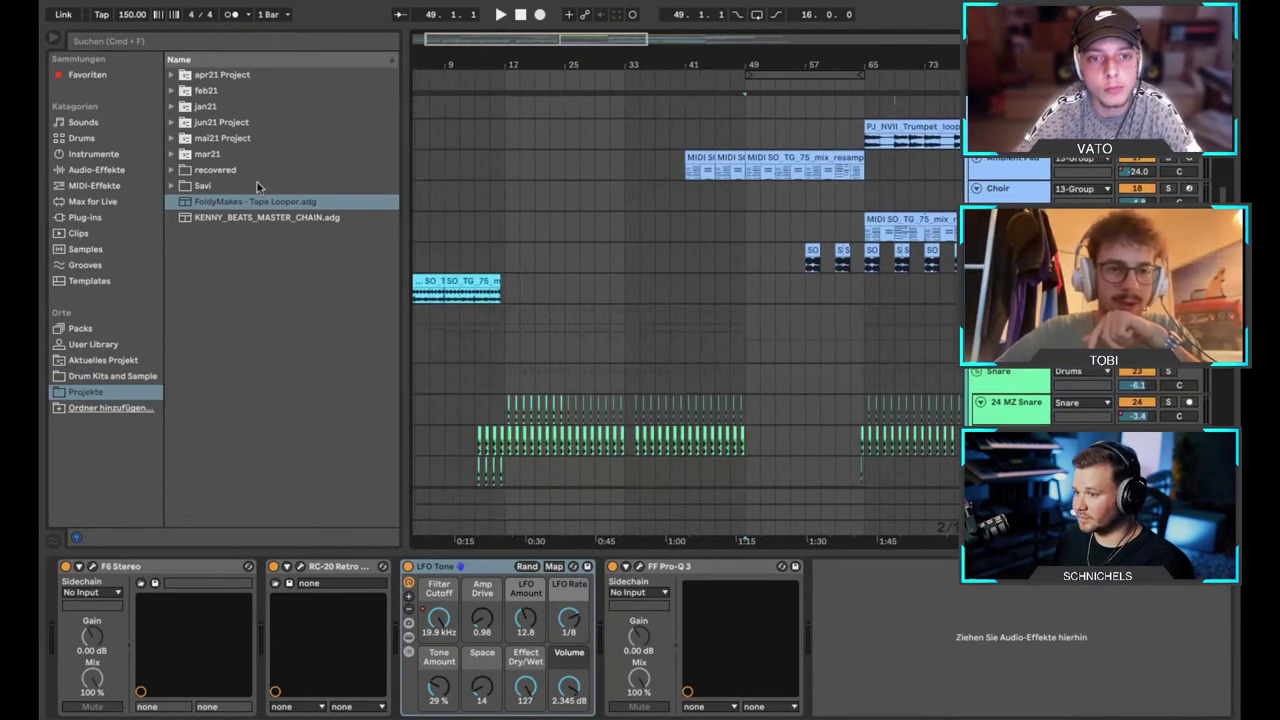
scroll(486, 220, up, 1)
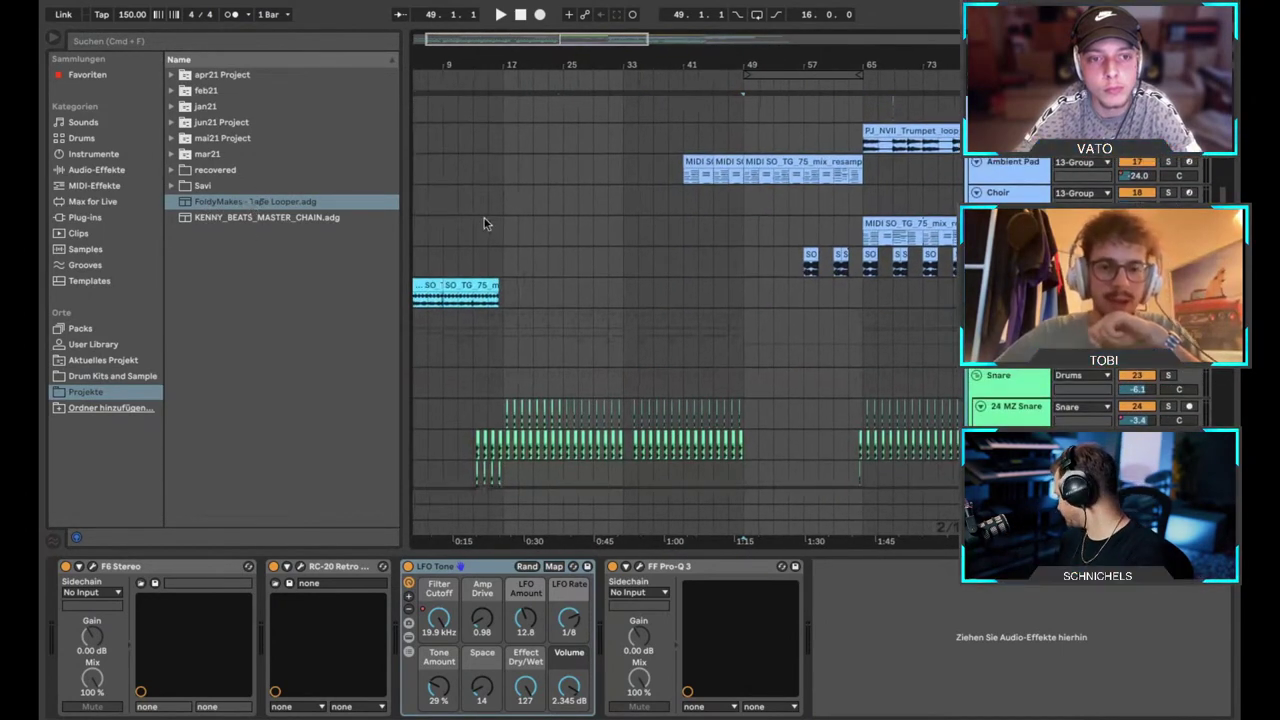
scroll(670, 220, up, 5)
scroll(620, 210, up, 3)
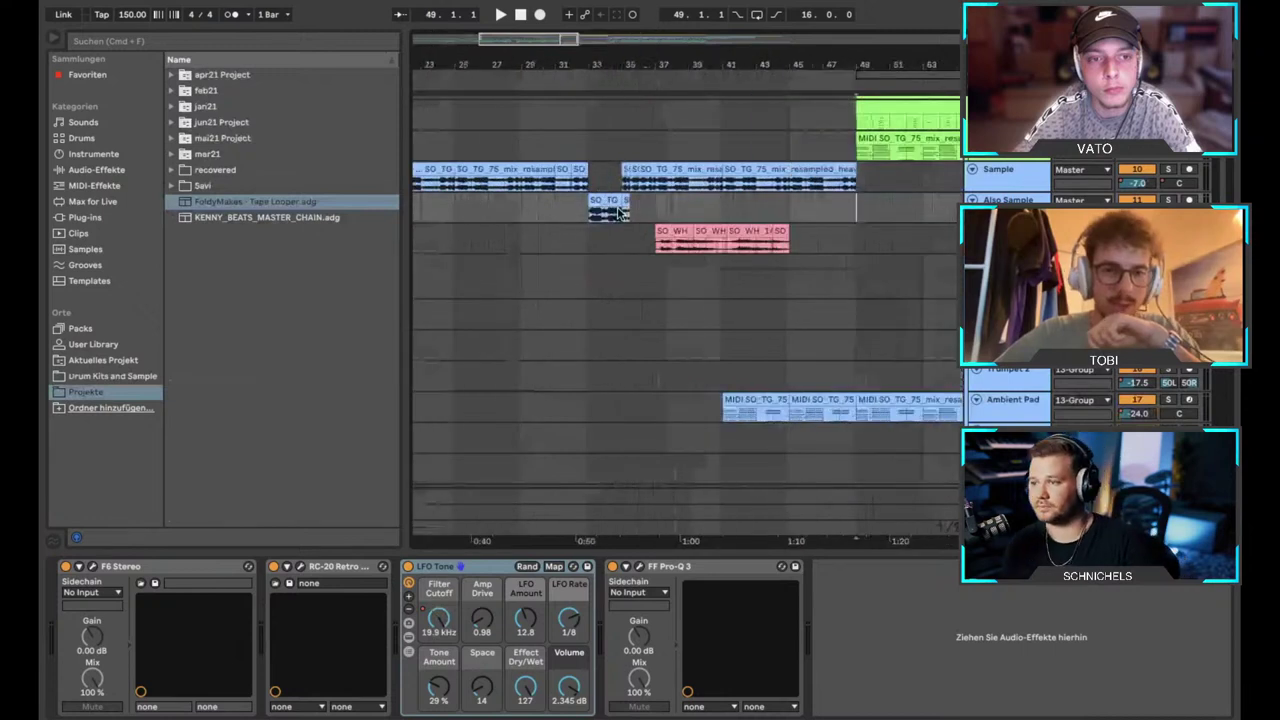
scroll(621, 208, up, 2)
click(573, 209)
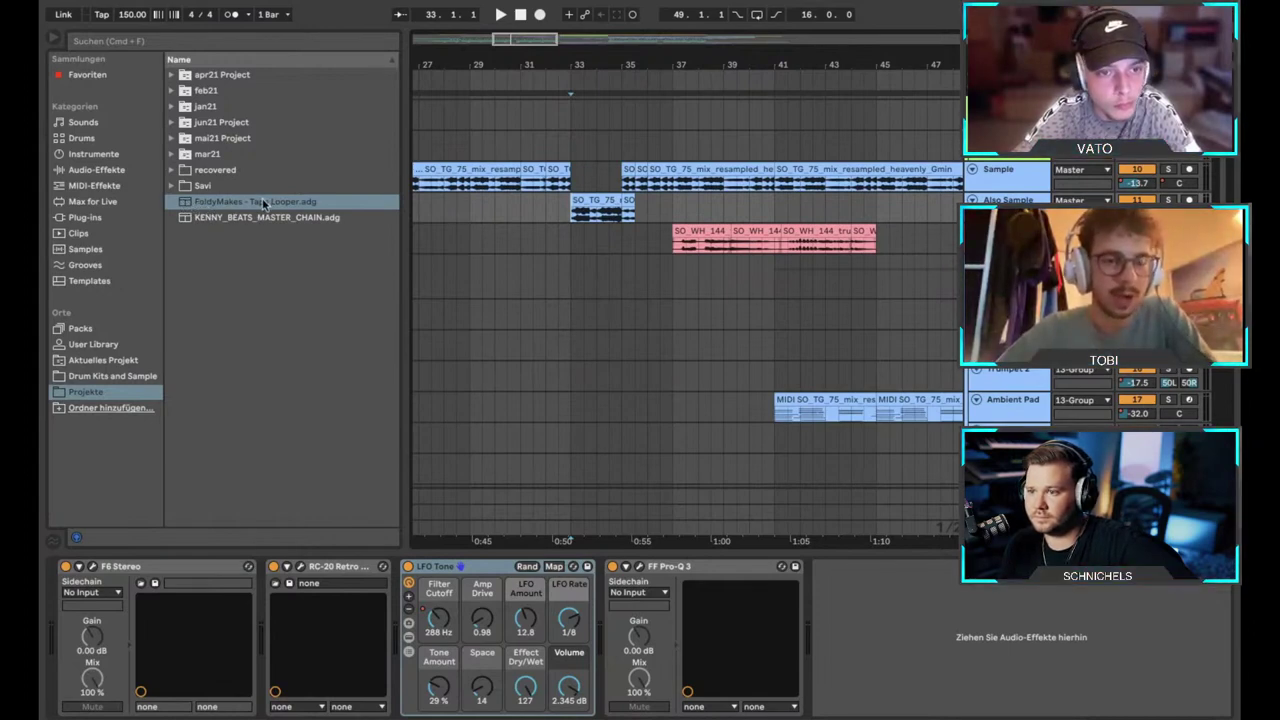
Select FoldyMakes - Tape Looper.adg in the browser and return to the Also Sample clip at bar 33.
scroll(472, 278, down, 10)
key(minus)
key(minus)
scroll(473, 279, left, 1)
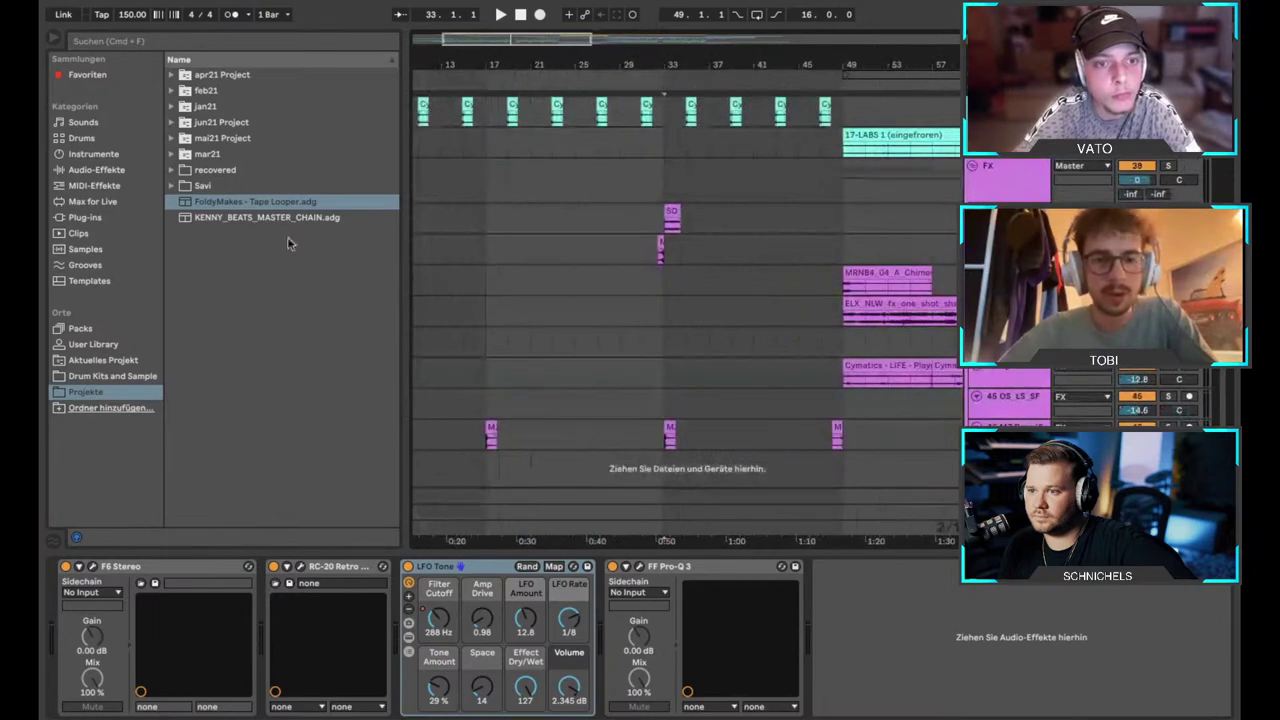
click(273, 204)
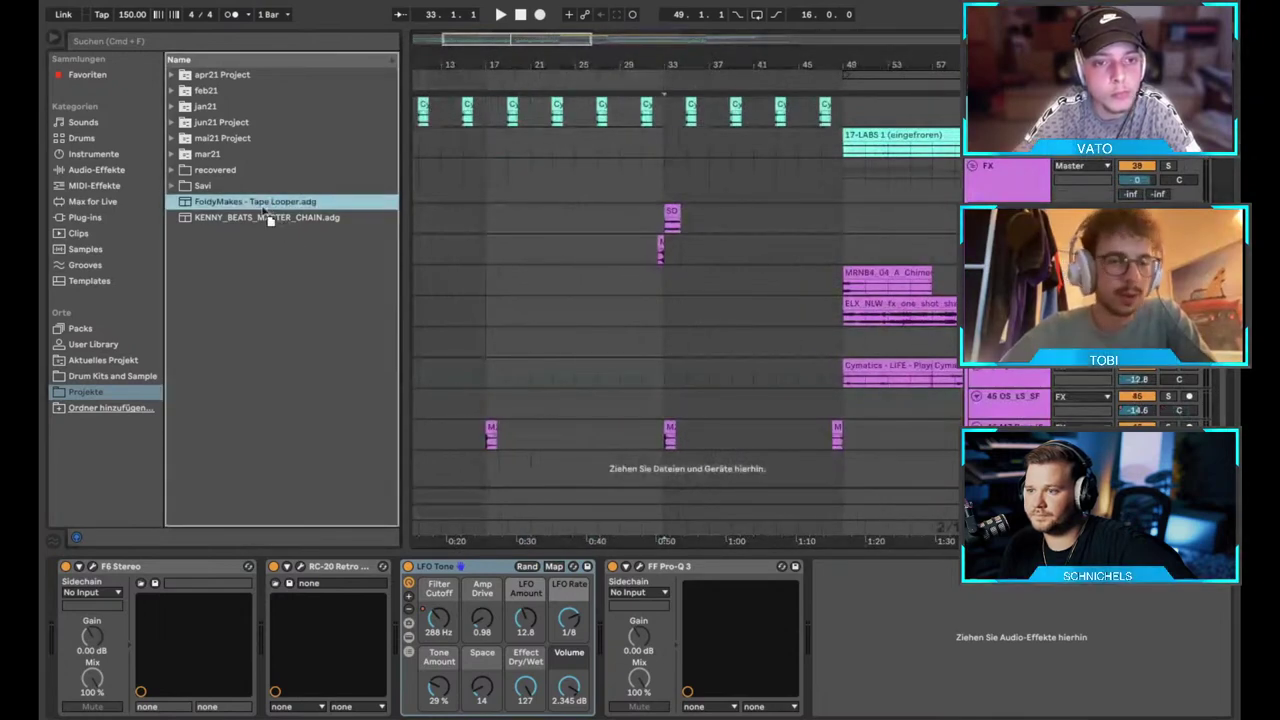
scroll(670, 265, up, 10)
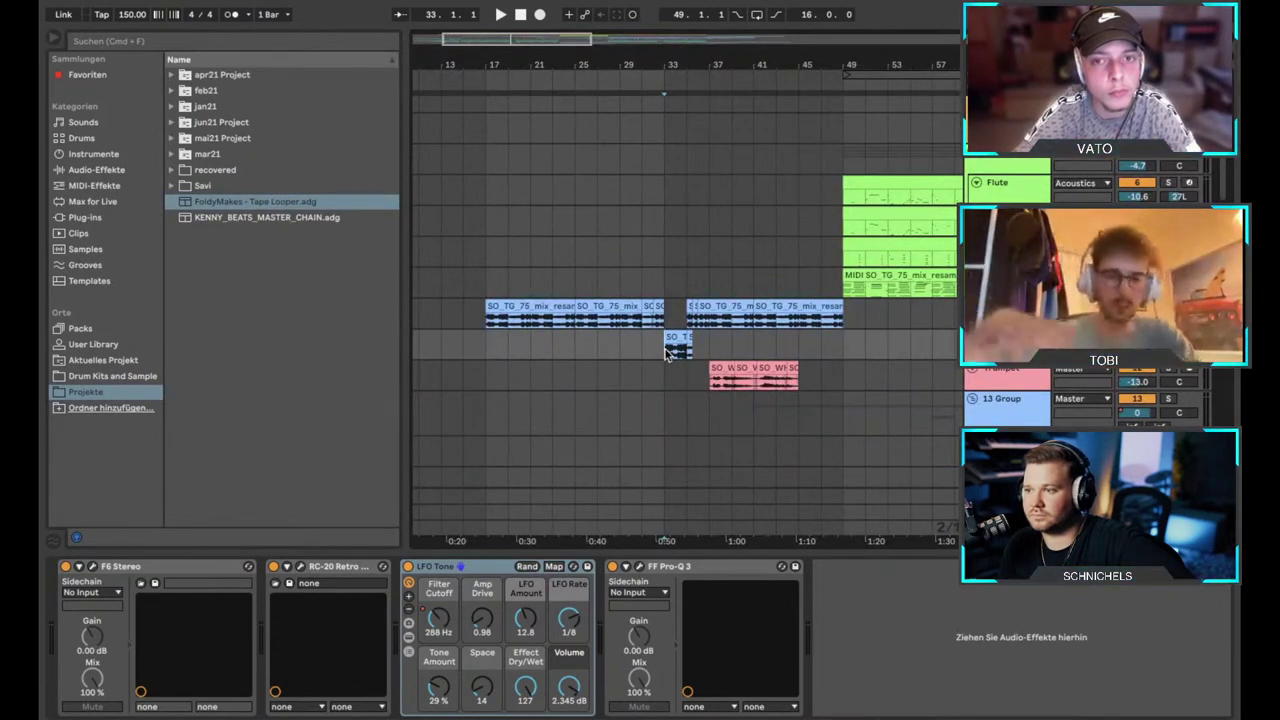
Switch the browser from the Projekte folder to the Plug-ins category and return to the arrangement around bar 33.
click(257, 204)
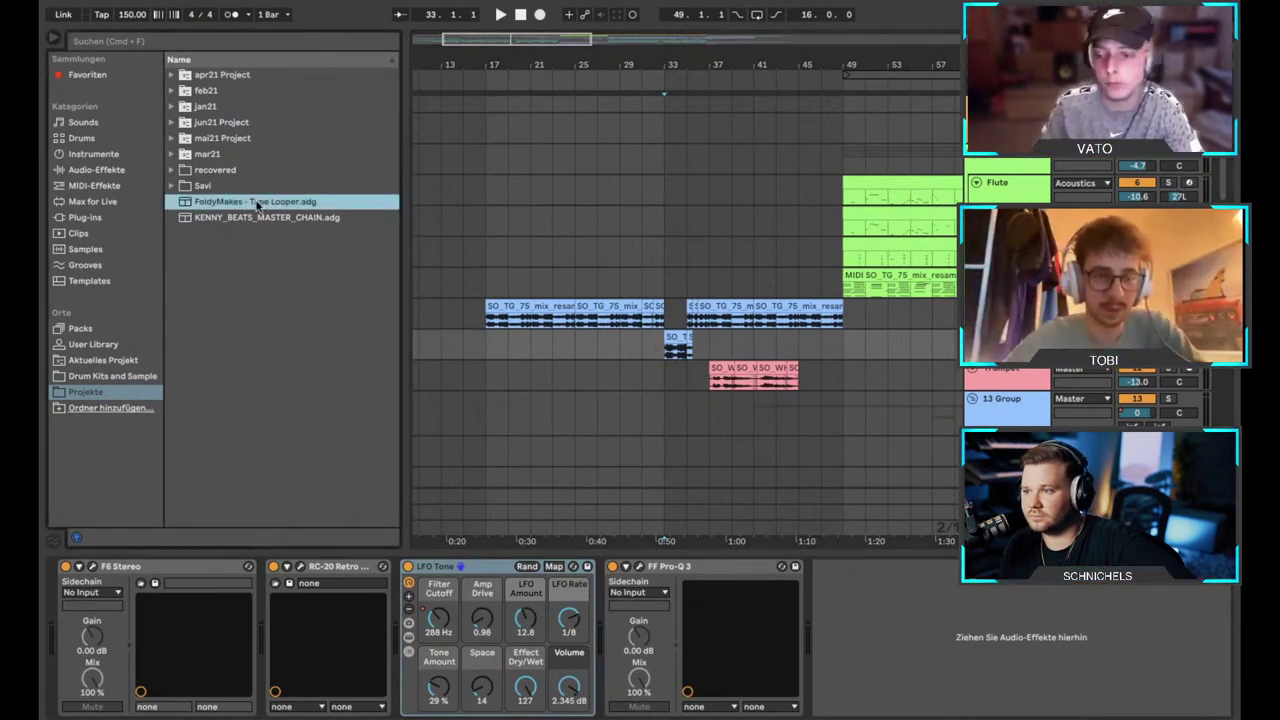
click(94, 219)
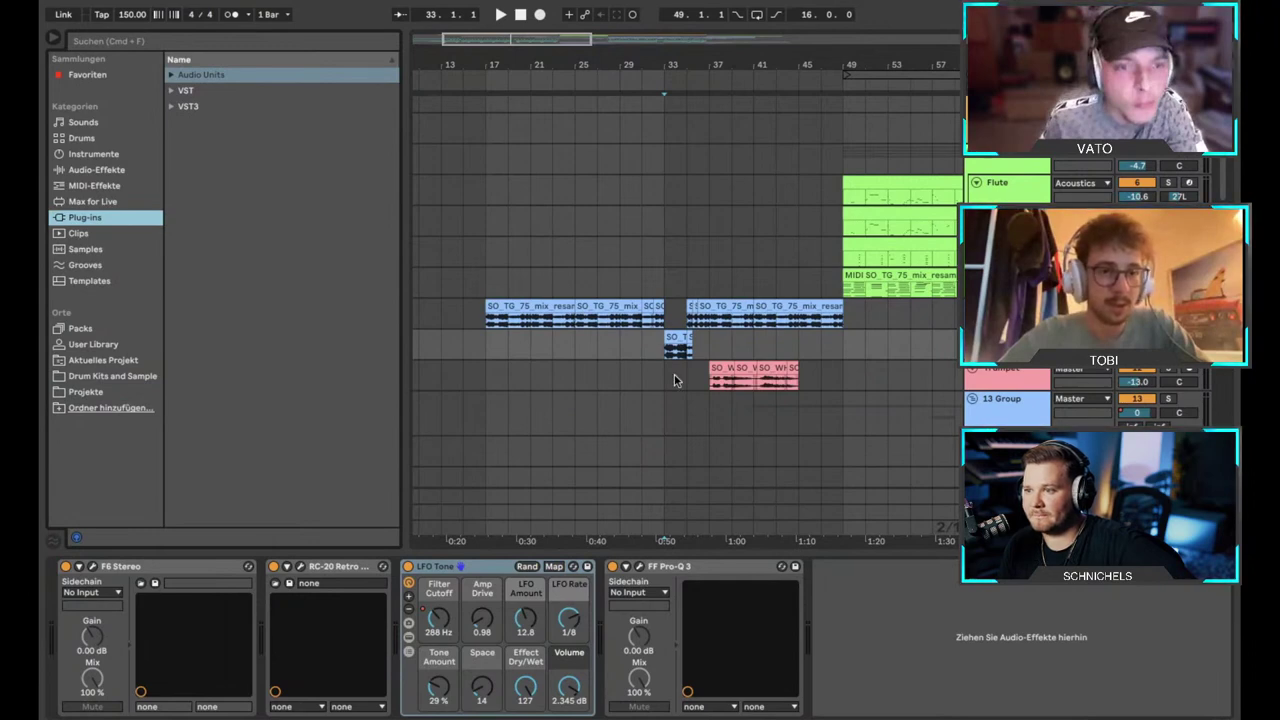
scroll(674, 377, up, 3)
click(645, 346)
Set the playback start to bar 49 on the Also Sample track.
scroll(645, 347, right, 2)
scroll(590, 343, right, 3)
scroll(610, 345, down, 1)
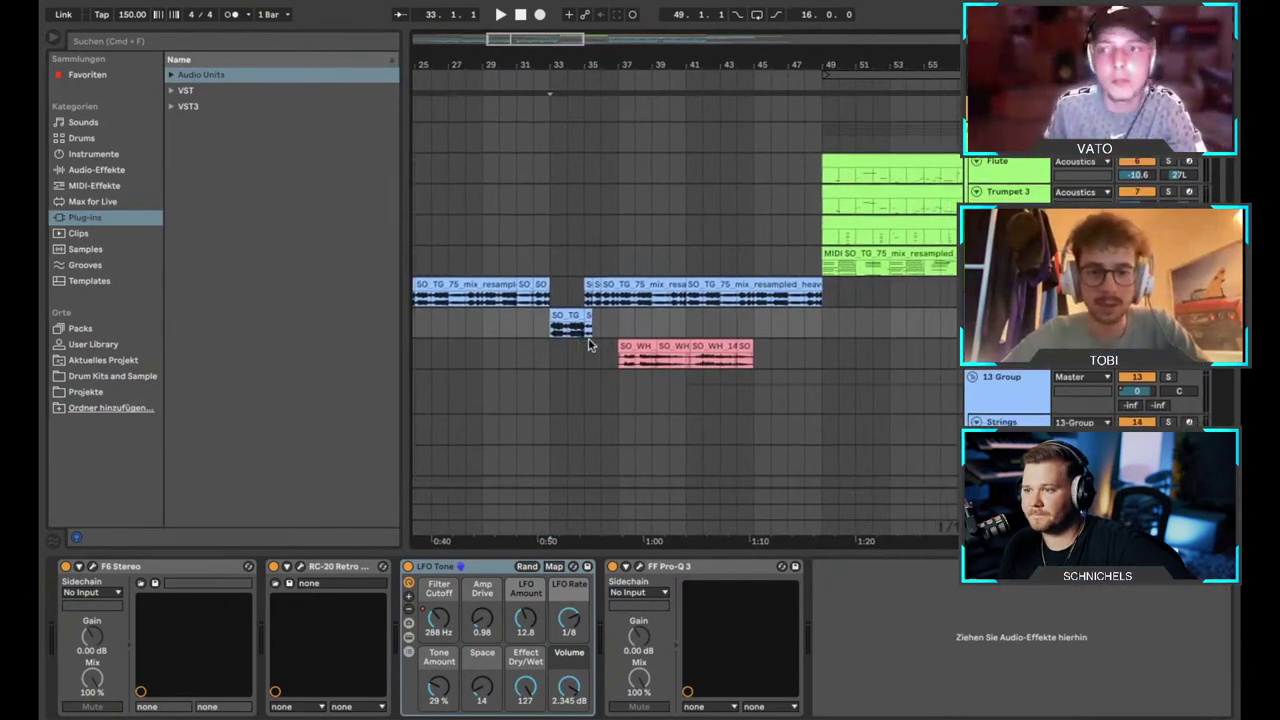
scroll(720, 325, right, 4)
scroll(720, 325, down, 3)
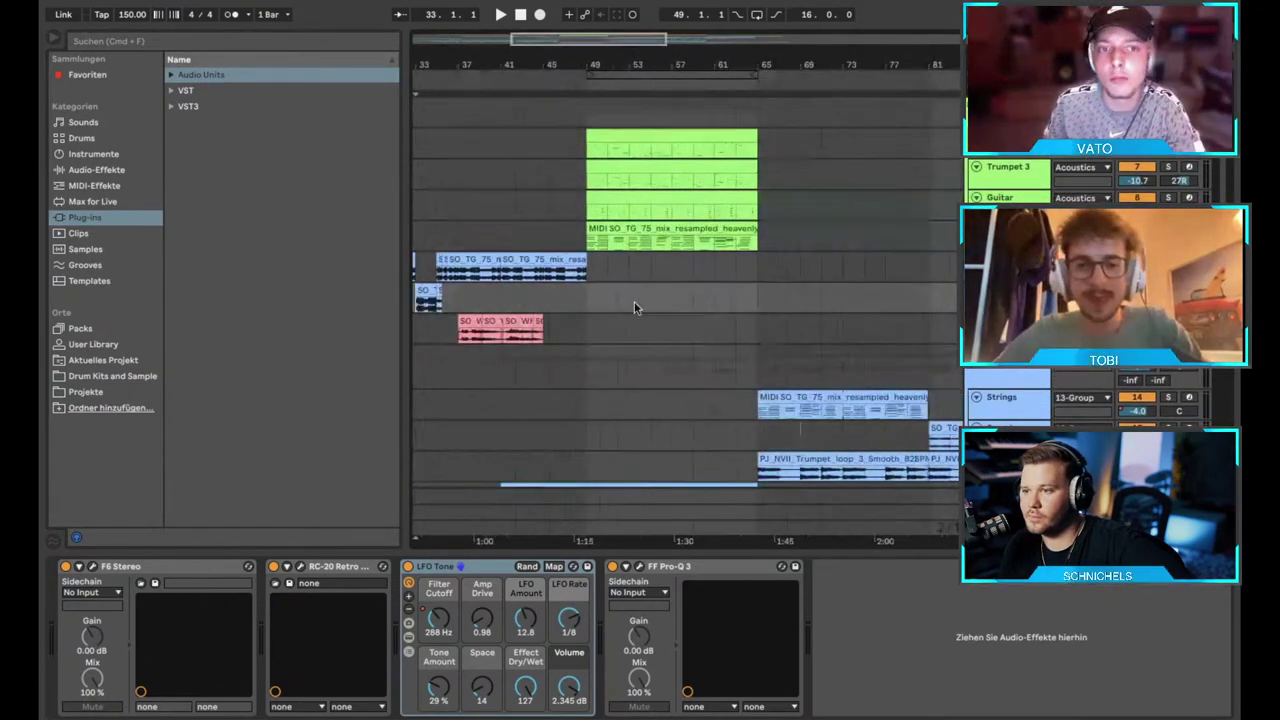
click(590, 295)
scroll(590, 295, up, 3)
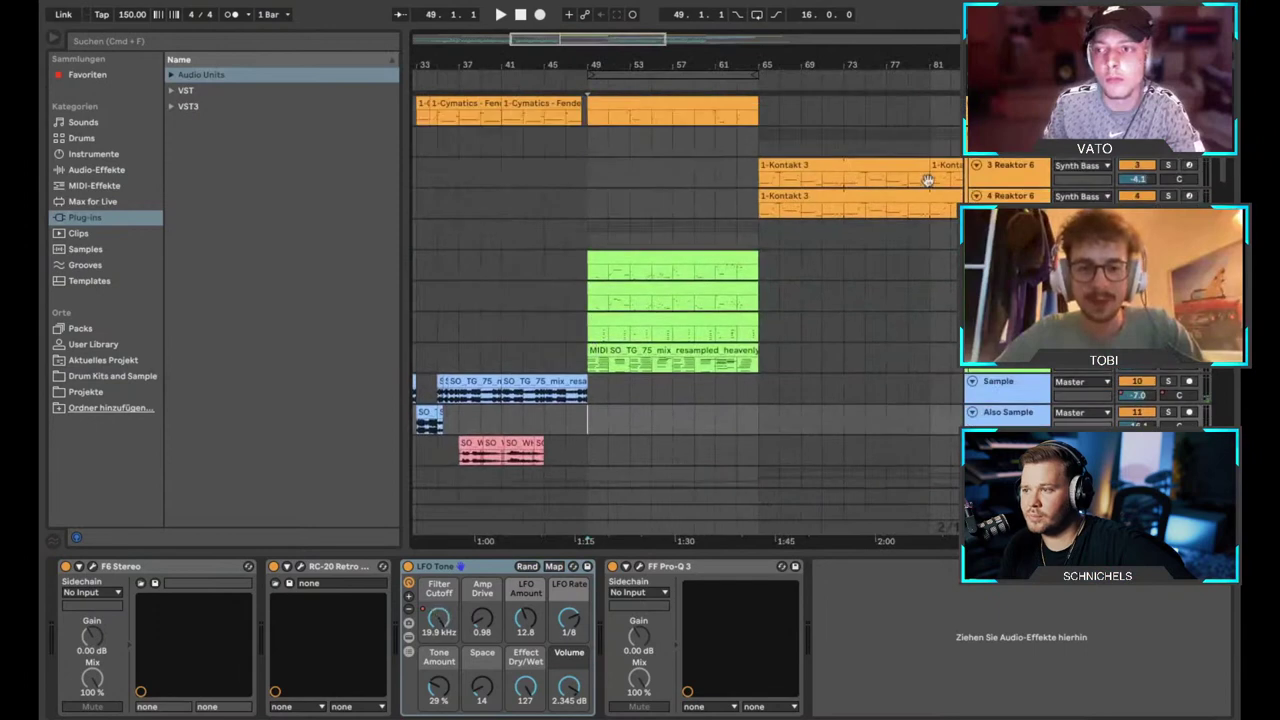
Select bar 49 on the 3 Reaktor 6 track to show its instrument and effect chain.
click(583, 167)
scroll(612, 176, up, 3)
scroll(612, 176, down, 3)
scroll(612, 176, right, 1)
scroll(612, 176, down, 1)
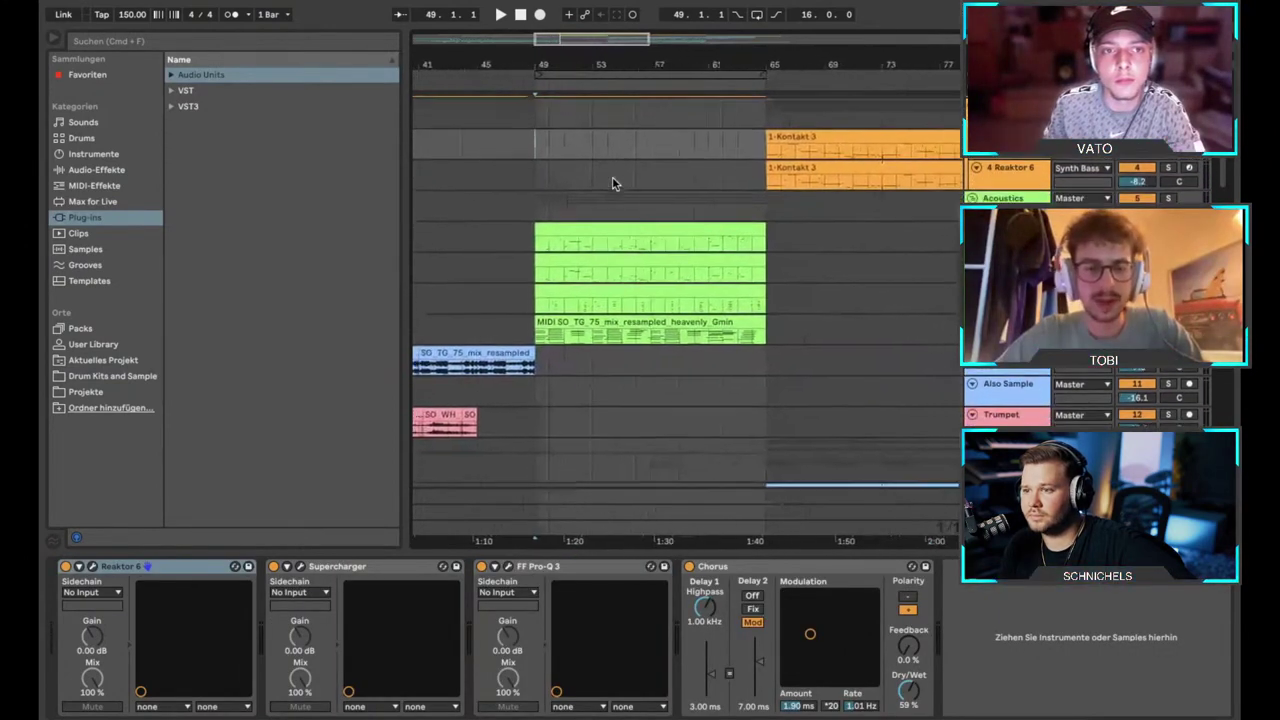
Set the playback start to bar 41 on the Ambient Pad track and show its LABS instrument.
scroll(600, 176, down, 2)
scroll(569, 167, down, 1)
scroll(569, 167, right, 1)
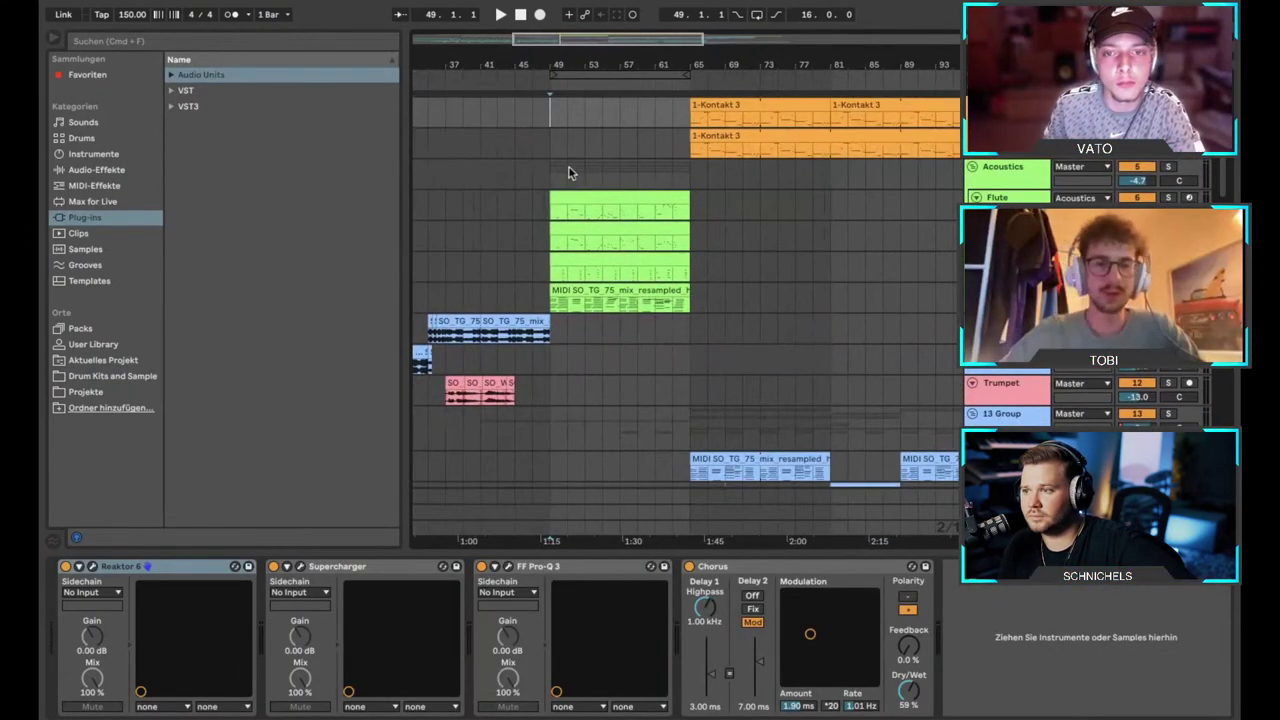
scroll(569, 167, up, 3)
scroll(569, 167, down, 3)
scroll(582, 408, down, 10)
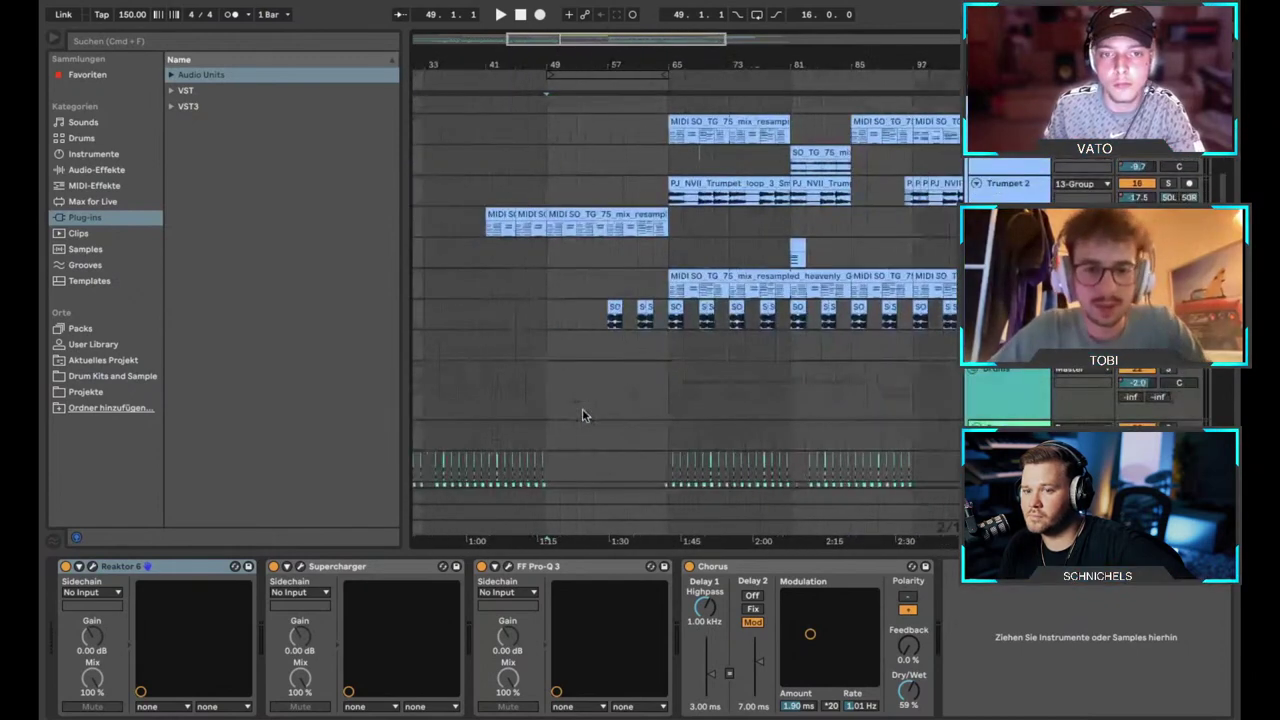
scroll(499, 302, left, 3)
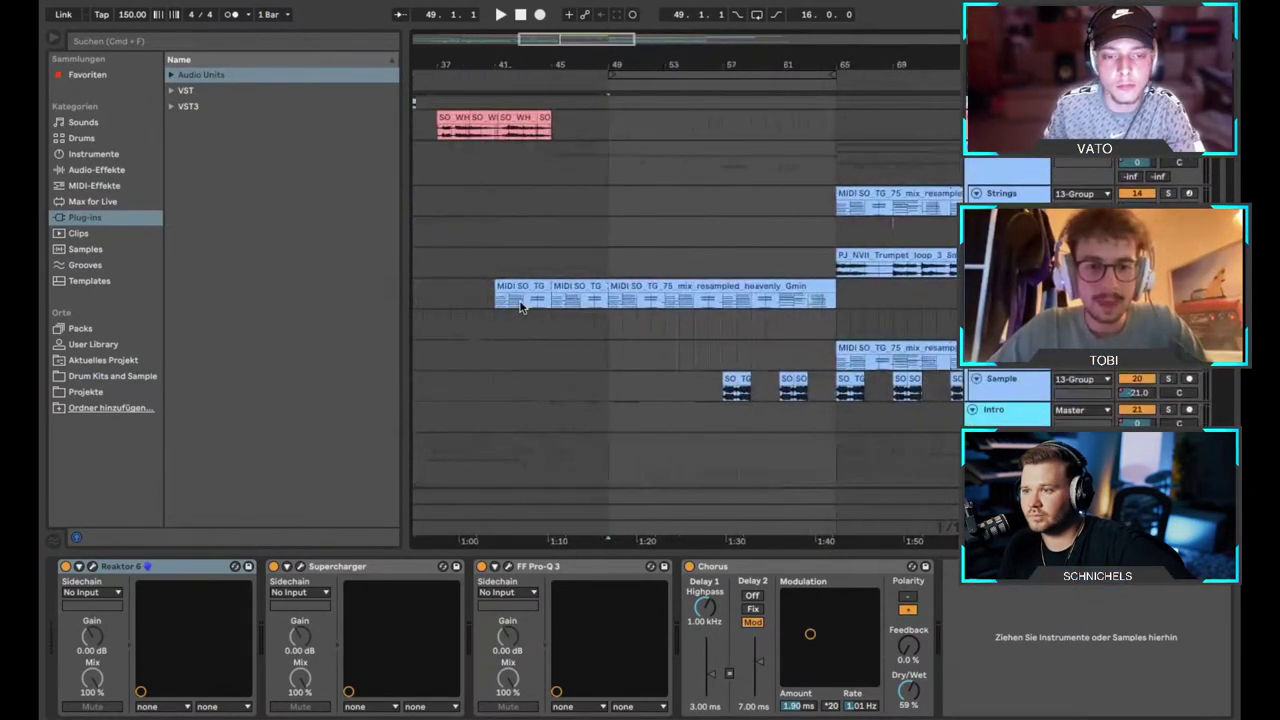
click(499, 302)
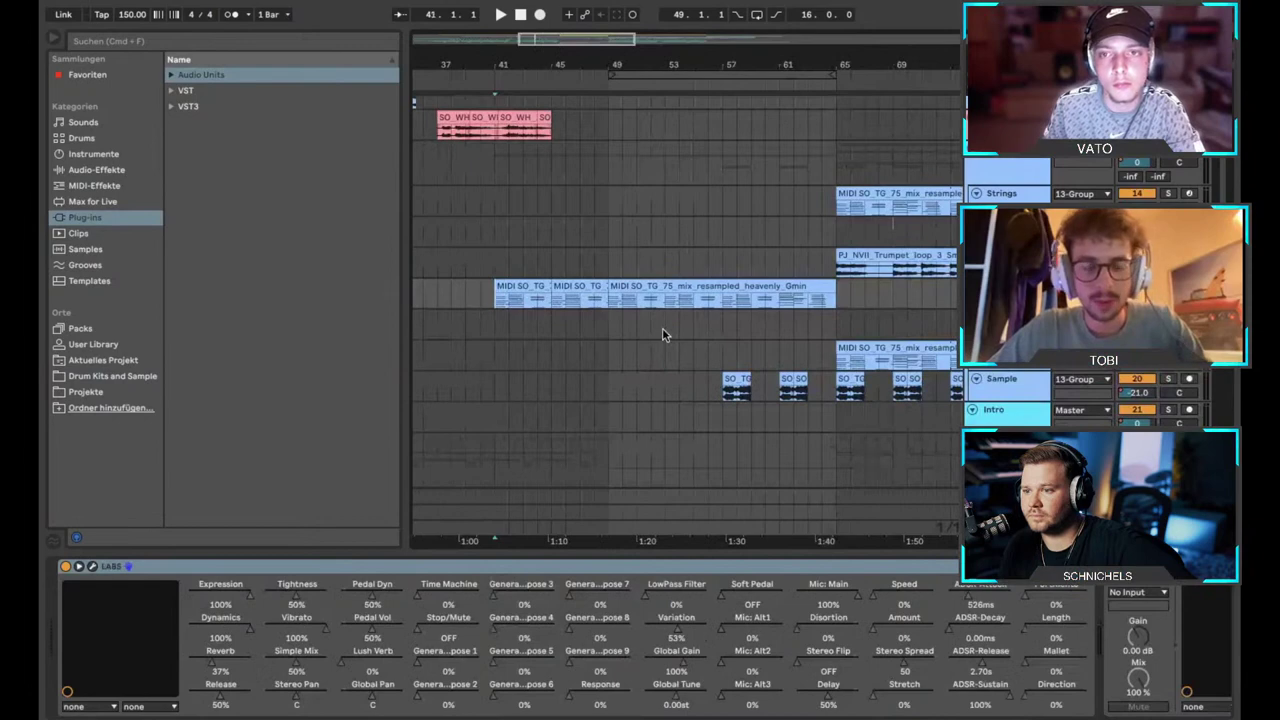
Examine how the Ambient Pad clips from bar 41 line up with the sample, trumpet and acoustic clips around them.
scroll(511, 314, up, 3)
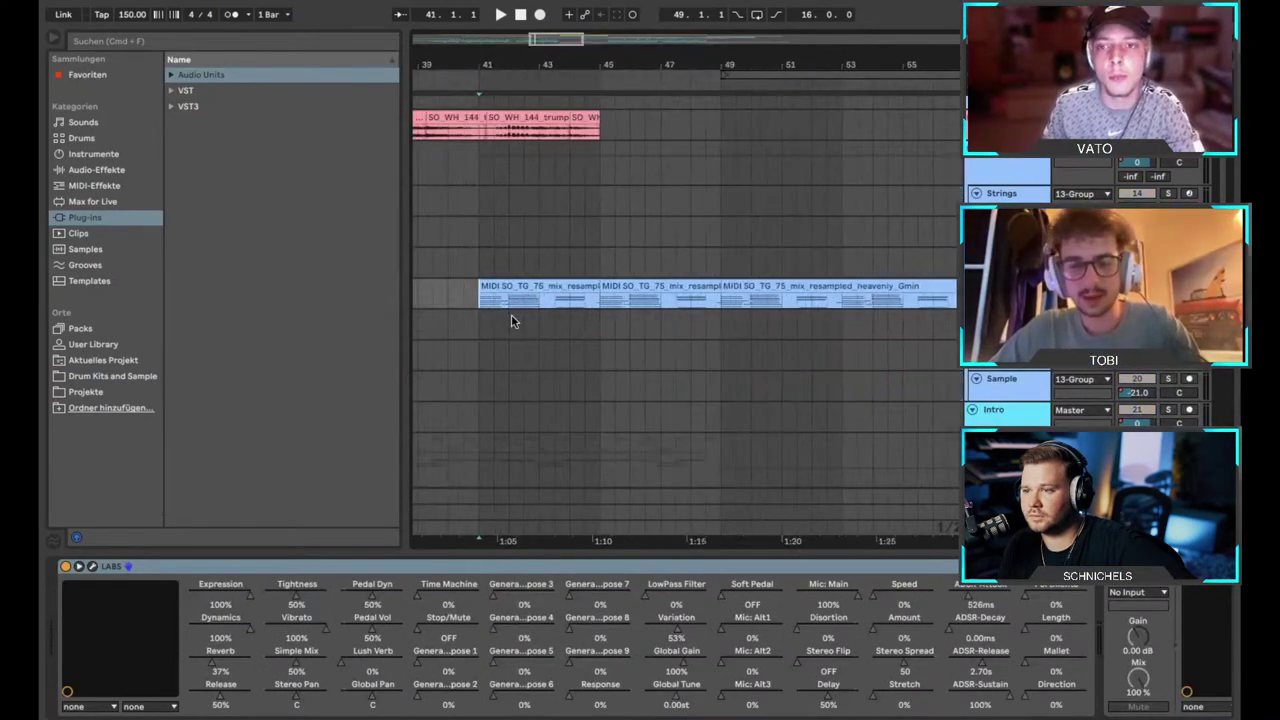
scroll(511, 318, left, 1)
scroll(586, 280, up, 3)
scroll(601, 237, down, 3)
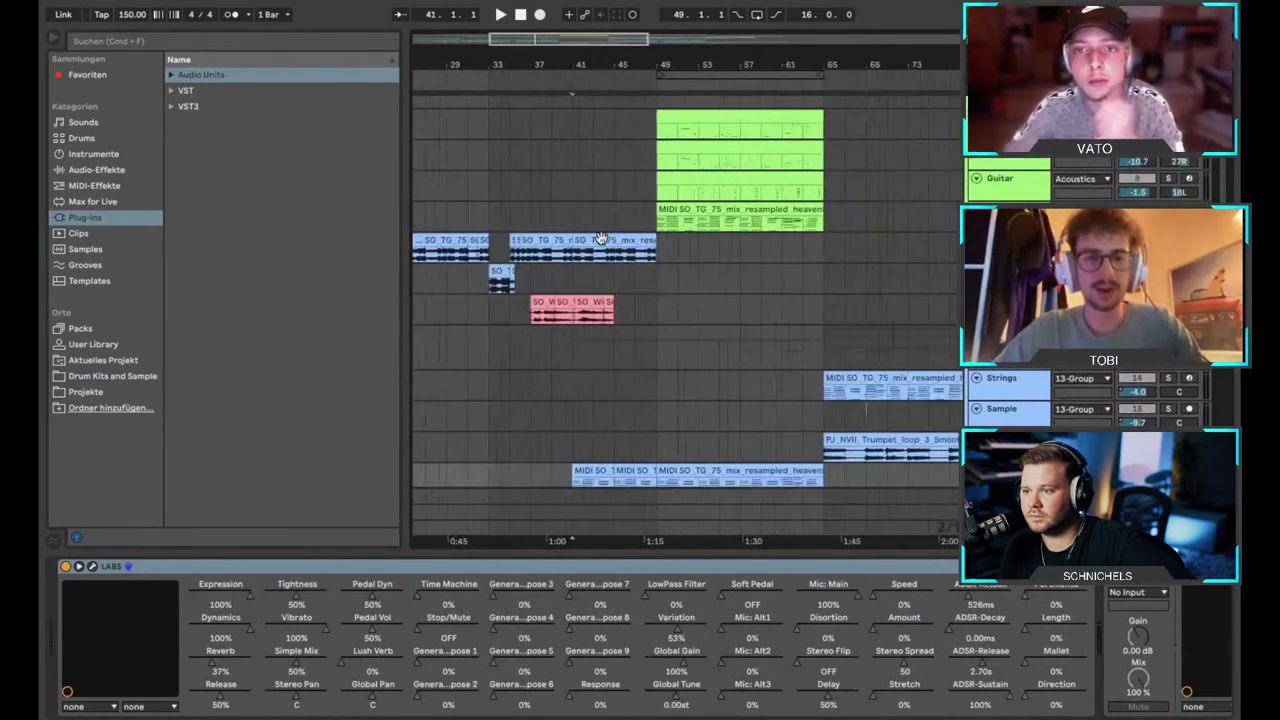
scroll(601, 239, up, 3)
scroll(602, 240, down, 2)
scroll(599, 229, down, 5)
scroll(598, 230, up, 3)
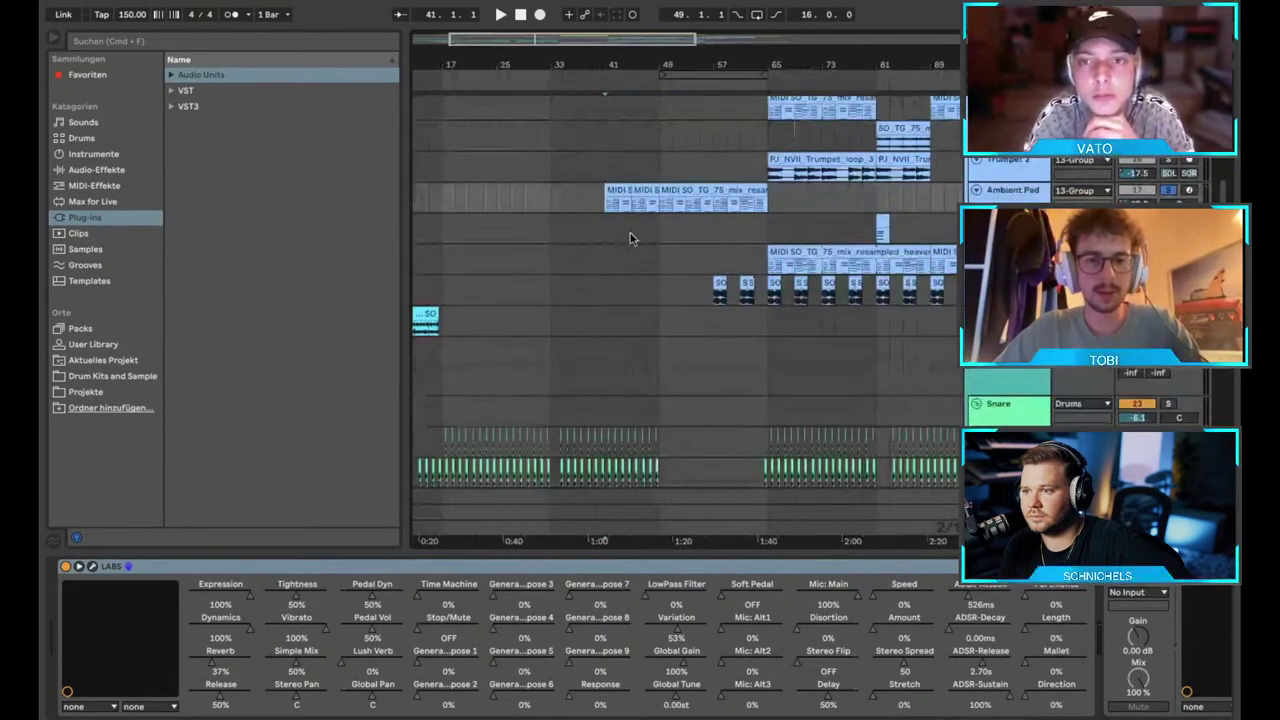
scroll(630, 233, up, 4)
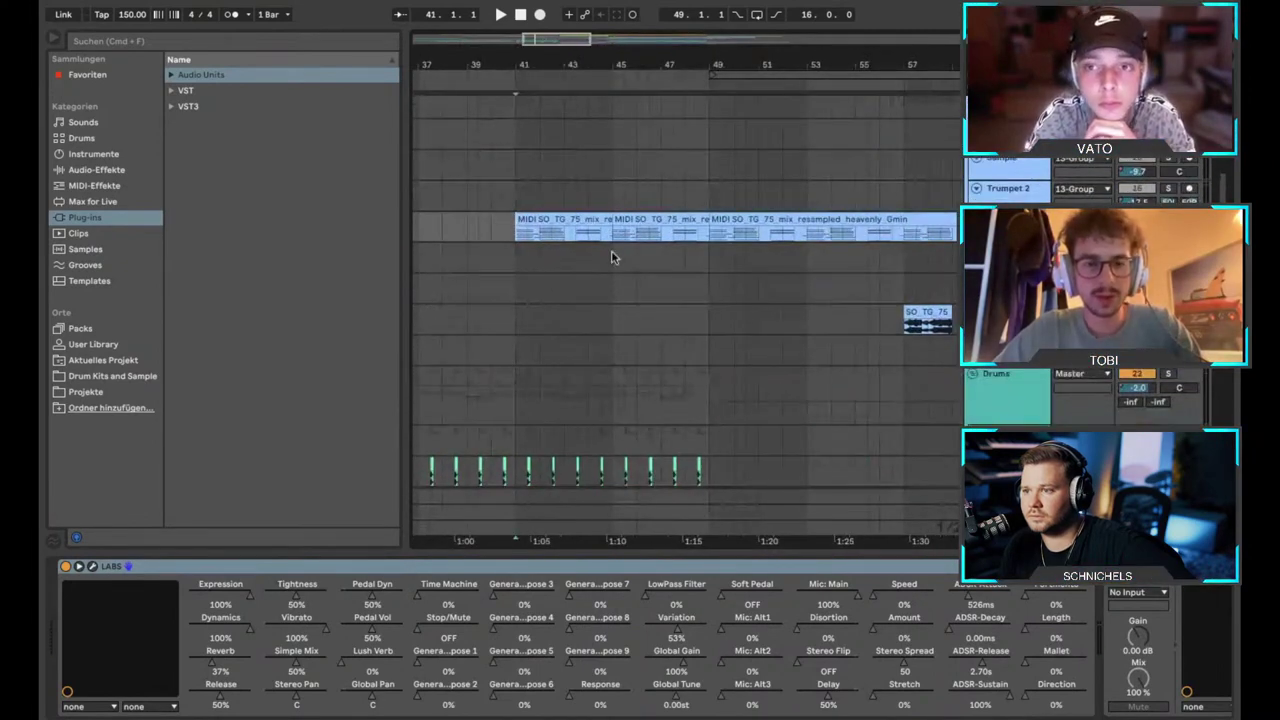
Play the arrangement from bar 41 and move the playback start to bar 46 on the Ambient Pad track.
key(space)
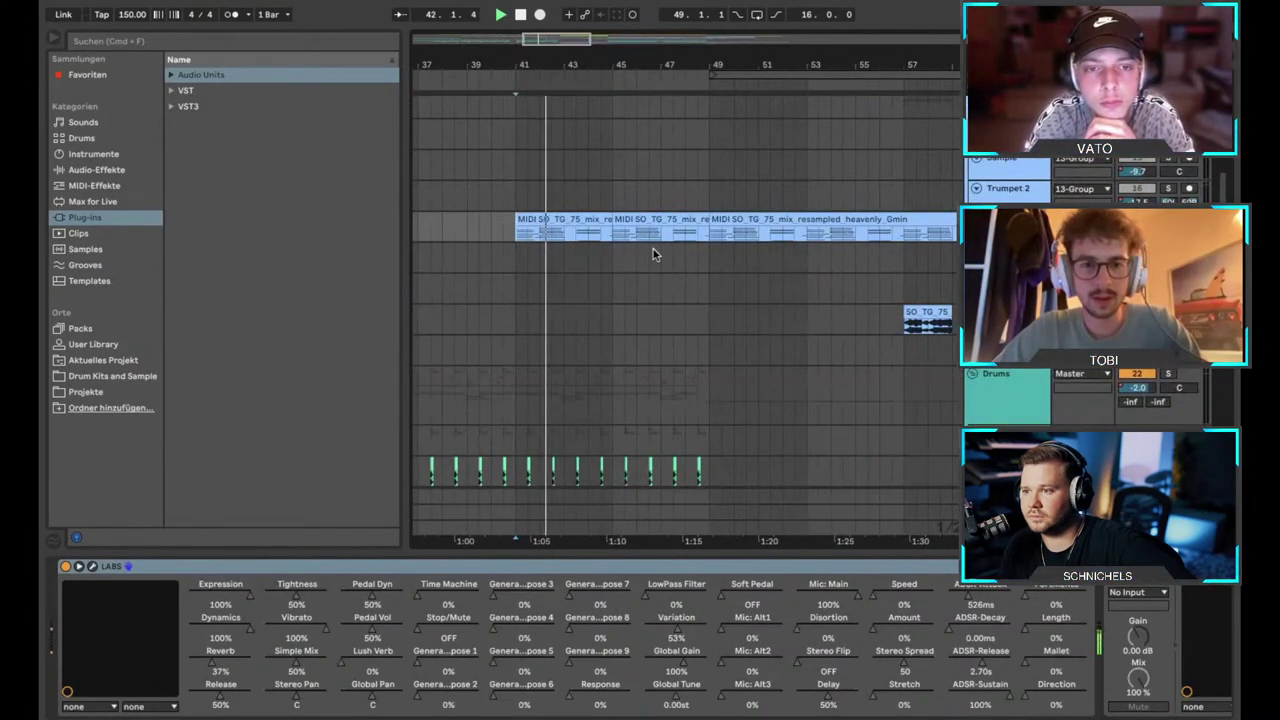
click(634, 240)
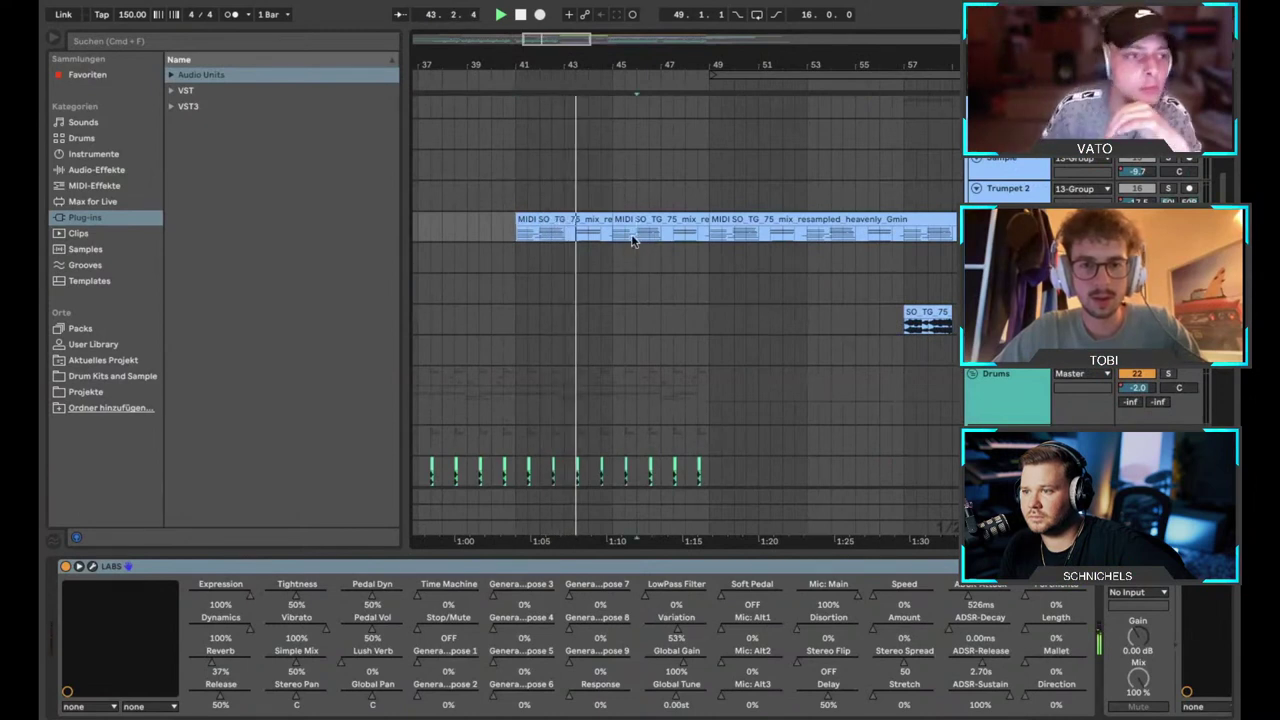
scroll(640, 250, right, 3)
scroll(650, 265, up, 1)
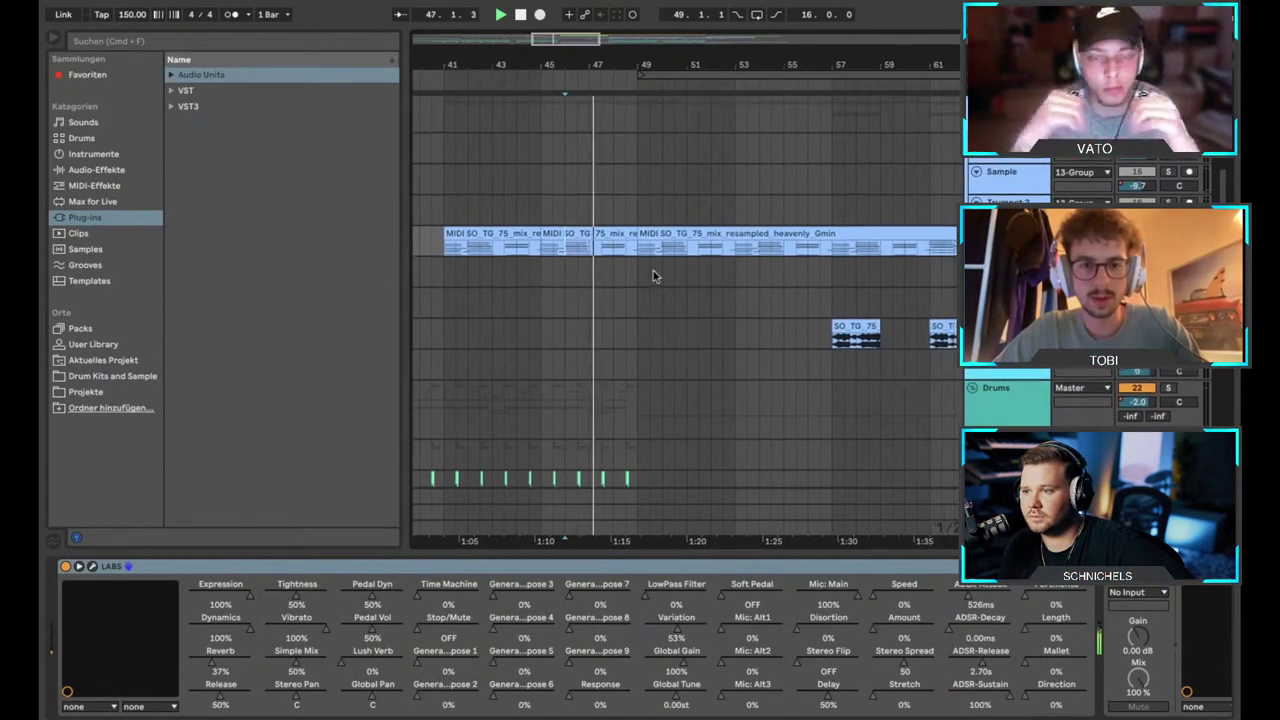
scroll(640, 274, up, 4)
scroll(640, 274, right, 2)
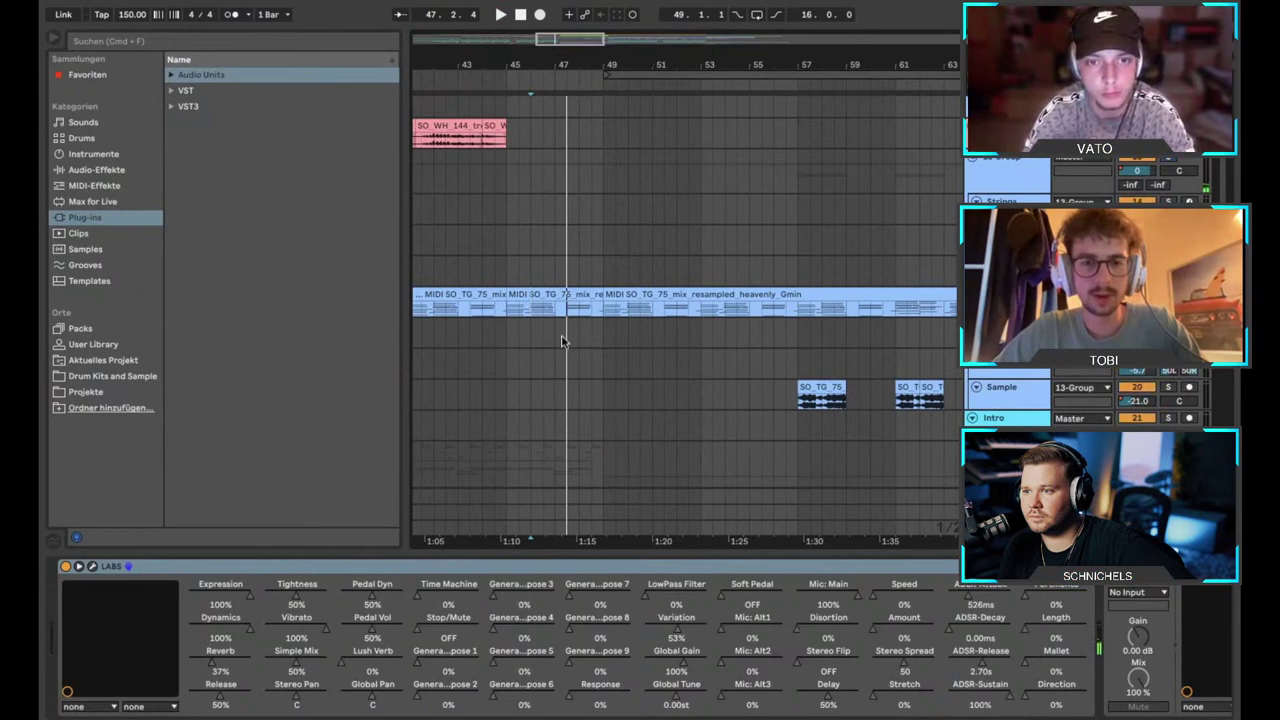
Play the transition from bar 46 into the acoustic section at bar 49 and stop the playback.
click(551, 316)
key(space)
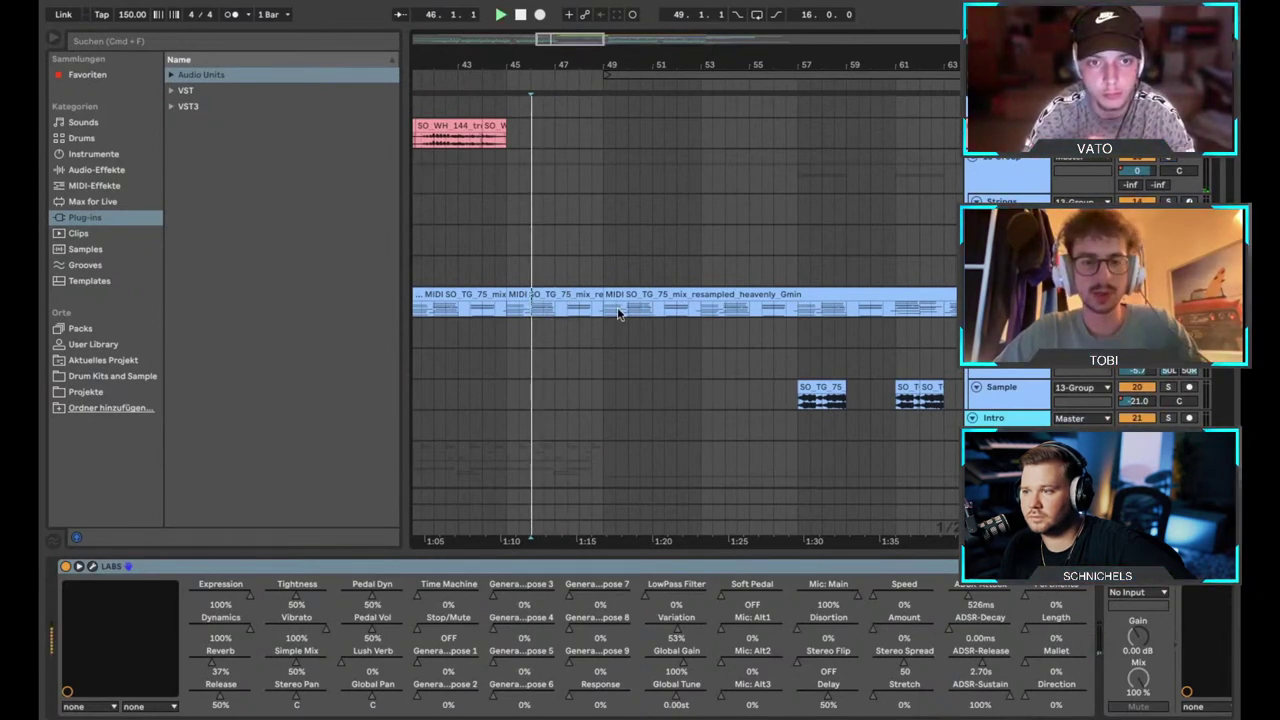
scroll(604, 382, up, 5)
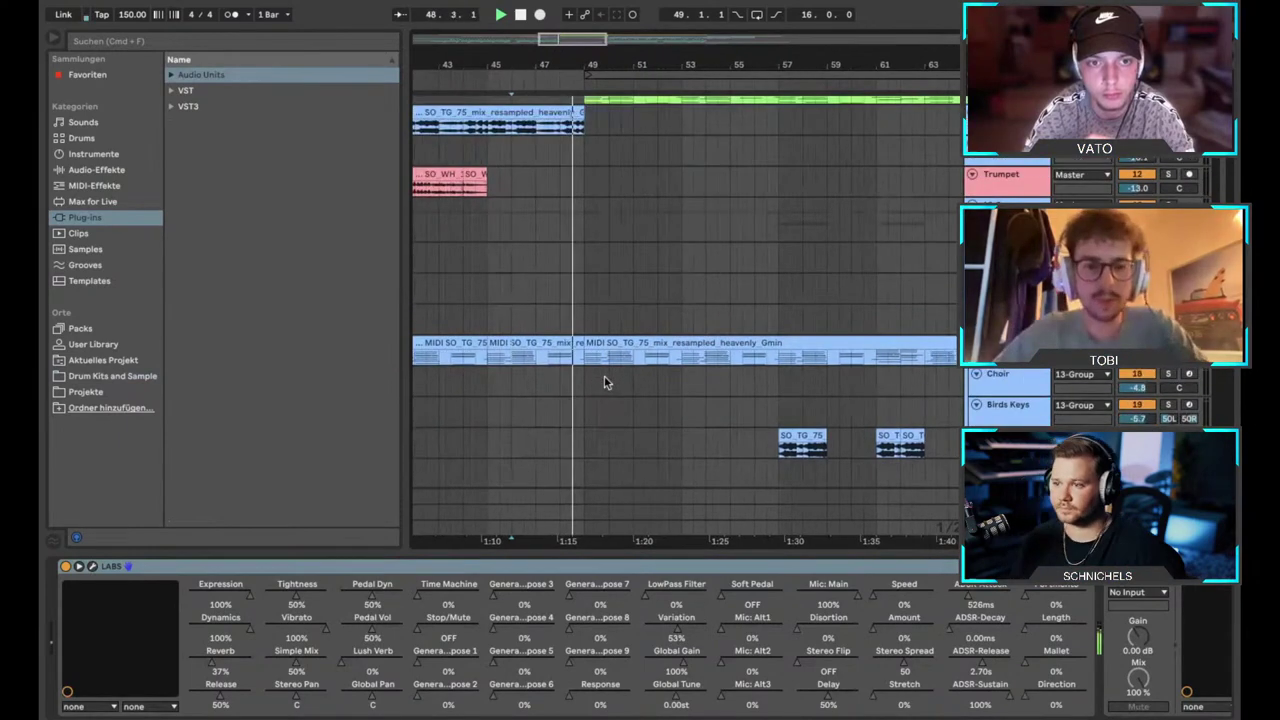
scroll(604, 377, right, 1)
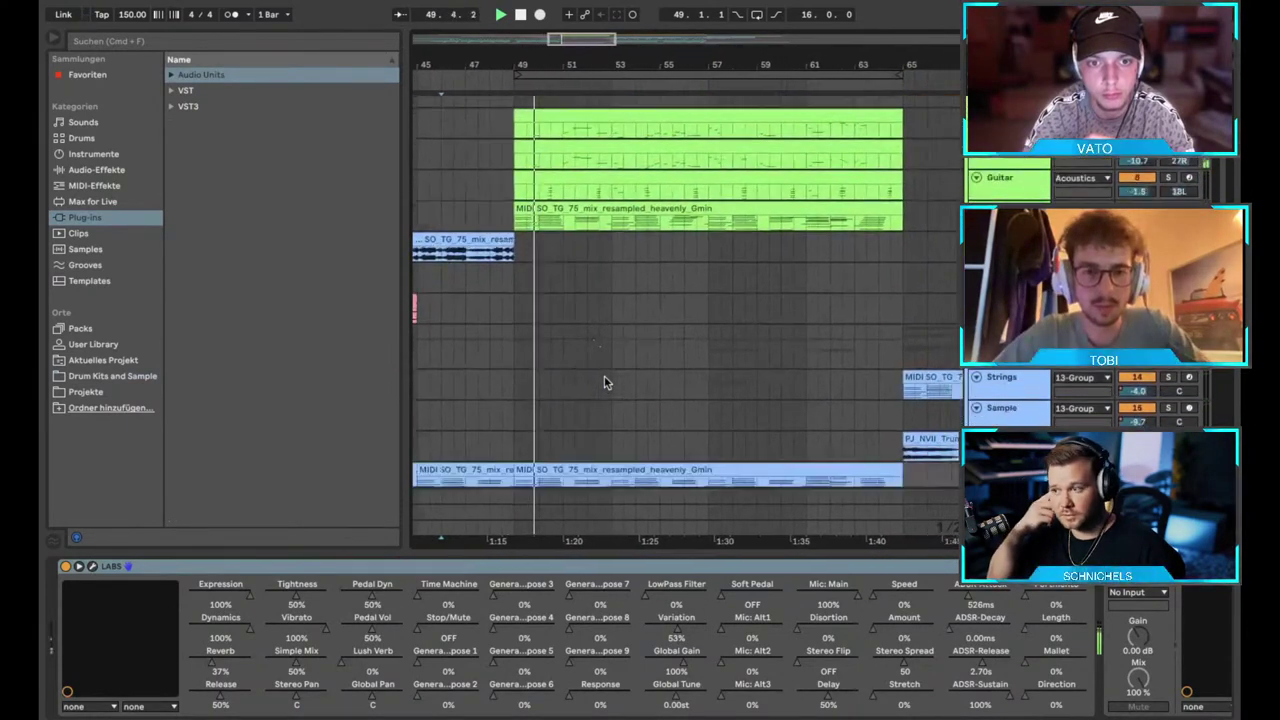
scroll(604, 377, down, 1)
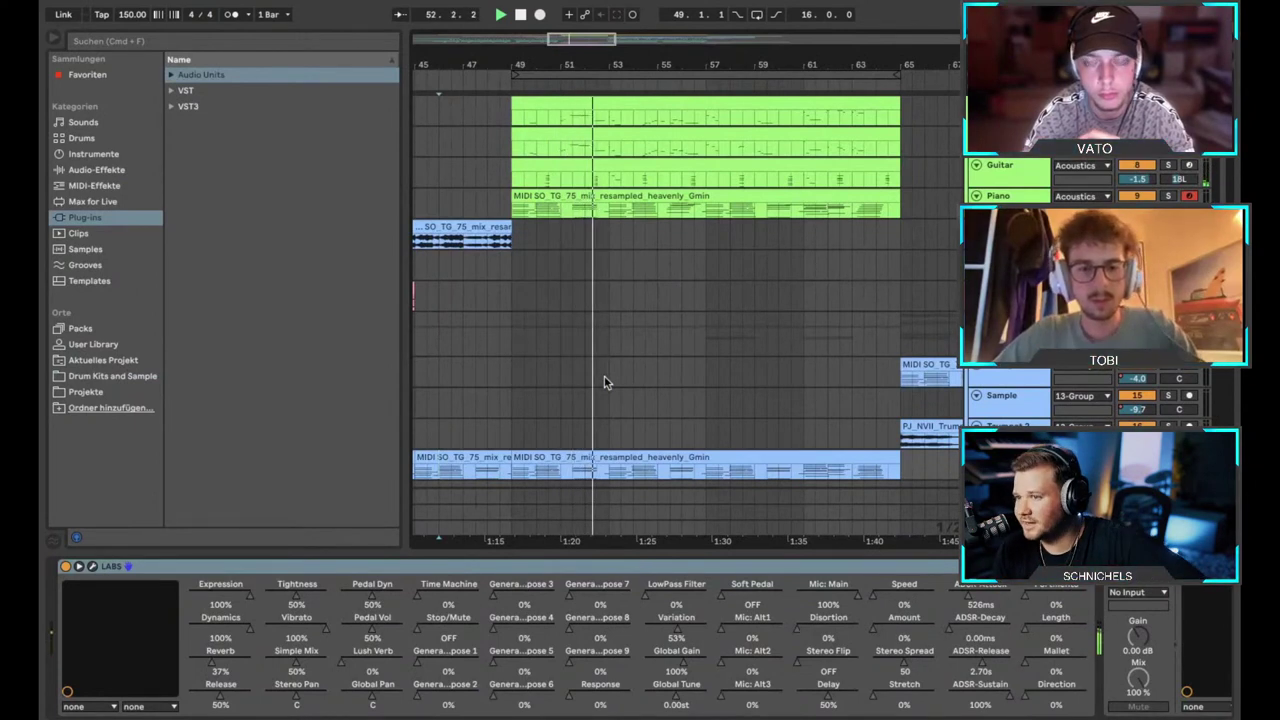
key(space)
Set the playback start to bar 49 on the Piano track and open its MIDI clip in the note editor.
click(516, 218)
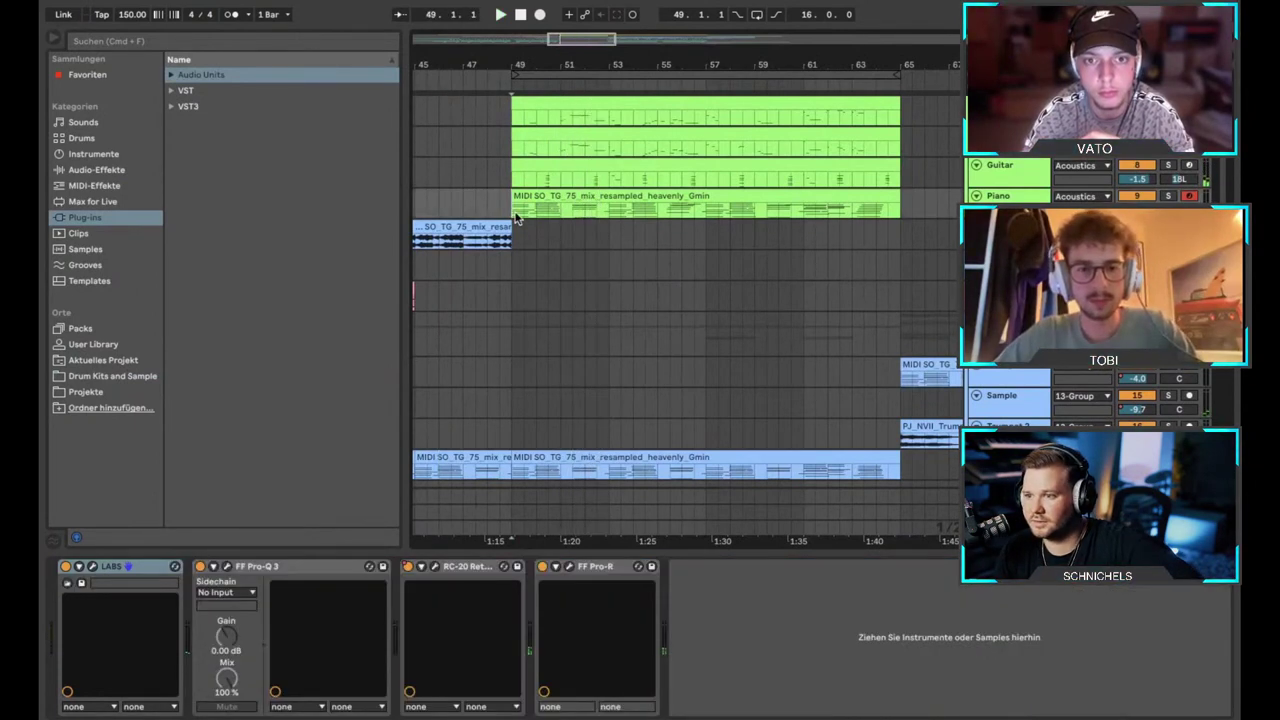
scroll(549, 255, down, 3)
scroll(549, 256, left, 3)
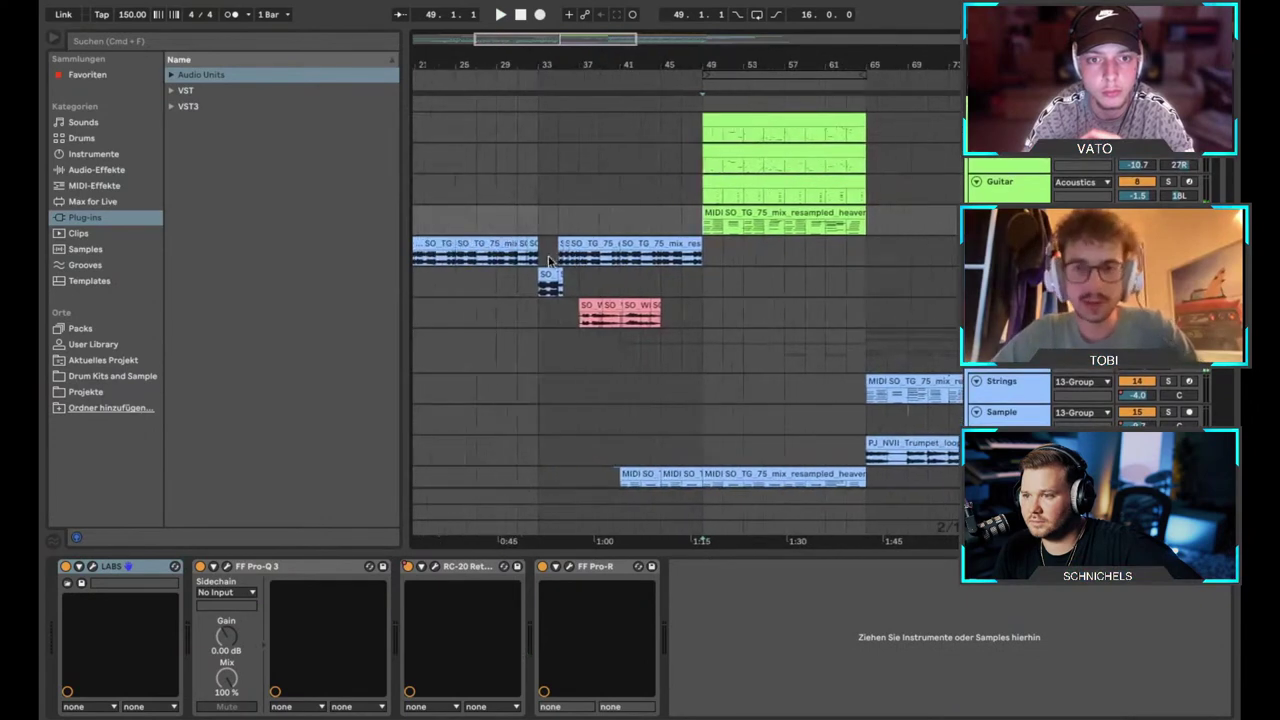
scroll(530, 256, up, 1)
scroll(540, 260, right, 5)
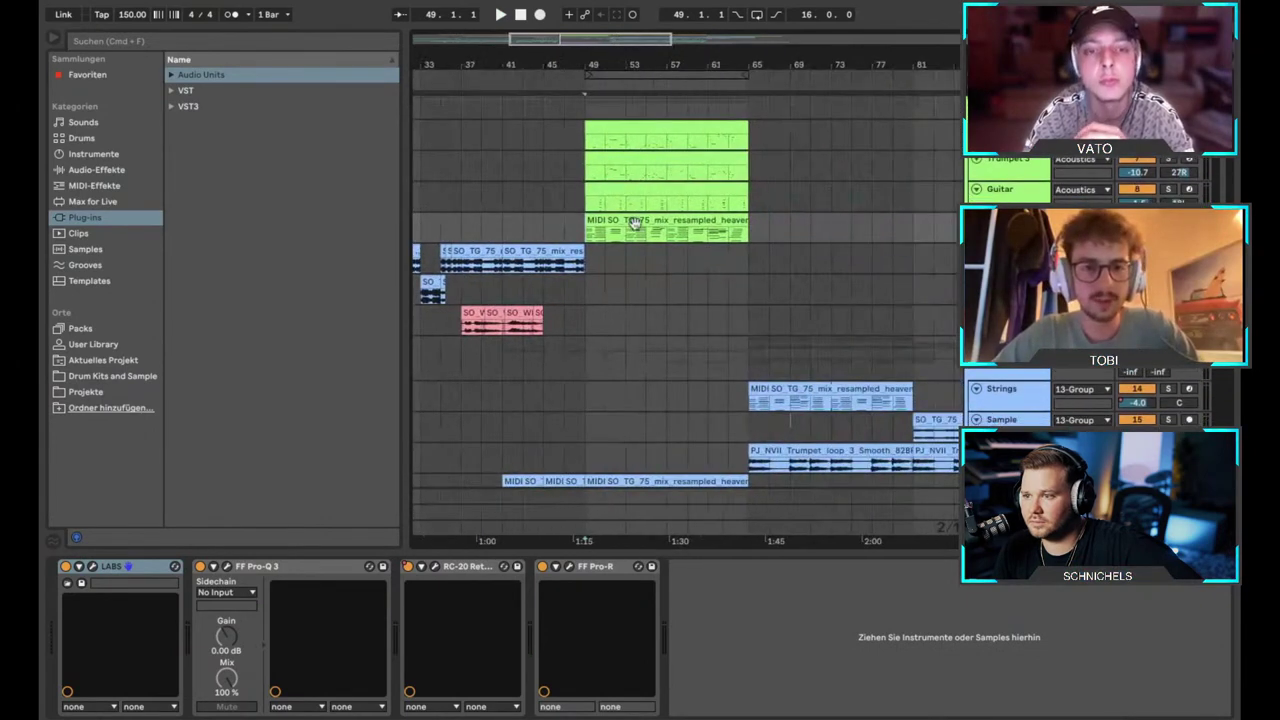
double_click(633, 220)
scroll(638, 531, down, 3)
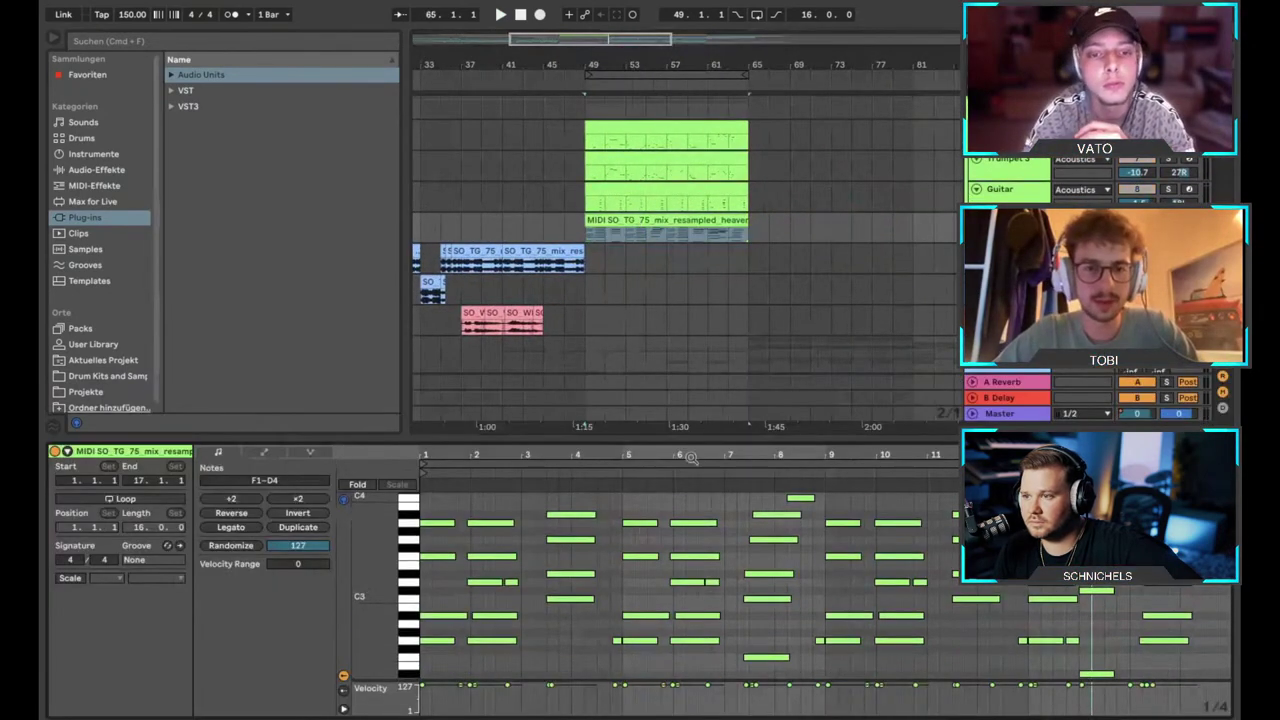
Reopen the Piano clip's notes after checking its devices, enlarge the note editor and play from bar 49.
key(shift+Tab)
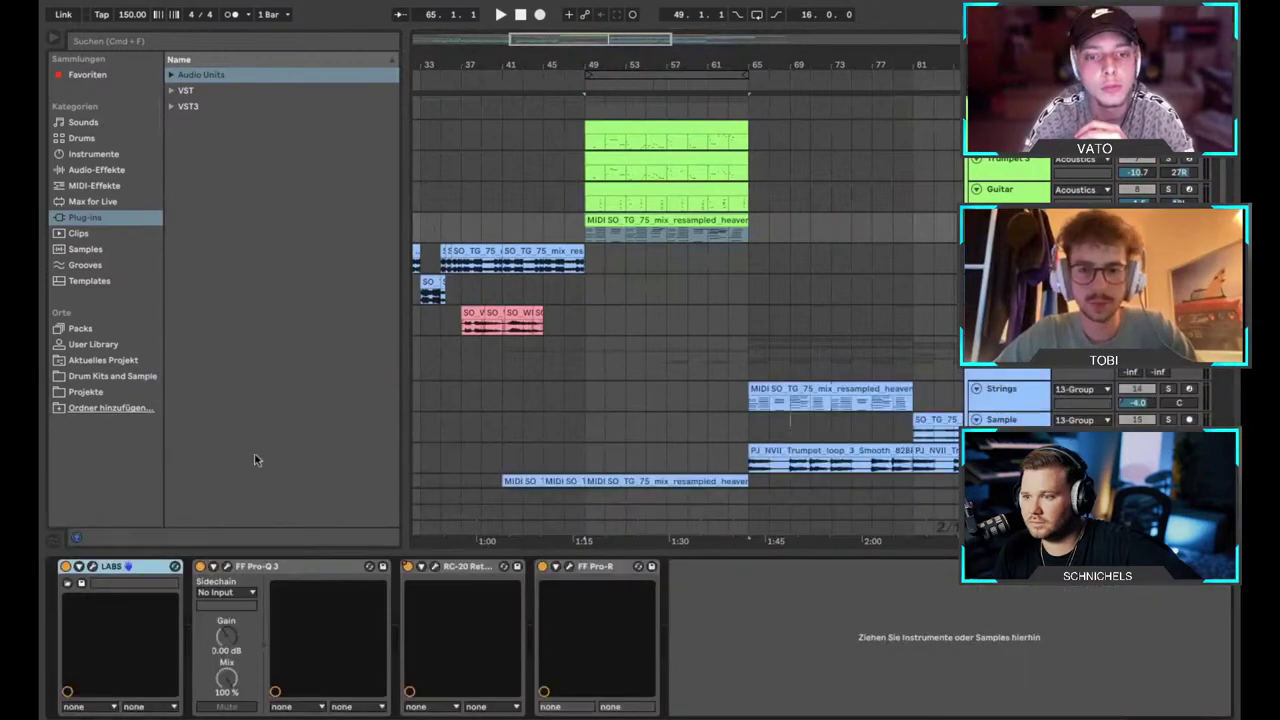
double_click(712, 226)
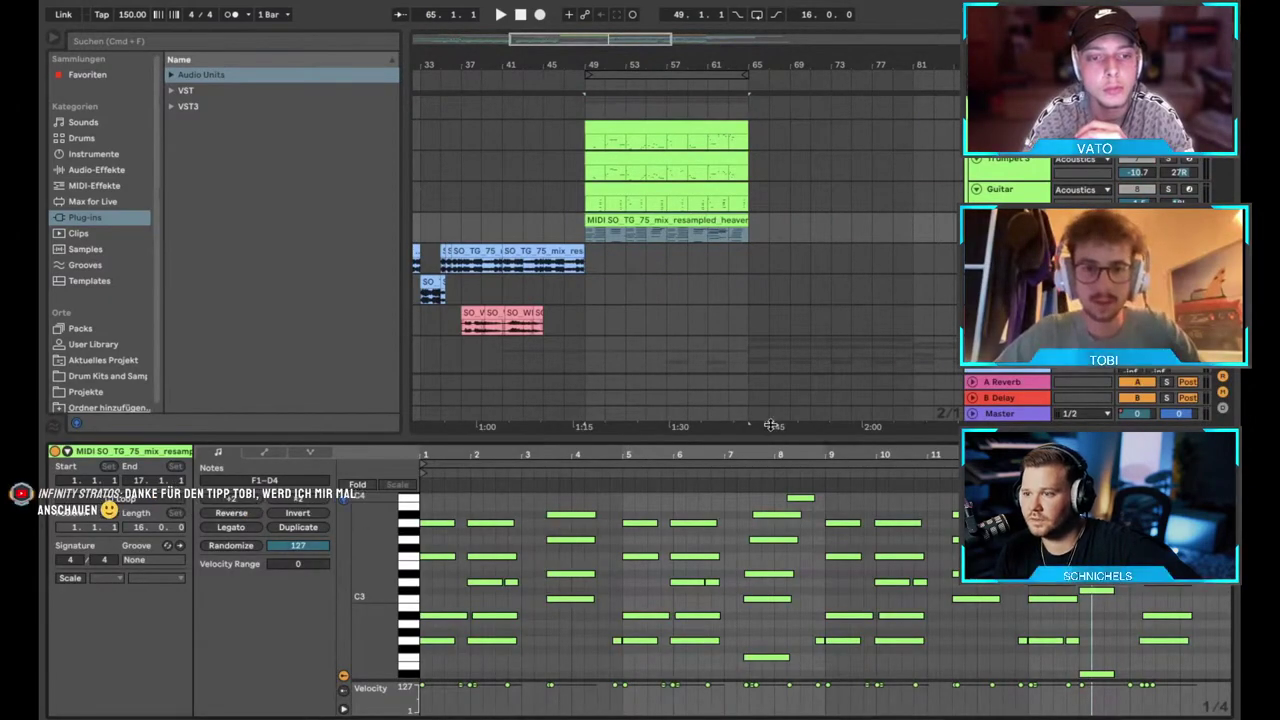
drag(770, 425, 770, 318)
key(space)
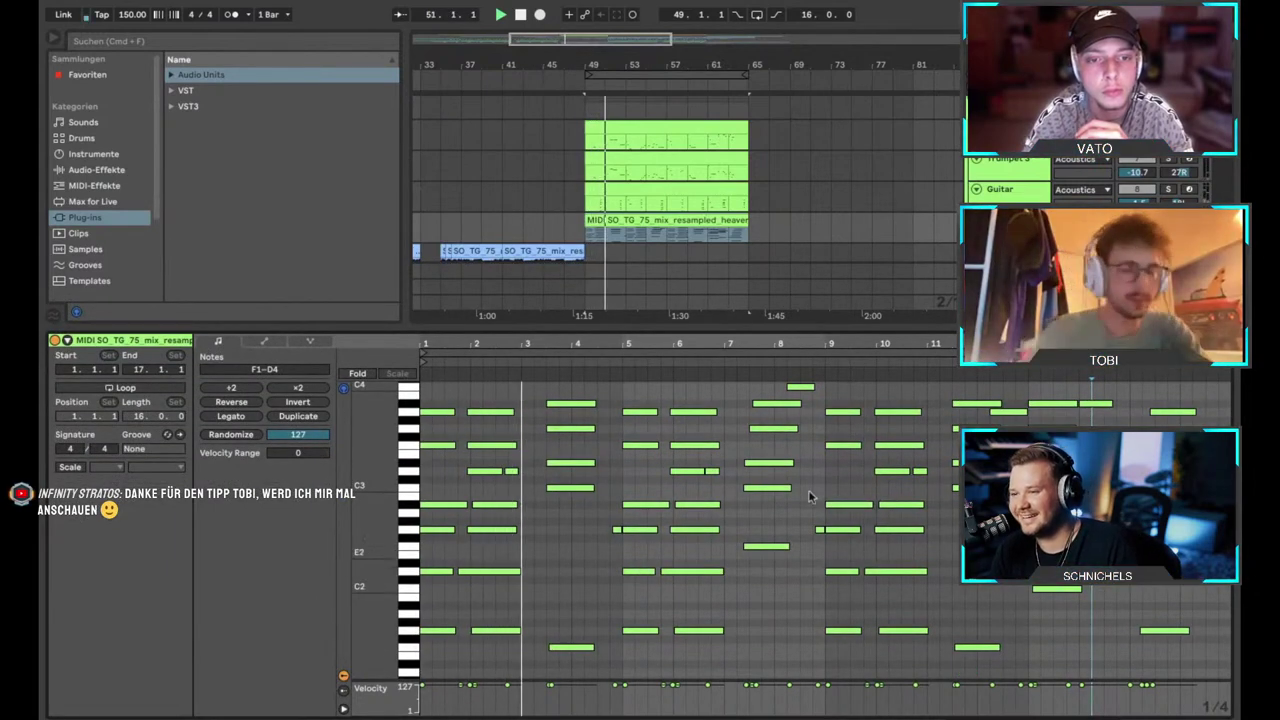
Open the Piano track's LABS instrument, browse its preset categories and close the list without loading another preset.
key(shift+Tab)
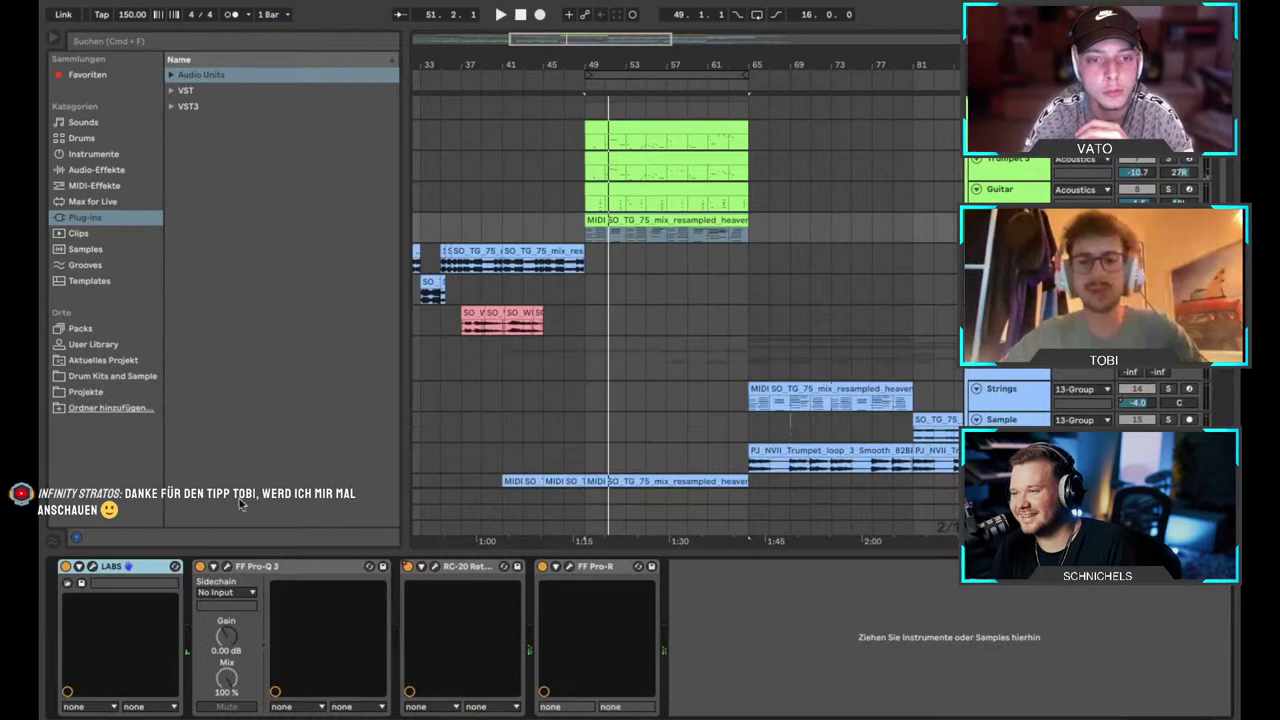
click(94, 567)
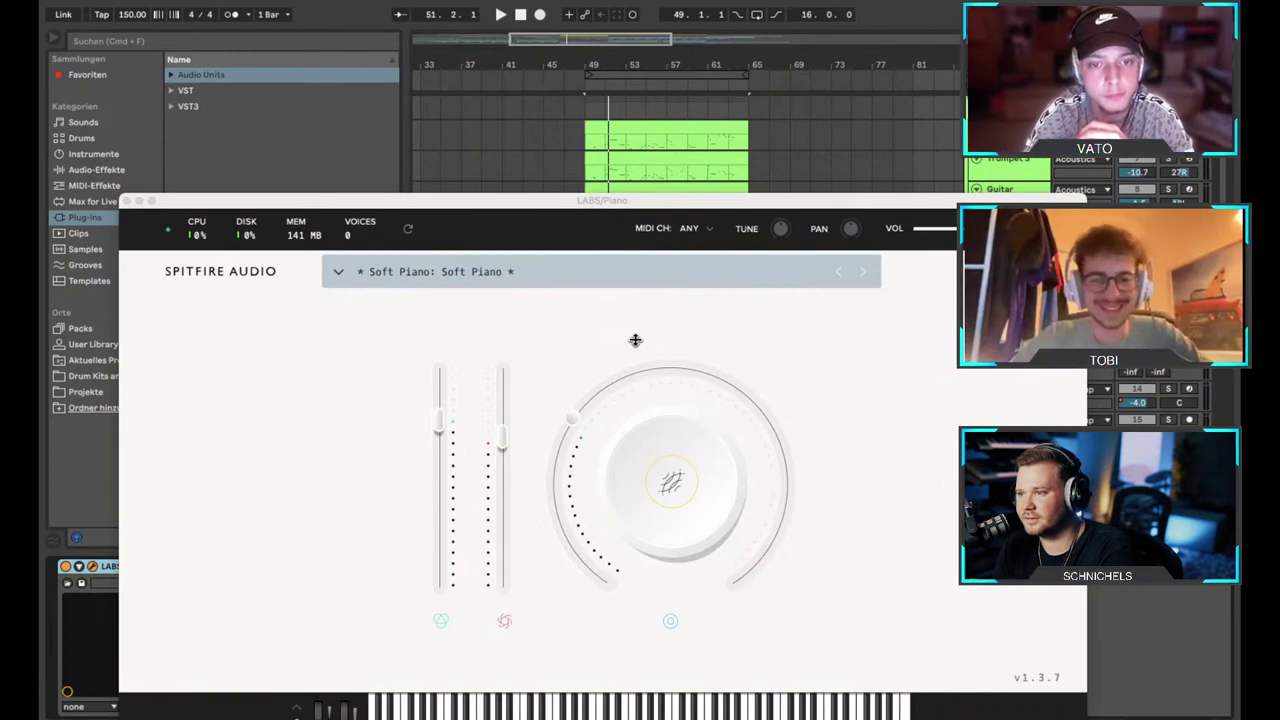
click(355, 272)
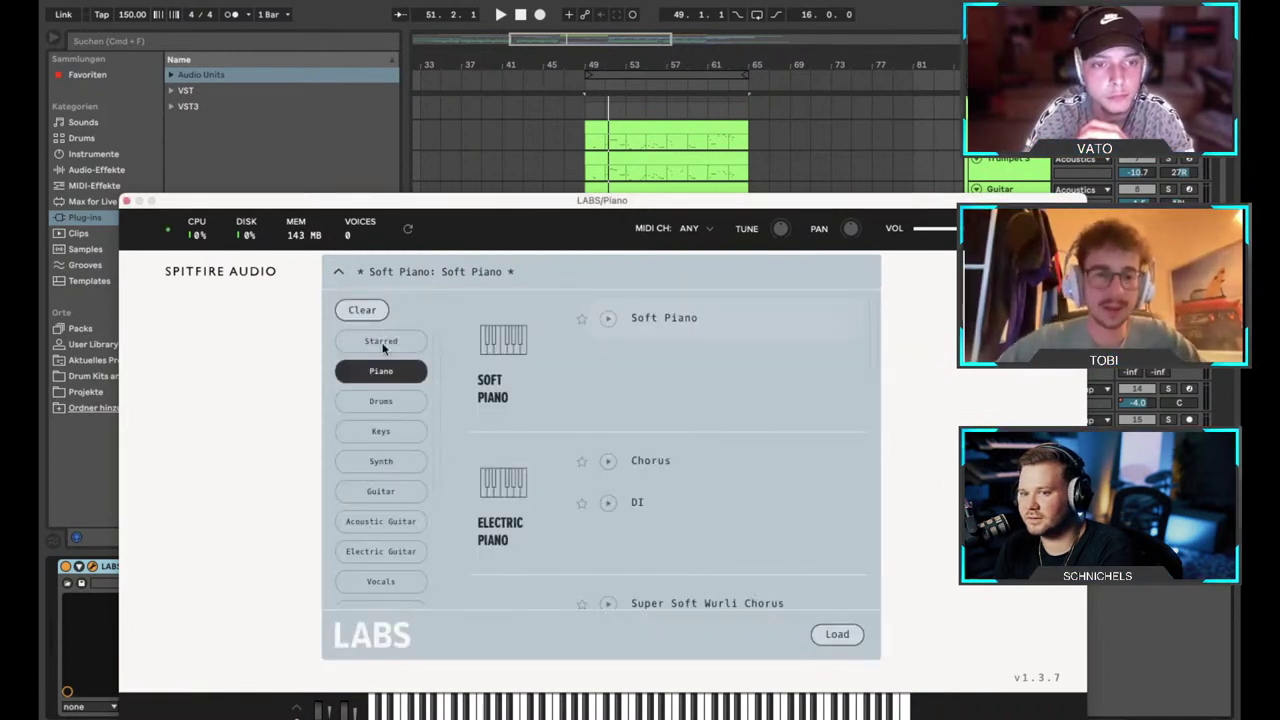
scroll(400, 405, down, 3)
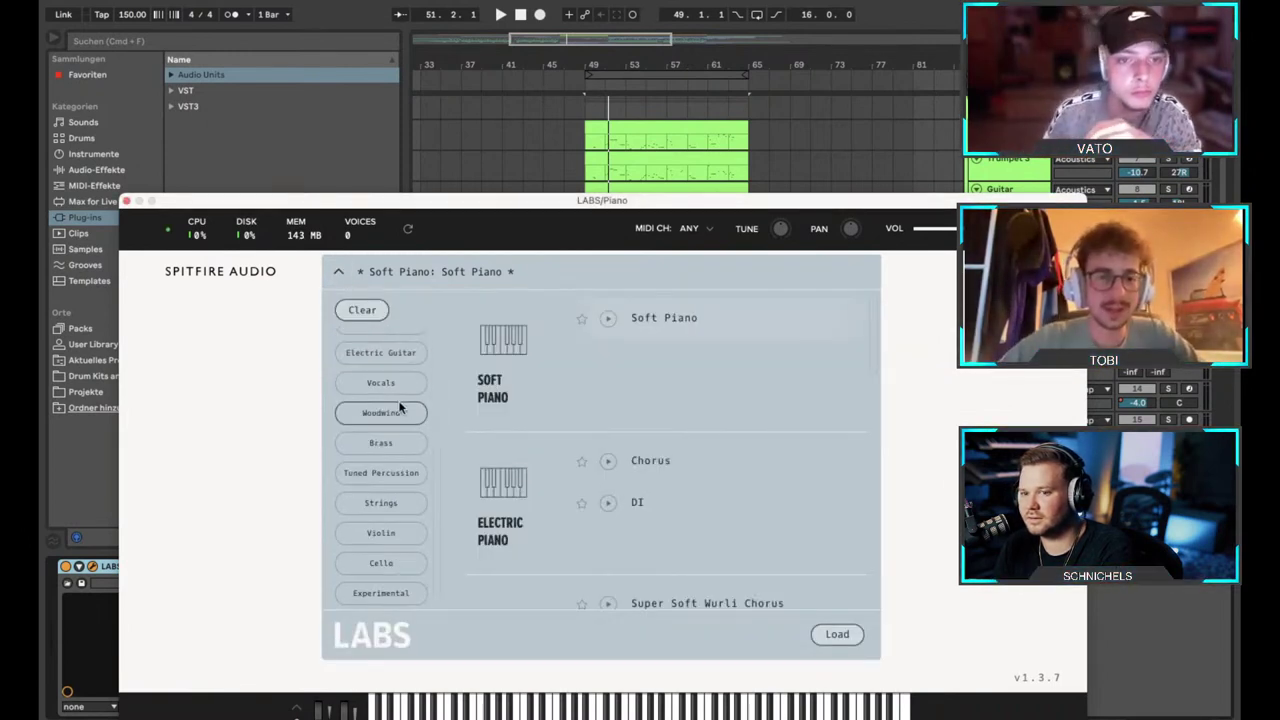
click(280, 365)
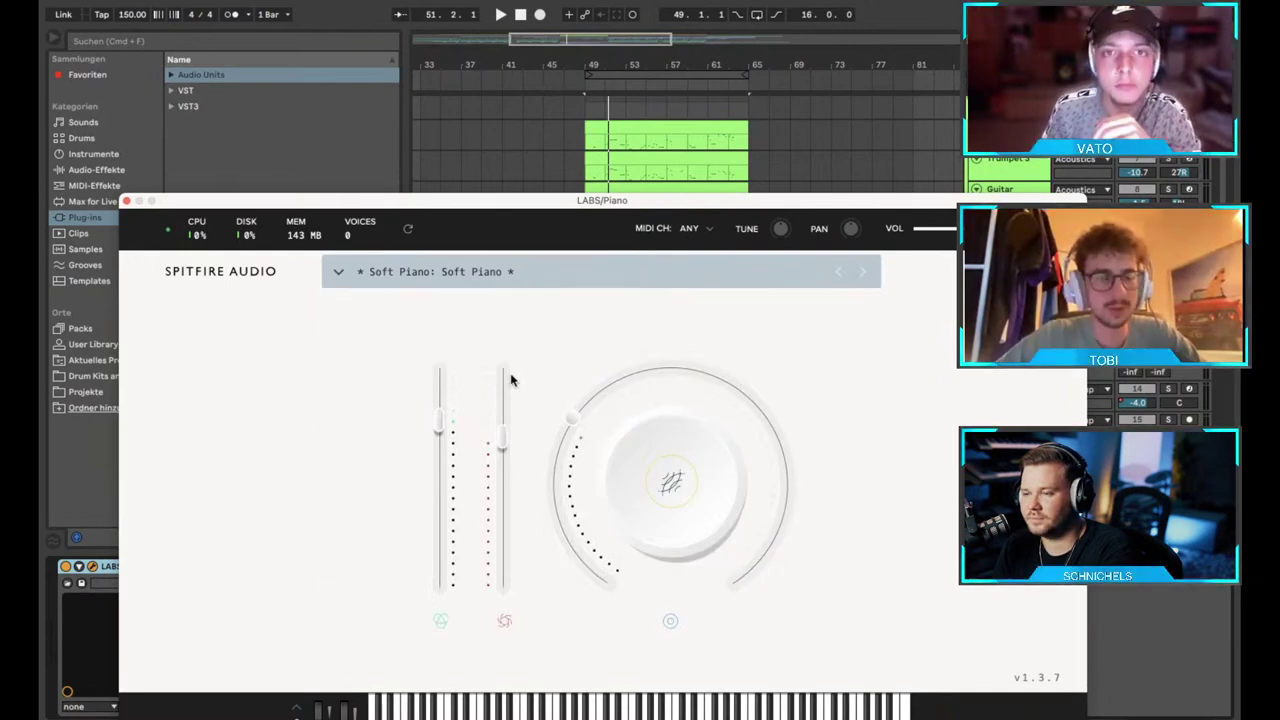
mouse_move(510, 380)
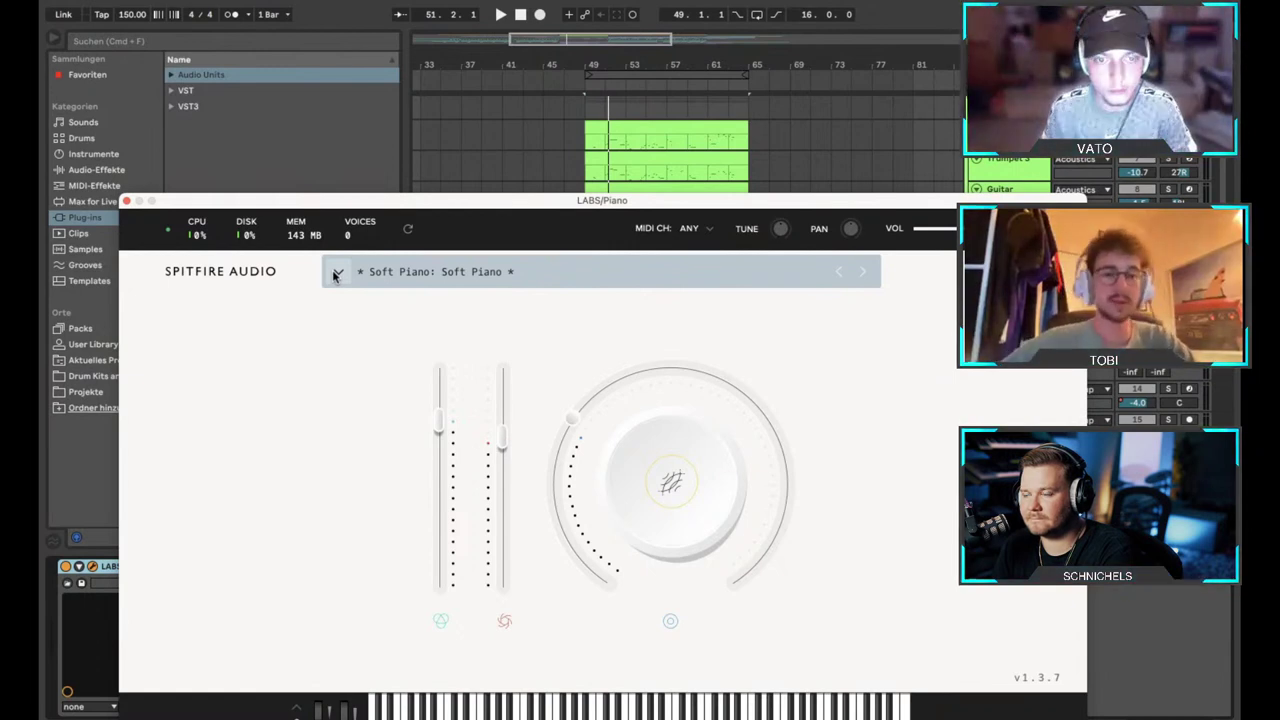
Close the LABS instrument and load Native Instruments' Kontakt from the Audio Units plug-ins onto a new MIDI track.
click(126, 201)
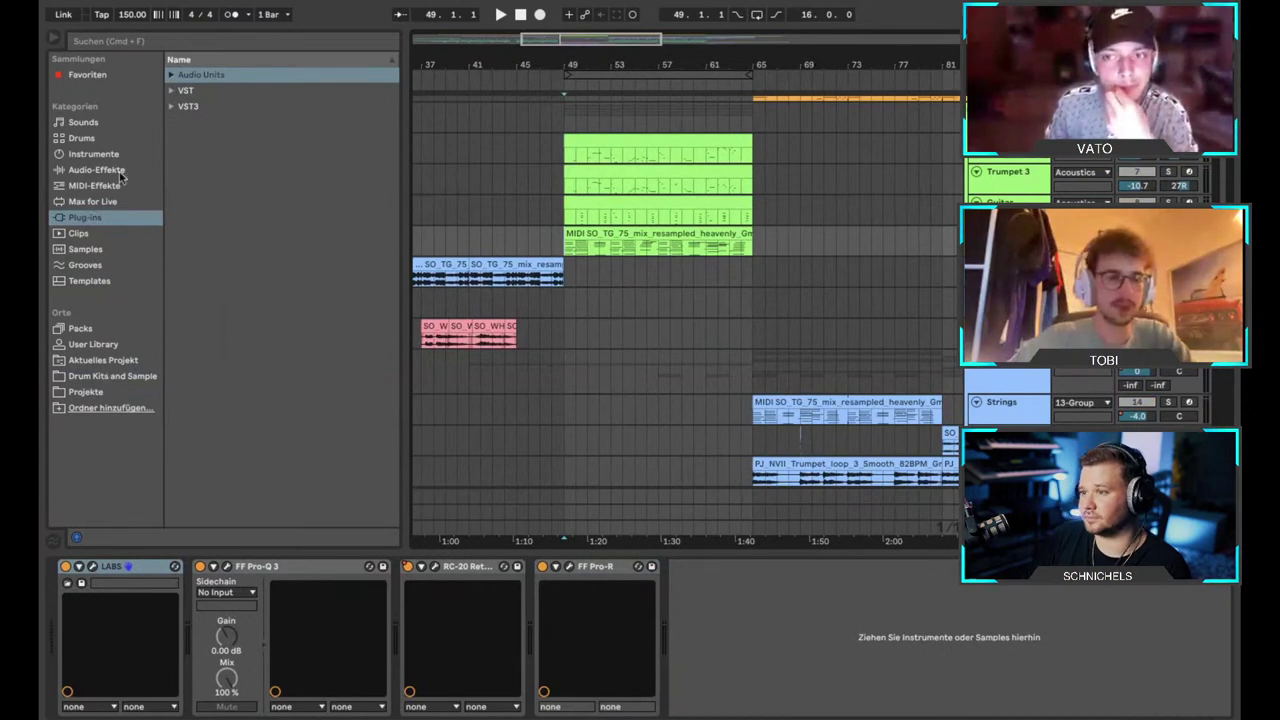
click(172, 76)
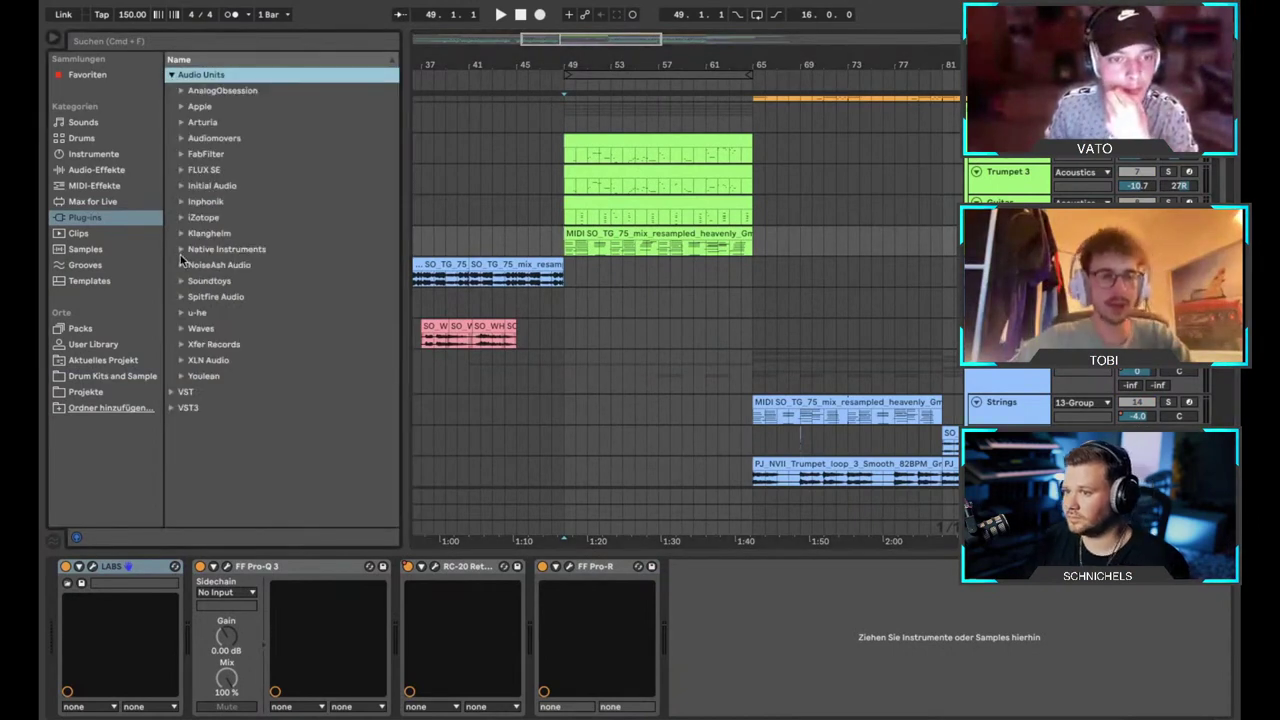
click(181, 250)
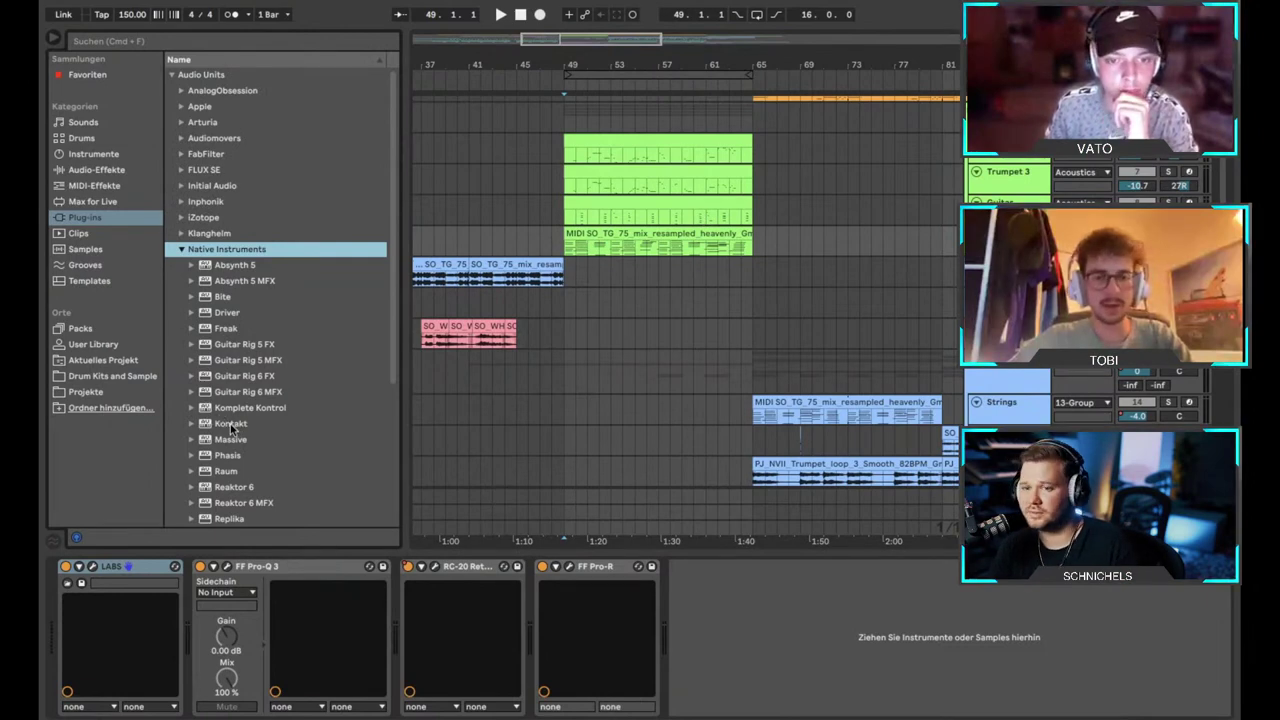
scroll(690, 315, down, 3)
scroll(690, 315, down, 10)
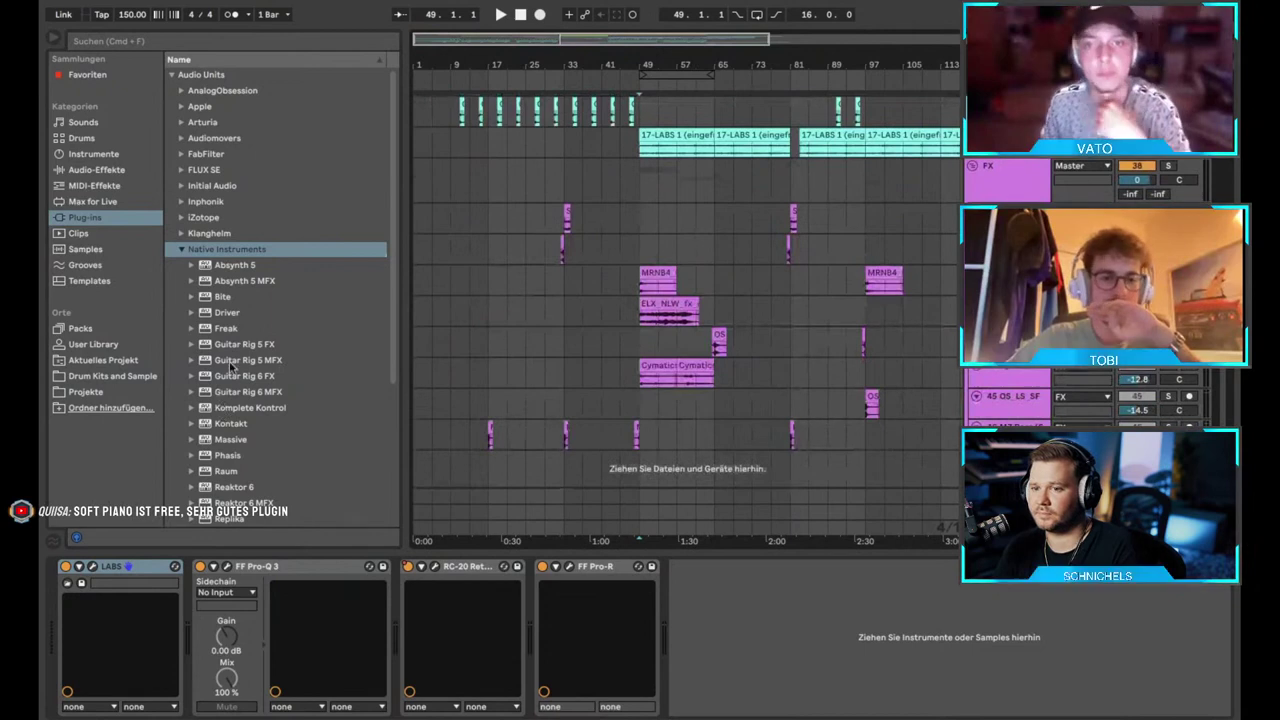
drag(231, 428, 310, 446)
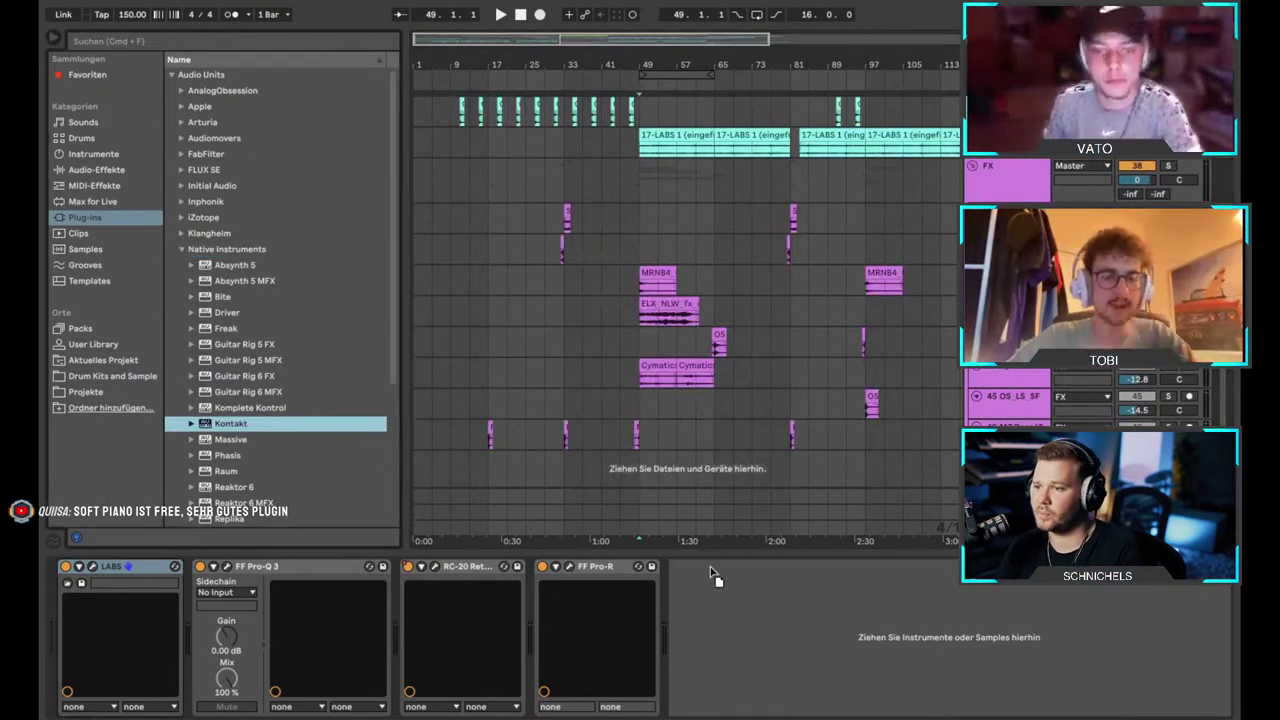
drag(655, 535, 652, 467)
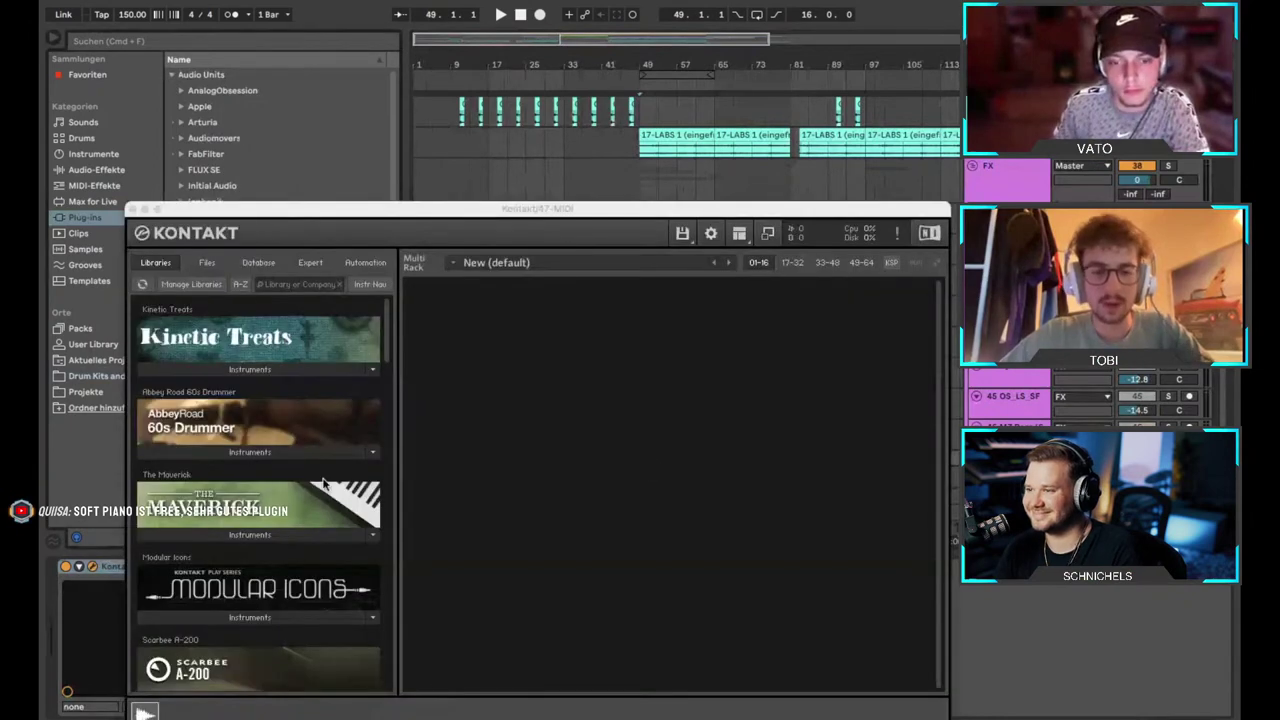
Look through Kontakt's installed libraries down to The Gentleman, close its window and undo adding the Kontakt track.
scroll(385, 398, down, 5)
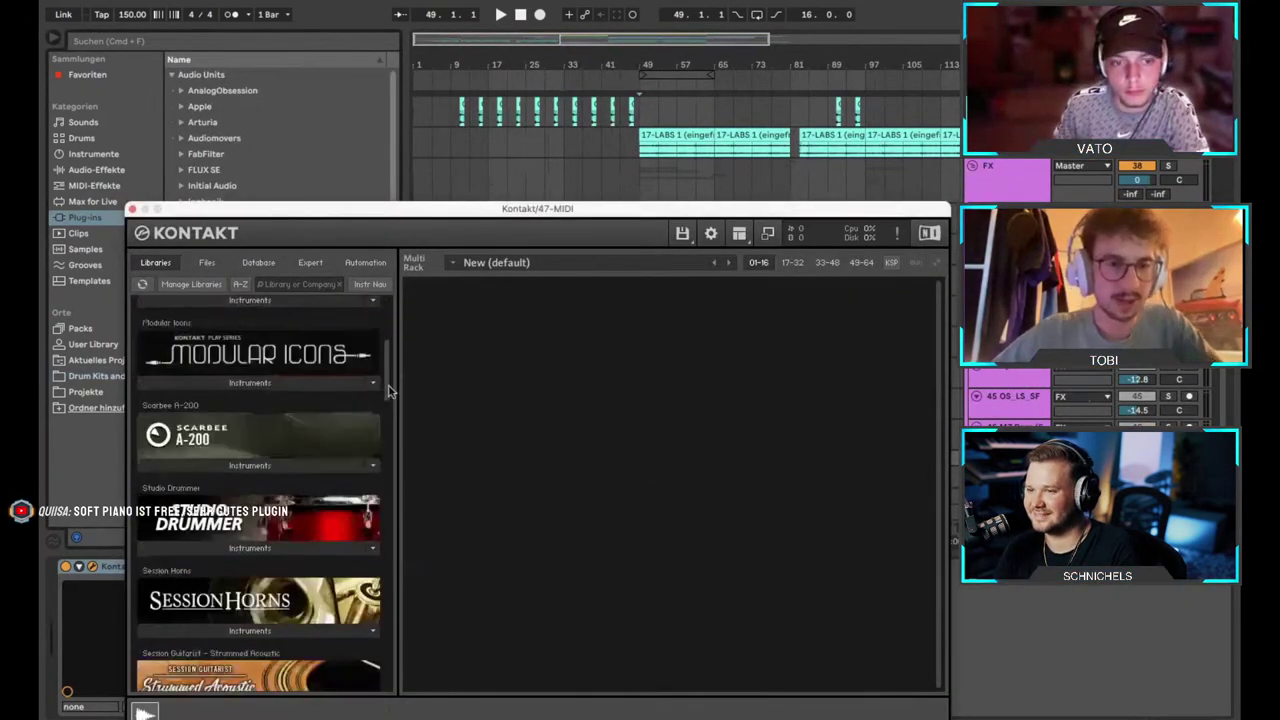
scroll(390, 392, down, 11)
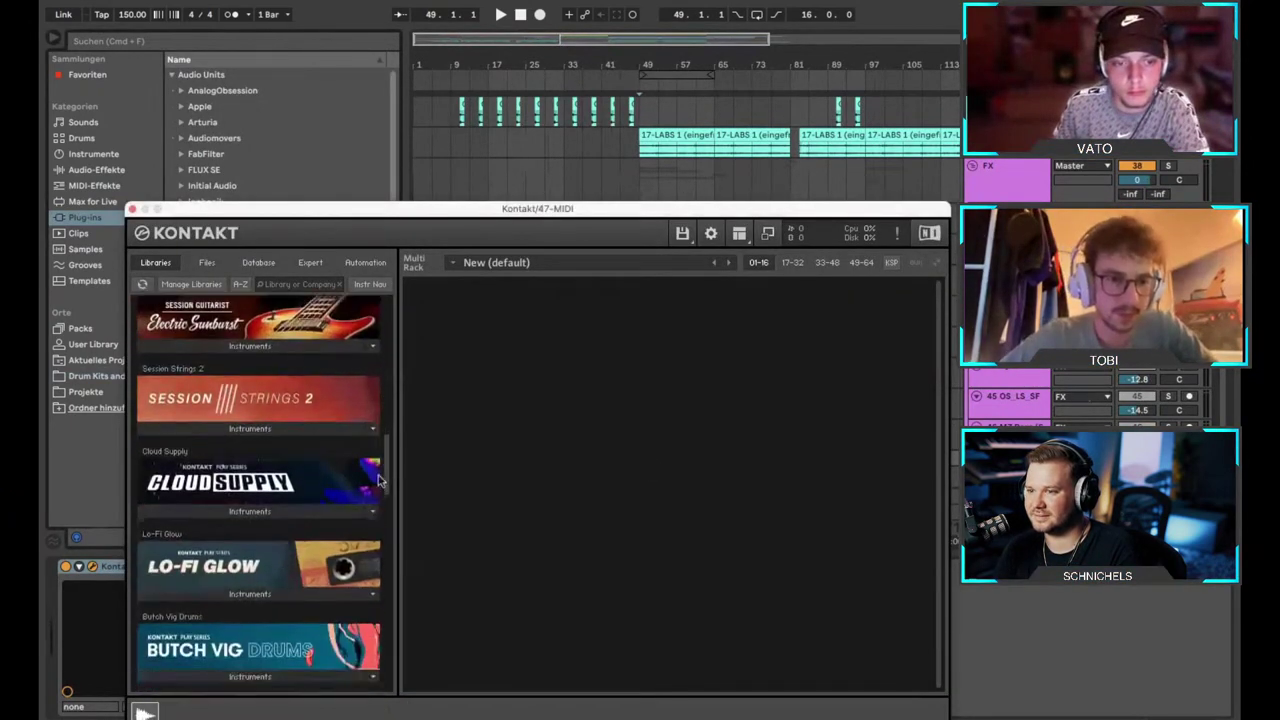
scroll(378, 481, down, 12)
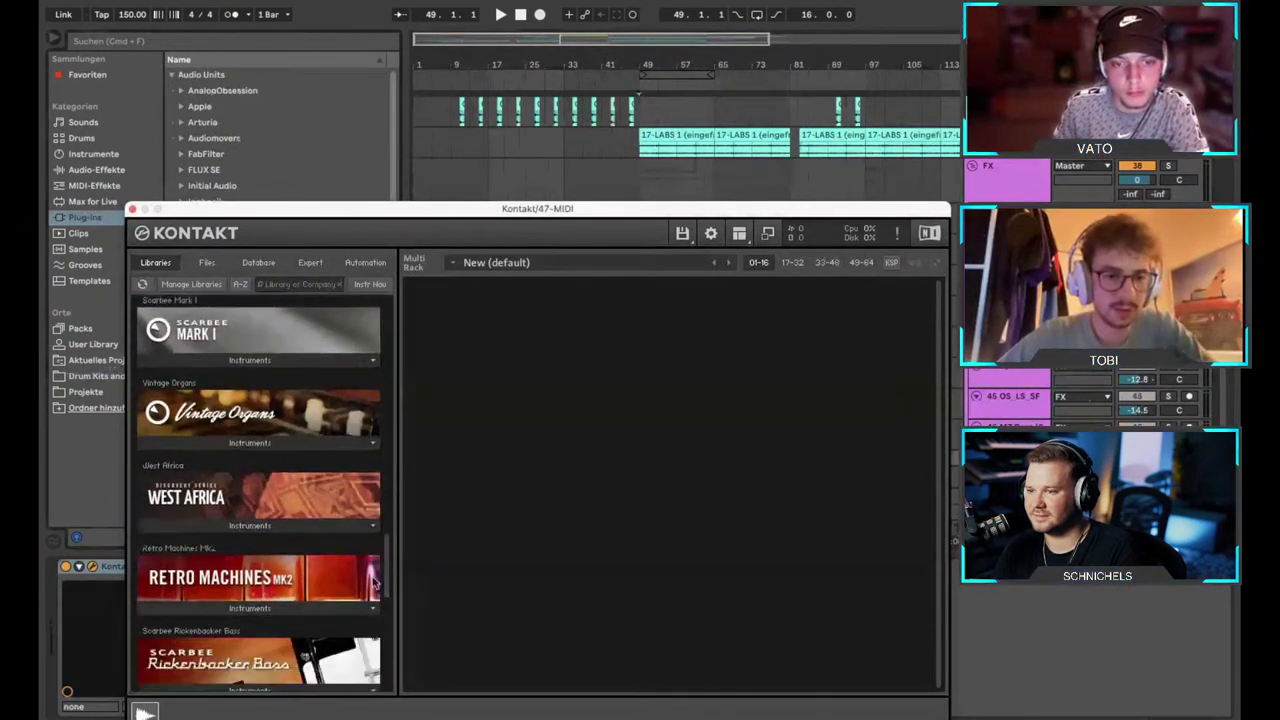
scroll(373, 600, down, 5)
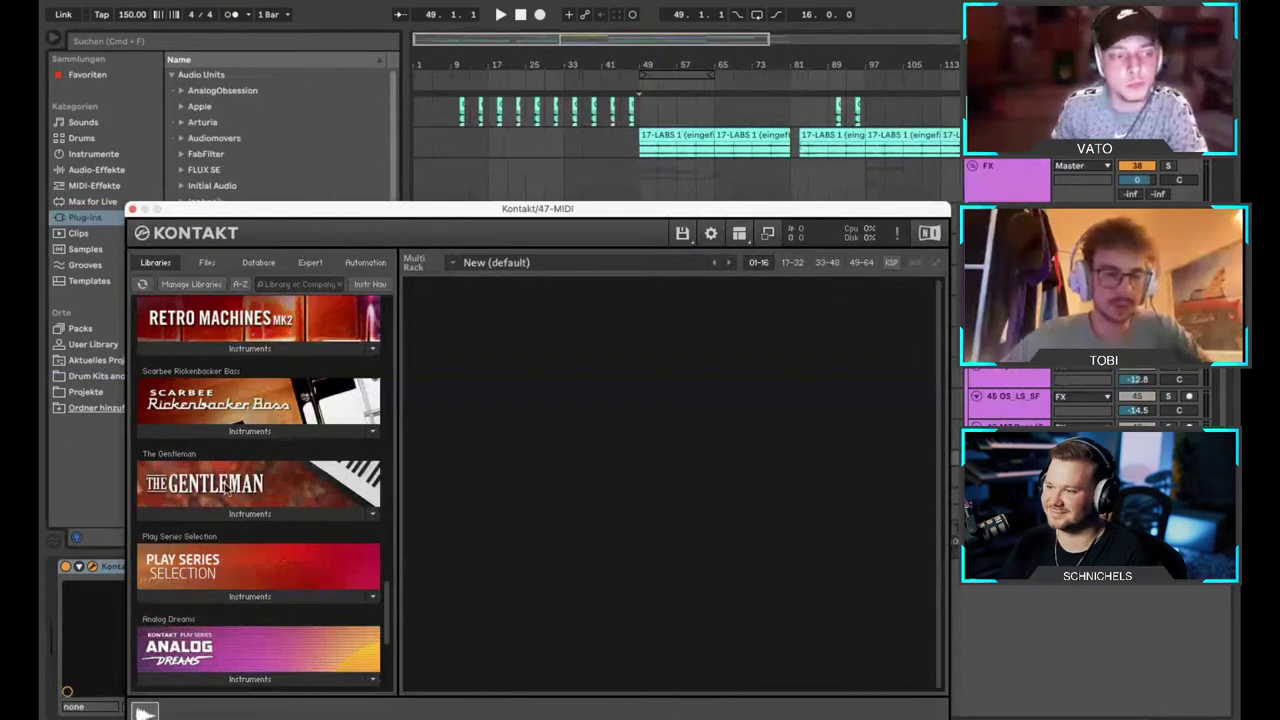
click(132, 210)
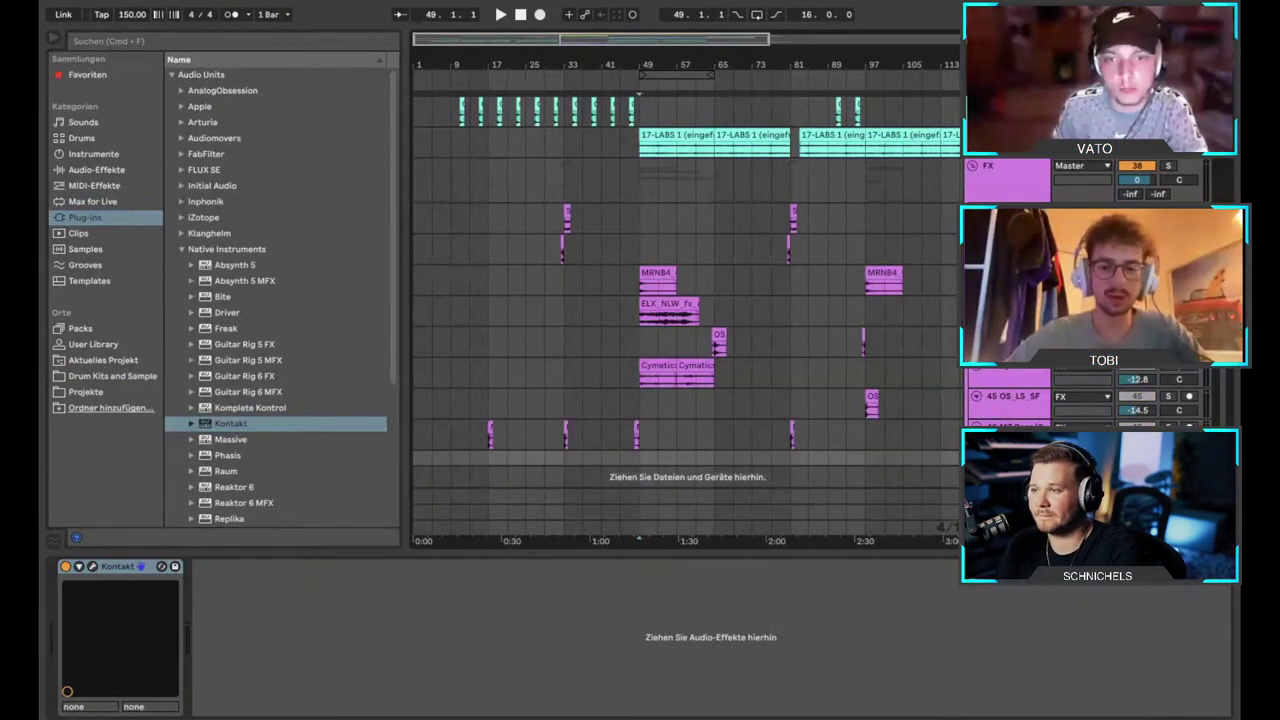
key(super+z)
Return to the acoustic tracks, open the Piano track's MIDI clip in the note editor and play from bar 49.
scroll(640, 353, up, 10)
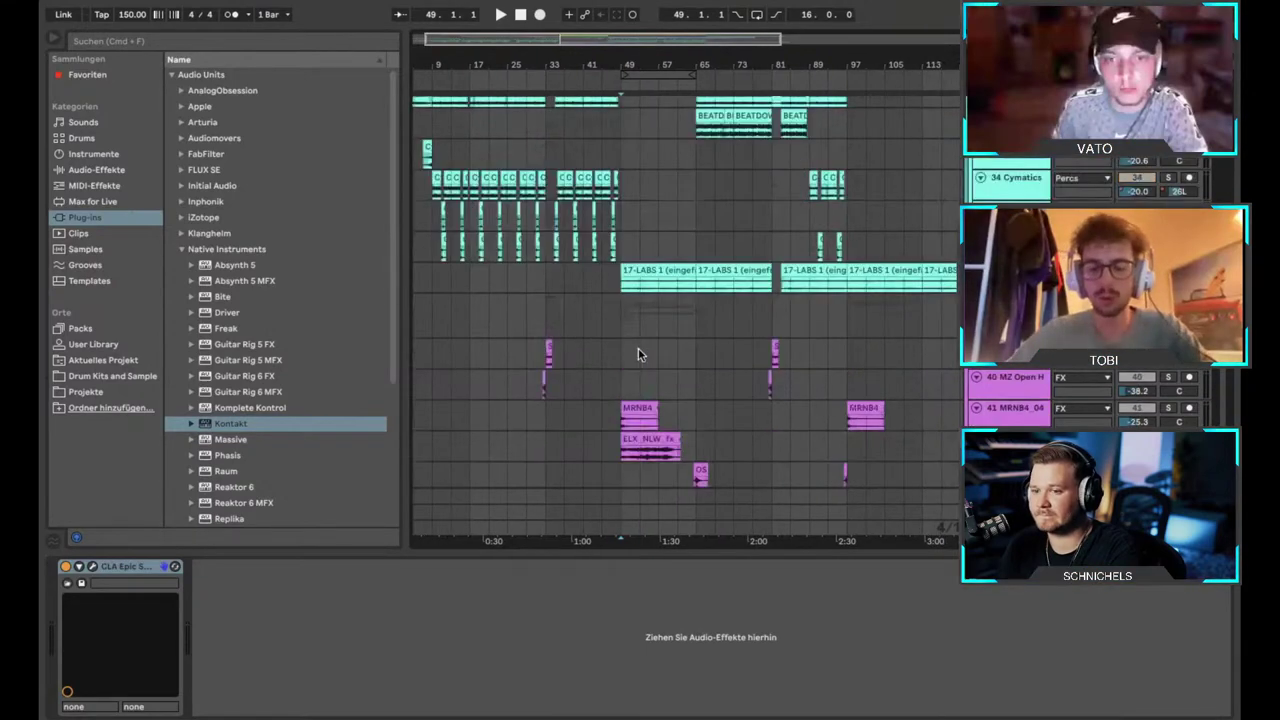
scroll(638, 354, up, 3)
scroll(600, 249, up, 5)
scroll(600, 249, up, 3)
scroll(600, 249, right, 2)
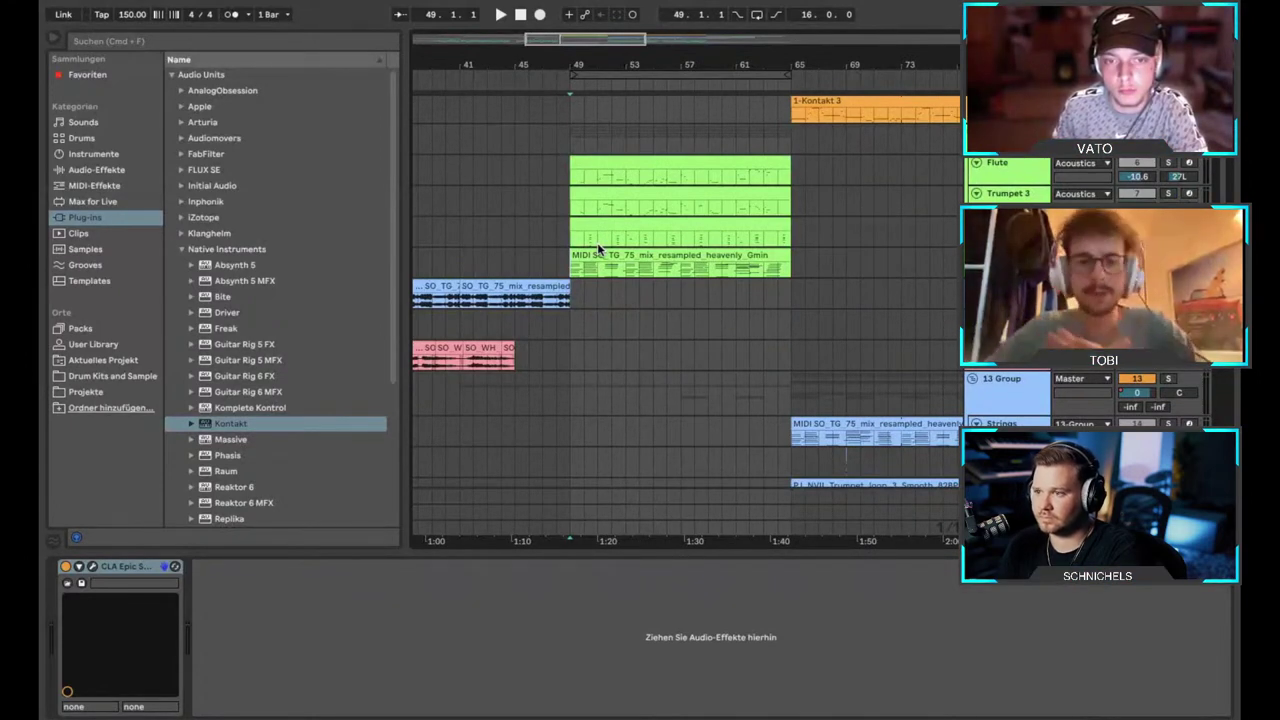
scroll(598, 249, up, 3)
double_click(595, 253)
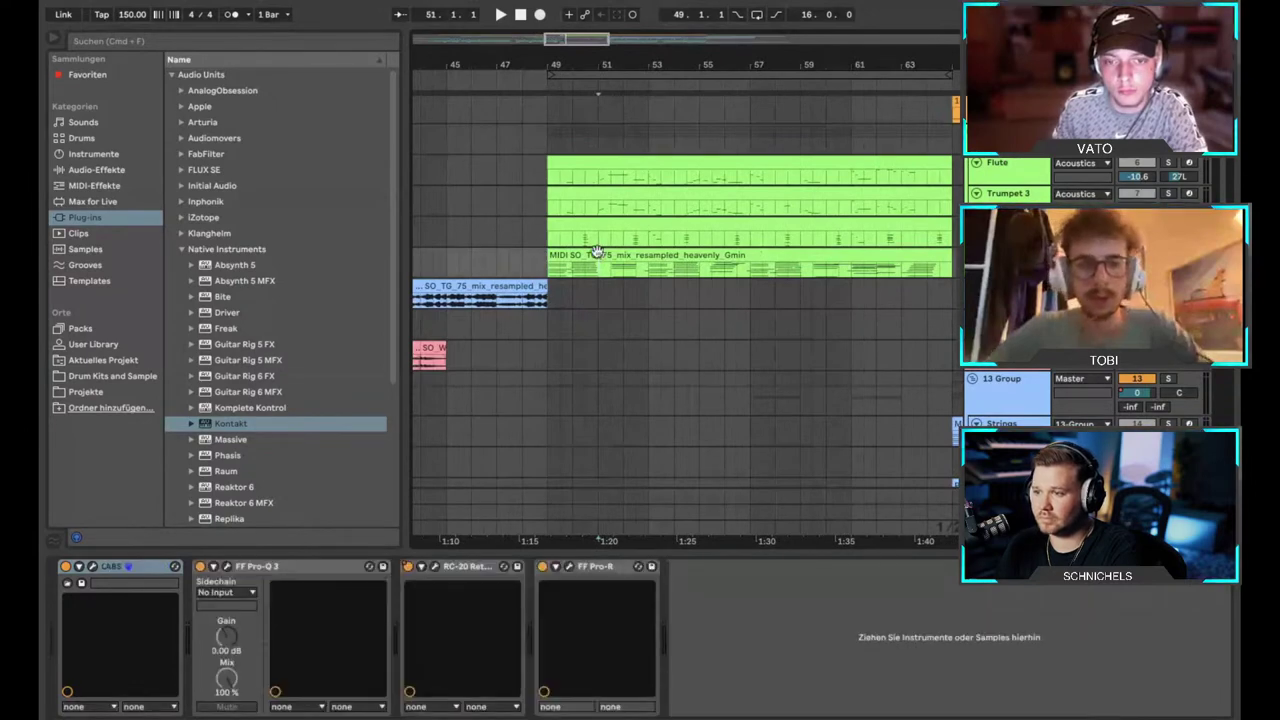
key(space)
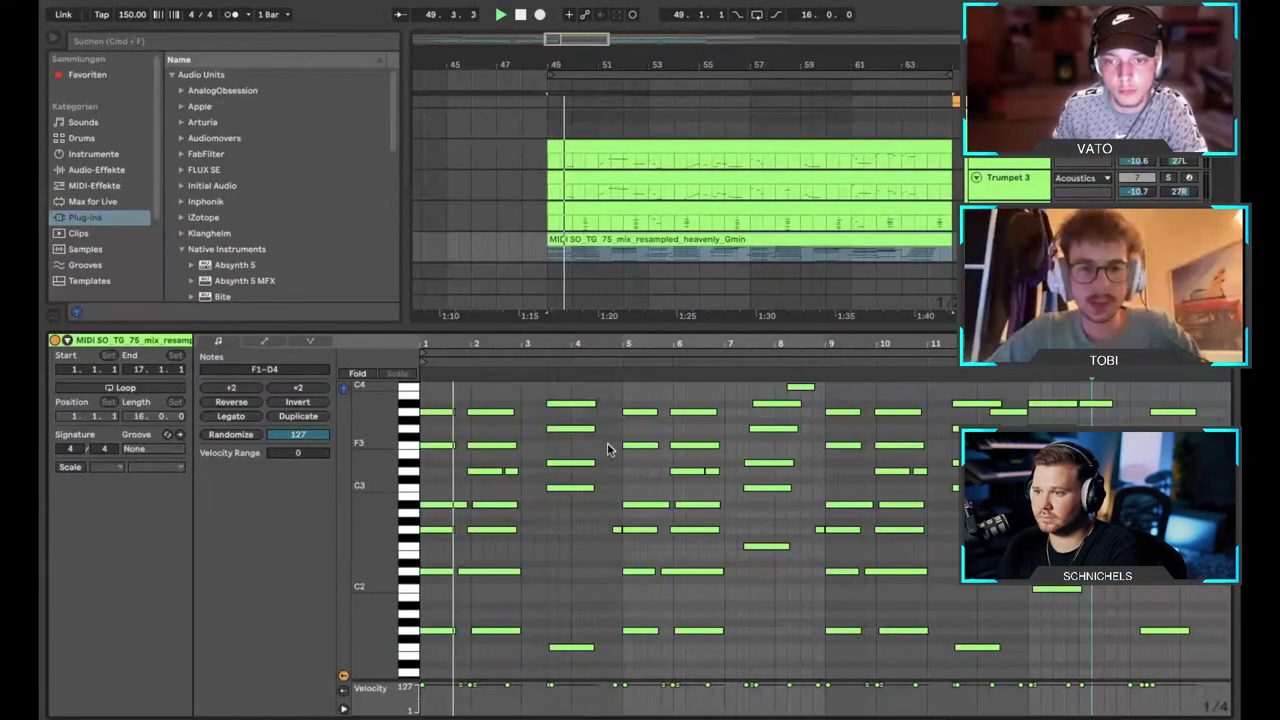
Solo the Trumpet 3 track during playback and hide the note editor.
scroll(650, 506, up, 2)
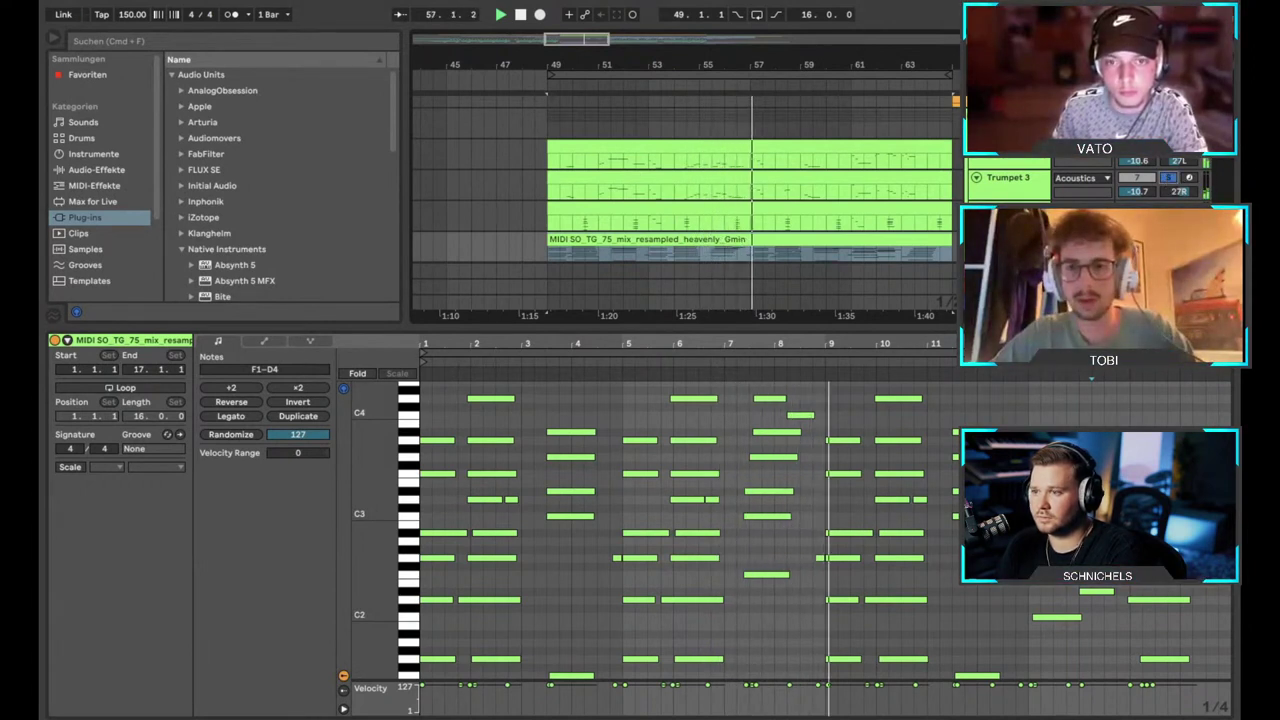
click(1168, 178)
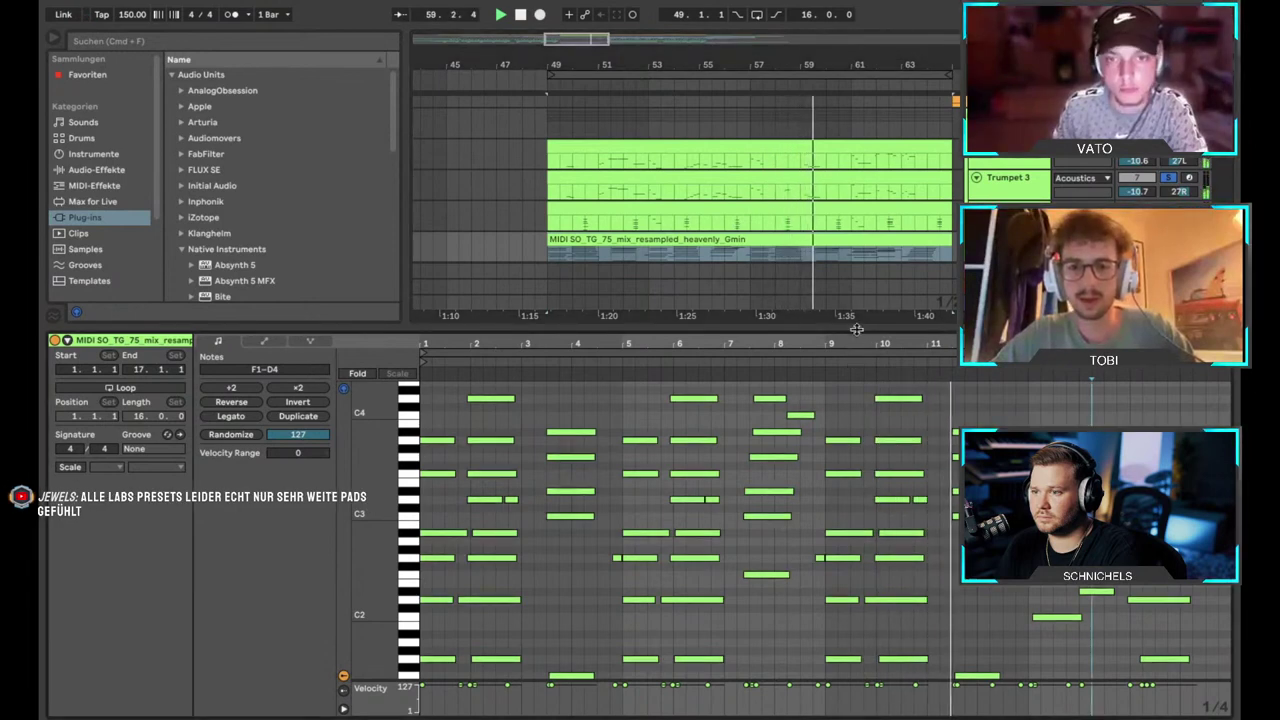
key(alt+super+l)
Examine the drum, percussion and FX tracks around bars 49 to 65, then return to the acoustic tracks.
scroll(856, 334, up, 2)
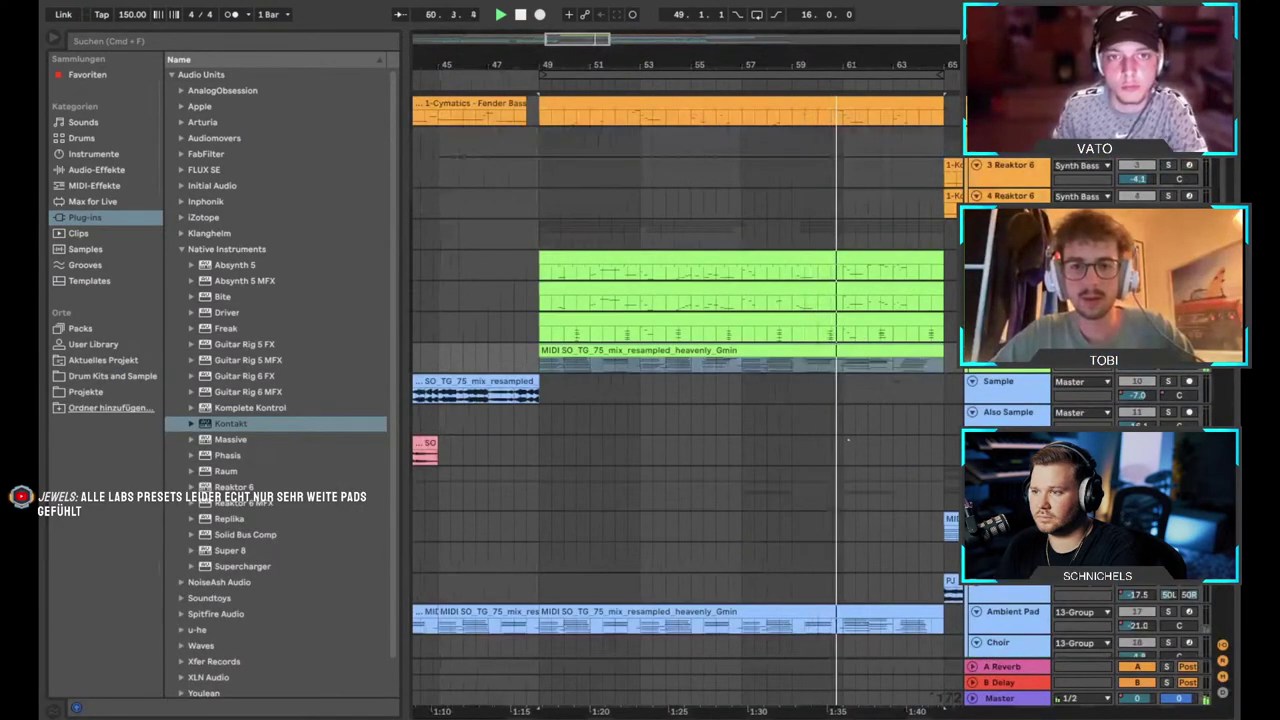
scroll(734, 288, right, 2)
scroll(734, 288, down, 3)
scroll(734, 288, down, 10)
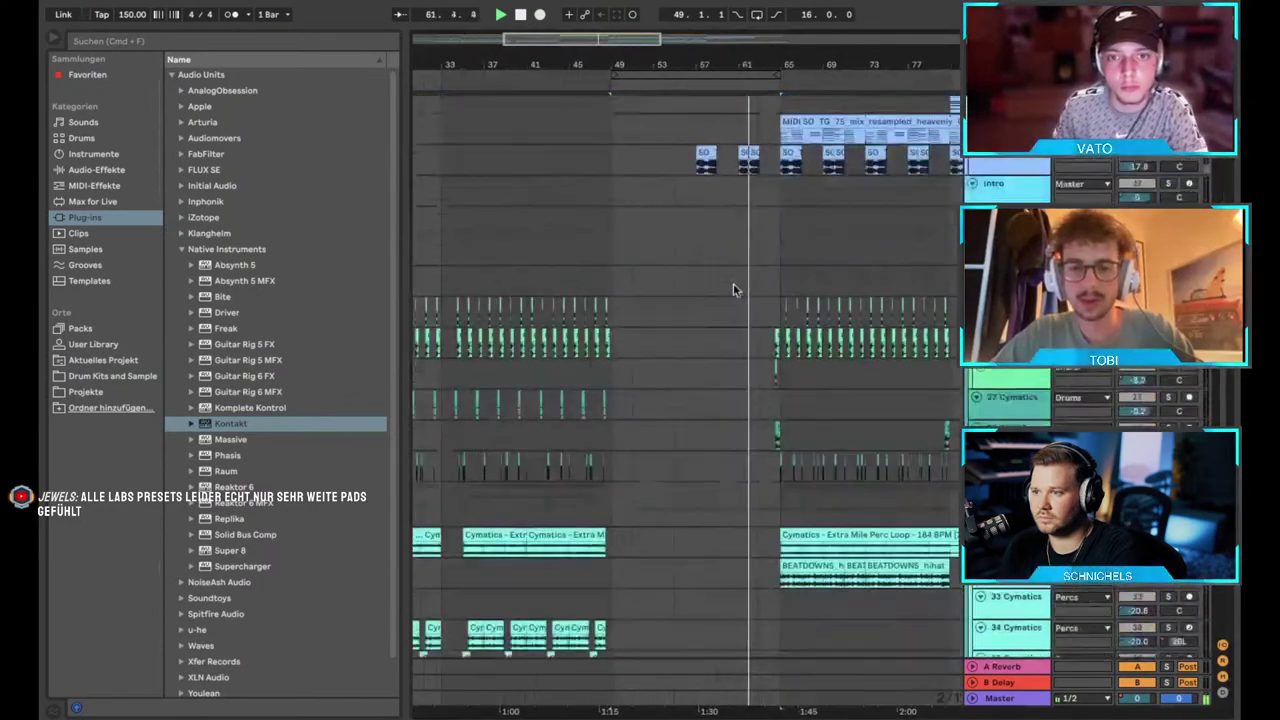
scroll(673, 500, down, 3)
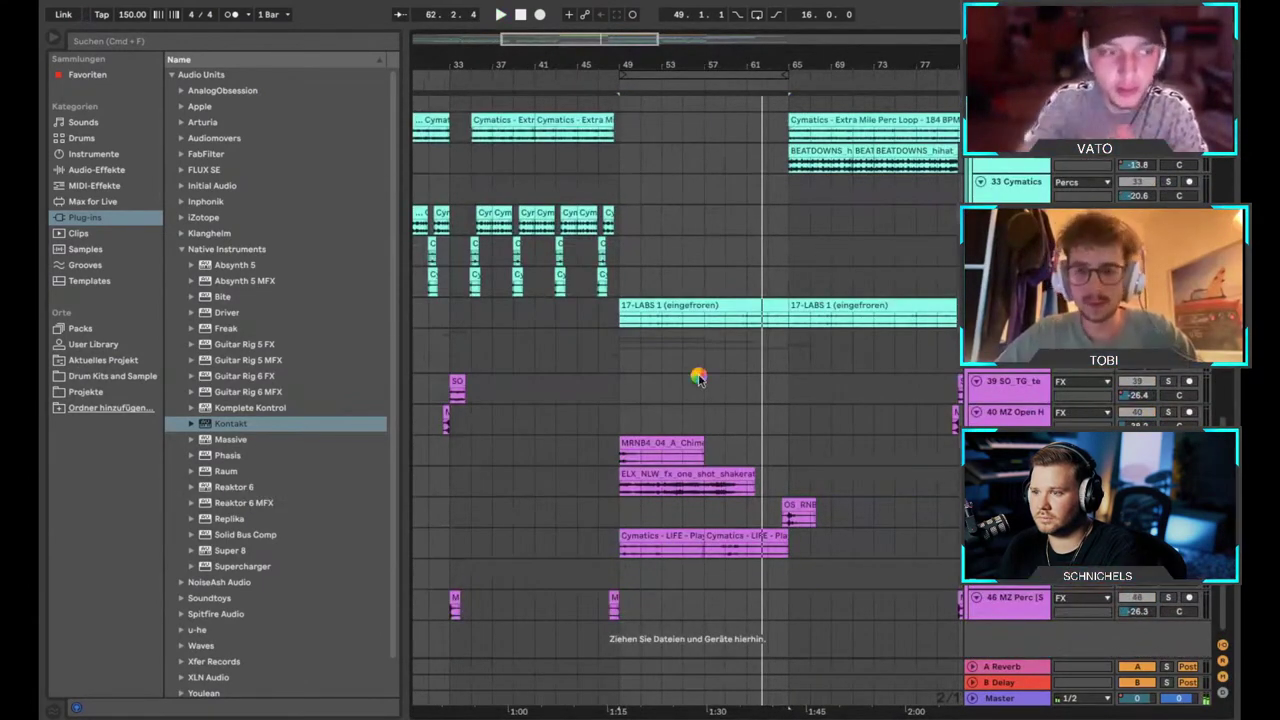
scroll(699, 378, up, 10)
scroll(699, 378, up, 10)
key(plus)
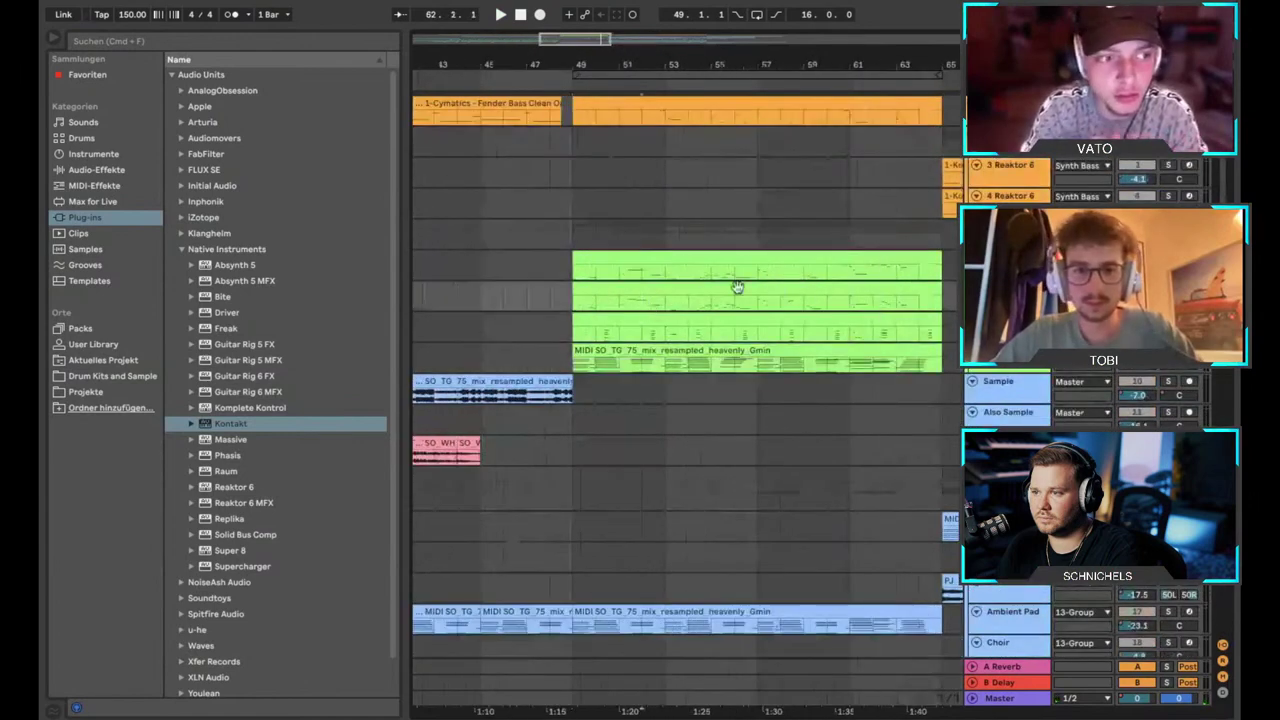
Show the Trumpet 3 track's devices, open its Kontakt instrument and check the Kinetic Treats library's instruments.
key(shift+Tab)
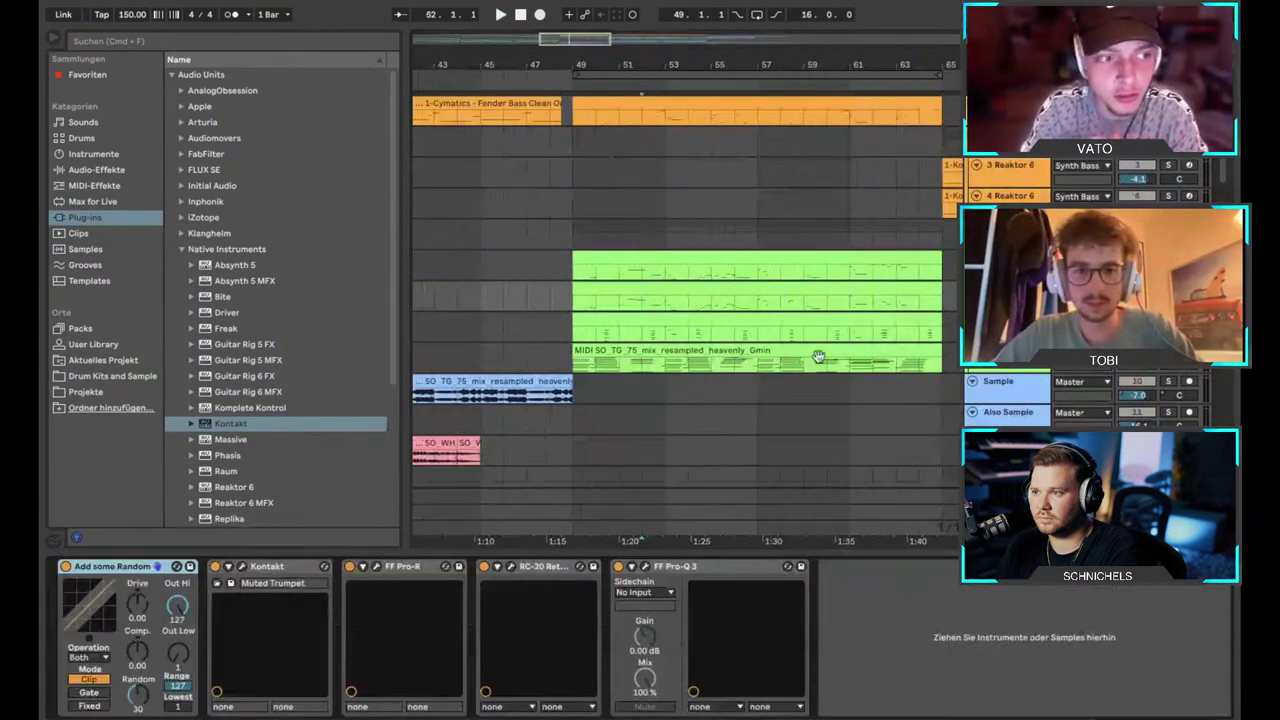
click(241, 567)
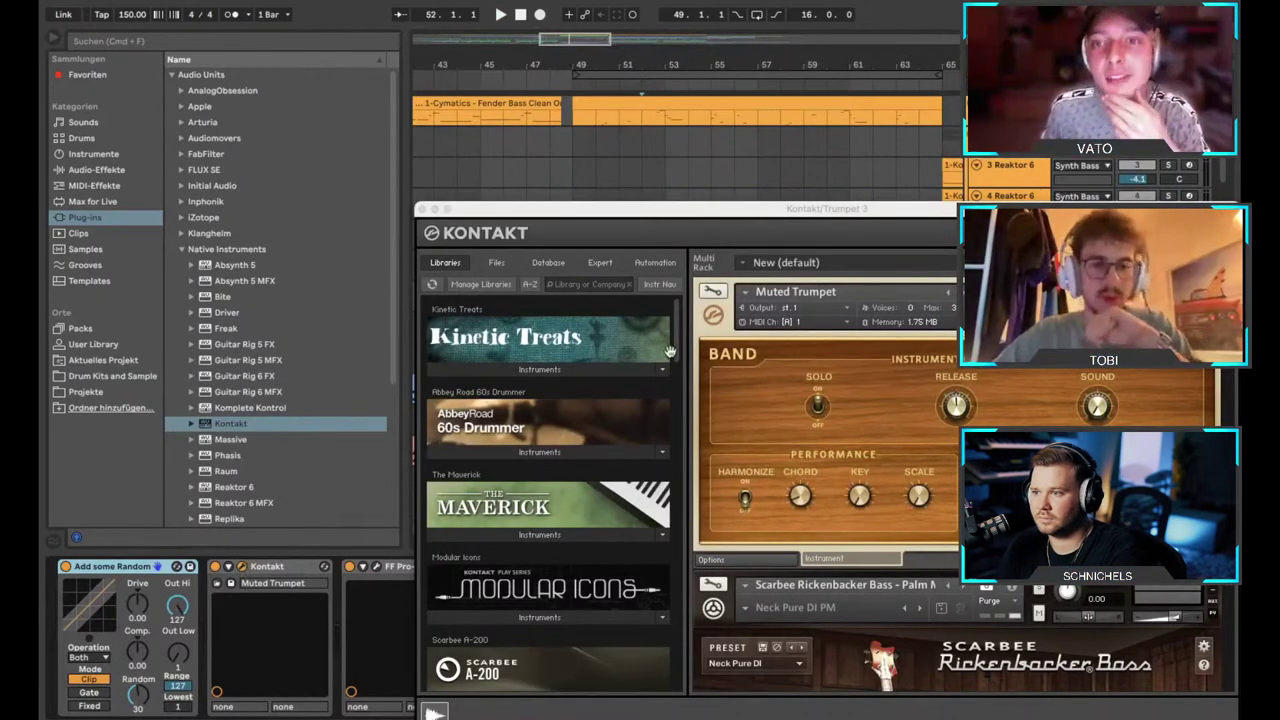
drag(676, 346, 682, 320)
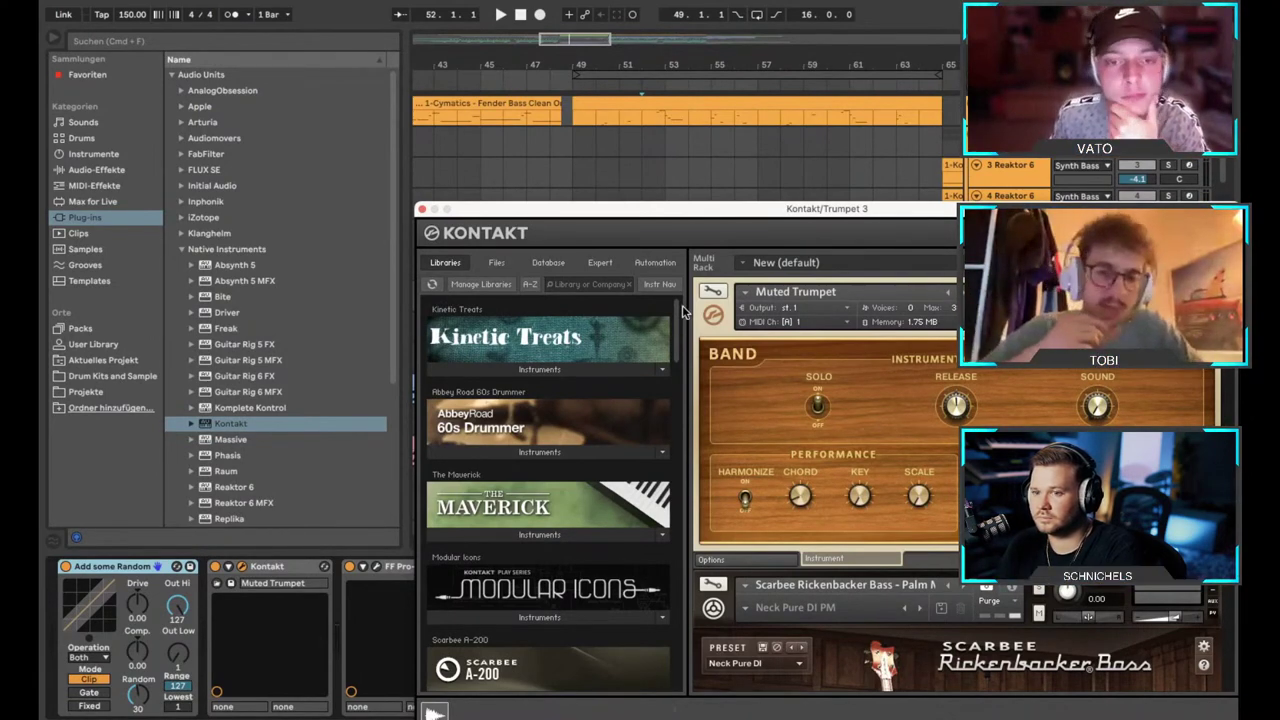
click(539, 370)
click(542, 368)
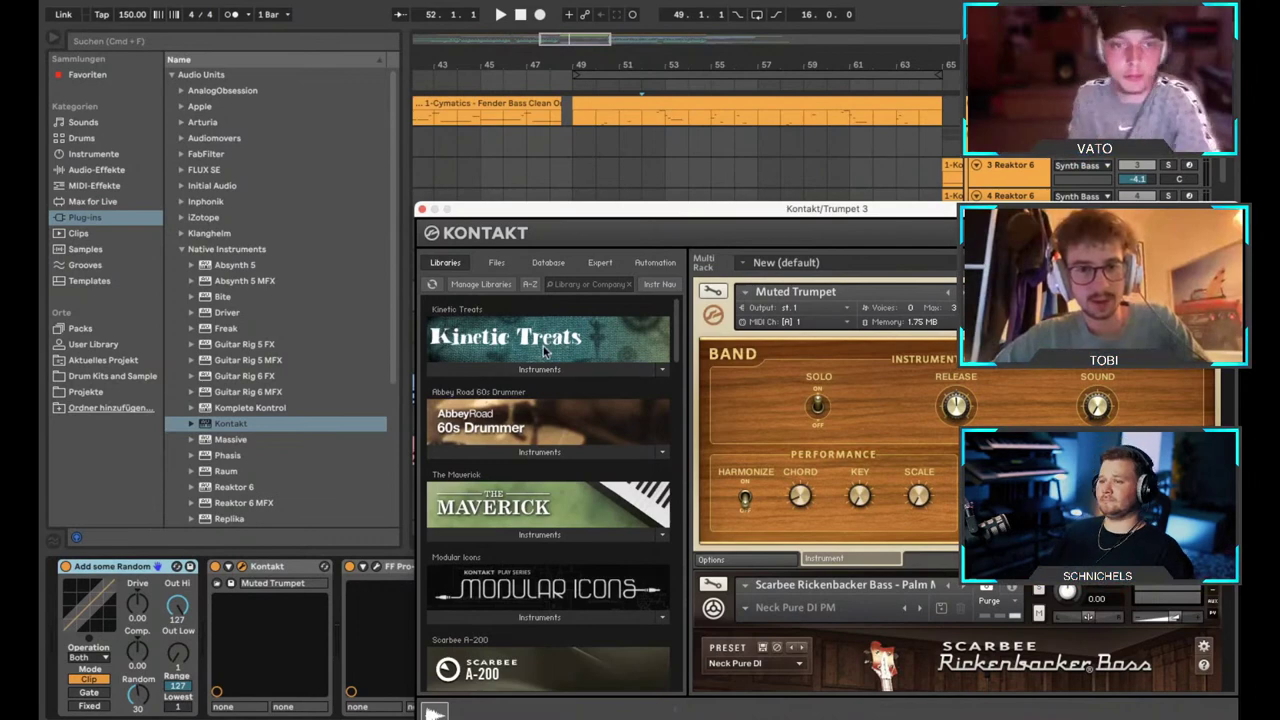
Find the Kontakt Factory Selection library, view its Band instruments and folder list, and close the Kontakt window.
scroll(544, 349, down, 2)
scroll(544, 349, up, 2)
scroll(544, 349, down, 4)
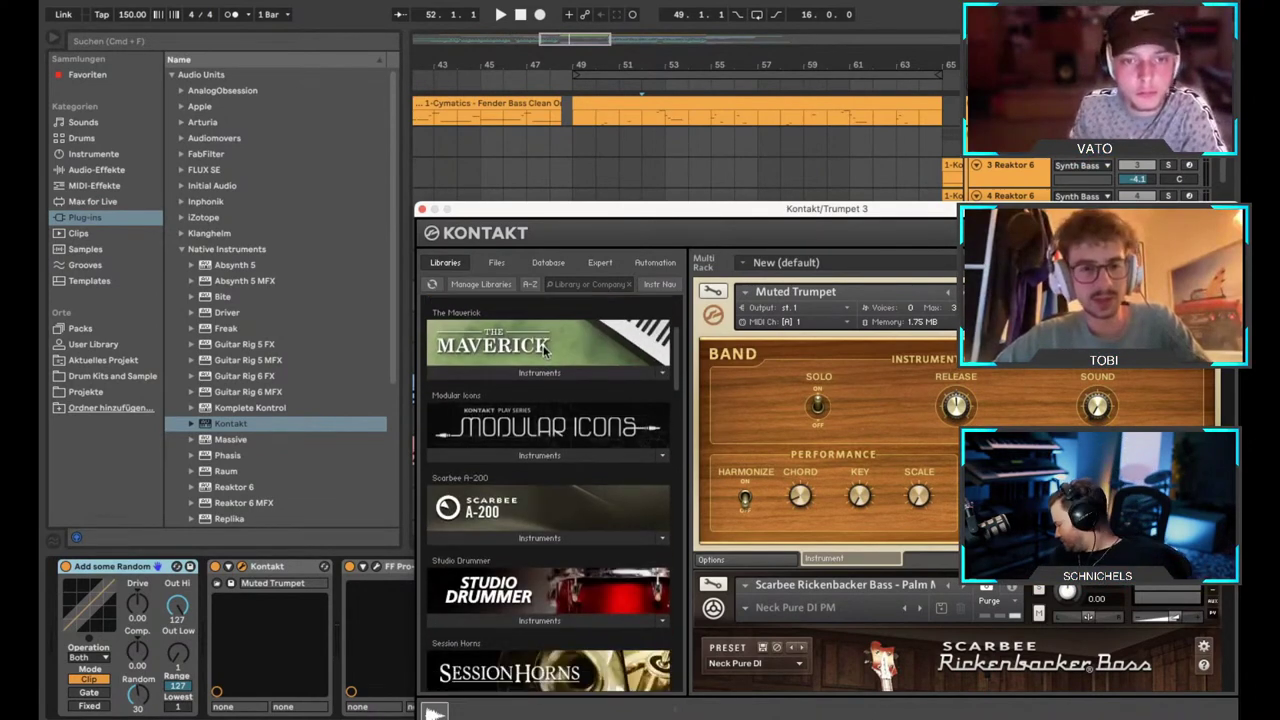
scroll(544, 349, down, 6)
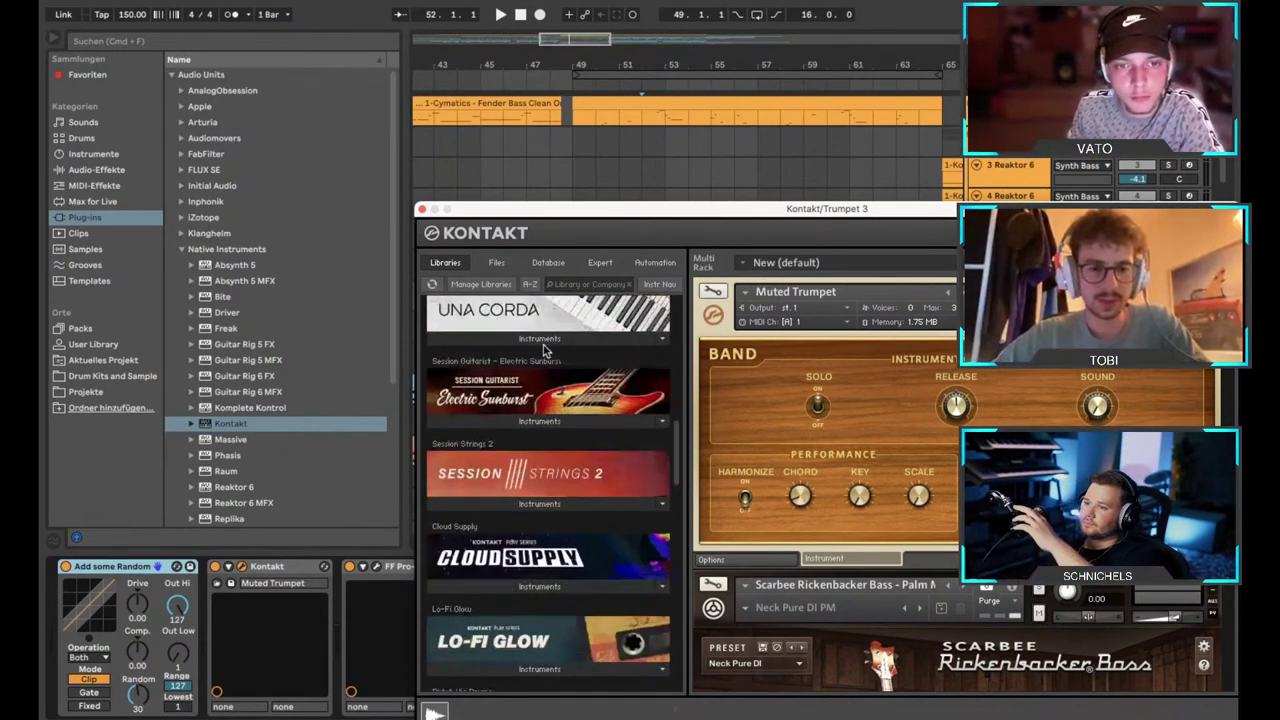
scroll(544, 349, down, 4)
scroll(556, 470, down, 1)
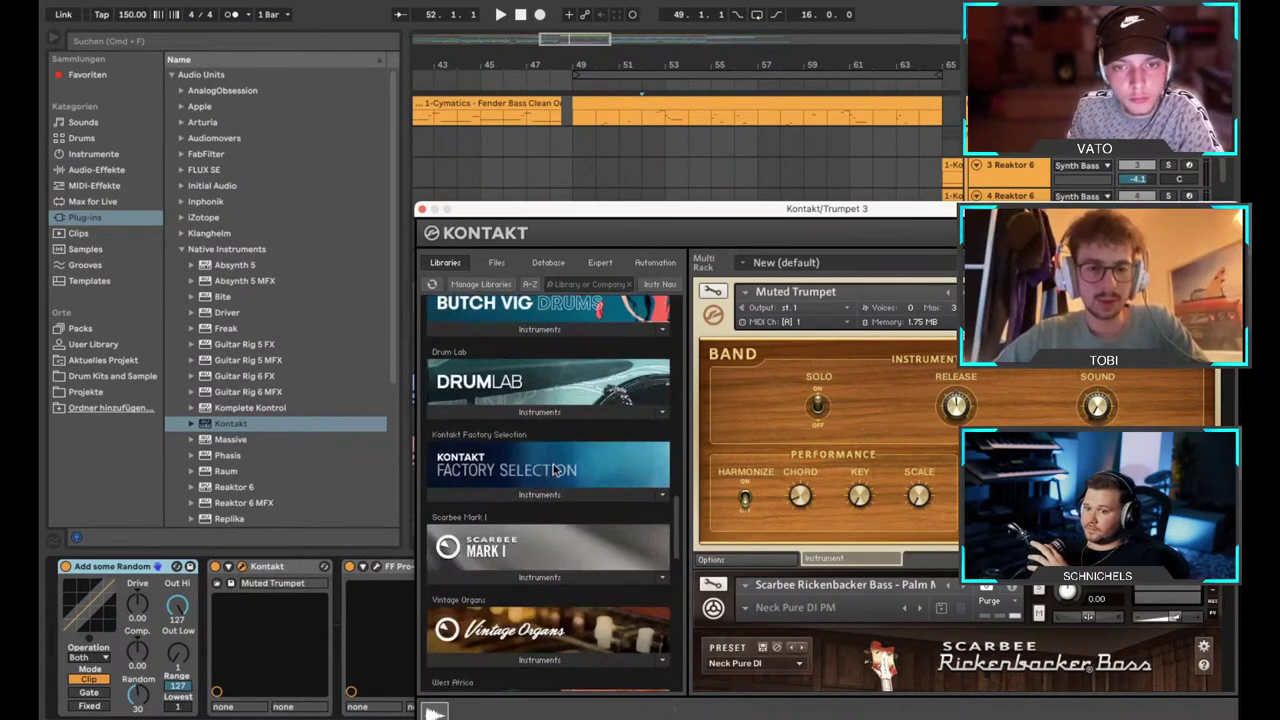
click(497, 491)
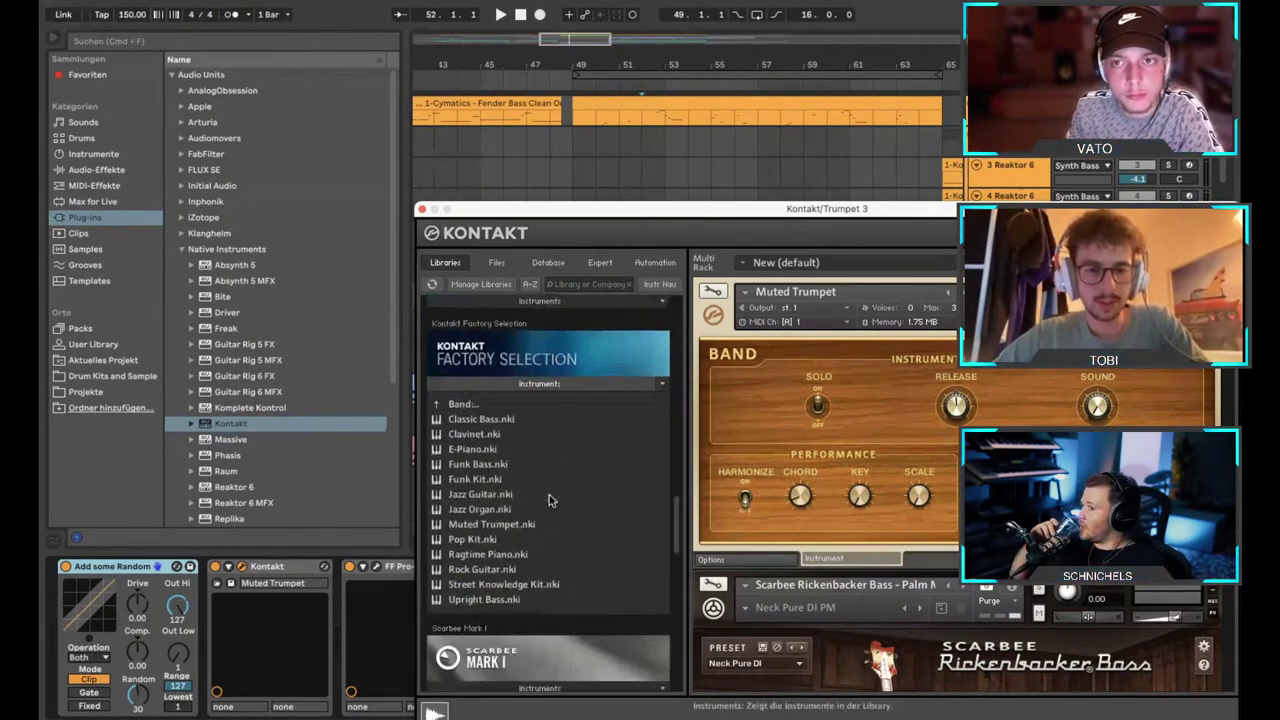
click(462, 396)
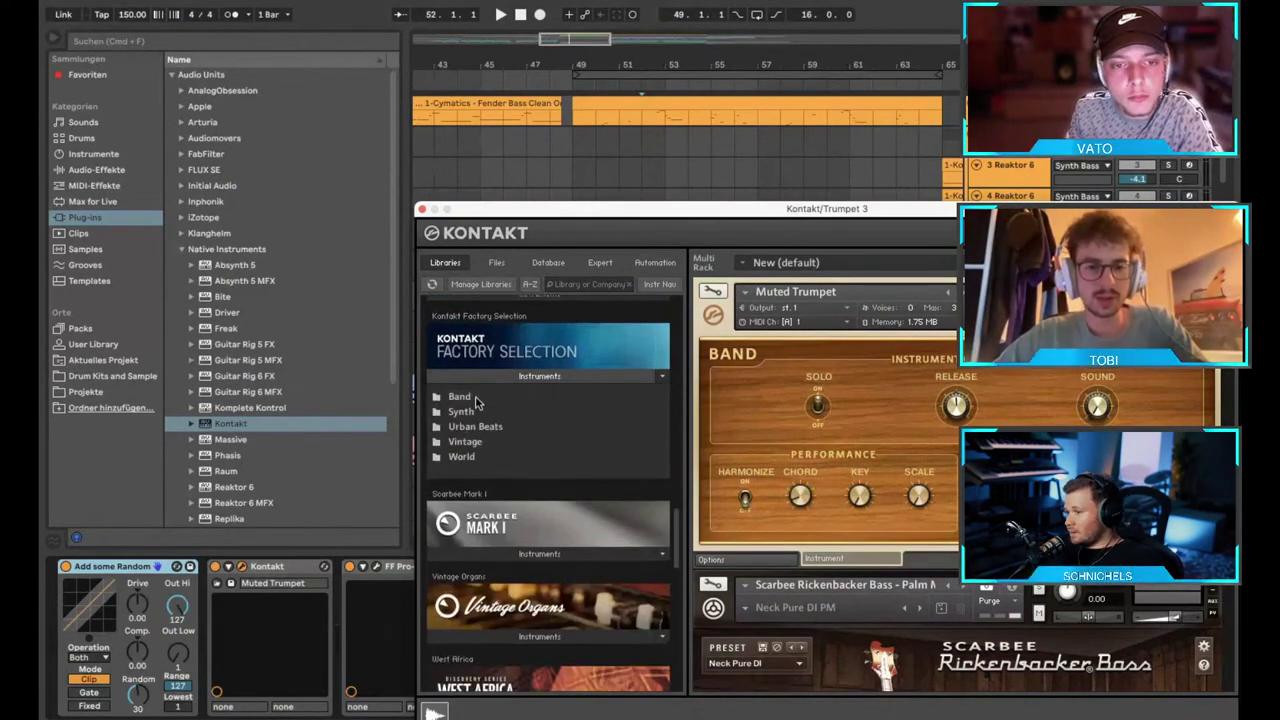
click(421, 209)
Show the device chains of the Acoustics group and the Flute track around bar 49.
click(572, 227)
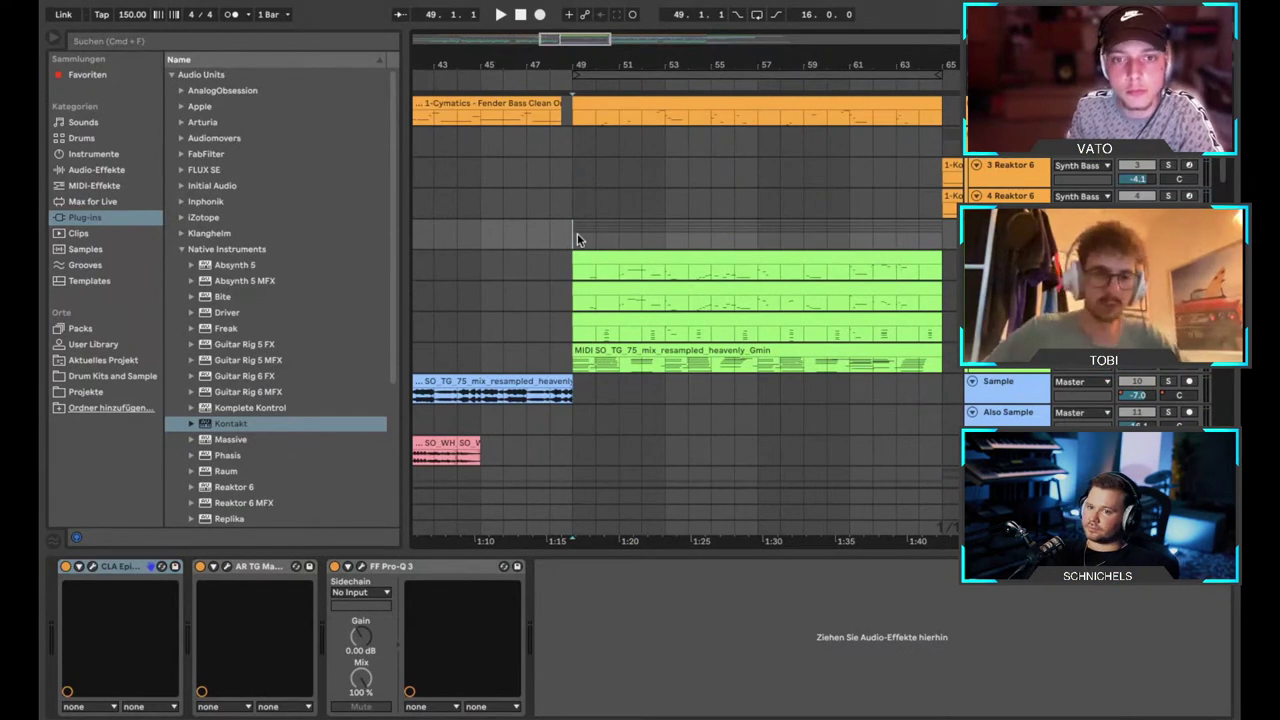
scroll(577, 233, down, 2)
scroll(577, 233, right, 2)
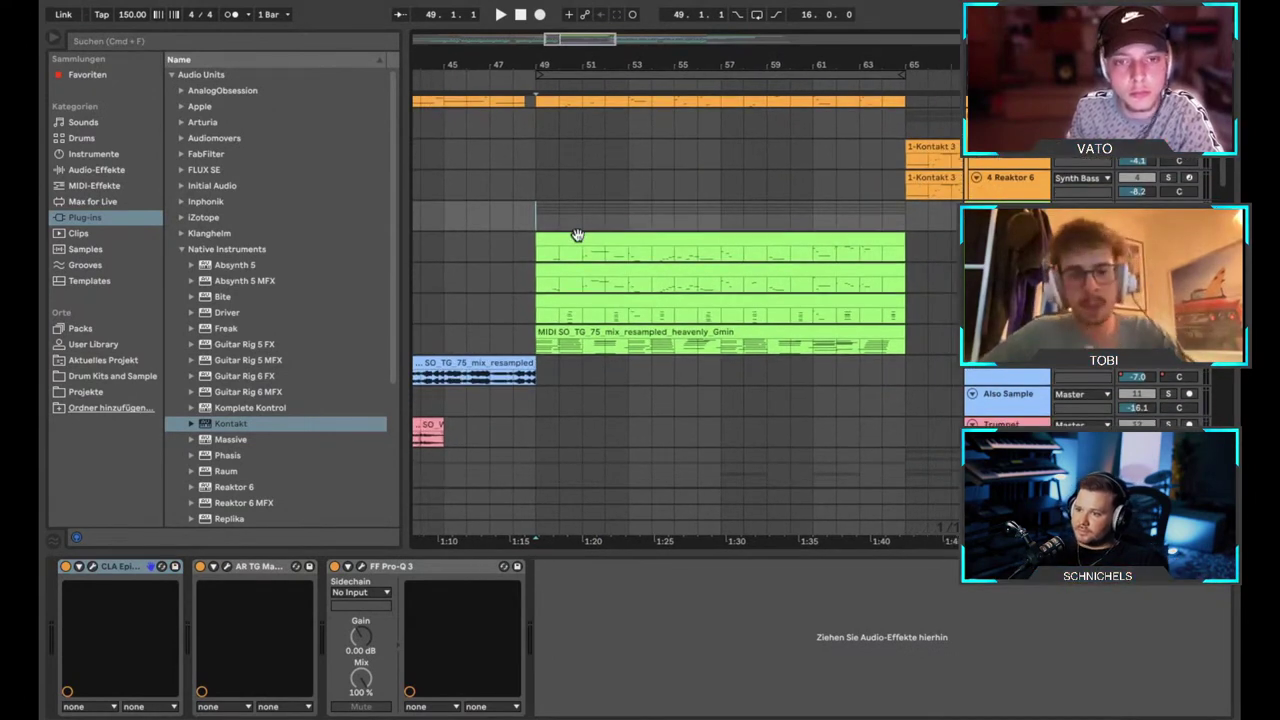
scroll(577, 235, up, 3)
scroll(577, 235, down, 3)
click(577, 235)
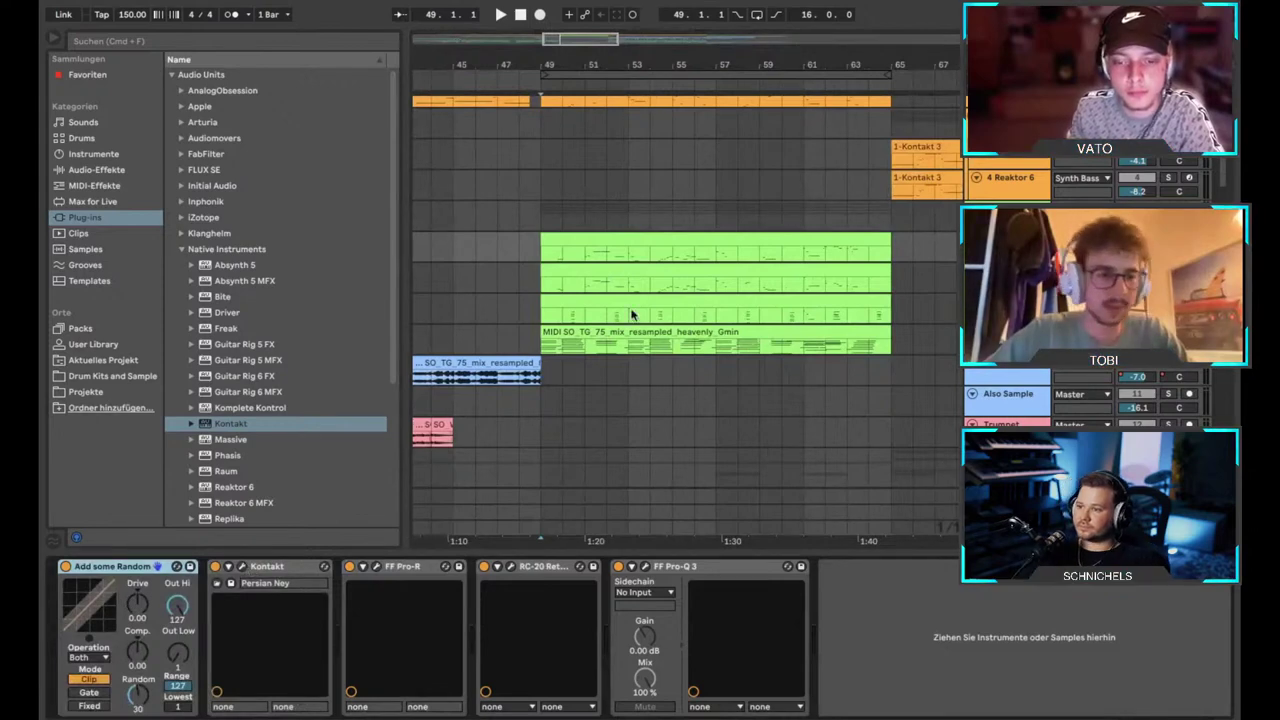
Look over the sample and drum tracks beyond bar 49, then reselect the Acoustics group at bar 49.
scroll(661, 290, down, 3)
scroll(661, 290, right, 2)
scroll(661, 290, down, 8)
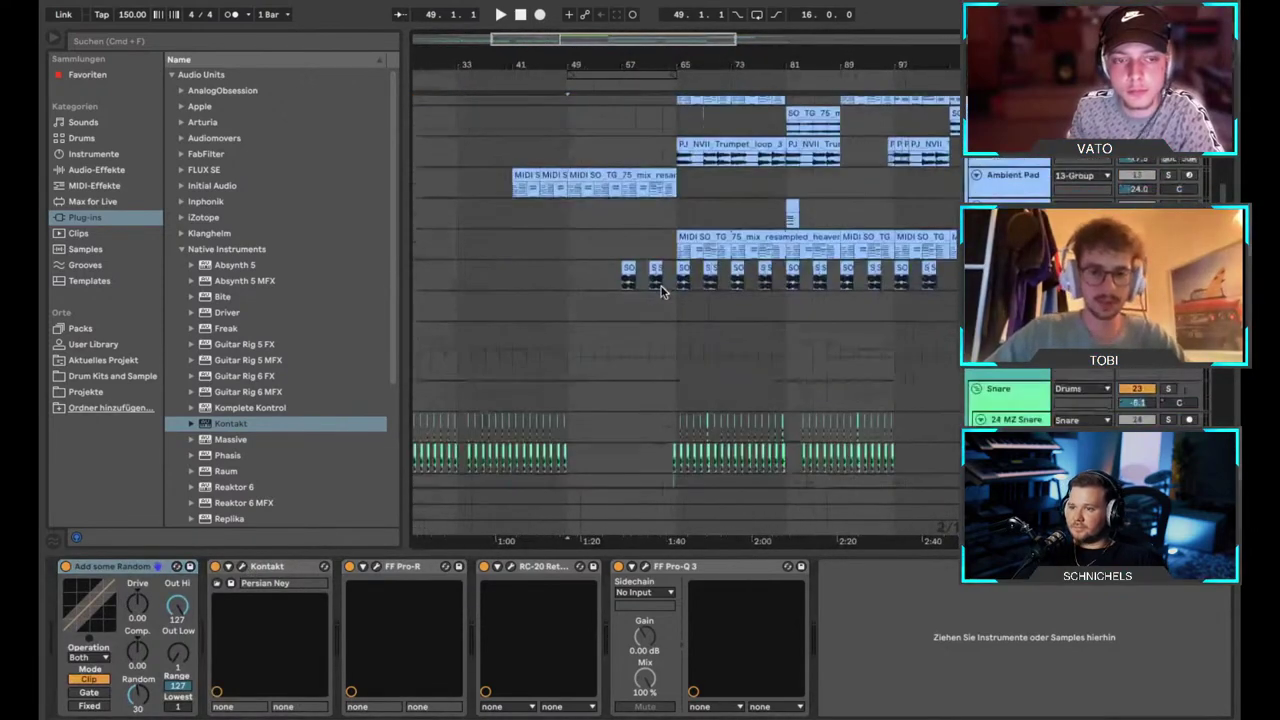
scroll(660, 290, up, 5)
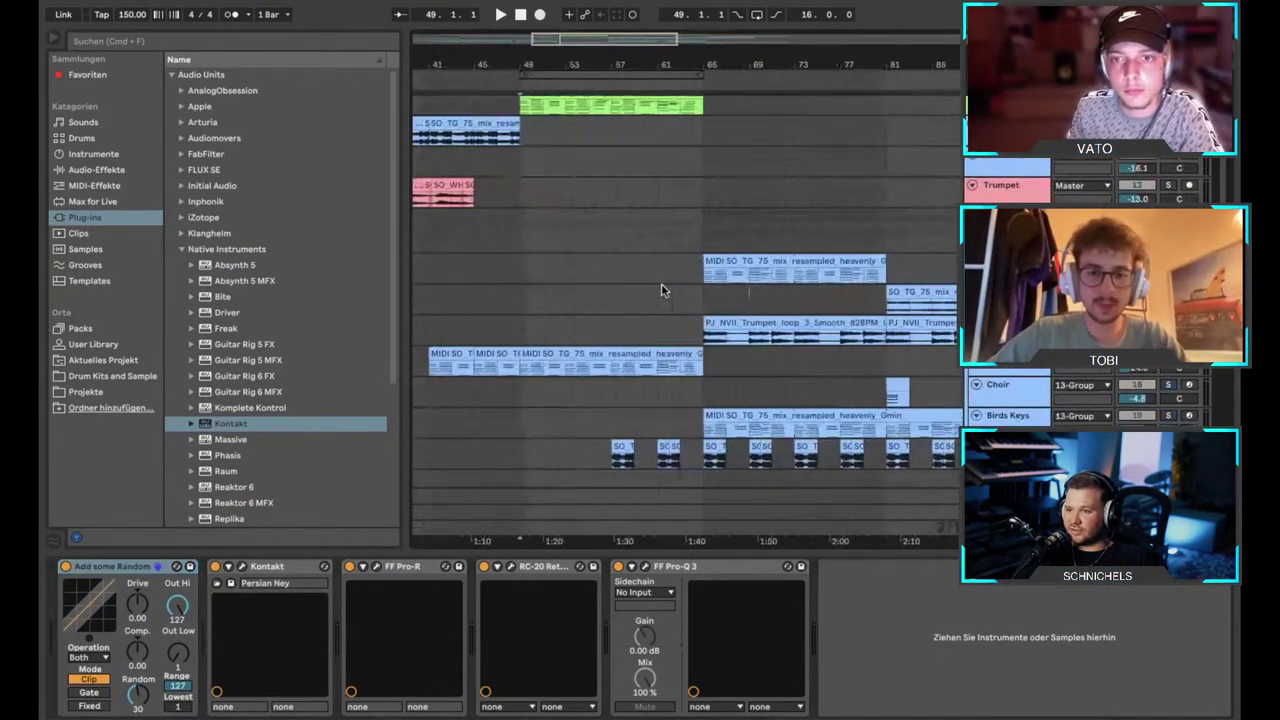
scroll(661, 290, up, 3)
click(543, 232)
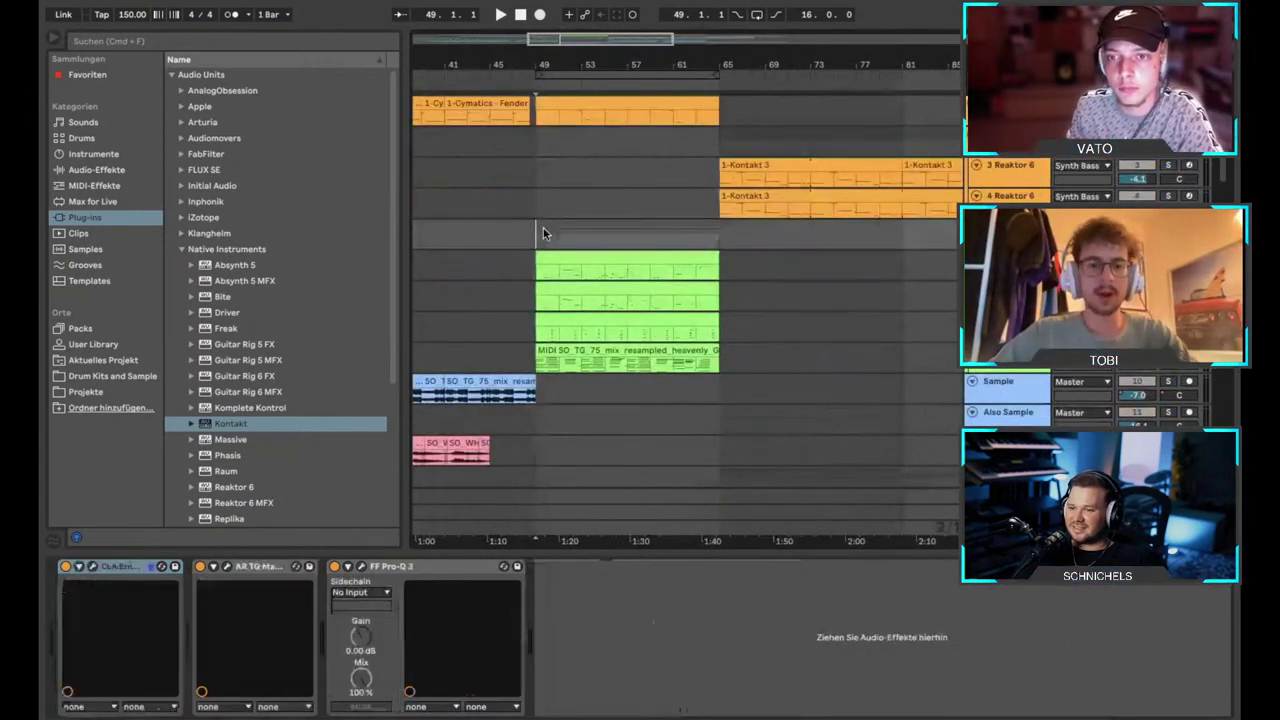
Open the Piano track's MIDI clip at bar 49 to view its notes, then hide the note editor.
click(586, 338)
double_click(586, 349)
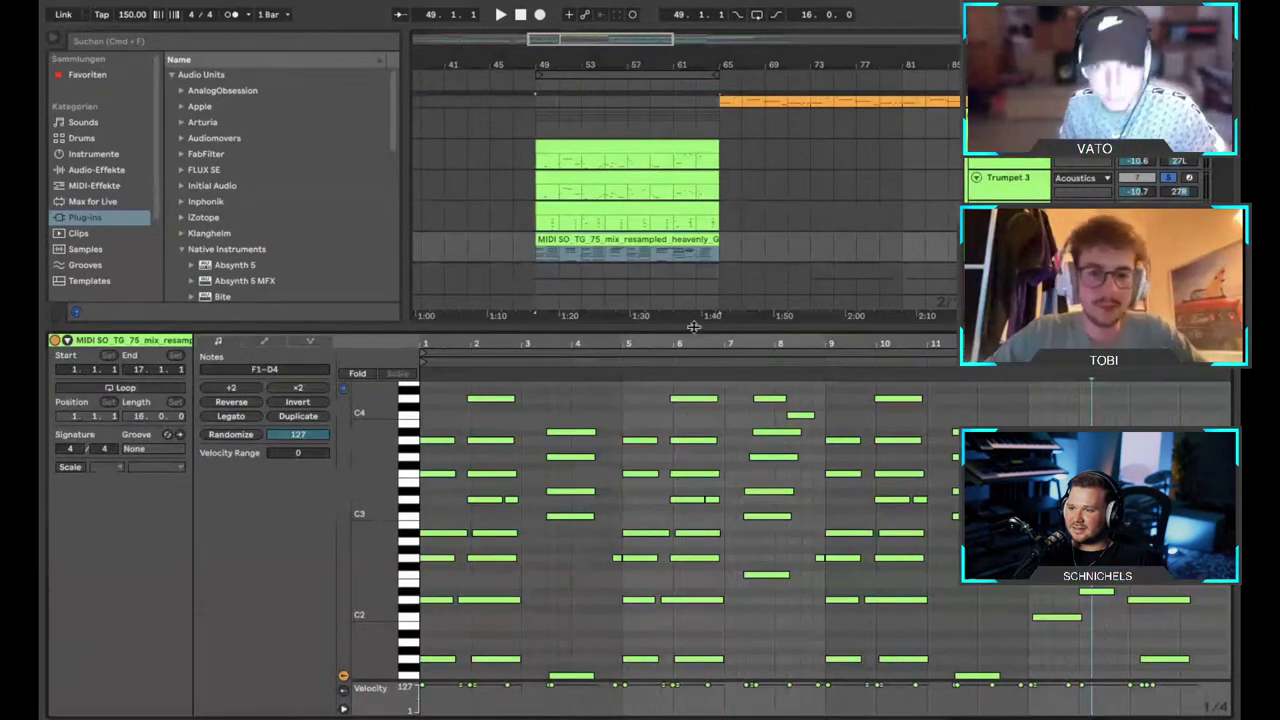
drag(691, 328, 689, 334)
key(super+alt+l)
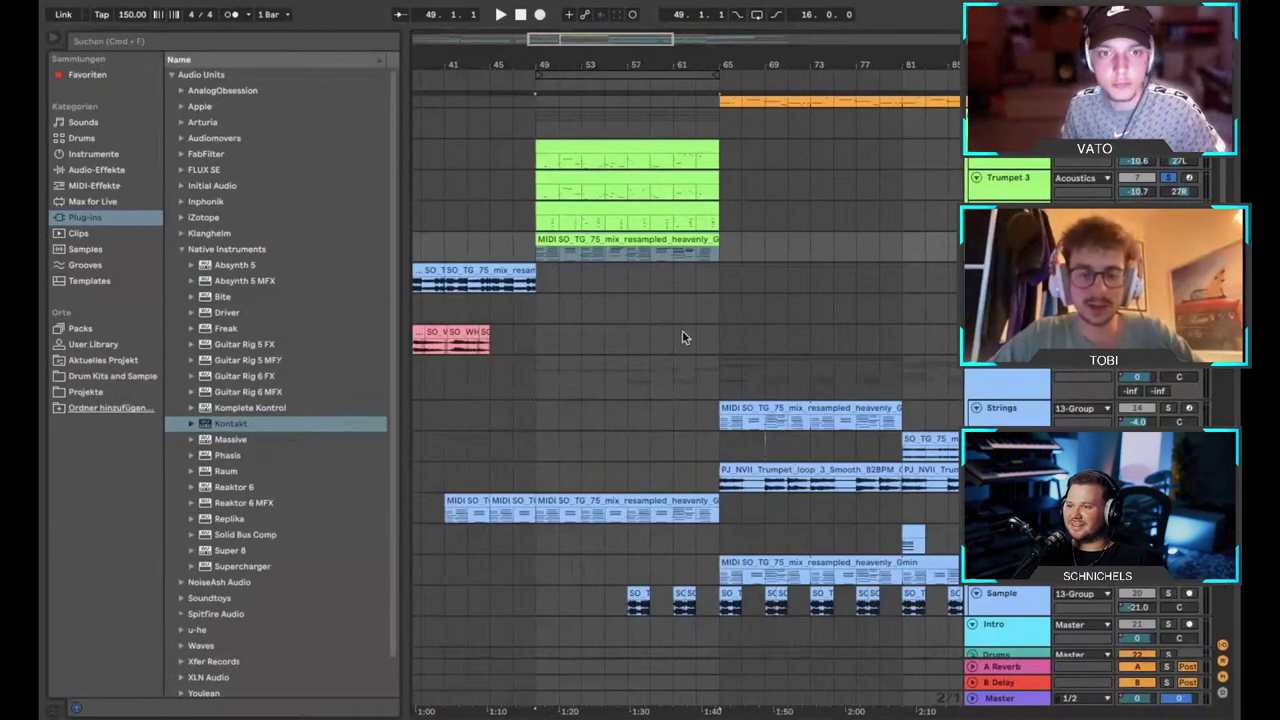
click(539, 255)
double_click(563, 238)
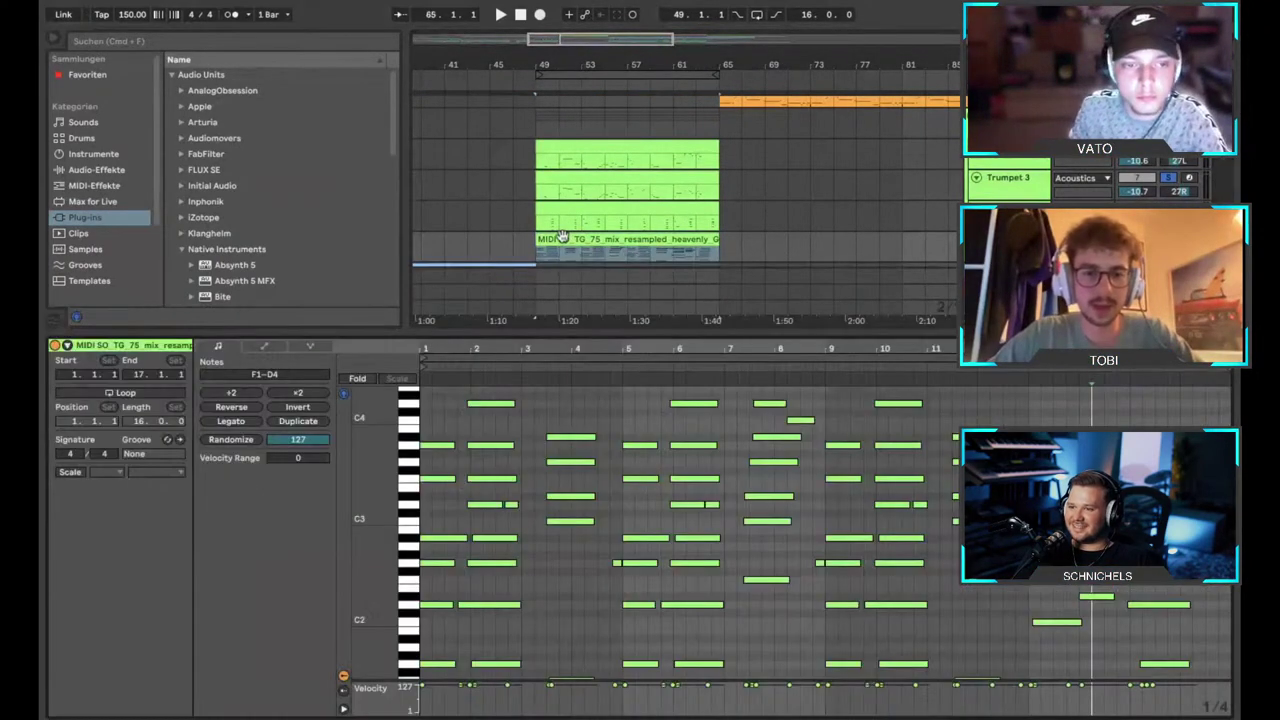
key(super+alt+l)
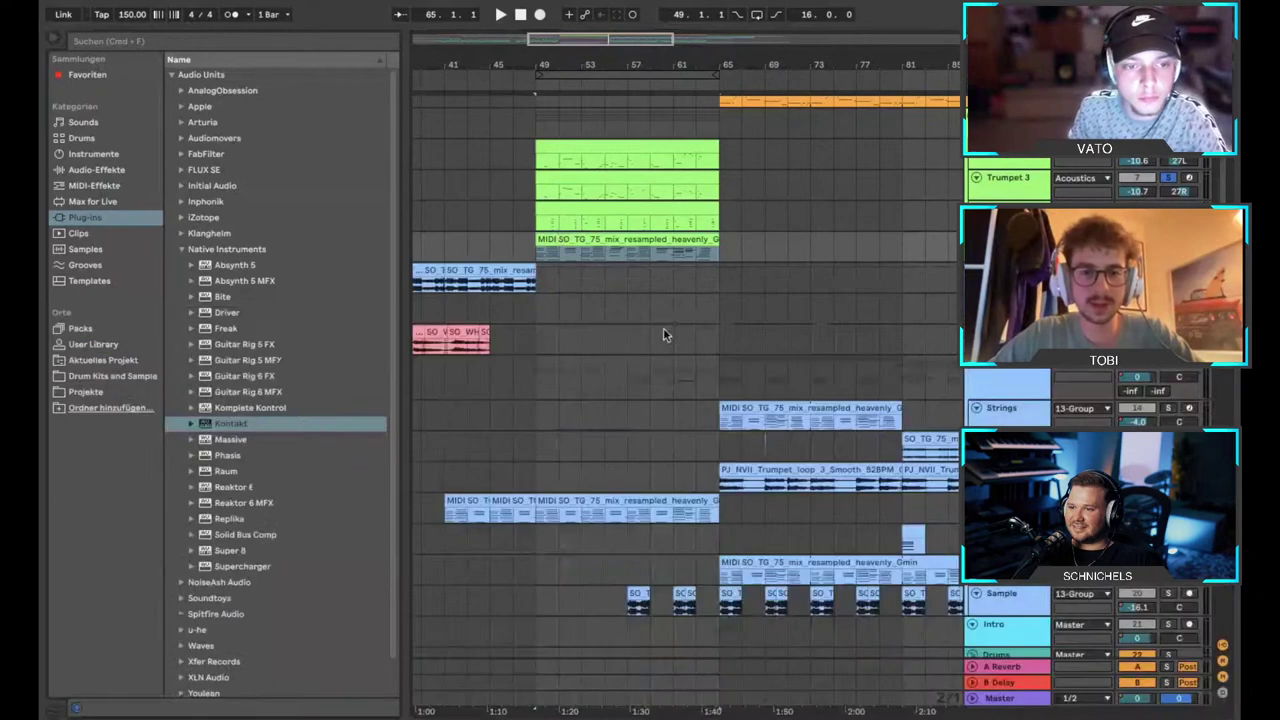
Reopen the Piano clip in an enlarged note editor, examine its chords across the octaves, and hide the editor.
double_click(580, 241)
scroll(650, 424, down, 1)
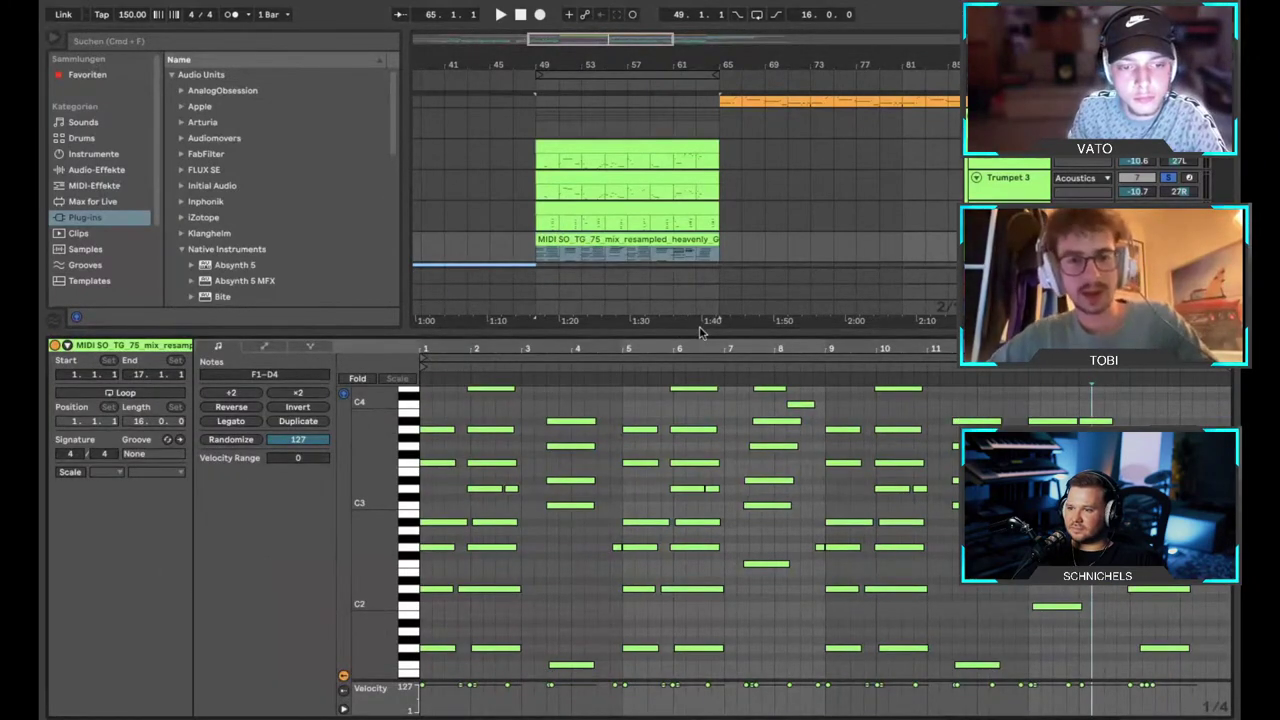
drag(694, 334, 704, 230)
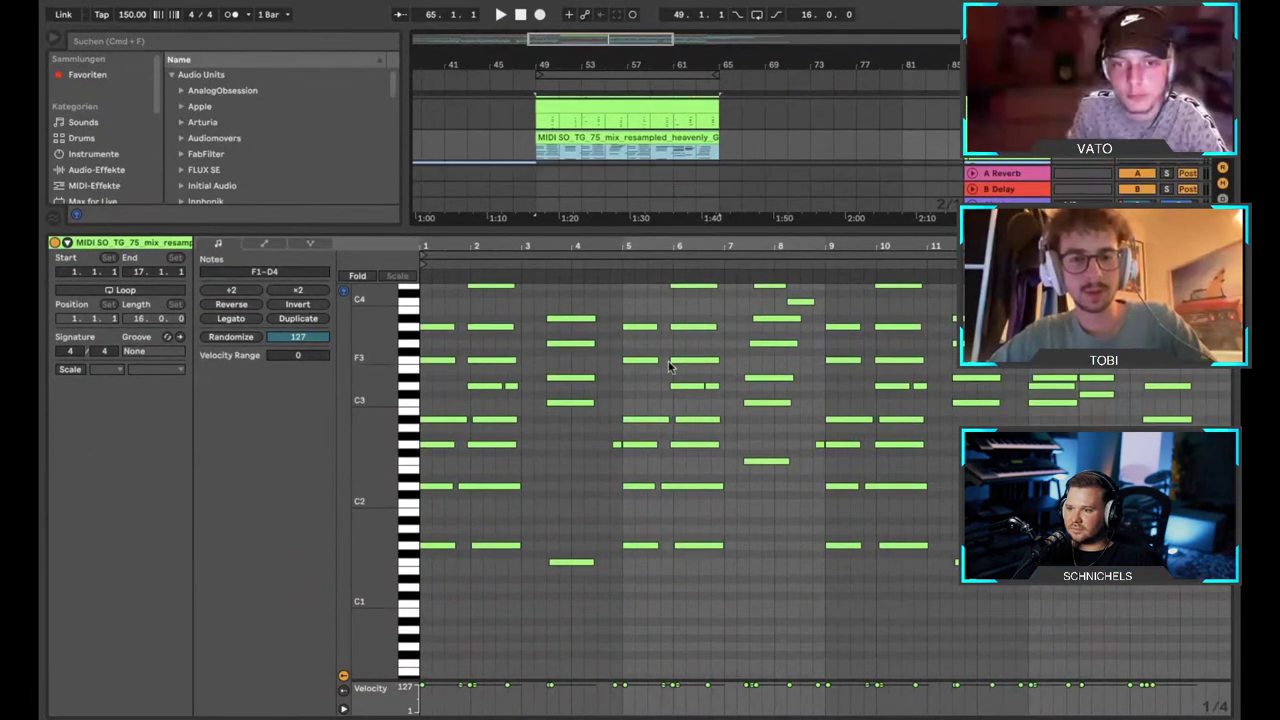
scroll(669, 366, up, 3)
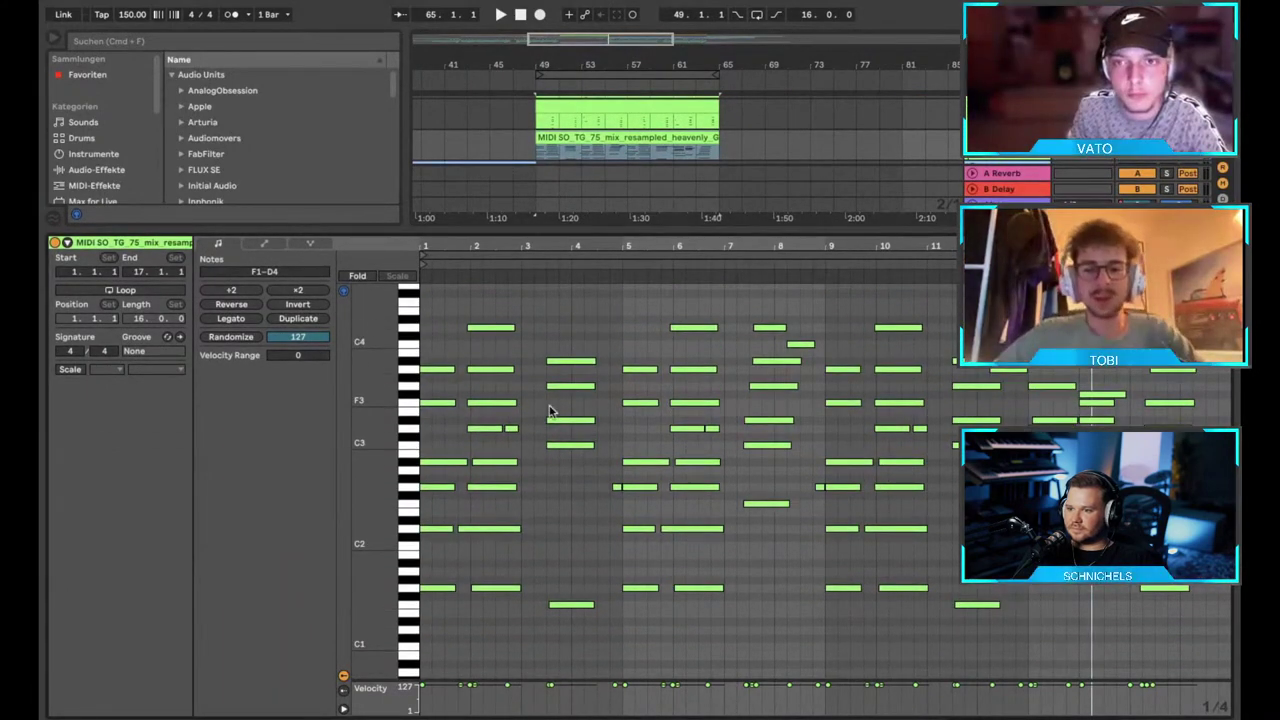
scroll(812, 299, up, 1)
key(super+alt+l)
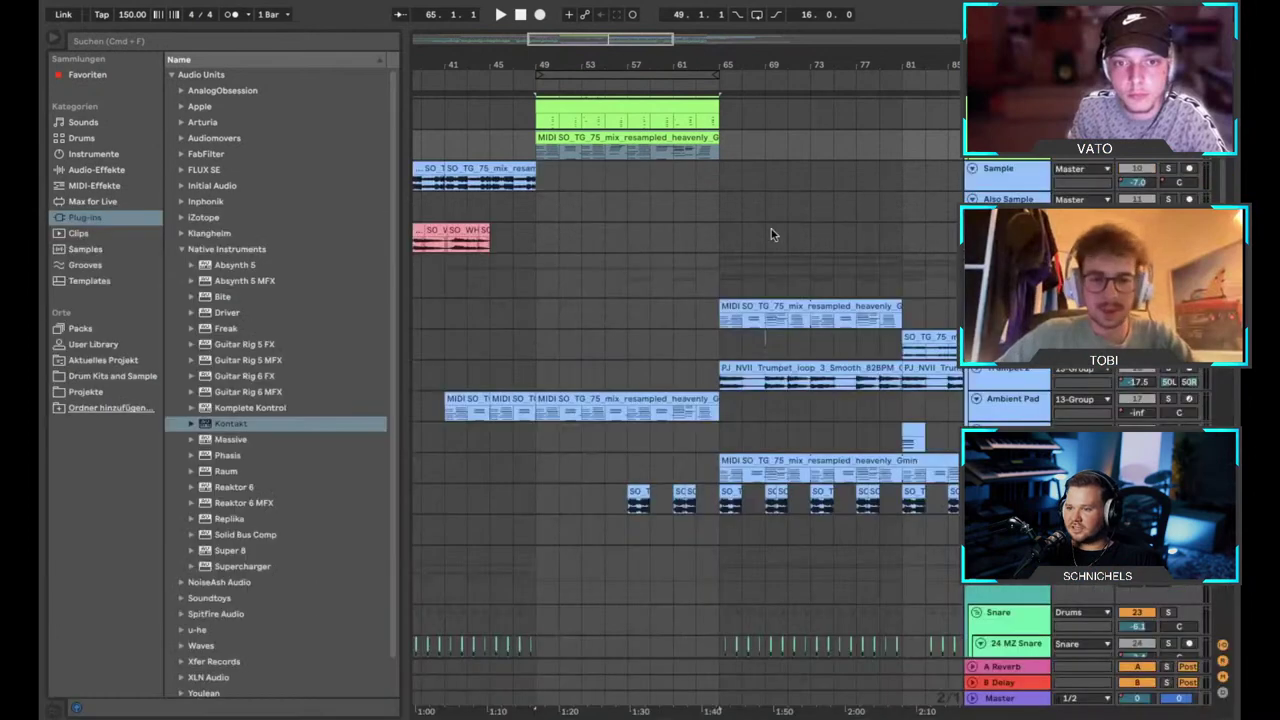
Check the Piano clip's notes once more, then place the start position at bar 65 on the Strings track.
scroll(737, 229, up, 1)
scroll(737, 229, right, 1)
click(701, 292)
scroll(701, 289, right, 1)
scroll(701, 289, up, 1)
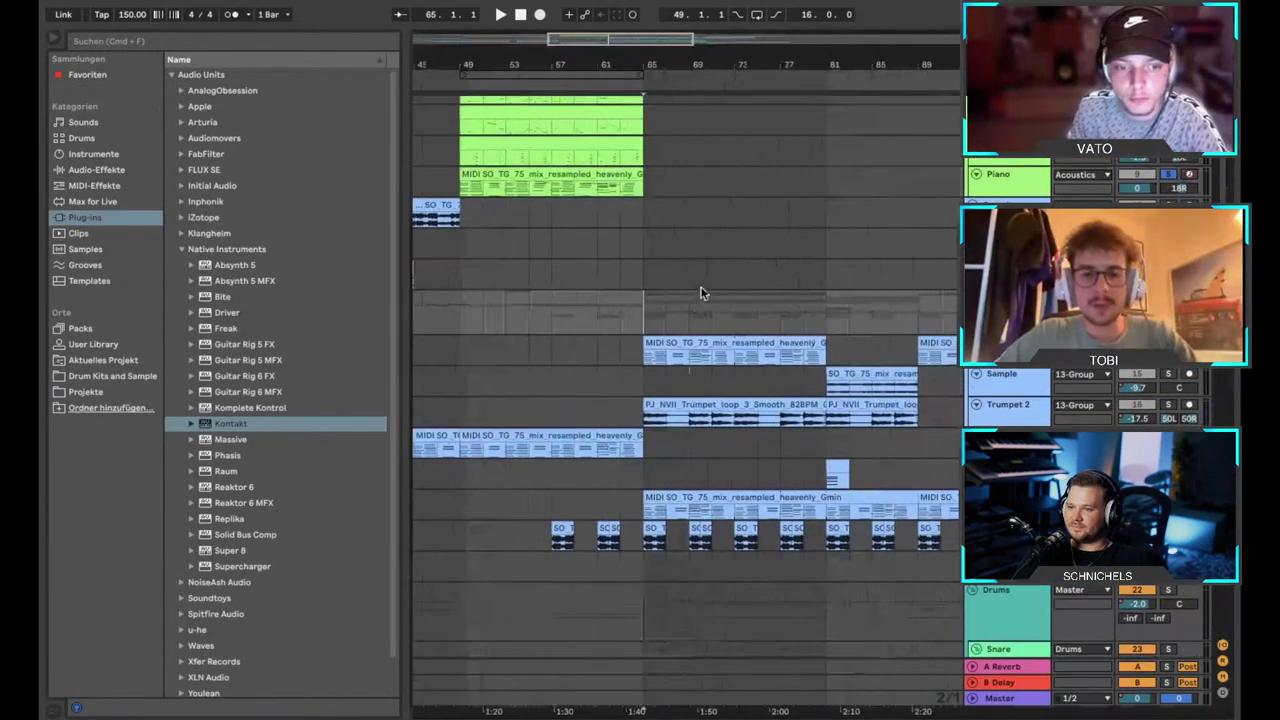
click(648, 362)
double_click(593, 170)
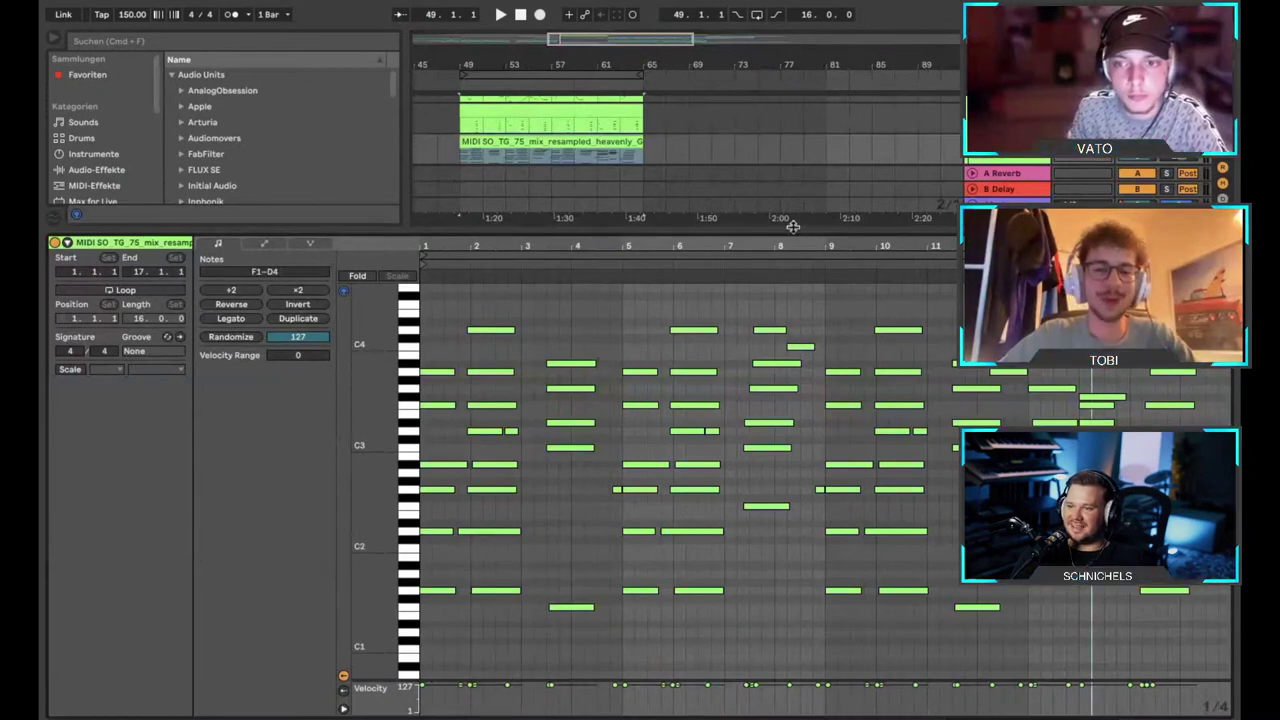
key(super+alt+l)
click(643, 329)
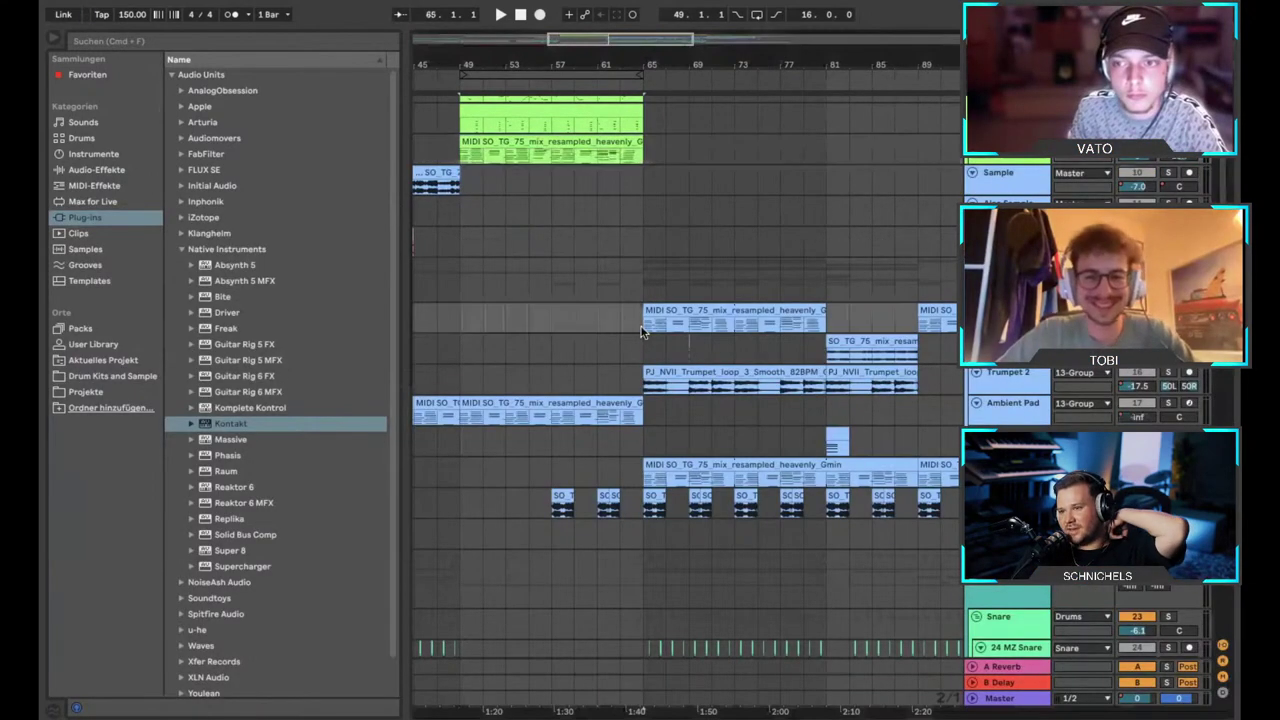
Survey the arrangement after bar 65, return to the acoustic tracks and place the start position at bar 49 on Trumpet 3.
scroll(643, 332, right, 1)
scroll(643, 332, up, 1)
scroll(642, 332, down, 5)
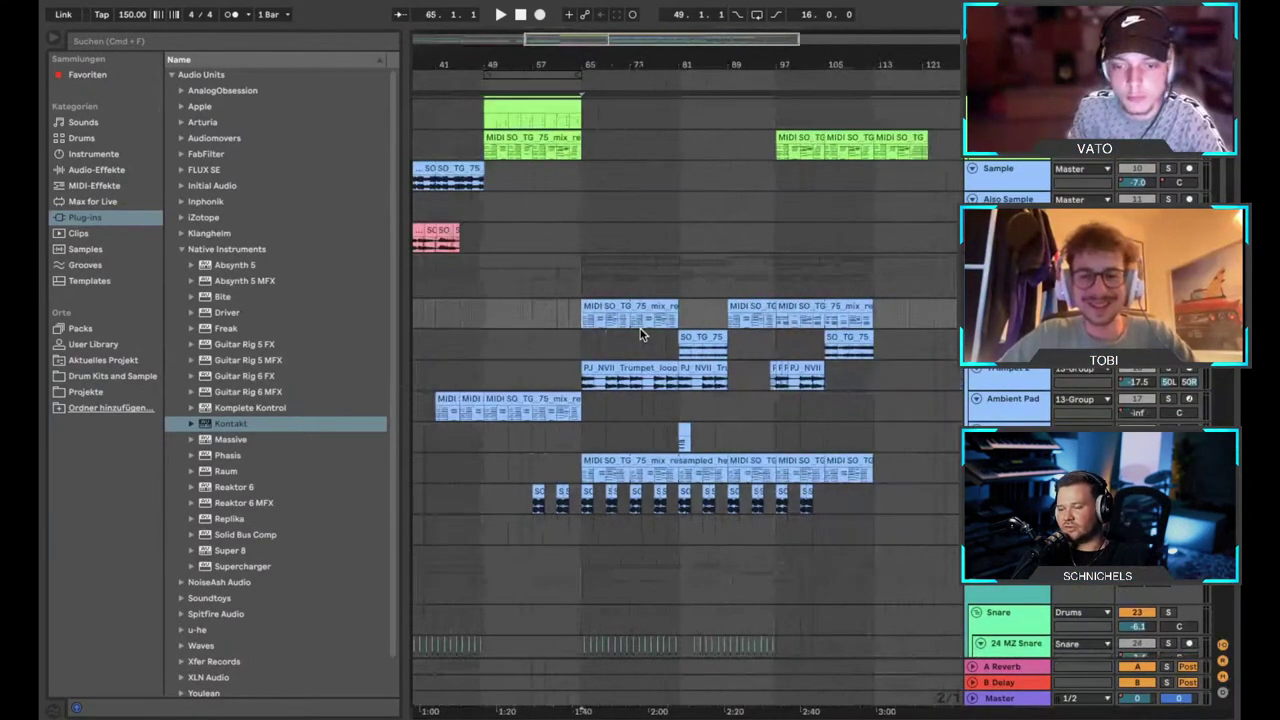
scroll(643, 334, up, 3)
scroll(645, 291, left, 3)
scroll(645, 291, up, 2)
scroll(677, 251, up, 4)
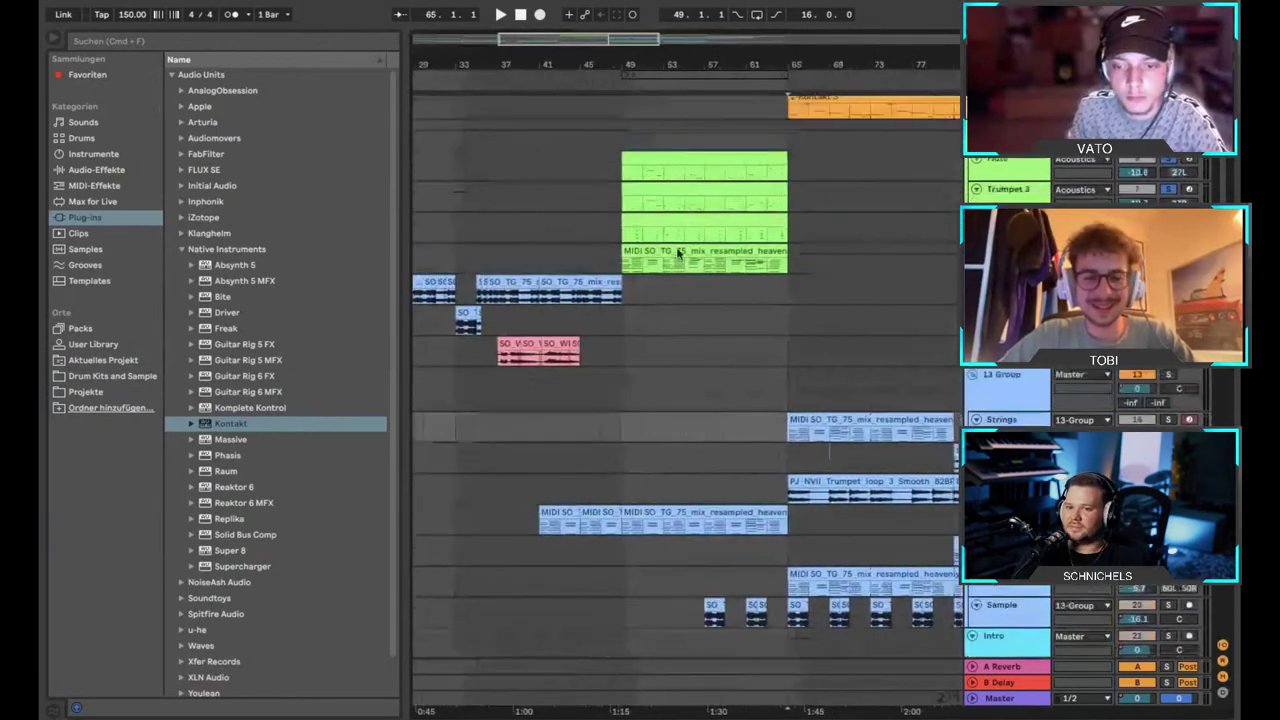
scroll(677, 249, up, 3)
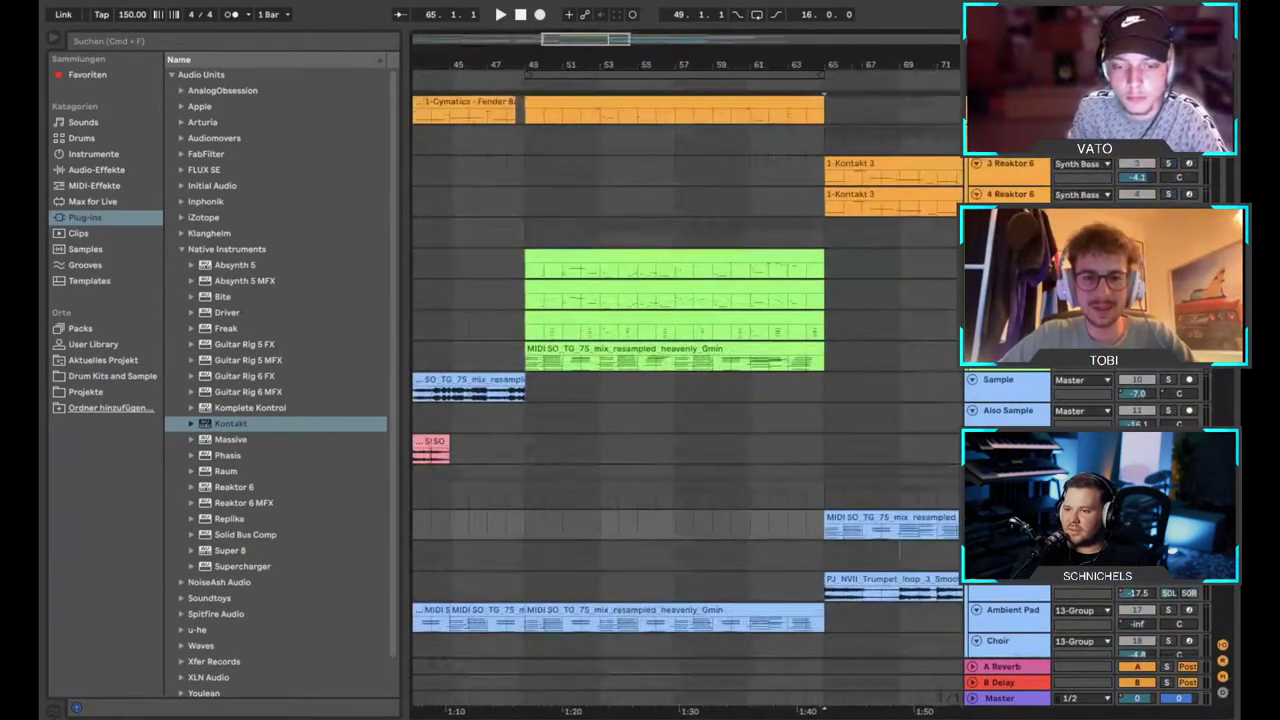
click(1167, 325)
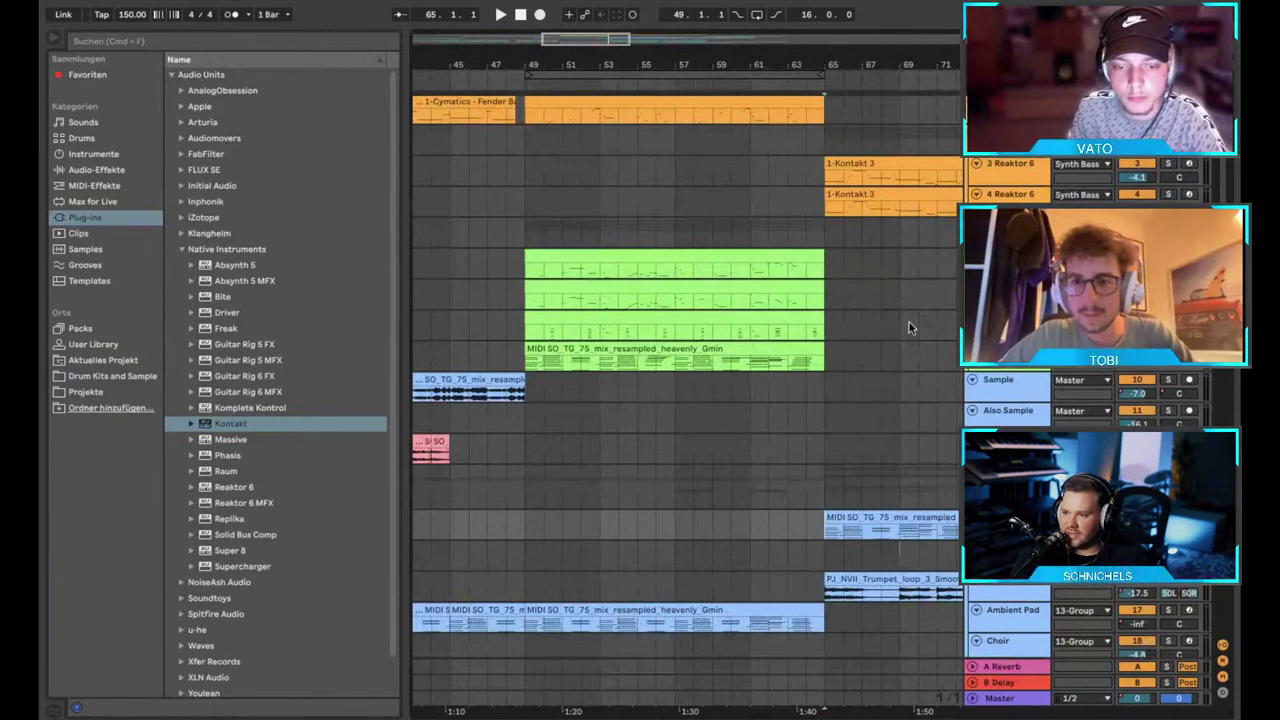
click(528, 299)
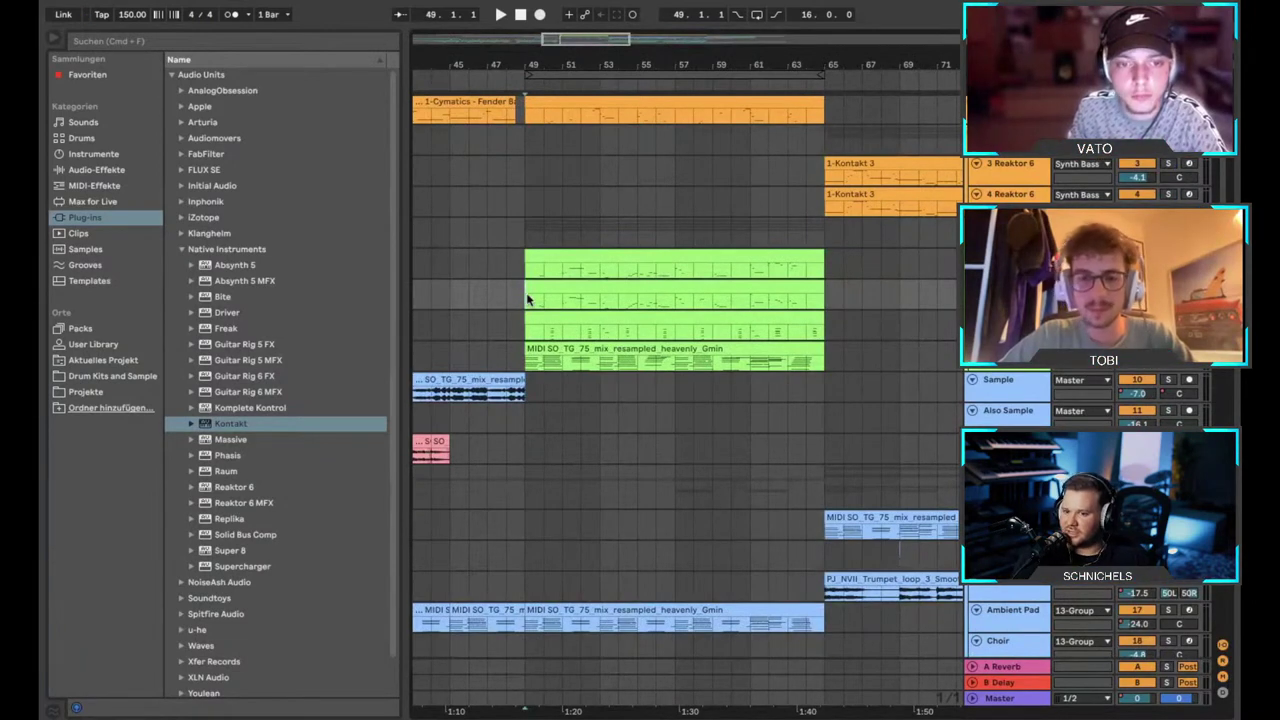
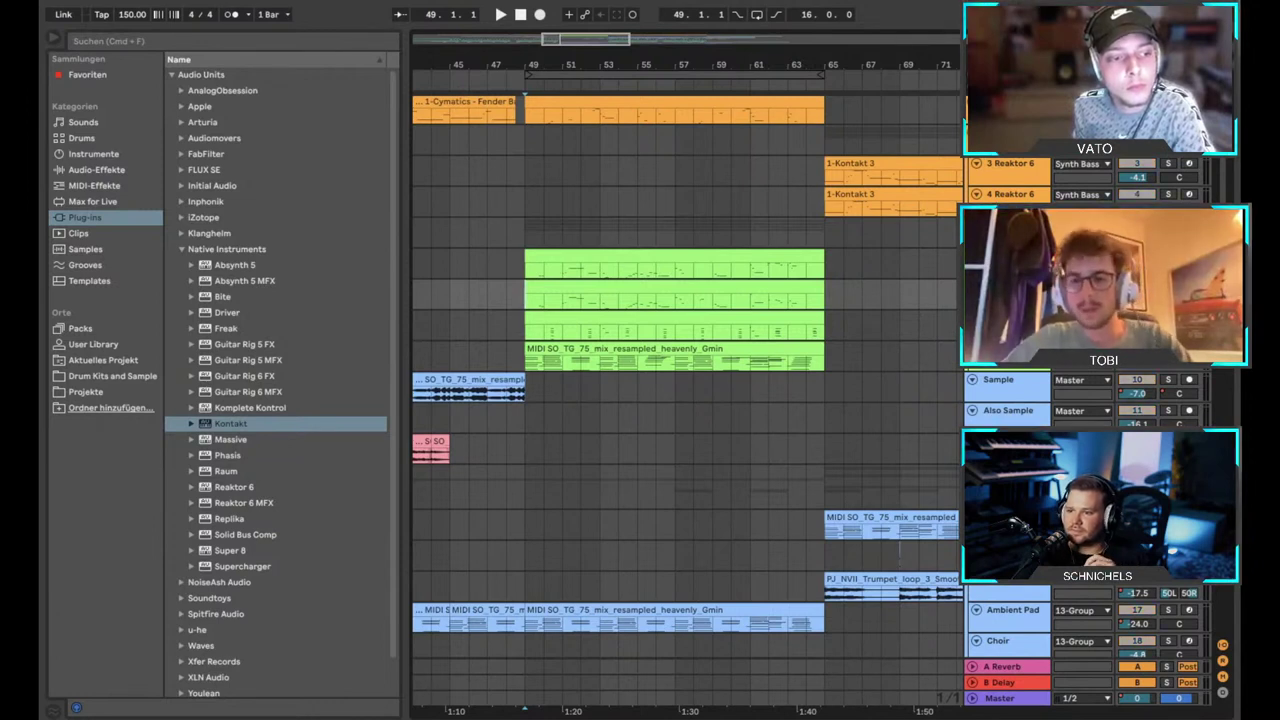
Play the section from bar 49 while examining the orange bass clip's notes up close, then hide the note editor.
scroll(556, 255, up, 5)
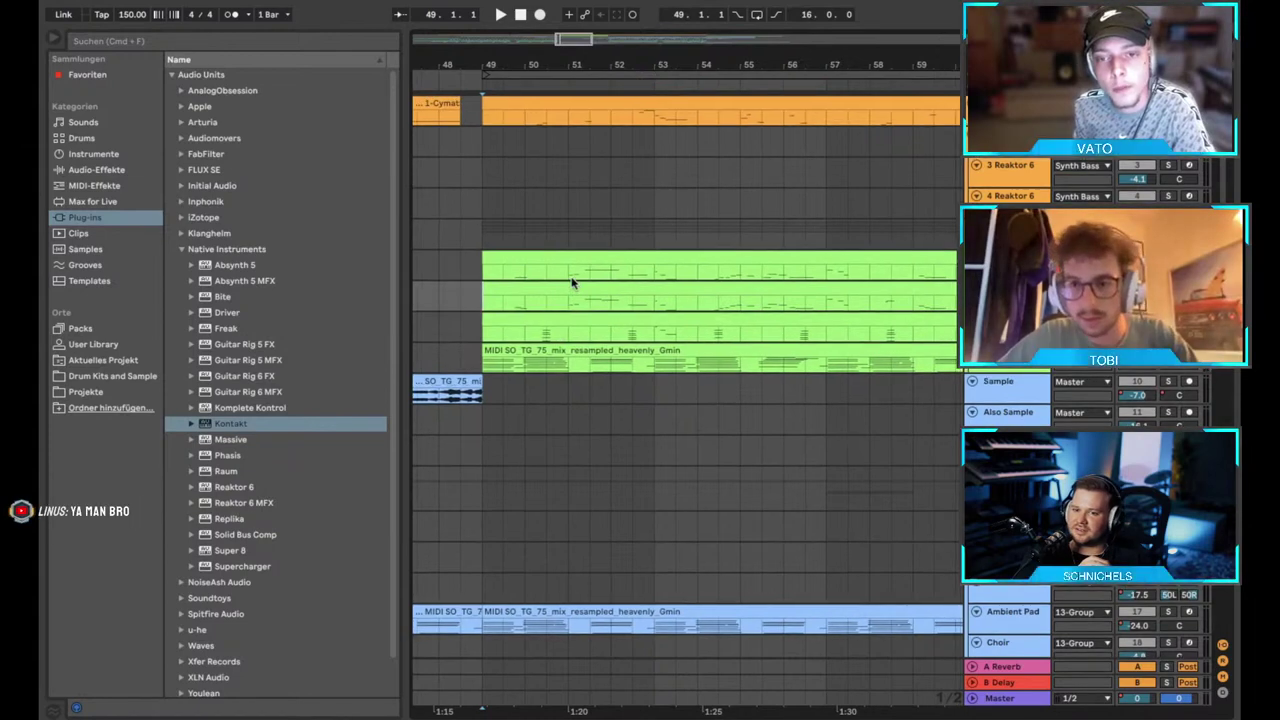
double_click(667, 104)
key(space)
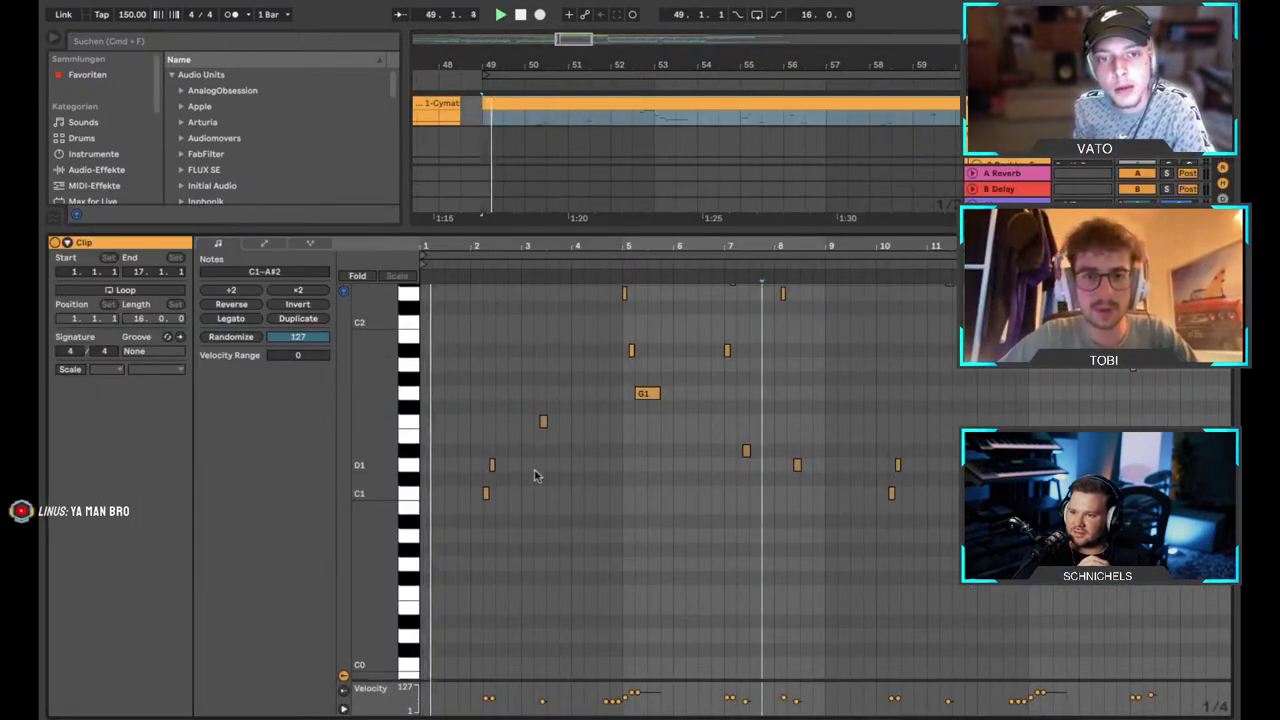
scroll(534, 474, up, 2)
scroll(534, 474, up, 3)
scroll(536, 476, left, 2)
scroll(534, 474, left, 1)
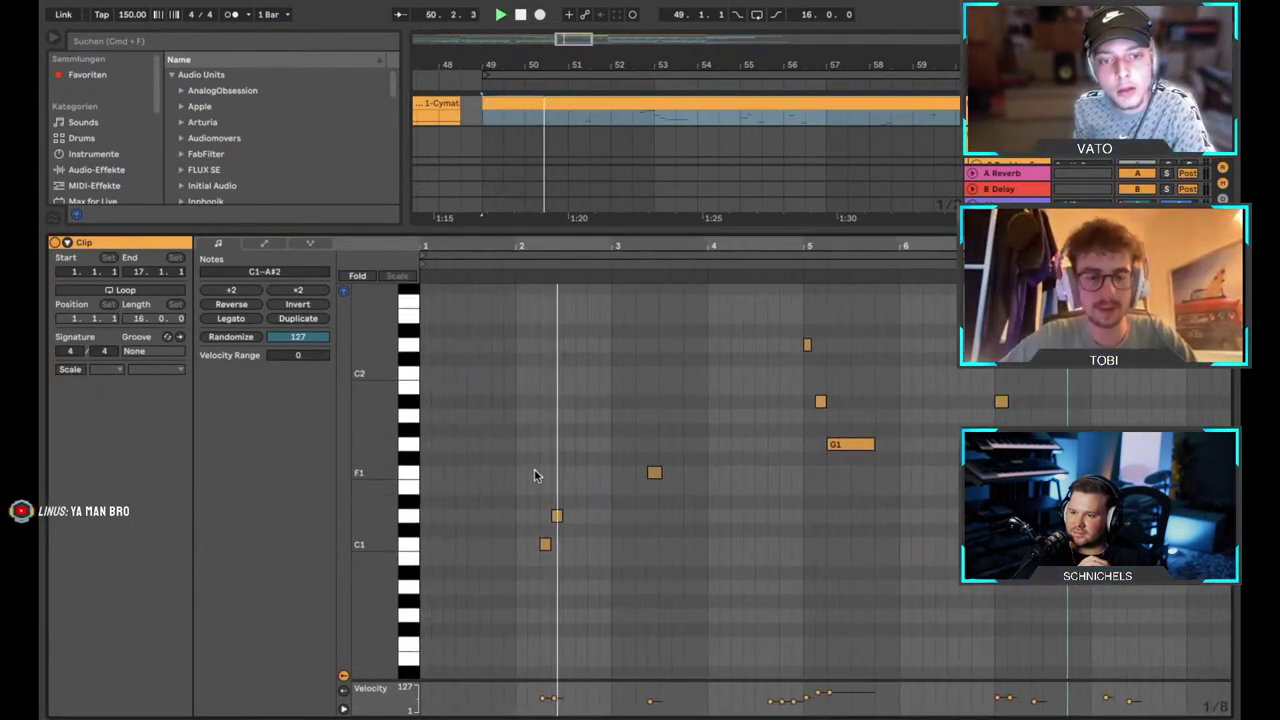
scroll(747, 421, up, 2)
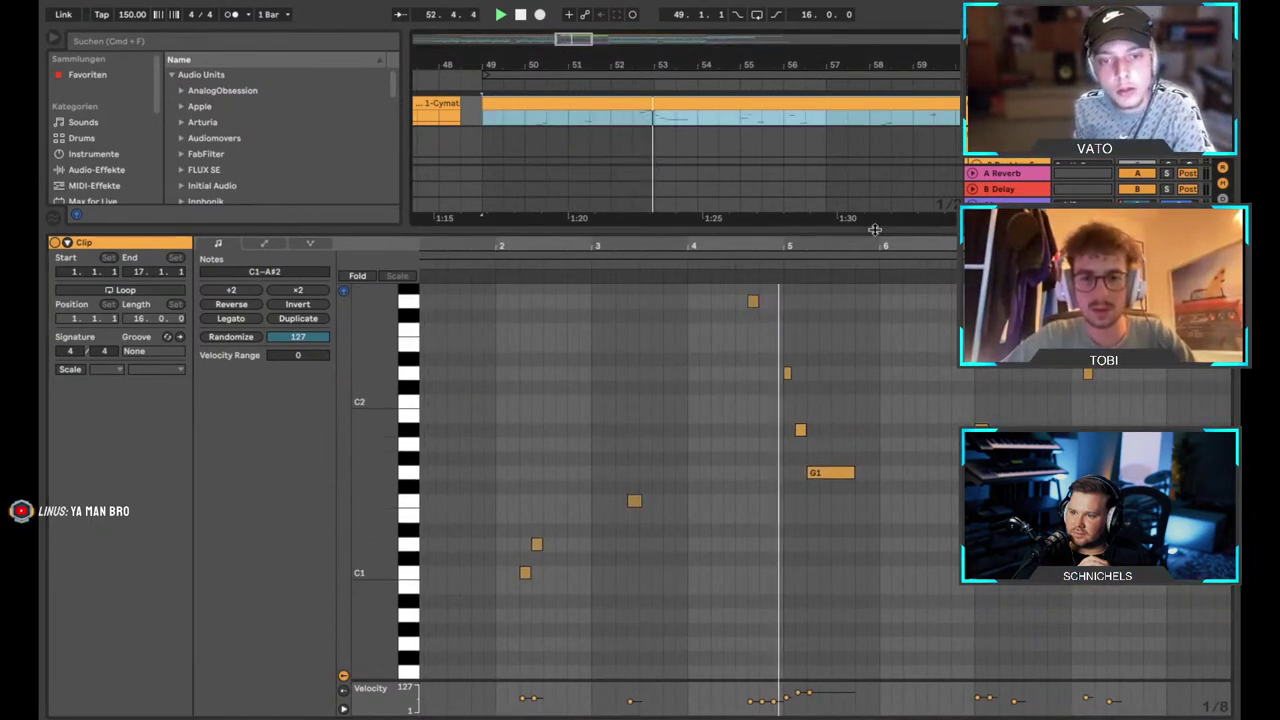
key(super+alt+l)
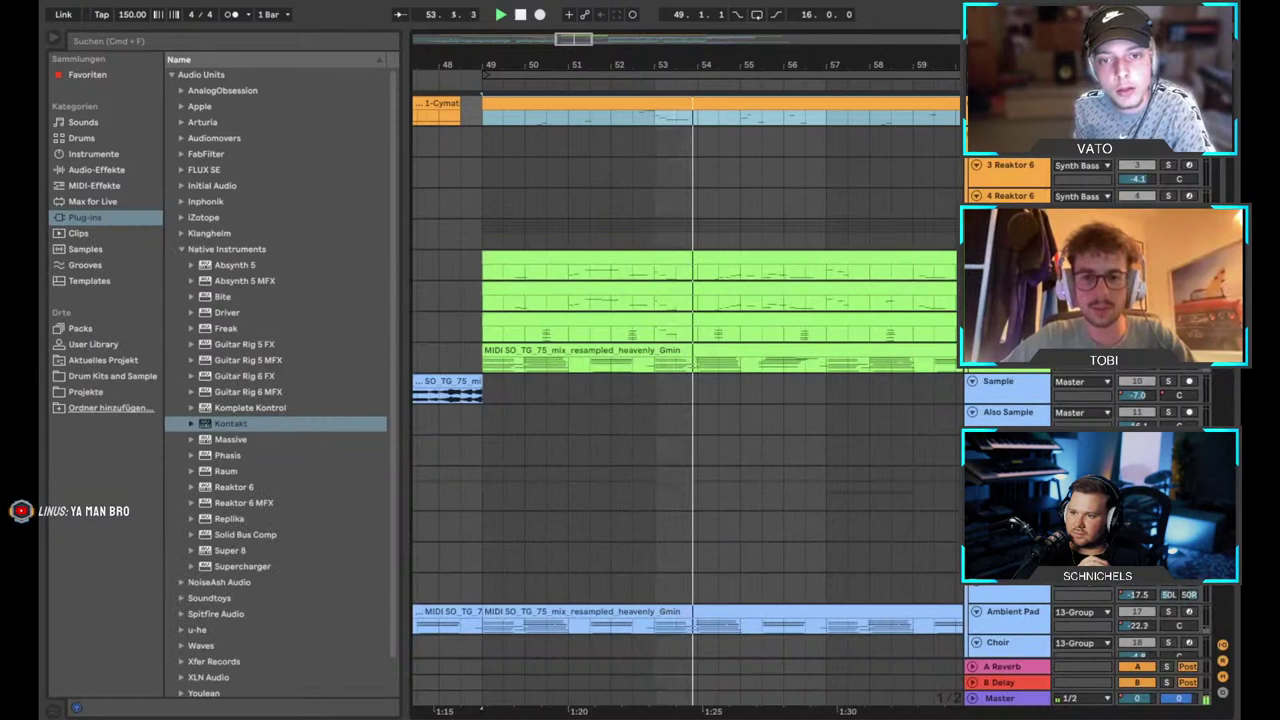
View the Flute and Trumpet 3 clips' notes in a smaller note editor during playback, then stop playback.
double_click(880, 271)
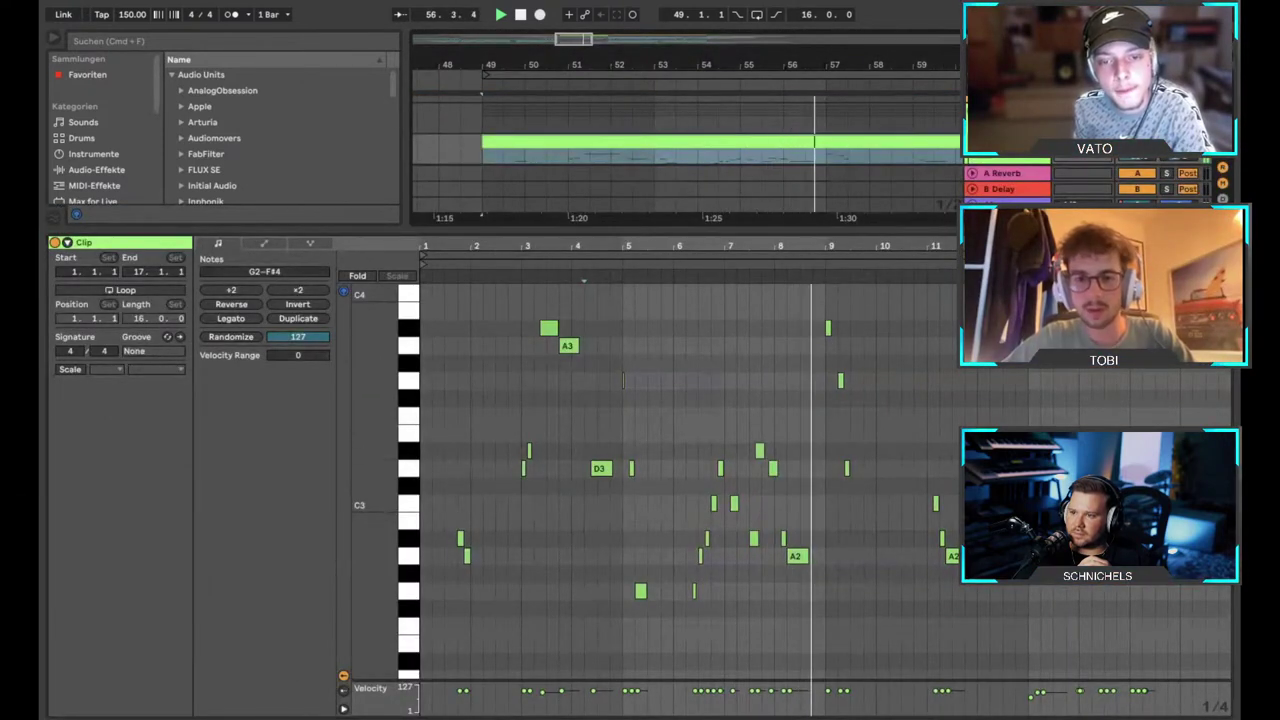
drag(955, 229, 963, 417)
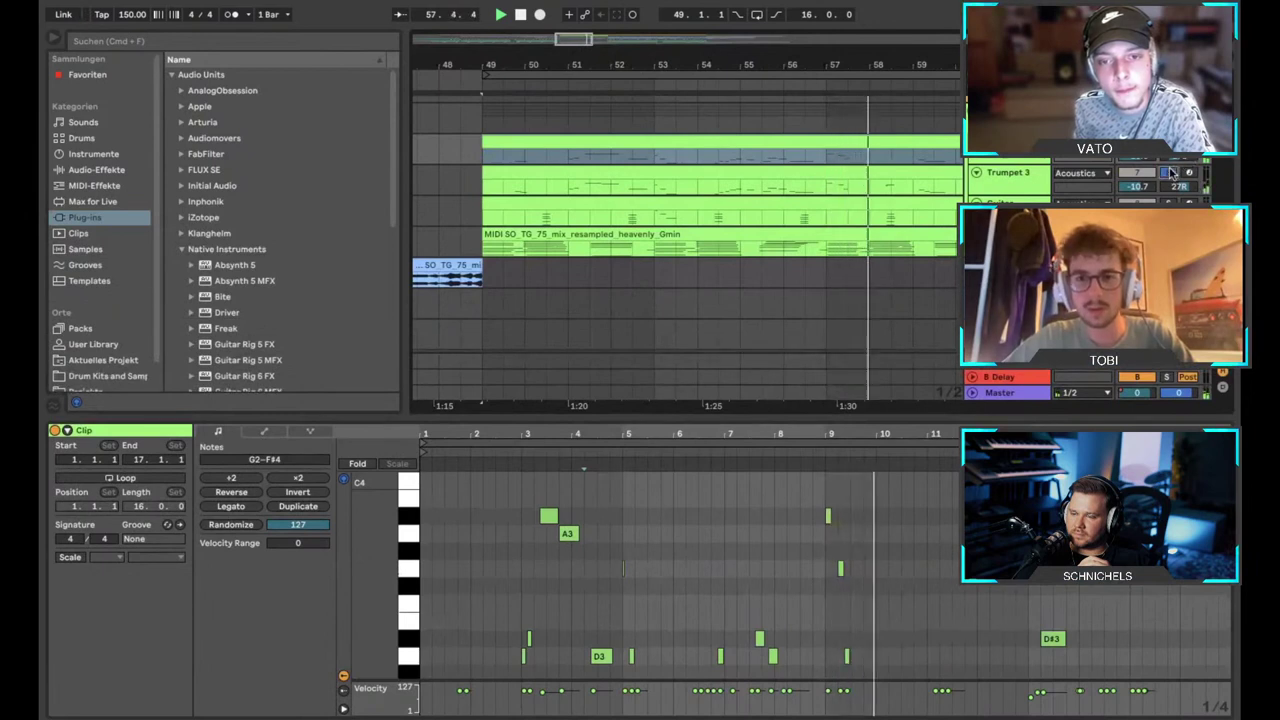
click(906, 190)
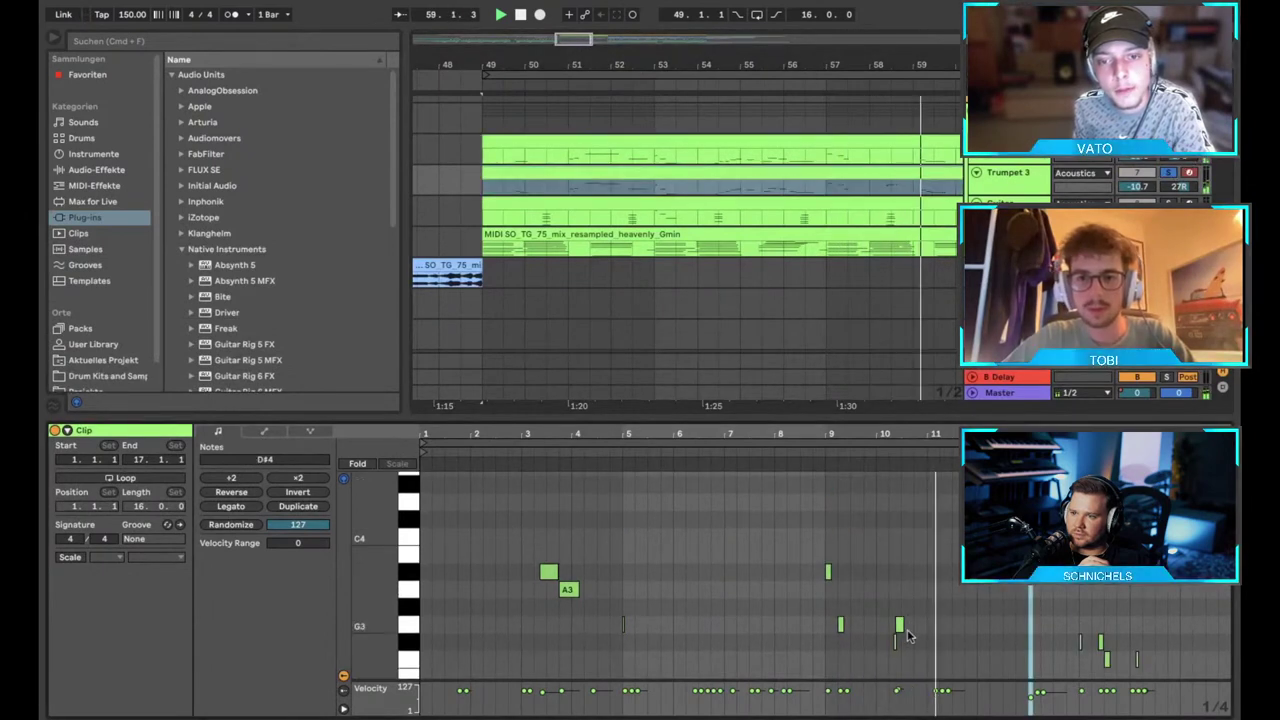
scroll(908, 634, down, 5)
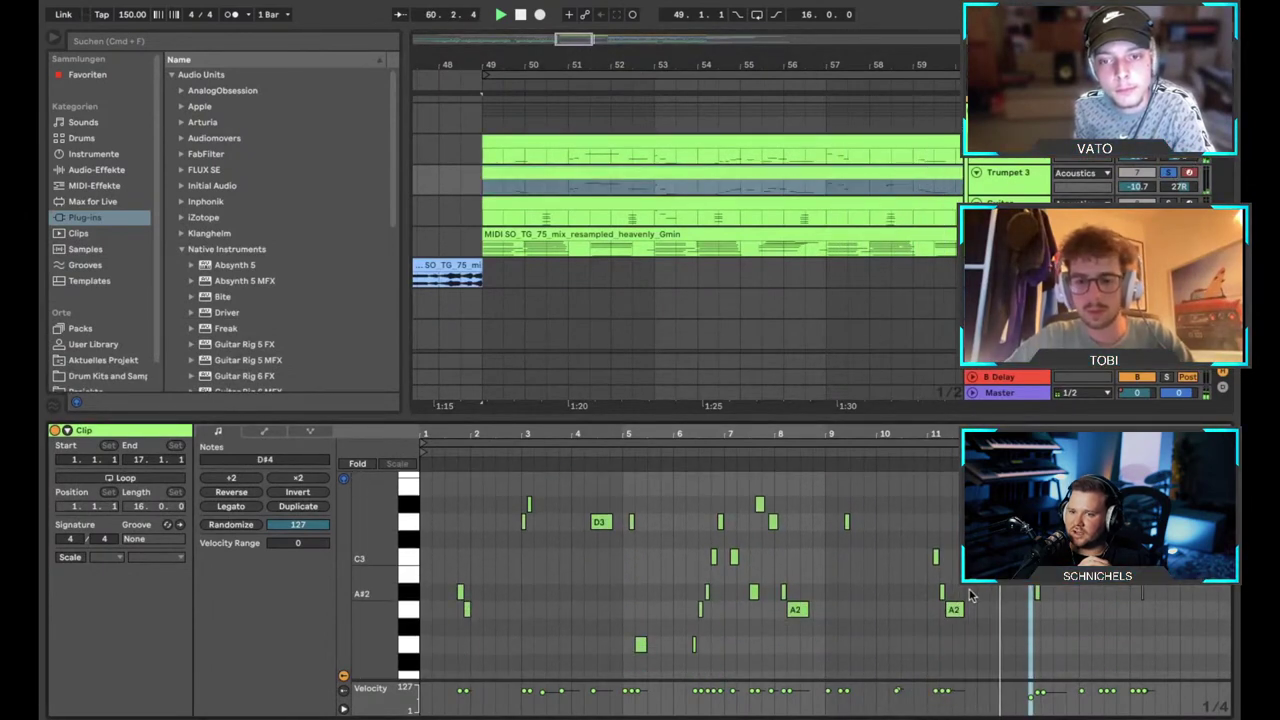
scroll(968, 595, up, 1)
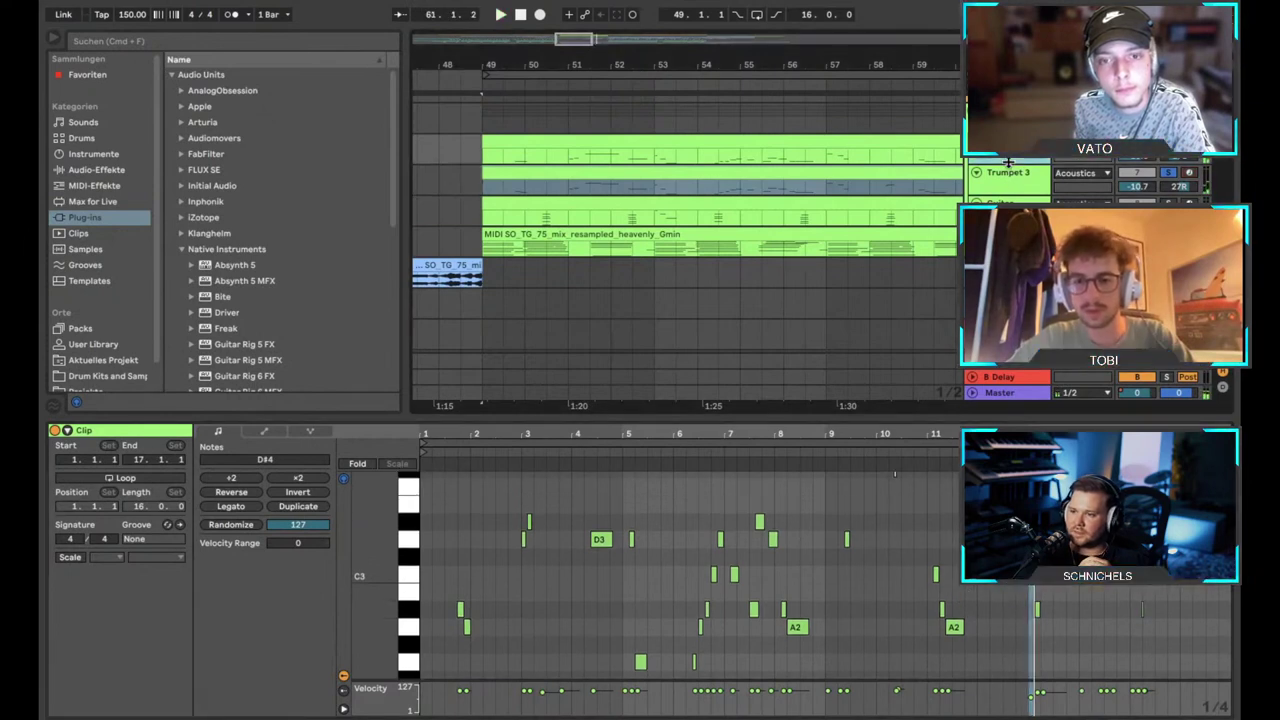
key(space)
Show the Flute track's devices, followed by the Guitar track's device chain.
key(shift+Tab)
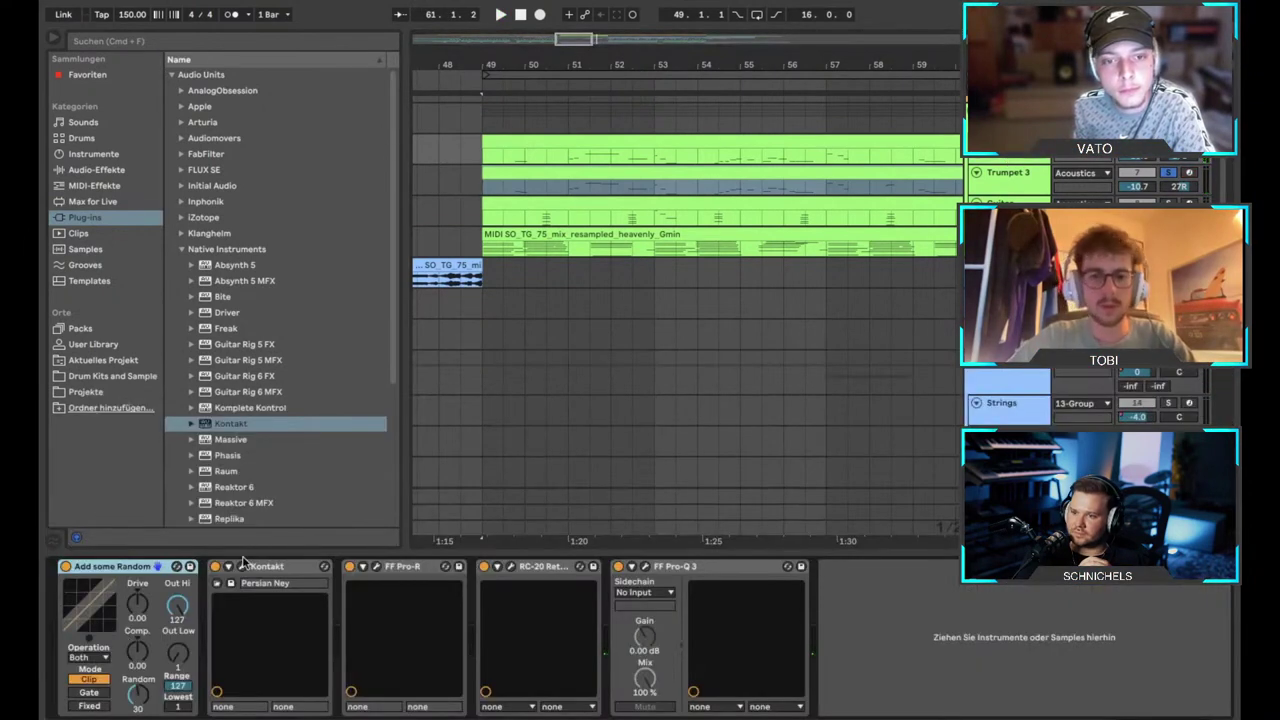
scroll(630, 257, down, 3)
click(608, 225)
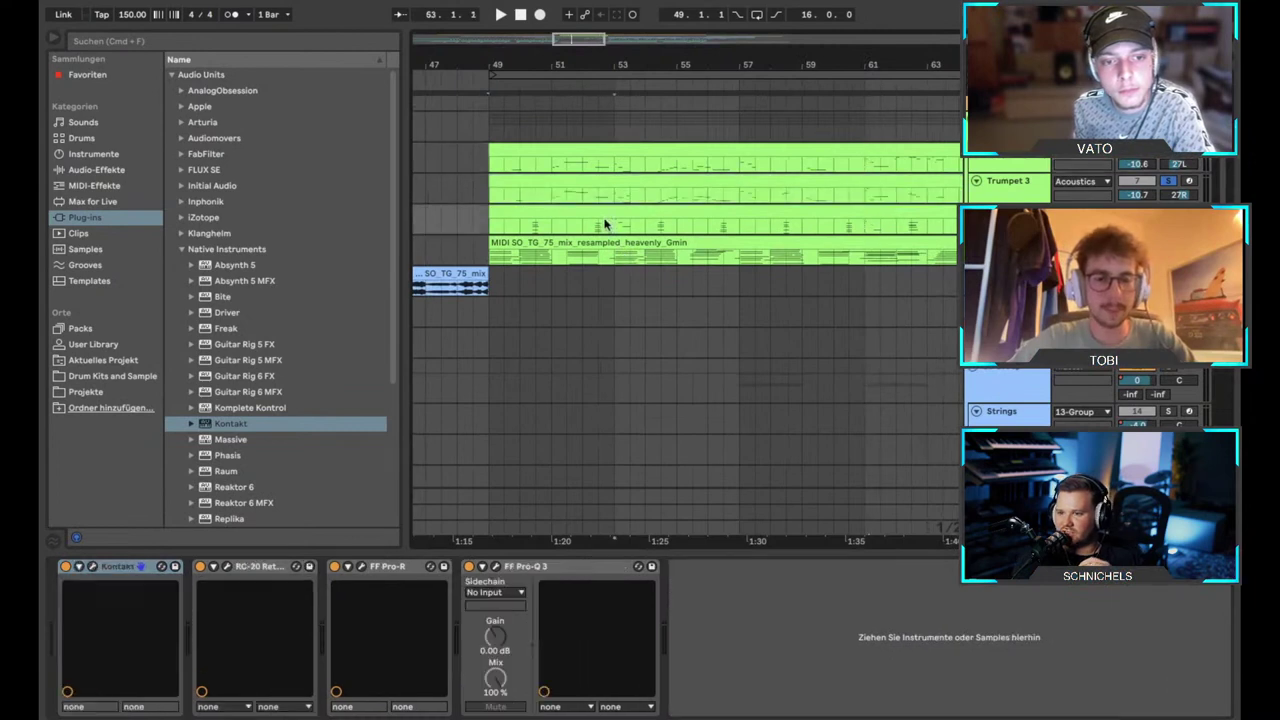
Show the Trumpet 3 track's devices, followed by the Piano track's device chain.
click(1016, 181)
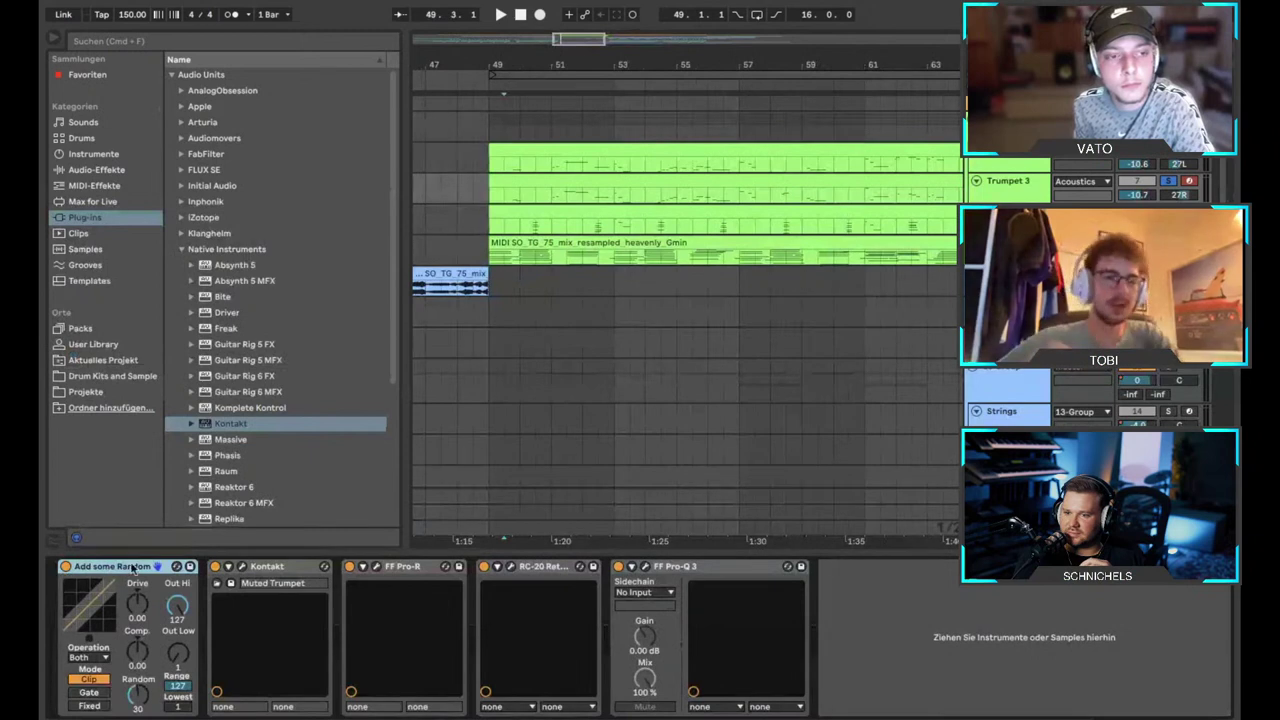
scroll(664, 306, up, 2)
scroll(664, 306, down, 3)
click(537, 287)
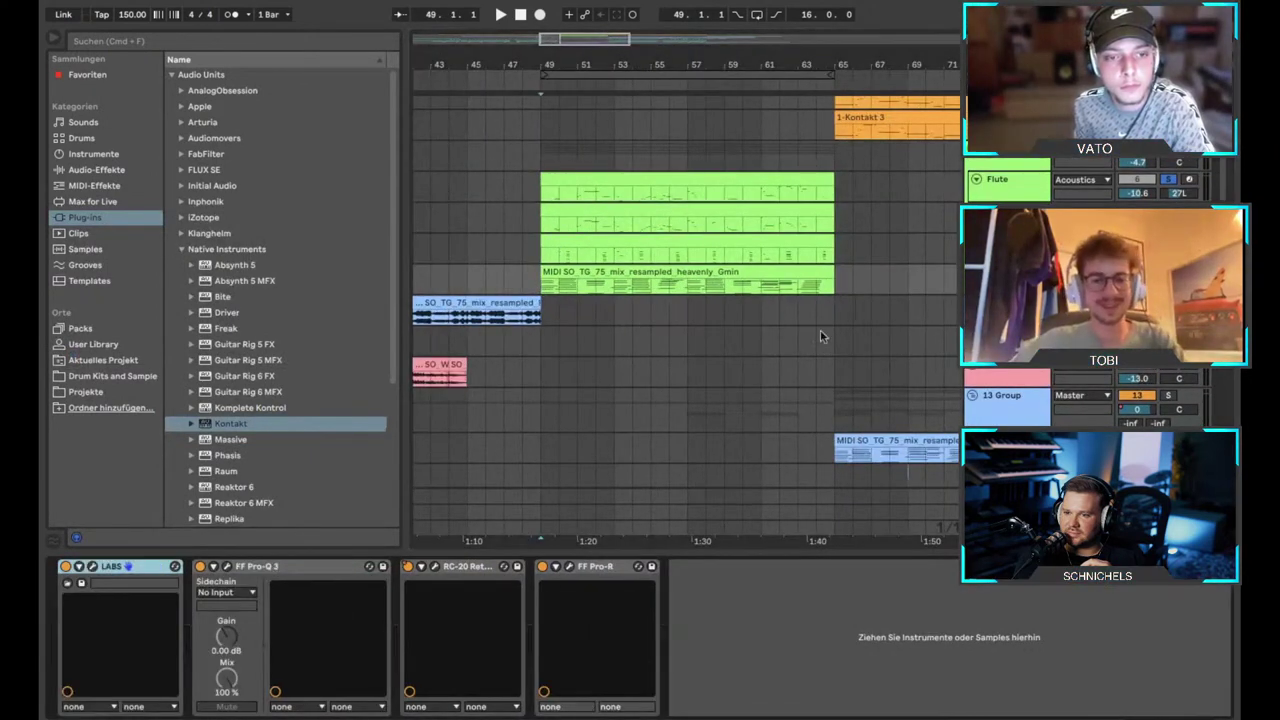
Examine the Guitar clip's notes in a smaller note editor, then place the start position at bar 49.
double_click(780, 237)
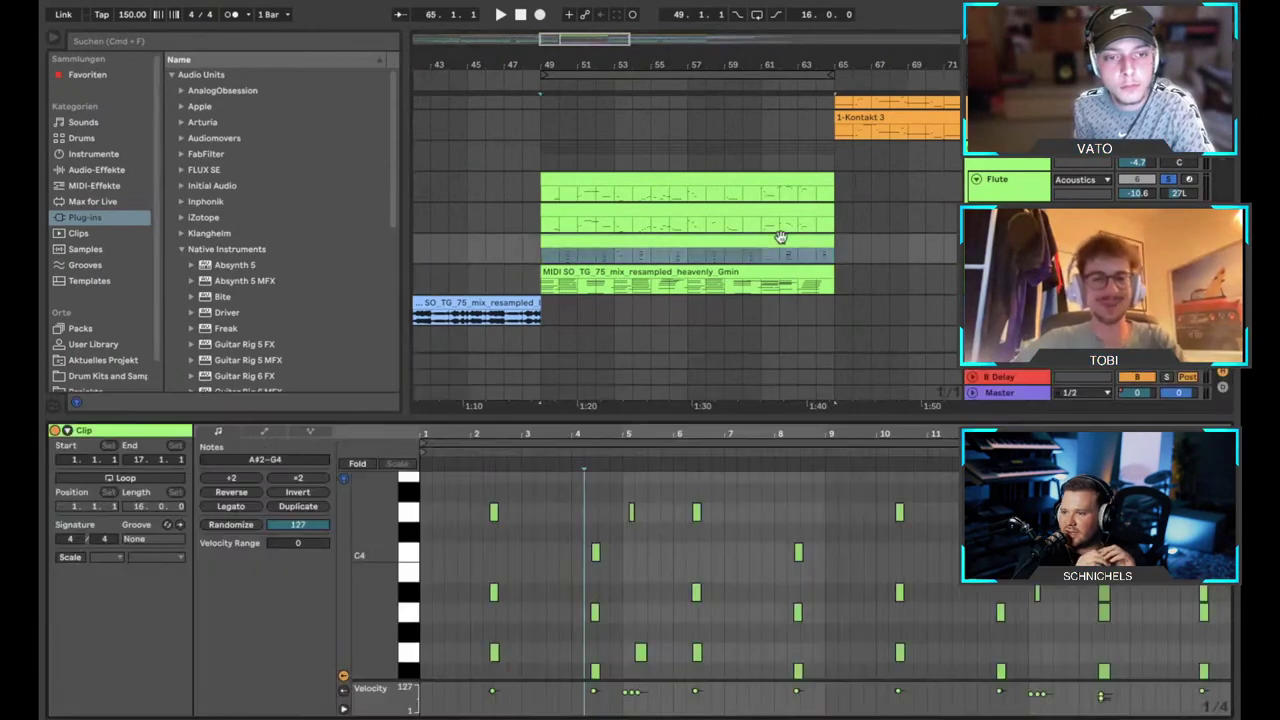
drag(691, 419, 651, 457)
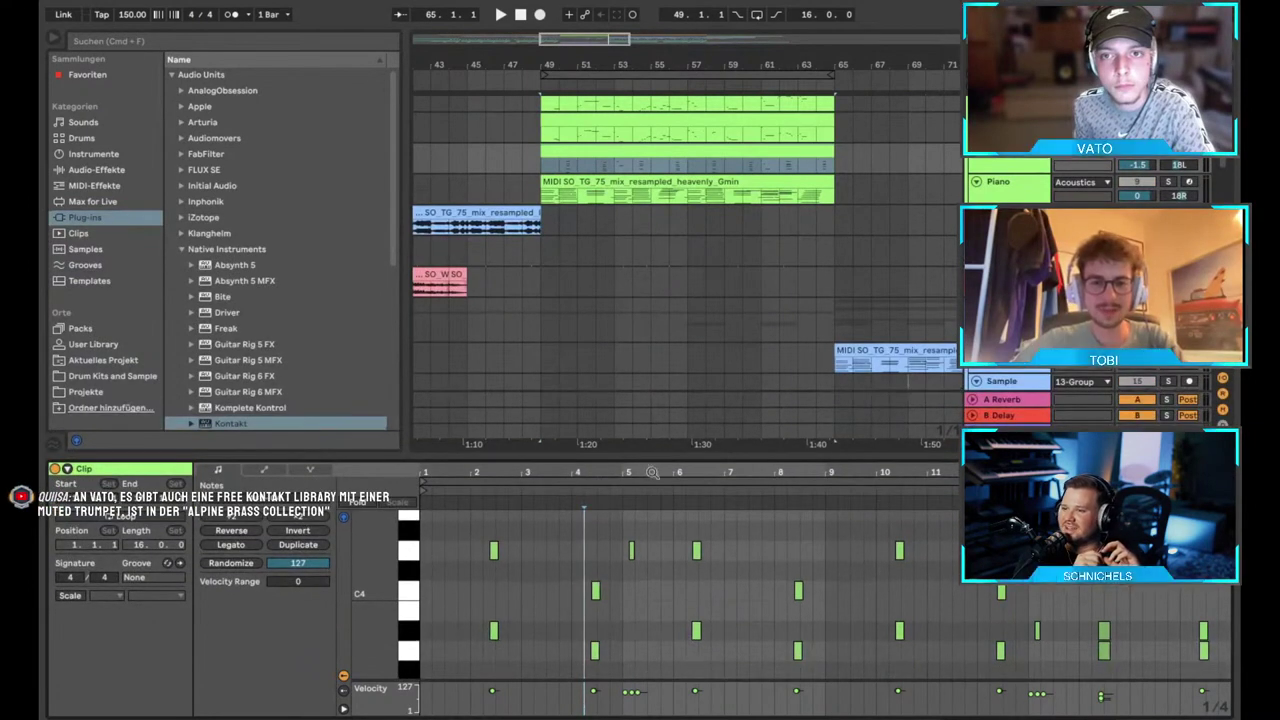
scroll(628, 557, up, 1)
scroll(631, 561, down, 2)
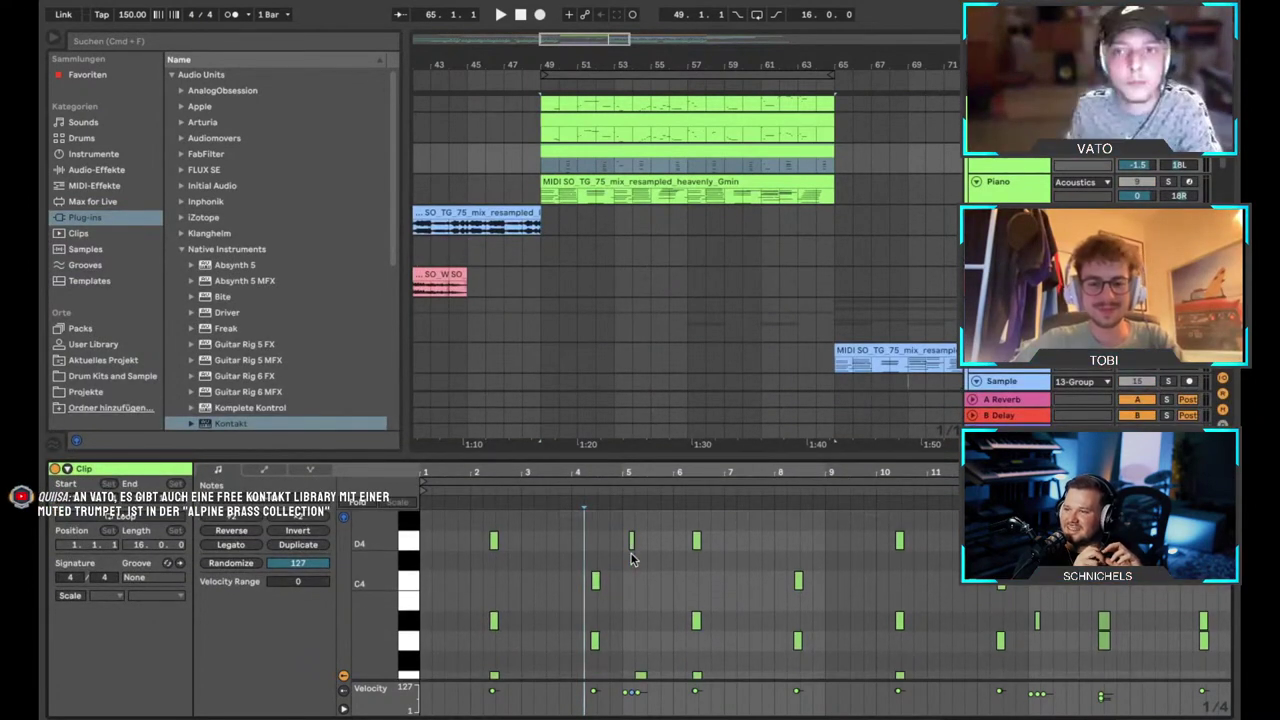
click(560, 326)
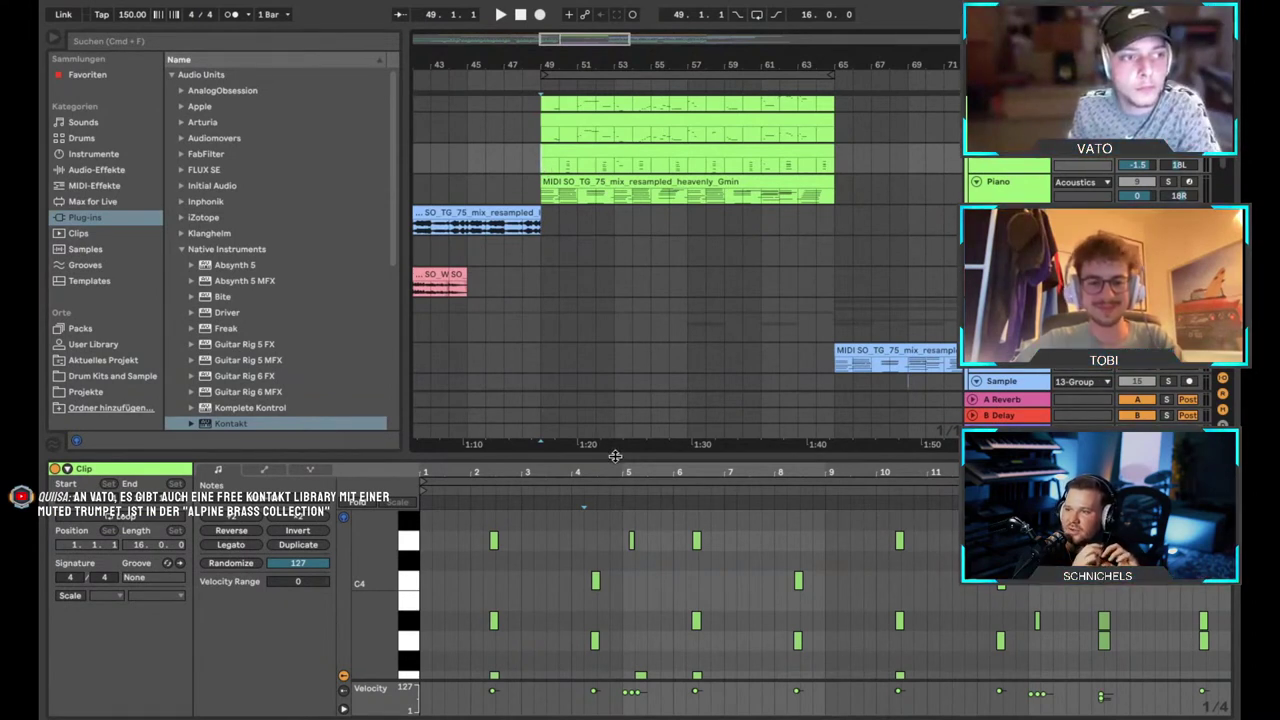
Enlarge the green clip's piano roll and play the arrangement from bar 49.
drag(615, 456, 658, 250)
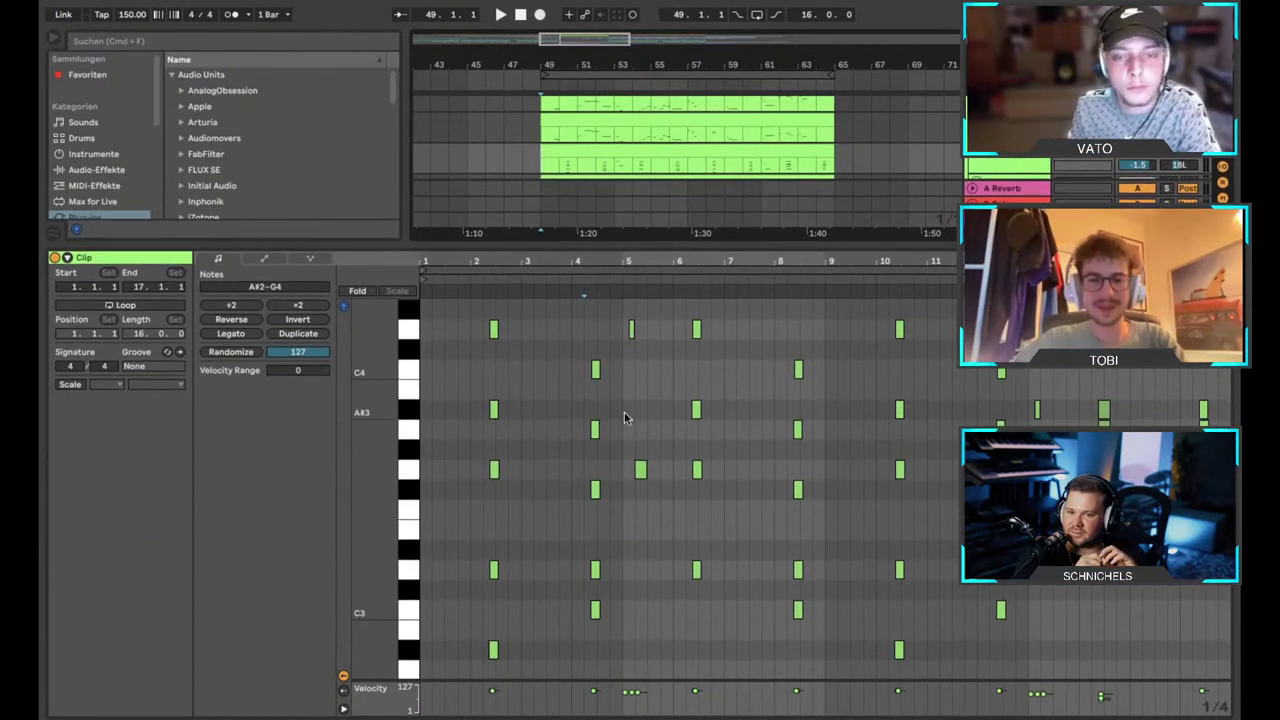
key(space)
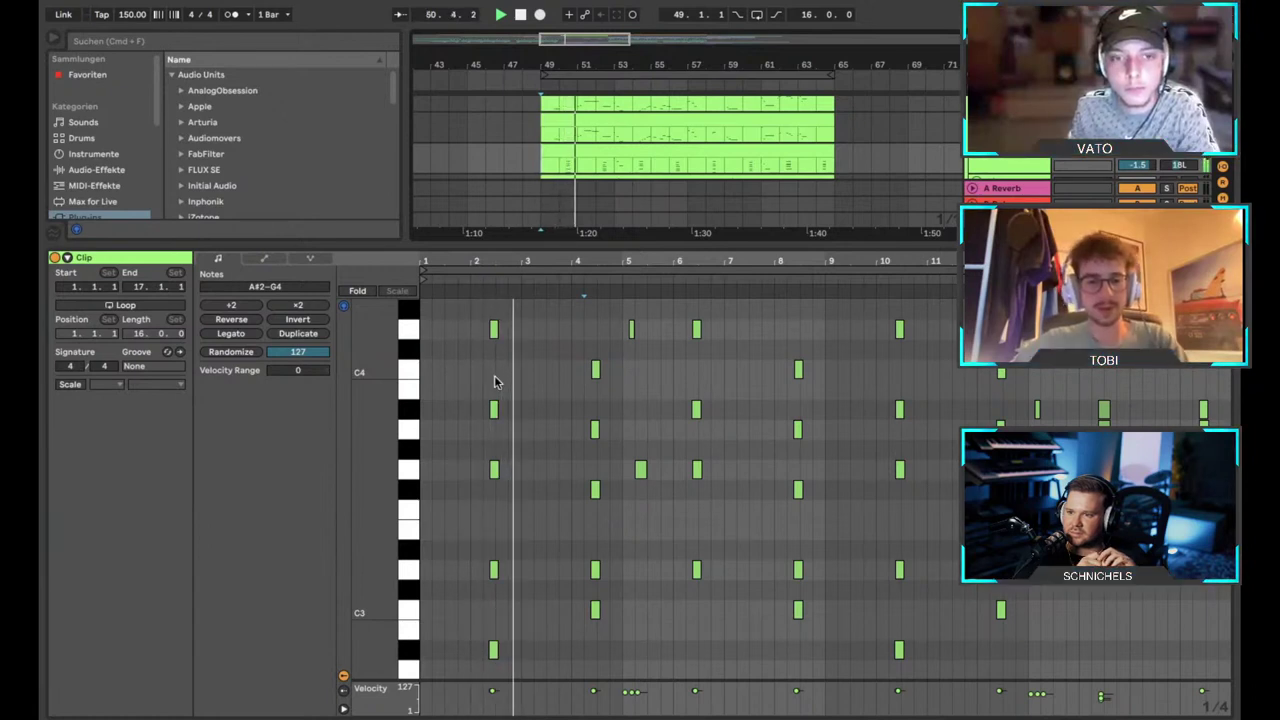
Show the Guitar track's devices and inspect its RC-20 Retro Color settings during playback, closing the plug-in window when done.
click(1033, 163)
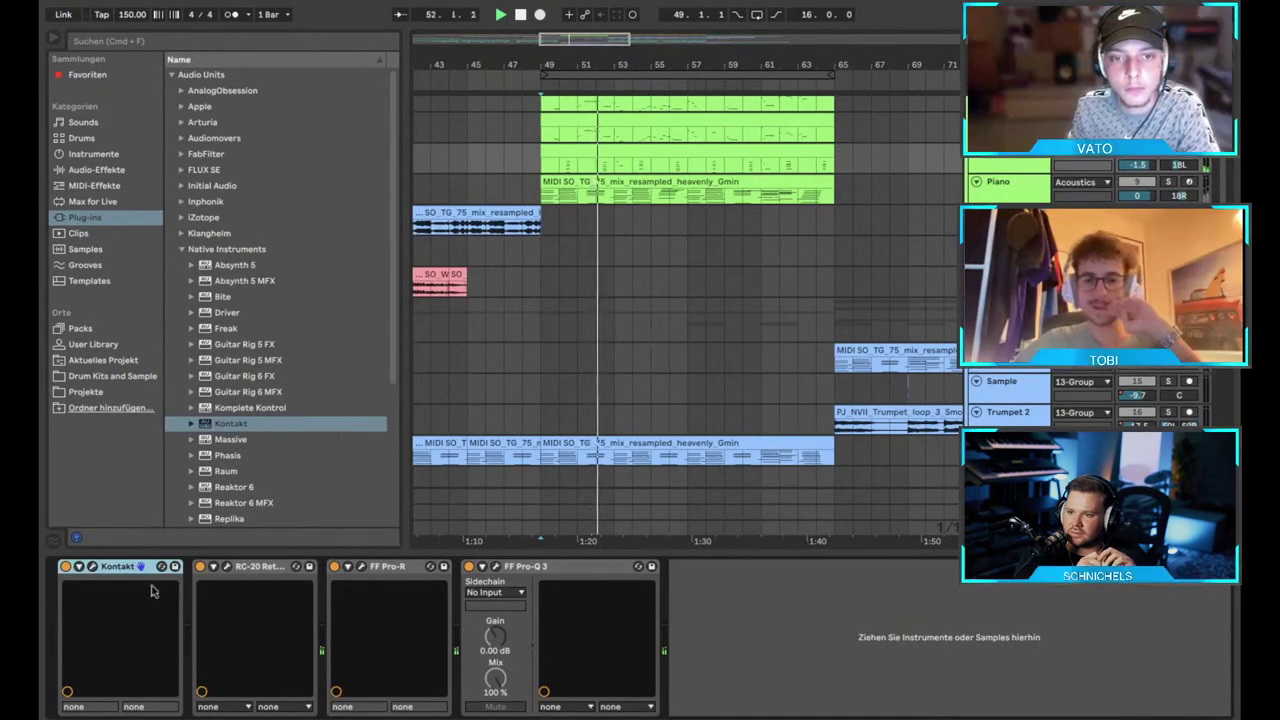
click(226, 566)
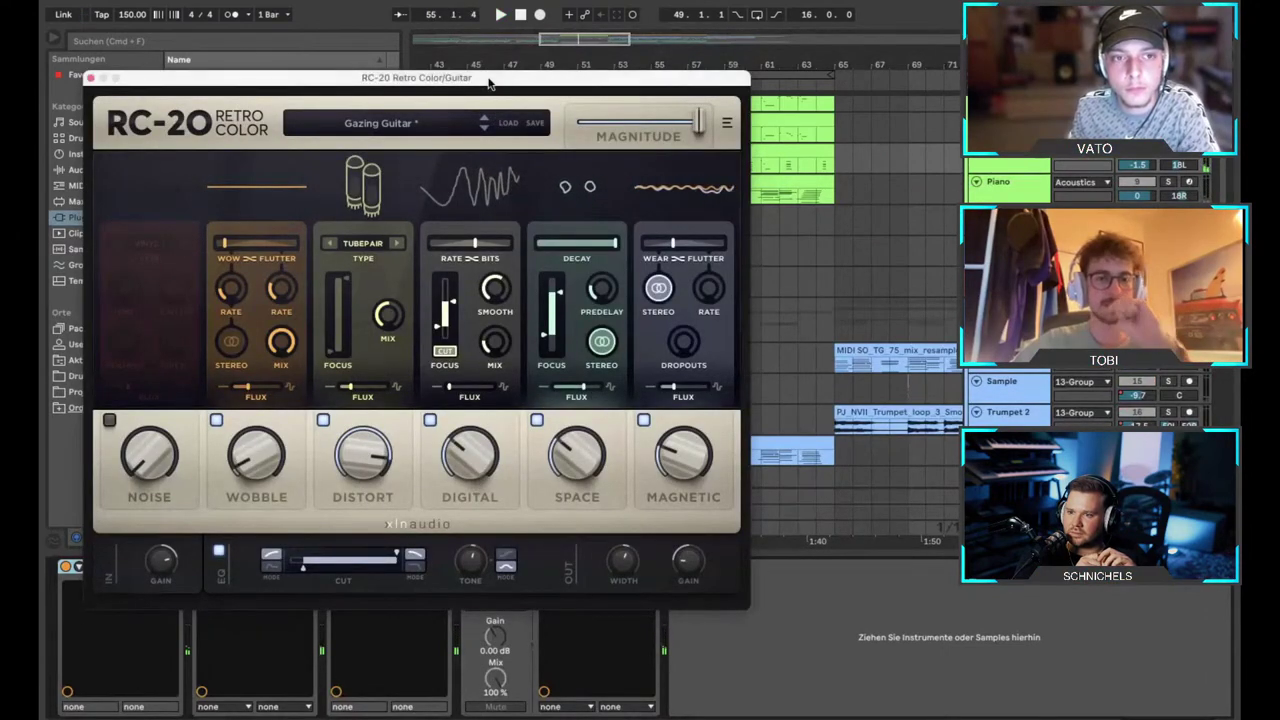
drag(500, 84, 897, 152)
click(201, 567)
key(space)
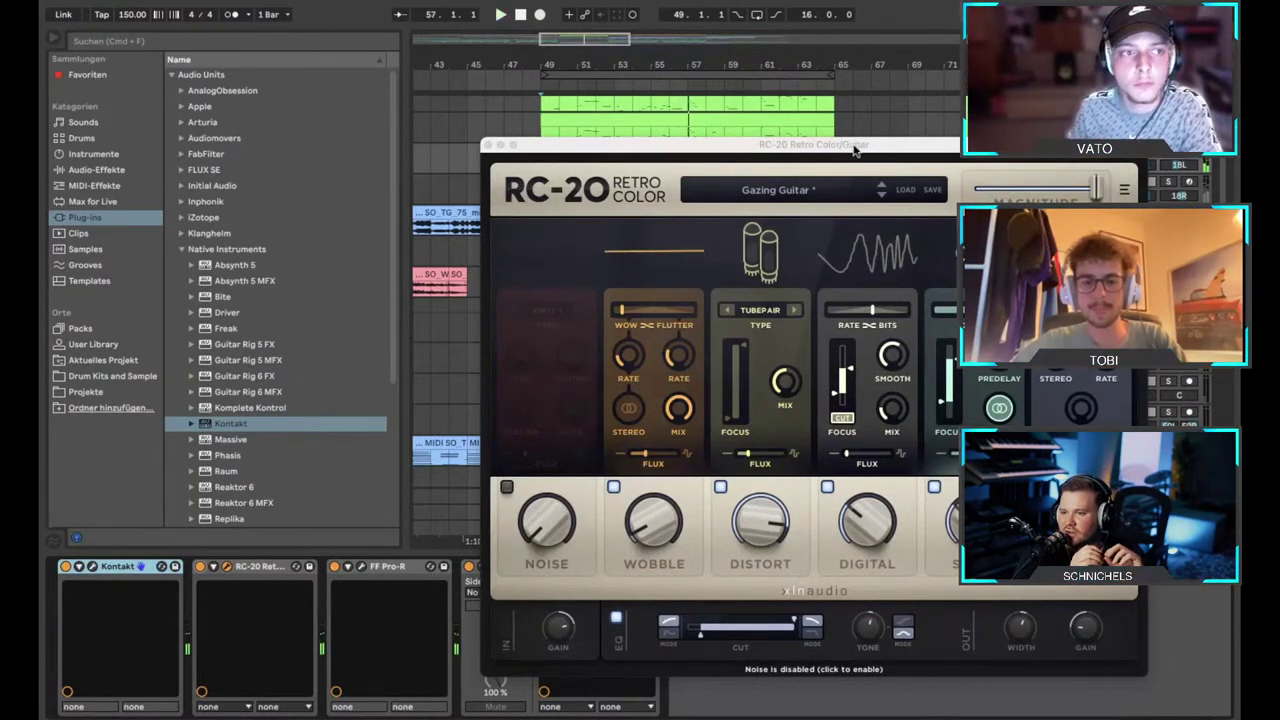
click(485, 146)
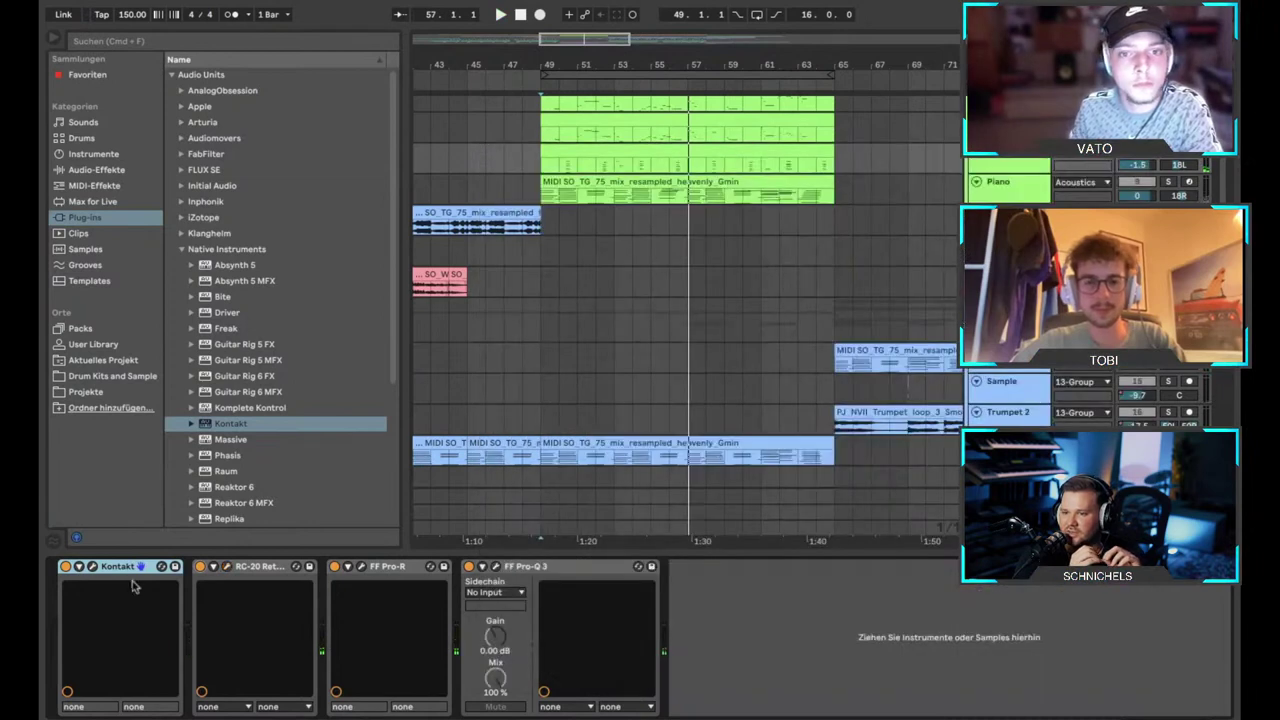
Inspect the Guitar track's Kontakt instrument and browse its library list, closing the plug-in window when done.
click(92, 567)
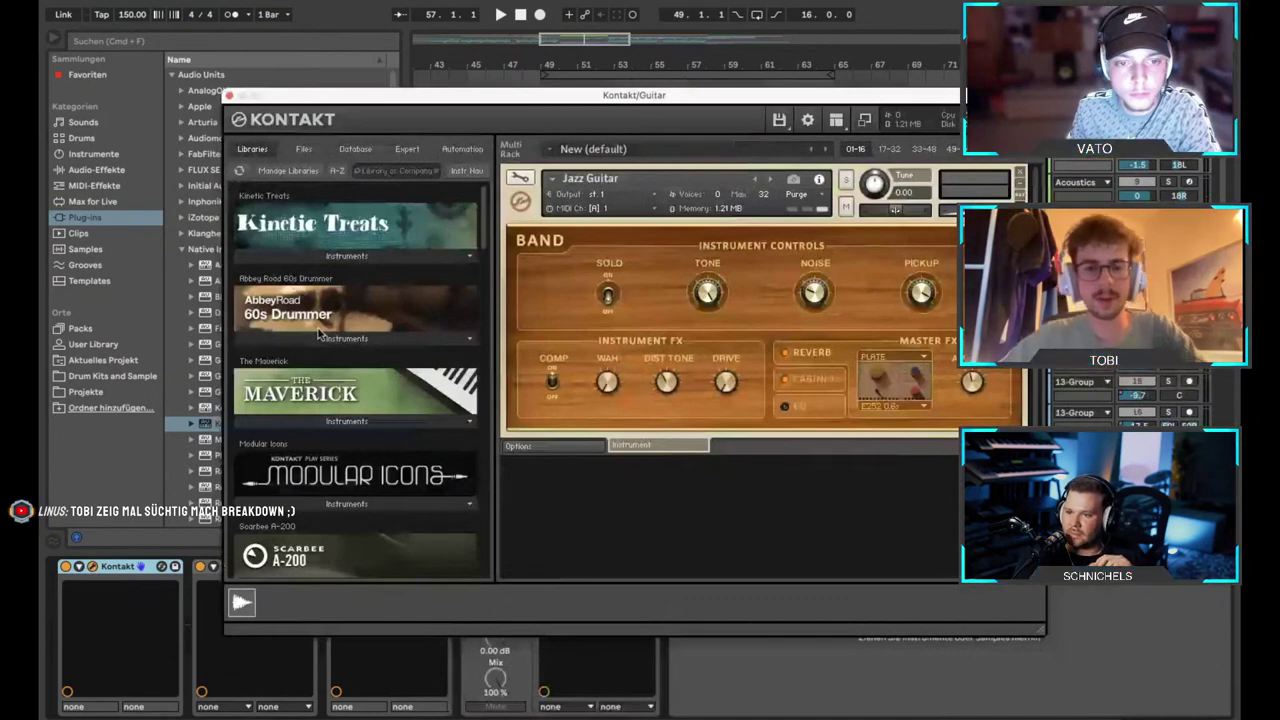
scroll(318, 335, down, 10)
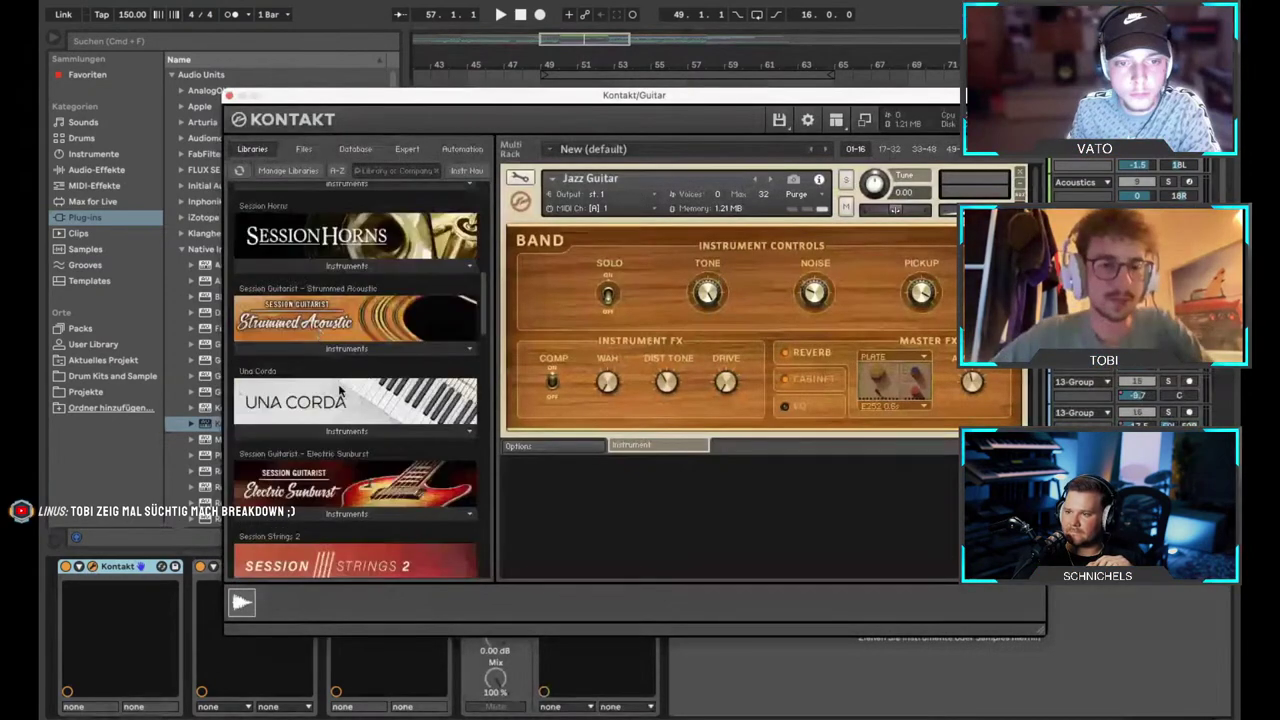
click(348, 452)
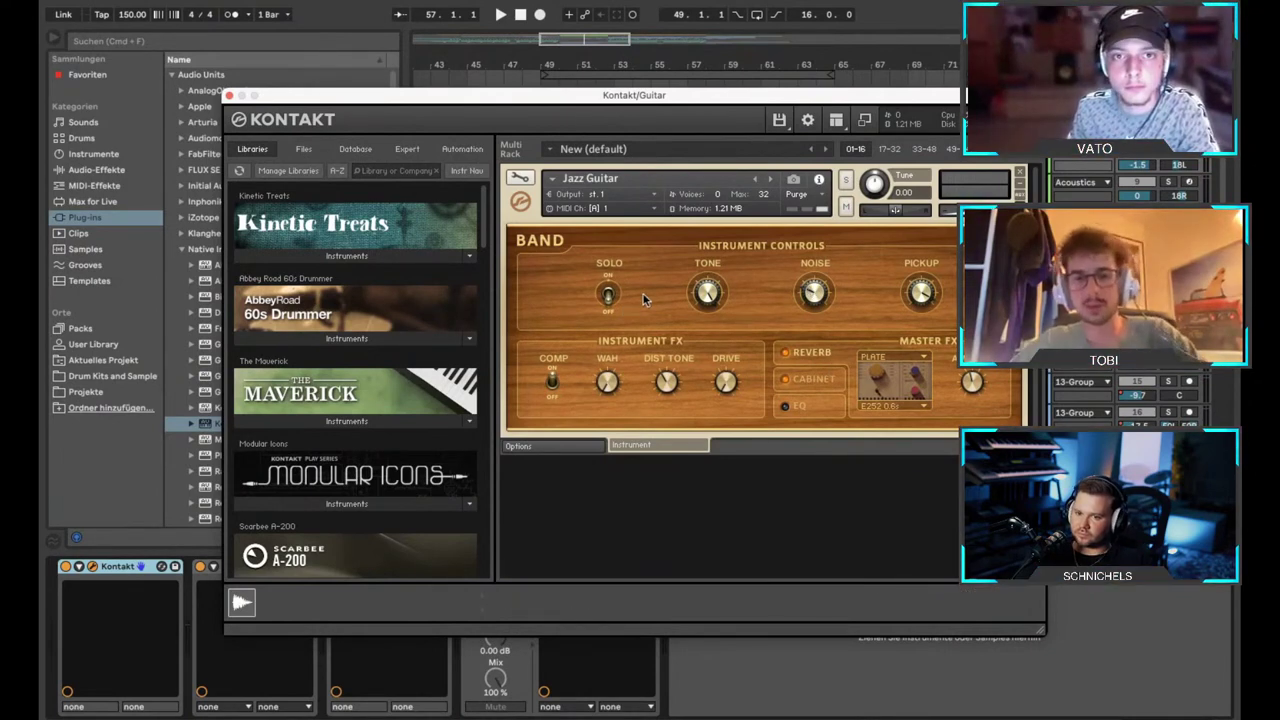
click(228, 95)
Examine the arrangement around bars 49 to 113, comparing the bass, acoustic, sample and 13 Group tracks.
scroll(541, 193, up, 3)
scroll(500, 238, down, 2)
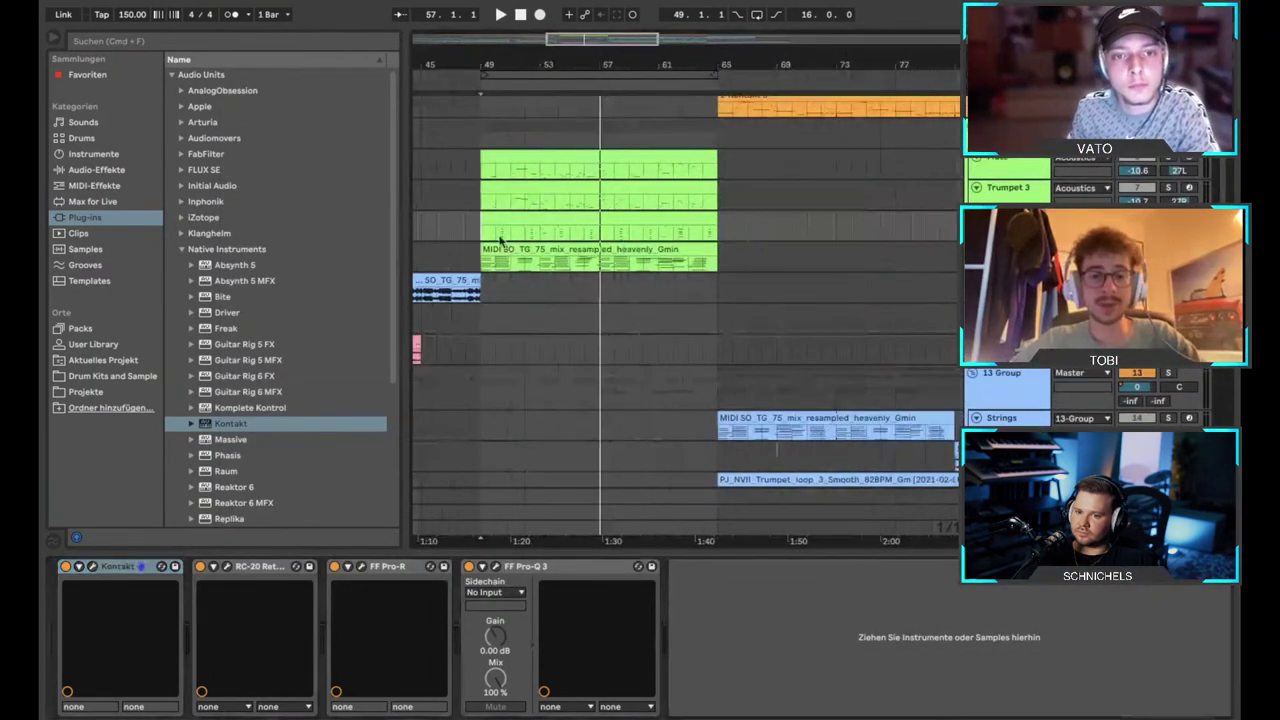
scroll(703, 238, down, 3)
scroll(703, 238, up, 3)
scroll(703, 238, right, 2)
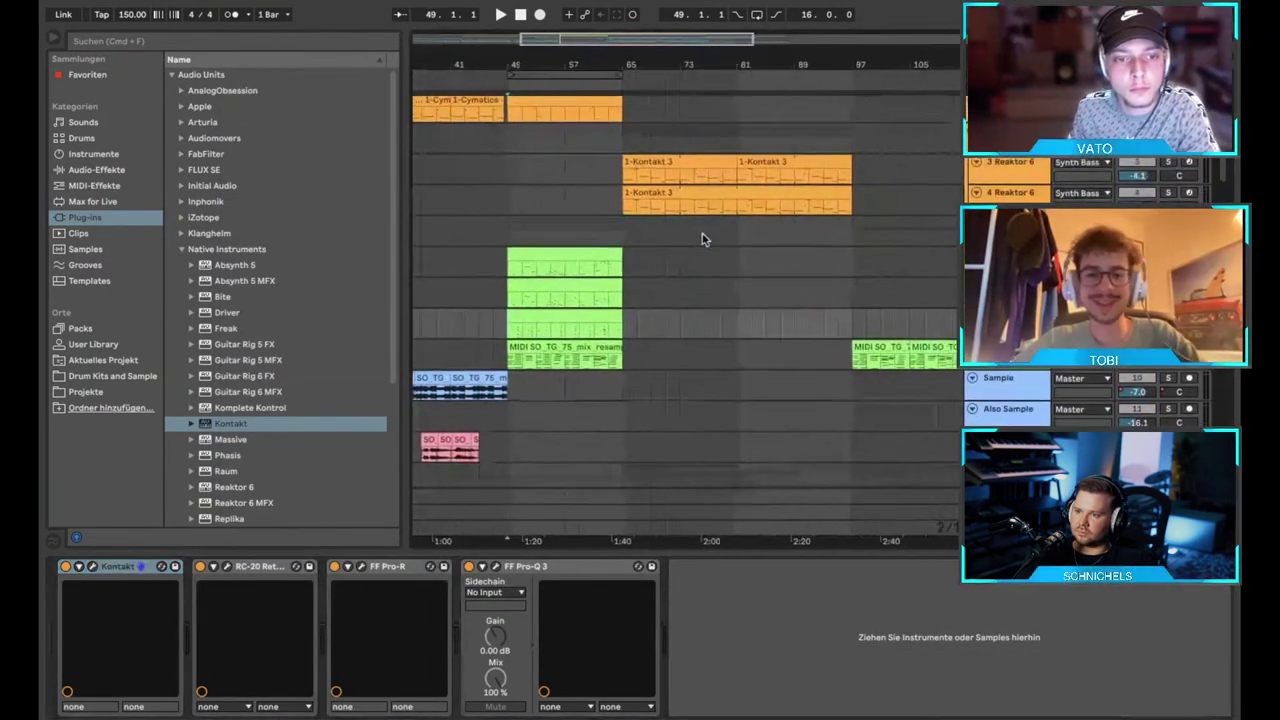
scroll(703, 238, down, 1)
scroll(703, 238, down, 1)
scroll(703, 238, down, 6)
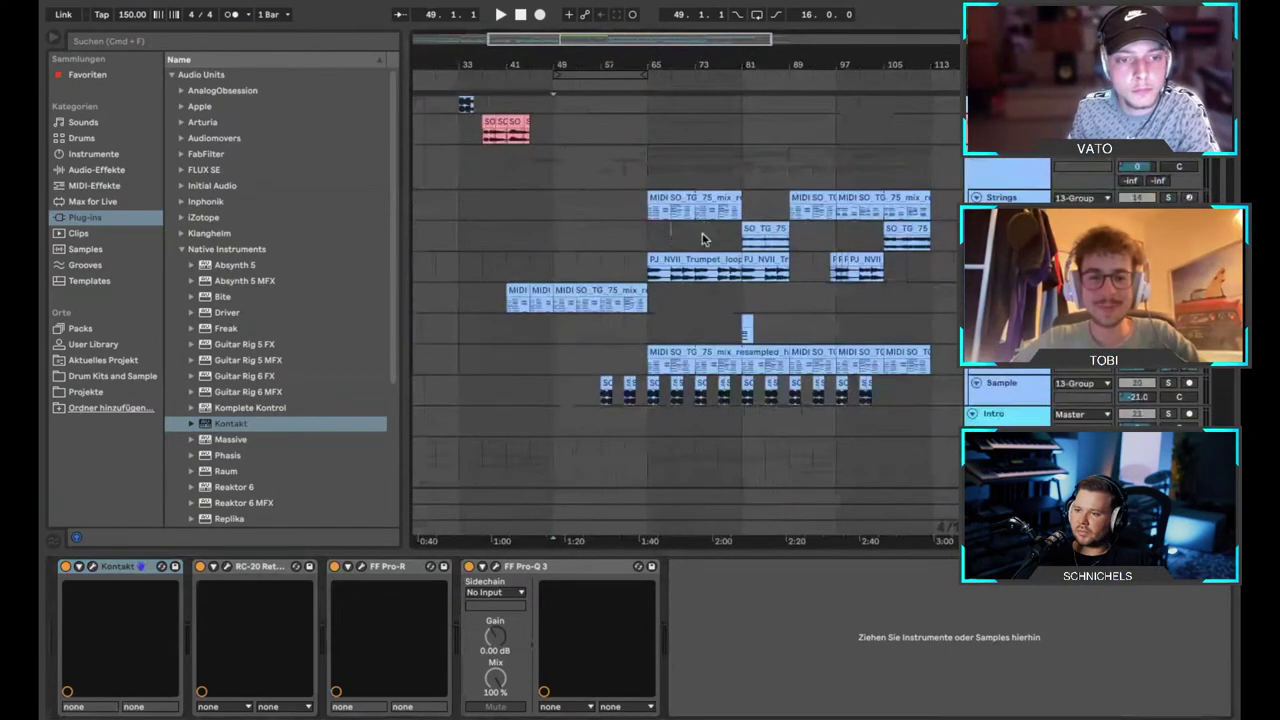
scroll(703, 238, up, 3)
scroll(703, 238, down, 2)
scroll(637, 237, up, 4)
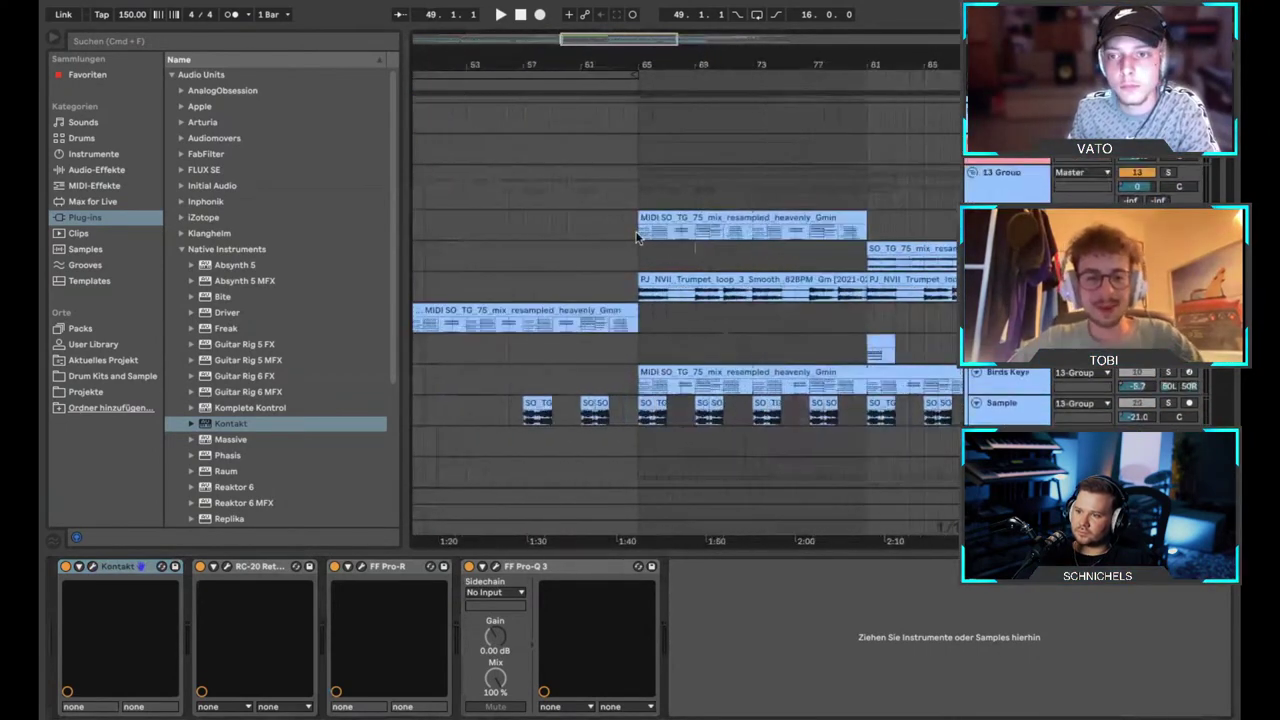
scroll(631, 269, up, 4)
scroll(630, 272, down, 2)
scroll(625, 291, up, 4)
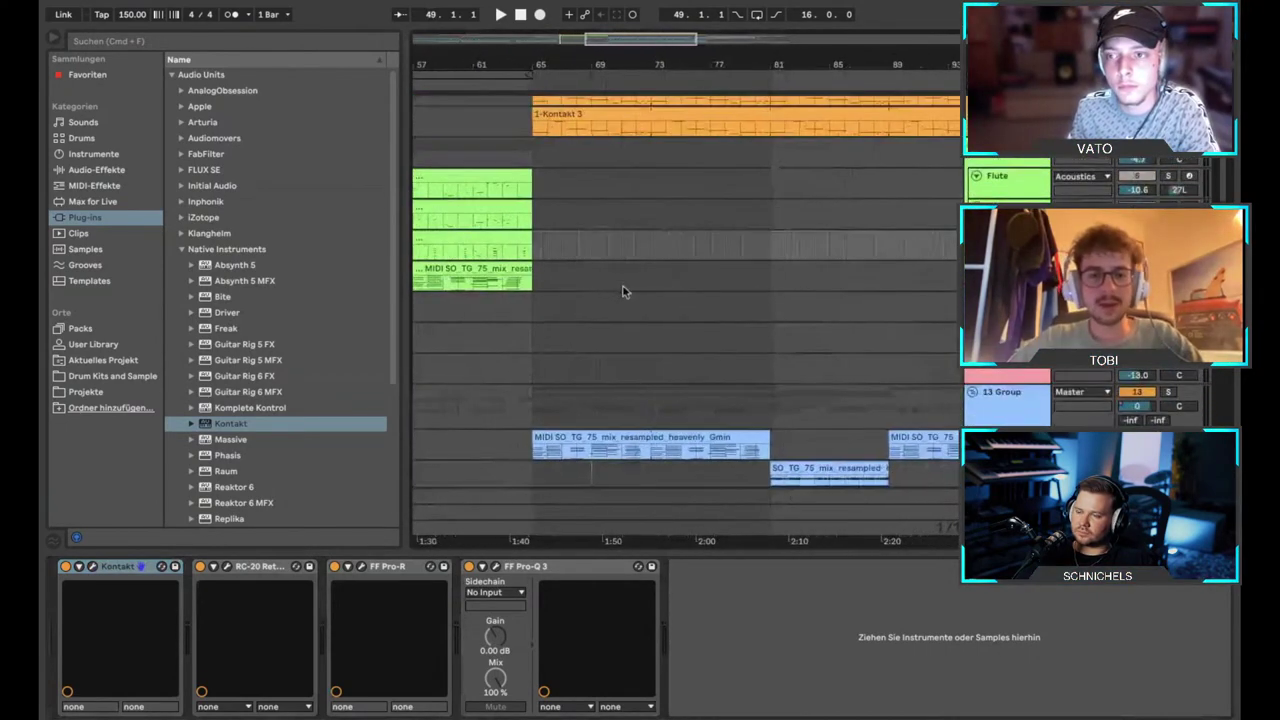
scroll(623, 294, down, 3)
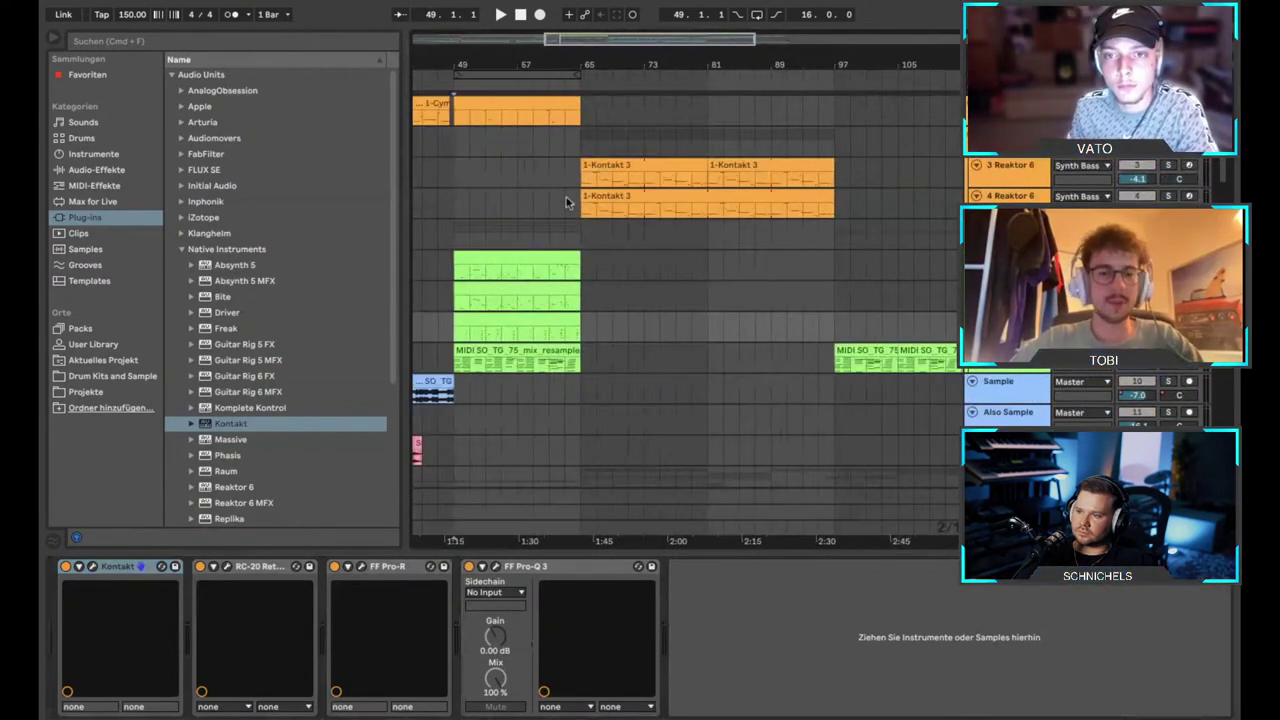
scroll(566, 197, up, 3)
scroll(566, 197, down, 4)
scroll(566, 197, up, 4)
scroll(566, 197, down, 5)
scroll(645, 243, up, 3)
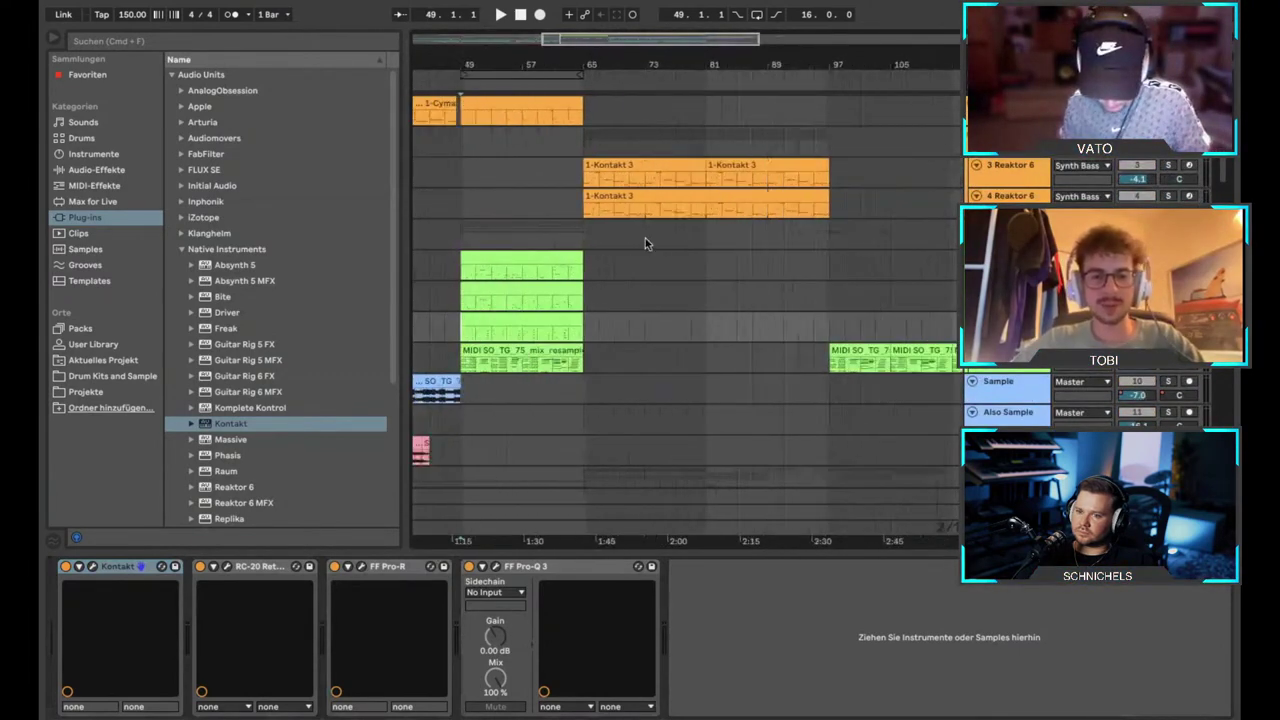
scroll(645, 238, down, 5)
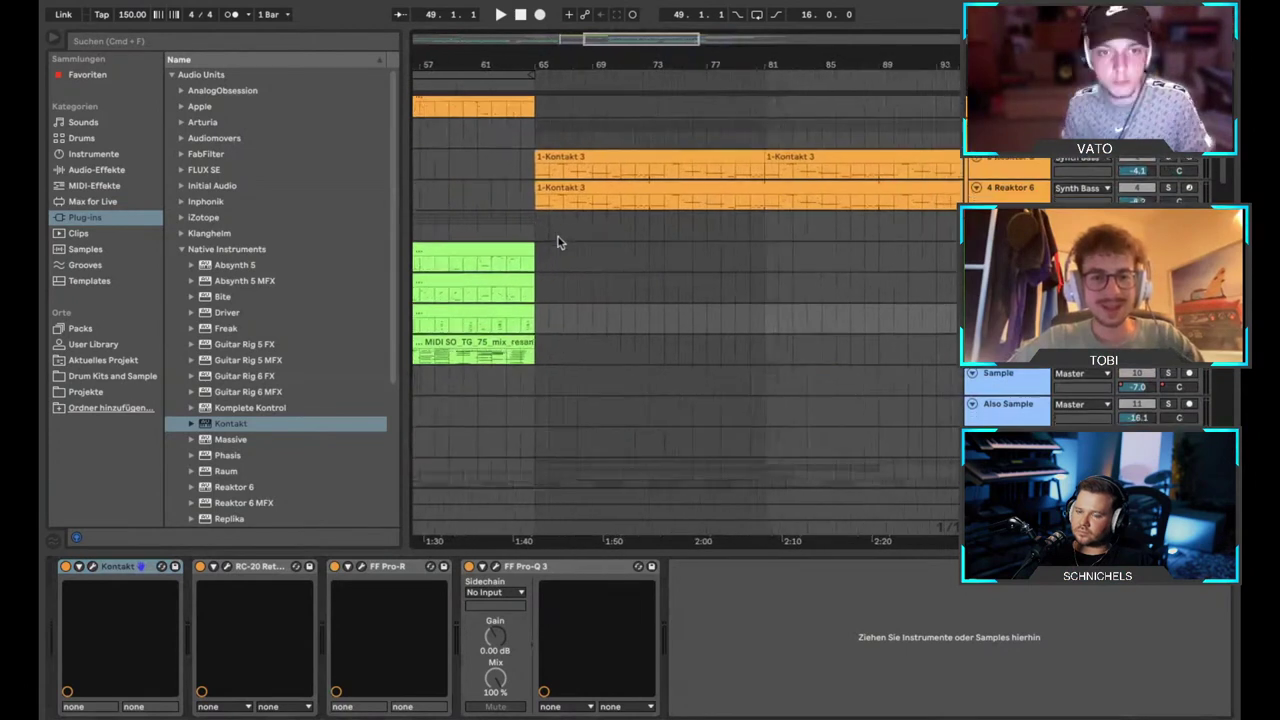
scroll(557, 238, down, 4)
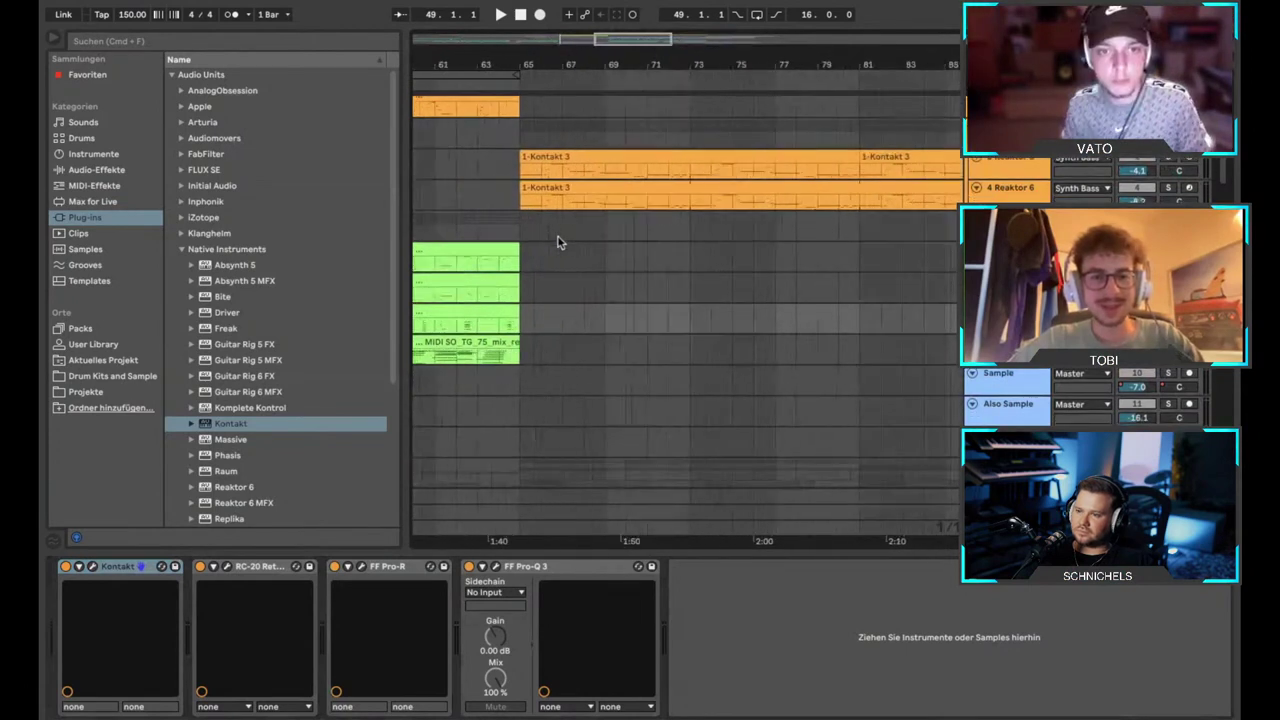
scroll(493, 220, down, 2)
Check the tracks at bar 63 and show the device chain of the 3 Reaktor 6 bass track.
click(493, 220)
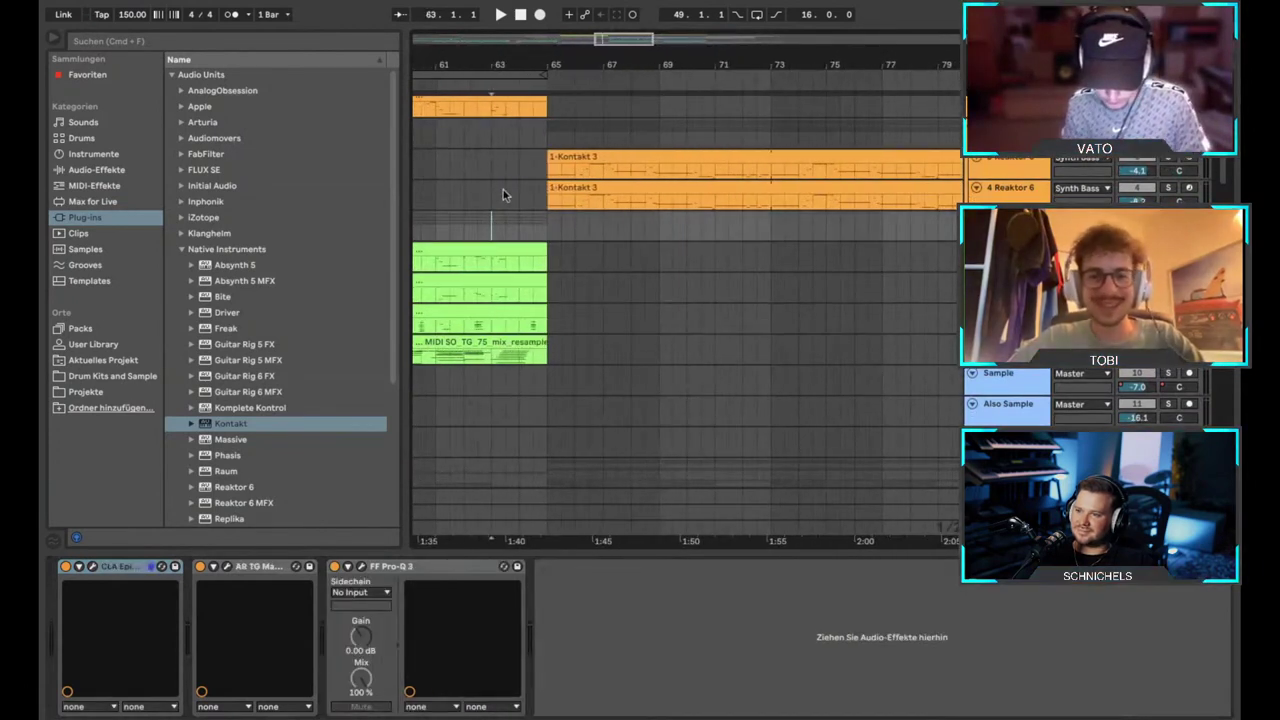
click(494, 173)
click(491, 134)
click(491, 166)
click(492, 205)
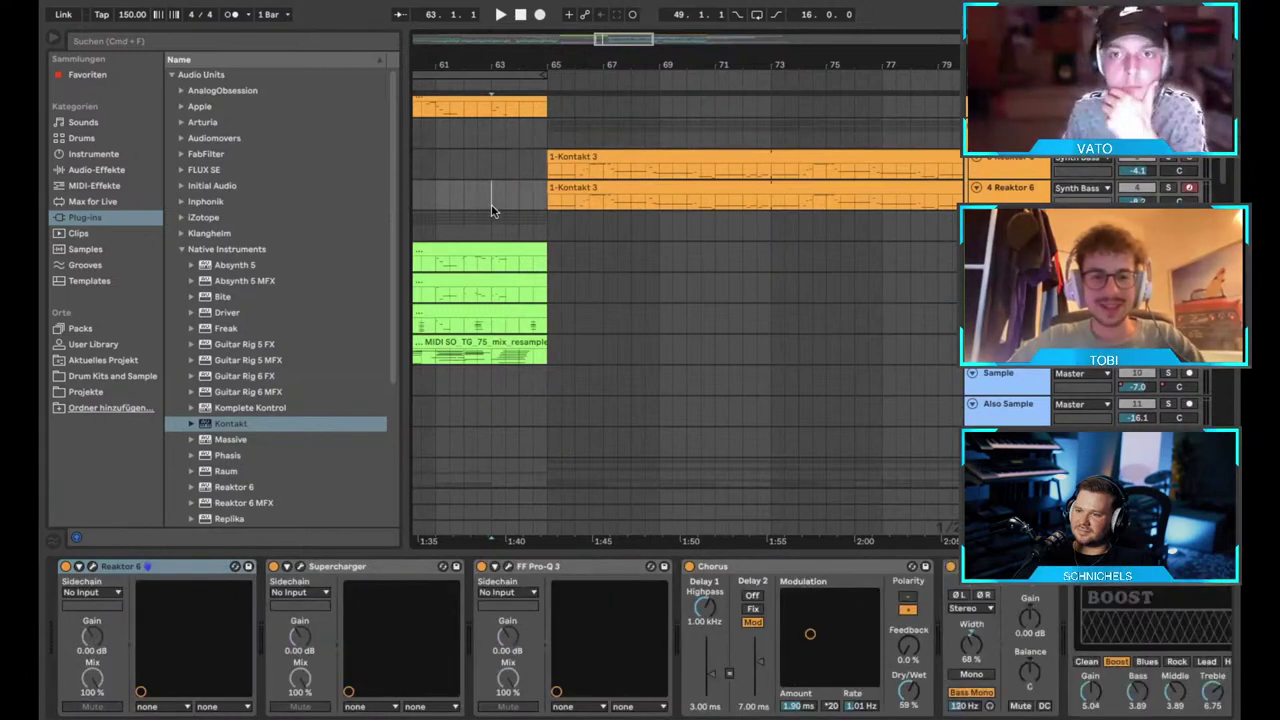
click(490, 166)
click(1027, 162)
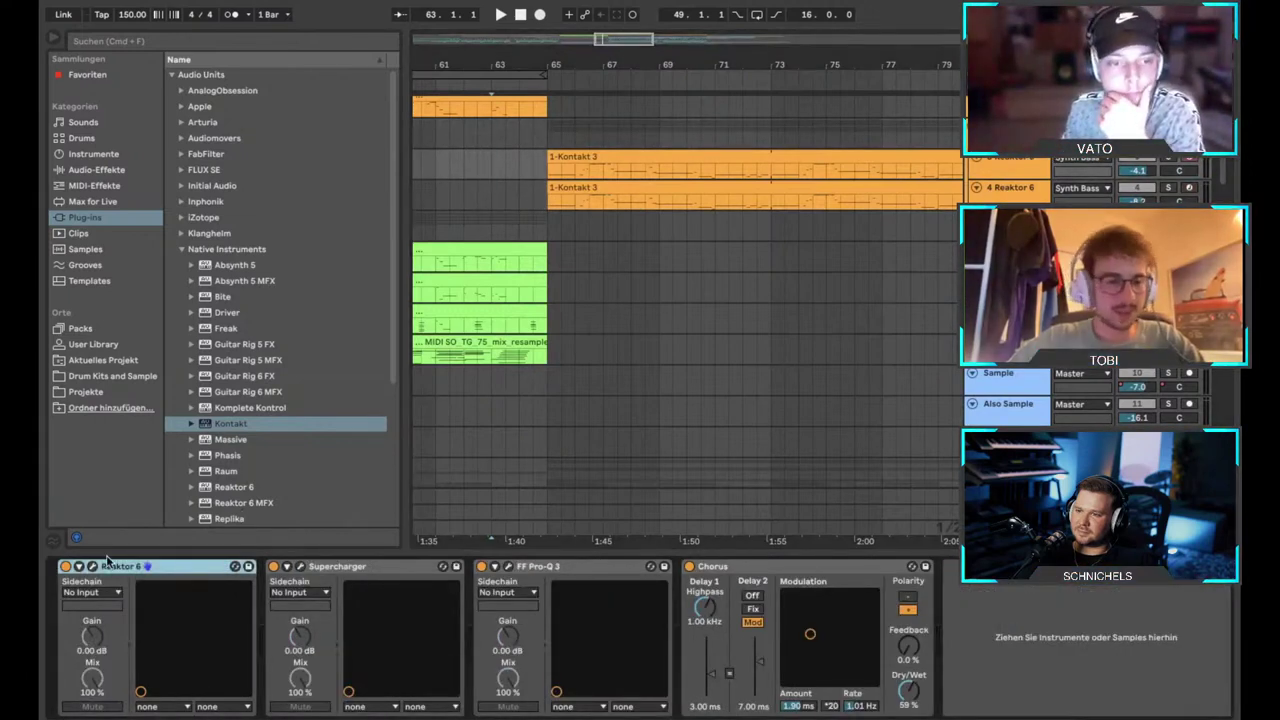
Play the 3 Reaktor 6 bass from bar 65 and inspect its Reaktor 6 instrument, closing the plug-in window when done.
click(547, 166)
key(minus)
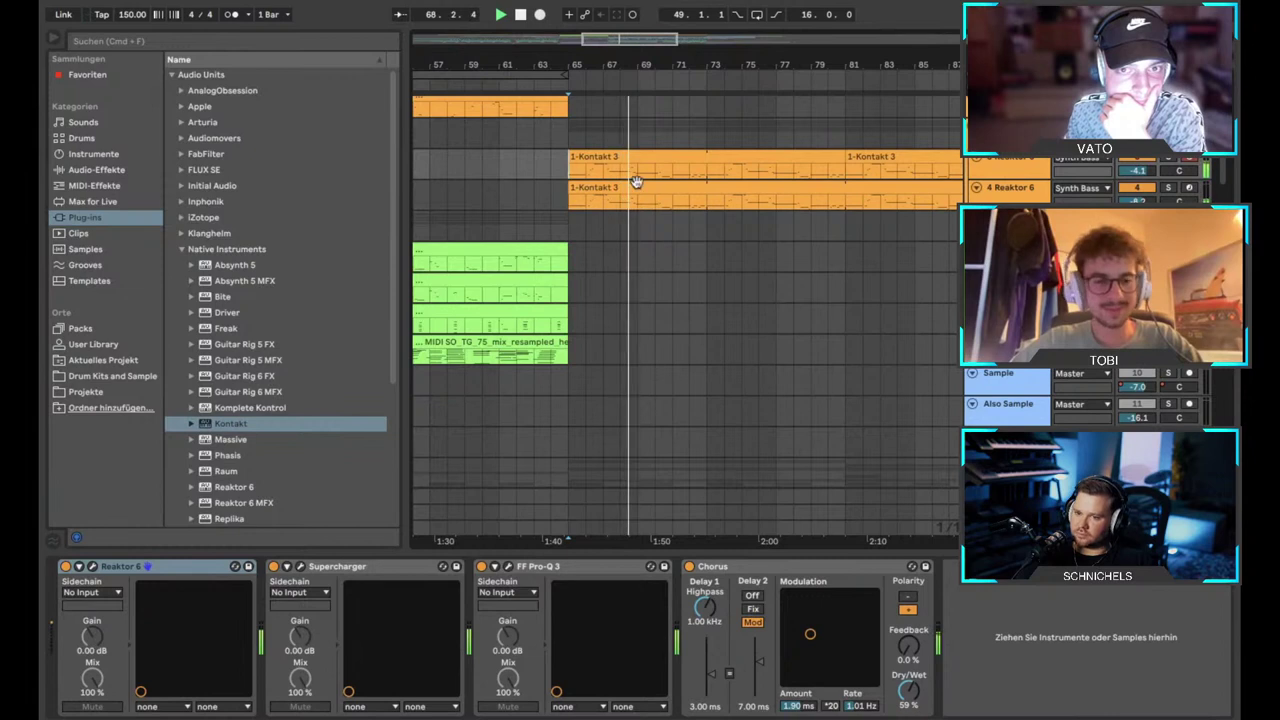
click(92, 566)
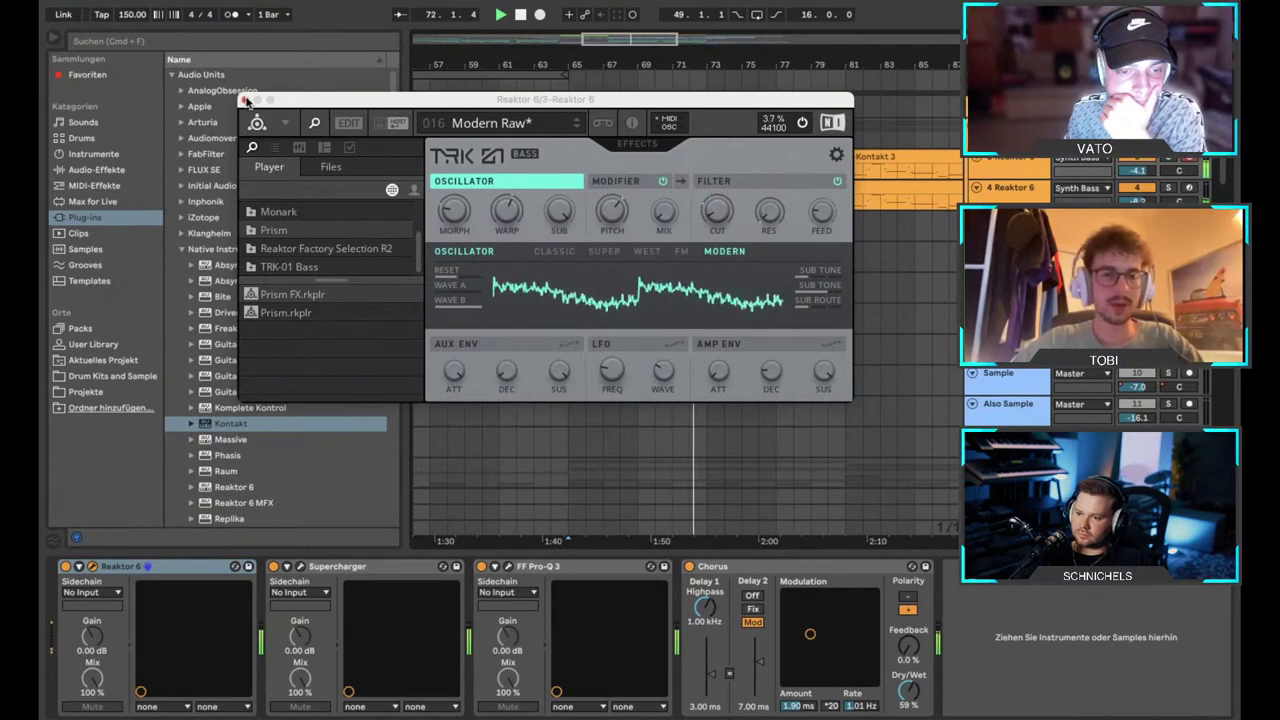
click(246, 101)
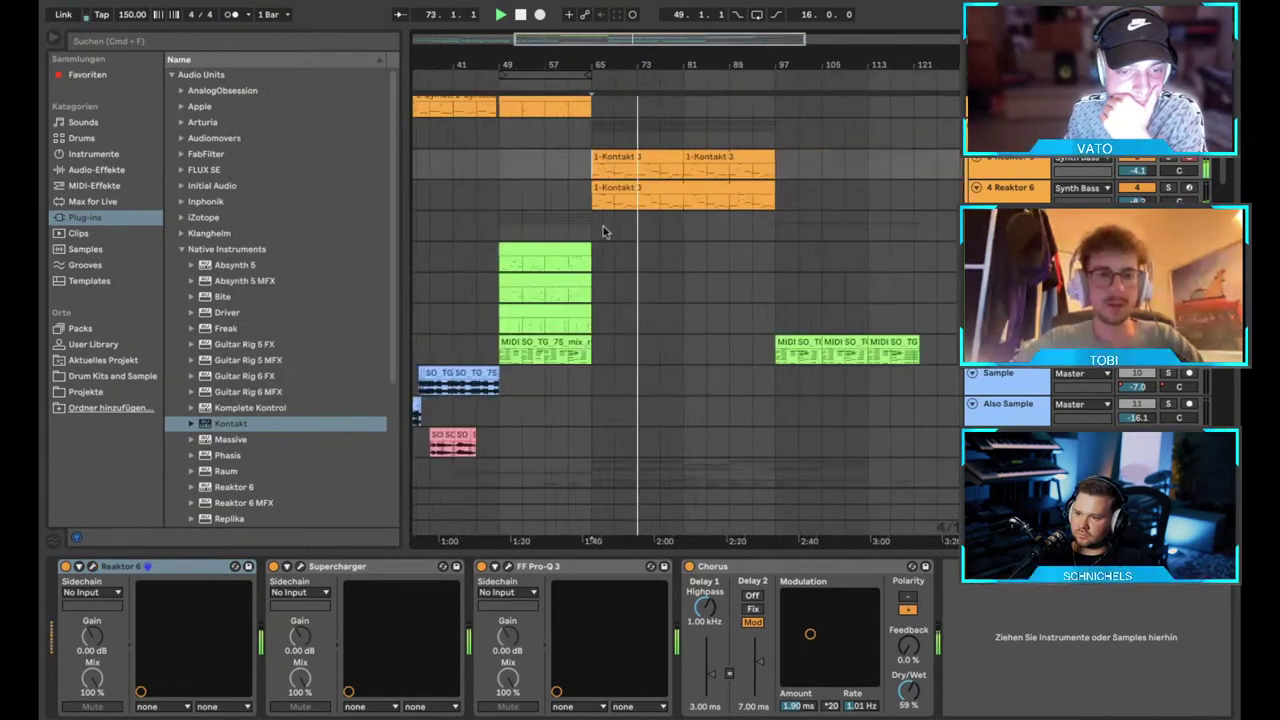
Stop the bass playback and briefly play the 13 Group tracks from bar 65.
scroll(603, 226, down, 5)
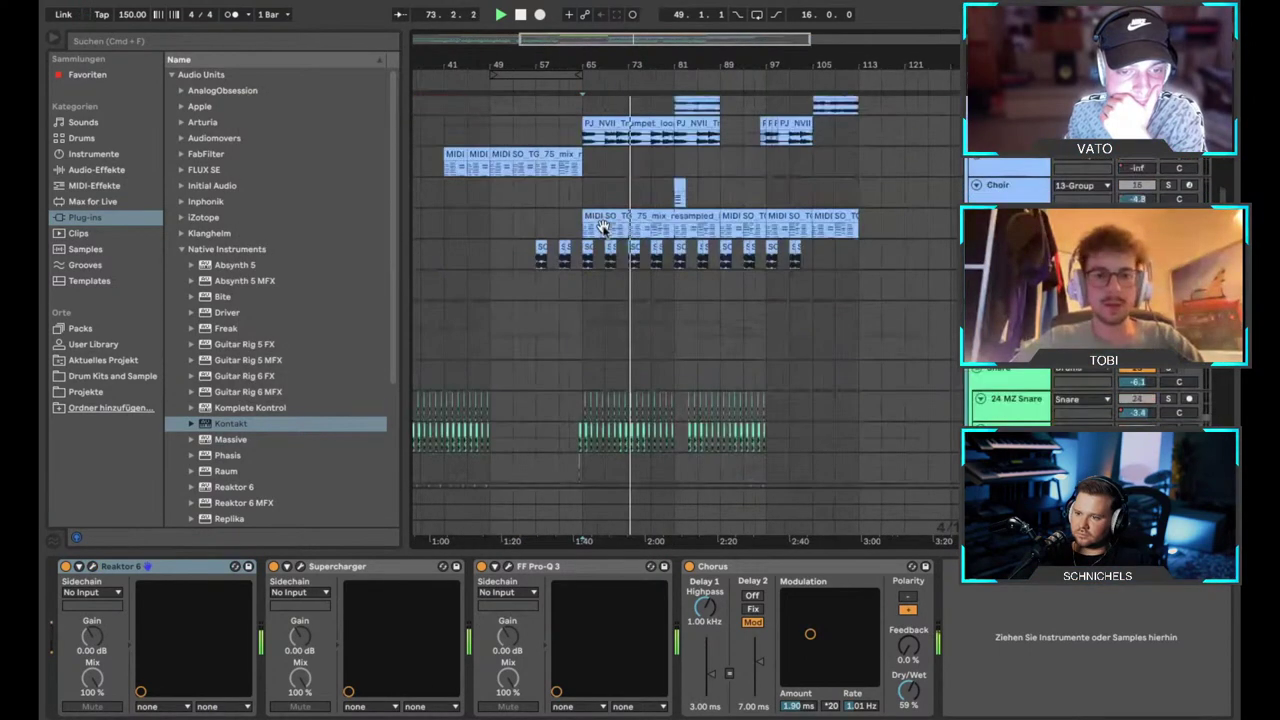
scroll(603, 227, up, 5)
key(space)
click(560, 231)
scroll(559, 232, up, 3)
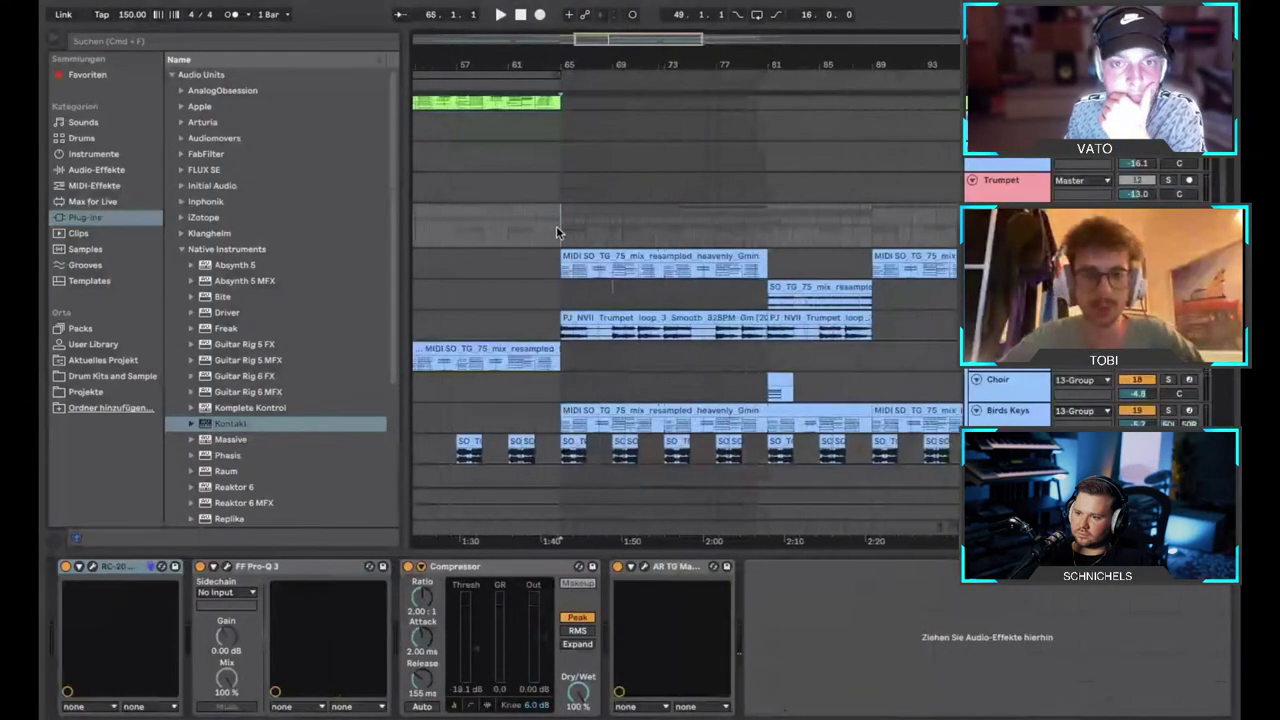
scroll(557, 232, down, 3)
scroll(557, 231, left, 2)
key(space)
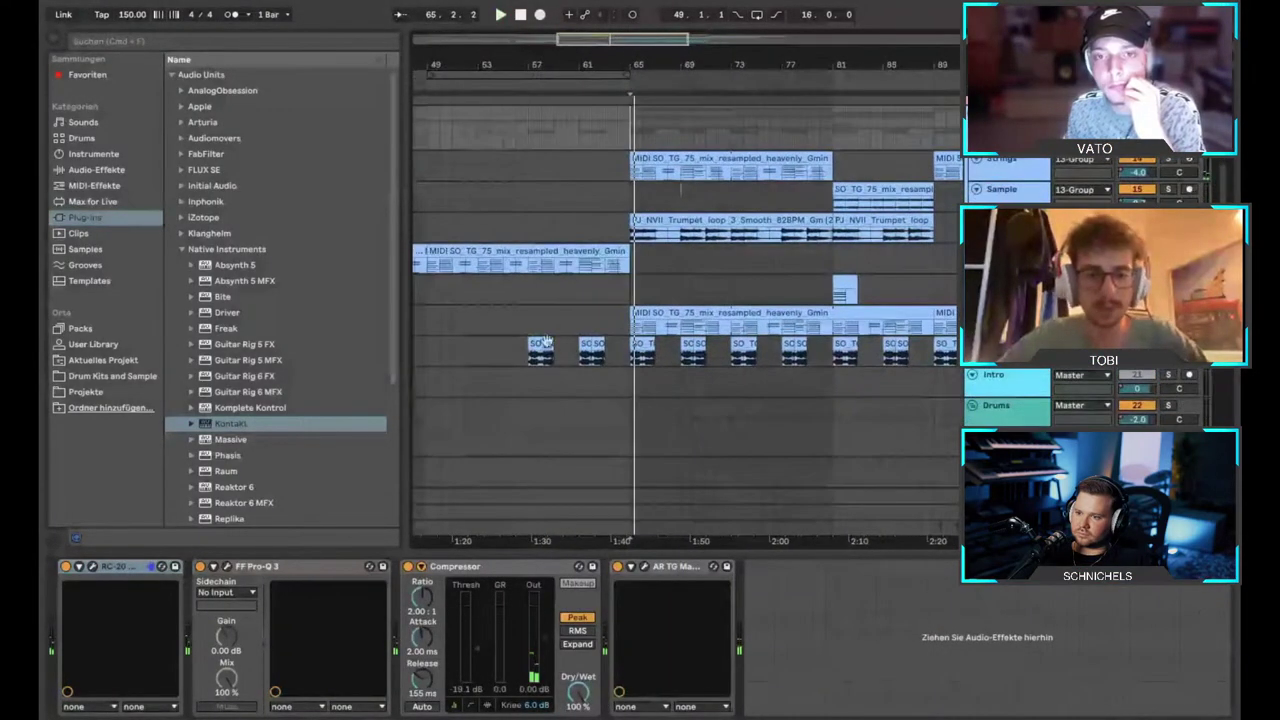
key(space)
Play the chopped Sample clips at the end of the 13 Group from bar 57.
click(533, 350)
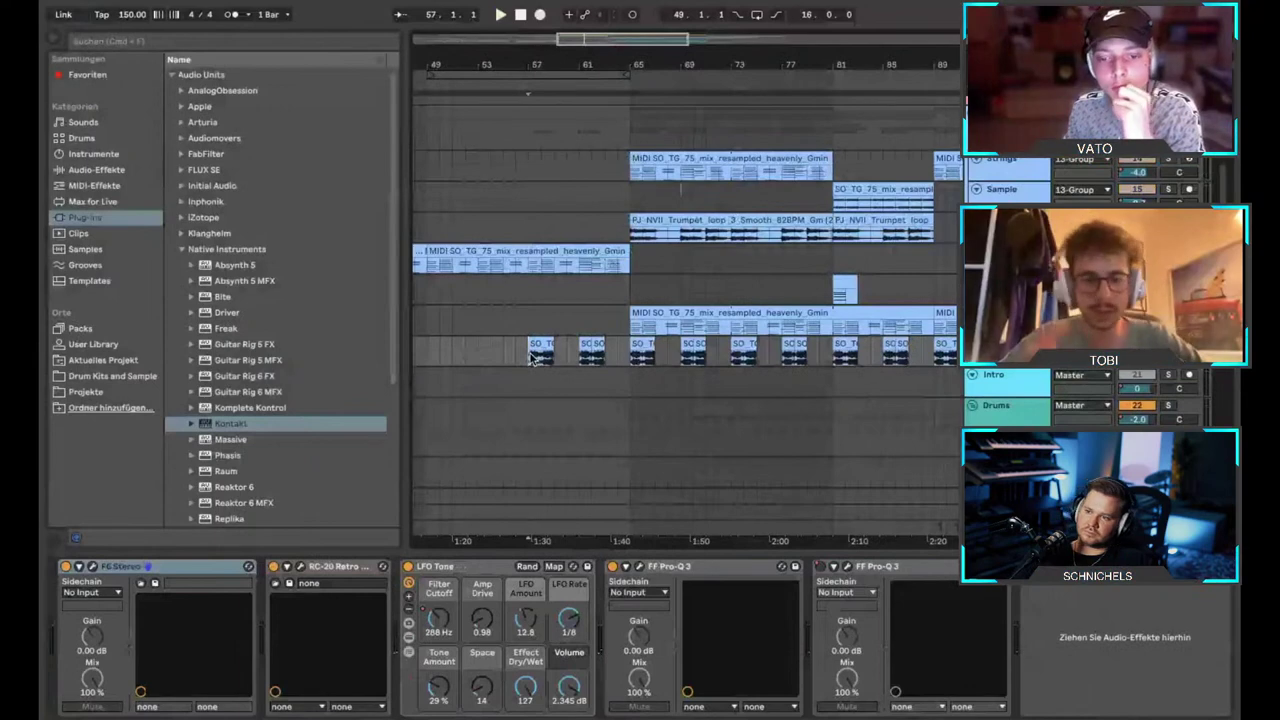
scroll(533, 358, up, 3)
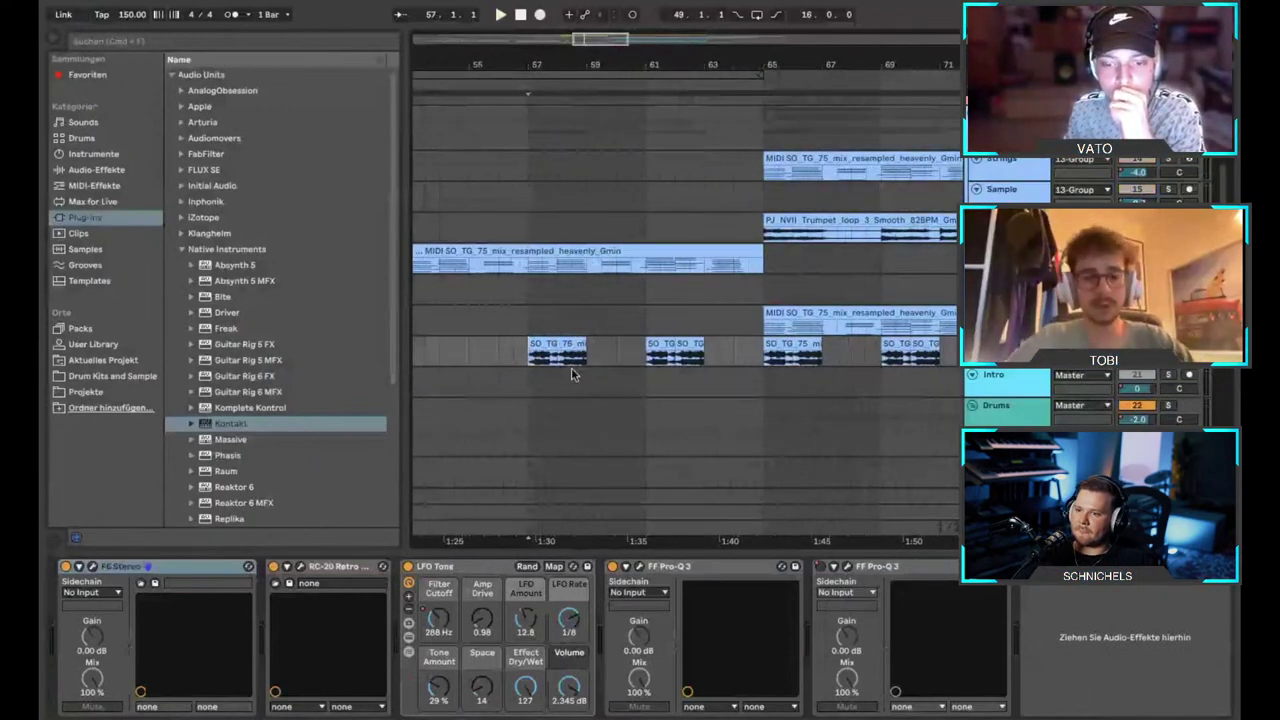
scroll(571, 367, up, 3)
key(space)
scroll(614, 387, down, 3)
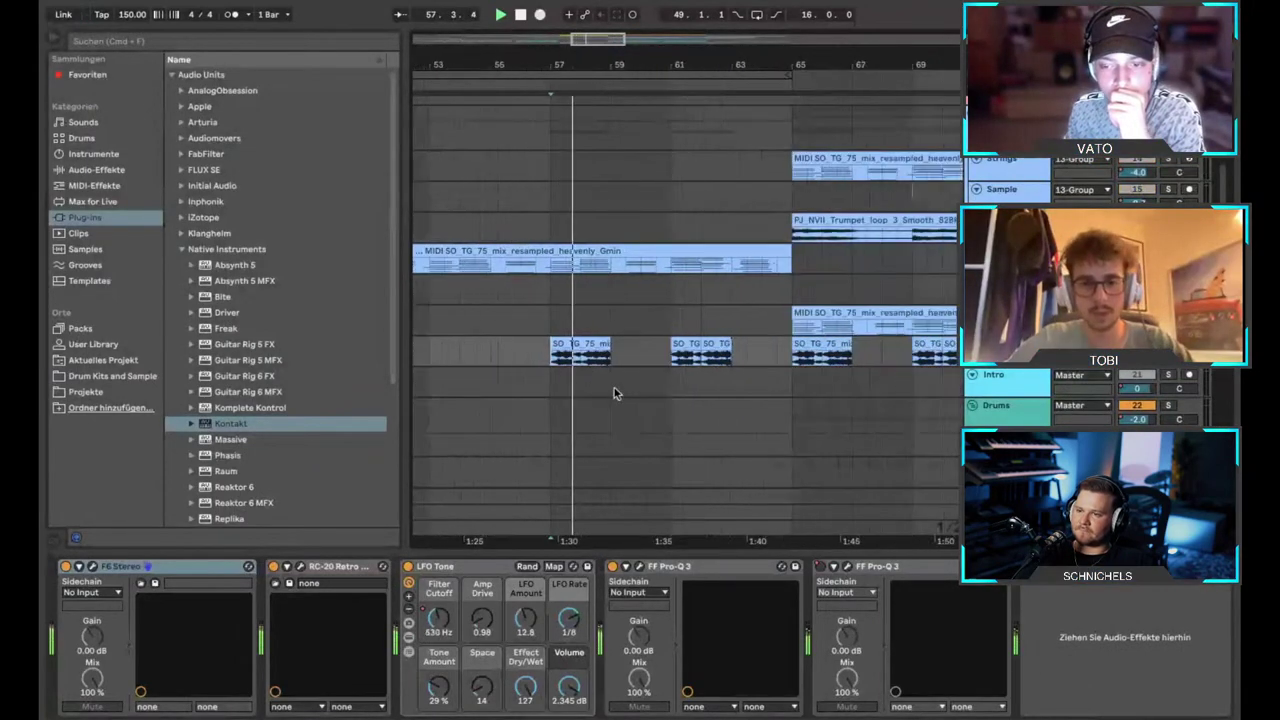
scroll(695, 387, up, 2)
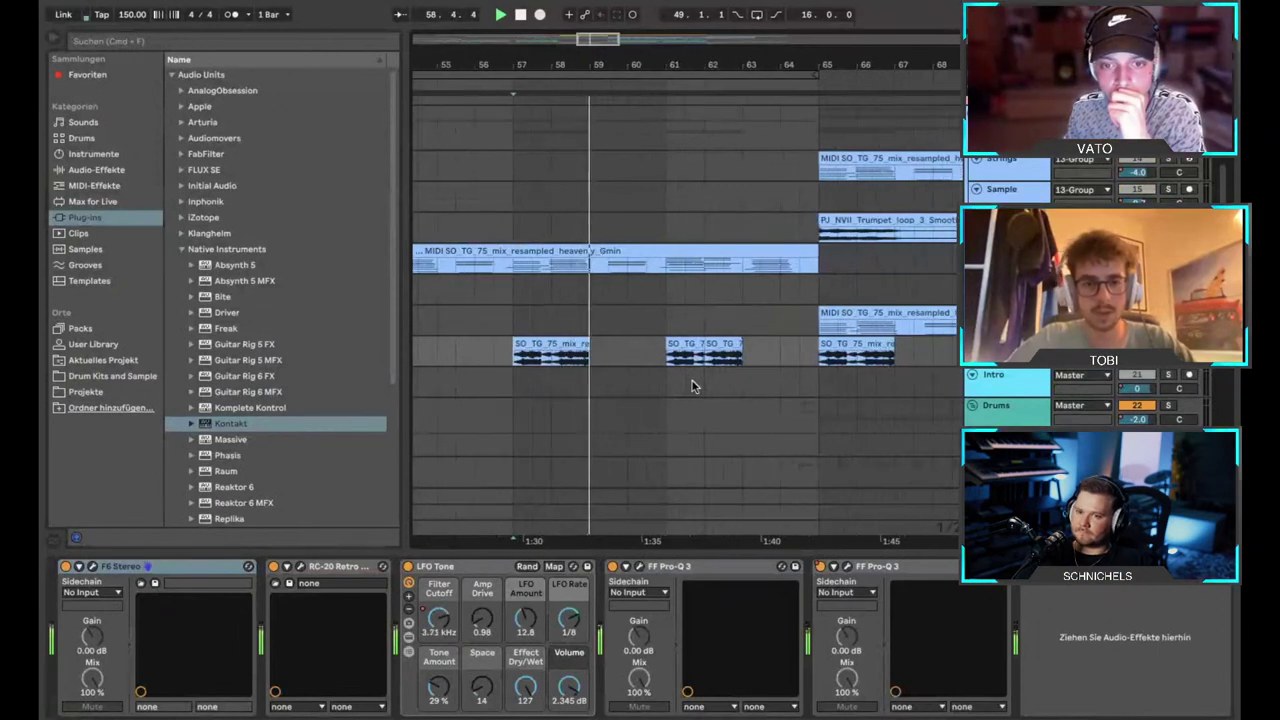
scroll(695, 387, right, 2)
scroll(695, 387, down, 1)
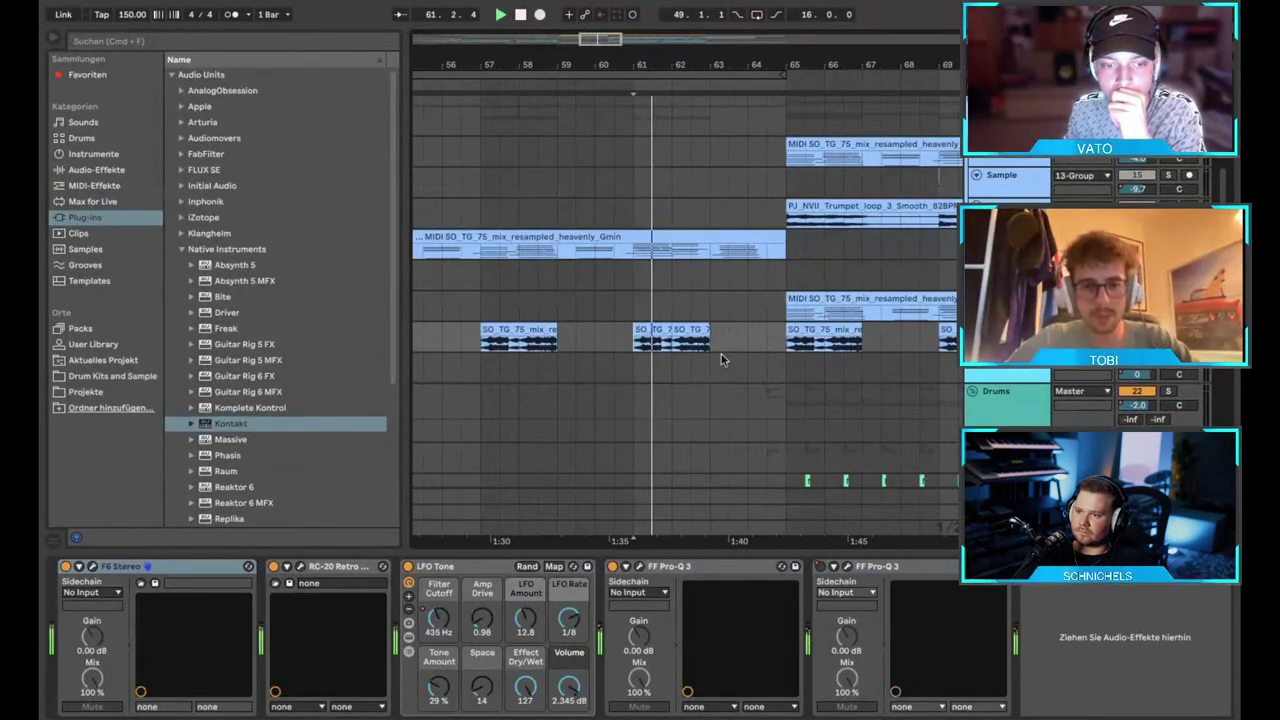
scroll(726, 347, down, 4)
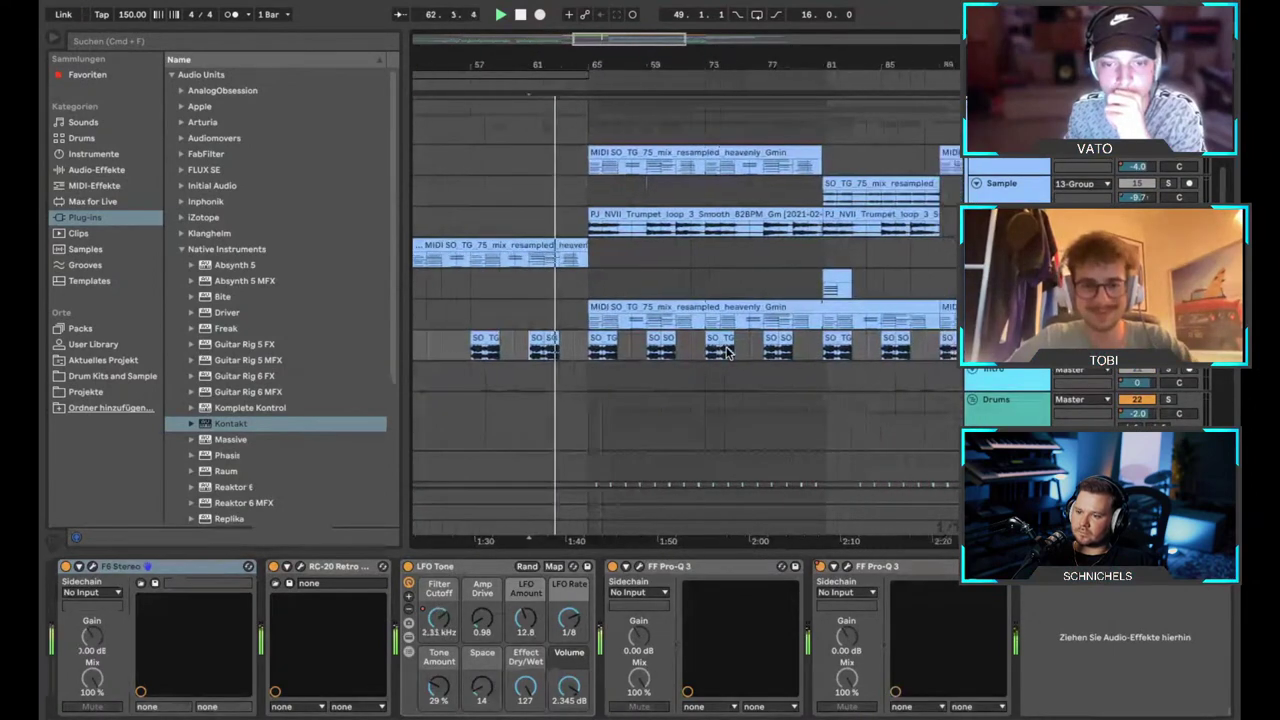
key(space)
Solo the 13 Group and play its combined tracks from bar 65.
scroll(646, 345, up, 1)
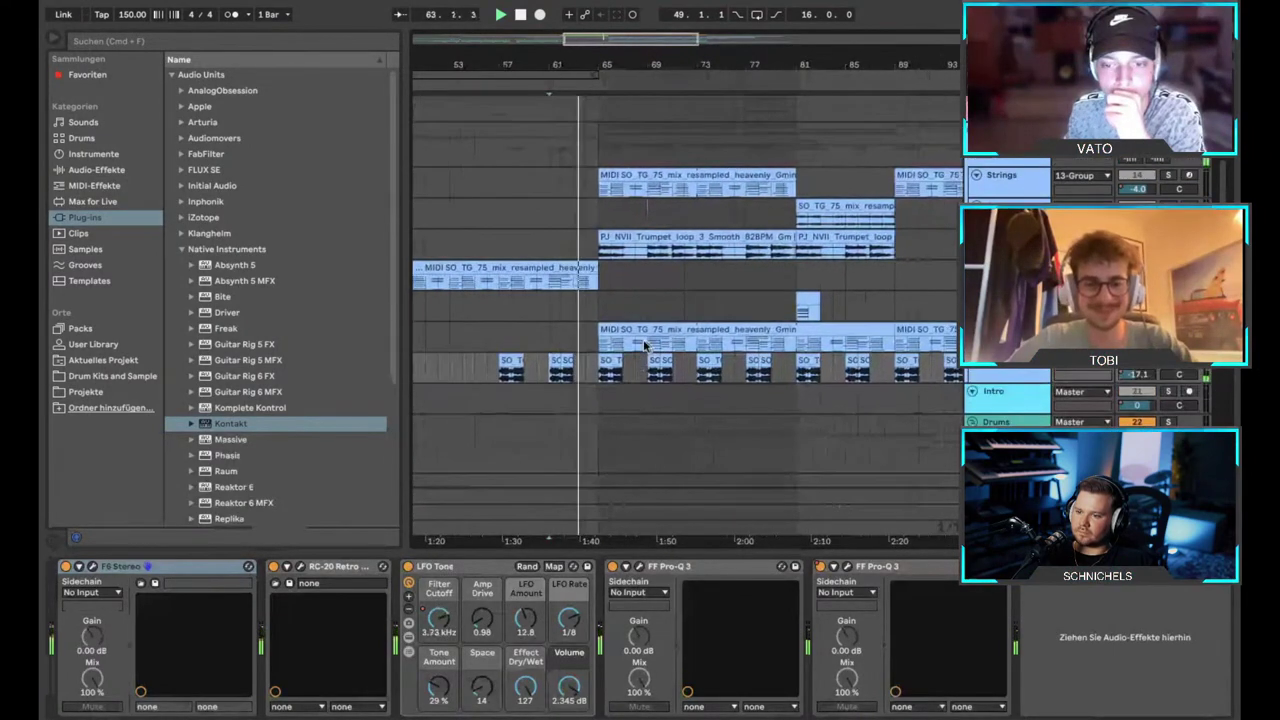
click(601, 308)
scroll(601, 308, up, 2)
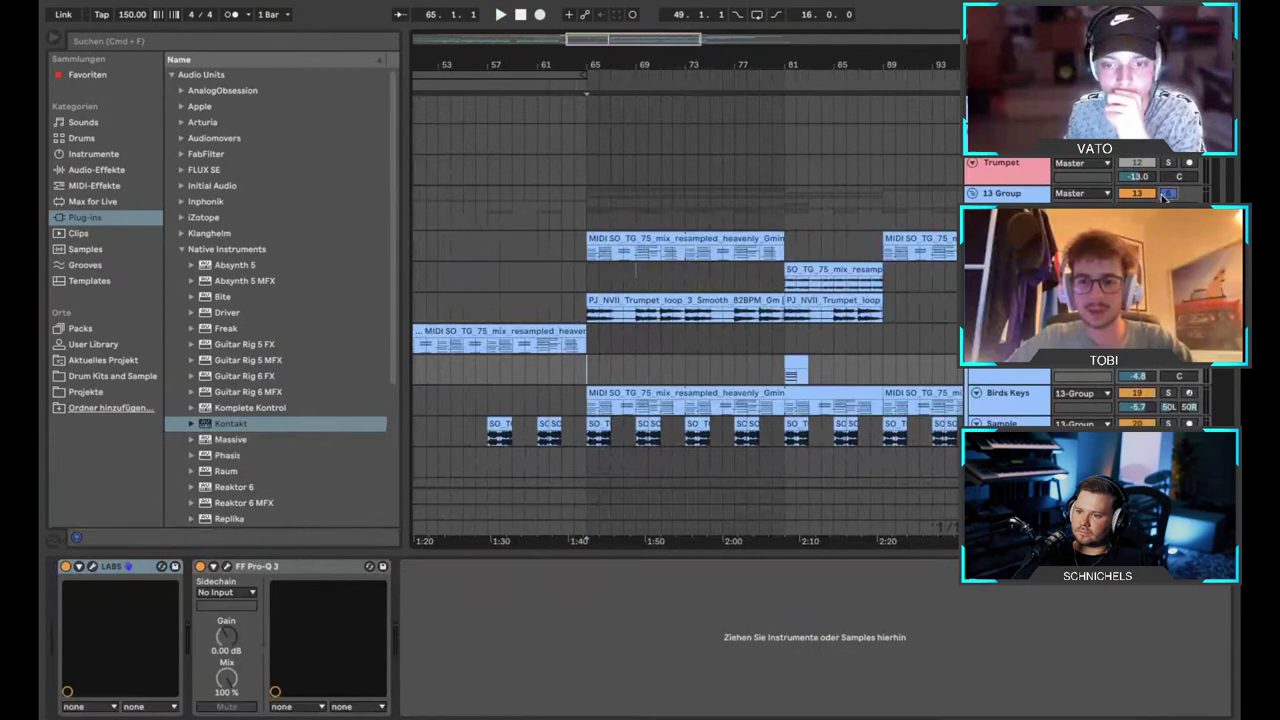
scroll(758, 258, down, 1)
click(590, 200)
scroll(585, 198, up, 3)
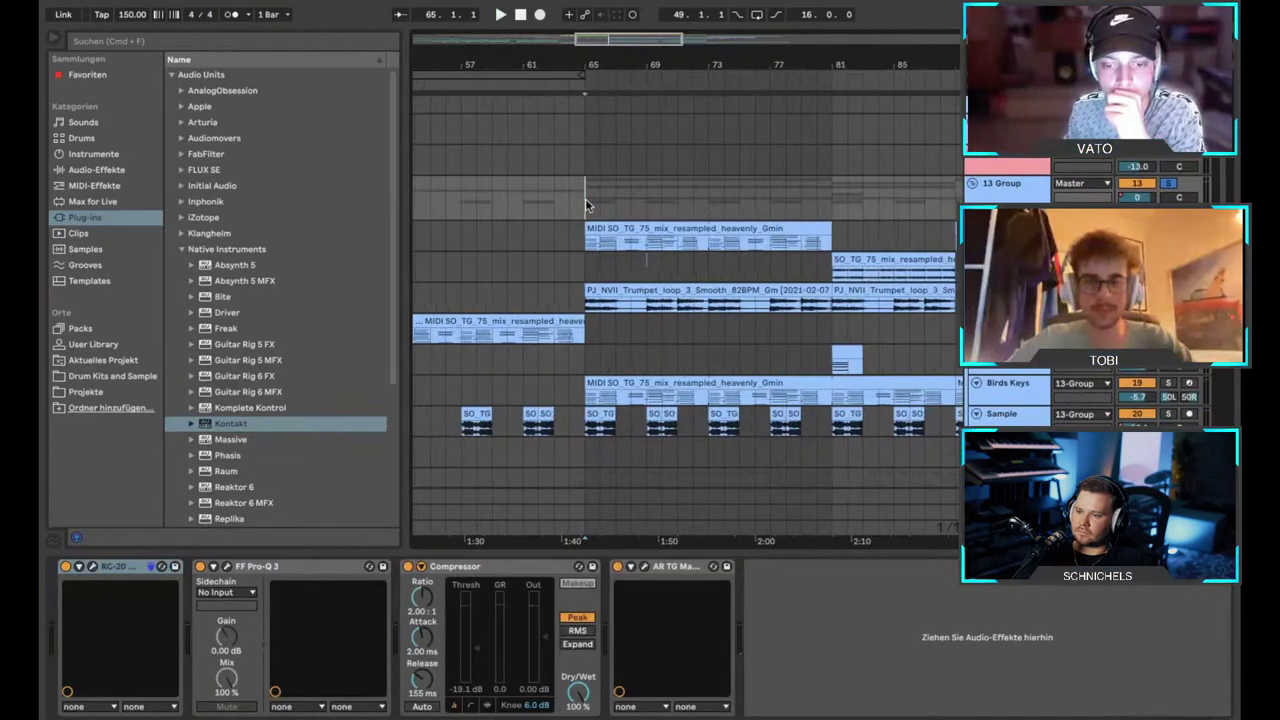
scroll(585, 198, up, 3)
scroll(585, 198, down, 2)
key(space)
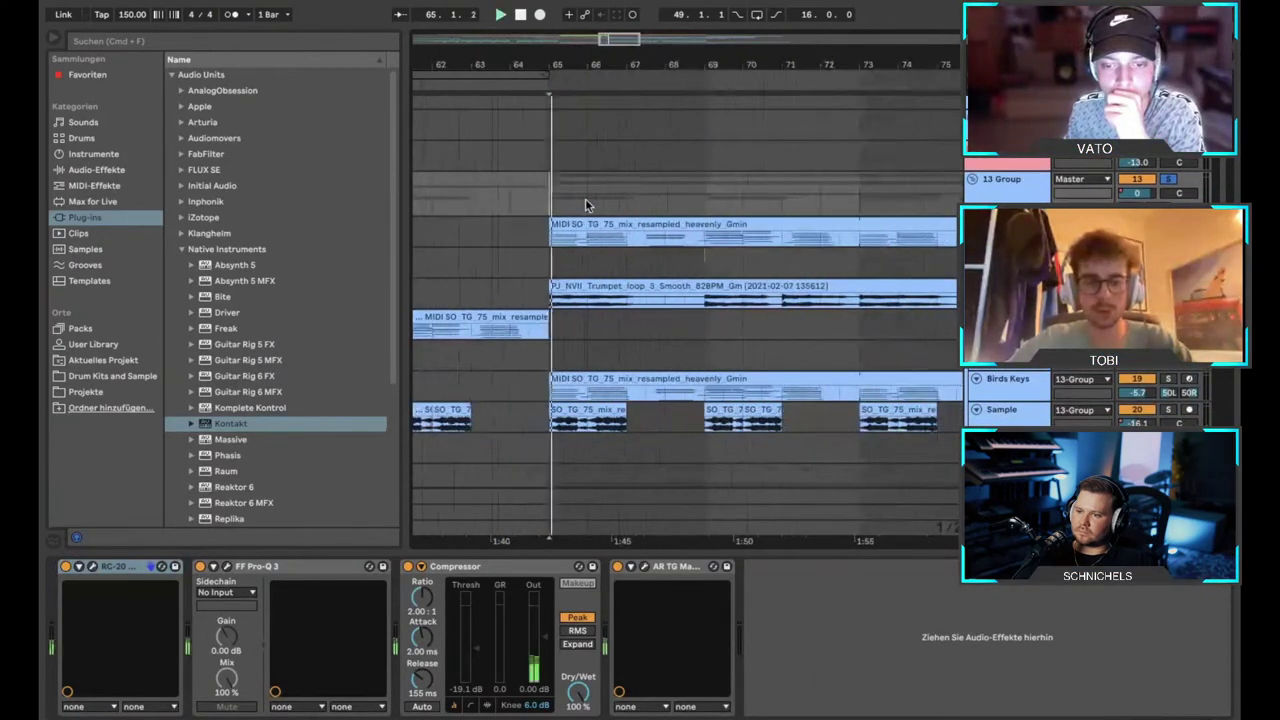
scroll(669, 316, up, 2)
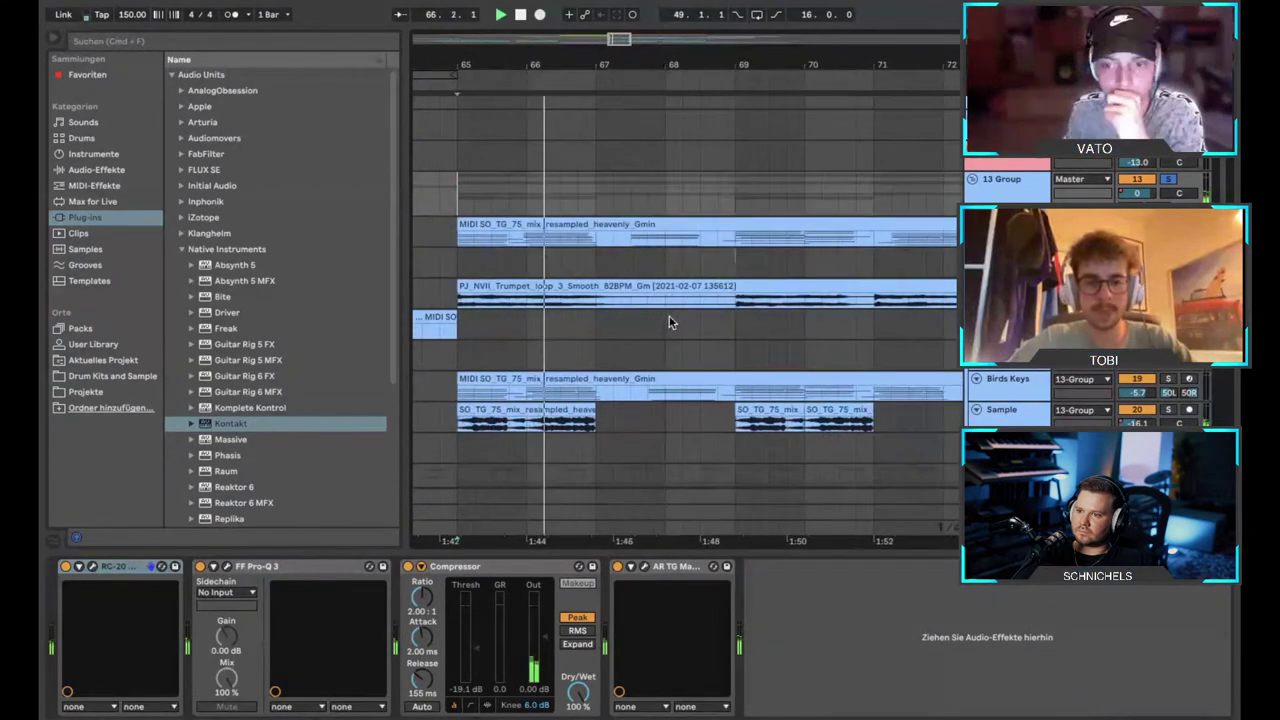
scroll(669, 316, down, 3)
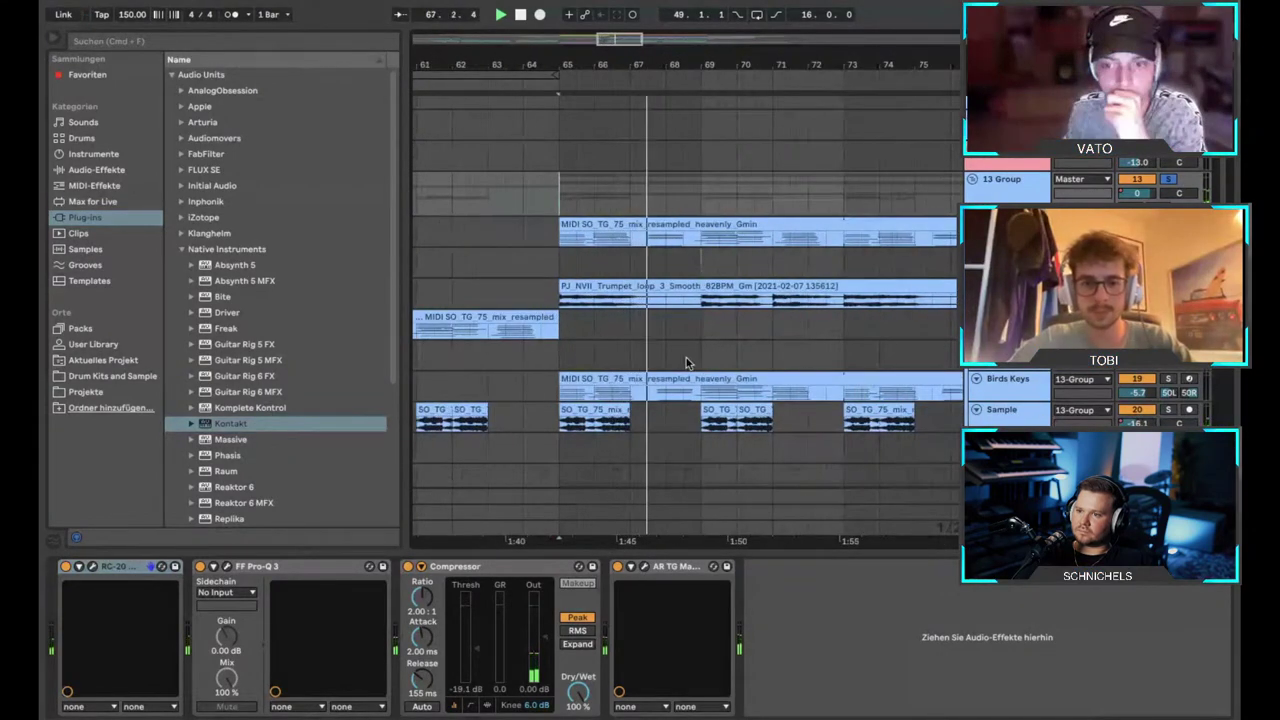
scroll(686, 360, down, 2)
Open Analog Lab V on the Birds Keys track, try reloading the Mallets Dream preset by searching "mallets dream", and close the plug-in window.
click(1034, 389)
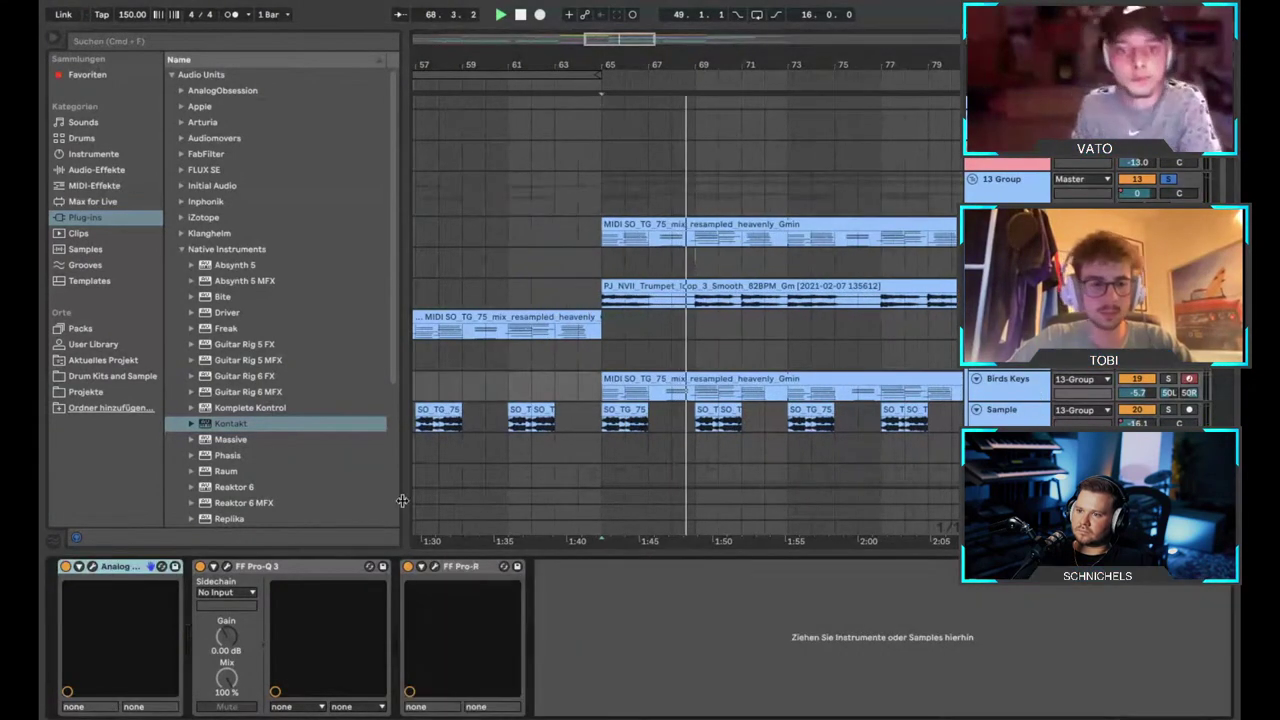
click(92, 566)
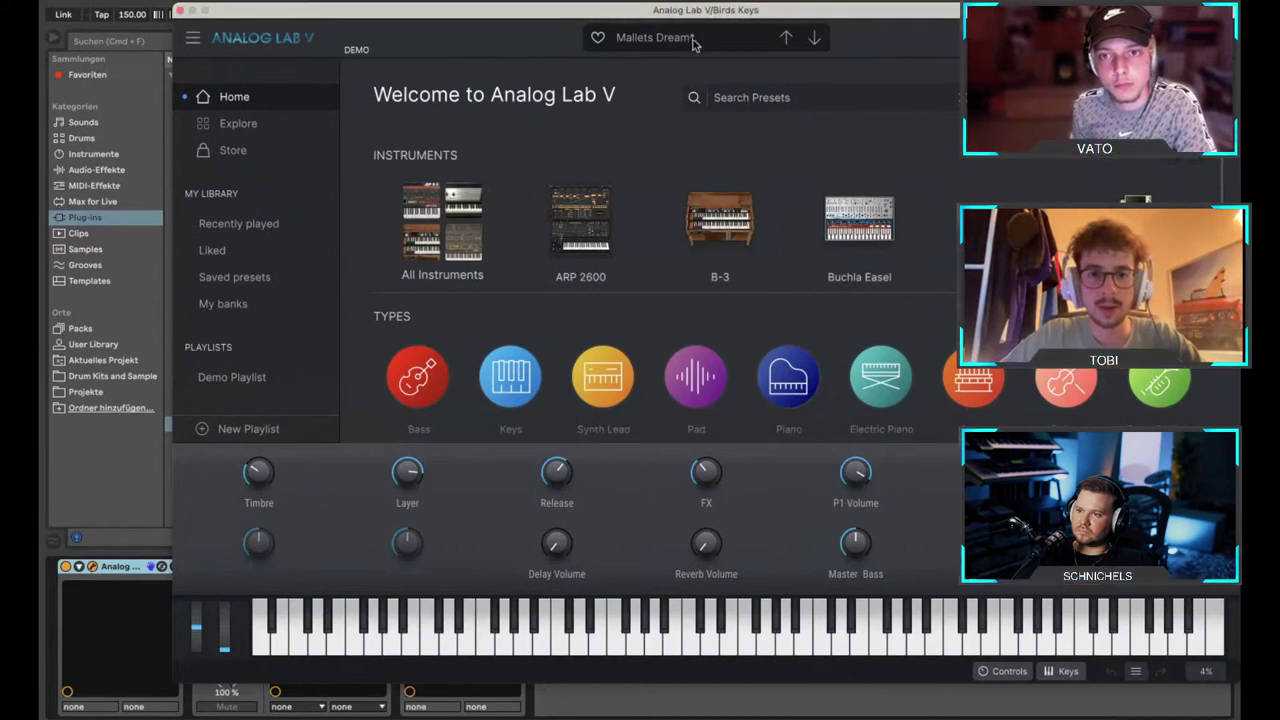
click(815, 38)
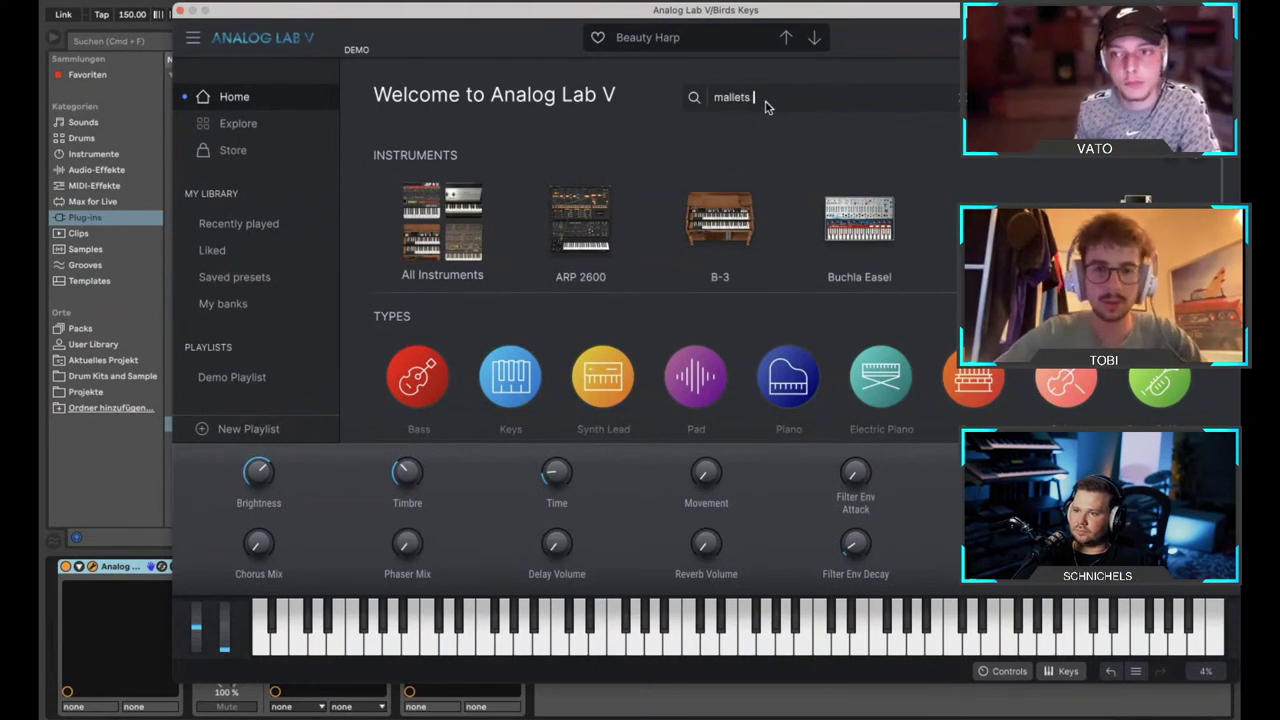
text(dream)
key(Return)
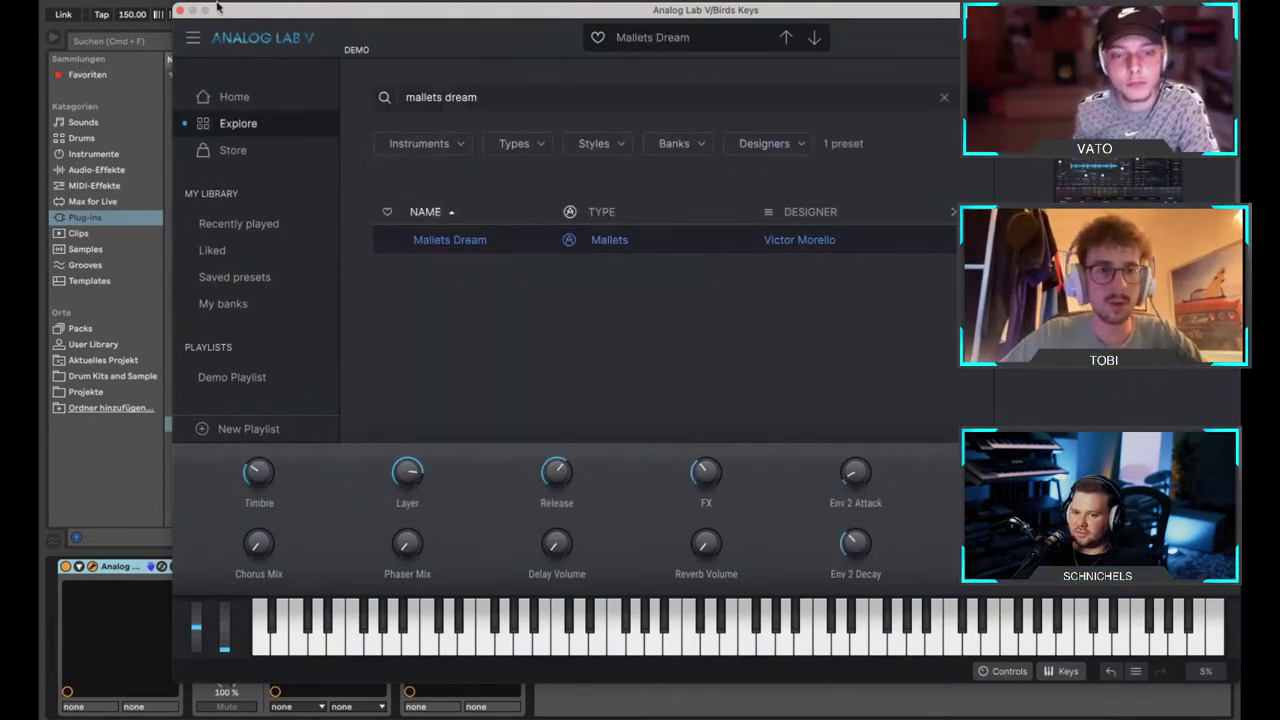
click(180, 11)
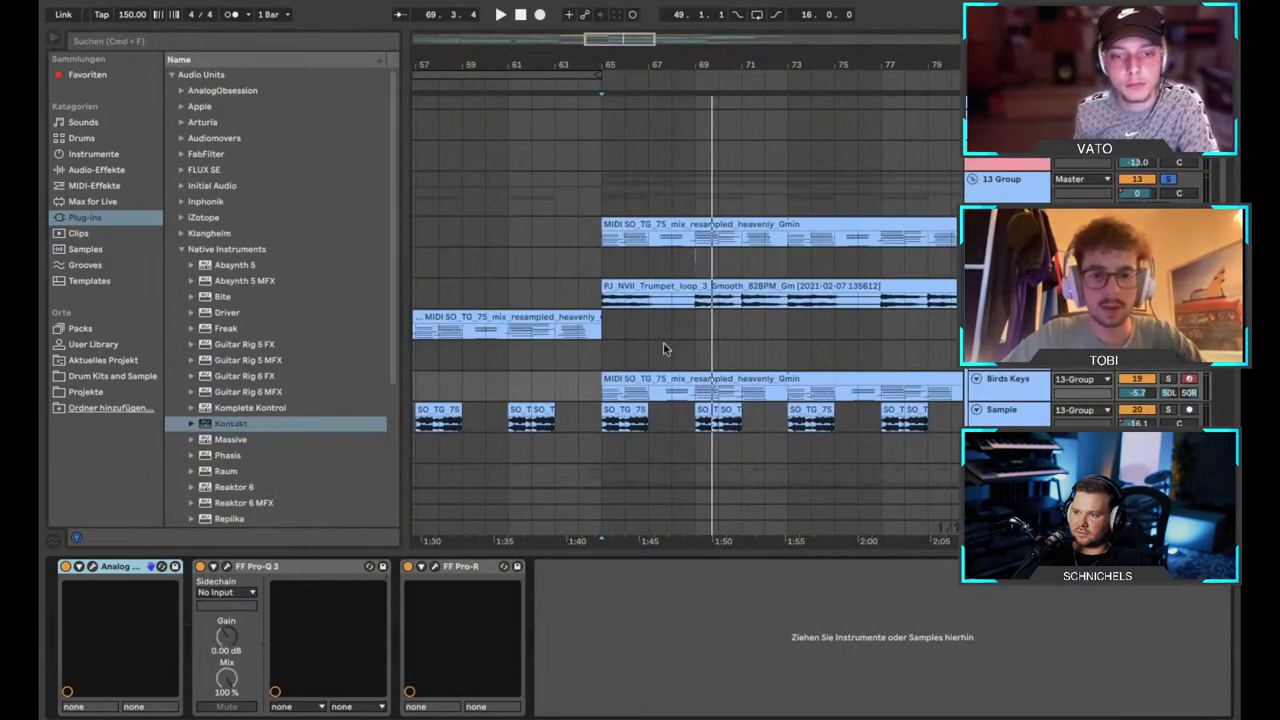
Solo the Birds Keys track and play its MIDI clip from bar 65.
key(space)
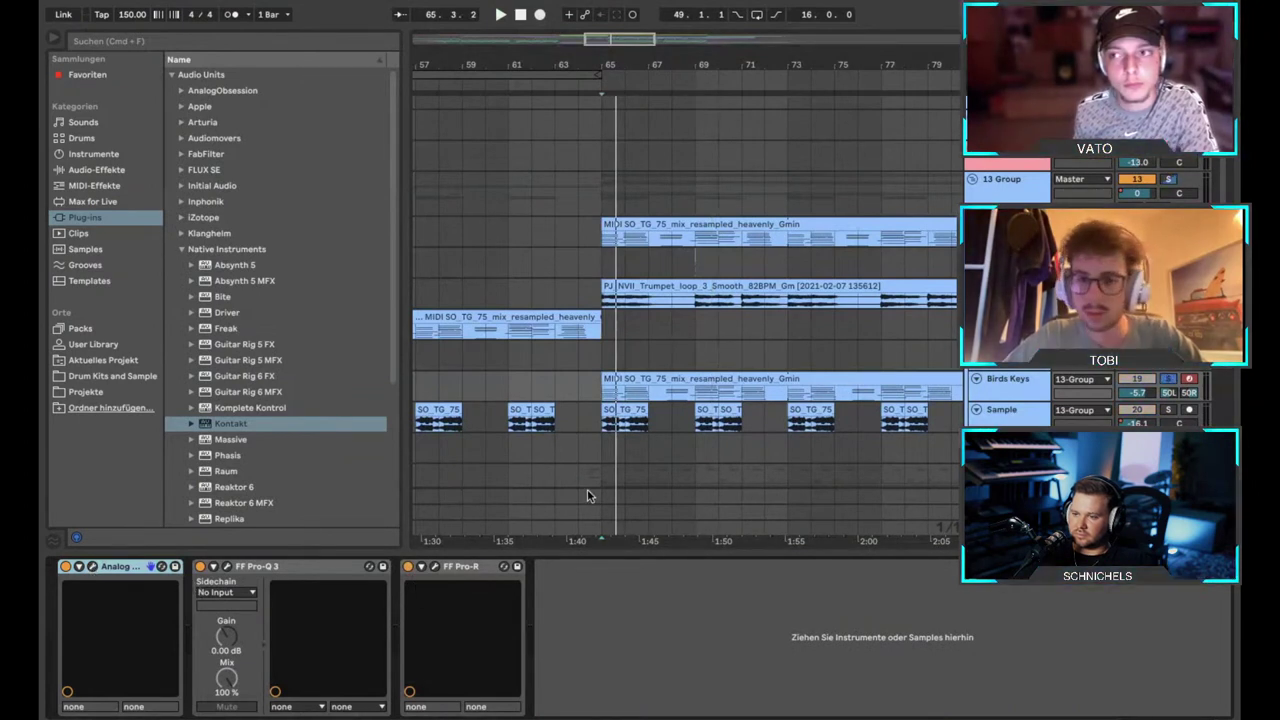
scroll(616, 373, right, 2)
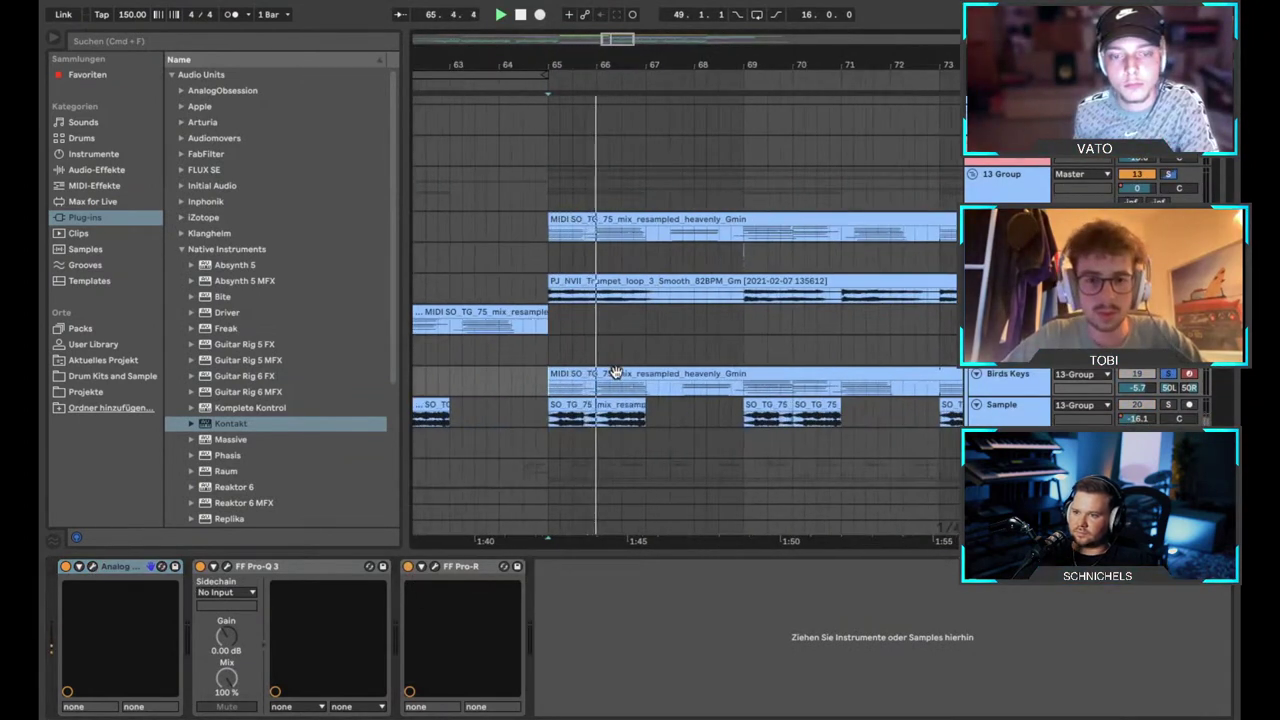
scroll(616, 374, left, 1)
scroll(617, 376, right, 2)
scroll(617, 376, down, 1)
scroll(617, 376, down, 3)
scroll(617, 375, right, 1)
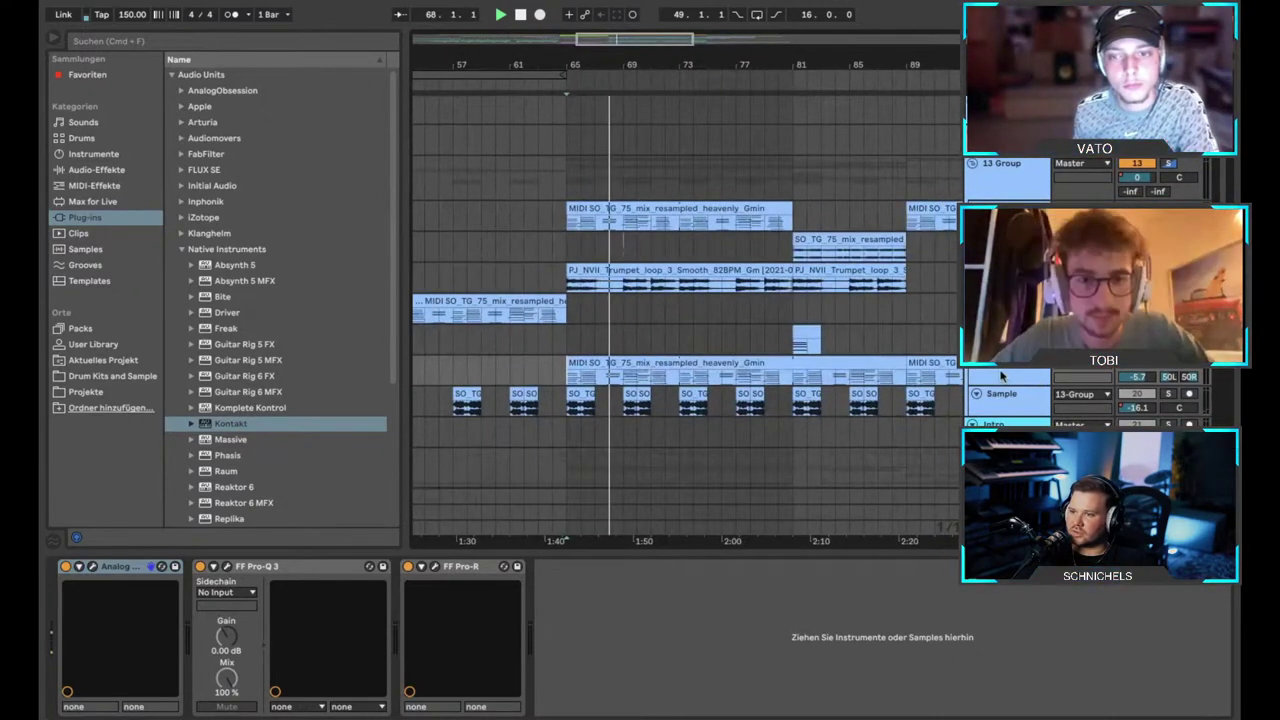
Stop playback and replace Analog Lab V on the Birds Keys track with a fresh instance from the Arturia plug-ins.
click(78, 566)
click(65, 566)
key(space)
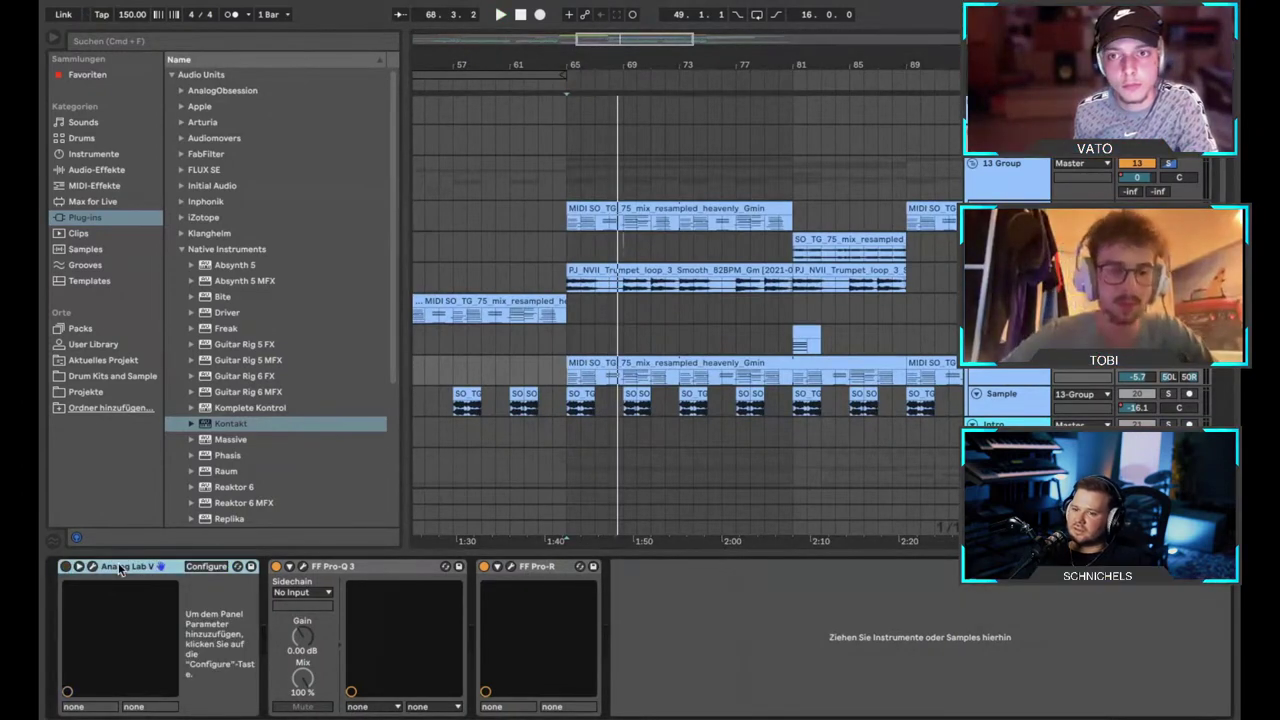
key(Delete)
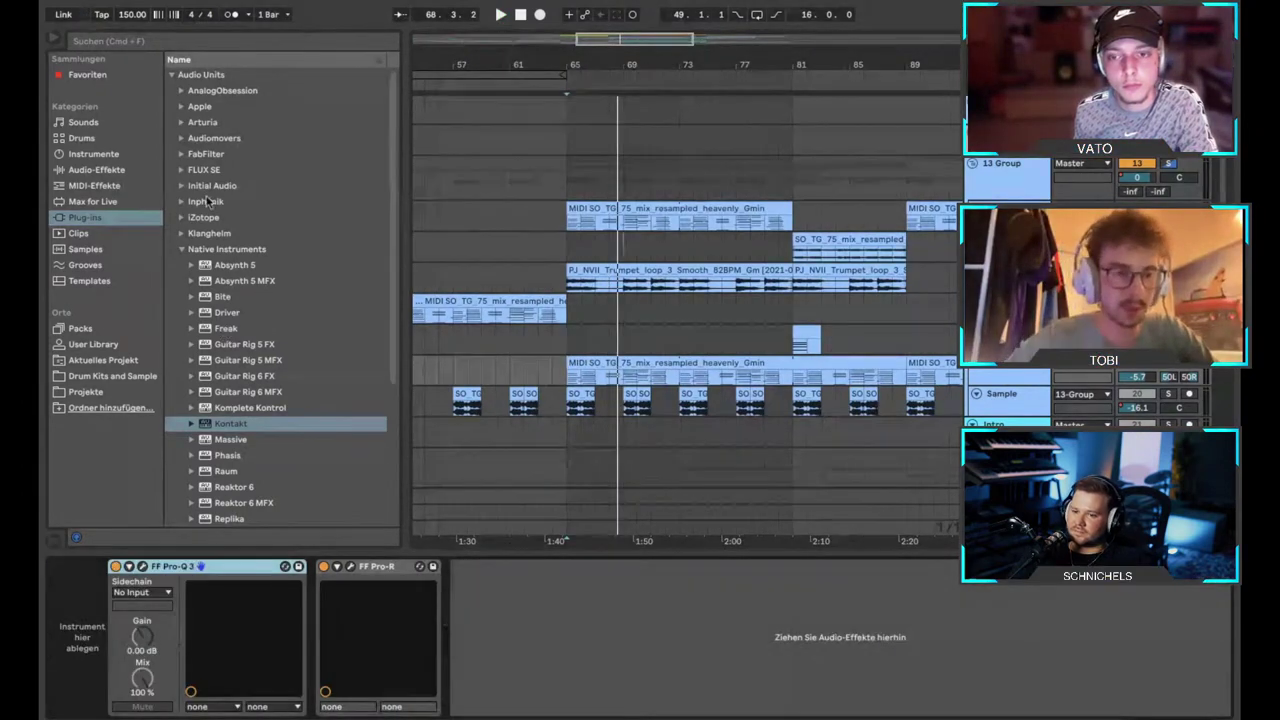
click(202, 122)
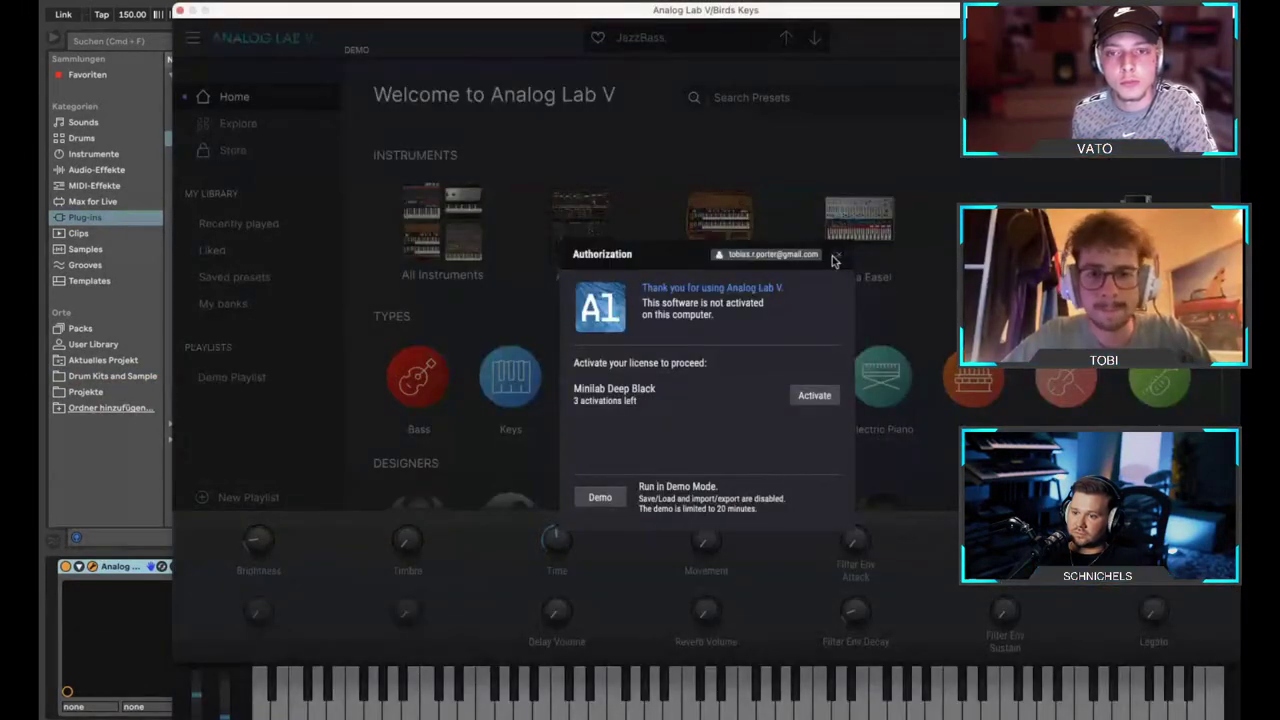
Dismiss the authorization dialog, search the presets for "mallets dream", load Mallets Dream and close the plug-in window.
click(835, 258)
text(art)
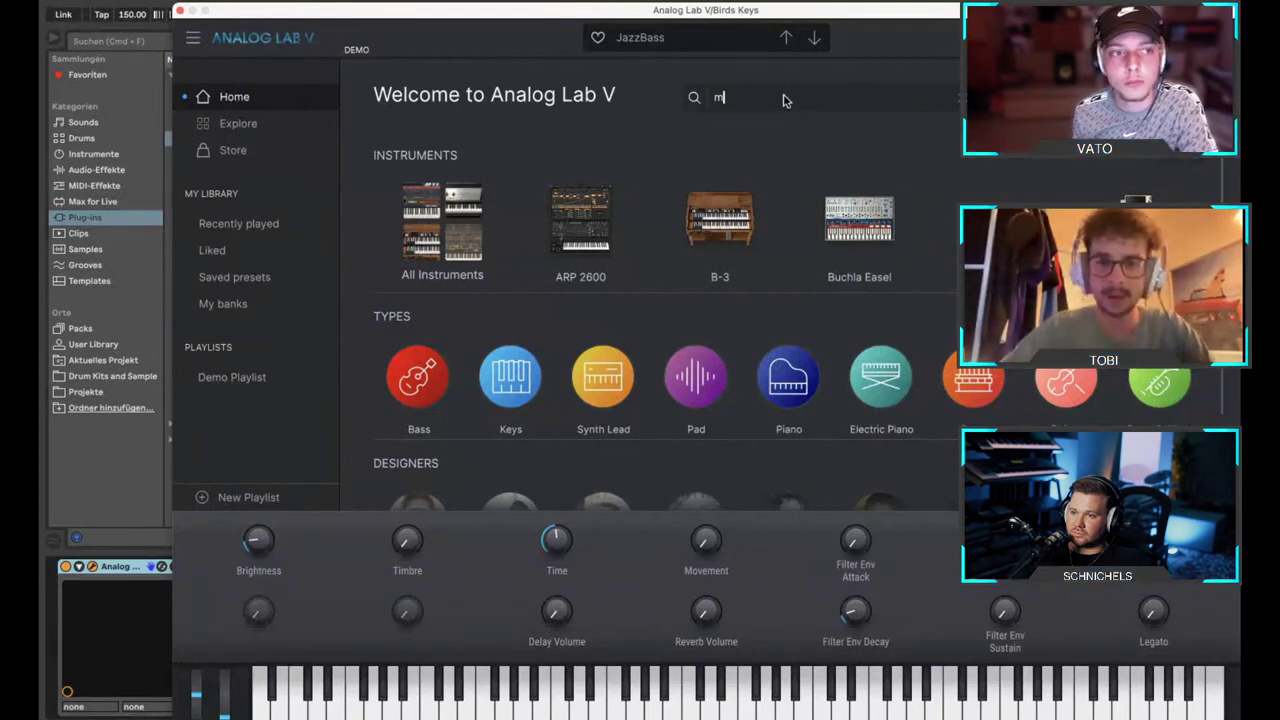
text(lets dream)
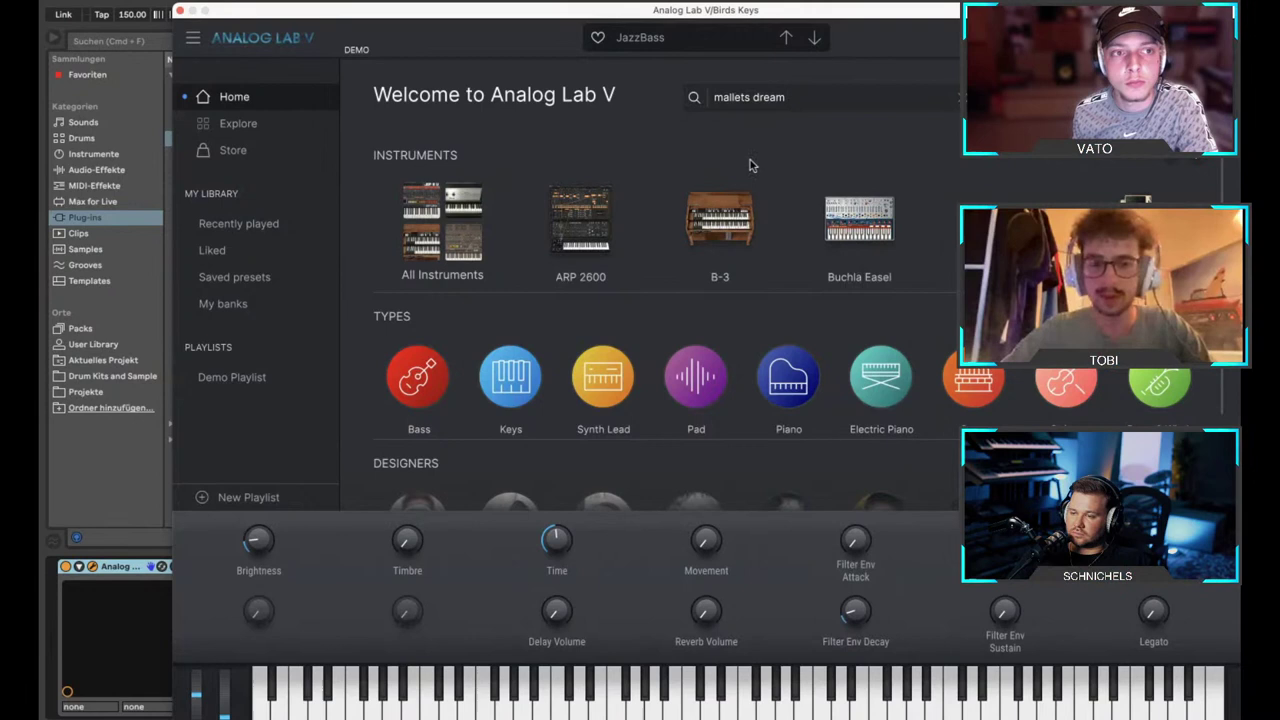
key(Return)
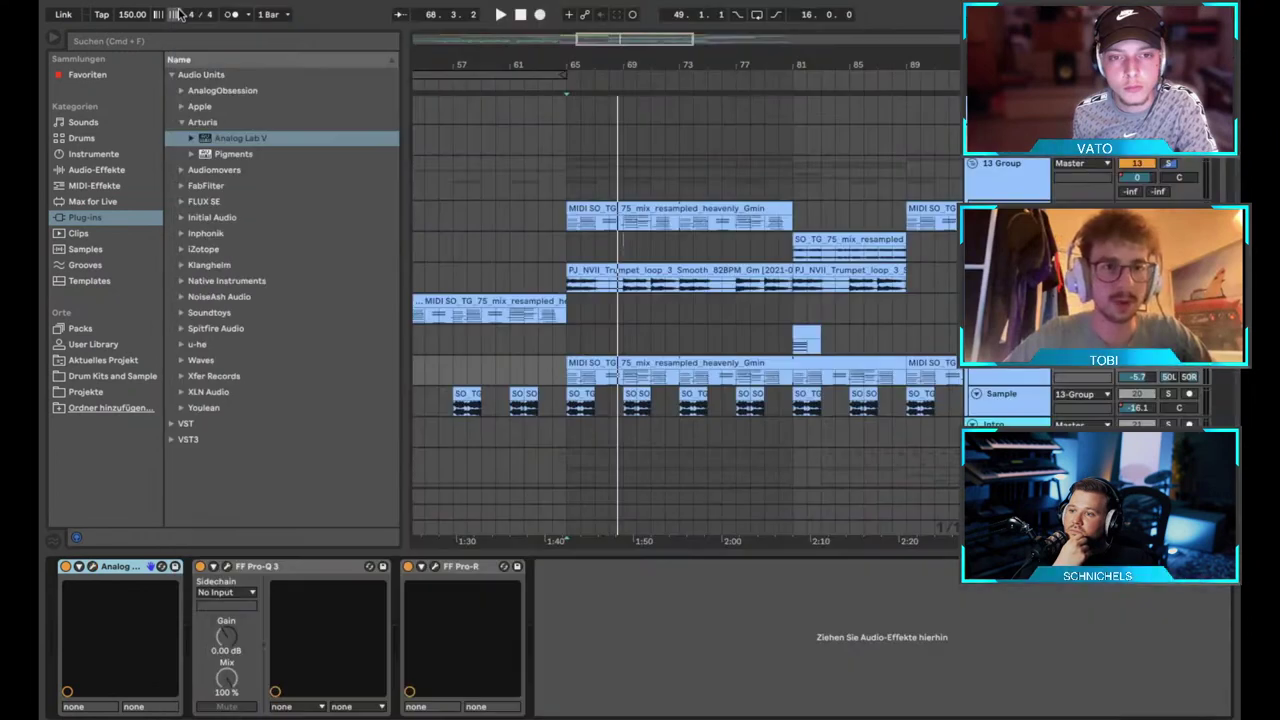
click(179, 11)
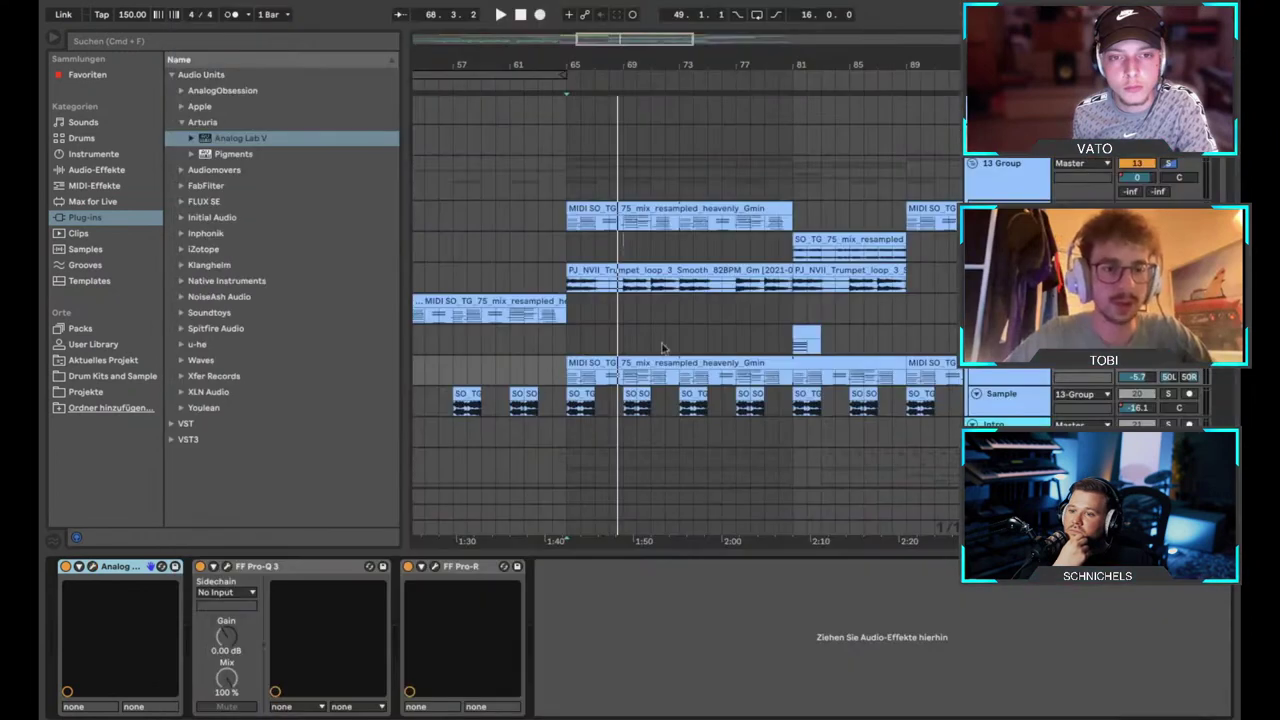
Play the Birds Keys clip again from bar 65 to hear the reloaded mallets sound.
click(569, 384)
key(space)
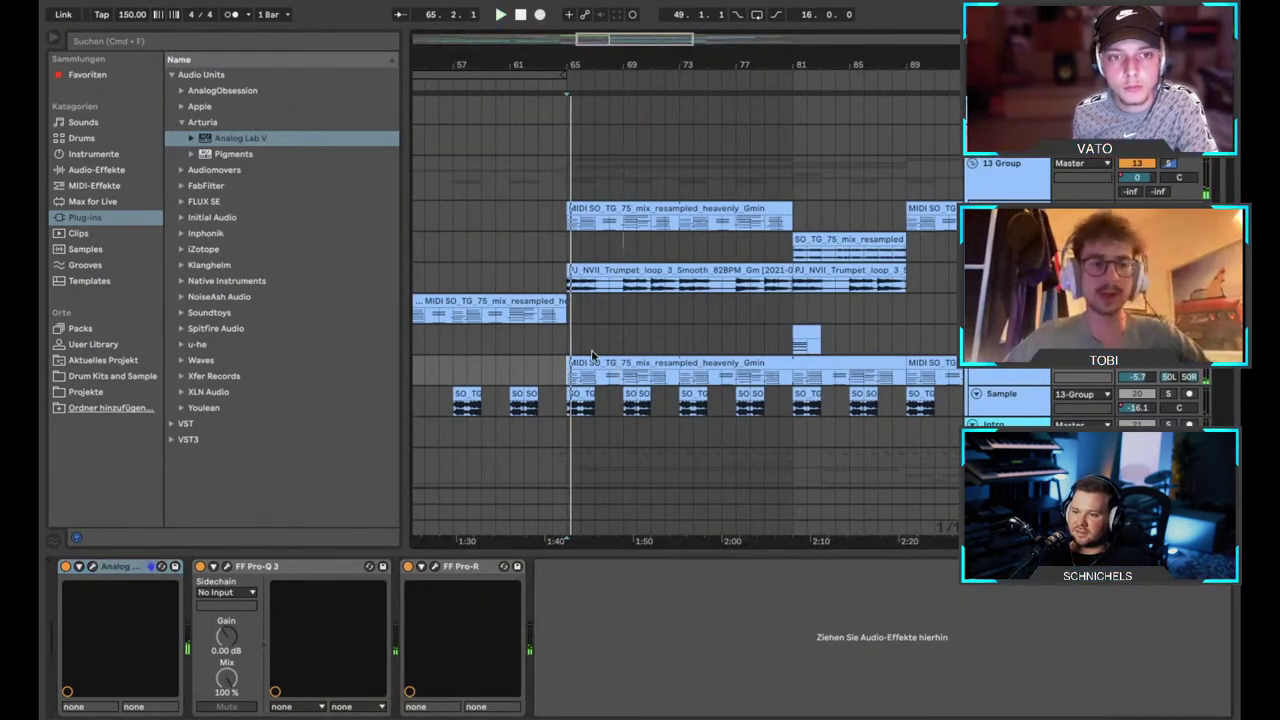
scroll(592, 356, up, 3)
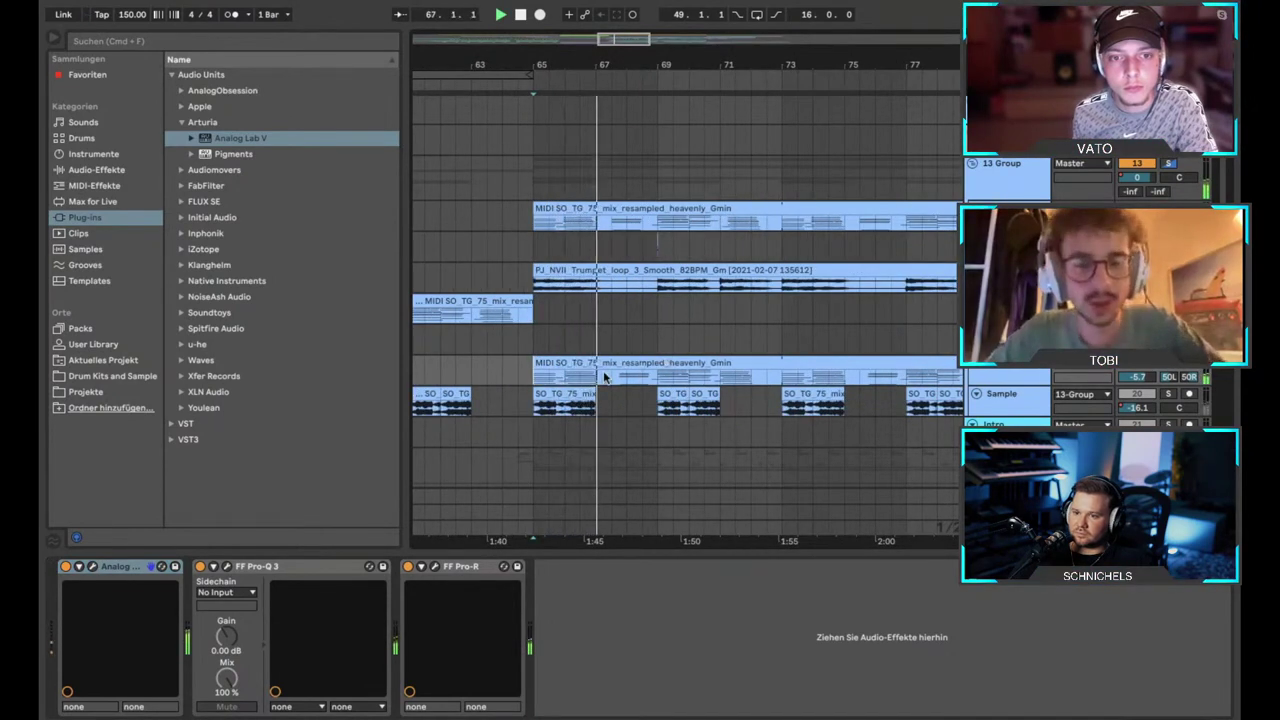
scroll(604, 376, down, 2)
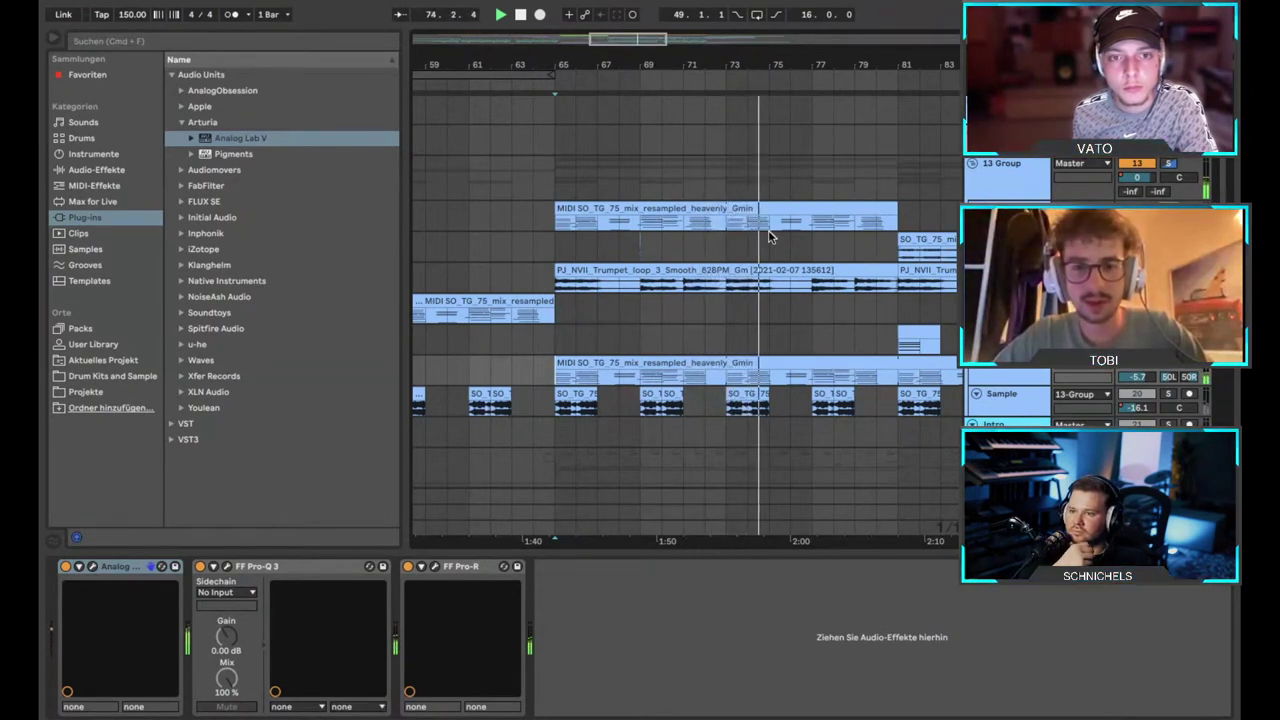
scroll(856, 248, up, 3)
scroll(855, 248, down, 3)
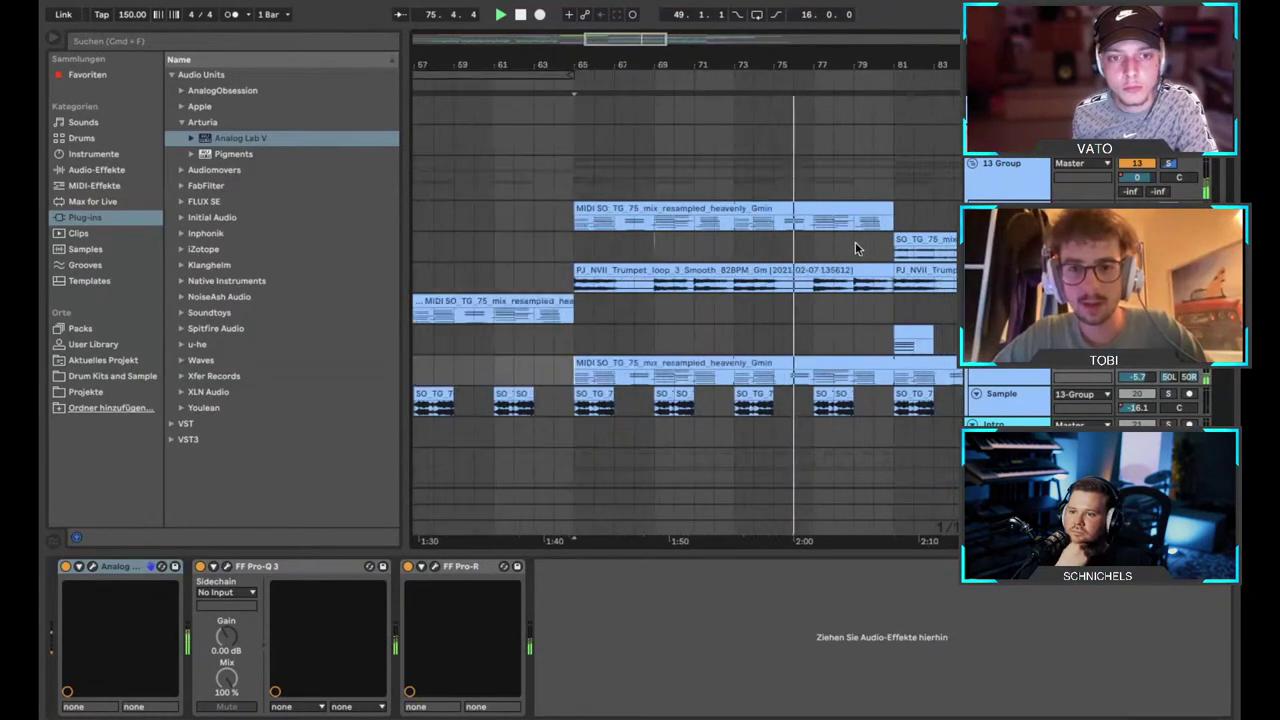
Solo the Sample track and follow its clips through to bar 81.
click(1167, 398)
scroll(823, 346, right, 3)
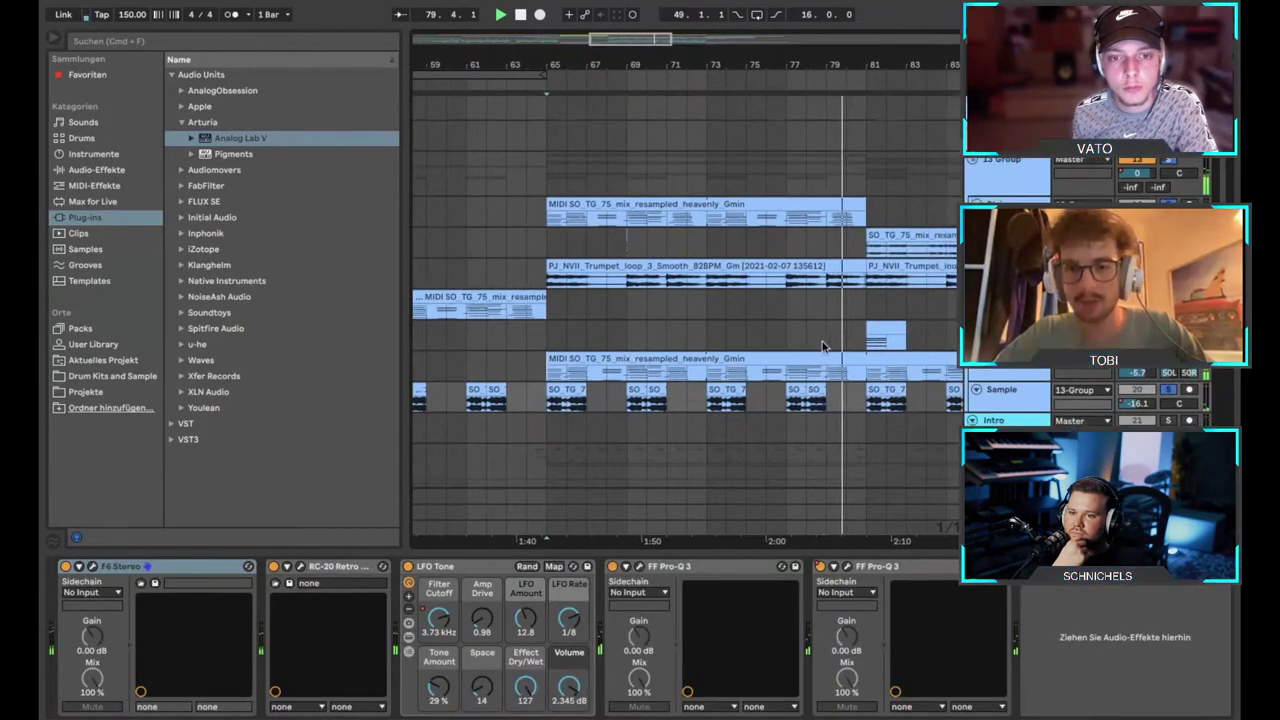
scroll(822, 346, up, 1)
scroll(822, 346, right, 1)
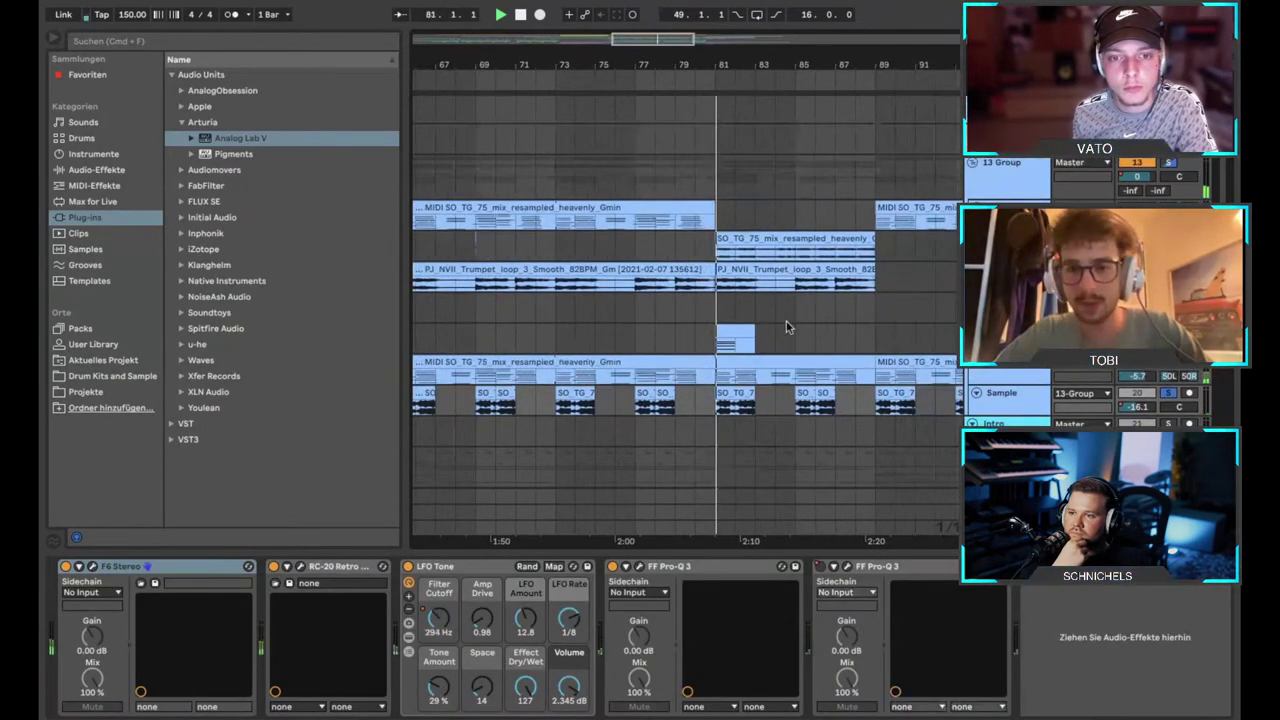
Play the short Choir clip from bar 81 and inspect its LABS instrument, closing the plug-in window when done.
scroll(787, 327, up, 5)
click(541, 350)
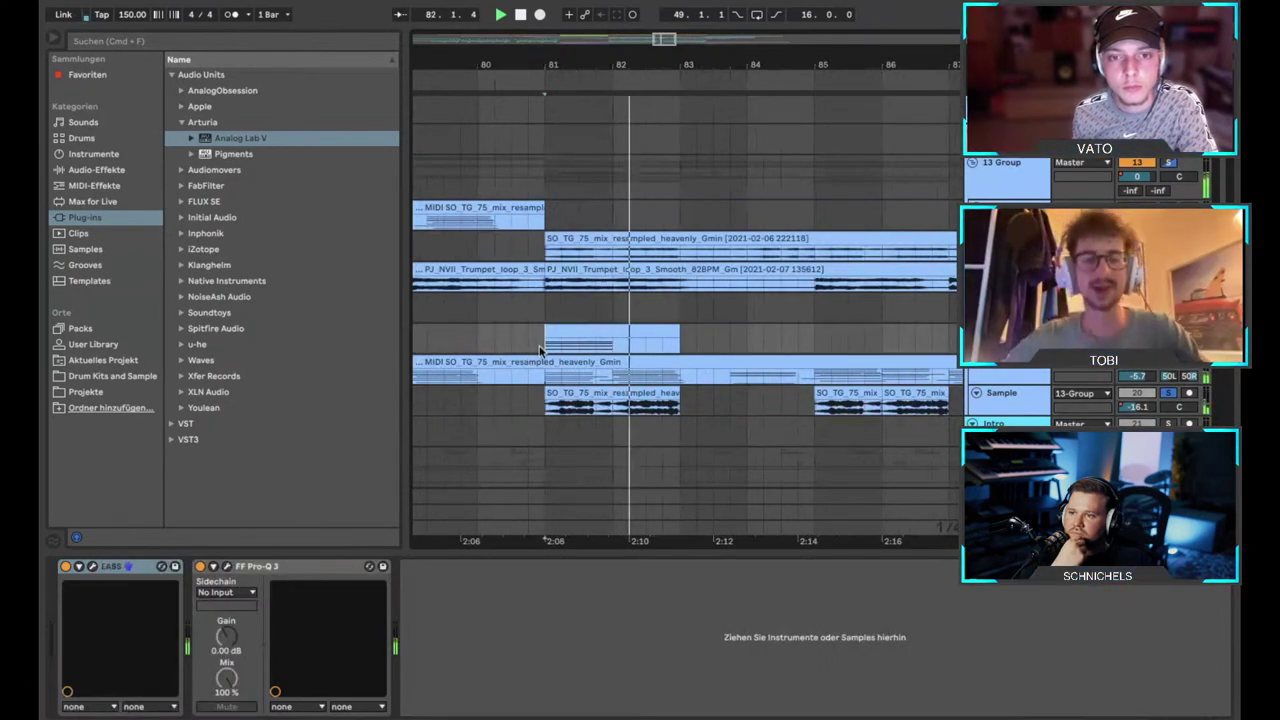
scroll(540, 350, up, 3)
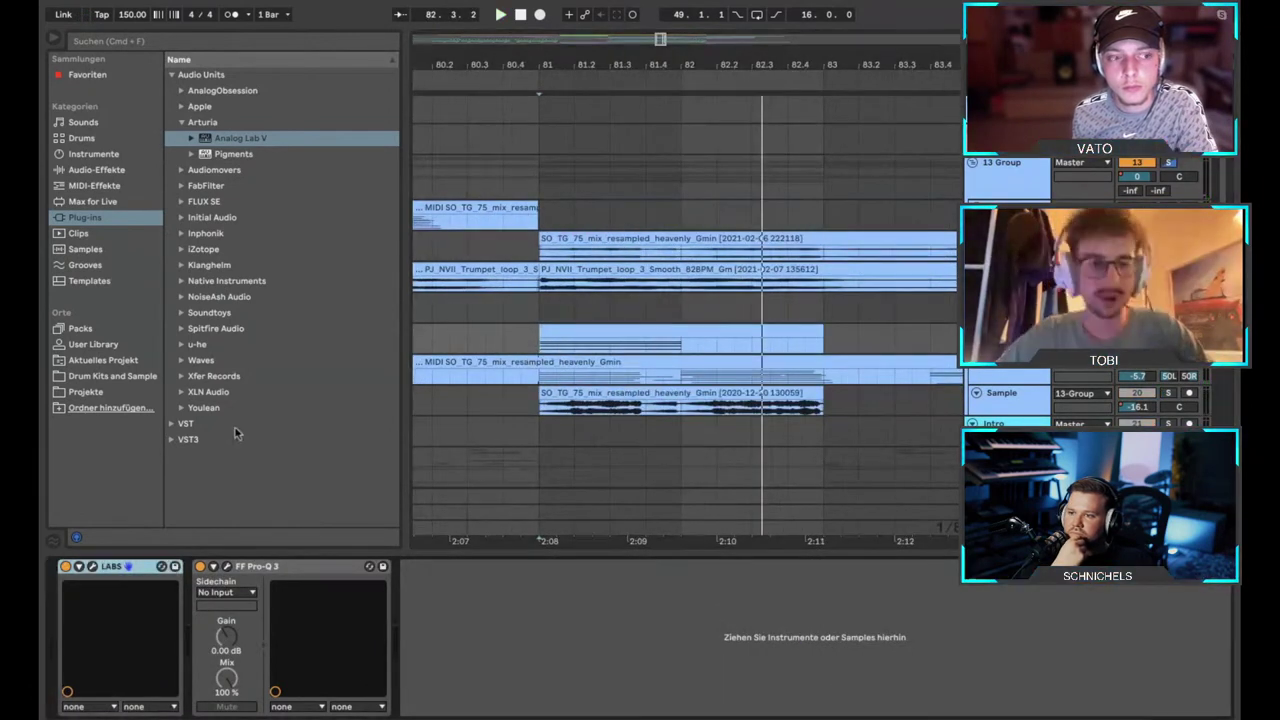
click(91, 566)
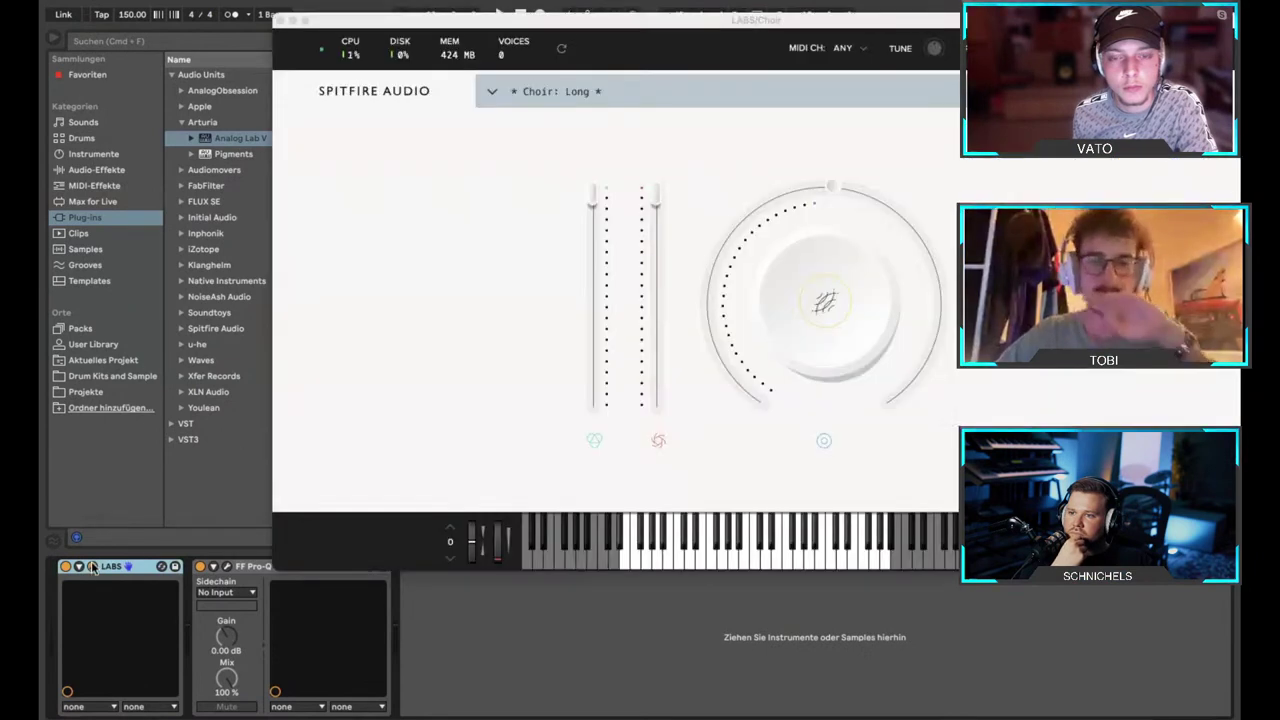
click(91, 566)
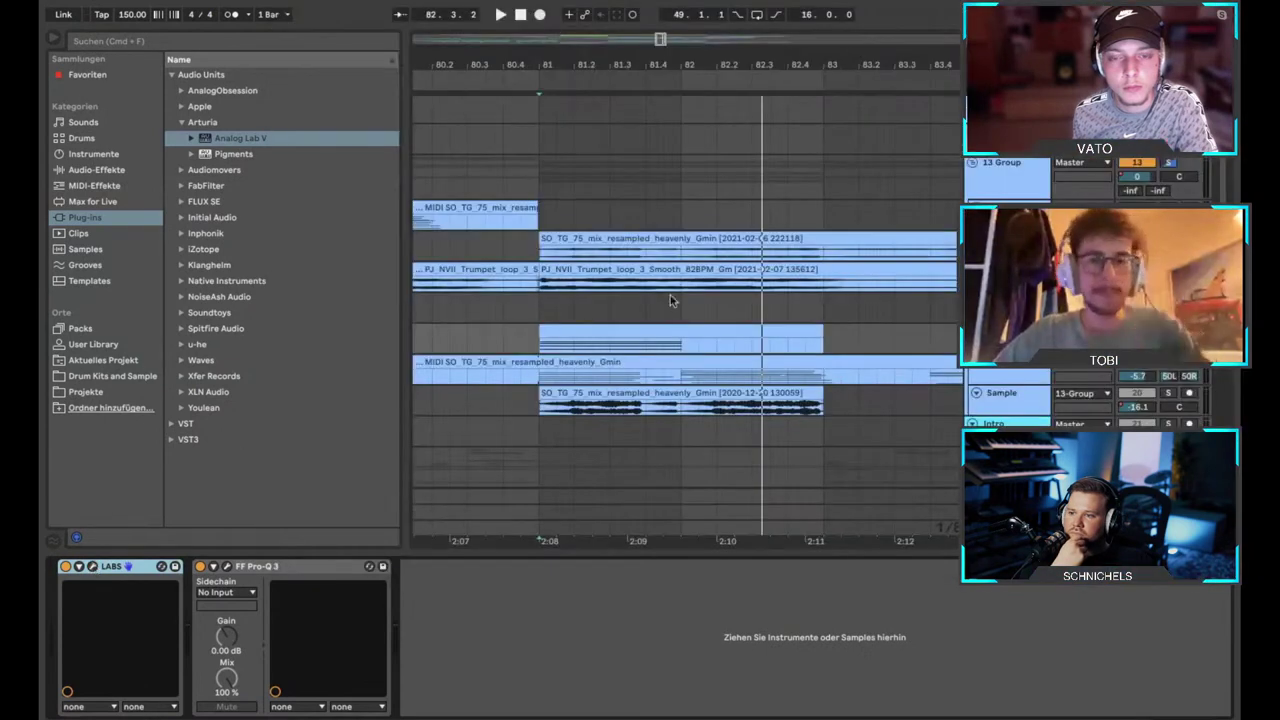
Play the combined tracks from bar 80 to hear the choir and trumpet section in context.
scroll(528, 297, left, 3)
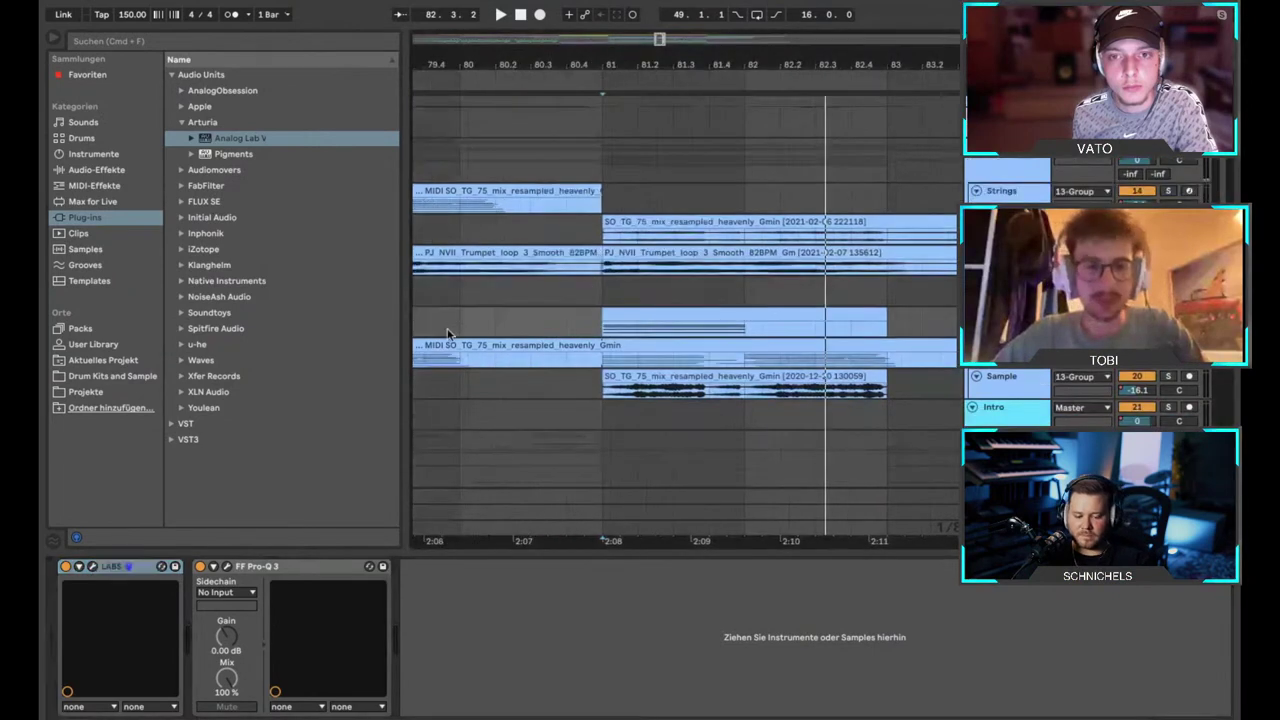
click(565, 284)
key(space)
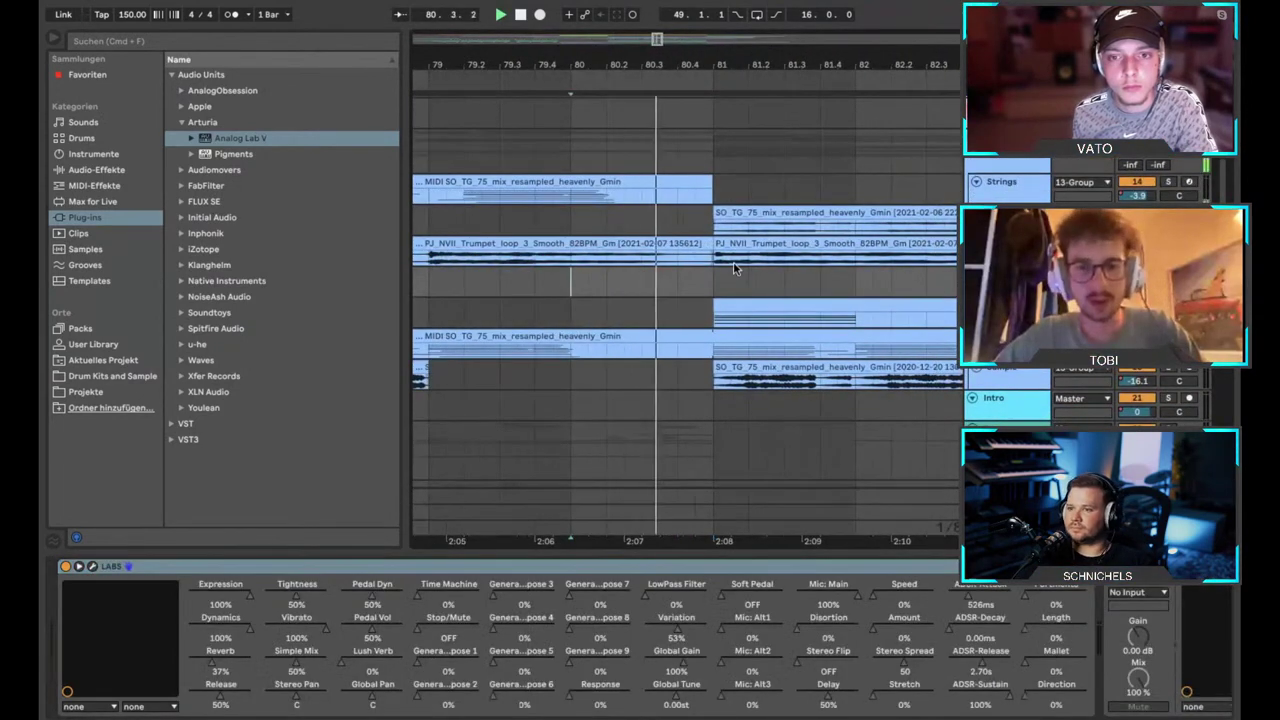
scroll(734, 266, down, 5)
scroll(734, 266, right, 2)
scroll(652, 300, down, 8)
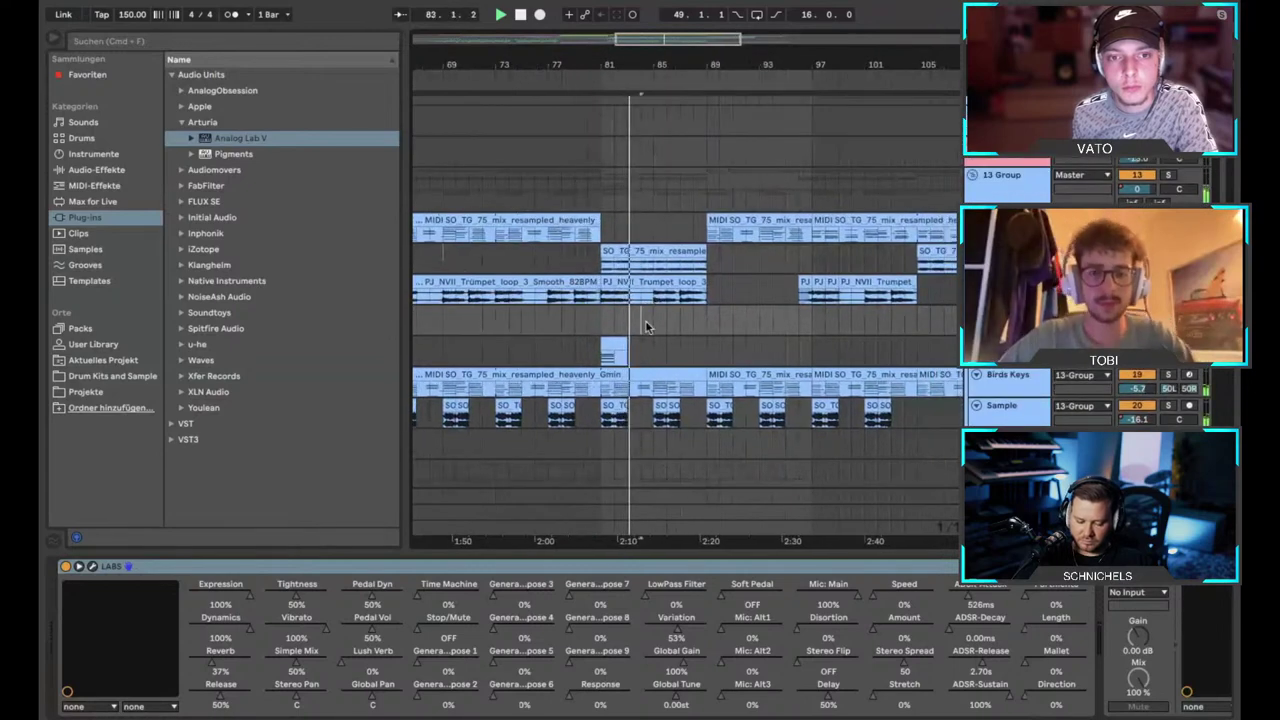
scroll(645, 320, up, 6)
scroll(665, 325, up, 6)
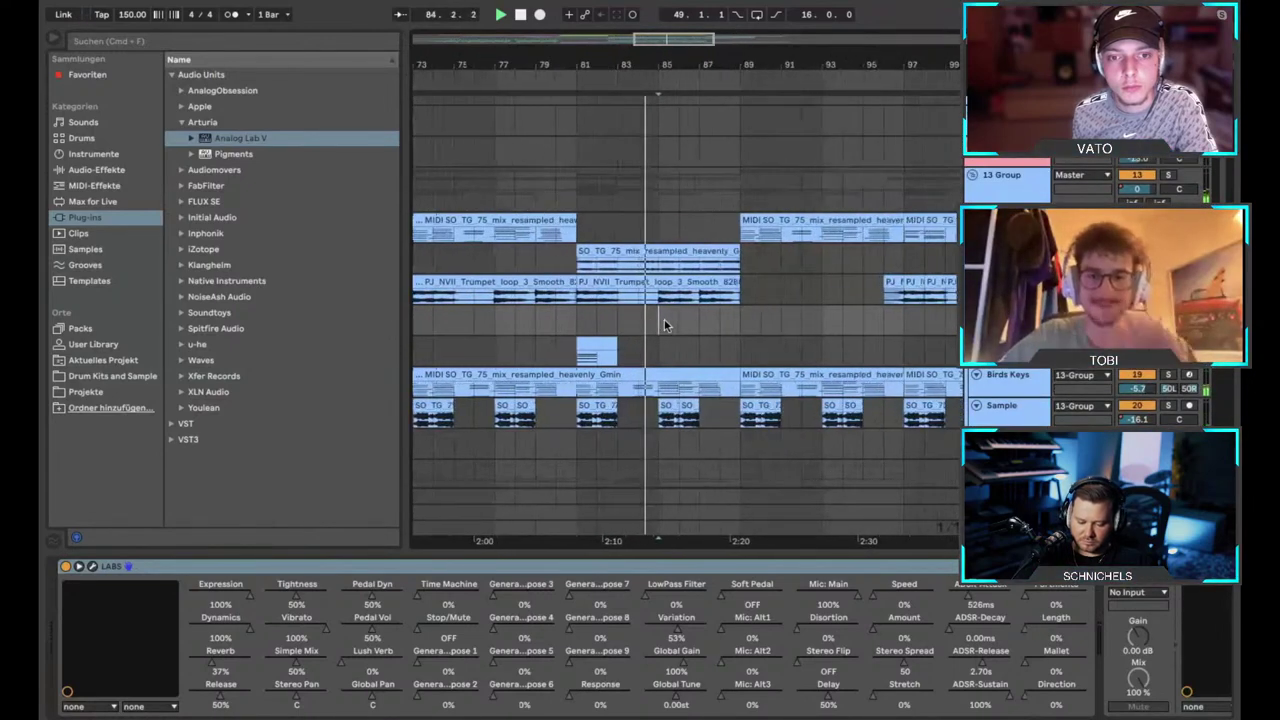
Follow the running playback from bar 84 while looking down from the 13 Group tracks to the drum and percussion tracks.
scroll(663, 325, down, 6)
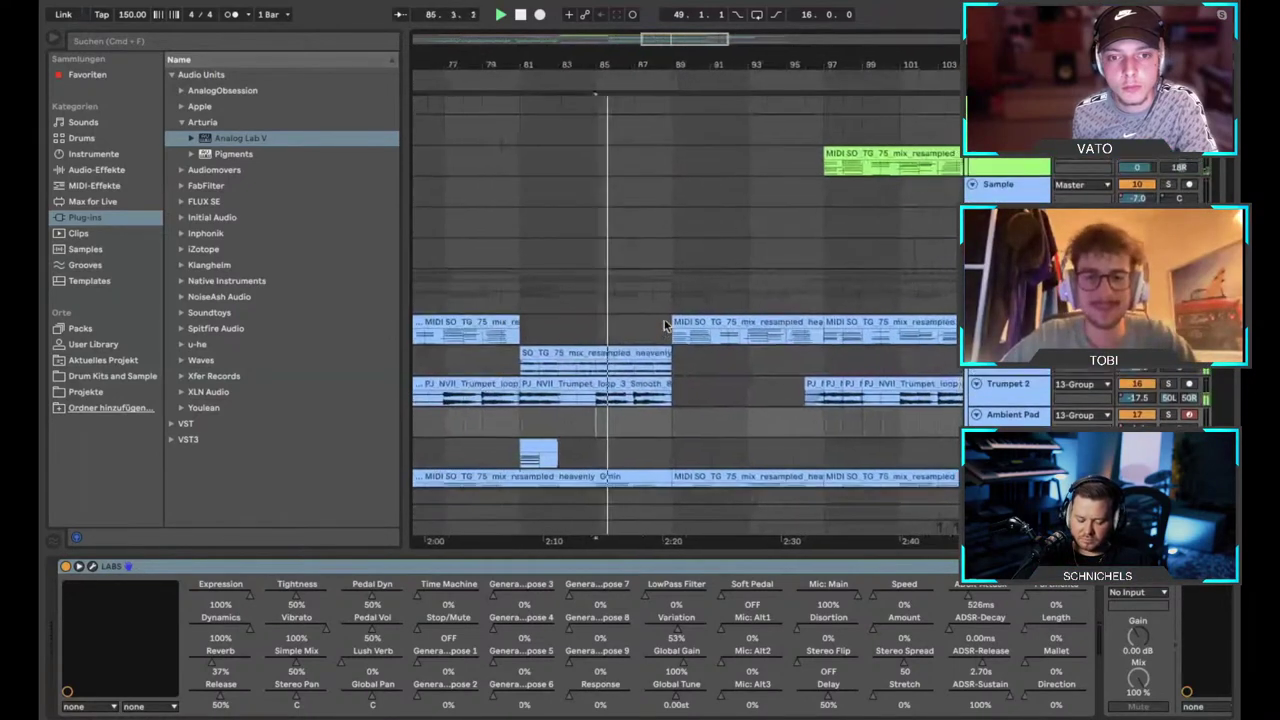
scroll(665, 324, up, 1)
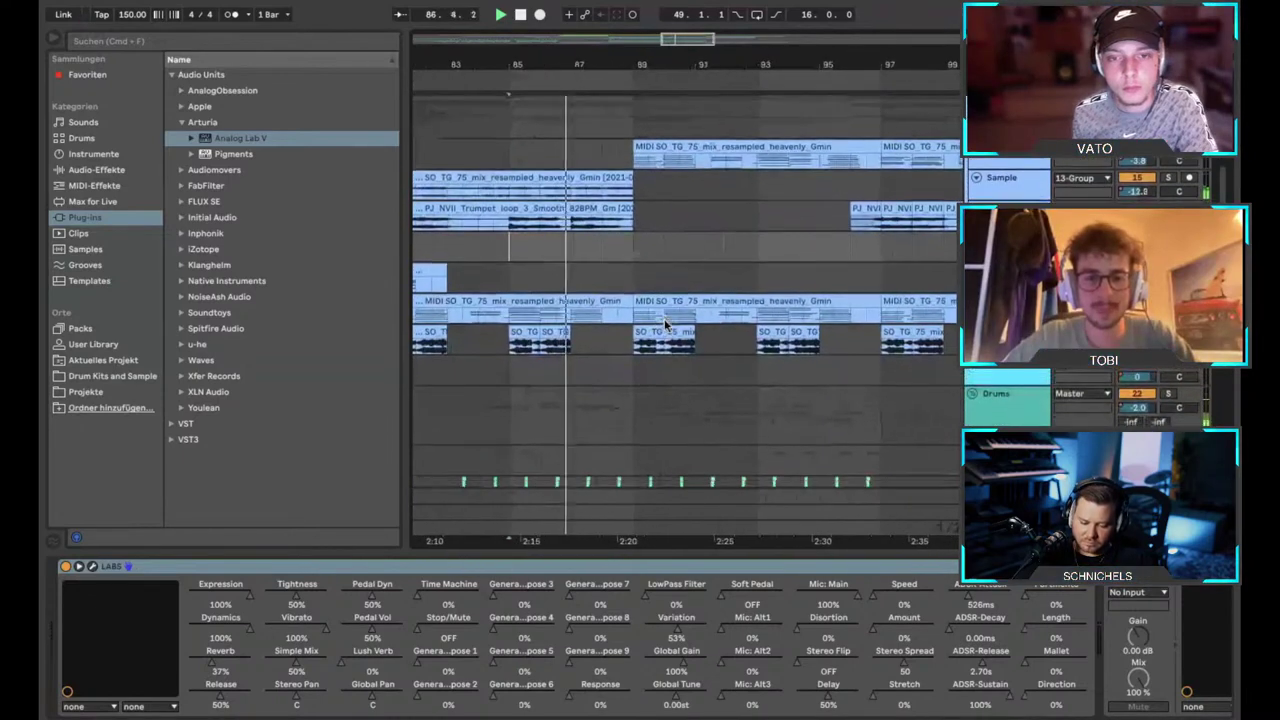
scroll(665, 325, down, 15)
scroll(665, 324, up, 5)
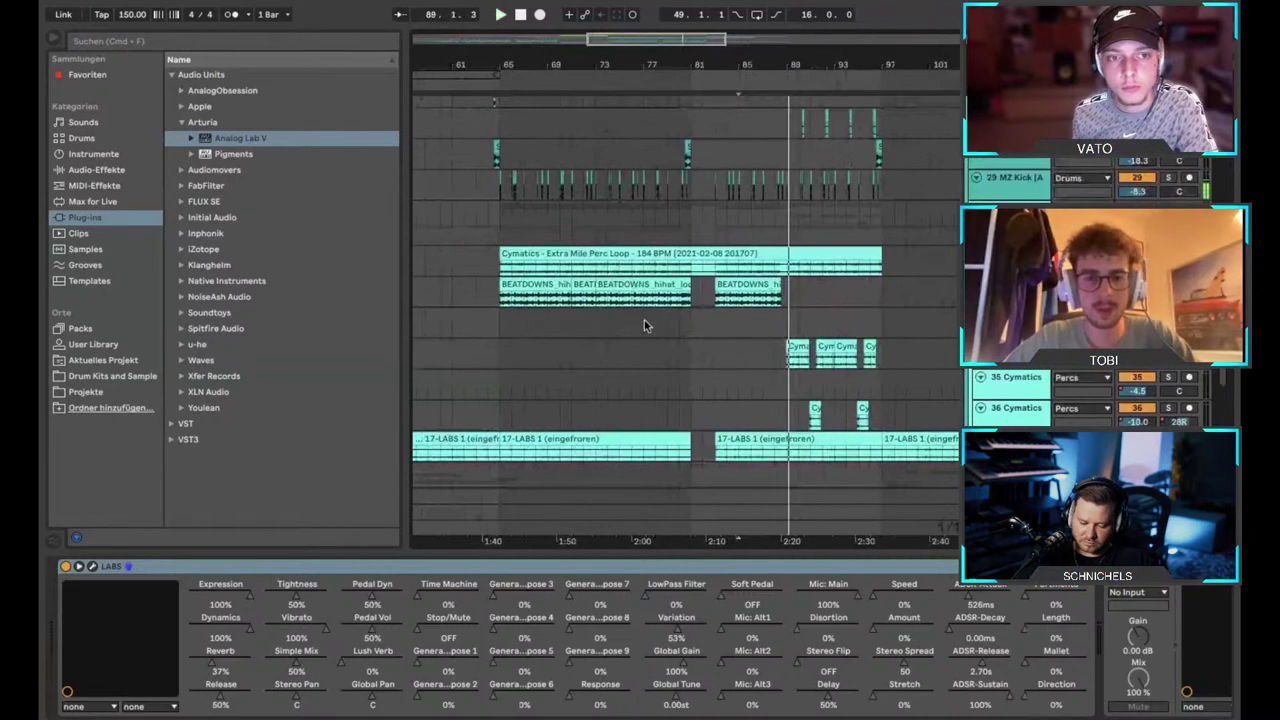
Play the soloed BEATDOWNS hi-hat loop from bar 65 and look over the surrounding drum, percussion and FX clips.
key(space)
click(504, 302)
scroll(504, 302, up, 4)
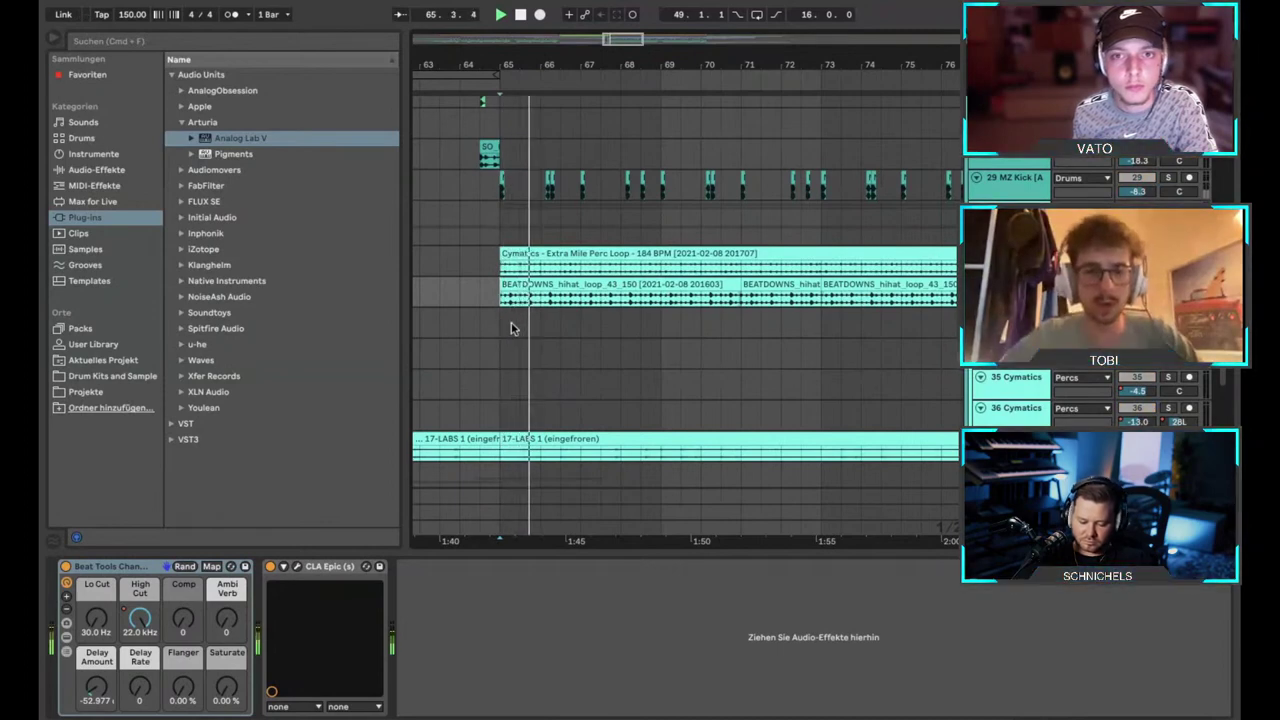
scroll(511, 328, down, 5)
scroll(511, 328, up, 3)
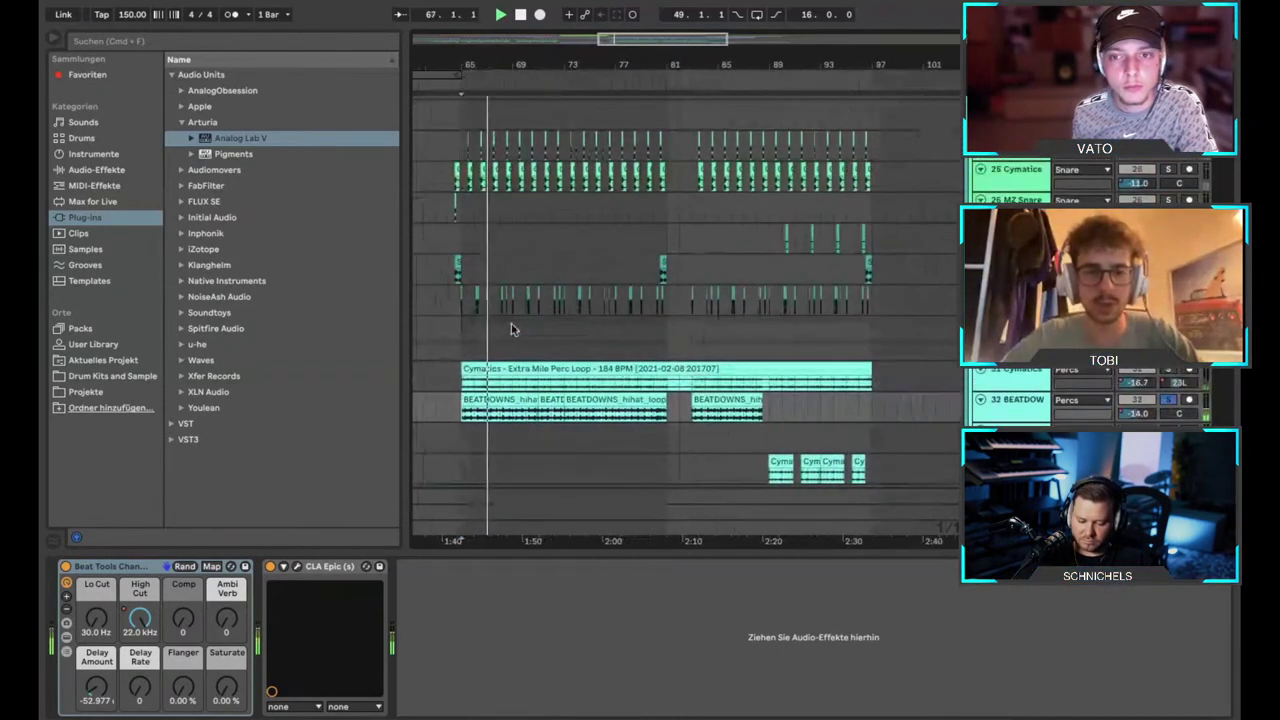
scroll(511, 325, down, 8)
scroll(511, 328, up, 2)
scroll(511, 328, left, 3)
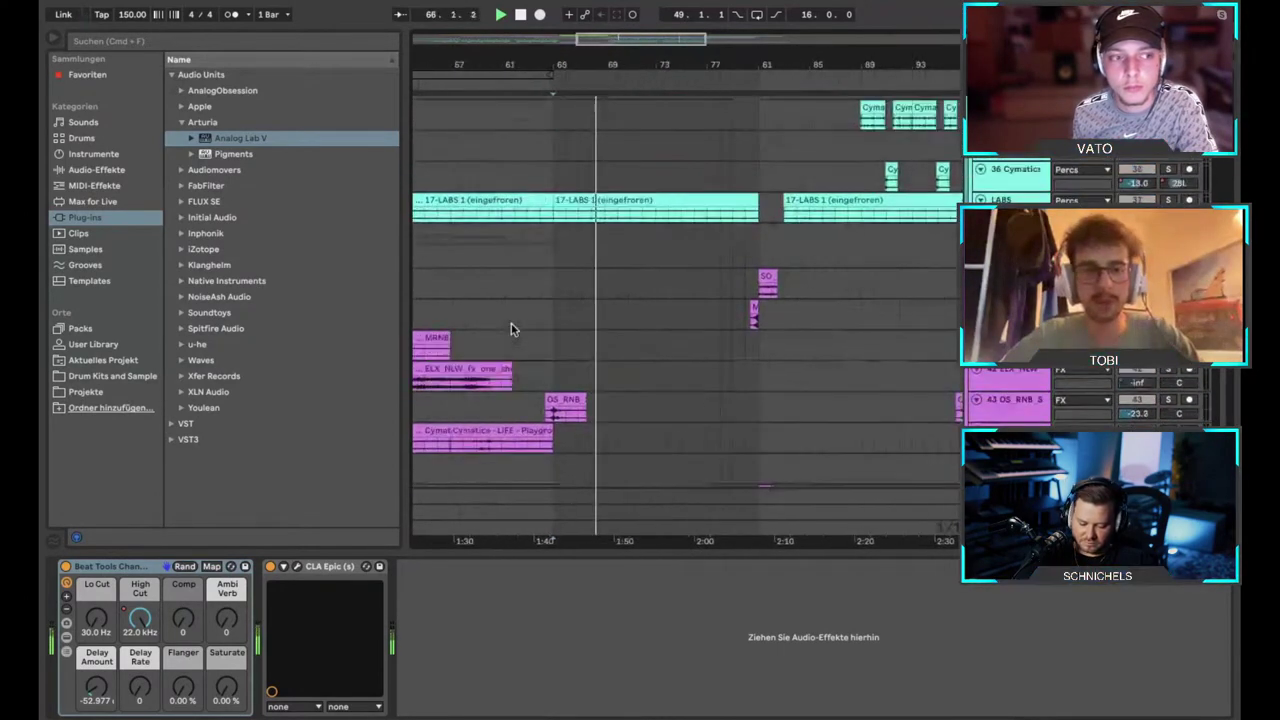
Play the frozen LABS percussion clip on its own from bar 65.
key(space)
click(564, 230)
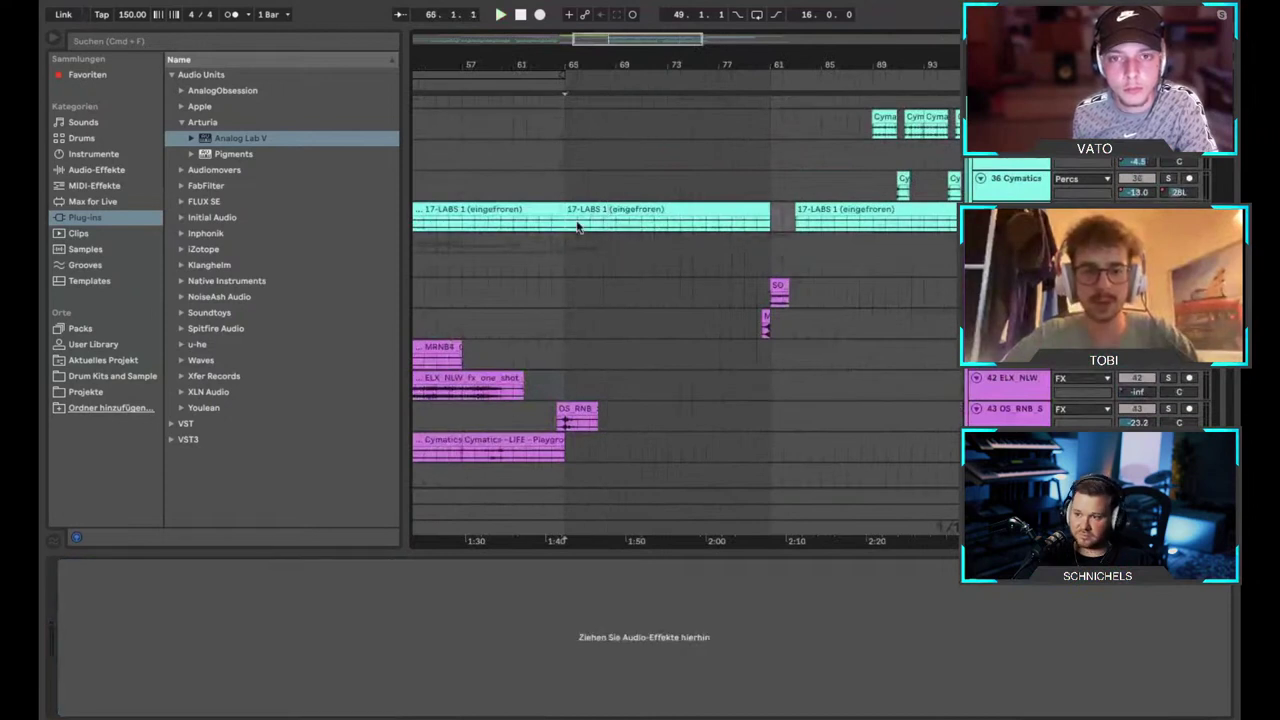
scroll(576, 227, up, 4)
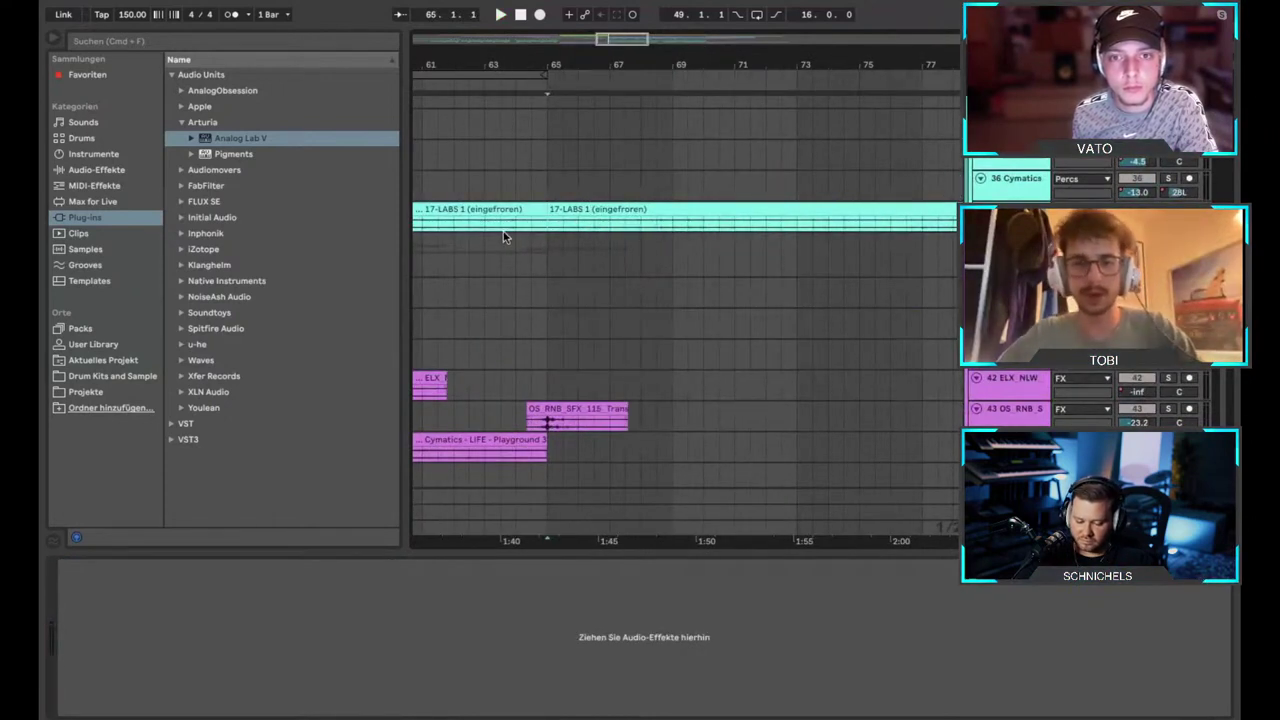
scroll(506, 237, down, 3)
scroll(540, 236, up, 4)
scroll(494, 247, up, 1)
scroll(494, 247, left, 1)
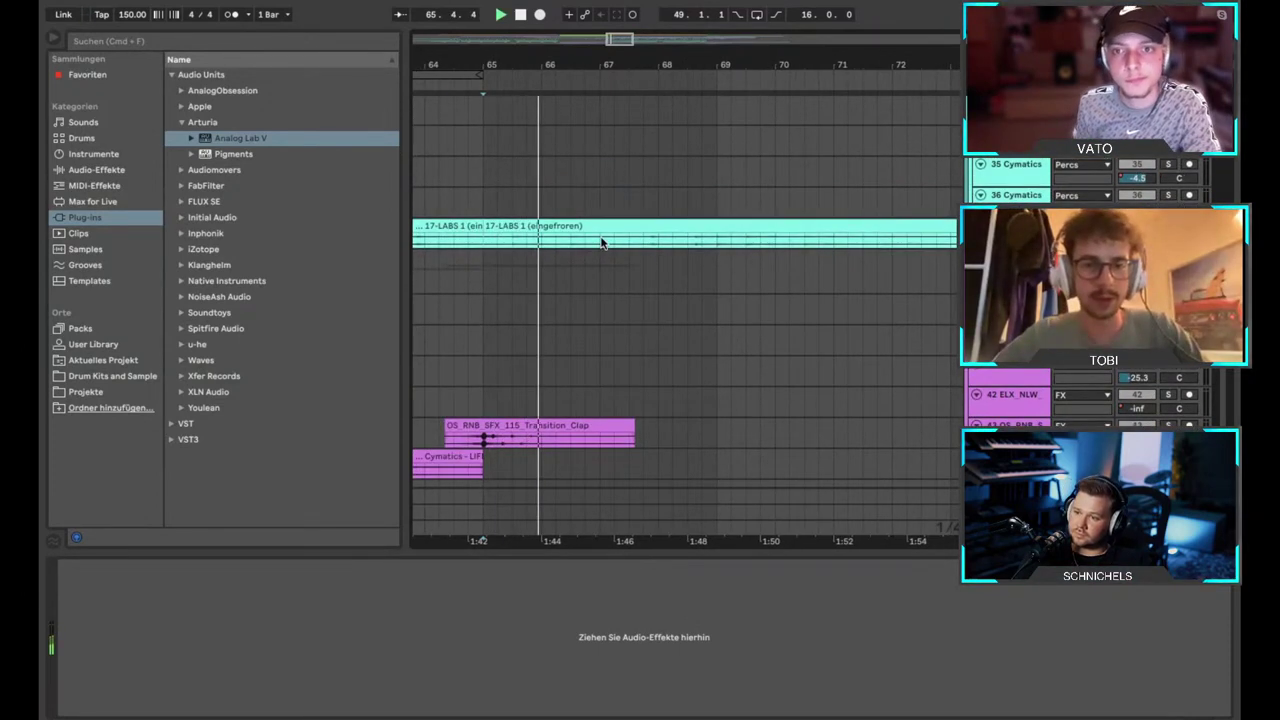
scroll(600, 243, down, 2)
scroll(600, 243, up, 3)
scroll(600, 243, down, 2)
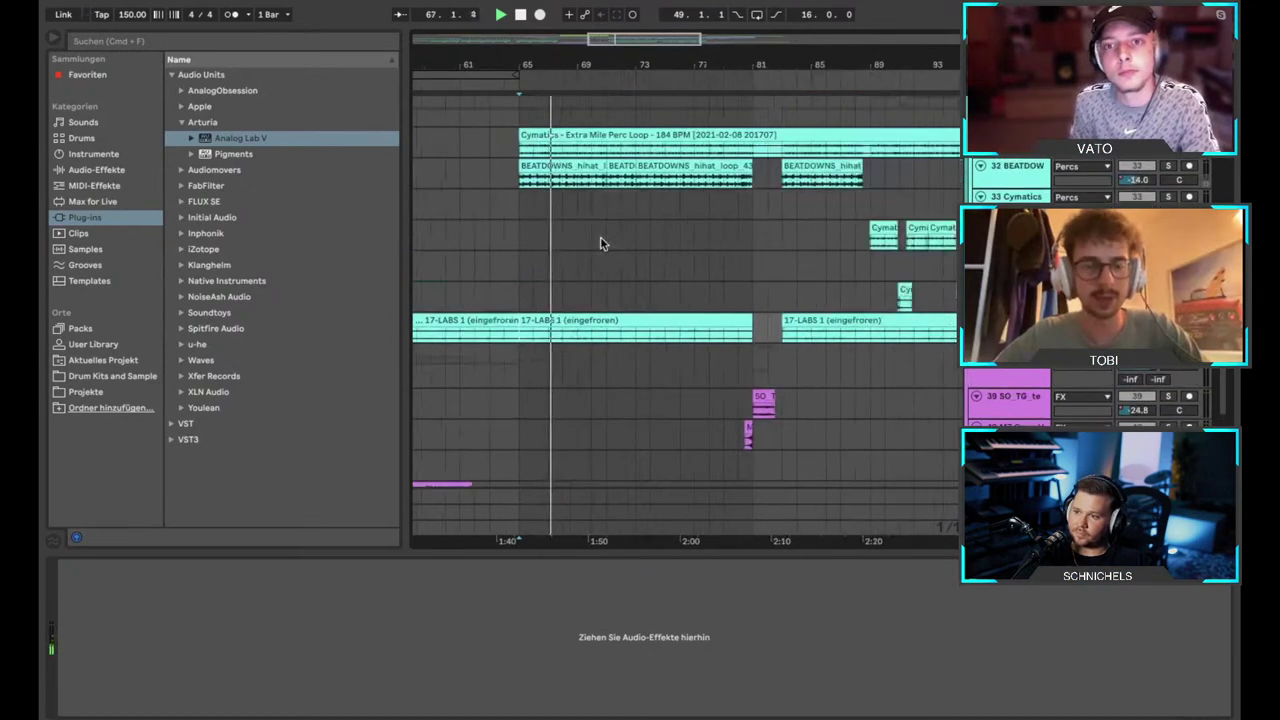
Look over the FX and percussion clips while the arrangement keeps playing from bar 67.
scroll(600, 243, down, 4)
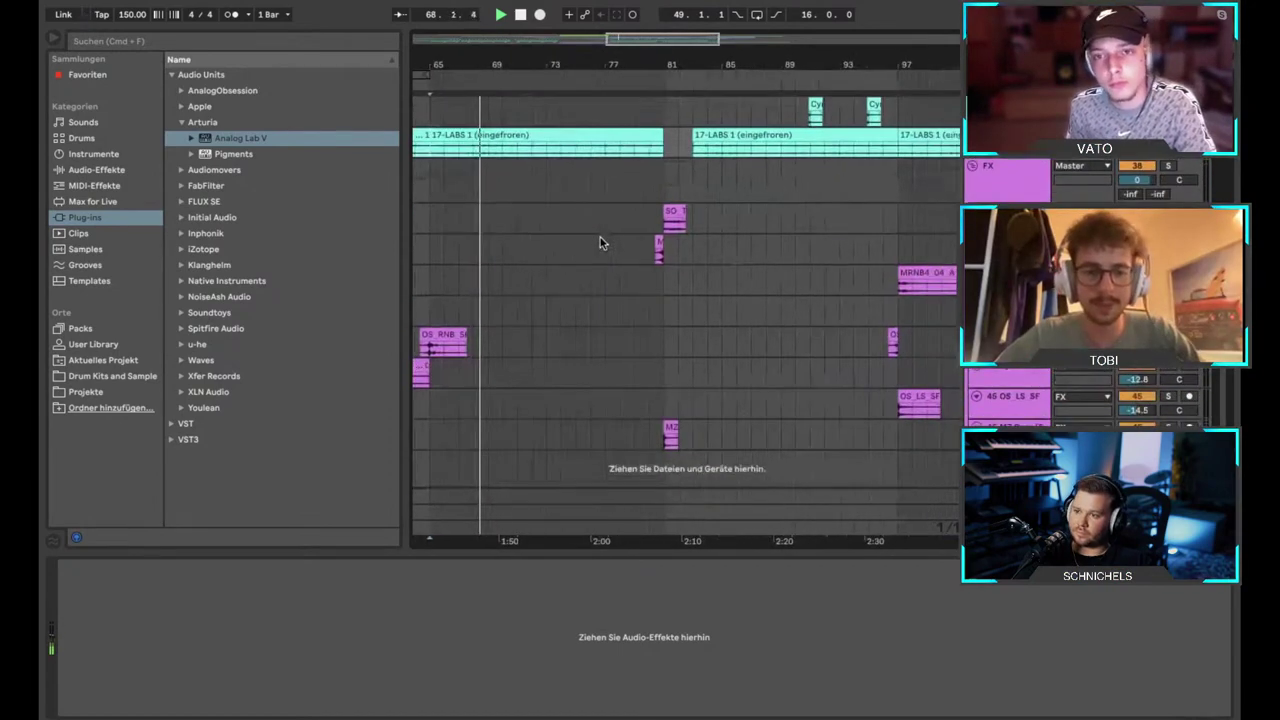
scroll(600, 243, left, 1)
scroll(600, 243, down, 2)
scroll(600, 243, up, 4)
scroll(600, 237, down, 3)
scroll(600, 237, up, 10)
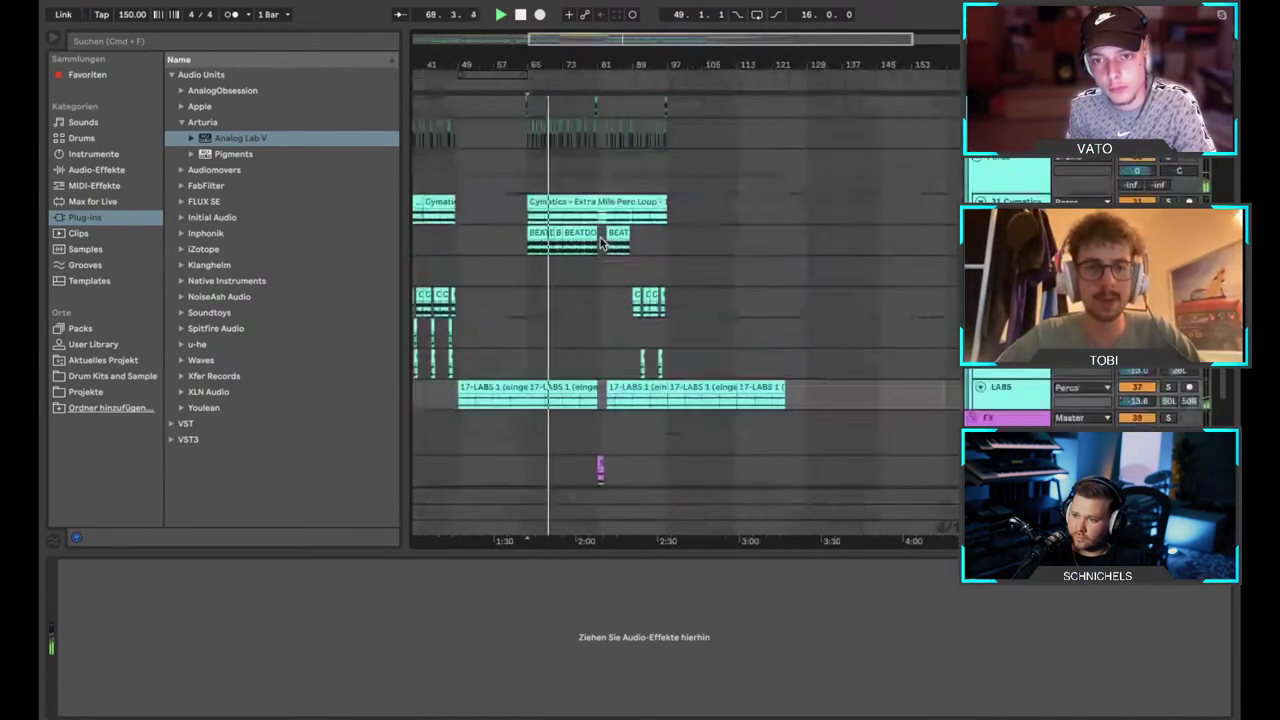
Show the Acoustics group's effects at bar 81 and look across the bass, acoustic and 13 Group clips during playback.
scroll(620, 256, up, 3)
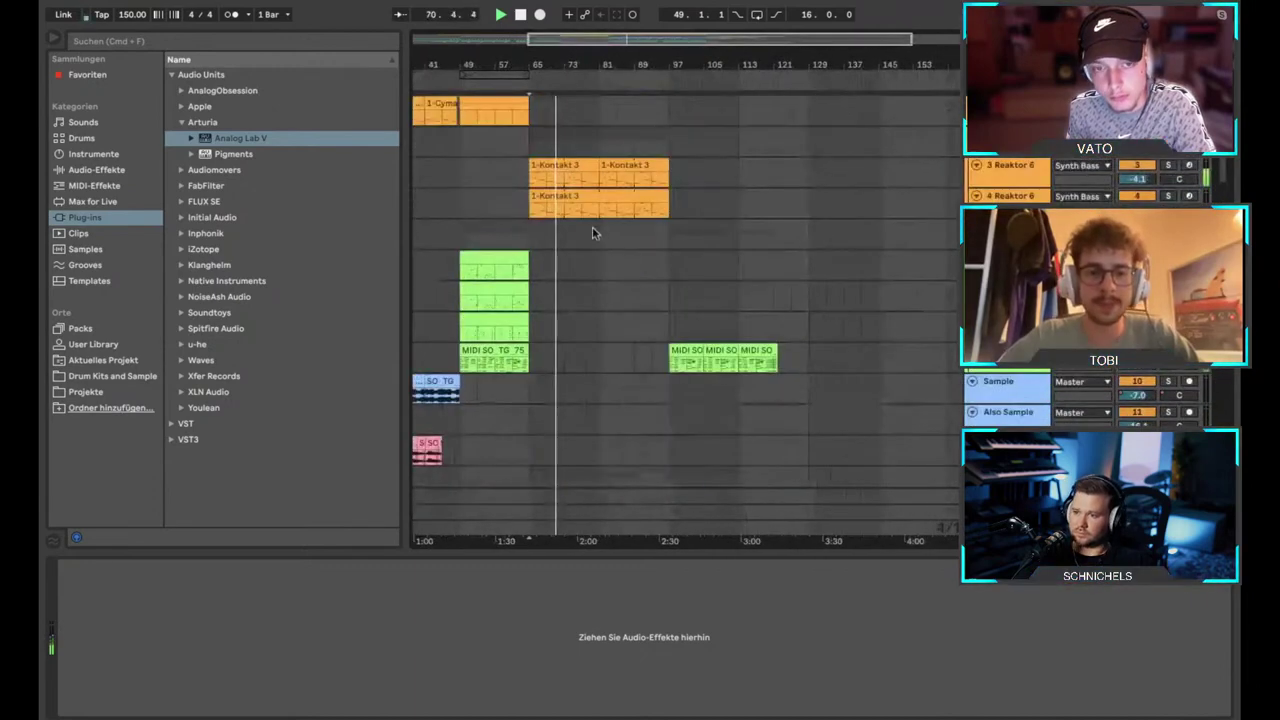
click(595, 227)
scroll(595, 227, up, 2)
scroll(595, 227, down, 3)
scroll(597, 232, up, 3)
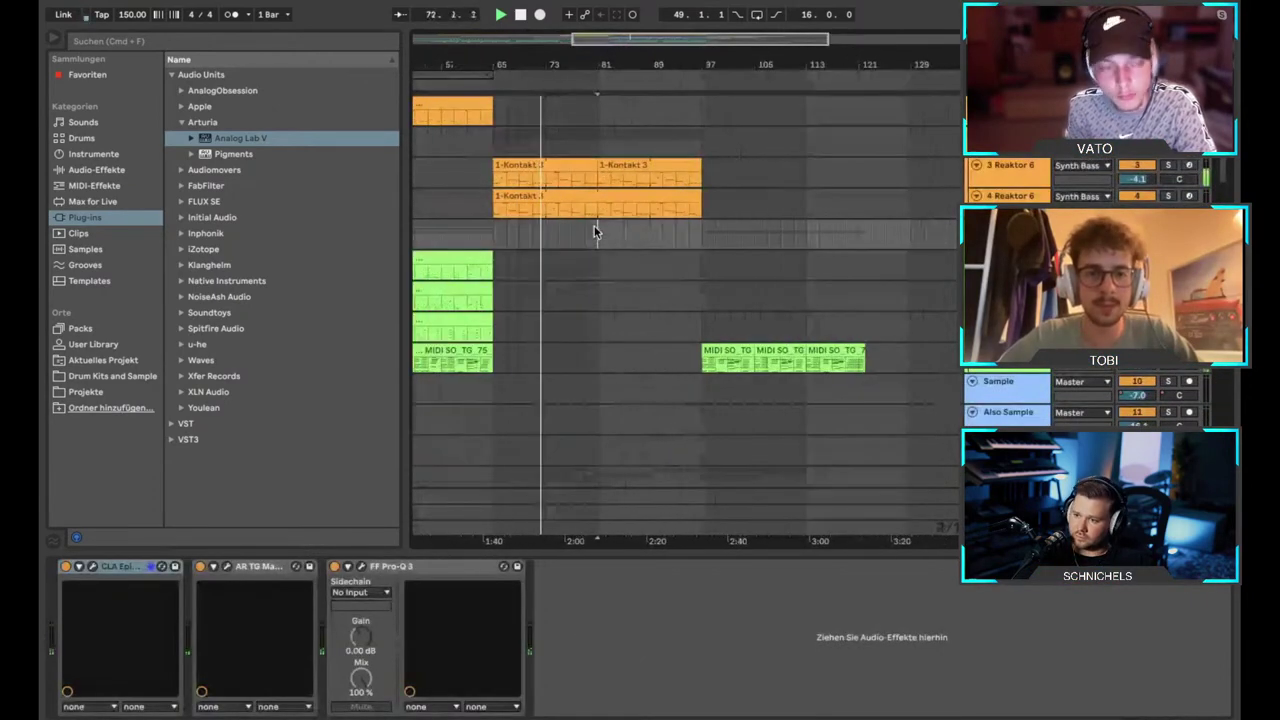
scroll(597, 233, down, 10)
scroll(716, 228, up, 4)
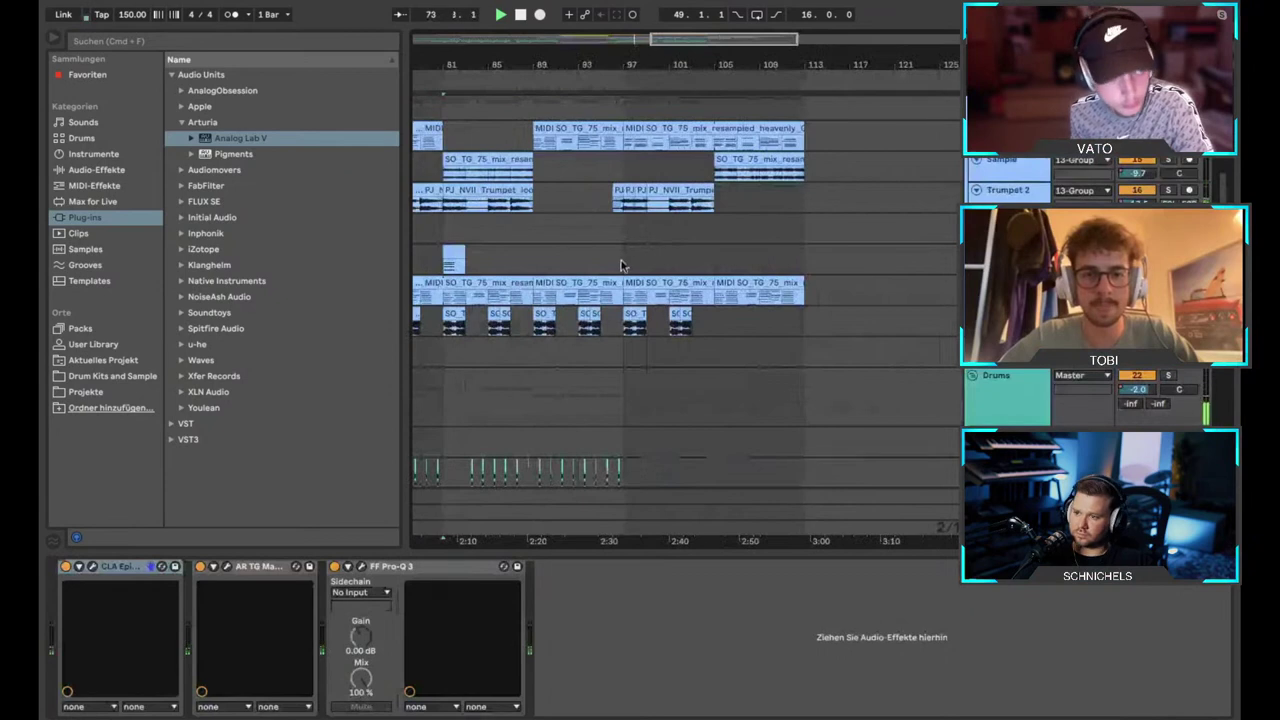
Play the arrangement from bar 97 while reviewing its FX, strings and trumpet clips, stopping with the insert marker at bar 89.
click(622, 261)
scroll(622, 261, down, 4)
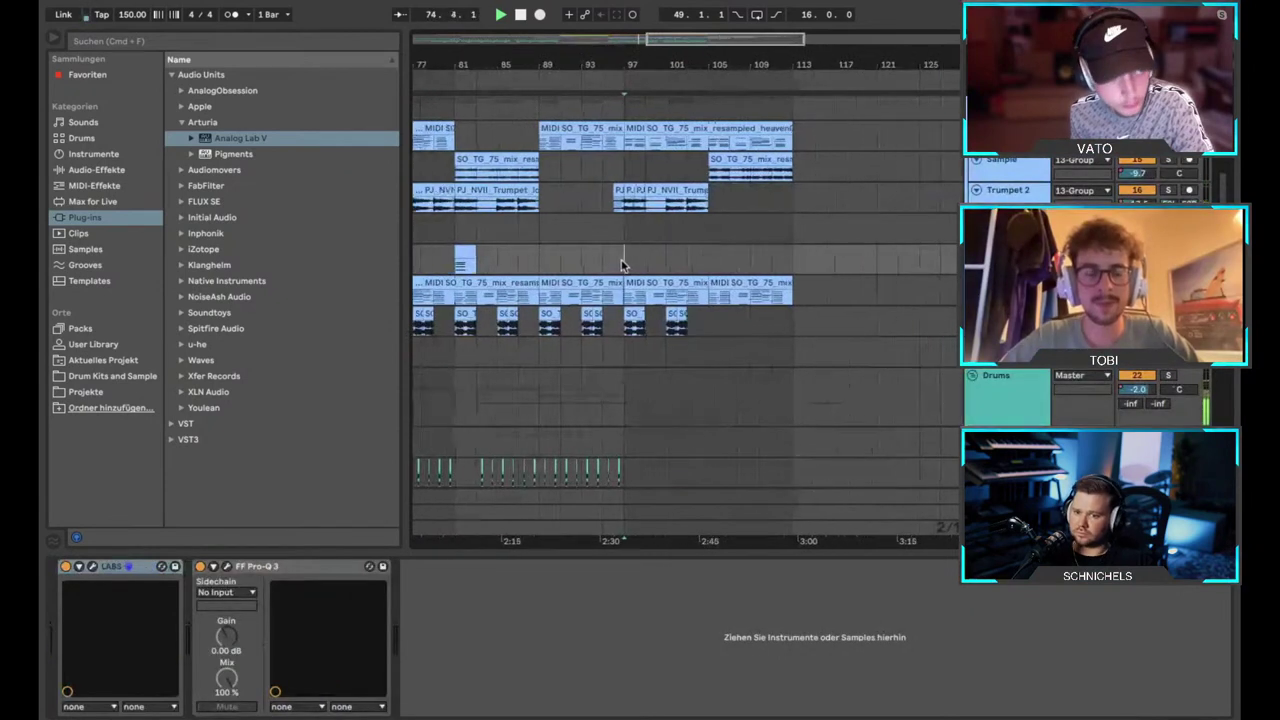
scroll(646, 263, up, 3)
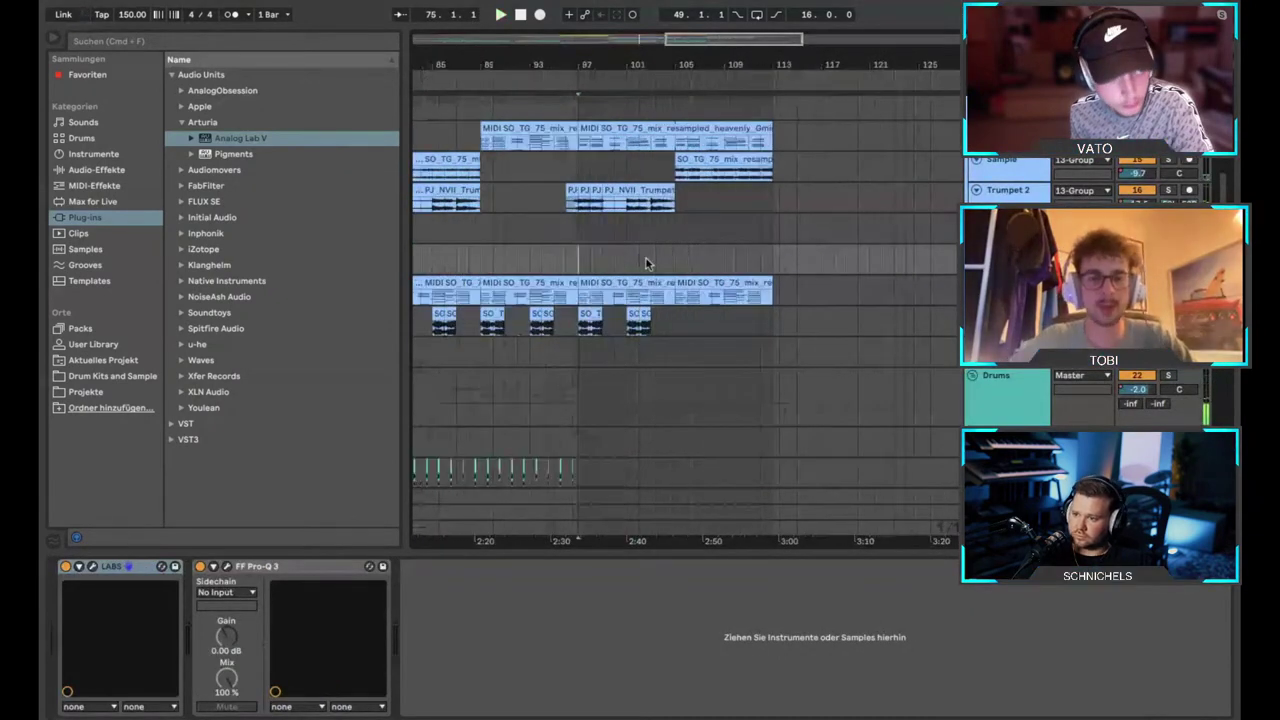
scroll(615, 253, up, 3)
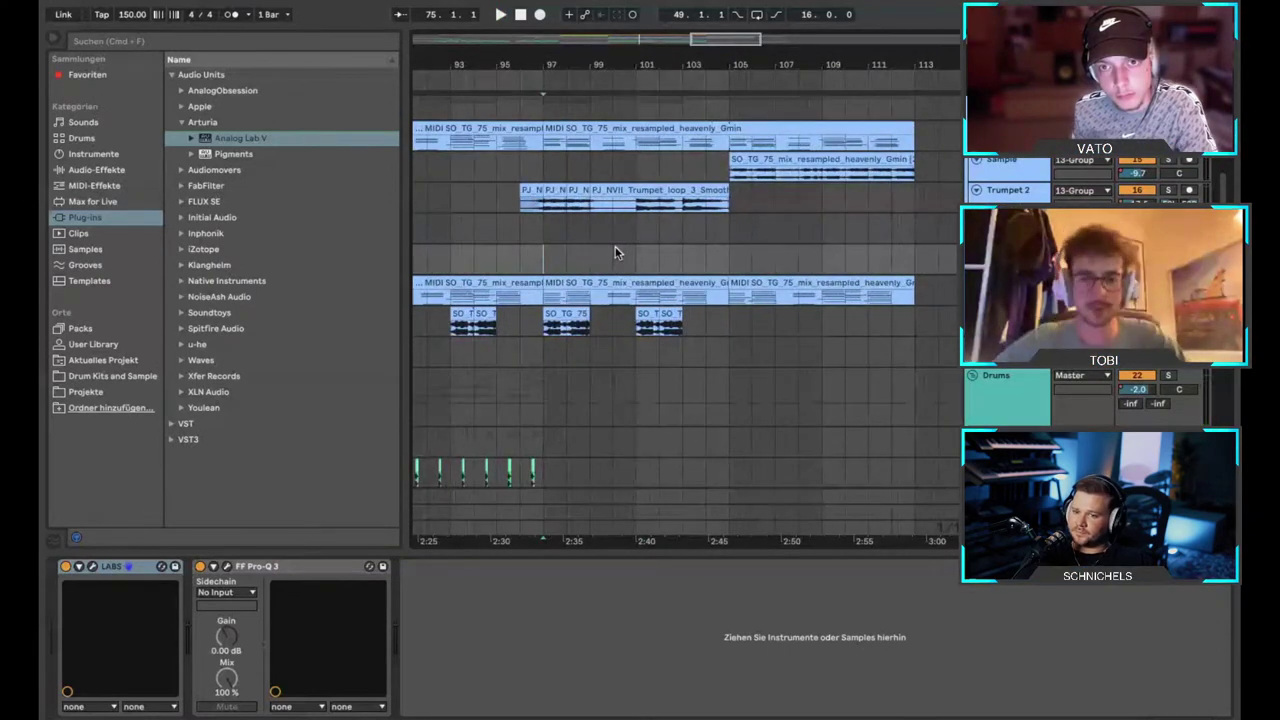
key(space)
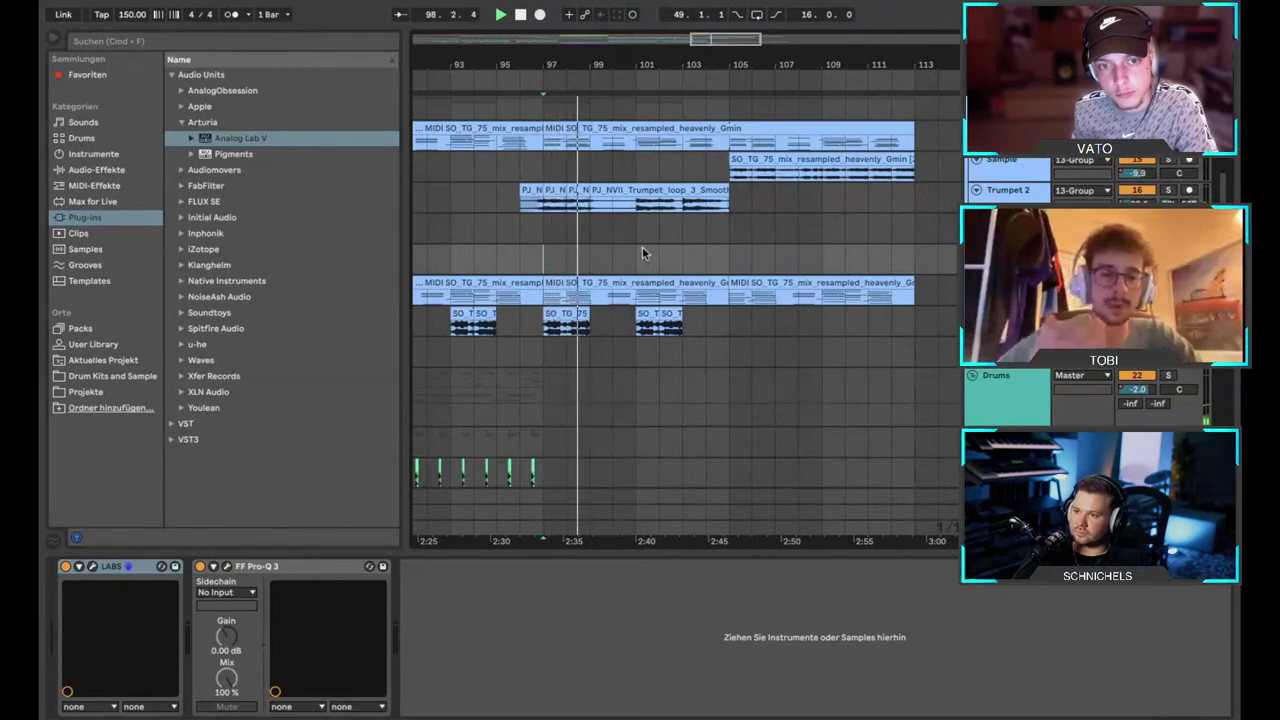
scroll(642, 253, down, 8)
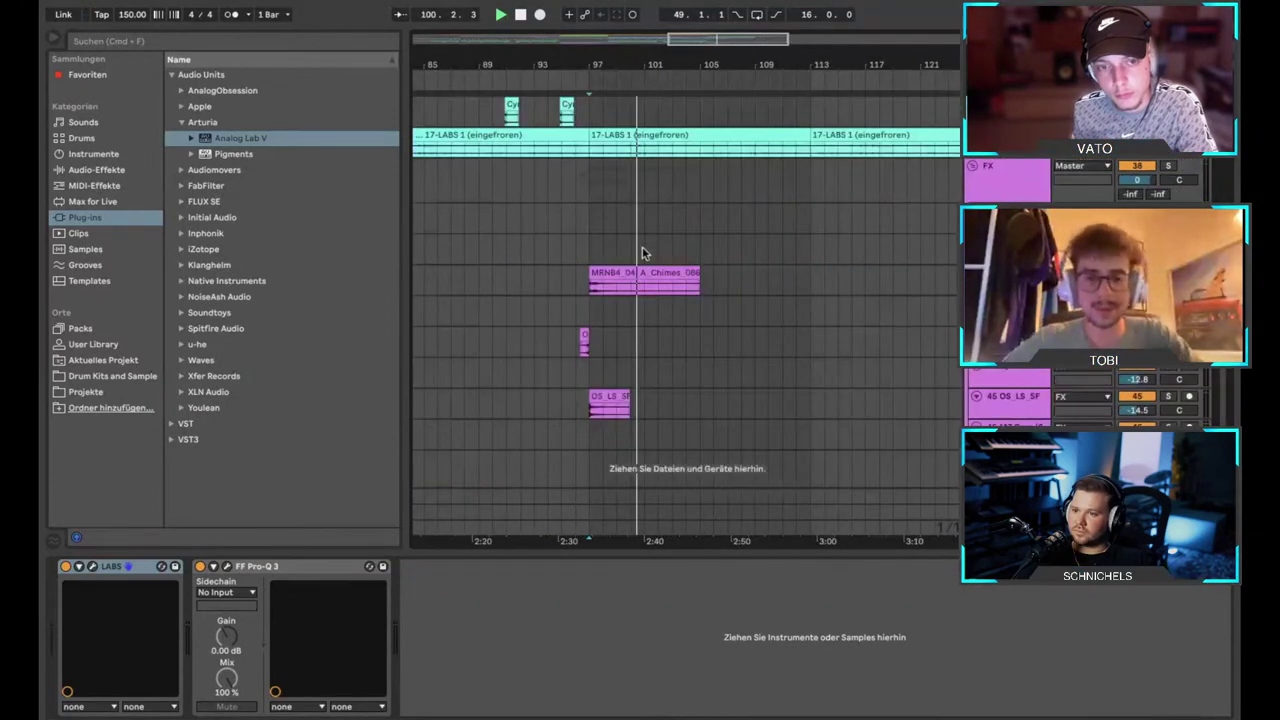
scroll(642, 253, up, 2)
scroll(642, 251, up, 10)
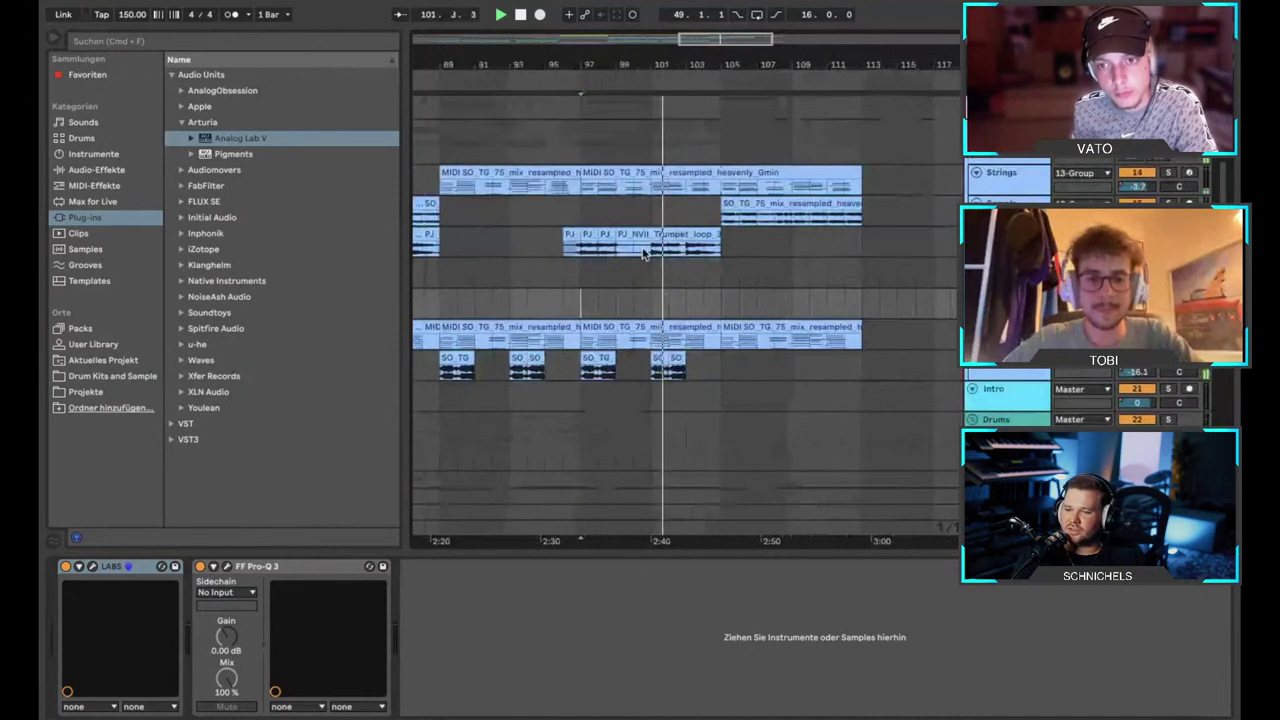
scroll(642, 251, down, 5)
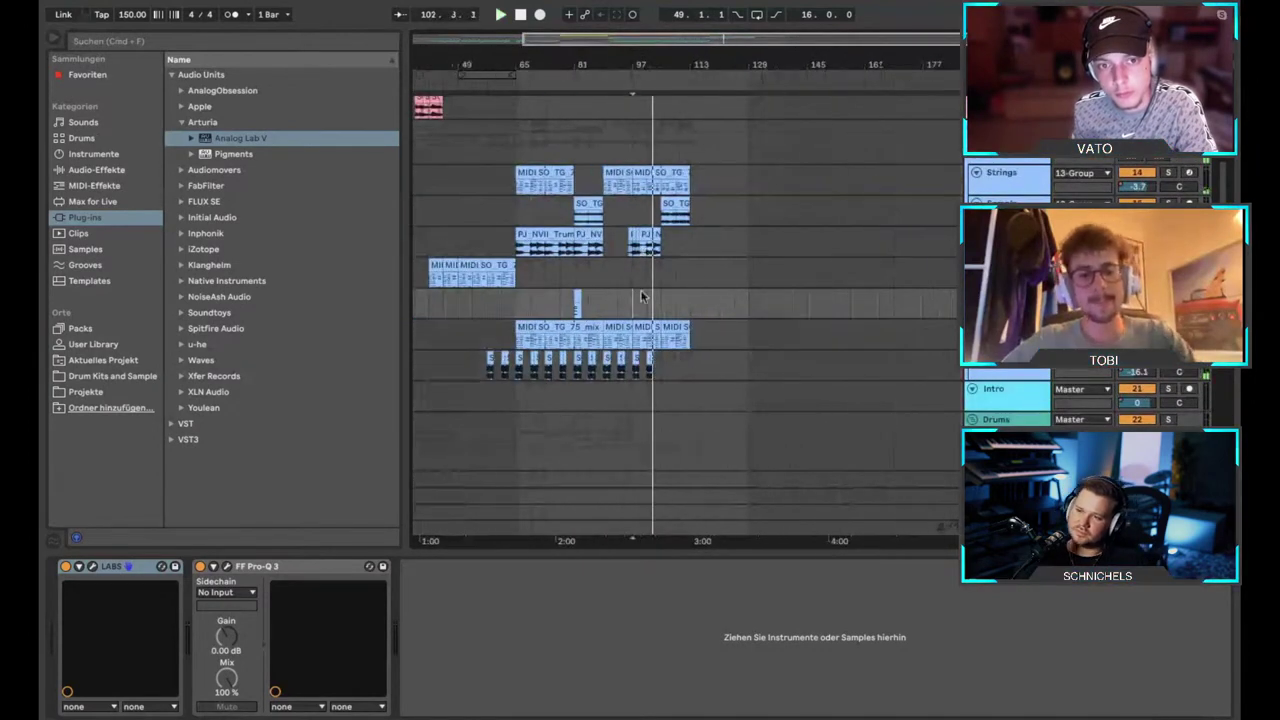
key(space)
click(596, 308)
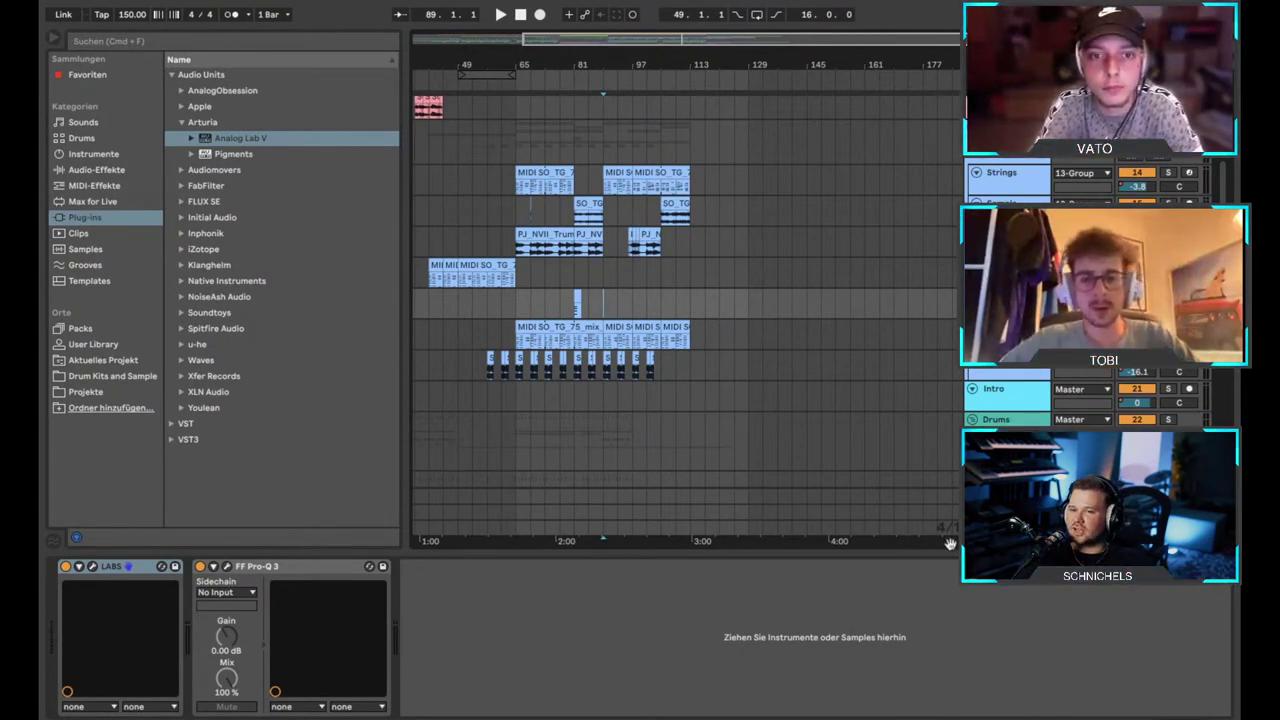
Return to the early part of the arrangement and play the Sample section from bar 17.
scroll(597, 298, up, 3)
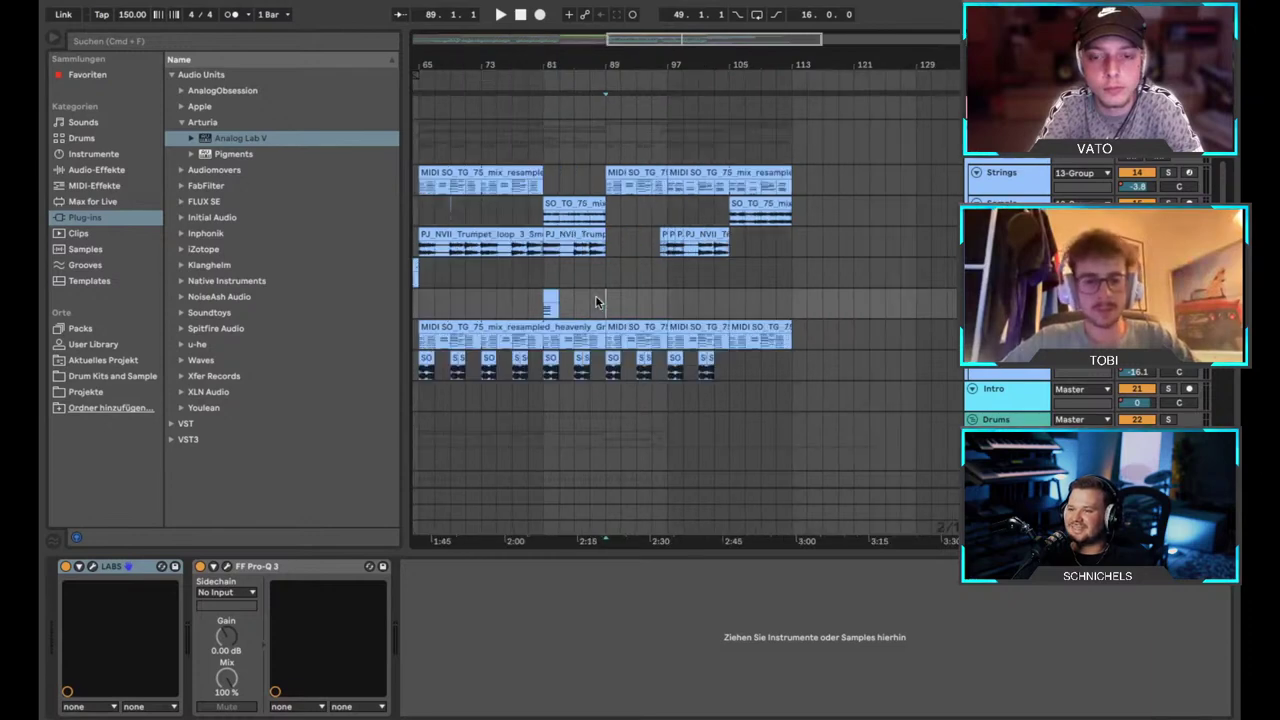
scroll(597, 298, down, 4)
scroll(597, 298, up, 3)
scroll(596, 297, left, 3)
scroll(596, 302, up, 5)
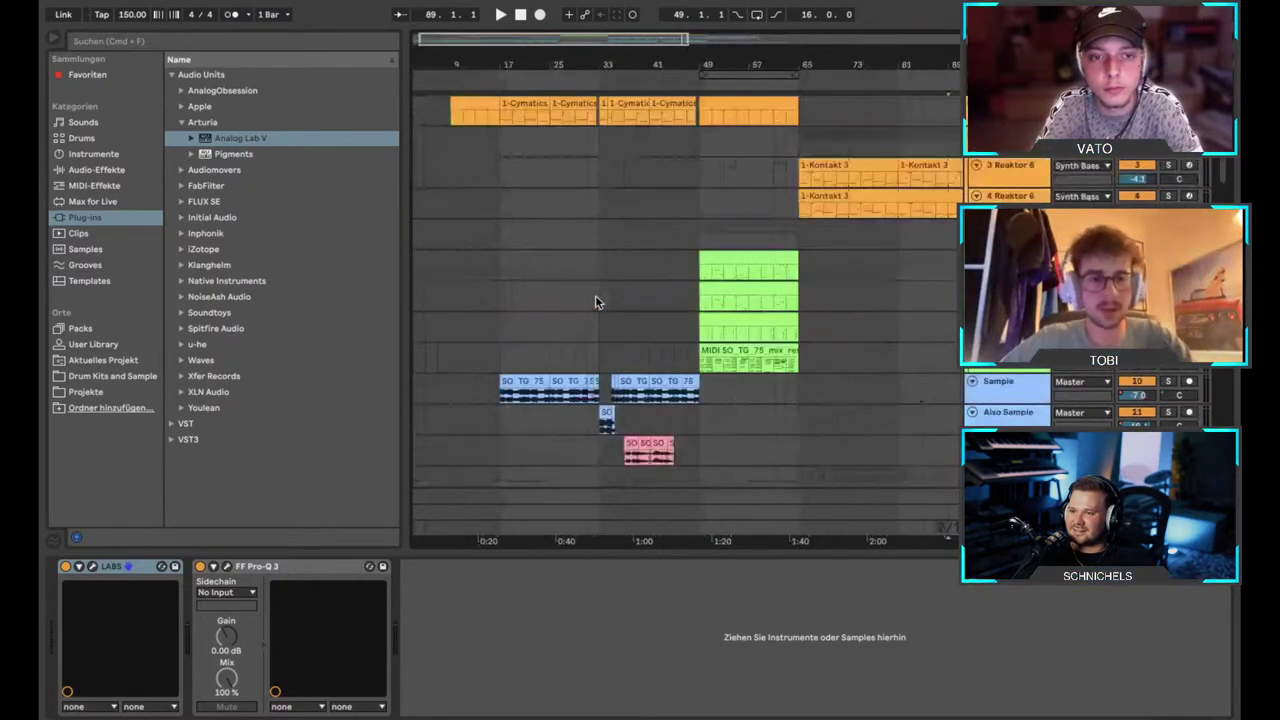
click(503, 345)
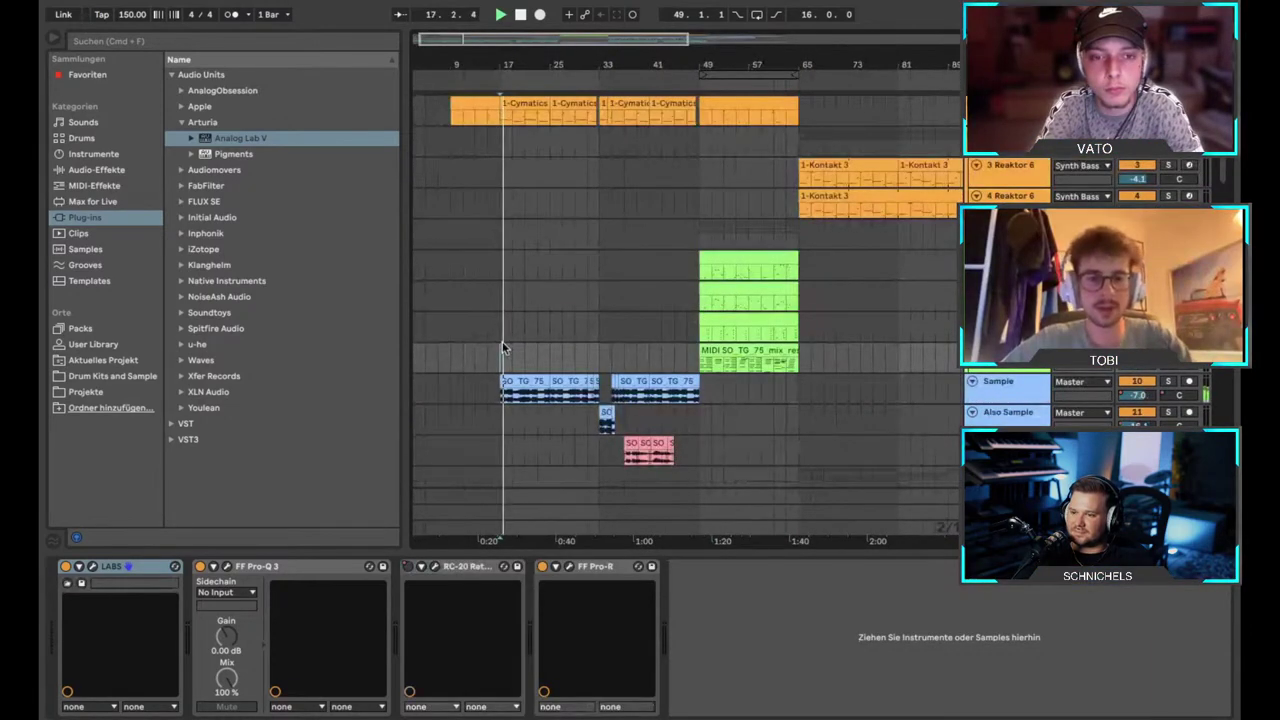
scroll(502, 345, up, 2)
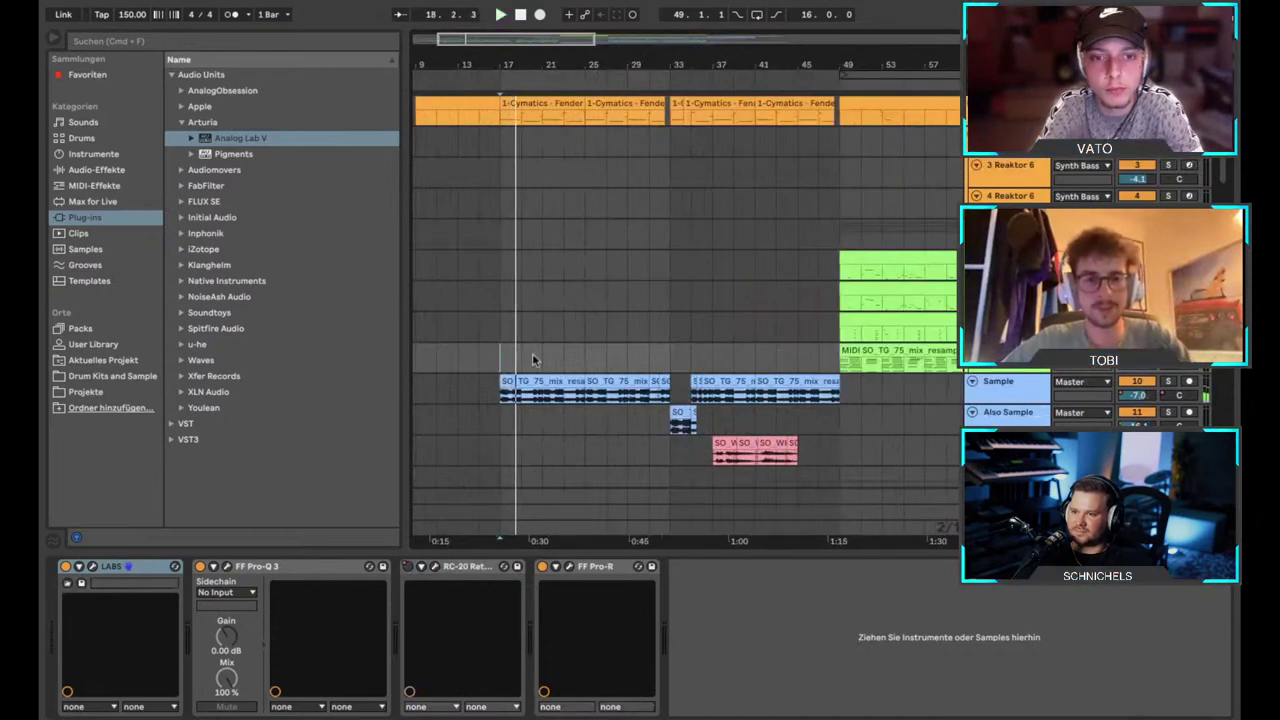
Examine the overall arrangement, comparing the drum, percussion, Sample, Trumpet and 13 Group clips across the song's sections.
scroll(532, 360, down, 2)
scroll(532, 361, down, 10)
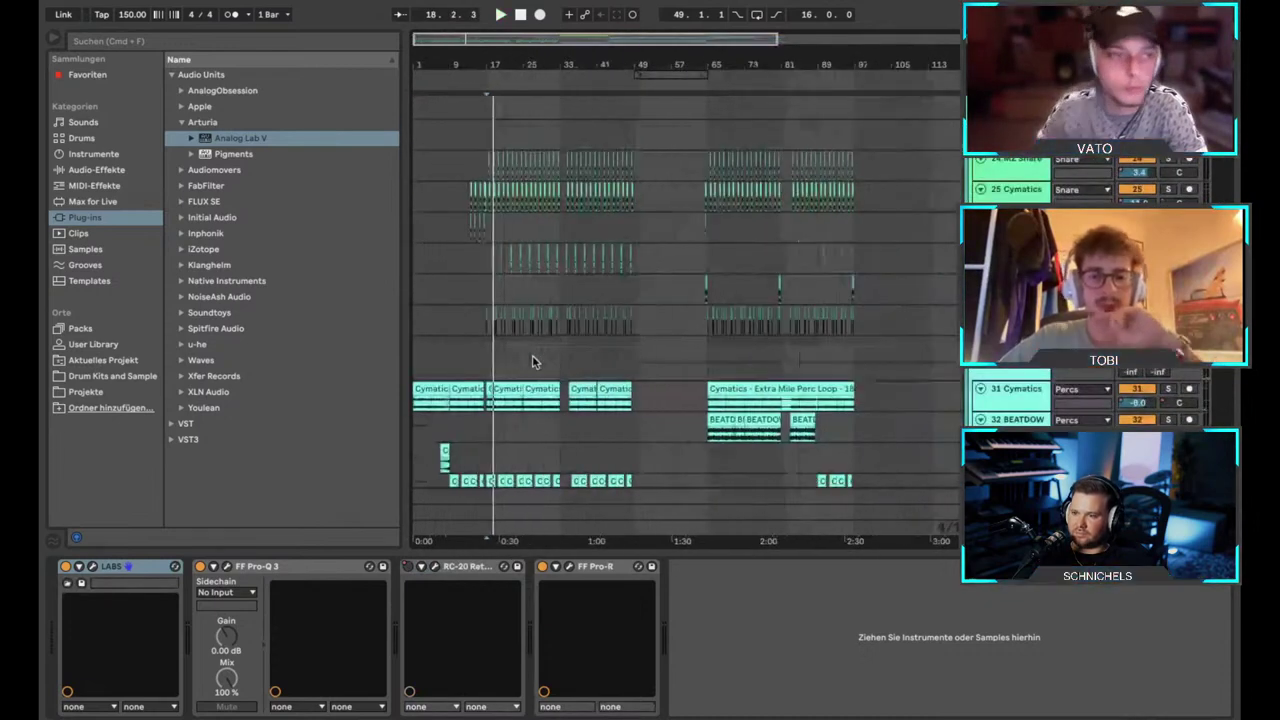
scroll(533, 362, up, 10)
scroll(566, 355, up, 3)
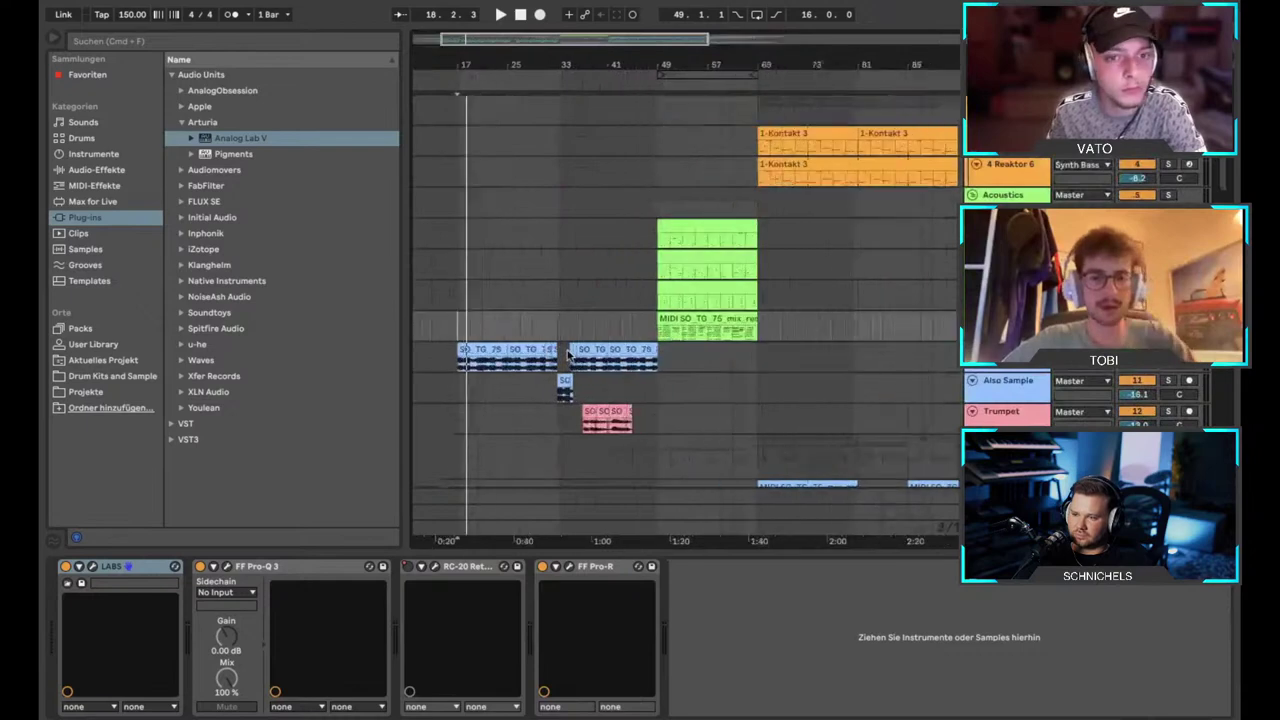
scroll(465, 341, down, 5)
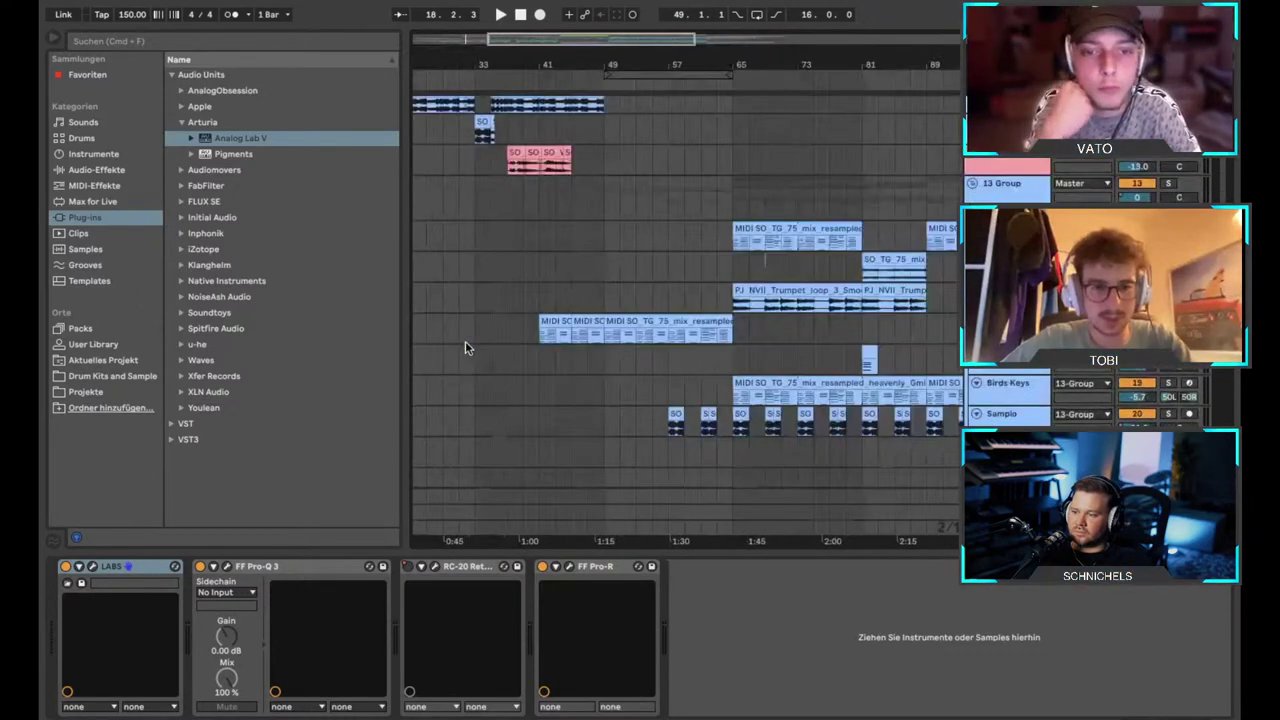
scroll(661, 316, down, 3)
scroll(661, 311, down, 2)
scroll(661, 311, right, 3)
scroll(566, 283, left, 4)
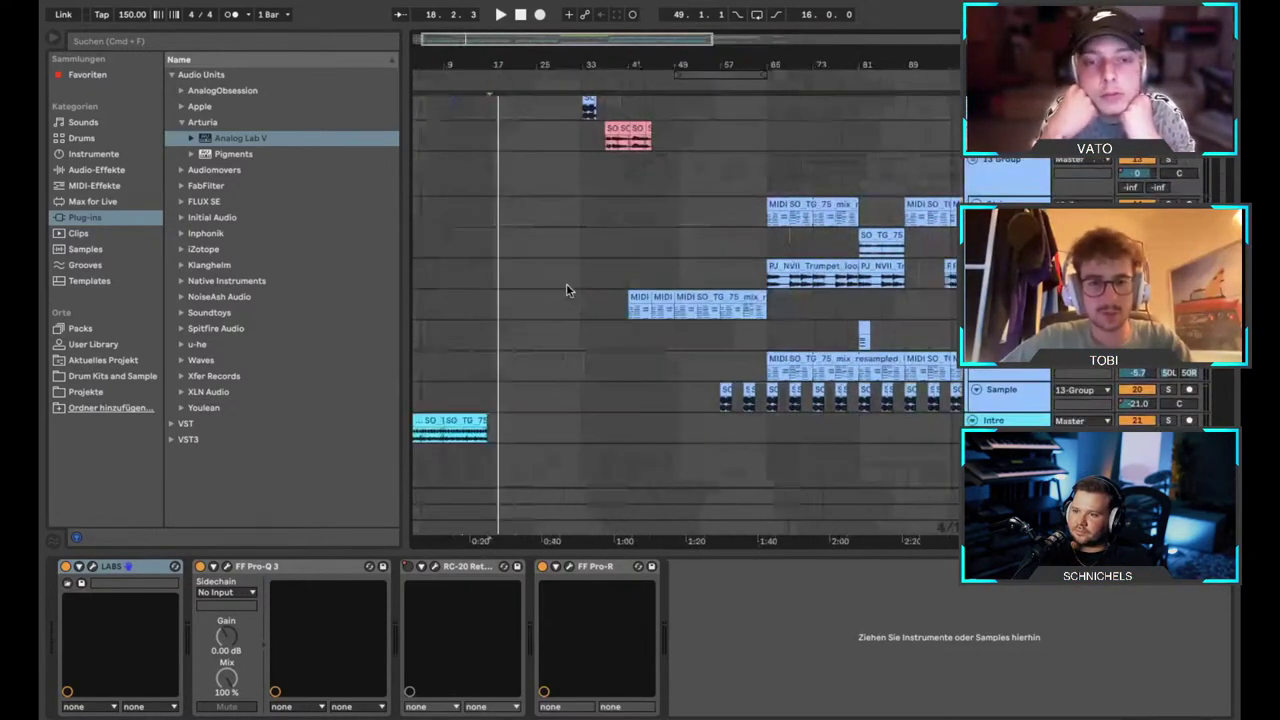
scroll(614, 308, right, 2)
scroll(614, 308, right, 3)
scroll(616, 311, up, 3)
scroll(616, 311, down, 4)
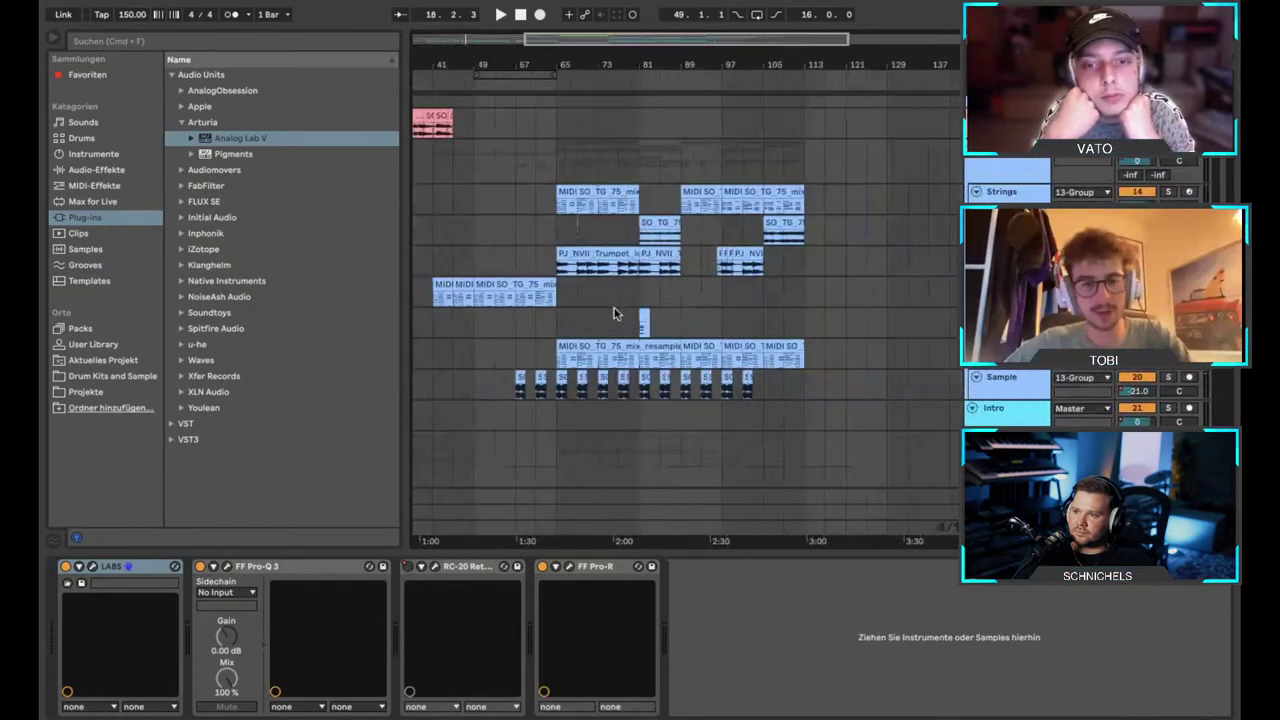
Select the Ambient Pad track at bar 65 and collapse its LABS parameters to show the full device chain.
click(564, 304)
scroll(564, 304, down, 4)
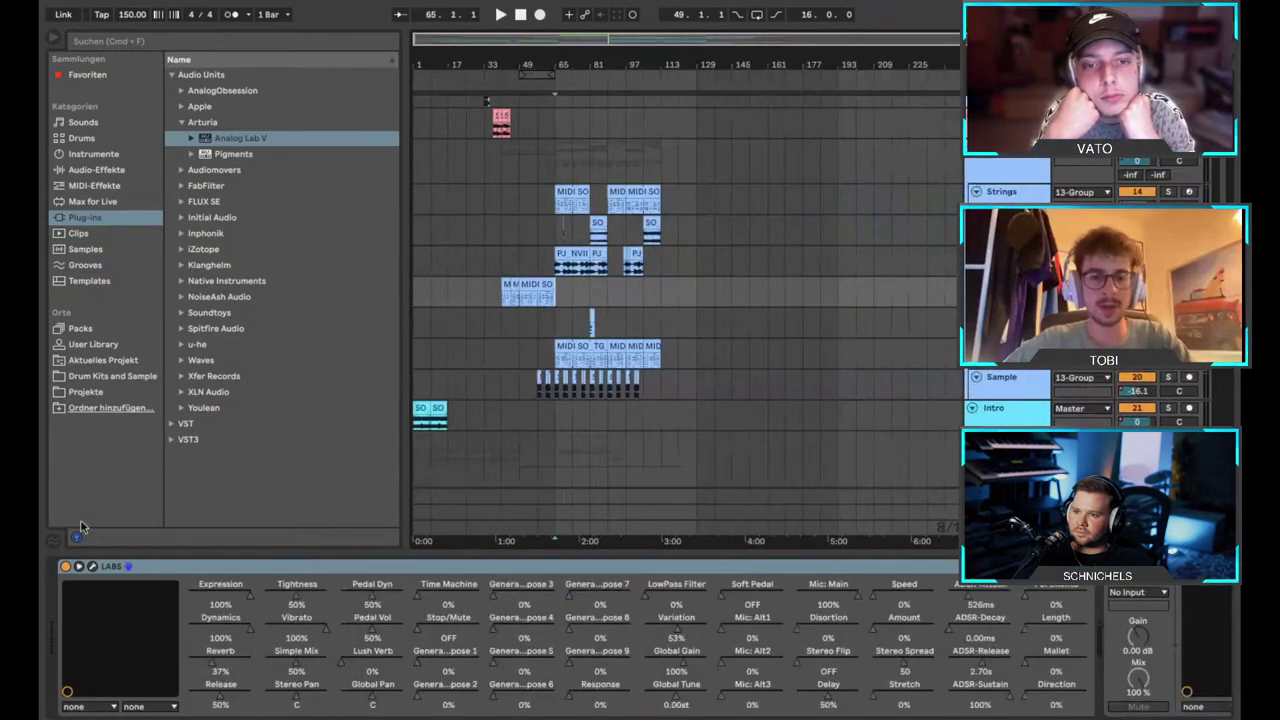
click(79, 567)
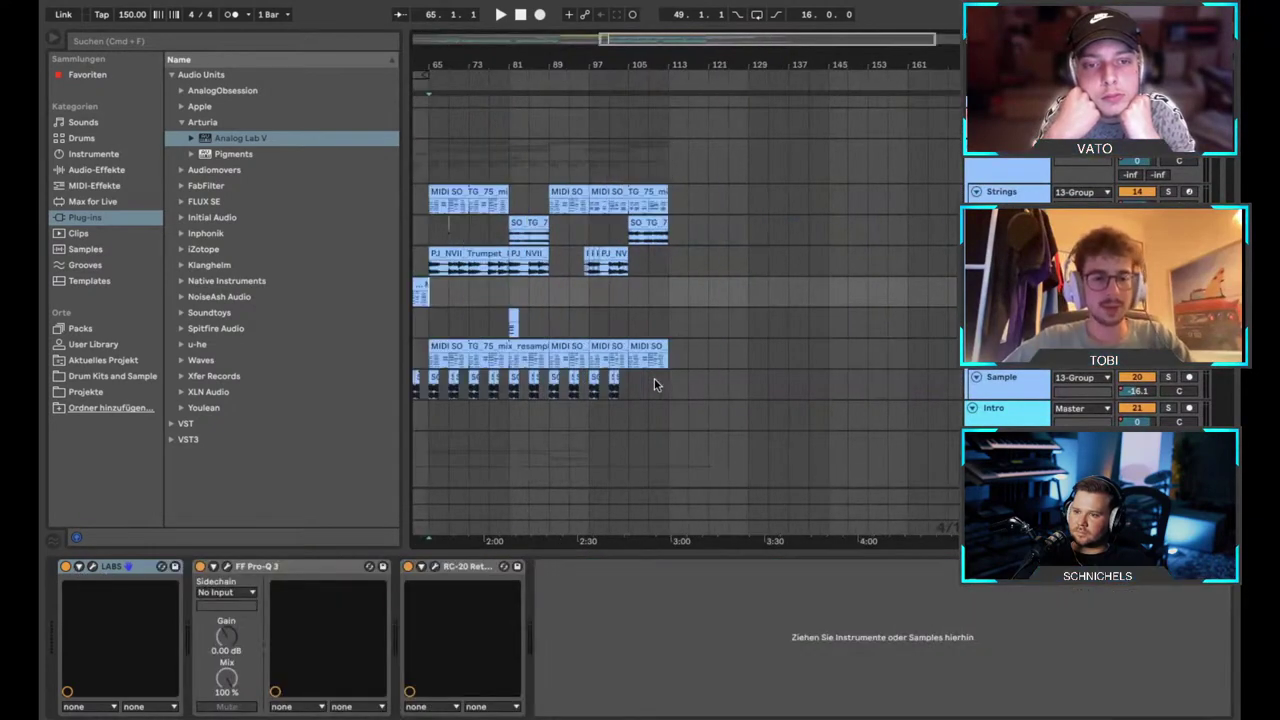
Place the insert marker at bar 41 on the Sample track below Strings, showing its effects chain.
scroll(540, 360, up, 5)
click(589, 293)
scroll(539, 292, down, 5)
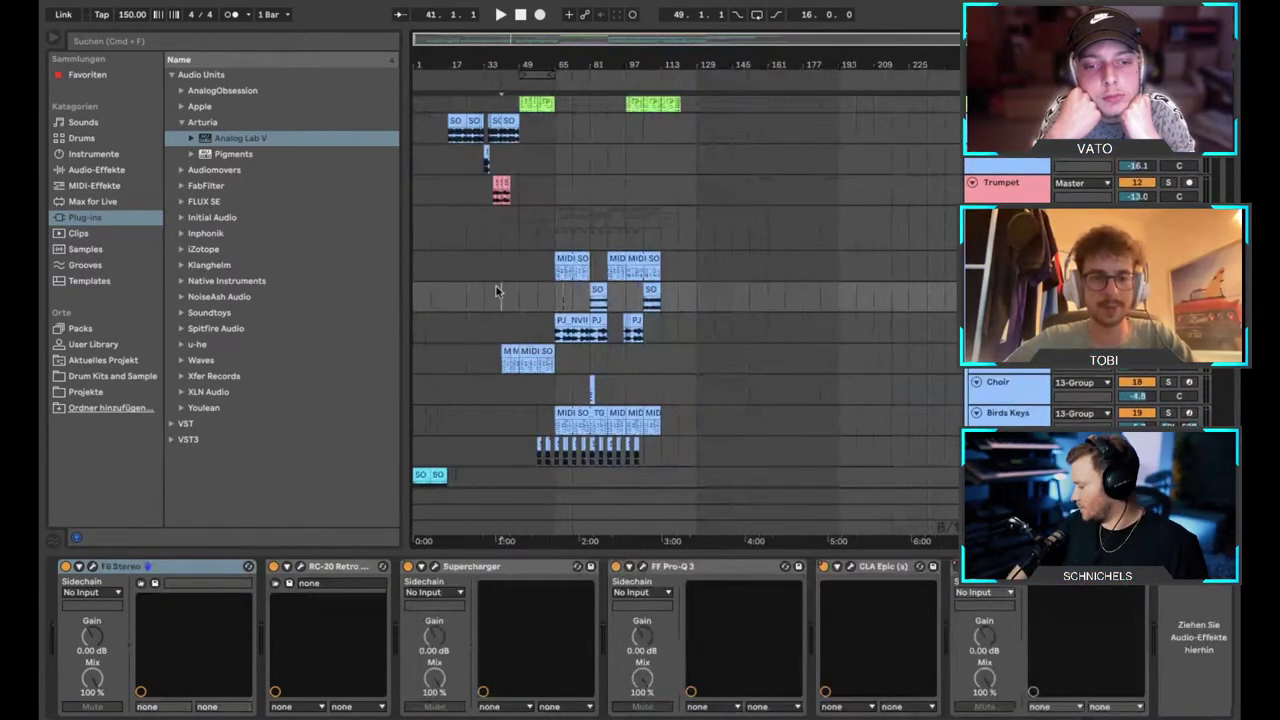
Place the insert marker at bar 17 on the Sample track below Strings to show its effects chain.
scroll(497, 292, up, 5)
scroll(497, 292, up, 4)
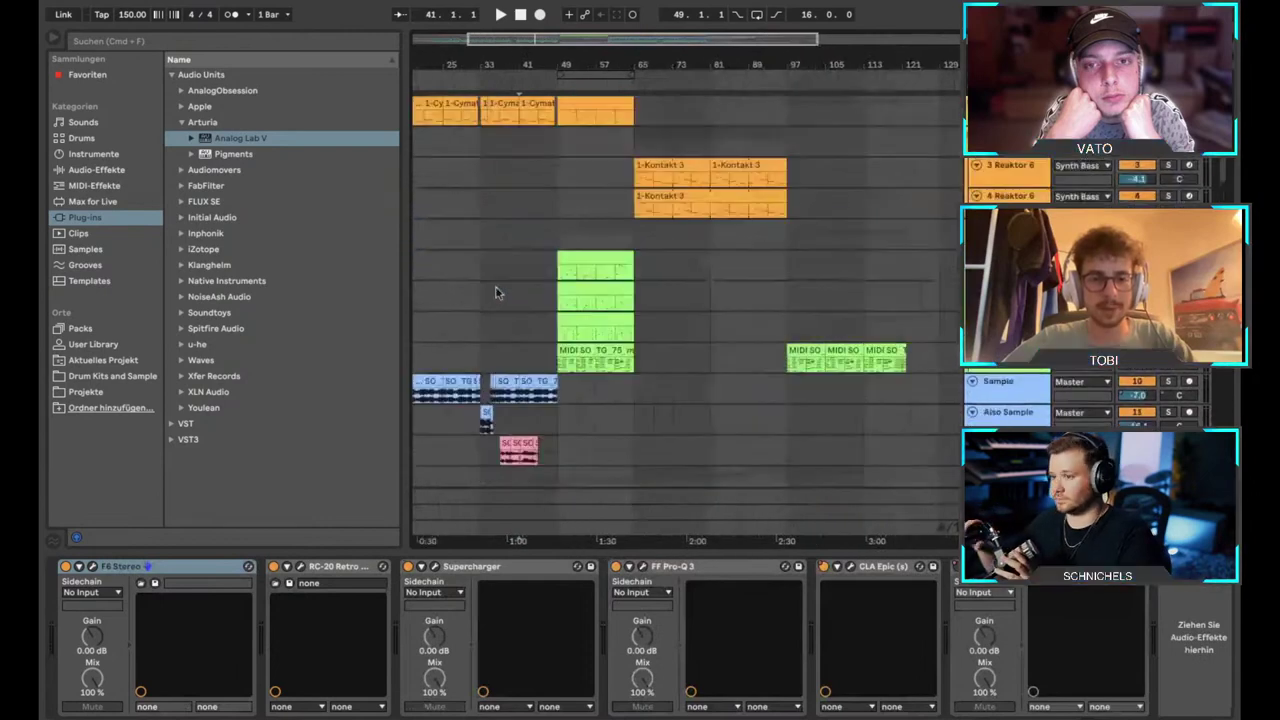
scroll(496, 292, down, 8)
click(495, 291)
scroll(495, 291, left, 3)
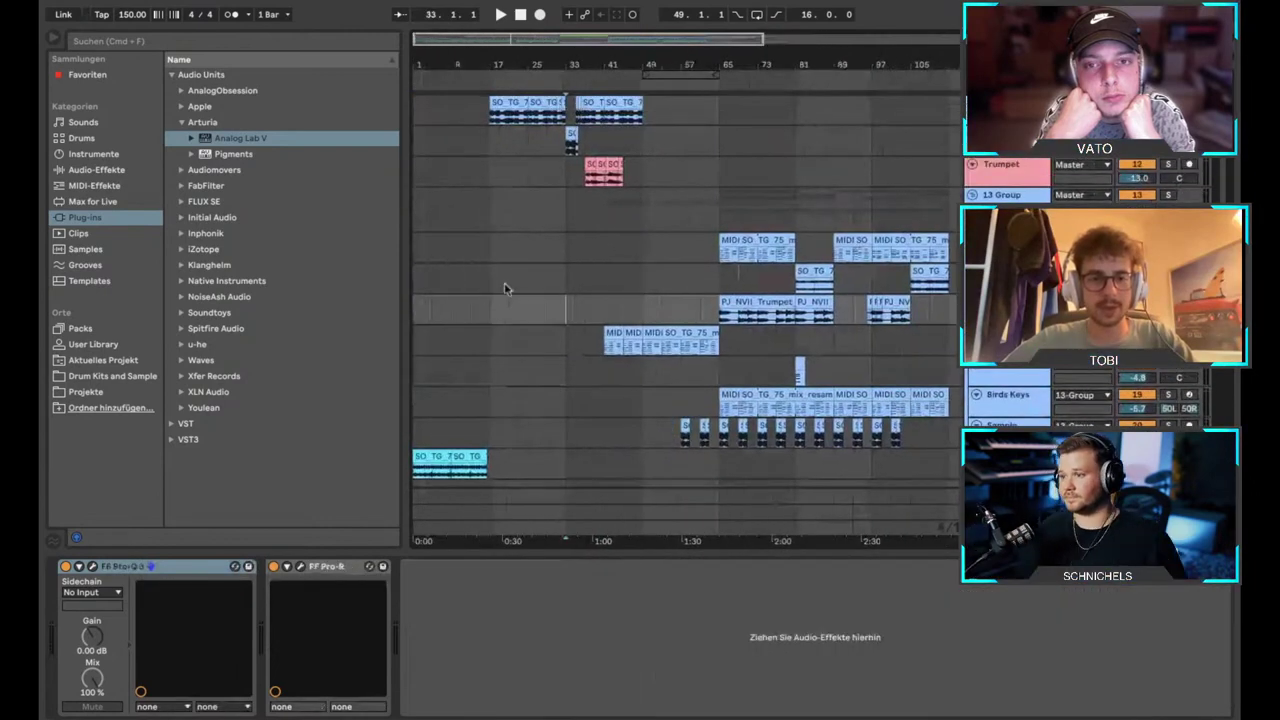
click(491, 281)
scroll(491, 281, up, 2)
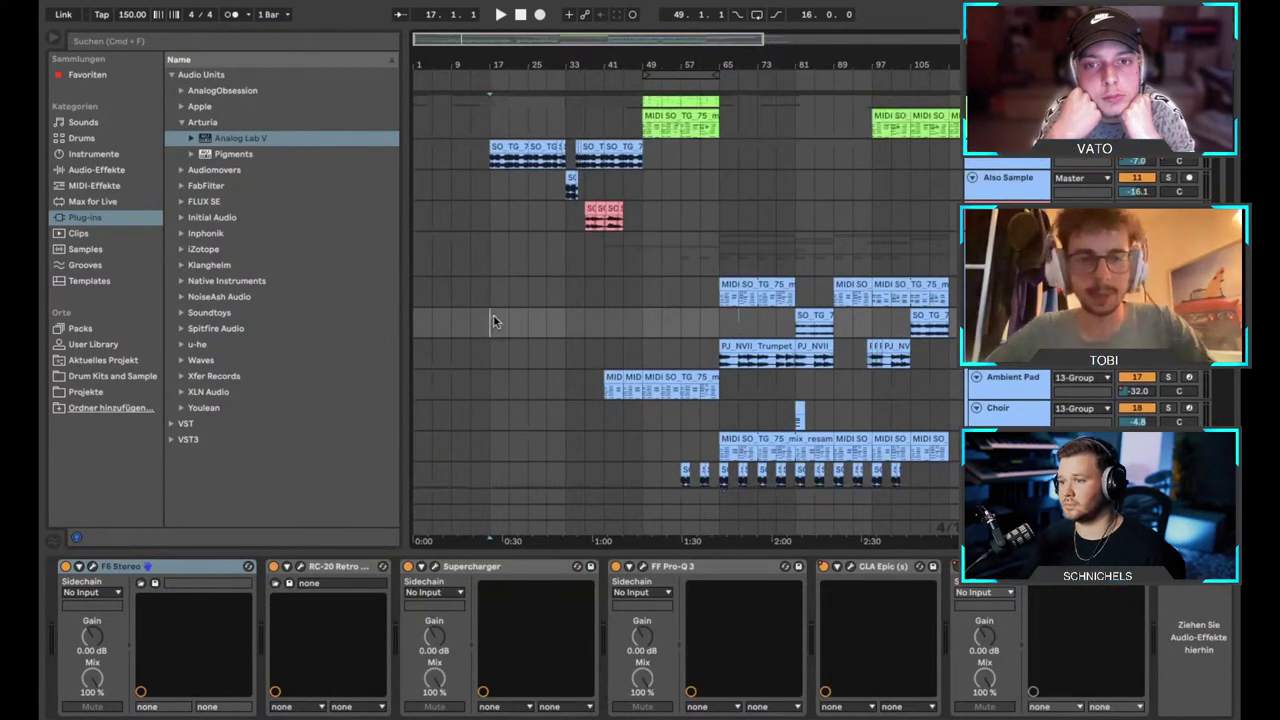
click(492, 353)
click(490, 326)
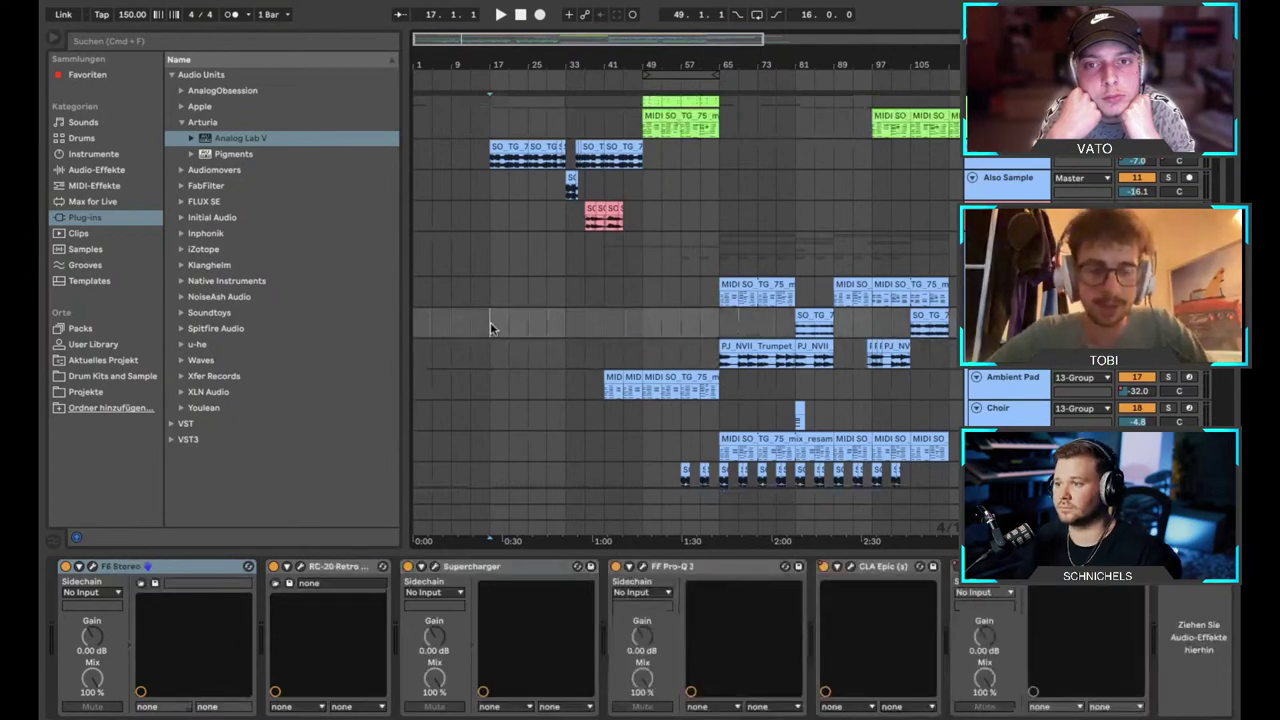
Select the upper Sample track at bar 17 and examine the FX, percussion, drum, 13 Group and bass clips across the arrangement.
scroll(490, 328, up, 6)
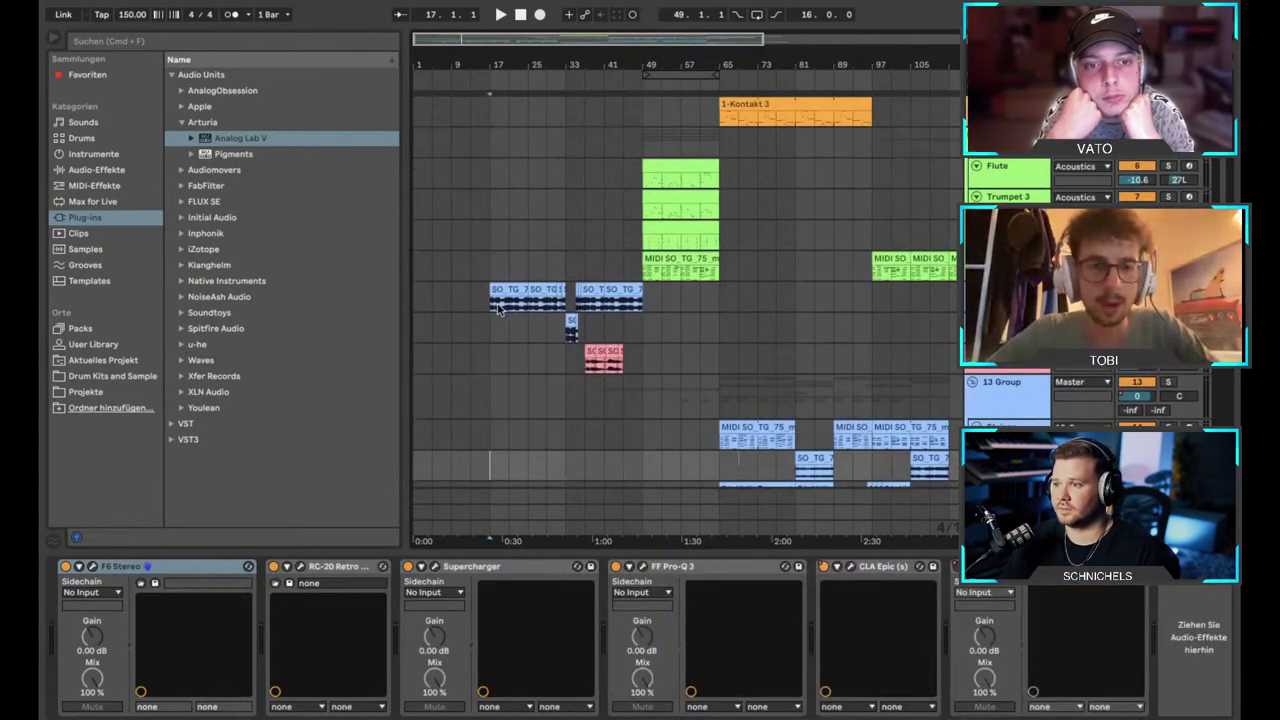
click(498, 305)
scroll(498, 305, down, 12)
scroll(498, 305, down, 3)
scroll(498, 305, down, 8)
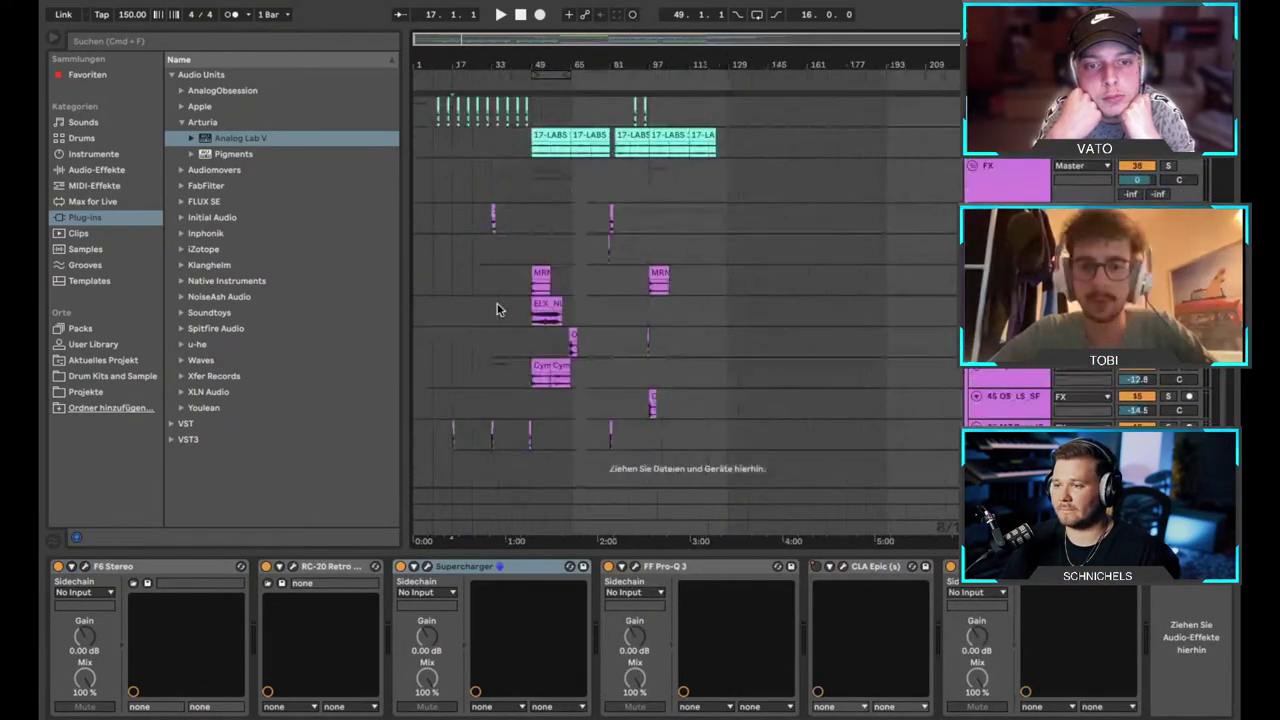
scroll(497, 309, up, 8)
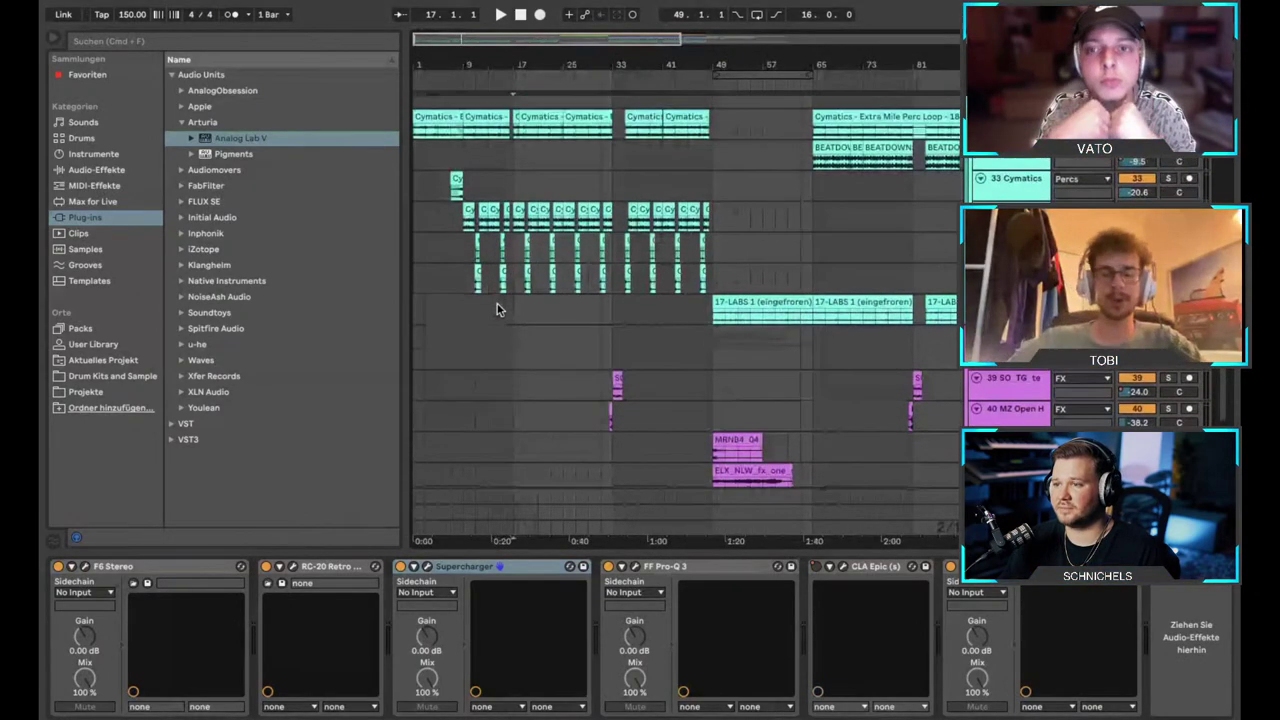
scroll(497, 309, up, 10)
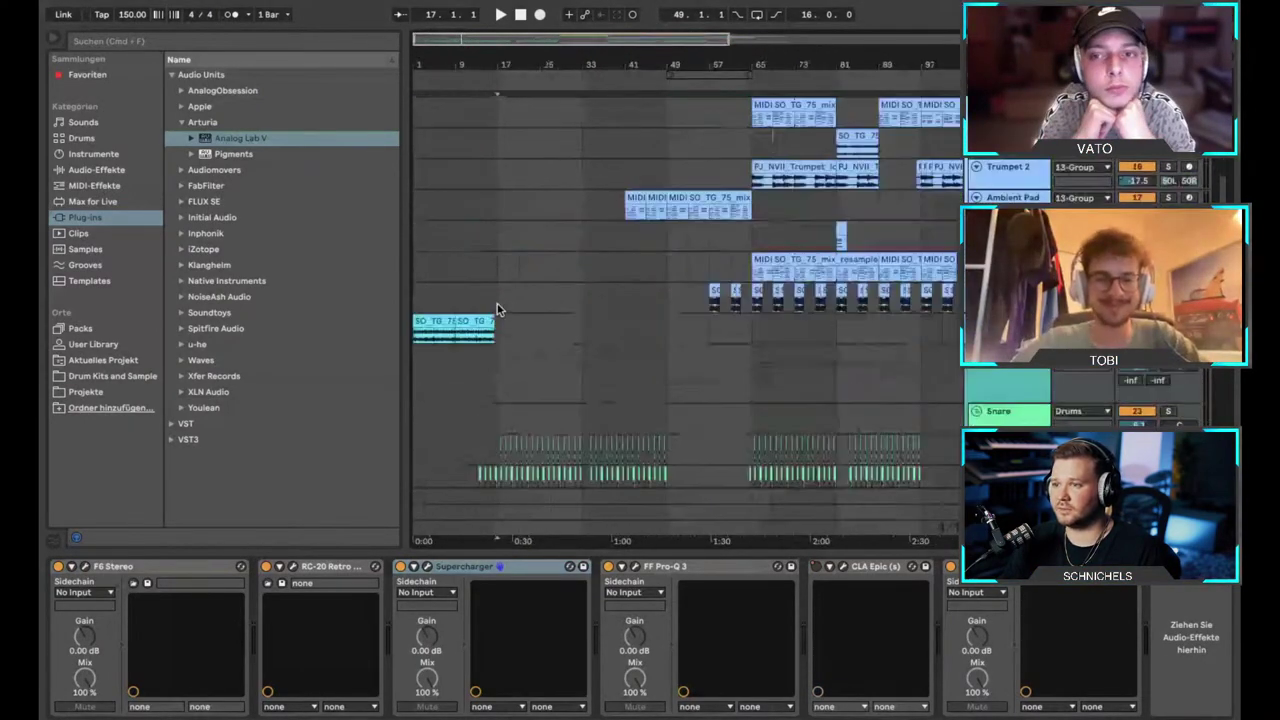
scroll(497, 309, down, 10)
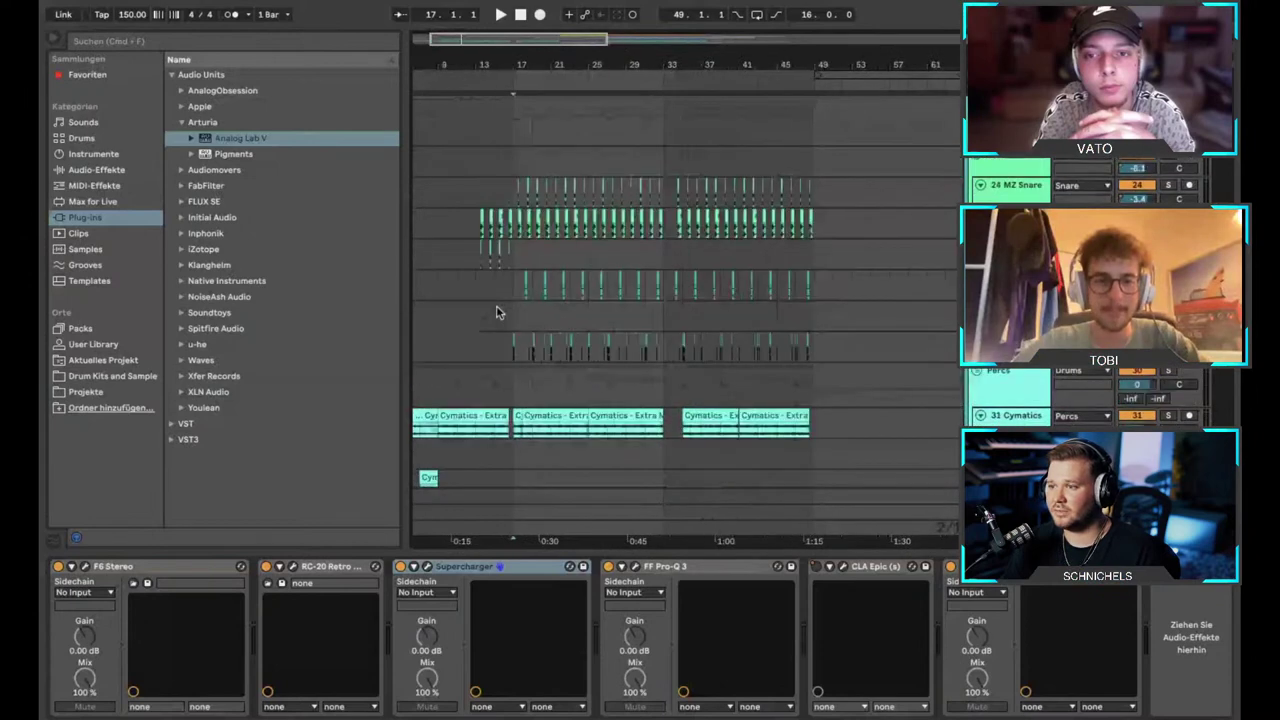
scroll(496, 312, up, 8)
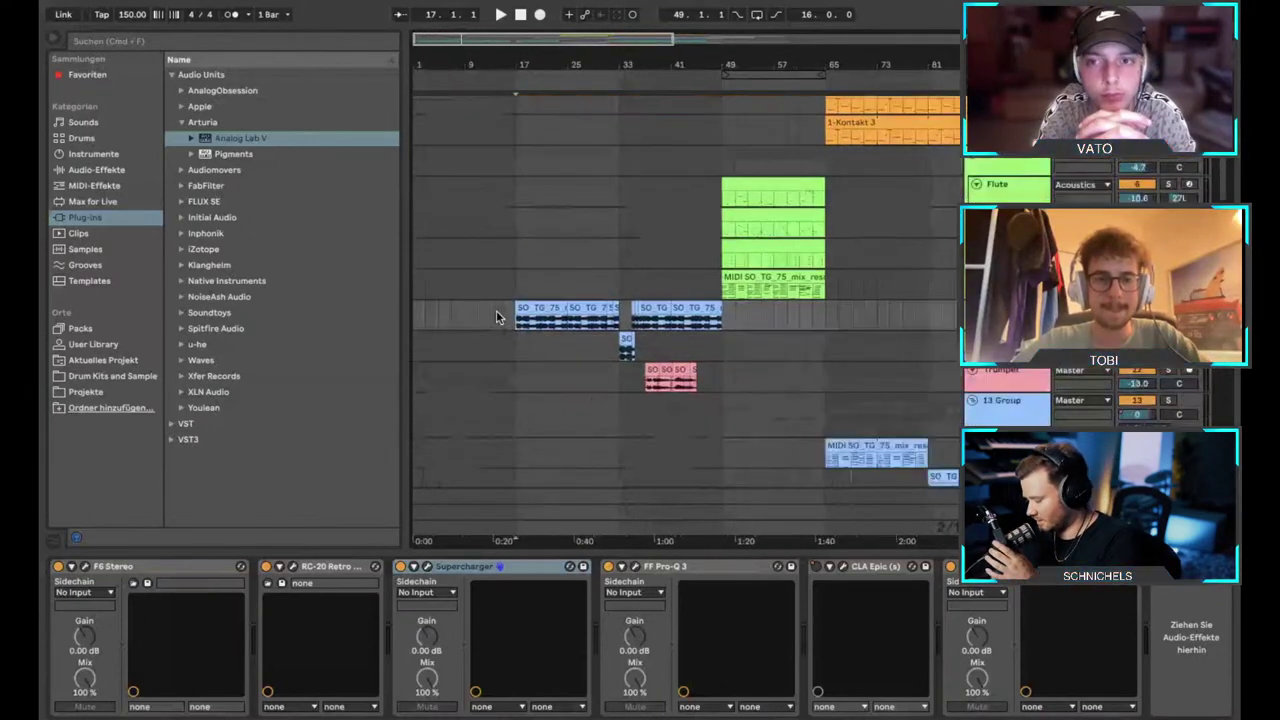
scroll(496, 312, up, 2)
scroll(496, 314, up, 4)
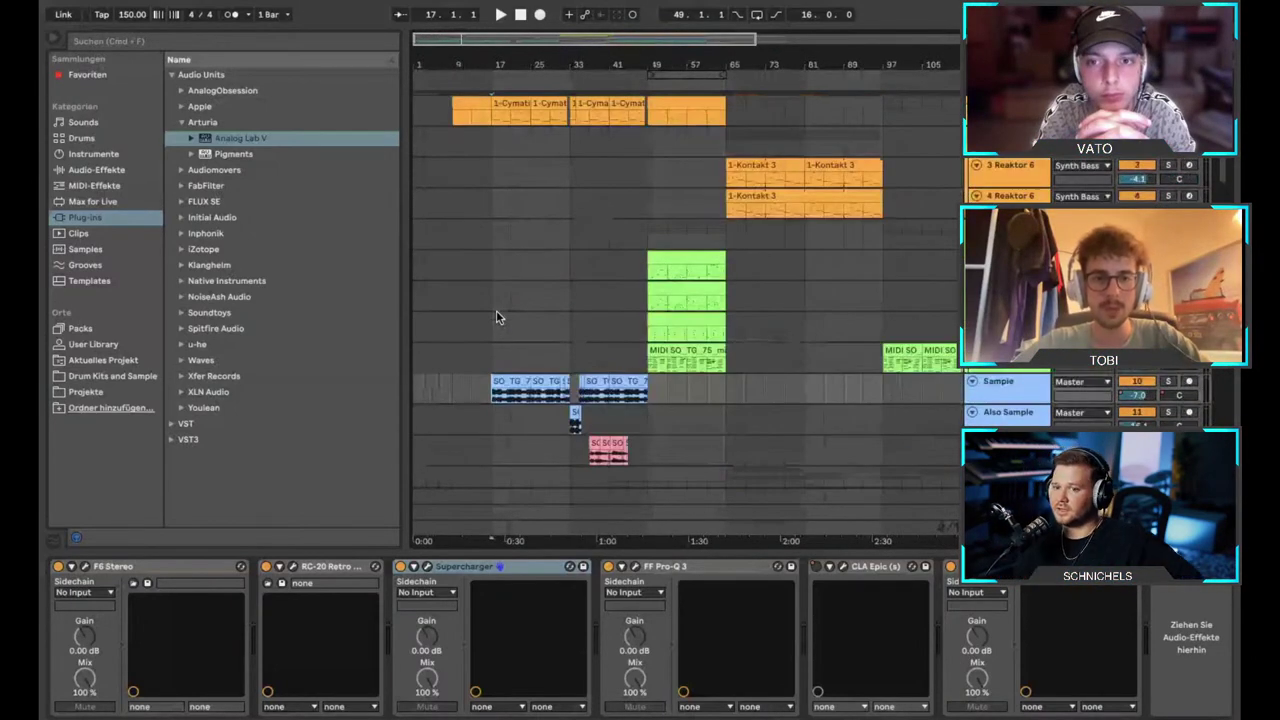
Select the Bass track, open its Supercharger compressor and play the section from bar 17.
click(574, 118)
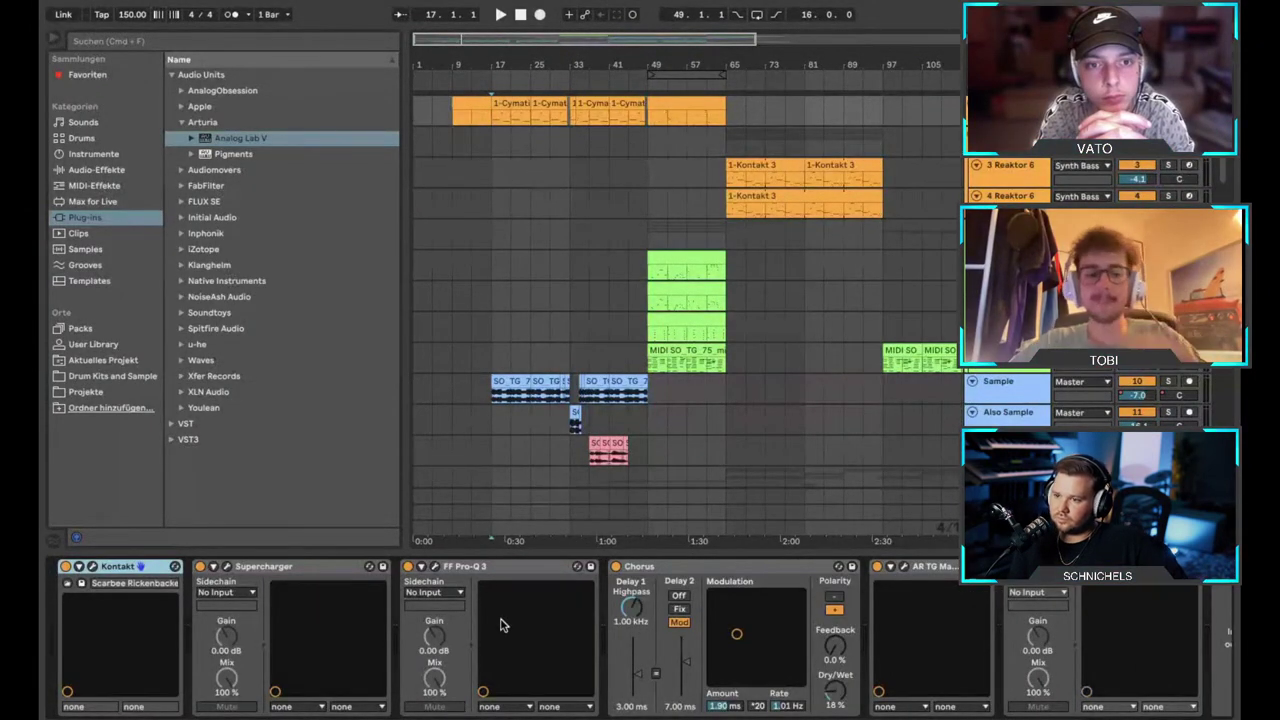
click(228, 567)
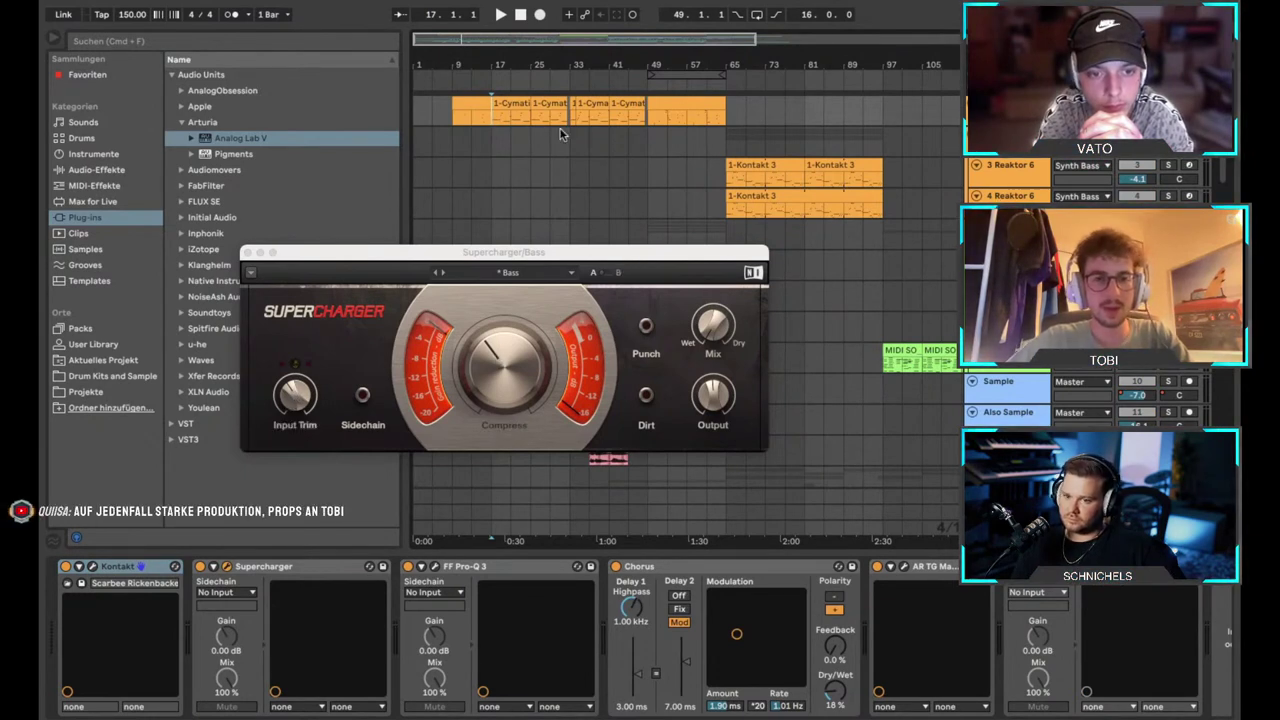
key(space)
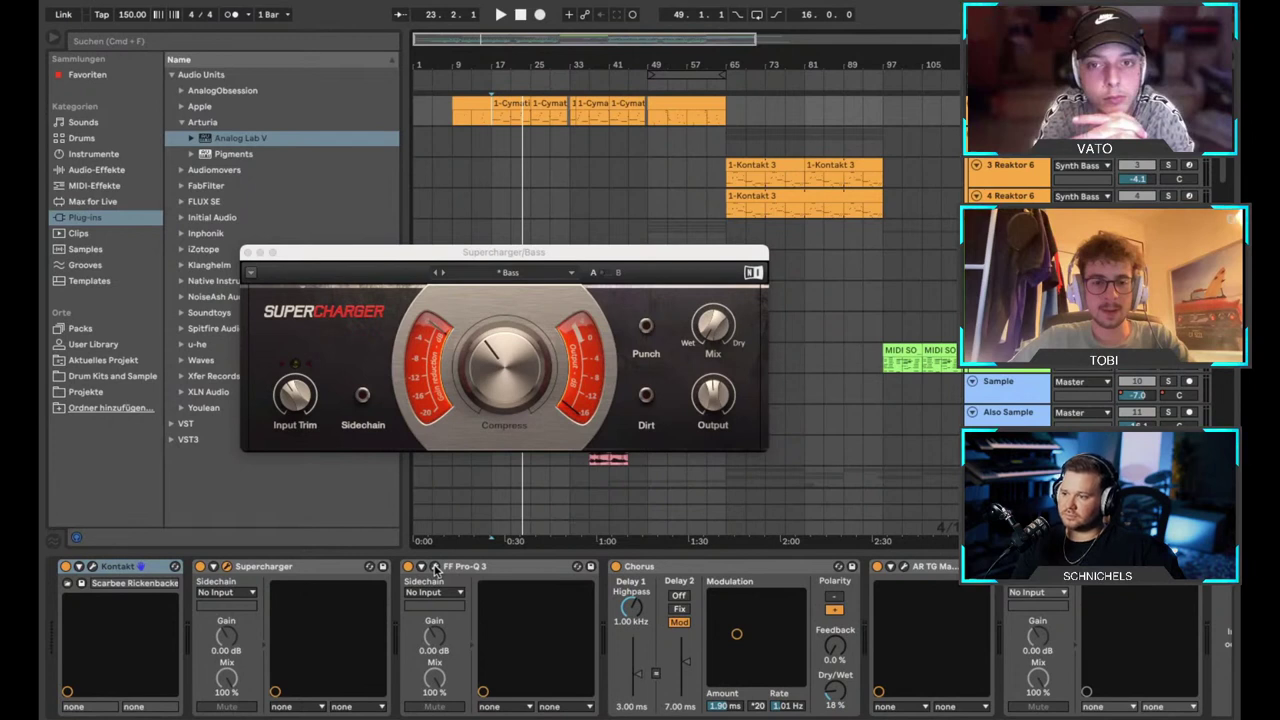
Open the FF Pro-Q 3 equalizer on the Bass track, inspect its low-frequency cut band and close the equalizer.
click(435, 567)
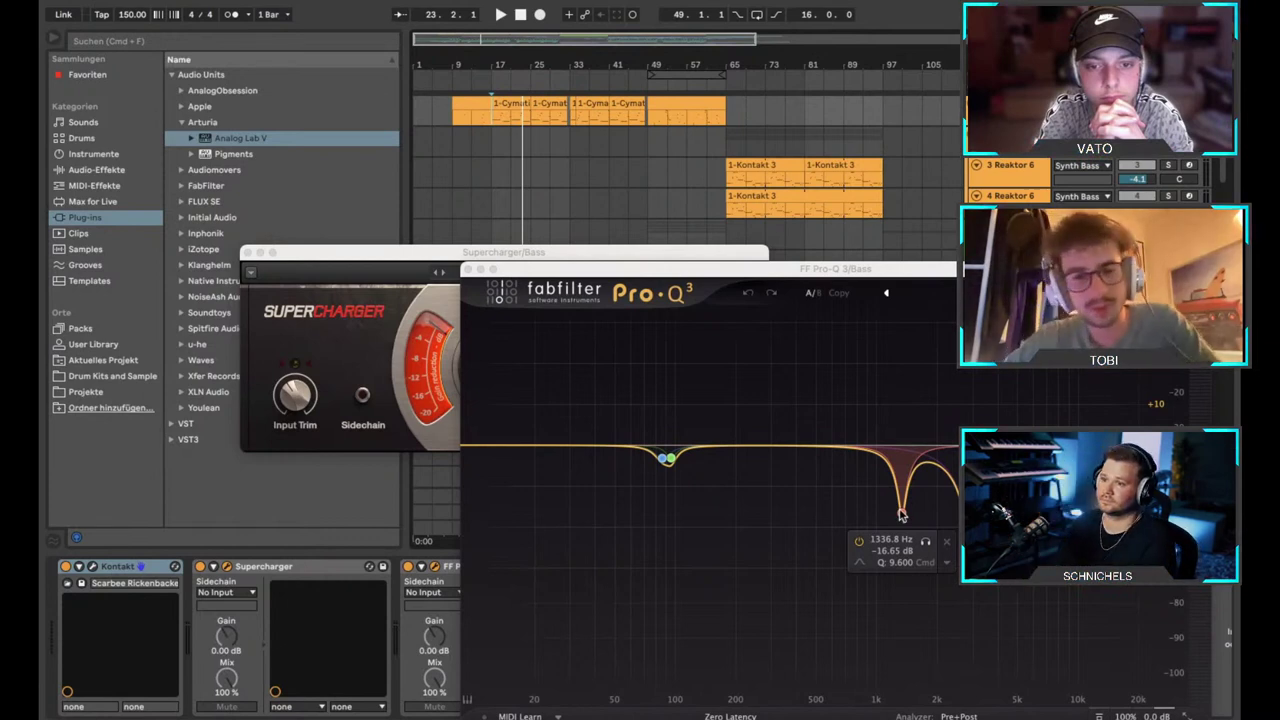
click(667, 458)
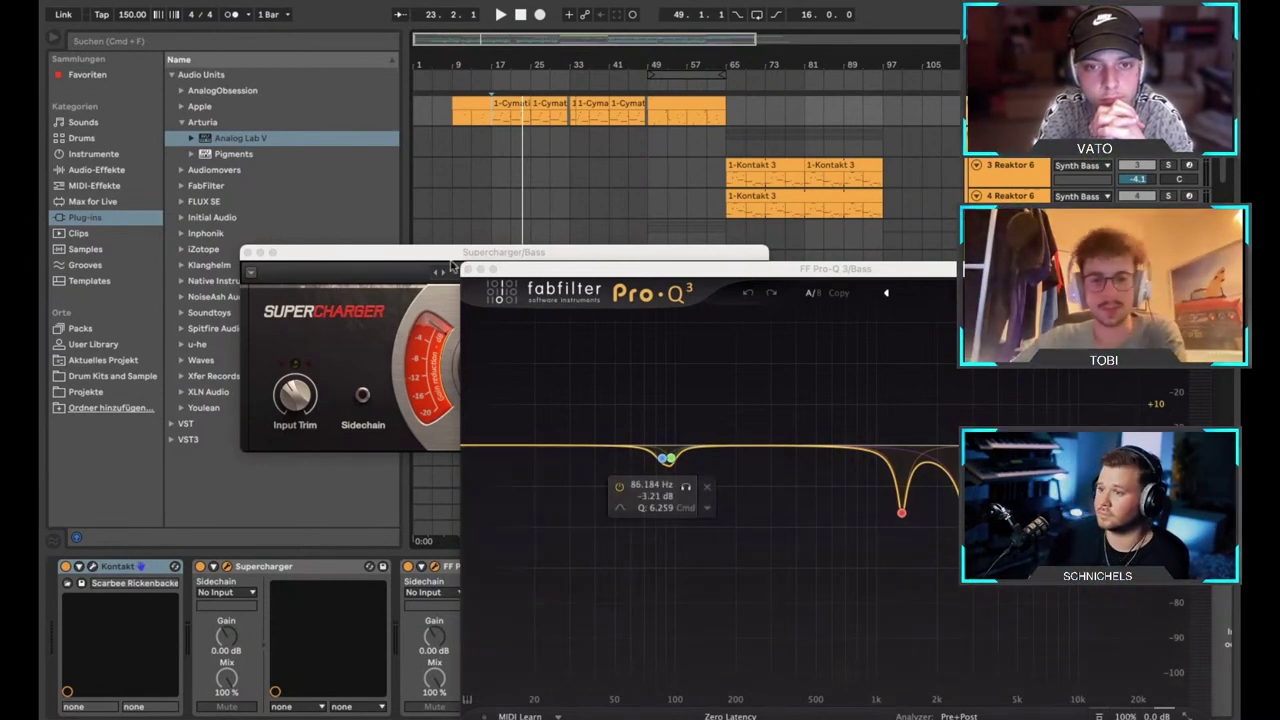
click(467, 270)
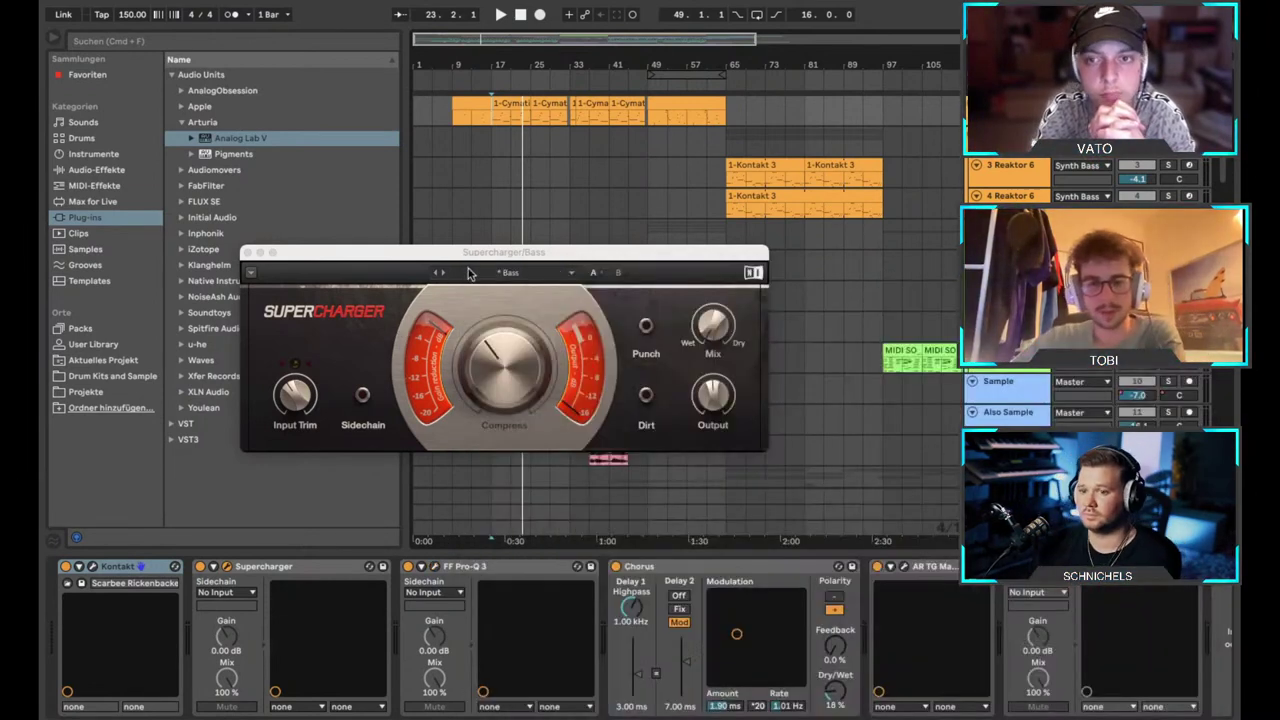
click(618, 567)
click(434, 566)
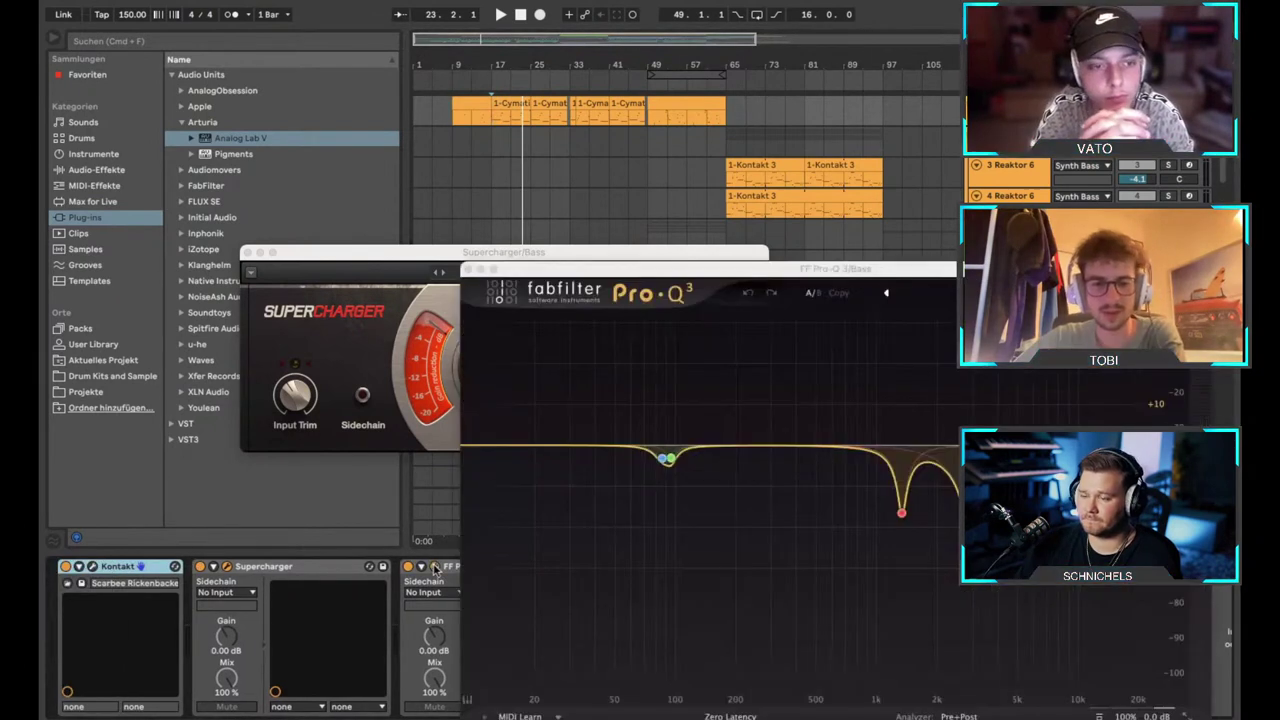
click(434, 566)
View the bass group's effects chain at bar 17, return to the Bass track's devices and close the Supercharger window.
scroll(657, 614, right, 2)
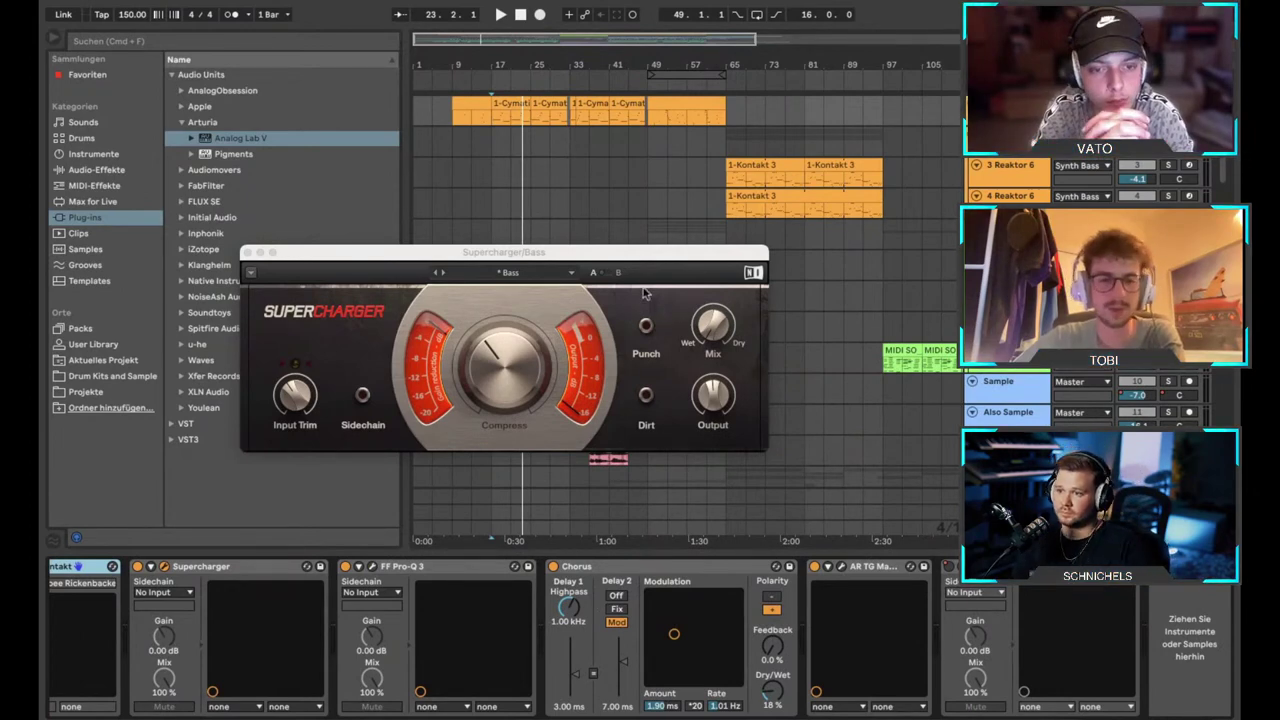
click(497, 235)
scroll(497, 235, down, 6)
scroll(497, 235, up, 6)
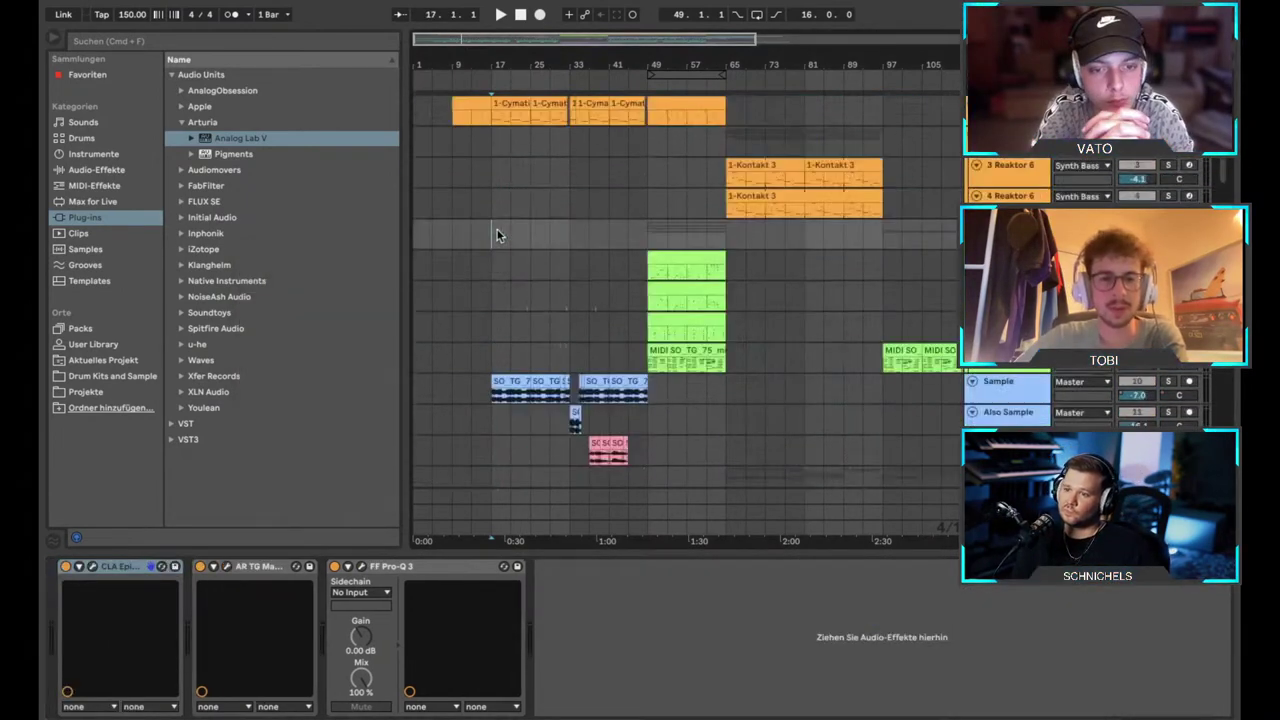
click(495, 234)
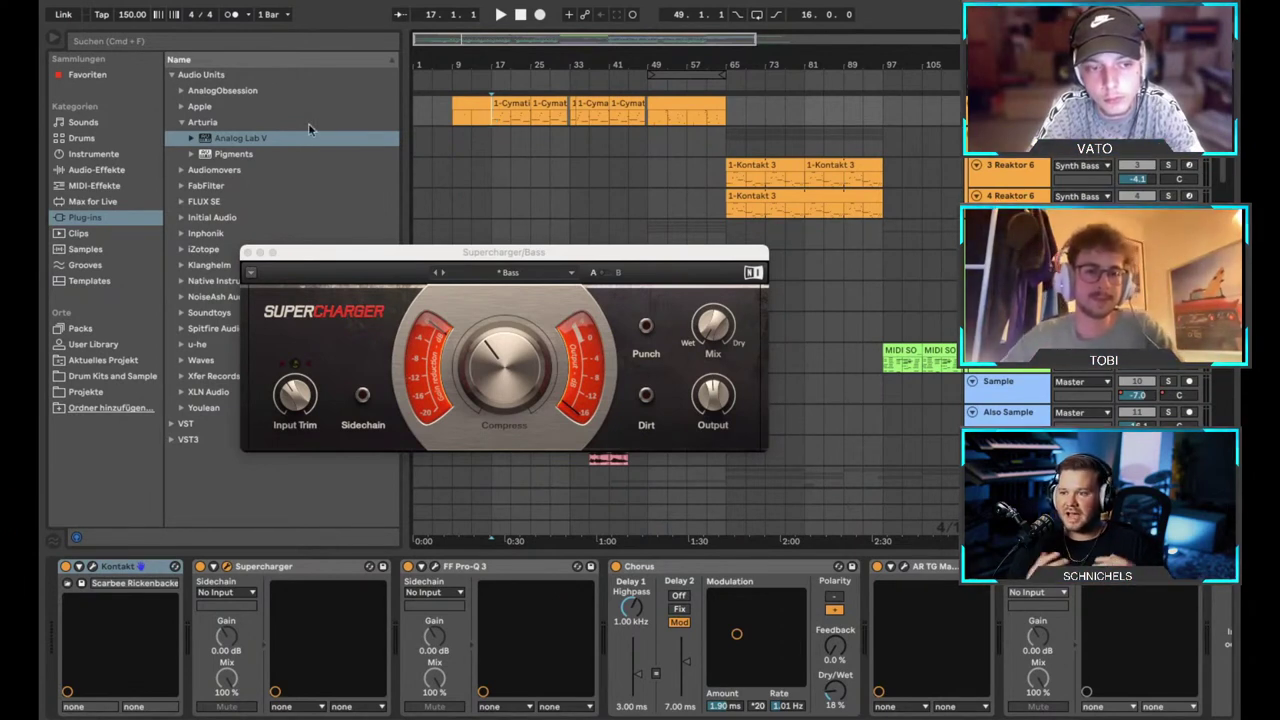
click(248, 252)
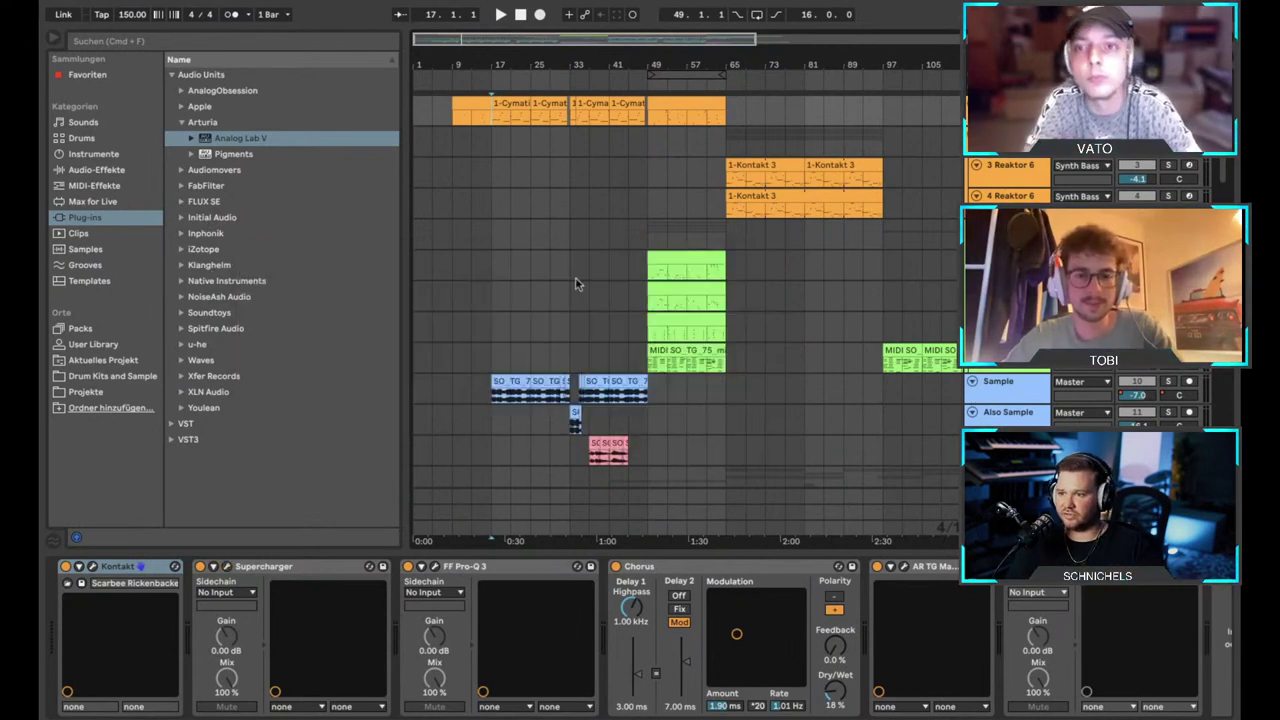
Show the device chain of the green LABS track above Sample, then reselect the Bass track at bar 17.
scroll(576, 280, up, 3)
scroll(599, 283, left, 3)
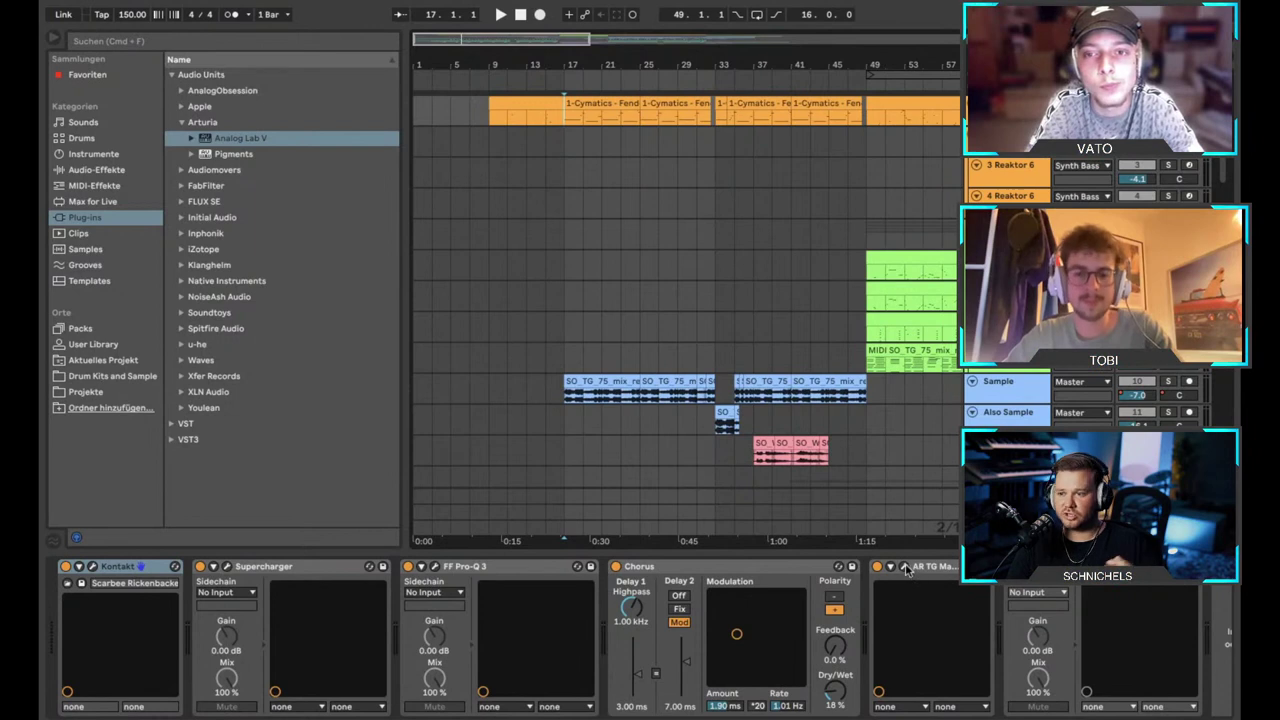
scroll(600, 420, down, 3)
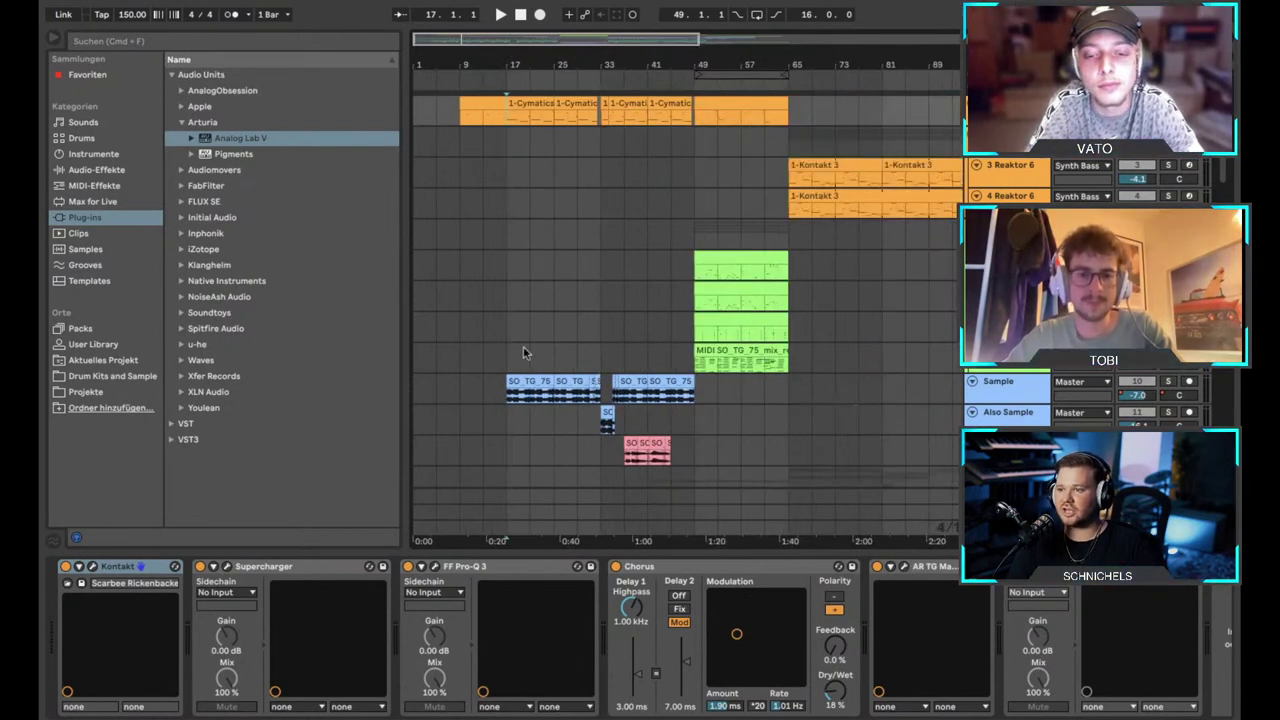
click(509, 346)
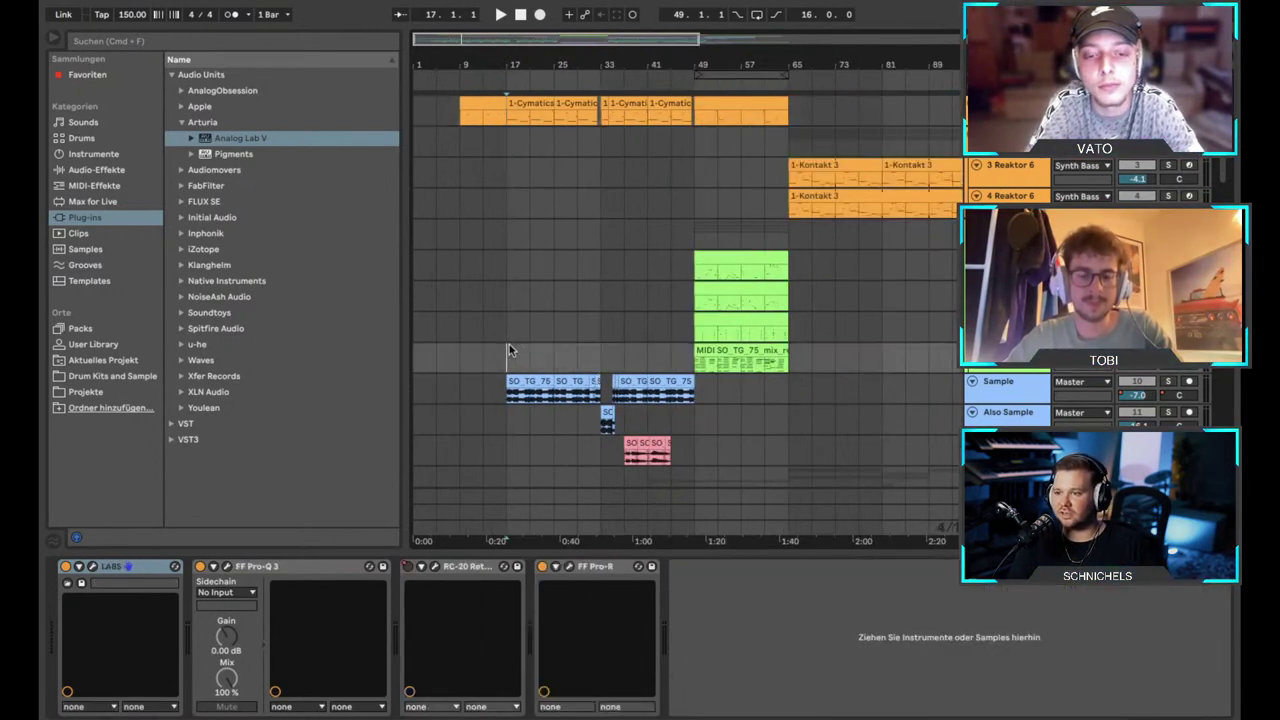
click(503, 116)
scroll(505, 190, down, 2)
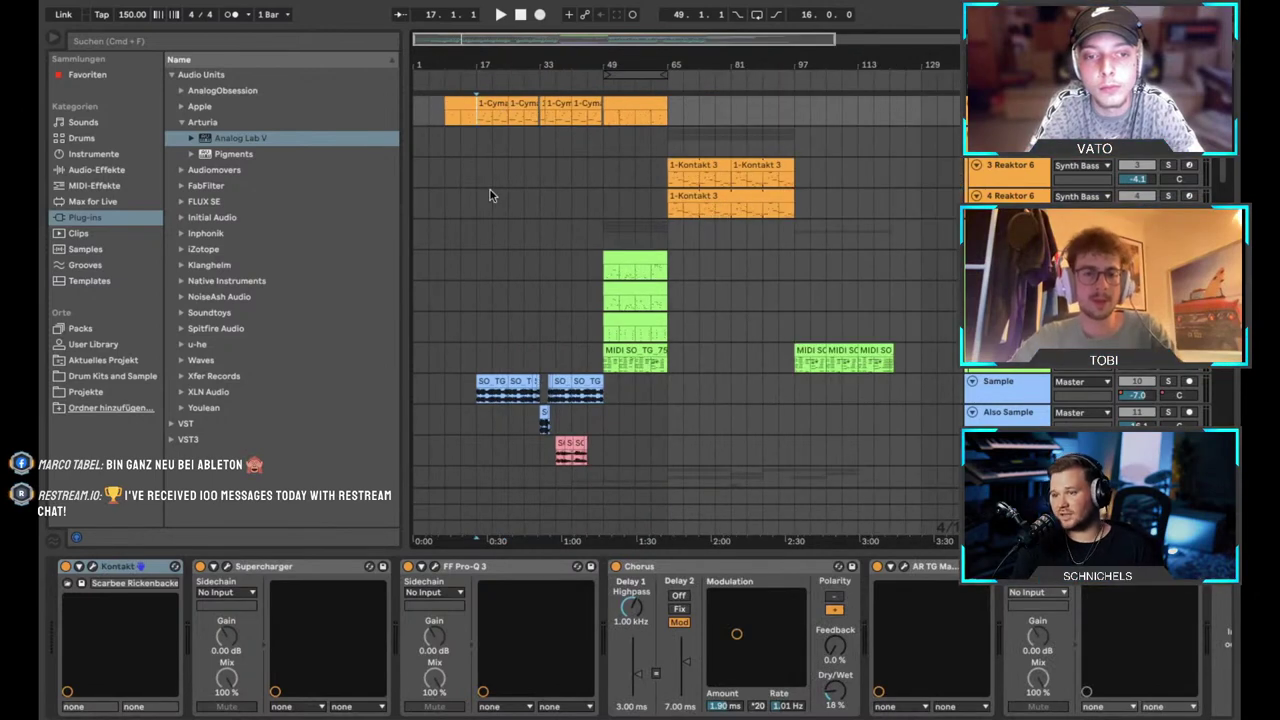
scroll(469, 137, down, 5)
scroll(469, 137, up, 5)
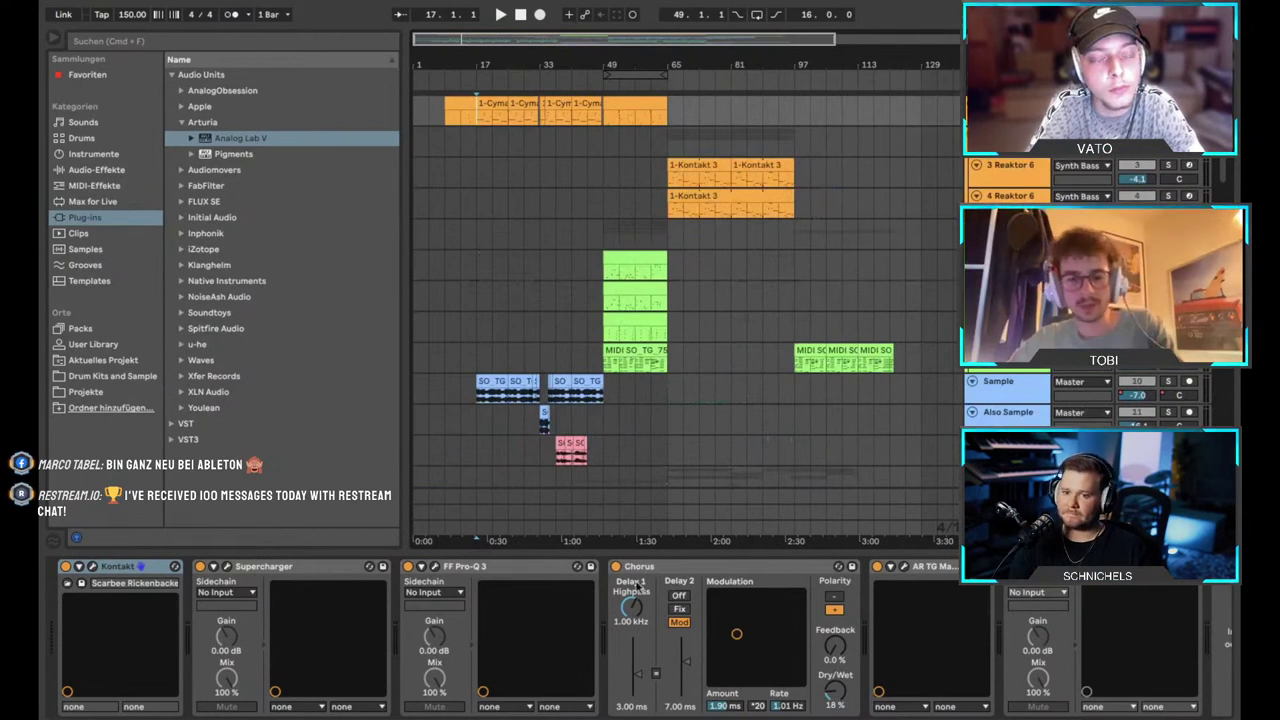
Play the Bass from bar 17 while switching its Chorus off and back on to compare the sound.
click(638, 568)
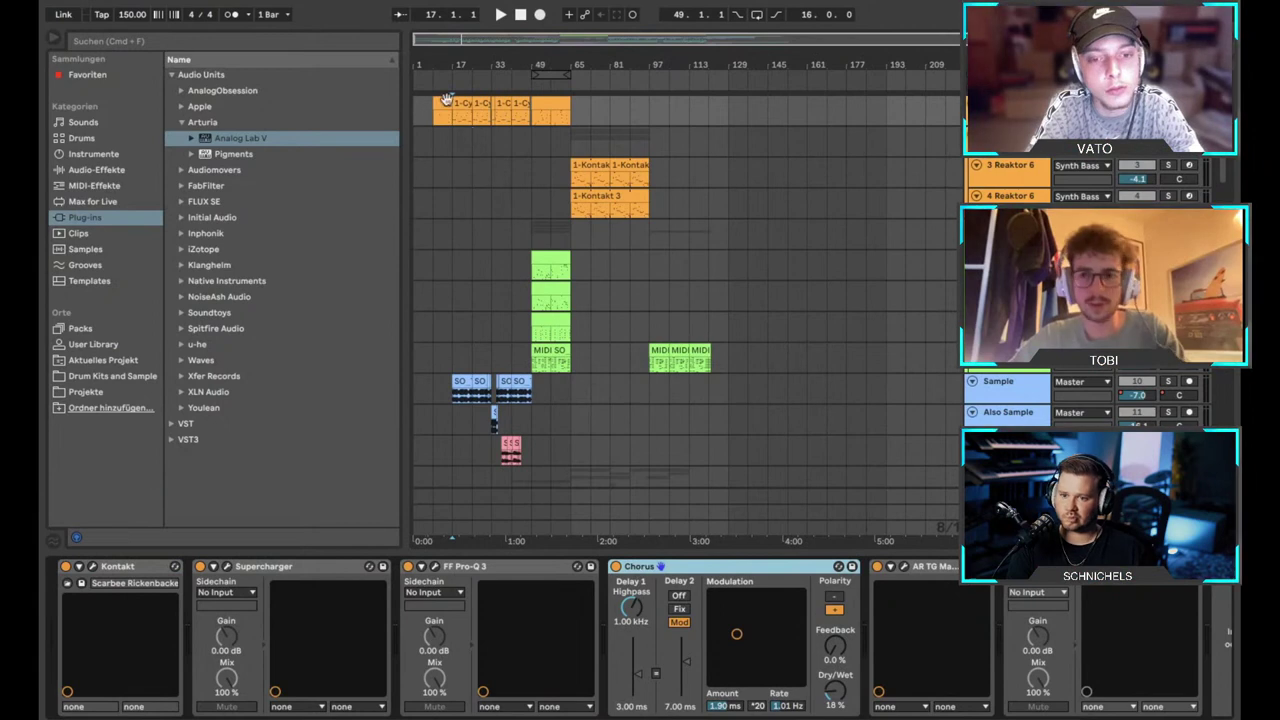
drag(501, 65, 612, 222)
key(space)
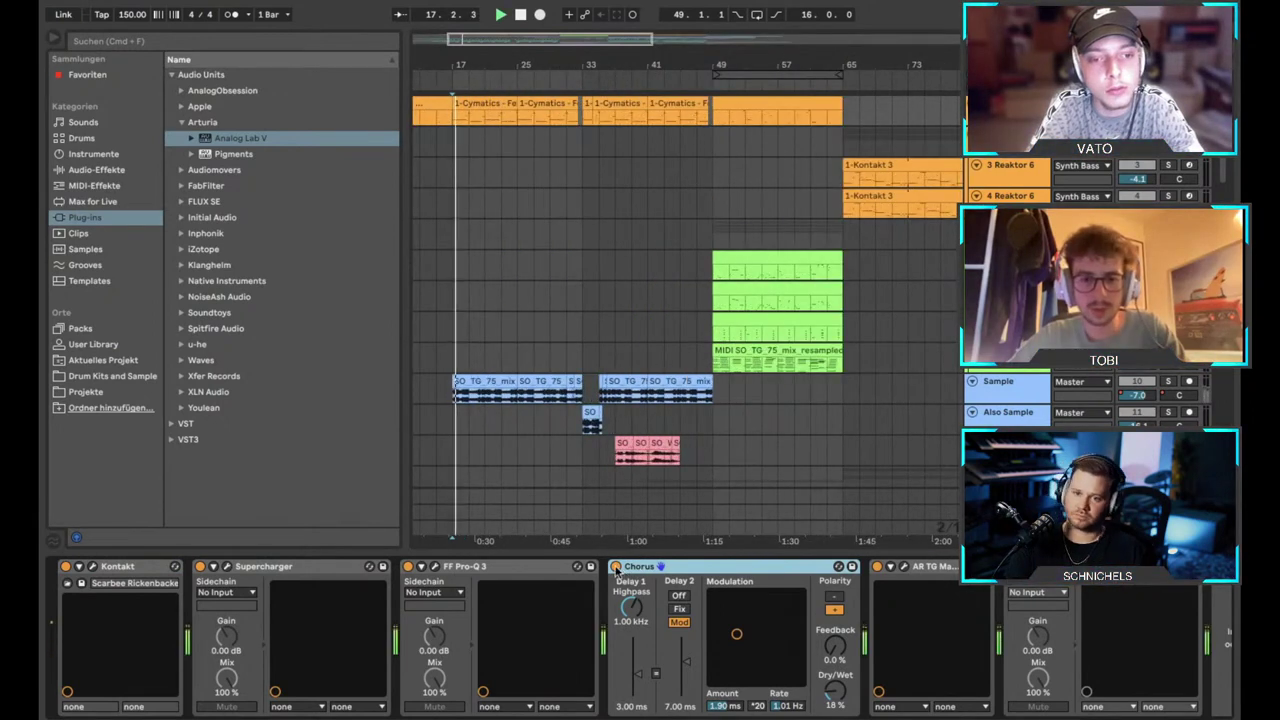
click(615, 567)
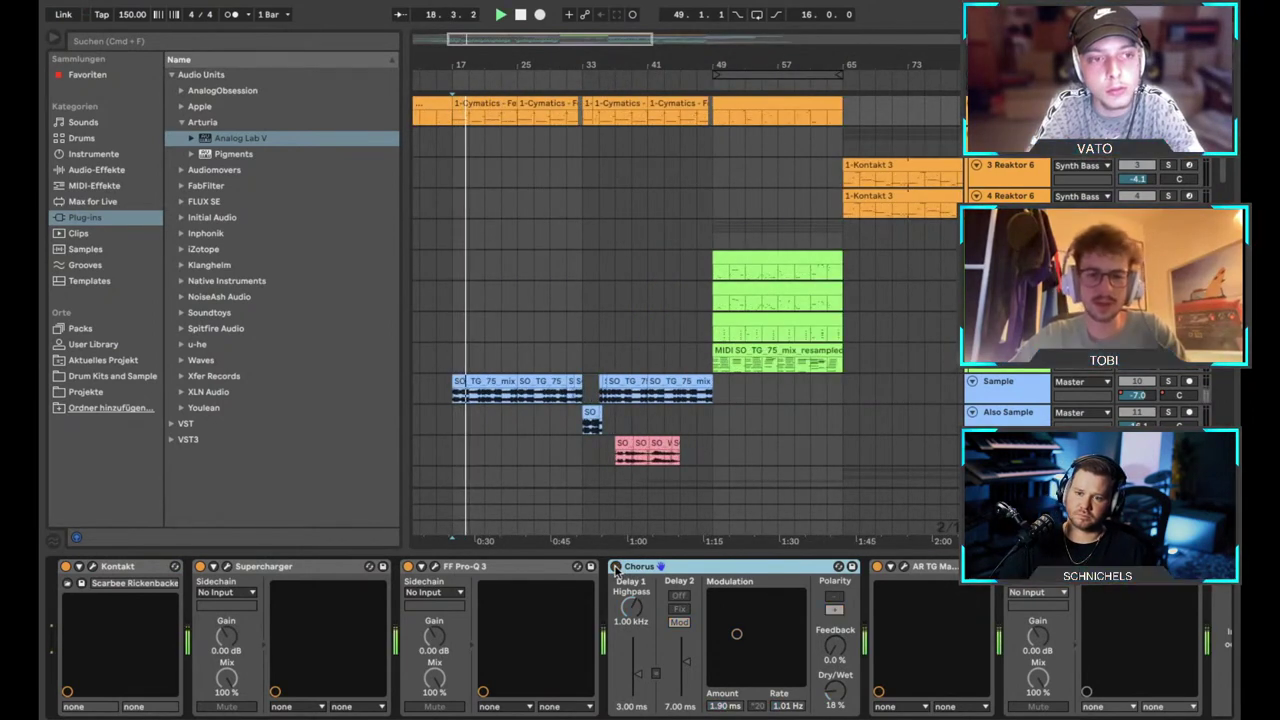
click(615, 567)
scroll(486, 214, left, 3)
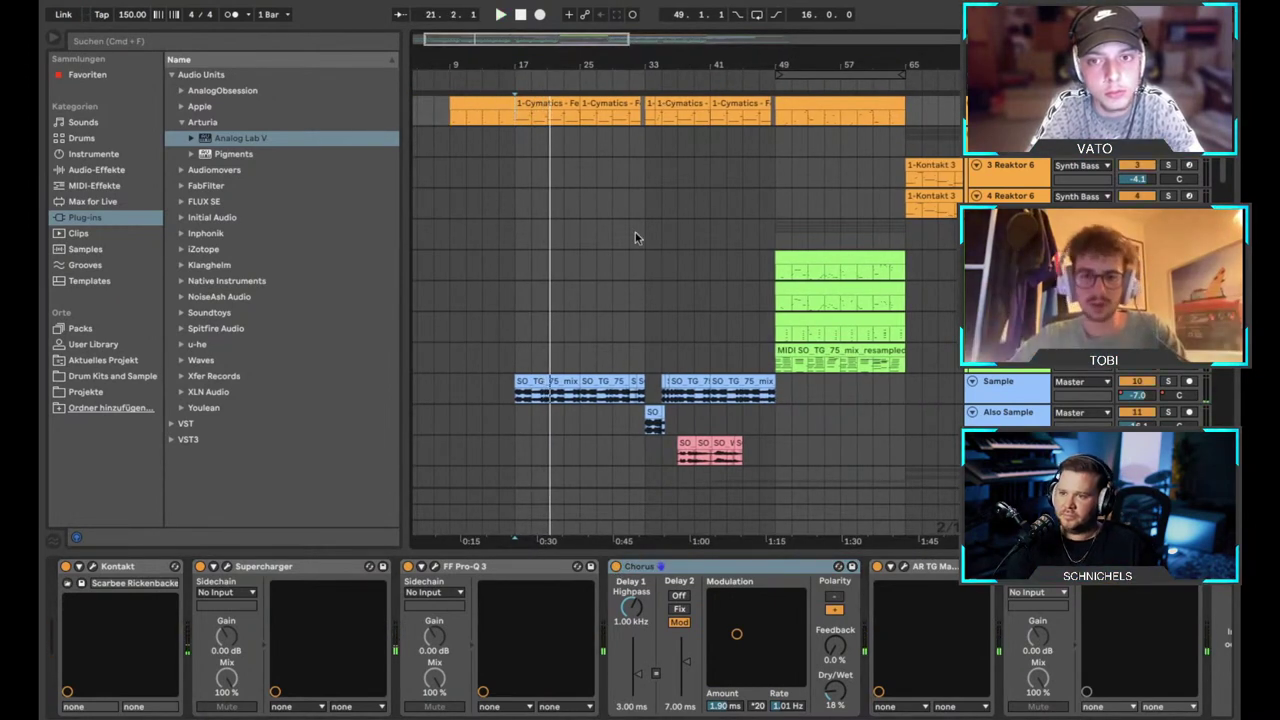
Open the AR TG Mastering plug-in on the Bass track and move its window so all sections are visible.
click(904, 567)
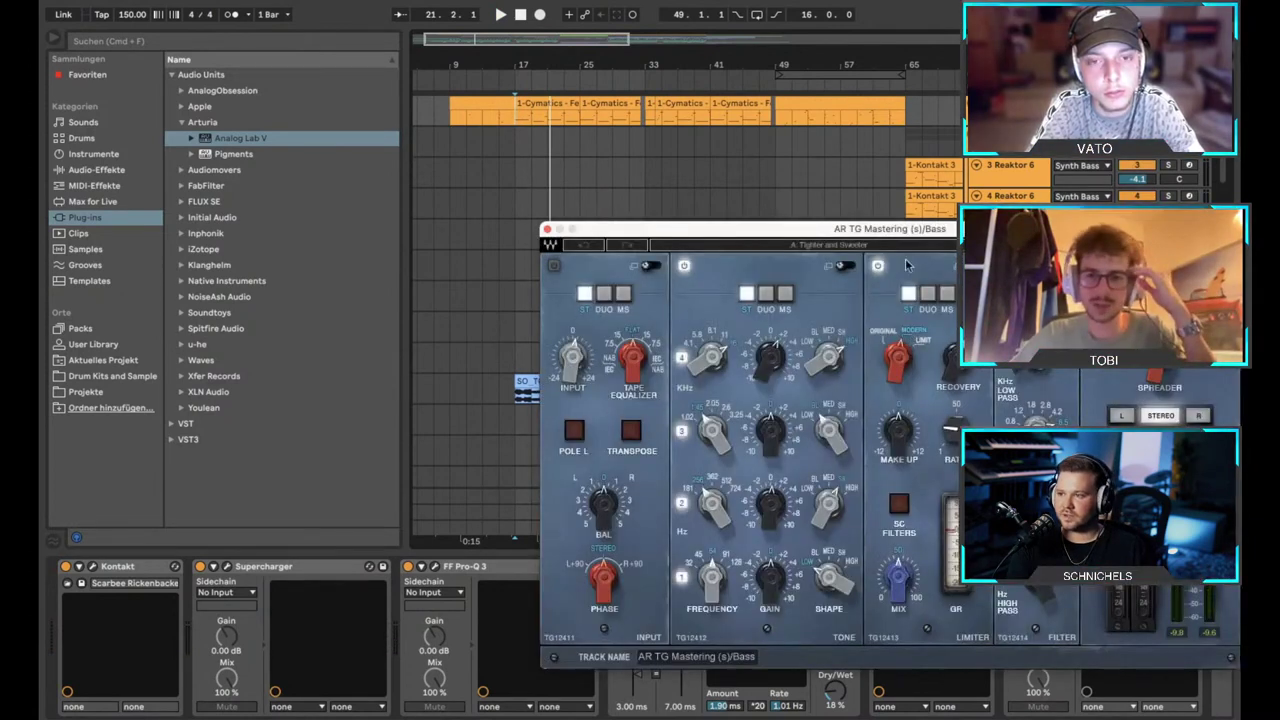
drag(913, 229, 855, 231)
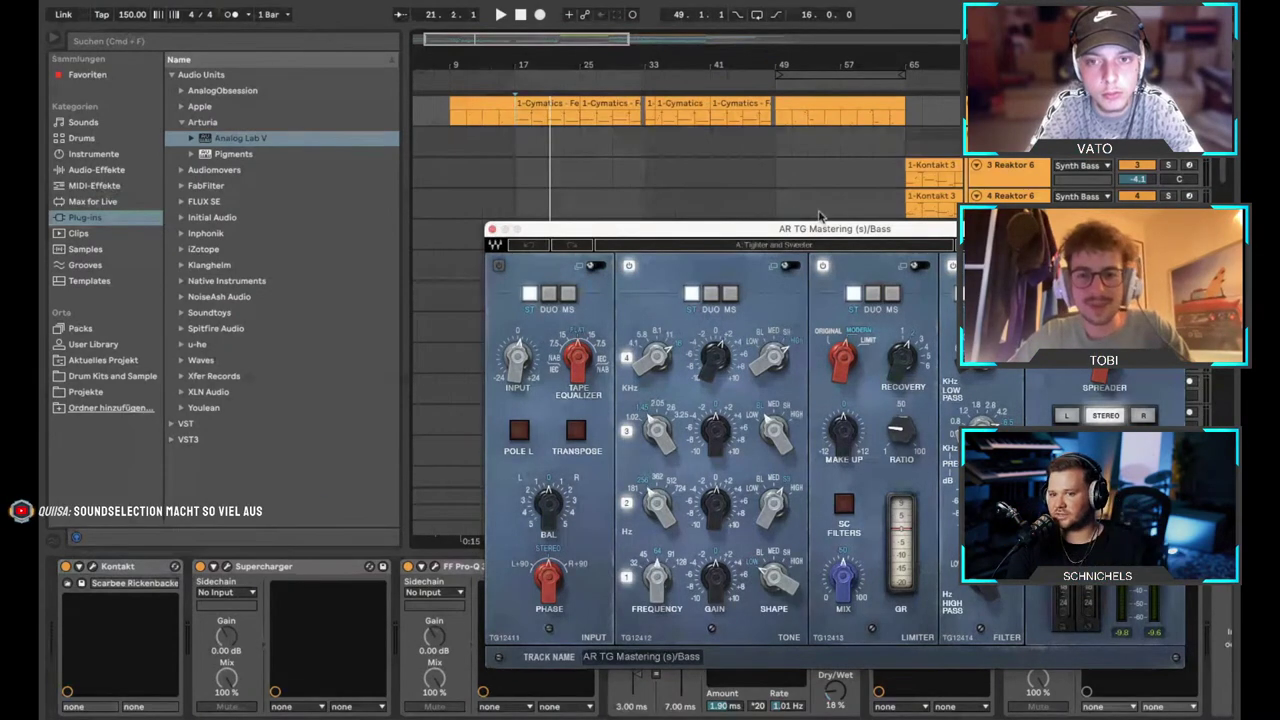
drag(822, 231, 475, 138)
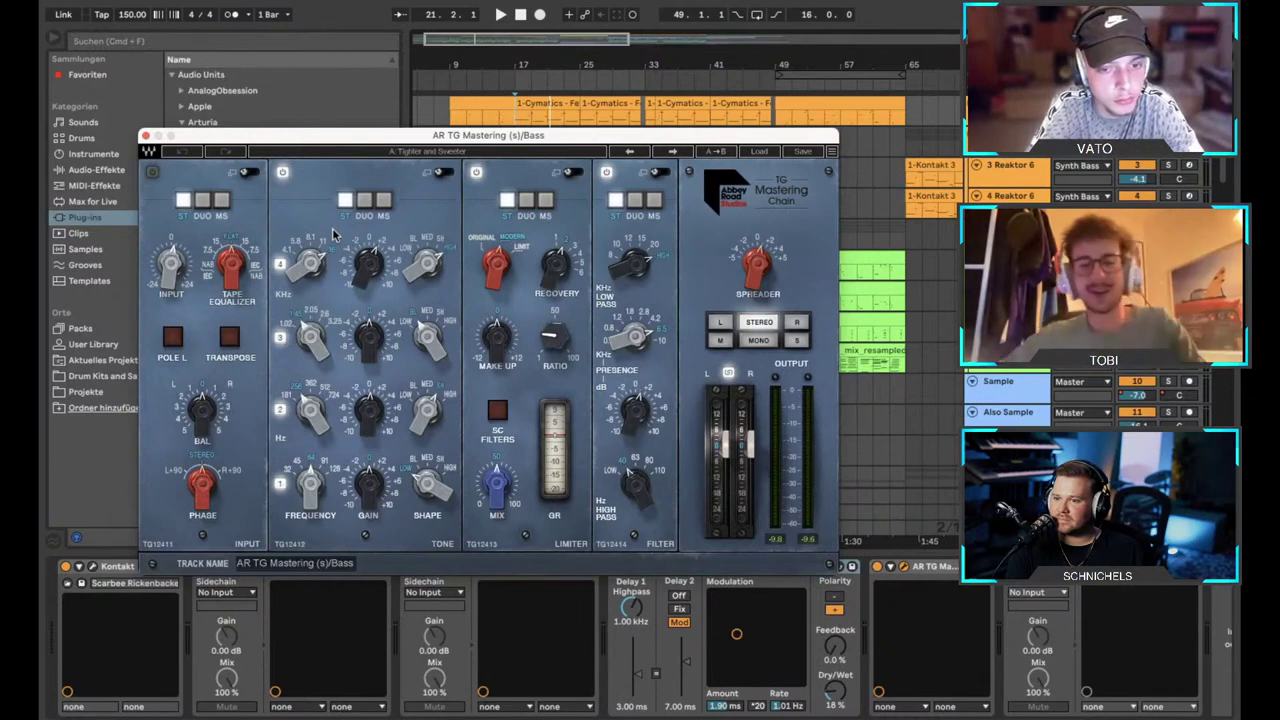
drag(436, 139, 435, 138)
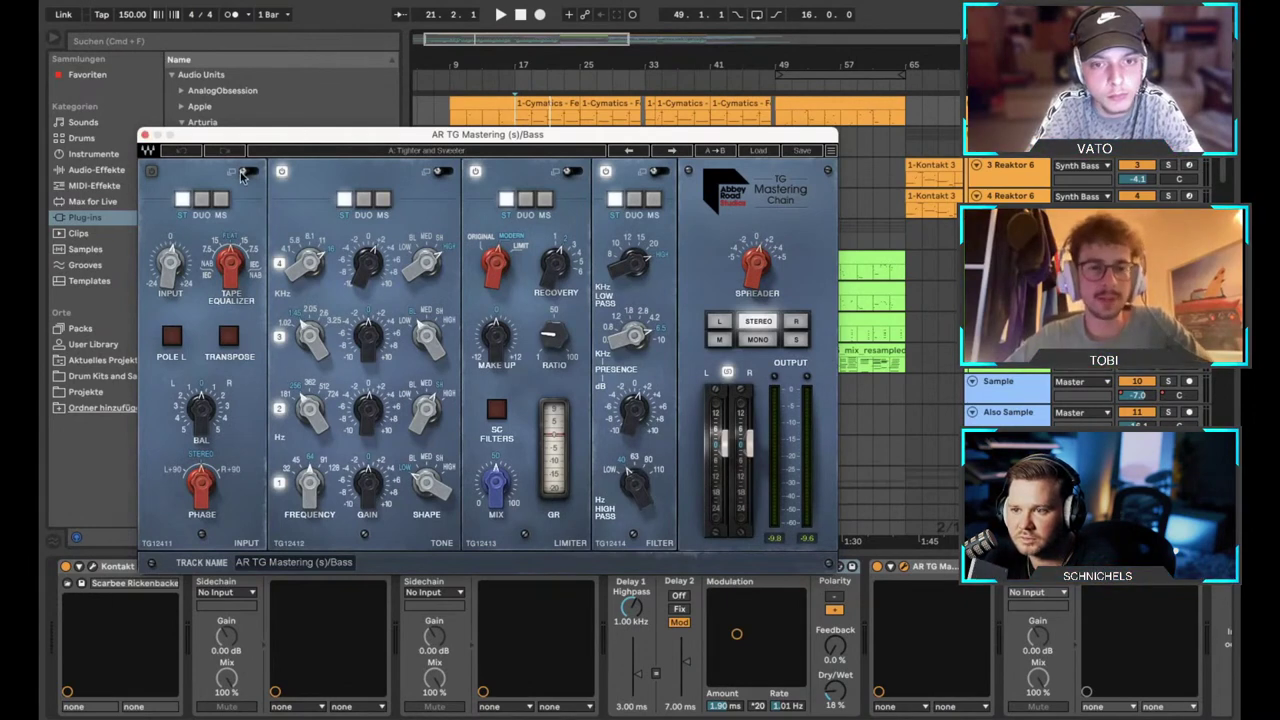
Reposition the AR TG Mastering window over the arrangement and close it.
drag(468, 141, 549, 148)
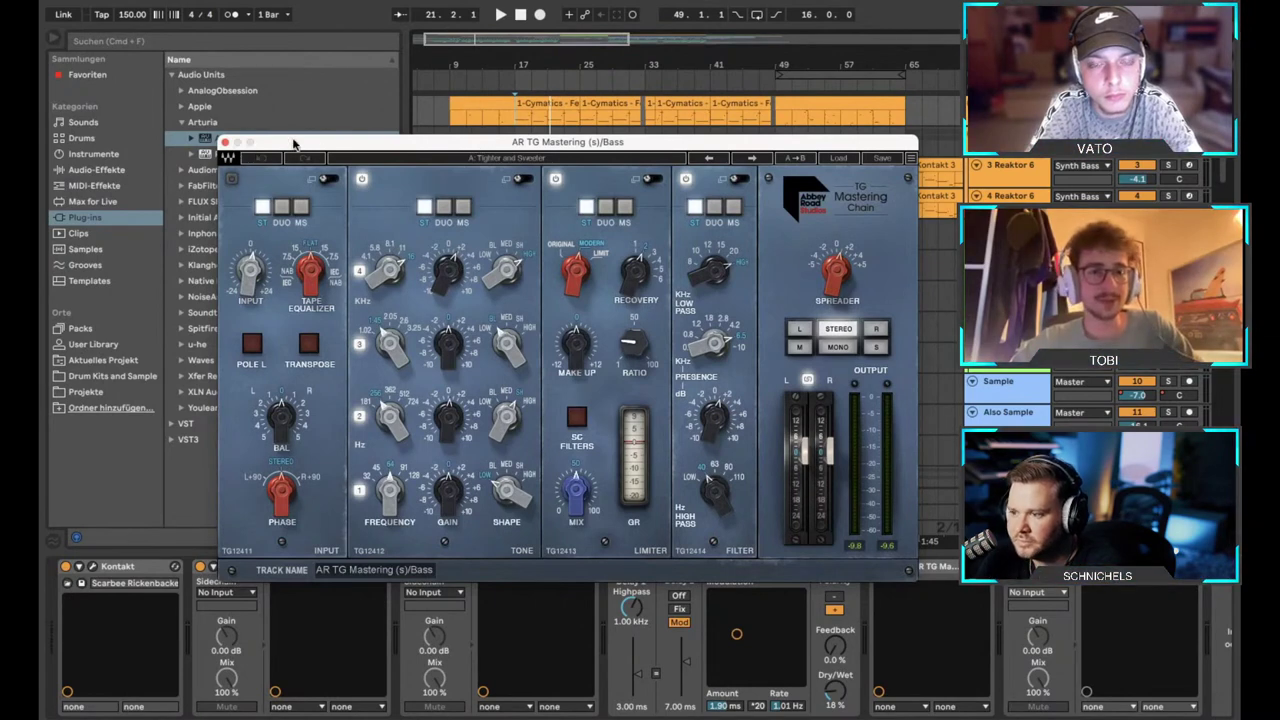
drag(294, 145, 228, 128)
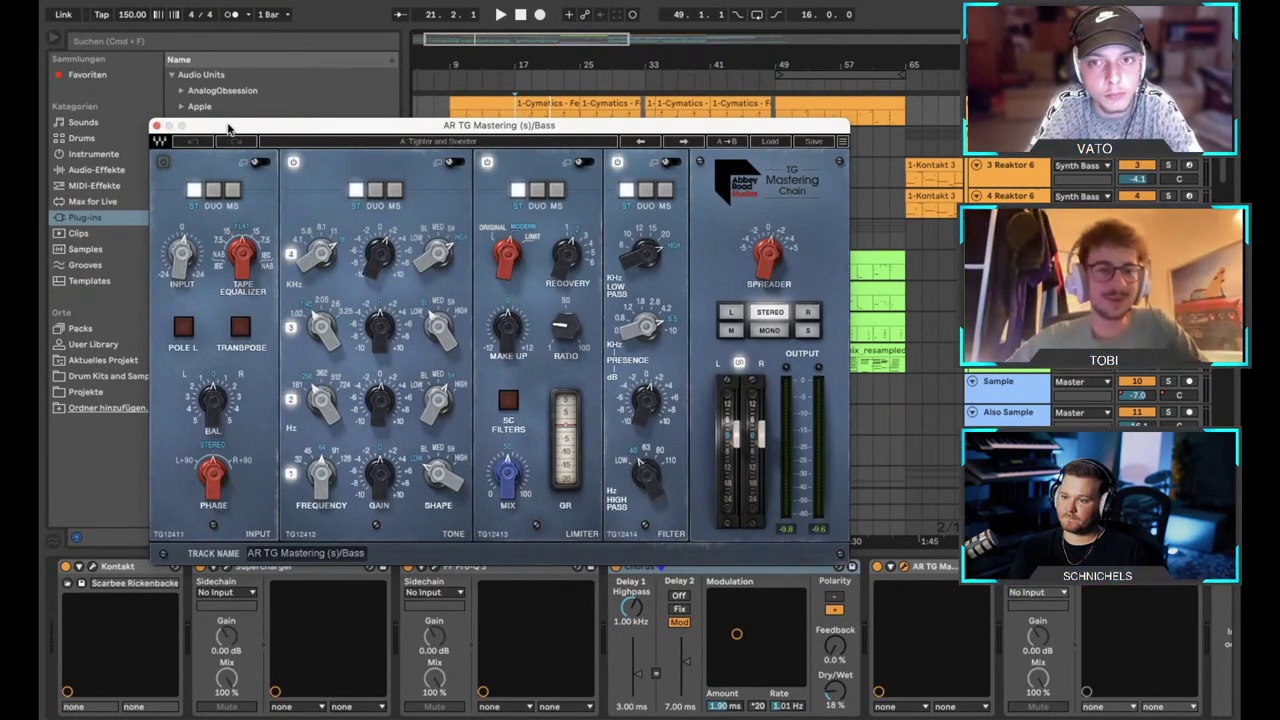
click(156, 127)
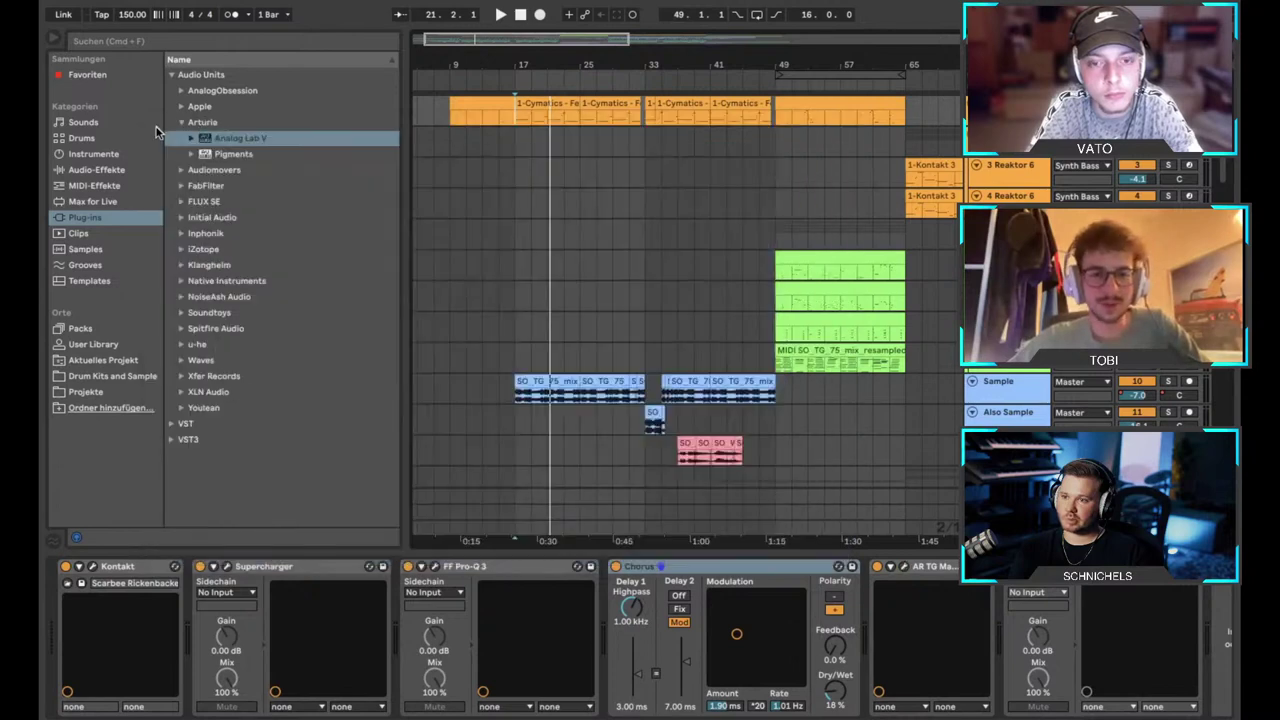
Show the bass group's effects chain at bar 17, then return to the Bass track's devices.
click(520, 133)
click(519, 170)
click(517, 143)
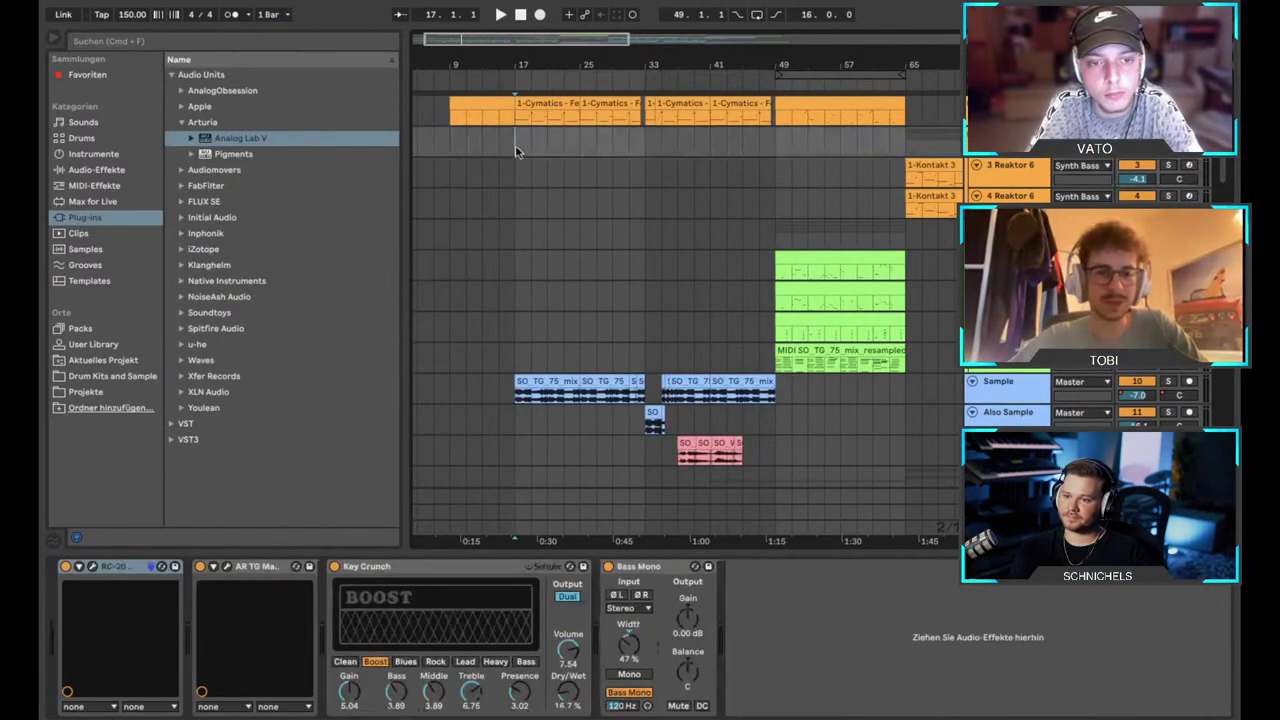
click(515, 124)
scroll(854, 603, right, 2)
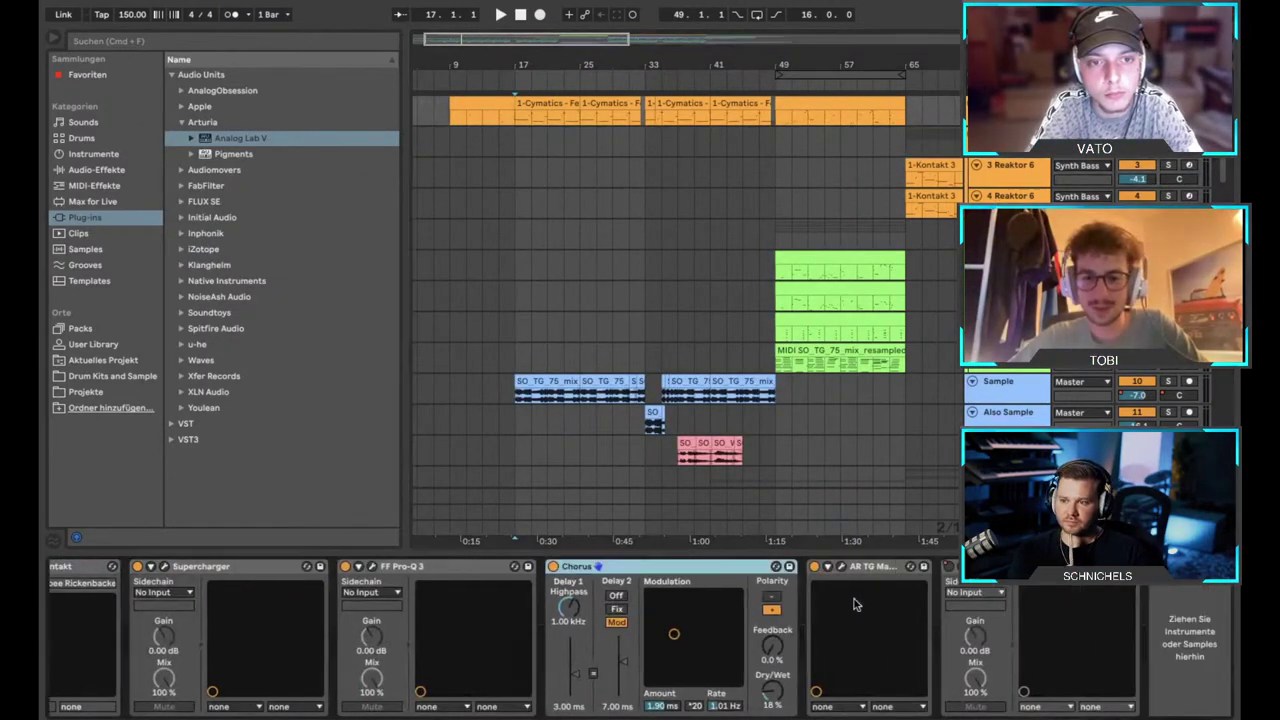
Reopen the AR TG Mastering plug-in on the Bass track, reposition its window and close it.
scroll(854, 603, left, 2)
scroll(854, 600, right, 2)
click(842, 568)
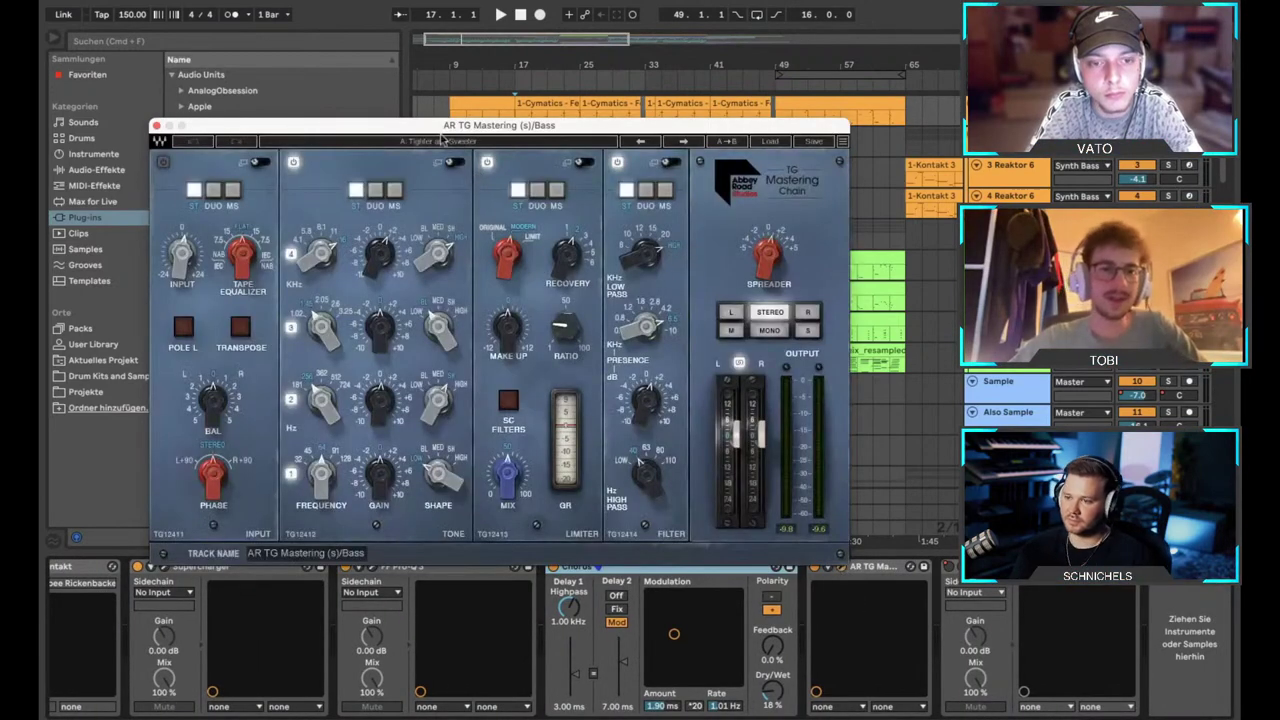
drag(443, 130, 396, 109)
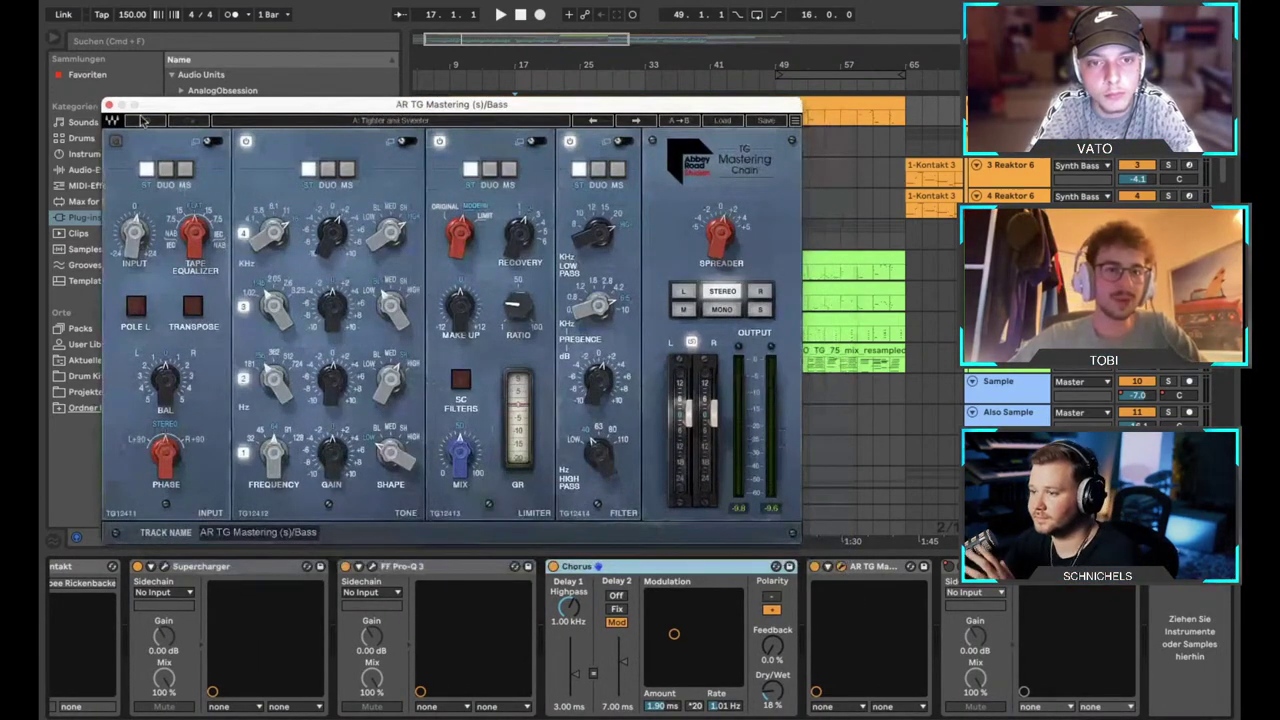
click(109, 105)
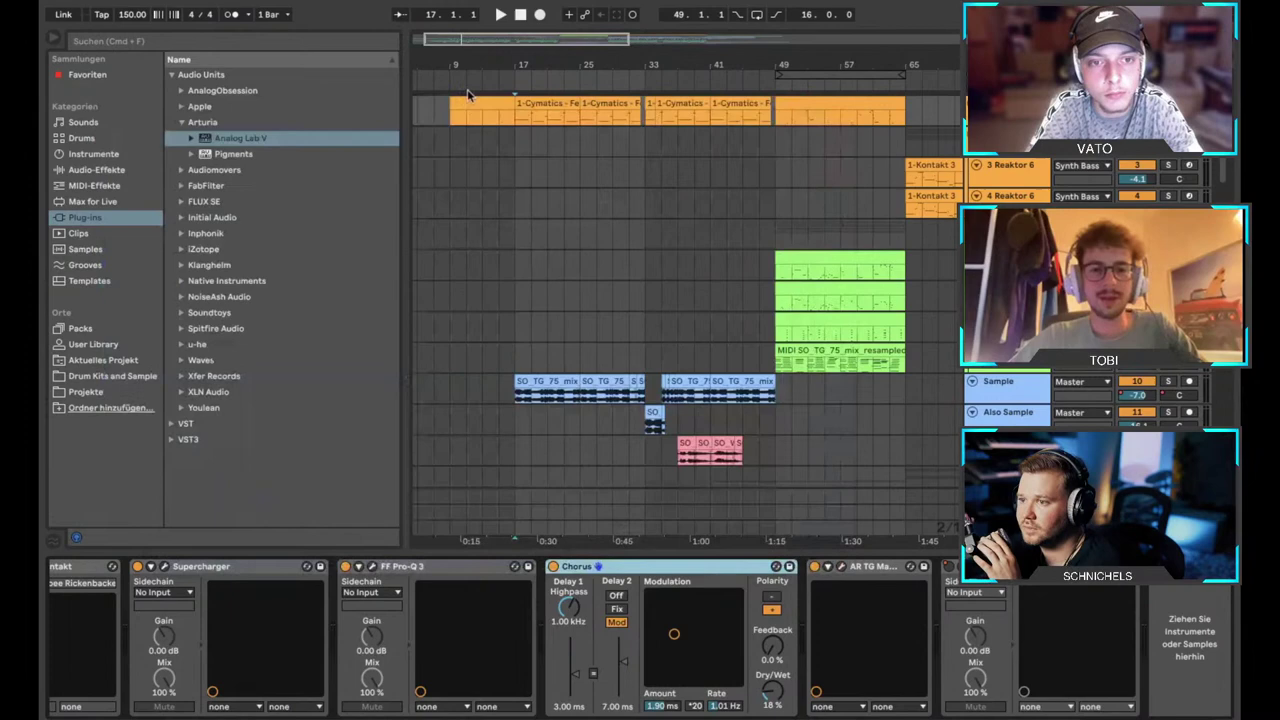
Look through the whole arrangement from the Bass track down to the FX tracks and back up to the start.
click(516, 122)
scroll(516, 122, up, 3)
scroll(516, 122, down, 5)
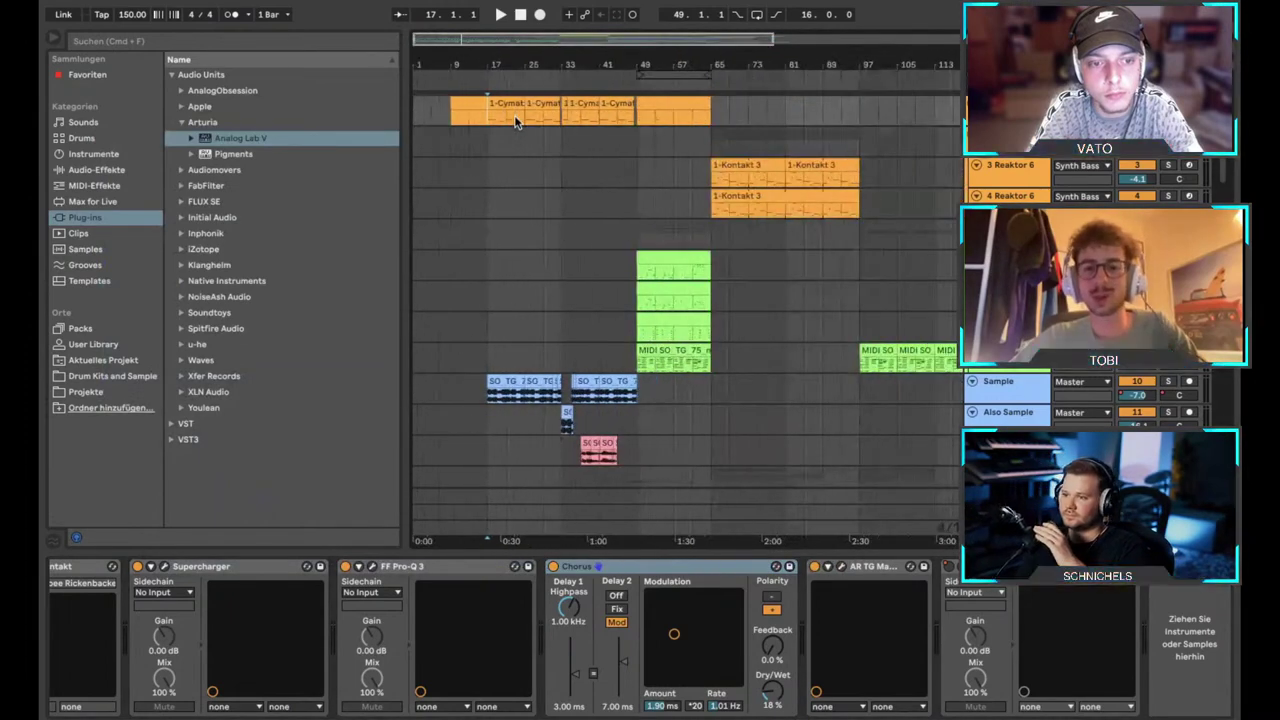
scroll(516, 122, down, 8)
scroll(491, 390, up, 8)
scroll(491, 390, up, 3)
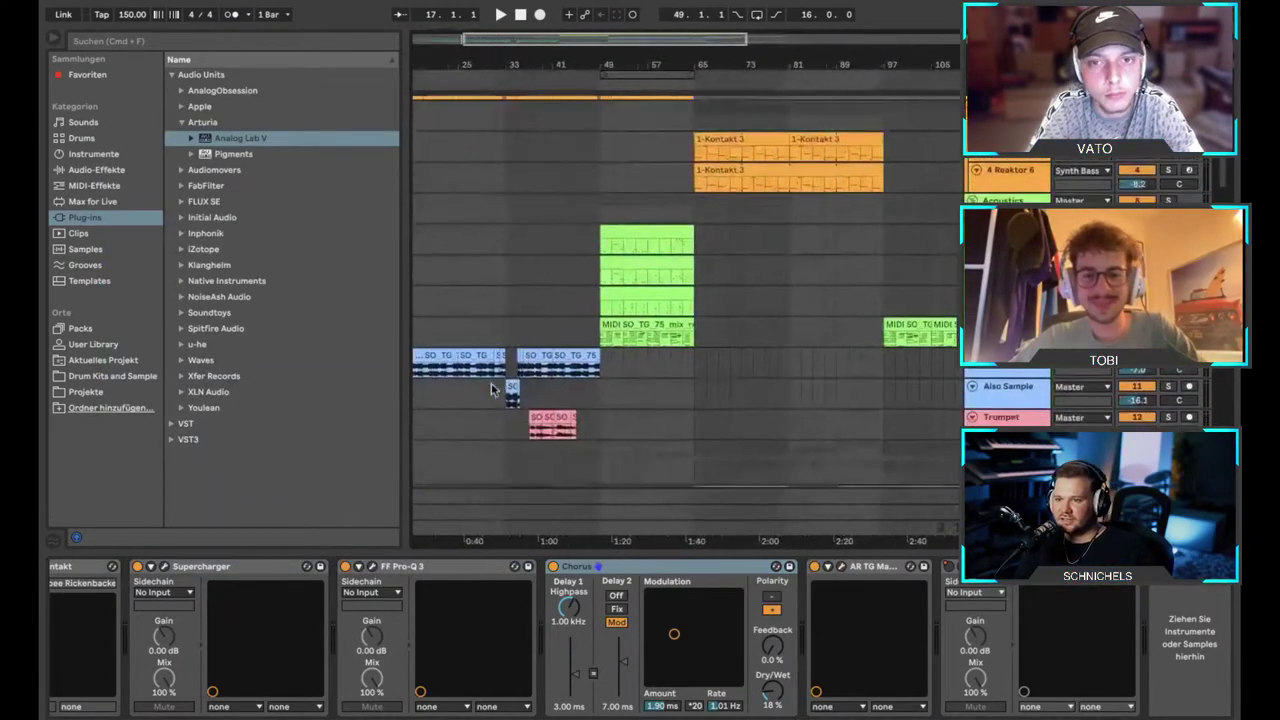
scroll(491, 390, down, 3)
scroll(491, 390, down, 5)
scroll(491, 390, up, 10)
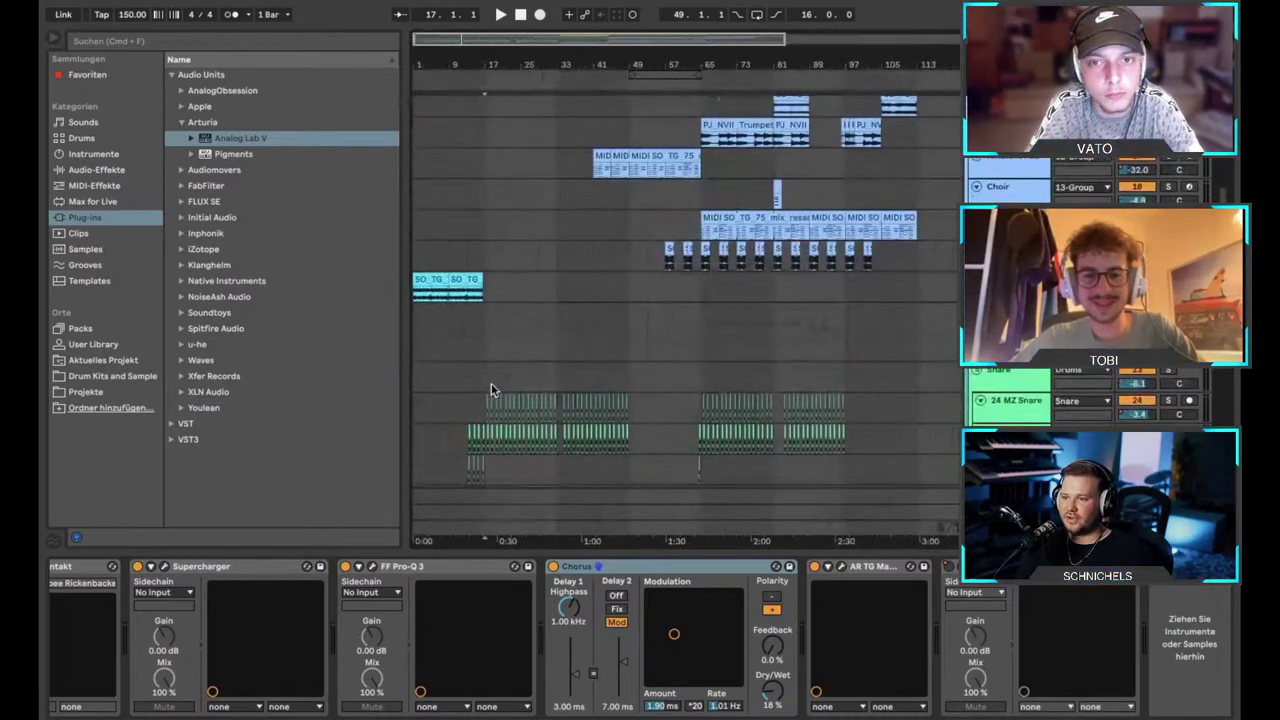
key(plus)
scroll(492, 385, down, 3)
scroll(476, 336, up, 3)
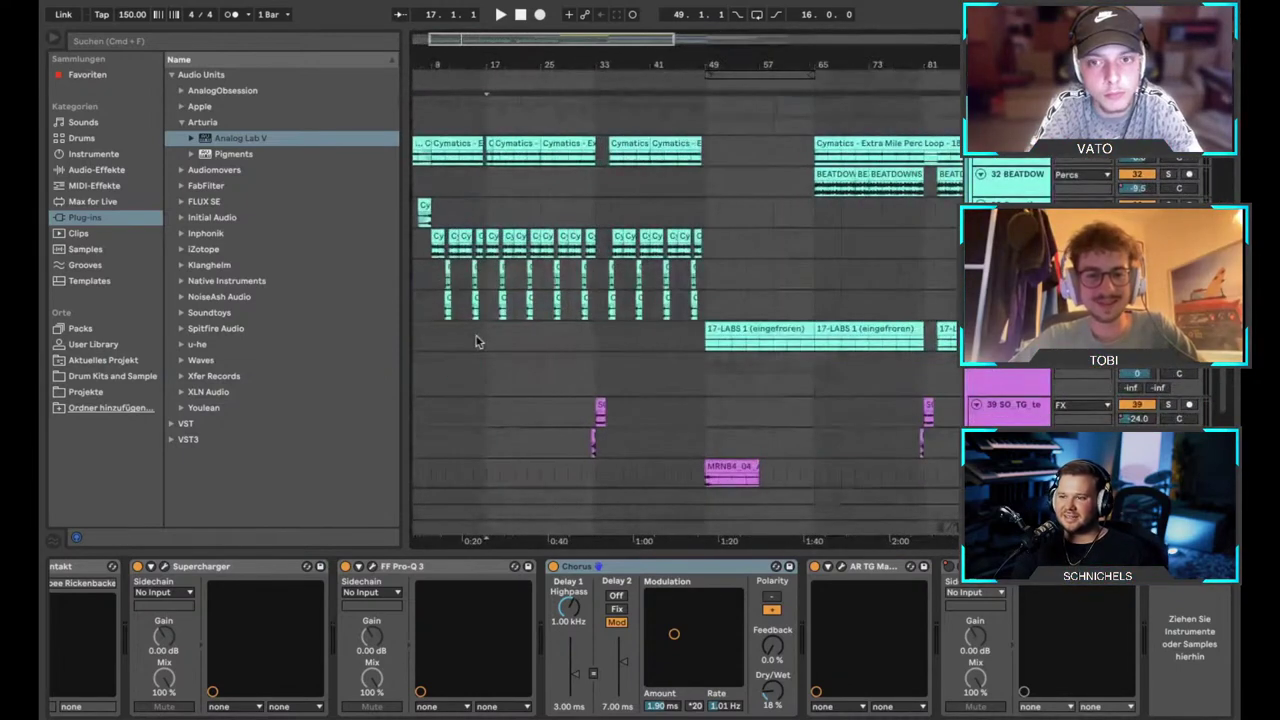
scroll(476, 336, down, 3)
scroll(476, 342, up, 10)
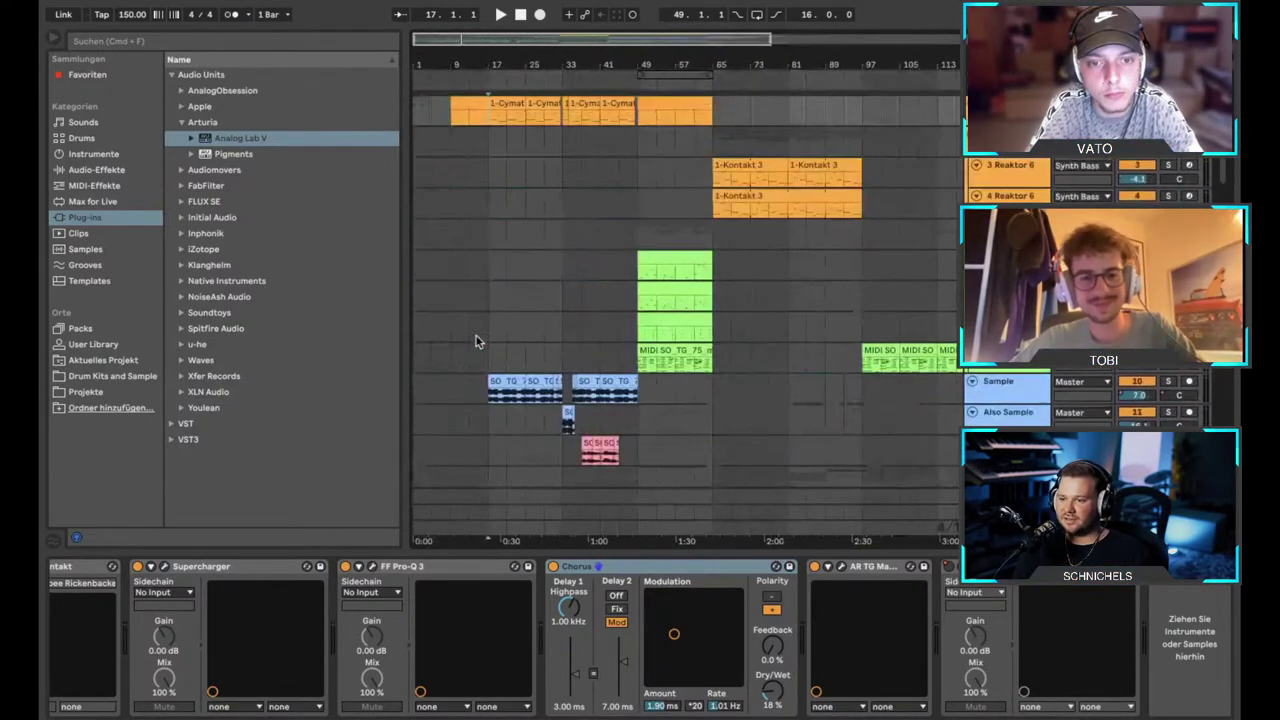
Show the Sample track's device chain at bar 17, then the Bass track's chain from its Kontakt instrument onward.
click(491, 393)
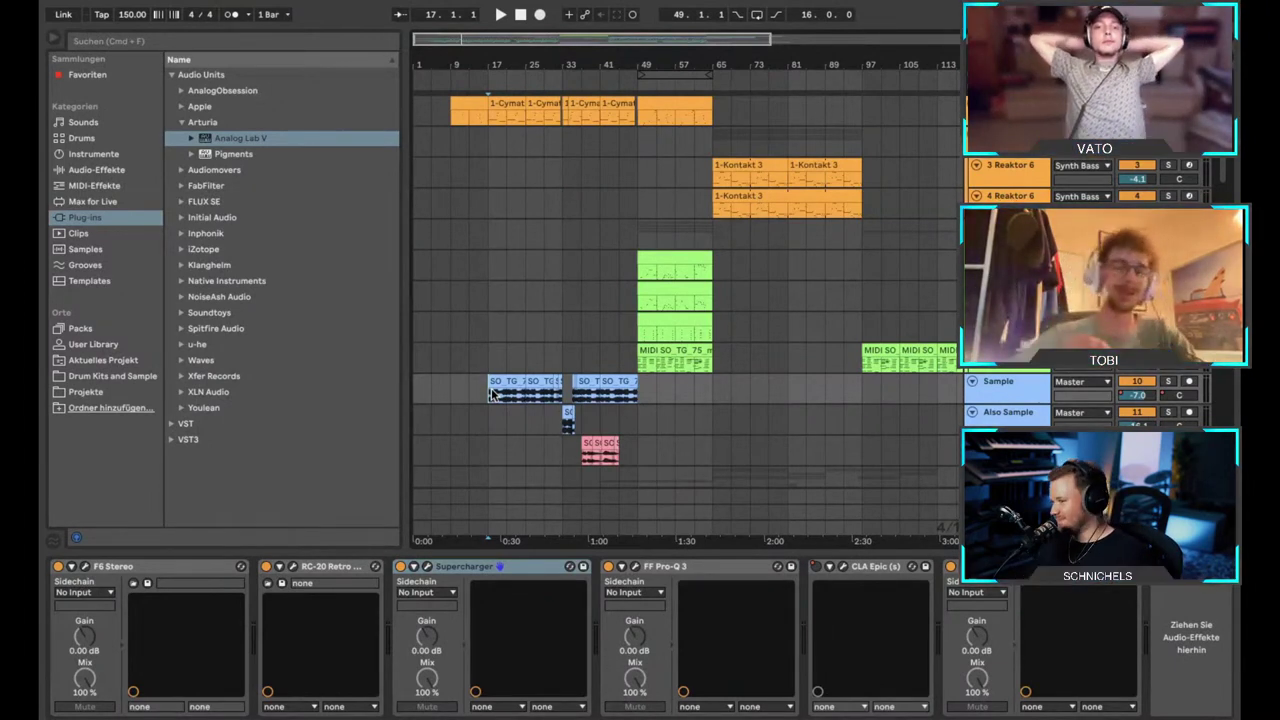
click(484, 128)
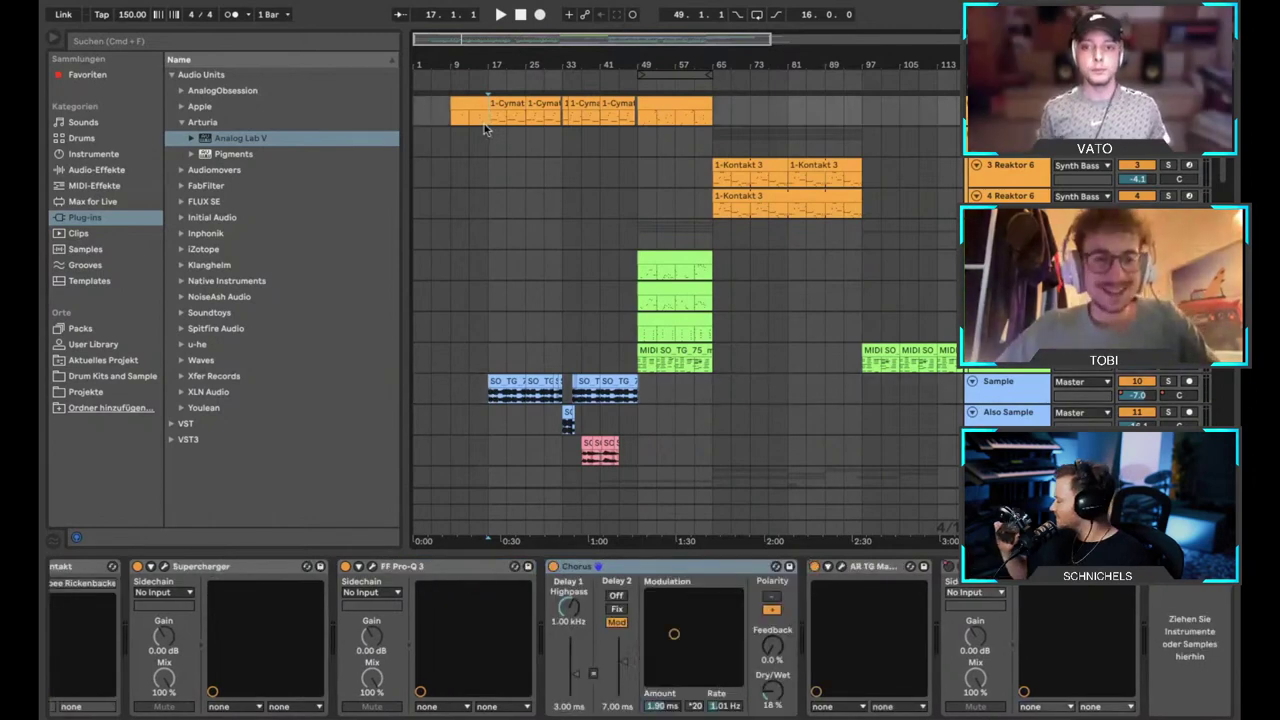
click(752, 568)
scroll(754, 571, left, 2)
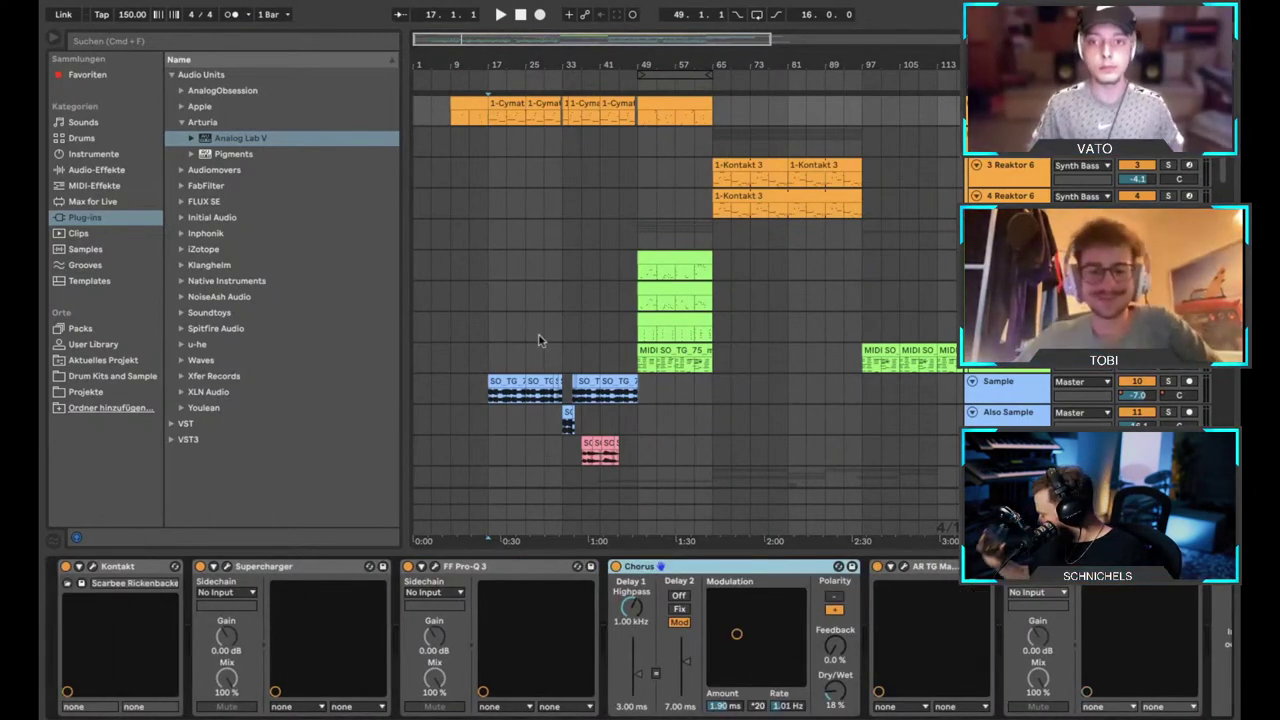
Show the device chains of the second FX track and the FX group at bar 49.
scroll(498, 300, down, 15)
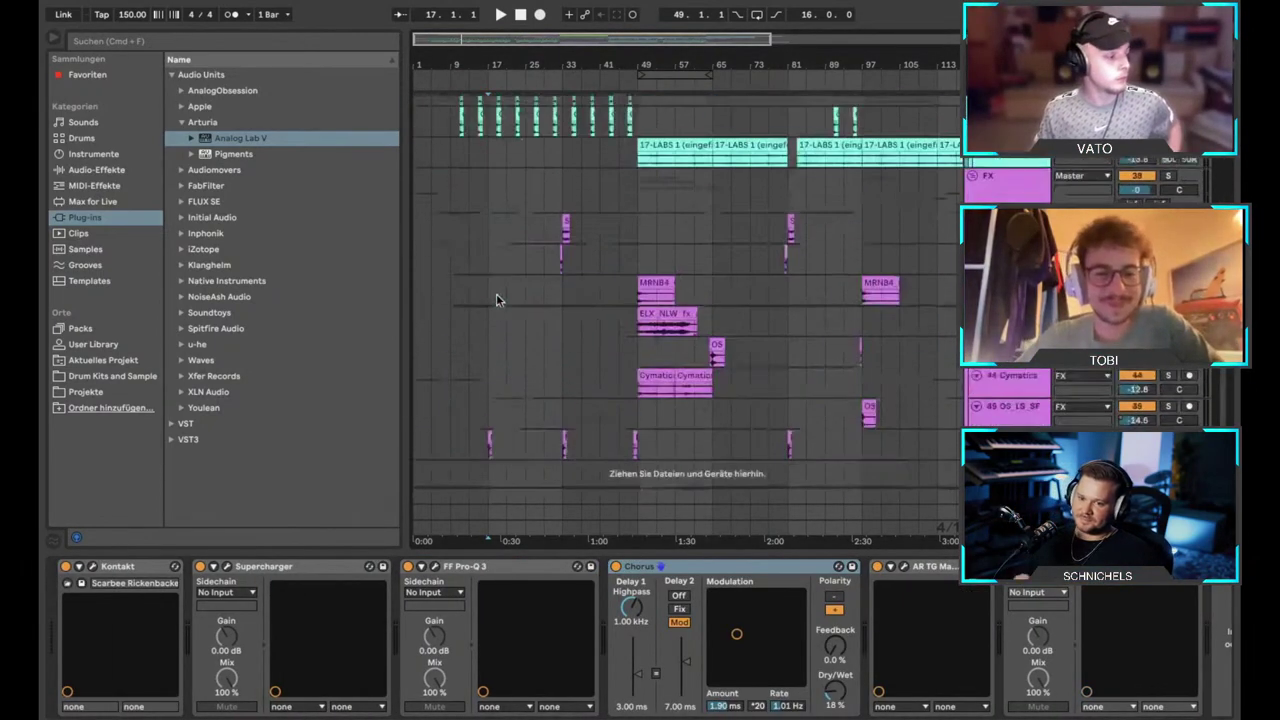
scroll(496, 300, left, 1)
scroll(496, 300, down, 3)
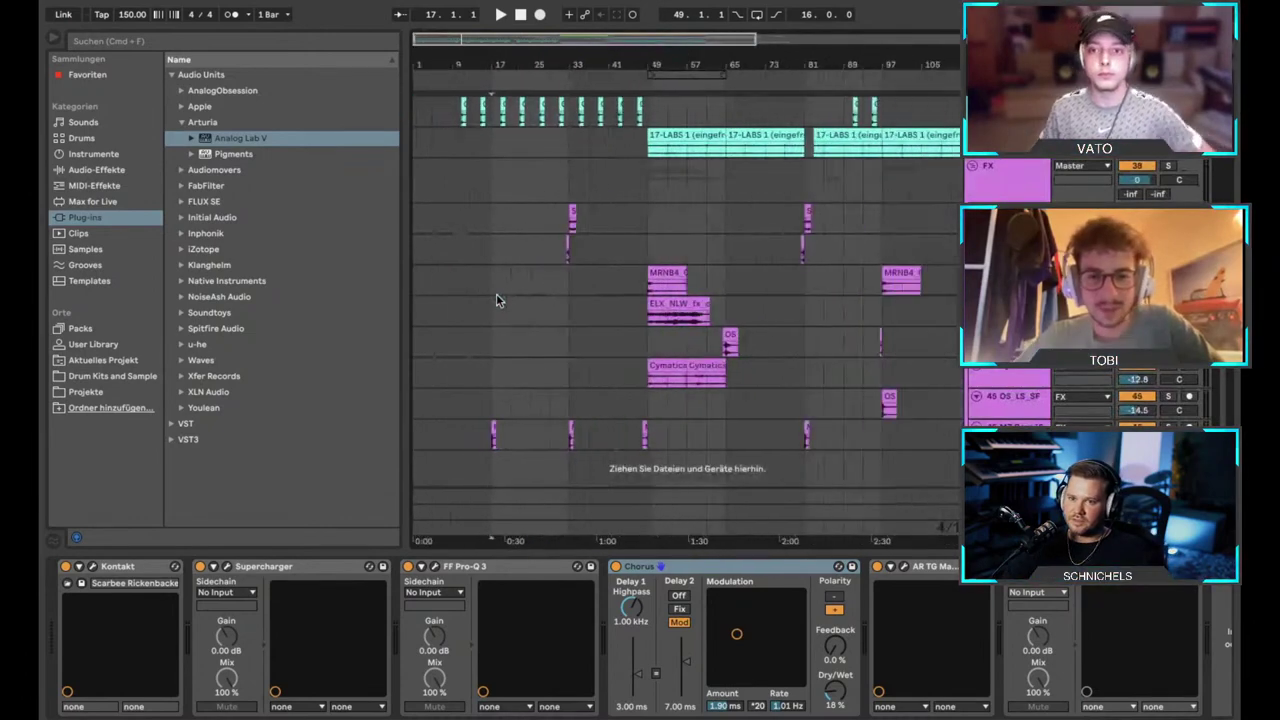
scroll(637, 291, up, 6)
scroll(521, 302, down, 1)
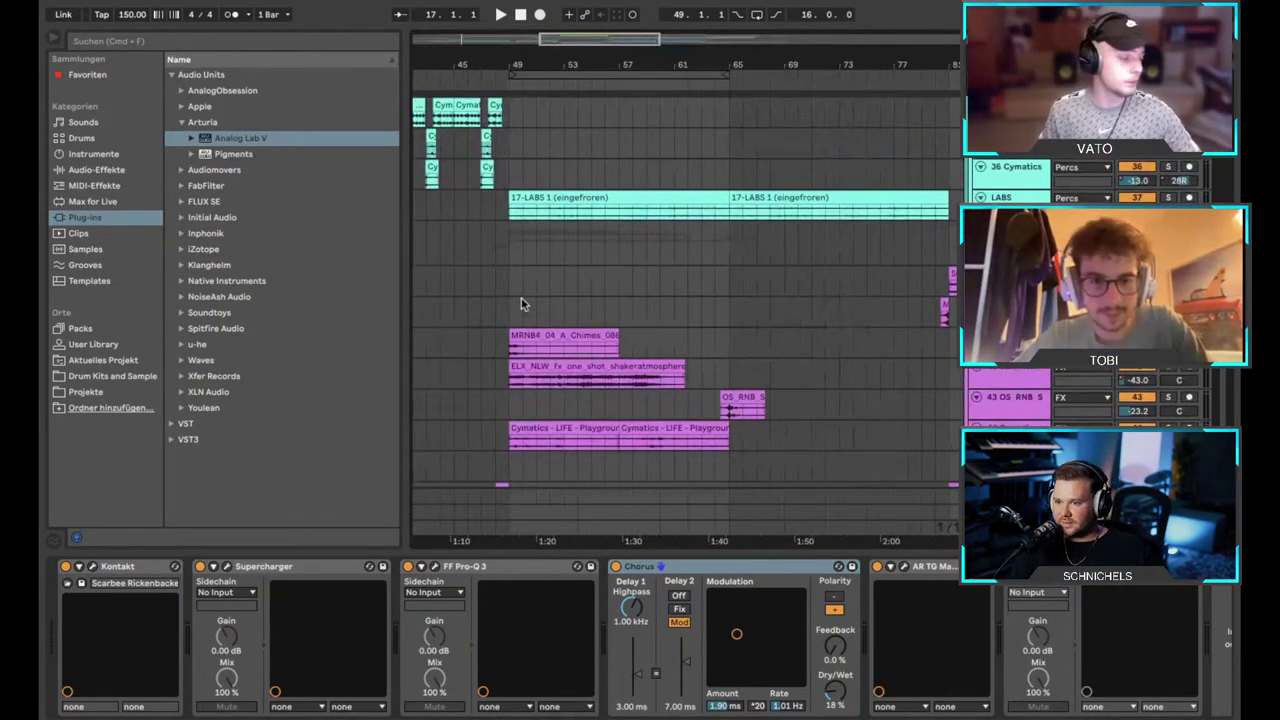
click(508, 300)
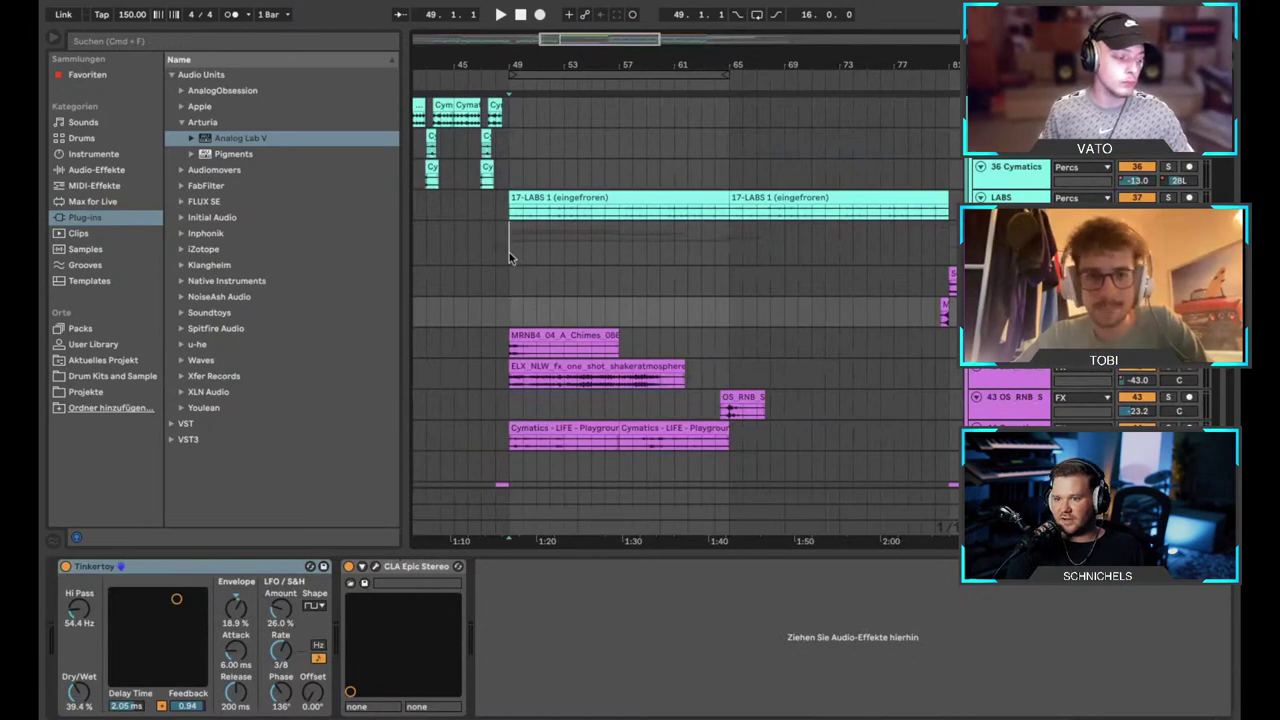
click(509, 254)
Show the blue 13-Group's effects chain at bar 17, then view AR TG Mastering on the Master track and close its window.
scroll(509, 256, down, 5)
scroll(509, 256, up, 6)
scroll(508, 258, up, 5)
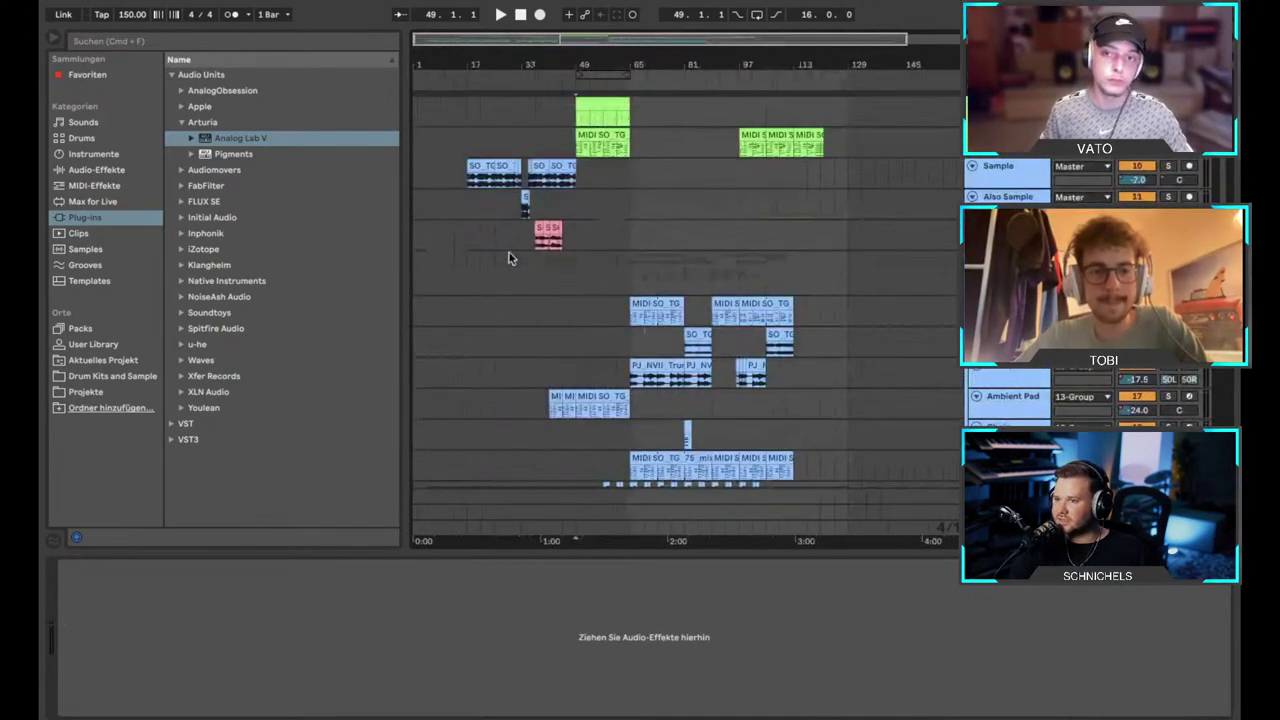
click(472, 258)
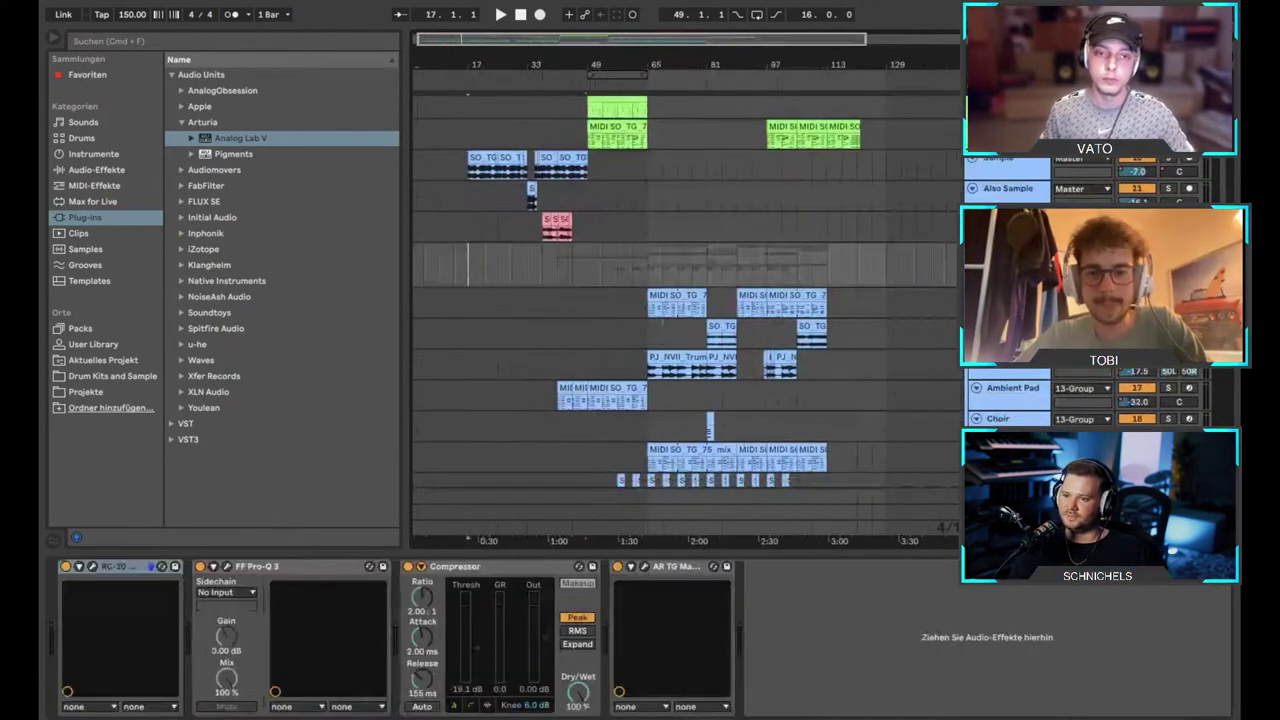
click(1008, 517)
click(92, 566)
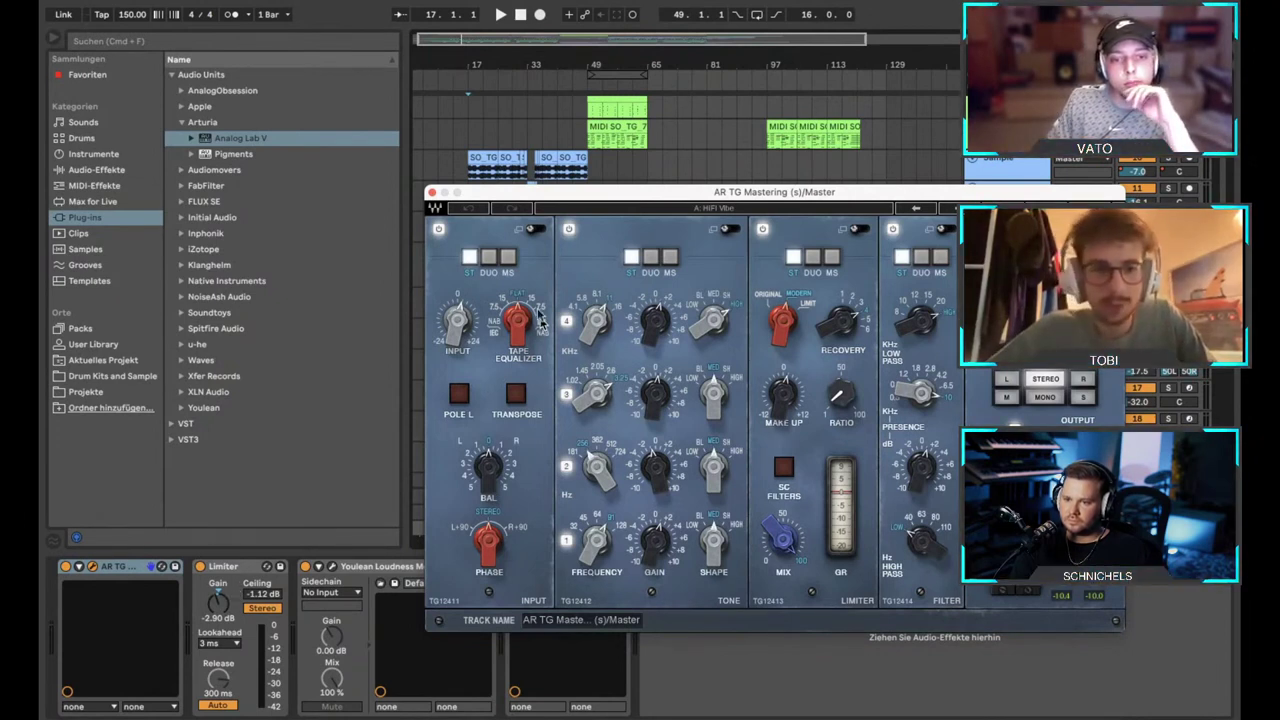
click(431, 193)
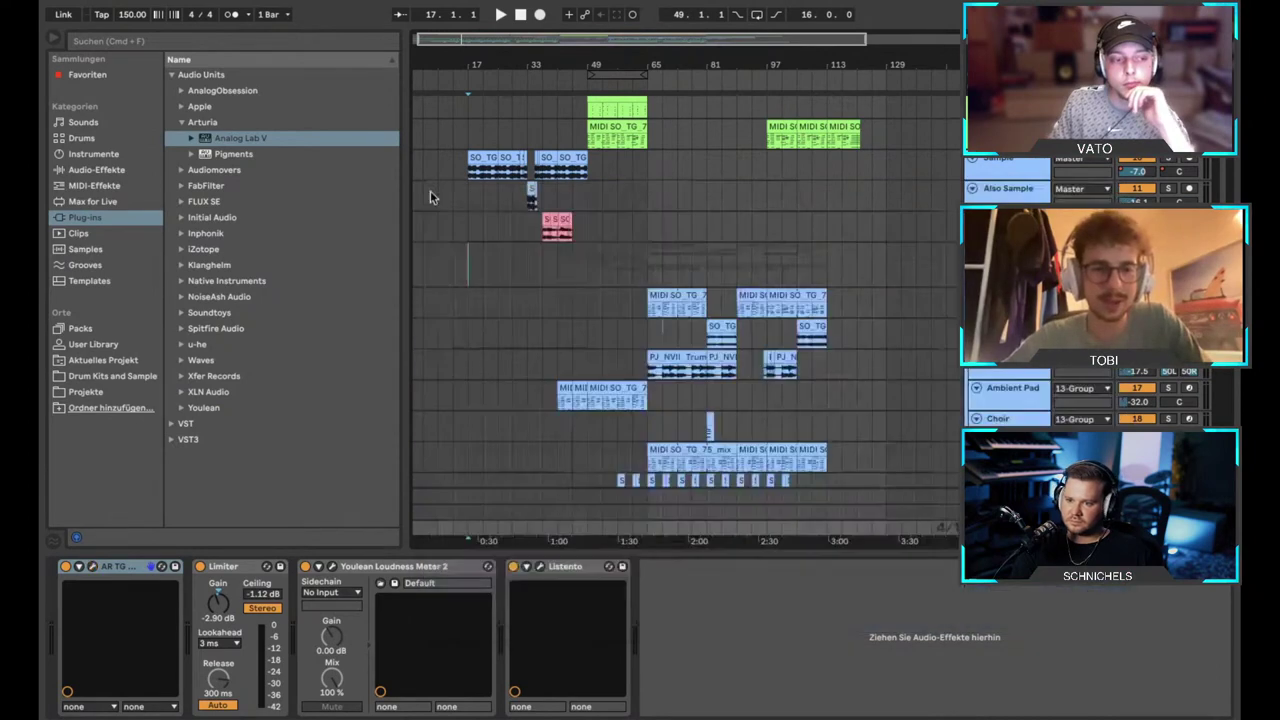
Revisit the blue 13-Group's effects chain at bar 17 and return to the Master track's devices.
click(466, 255)
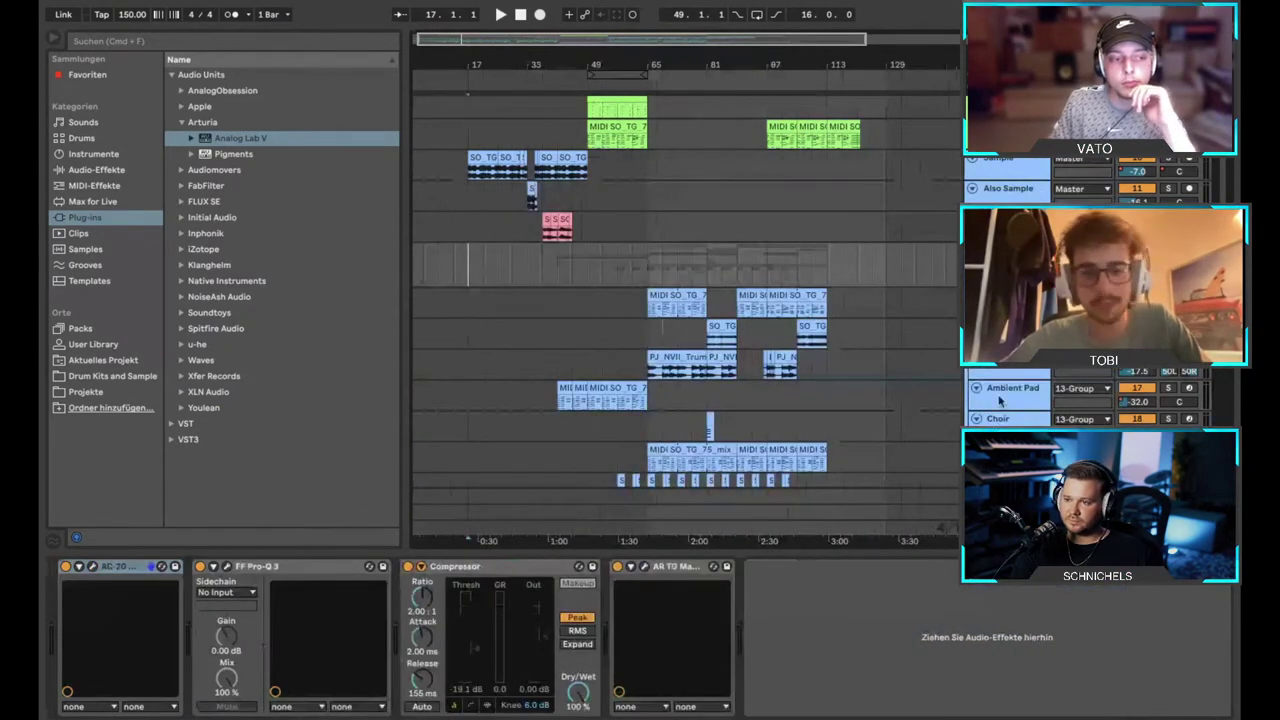
click(468, 526)
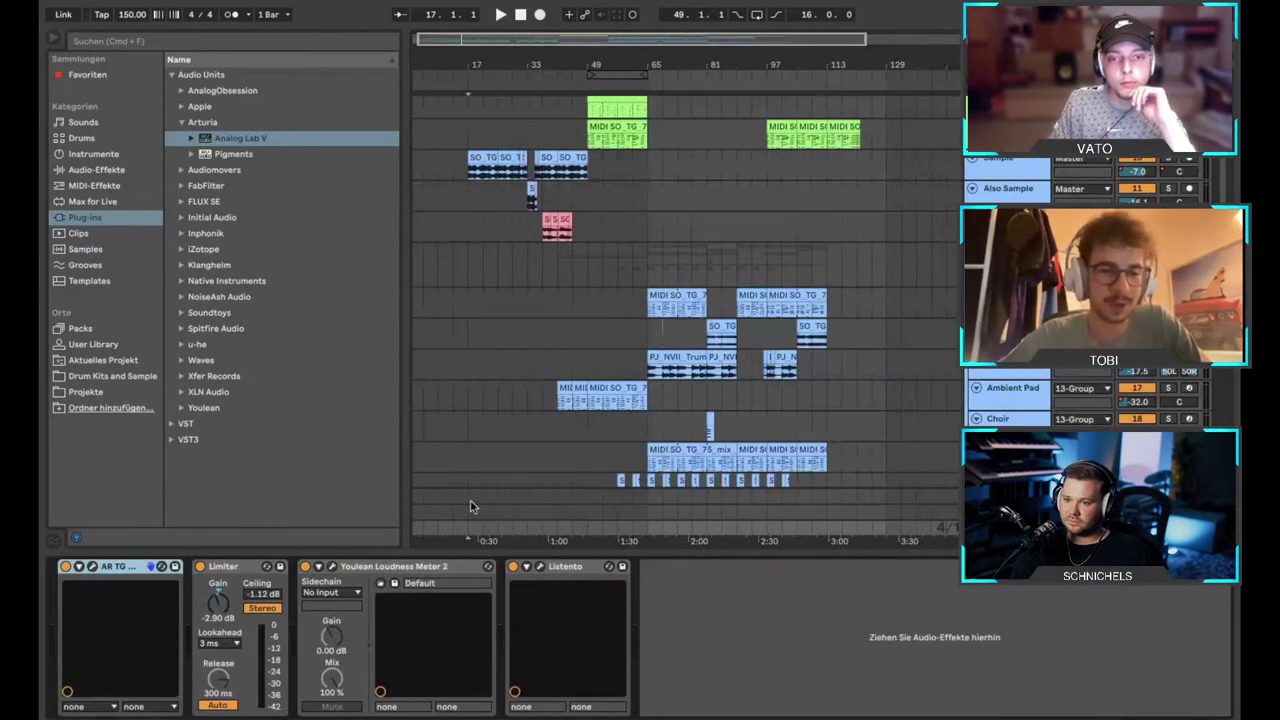
click(201, 567)
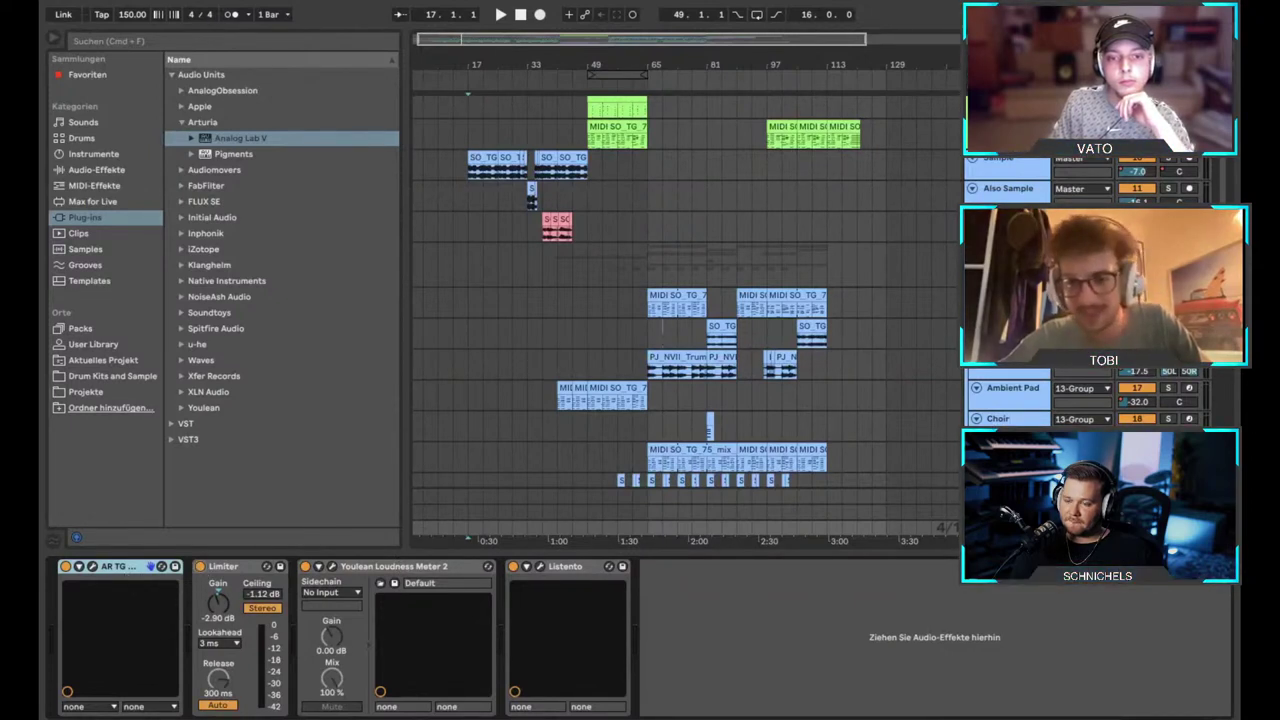
click(468, 523)
Play the beat from bar 17 with the Master's Limiter switched off and back on to compare the sound, then stop playback.
scroll(468, 527, up, 4)
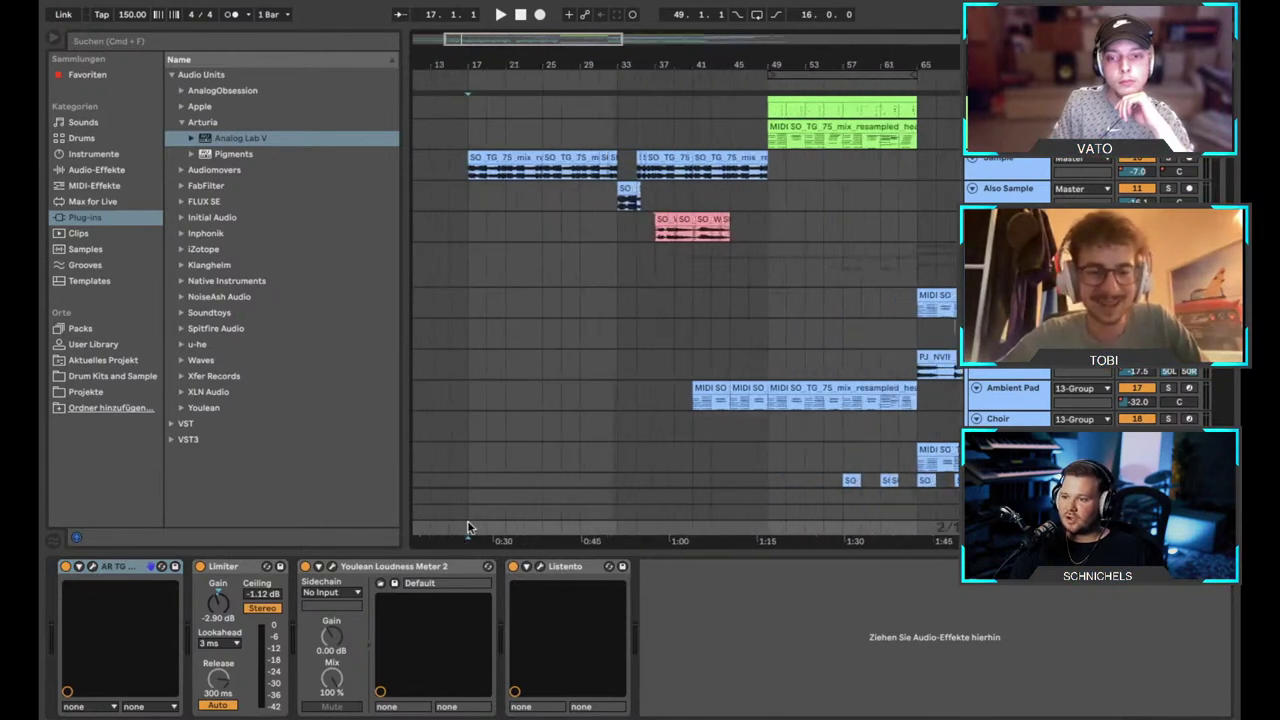
scroll(468, 527, down, 4)
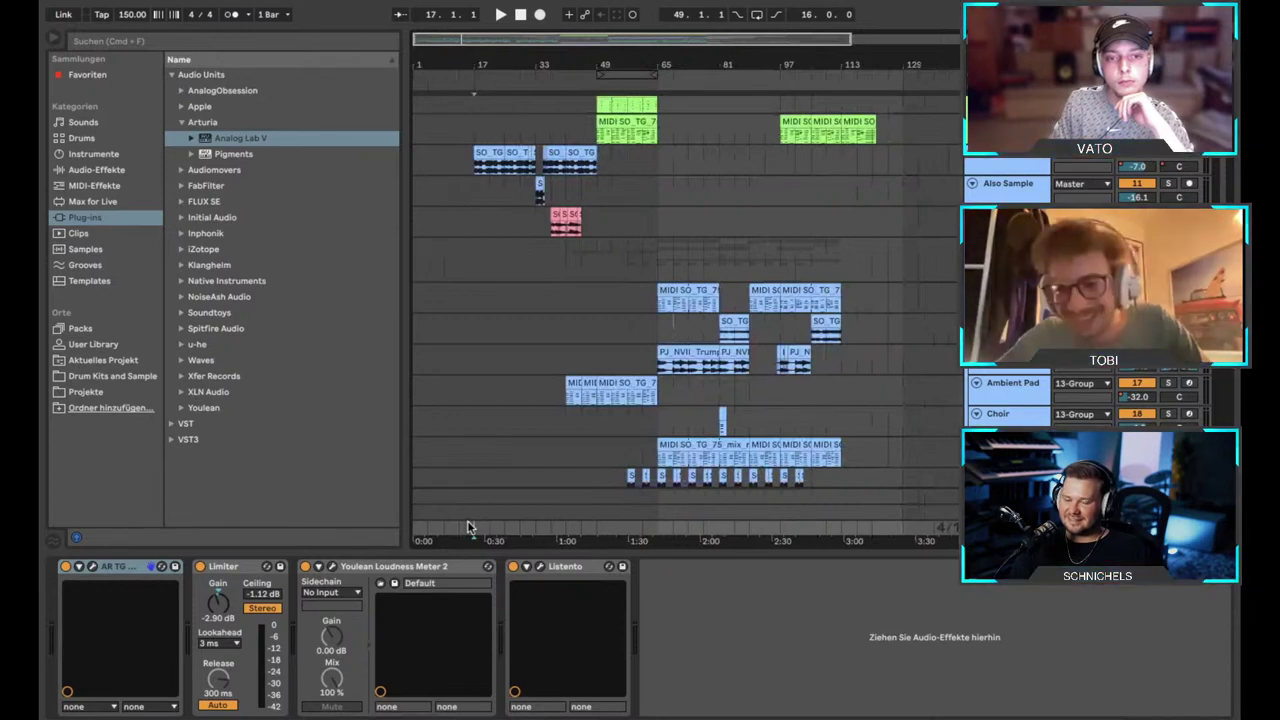
key(space)
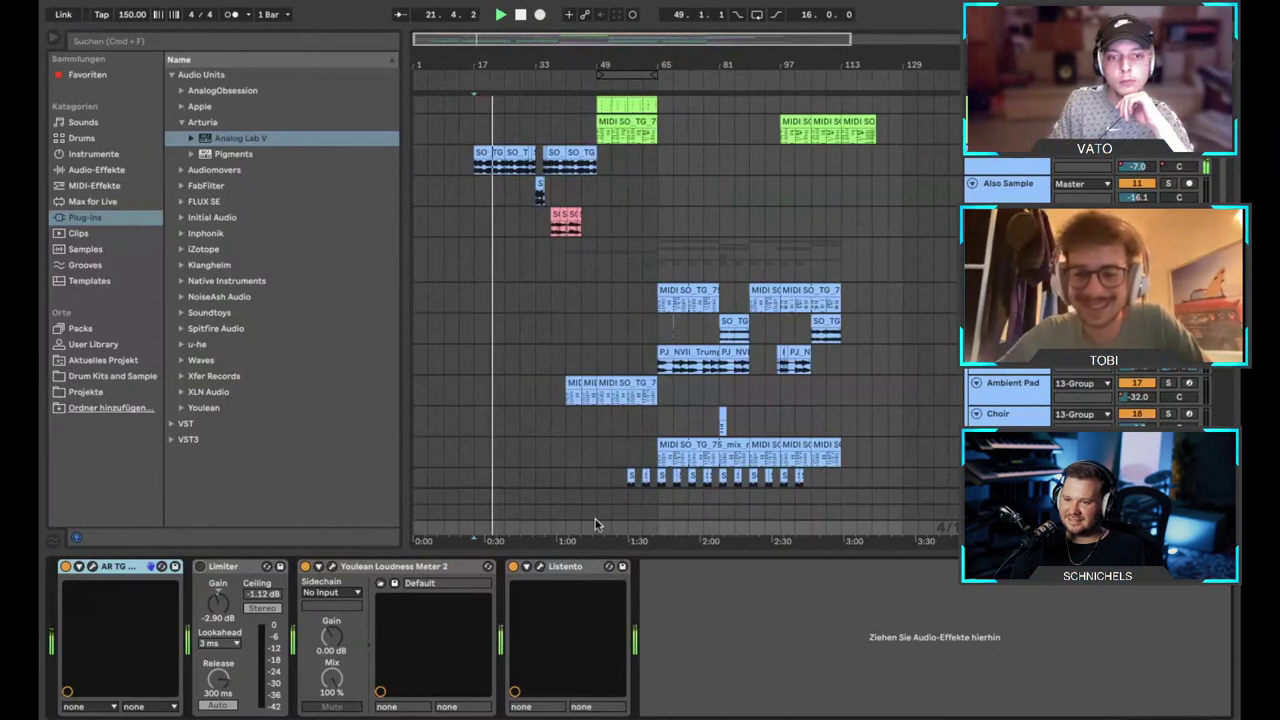
click(199, 567)
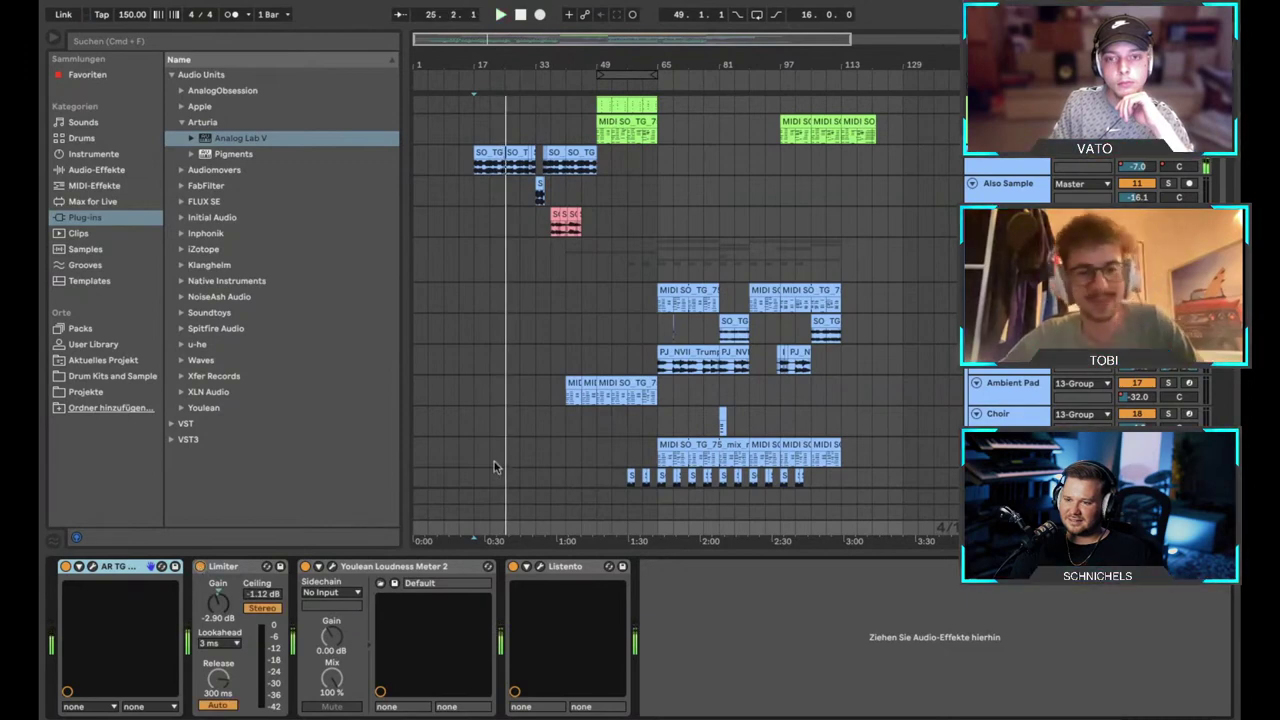
key(space)
Show the Ambient Pad track's device chain at bar 17, then the Master track's devices at bar 13.
scroll(477, 414, up, 3)
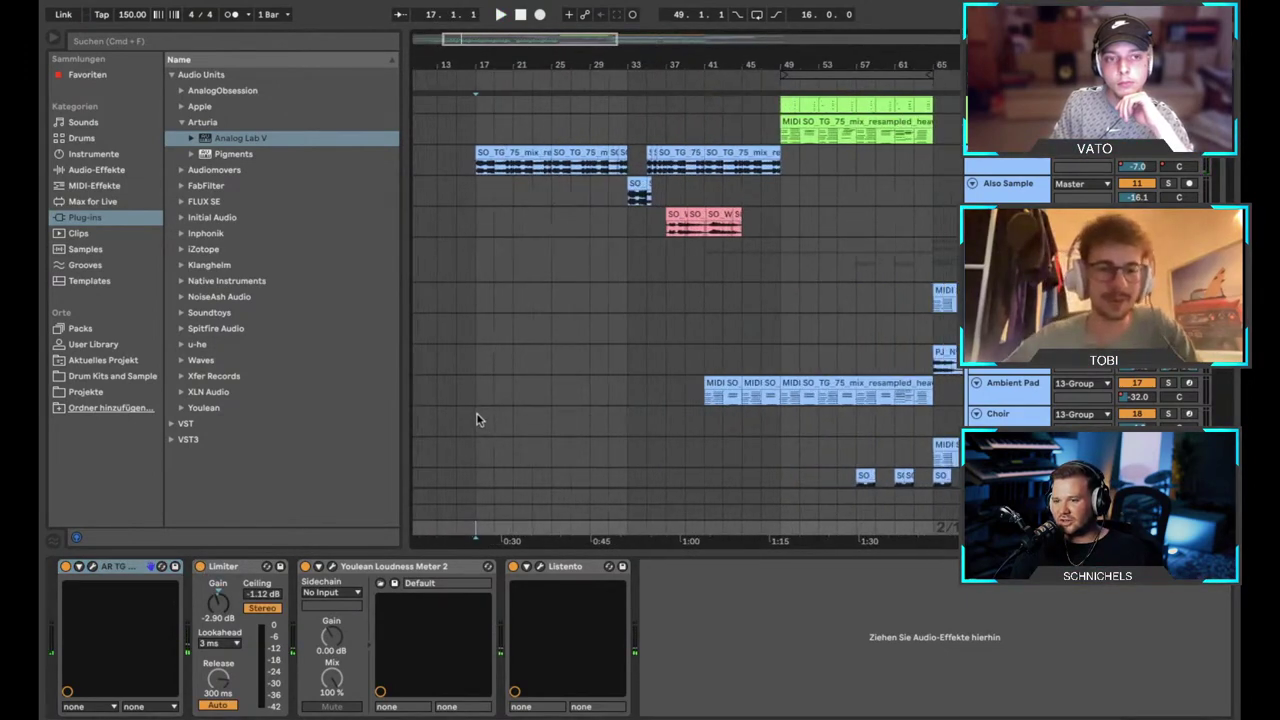
scroll(477, 414, down, 3)
scroll(477, 412, up, 2)
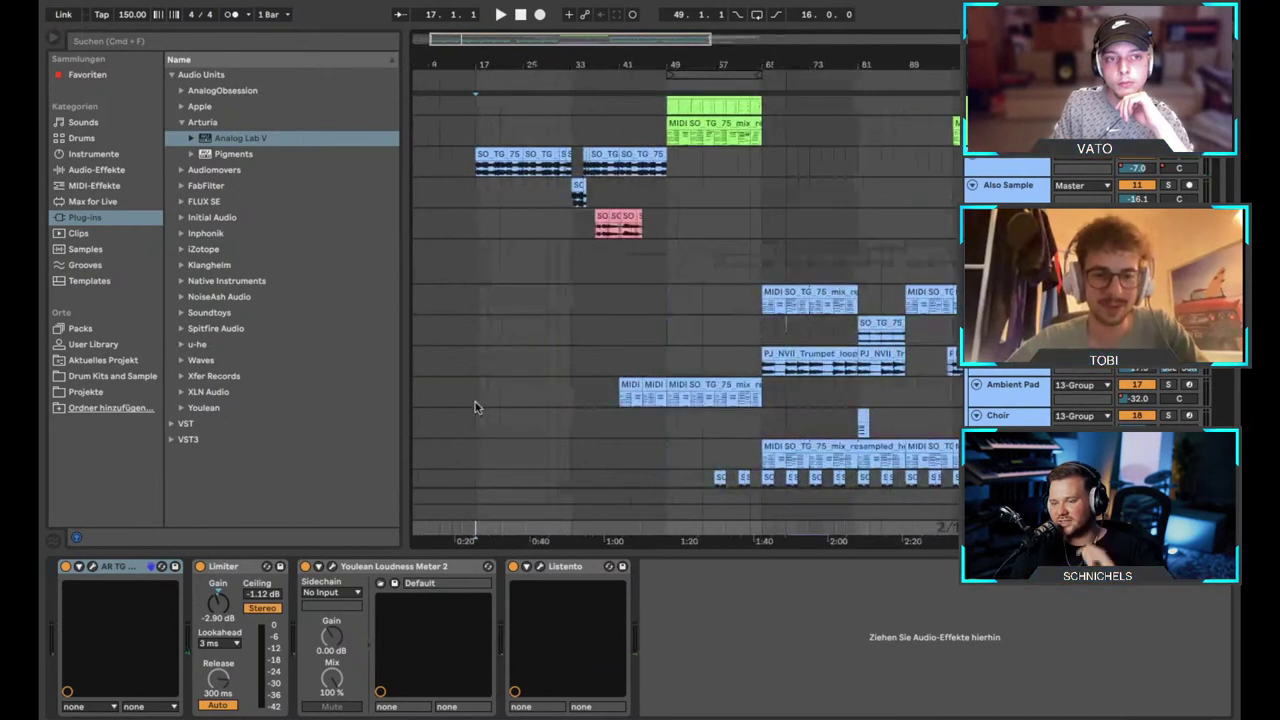
click(475, 404)
scroll(475, 404, down, 4)
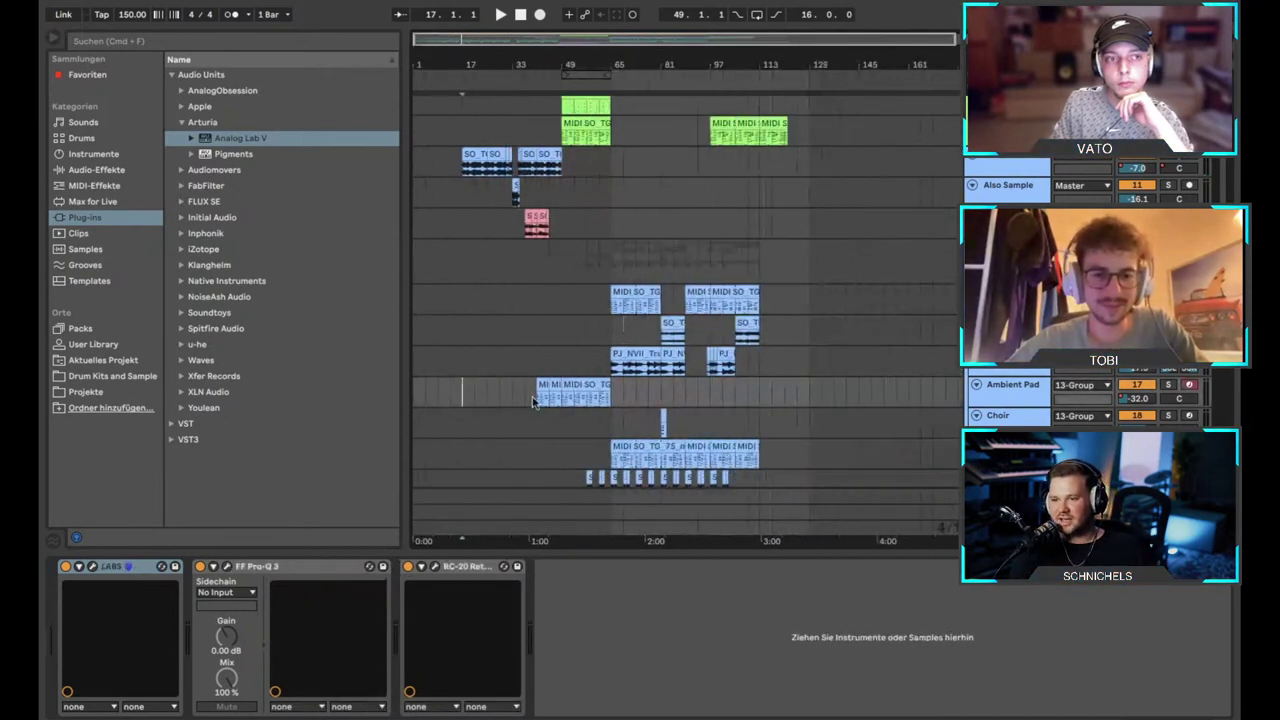
click(448, 529)
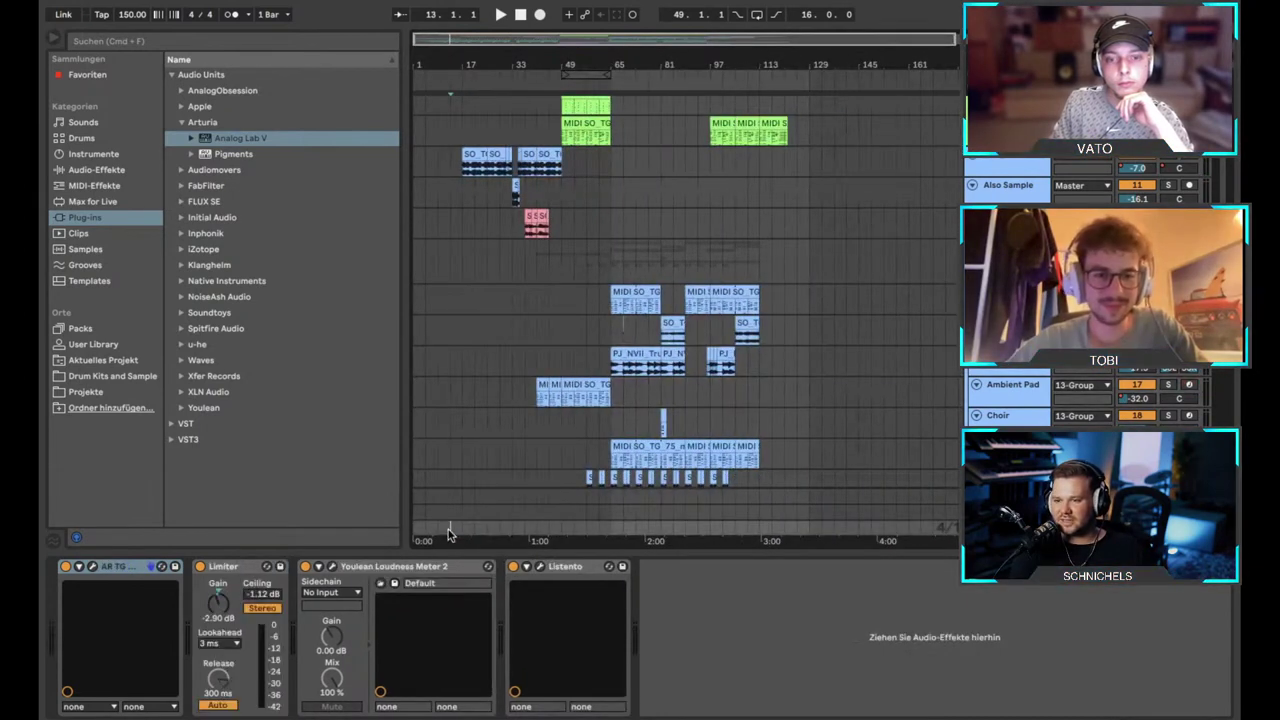
View the settings of AR TG Mastering on the Master track, then close its window.
click(93, 567)
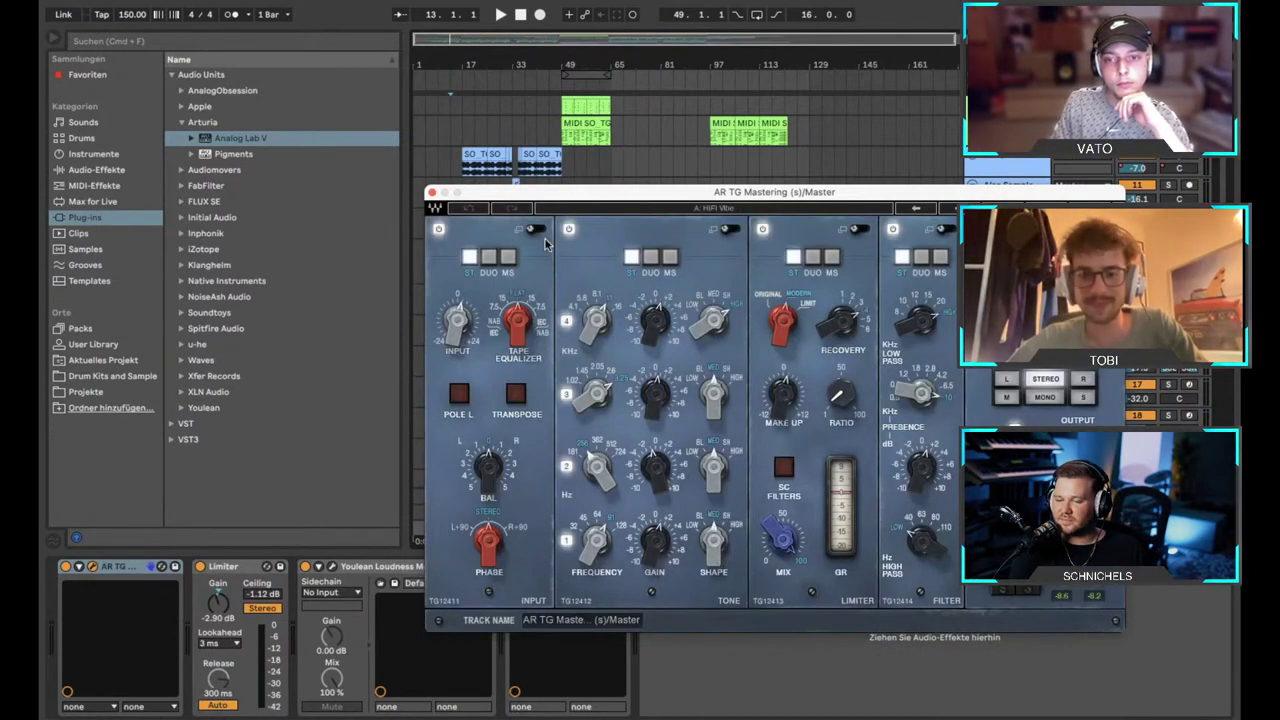
drag(634, 190, 511, 188)
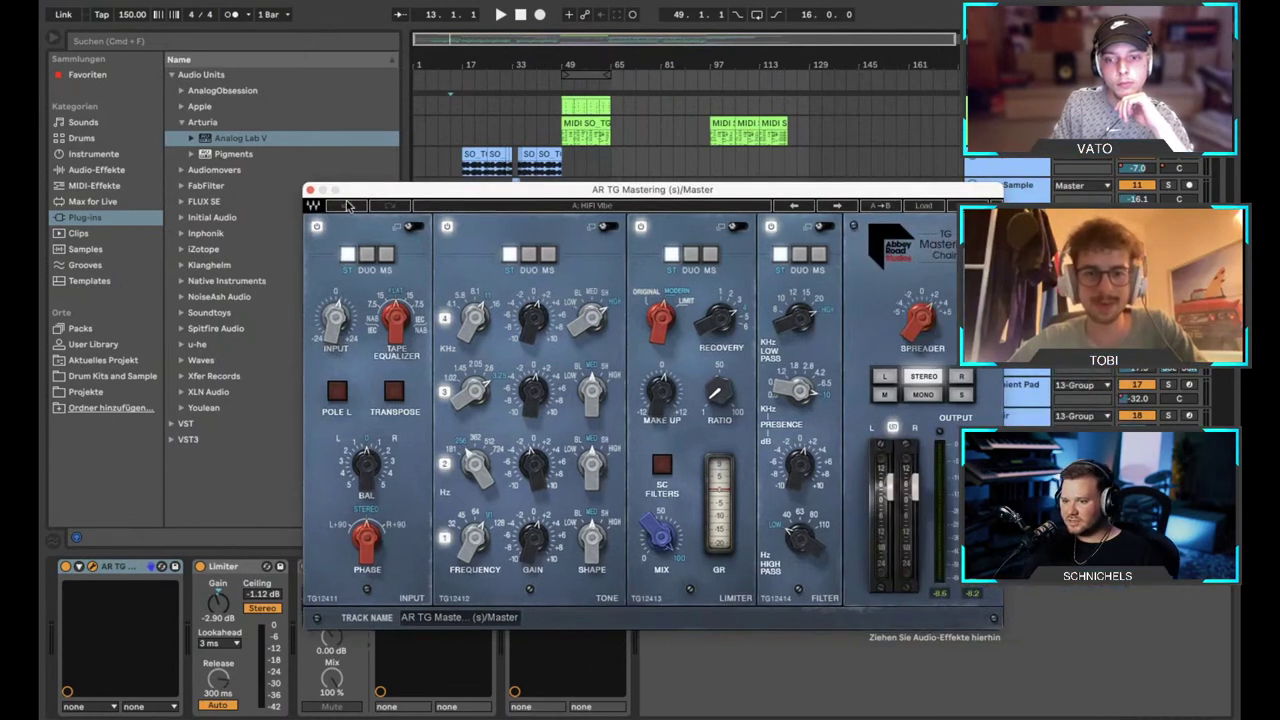
click(310, 190)
scroll(523, 247, up, 3)
scroll(523, 251, down, 3)
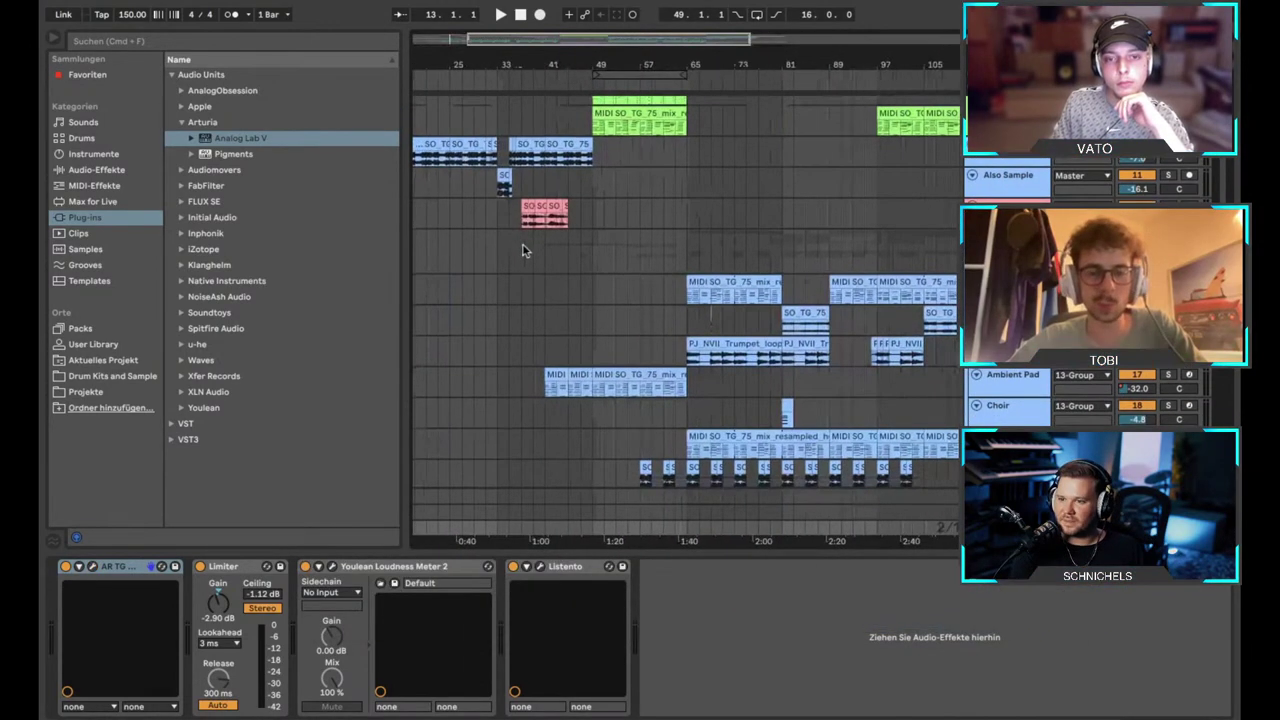
Open Youlean Loudness Meter 2 from the Master track, move its window aside and return to bar 1 of the arrangement.
click(333, 567)
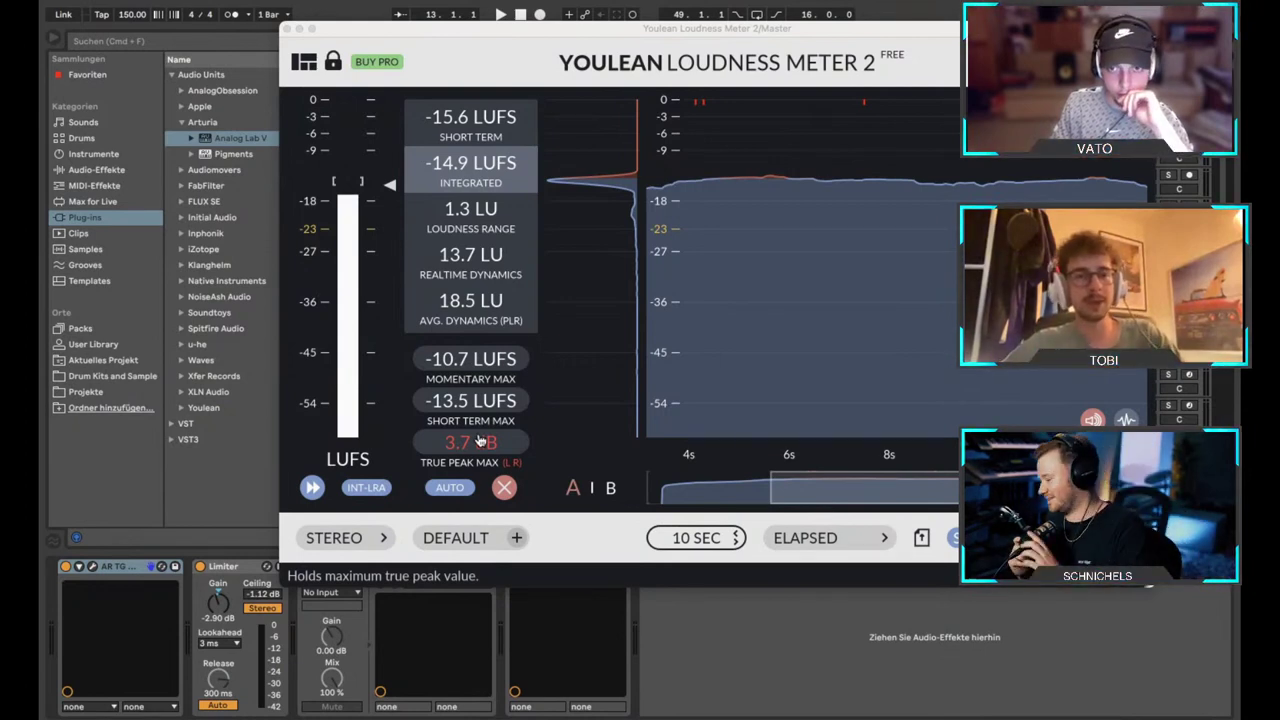
drag(500, 31, 867, 117)
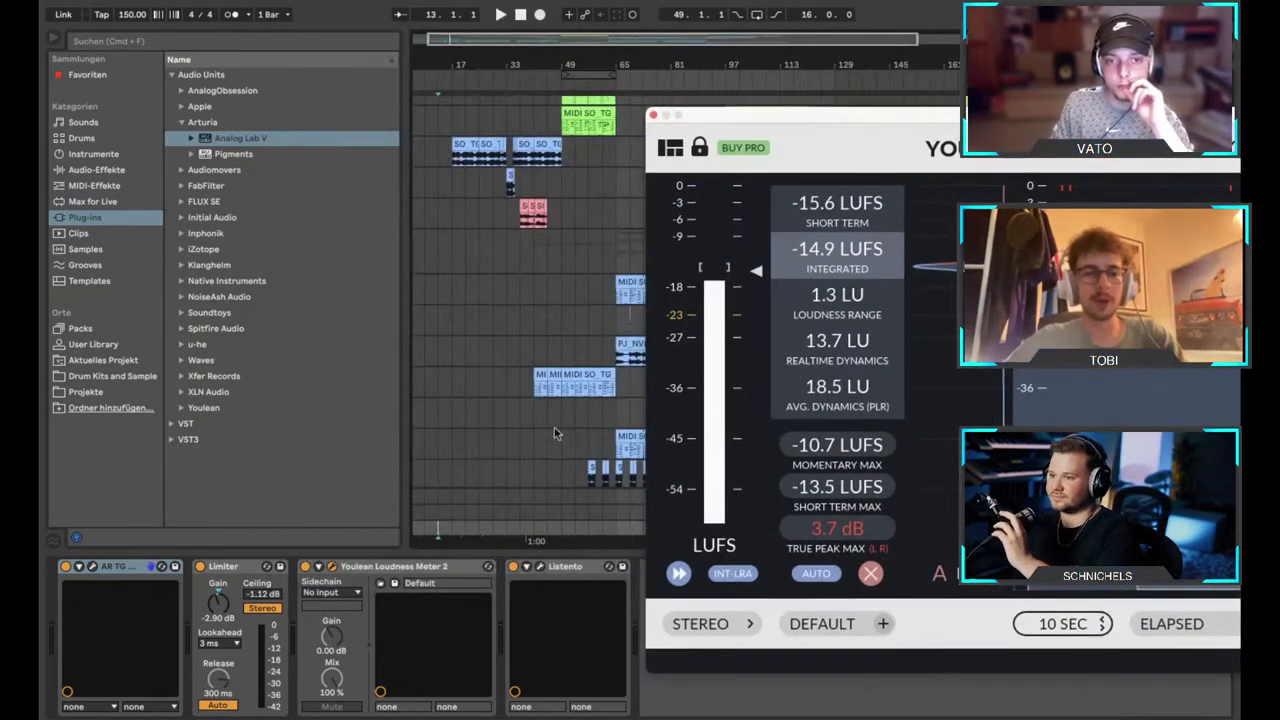
scroll(420, 522, left, 2)
scroll(420, 522, down, 1)
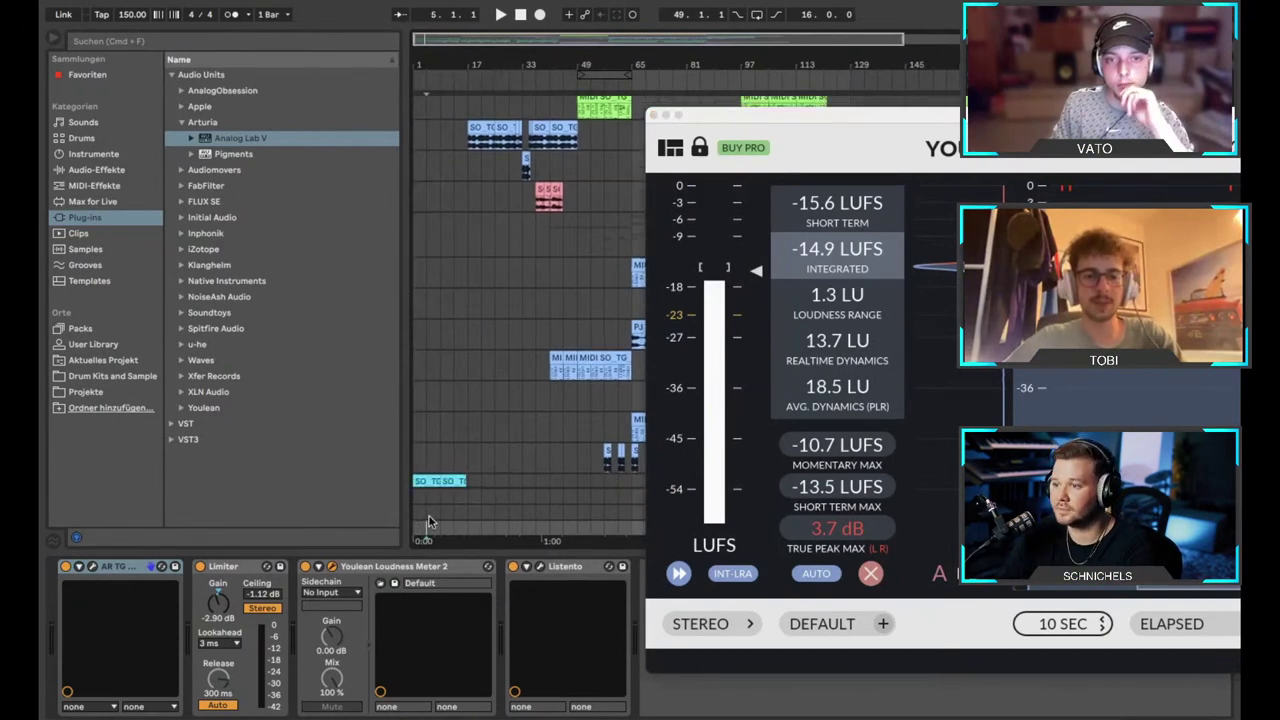
scroll(428, 522, down, 4)
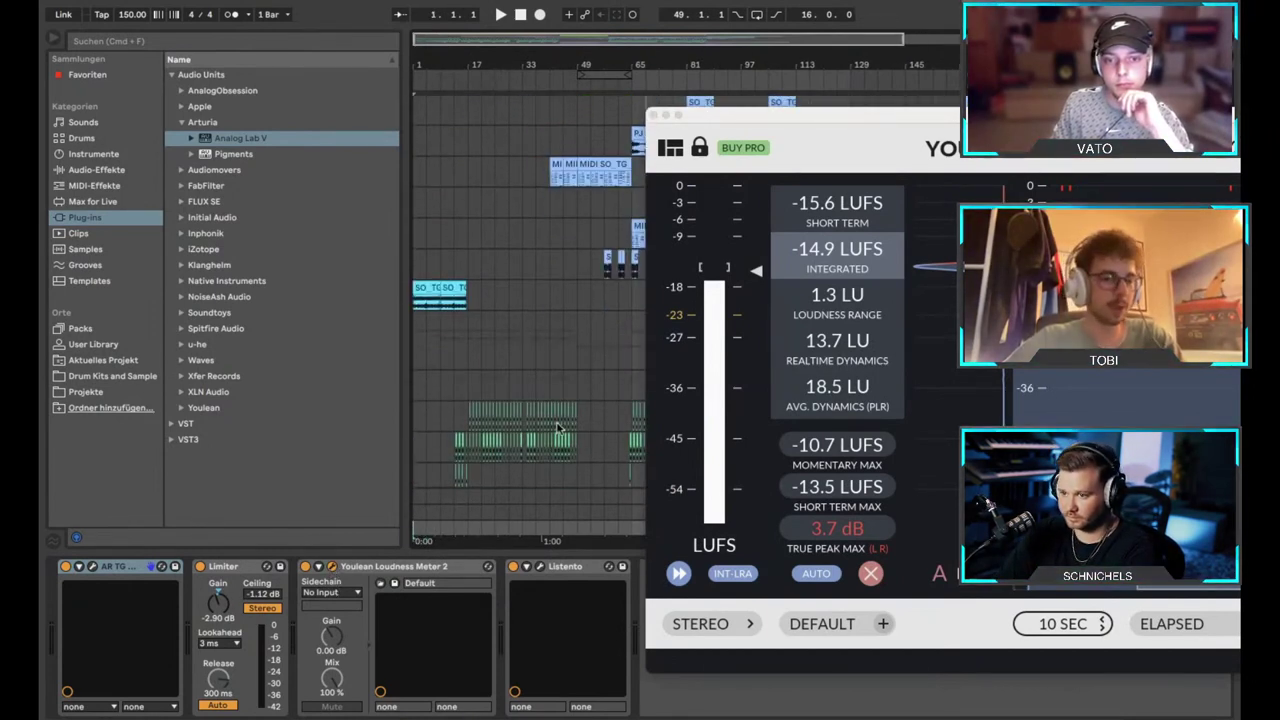
Play the beat from bar 1 while watching Youlean Loudness Meter 2, then close the meter and stop playback.
key(space)
drag(1076, 118, 748, 98)
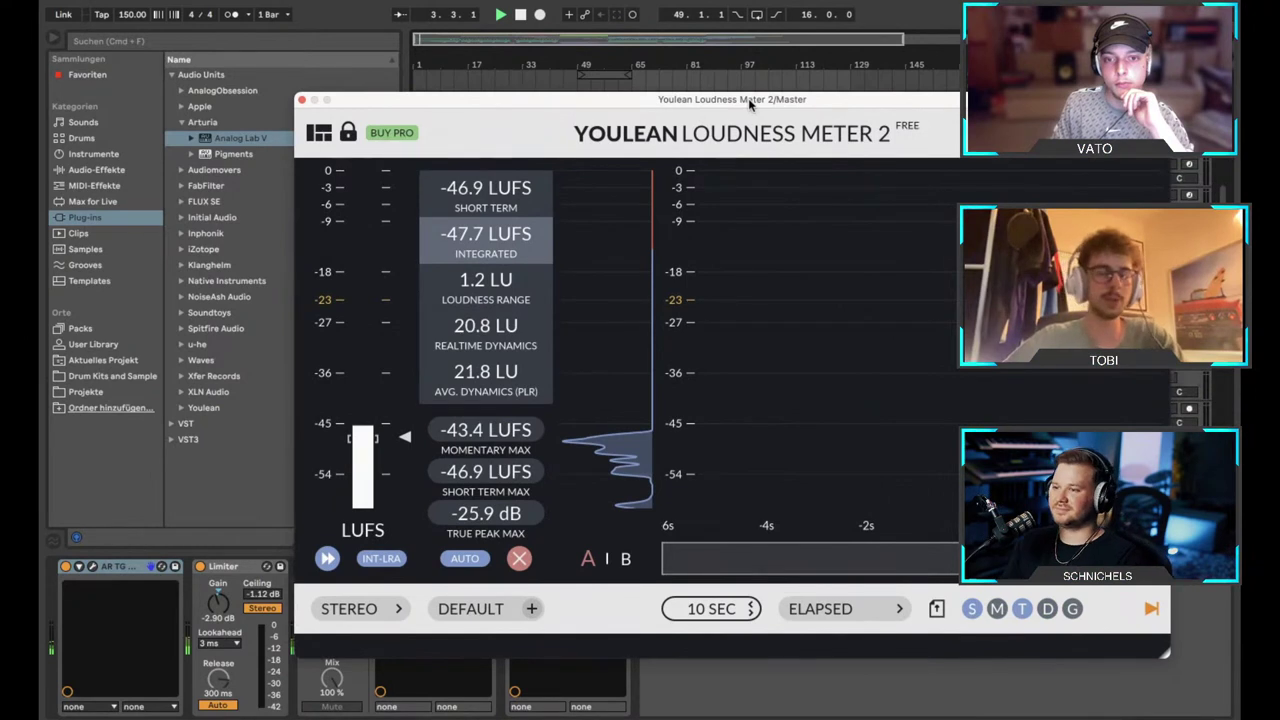
drag(748, 98, 734, 98)
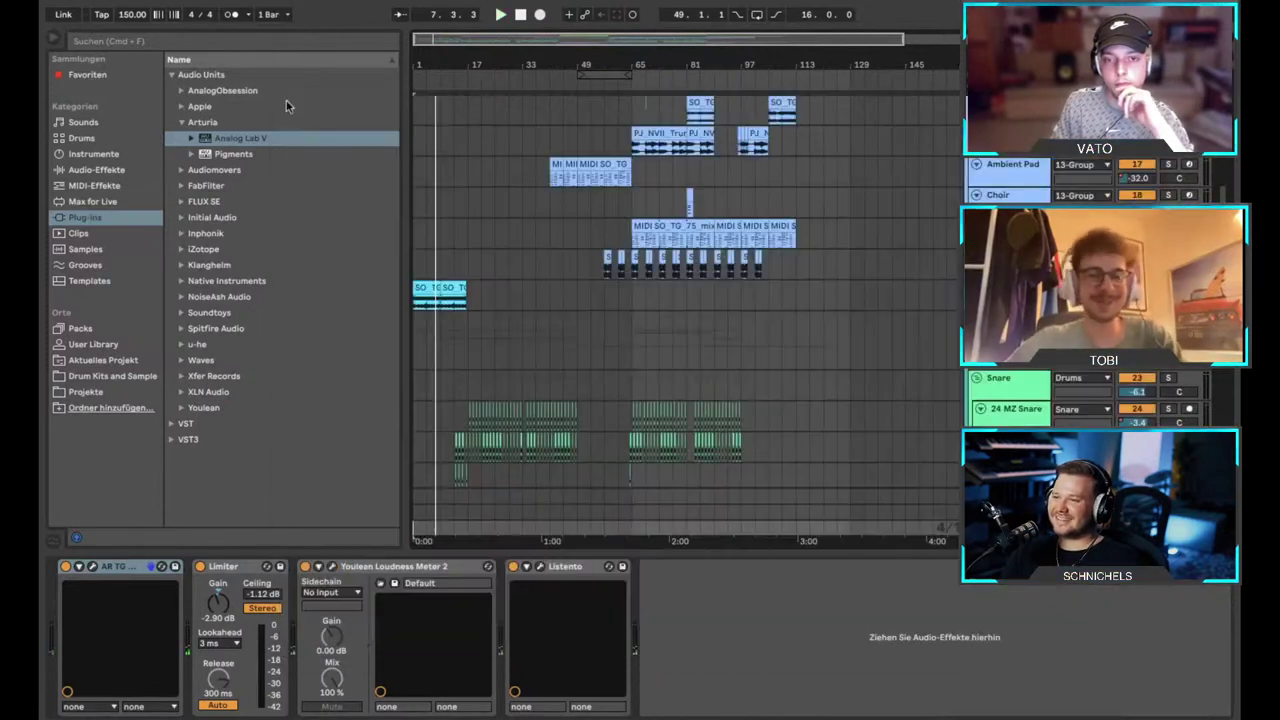
click(288, 101)
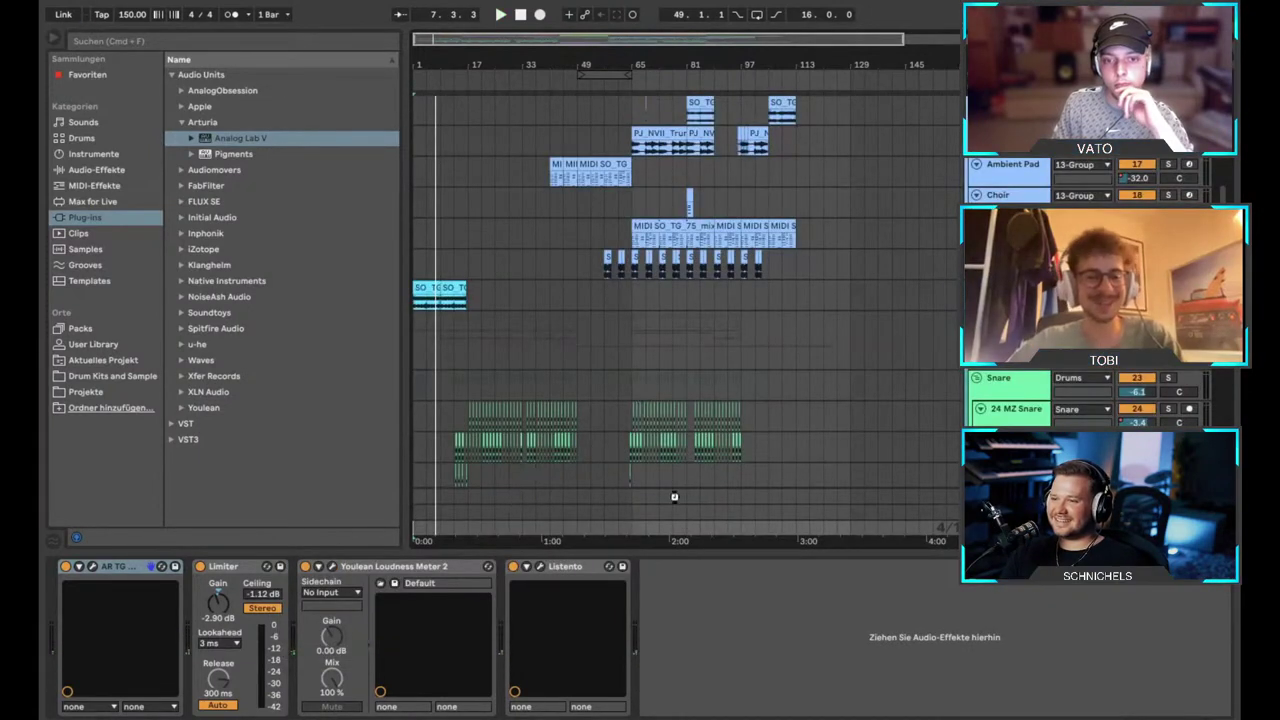
Look through the arrangement from bar 13 down to the percussion and FX tracks, then select the LABS track at bar 17.
click(454, 525)
scroll(508, 372, up, 4)
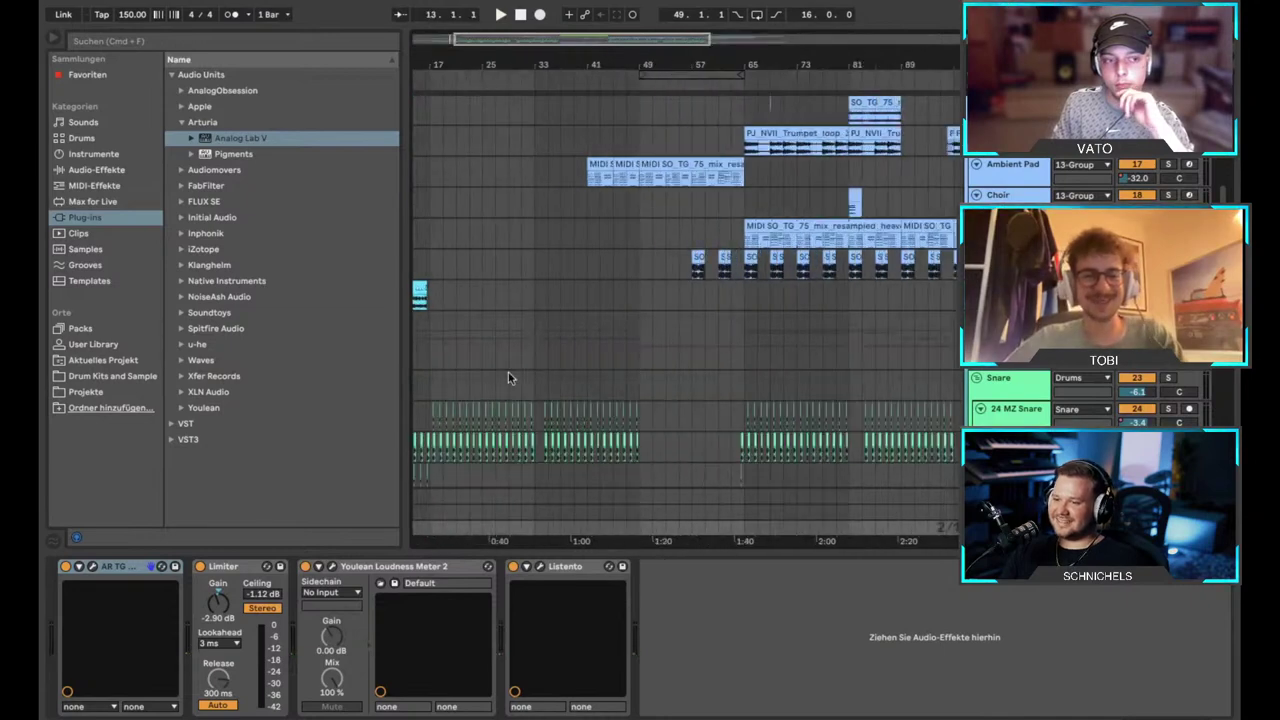
scroll(508, 372, left, 3)
scroll(508, 372, down, 6)
scroll(558, 414, down, 5)
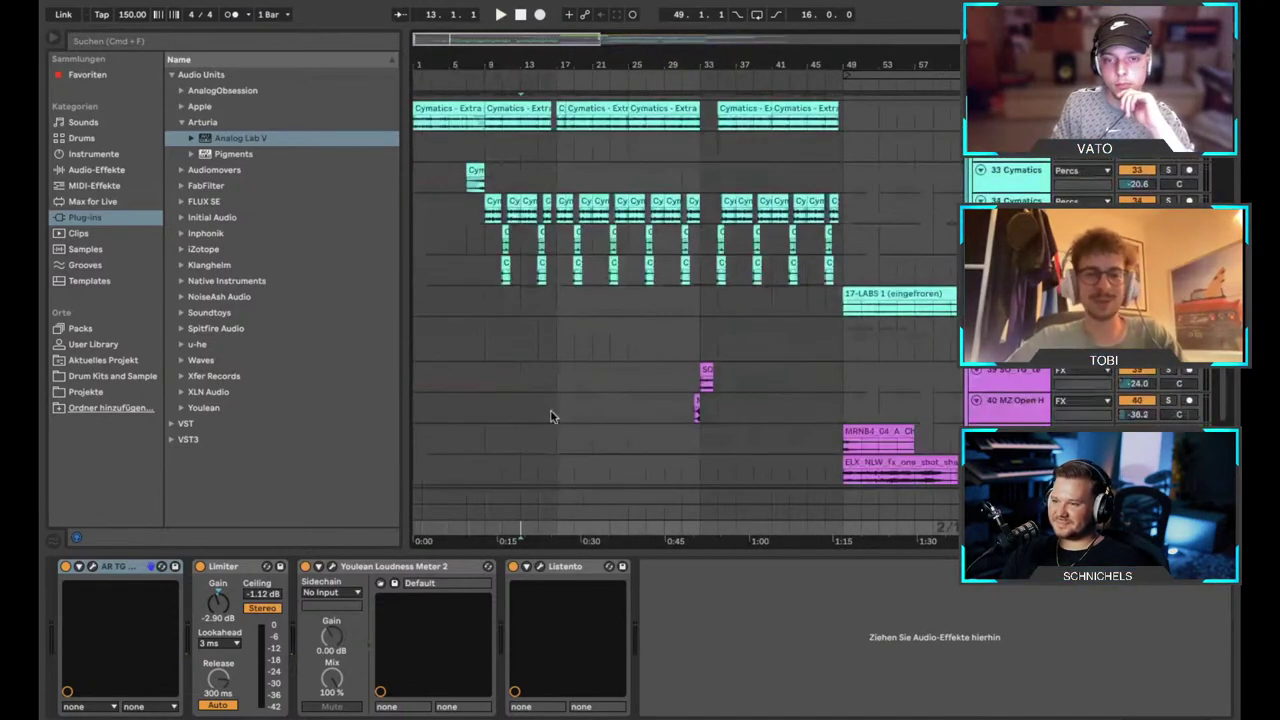
scroll(551, 411, down, 2)
click(532, 338)
click(533, 289)
scroll(533, 289, up, 1)
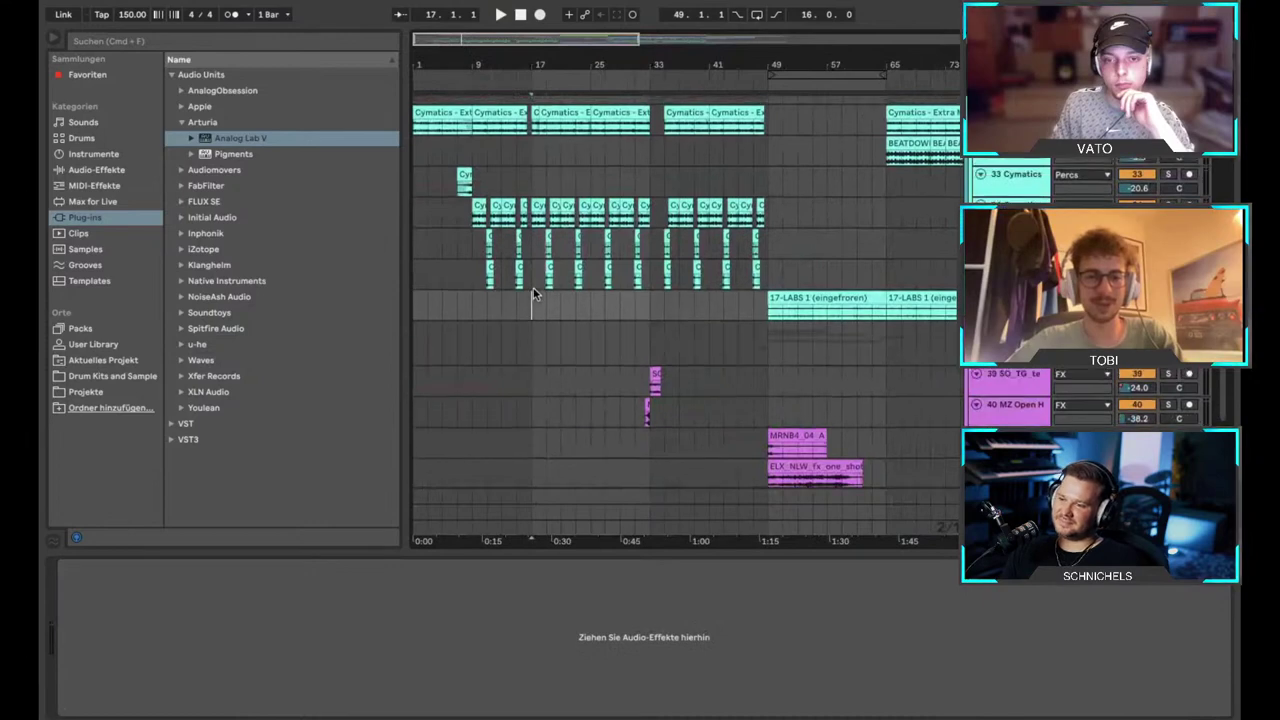
Show the RC-20, FF Pro-Q 3 and Beat Tools chain at bar 17, then the topmost orange bass track's Kontakt chain.
scroll(533, 290, up, 5)
click(534, 328)
click(535, 364)
scroll(535, 364, down, 5)
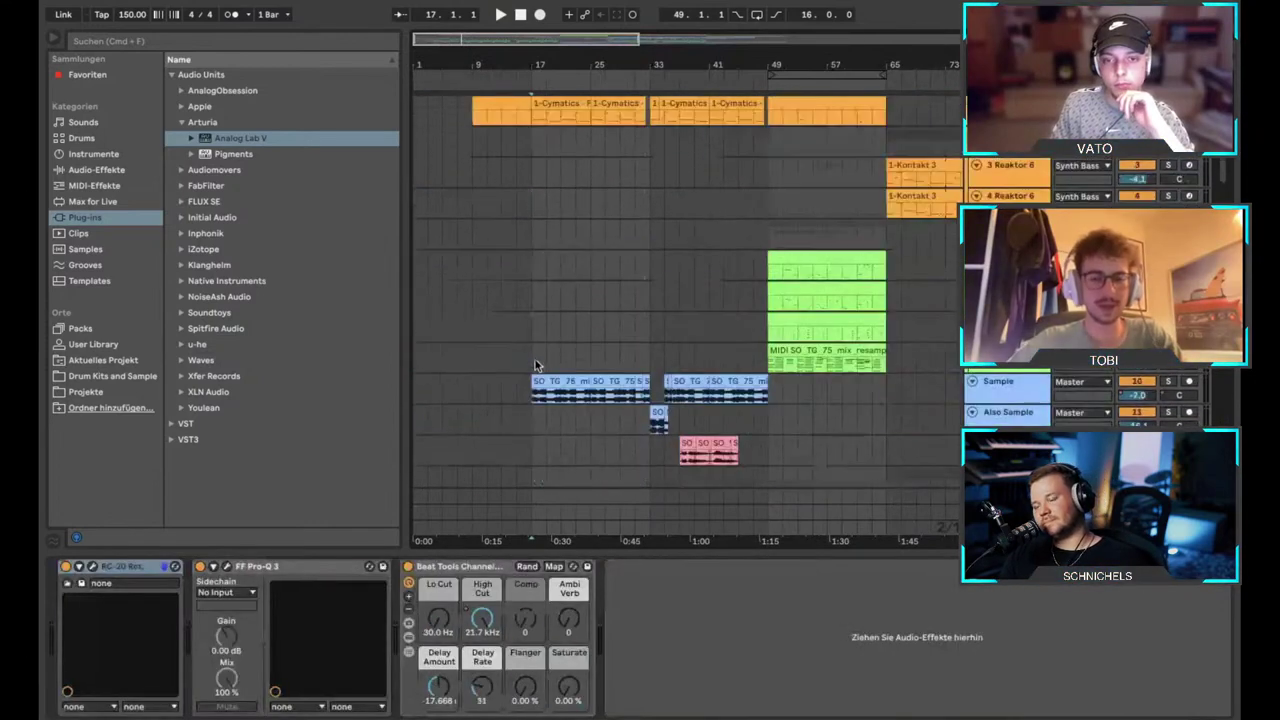
click(532, 121)
scroll(543, 245, down, 15)
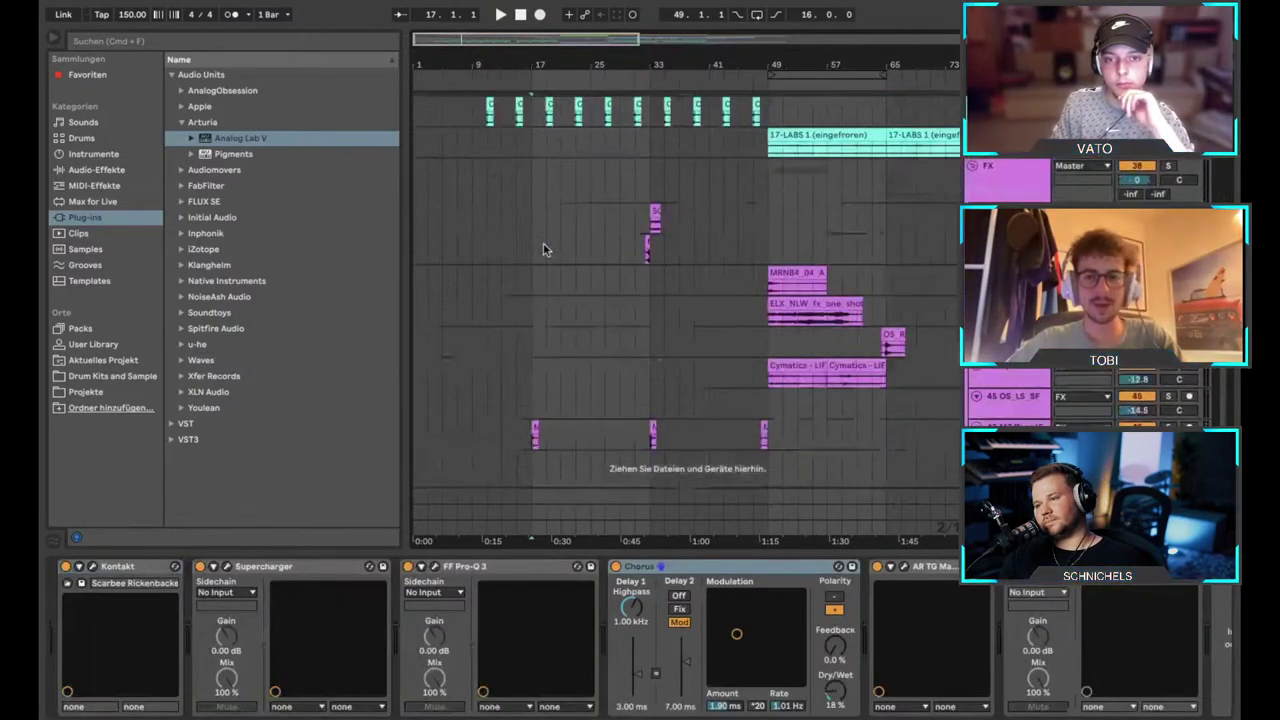
Look over the whole arrangement from the bass to the FX tracks, then set the start position at bar 9 on the topmost bass track.
scroll(543, 245, down, 3)
scroll(543, 249, up, 5)
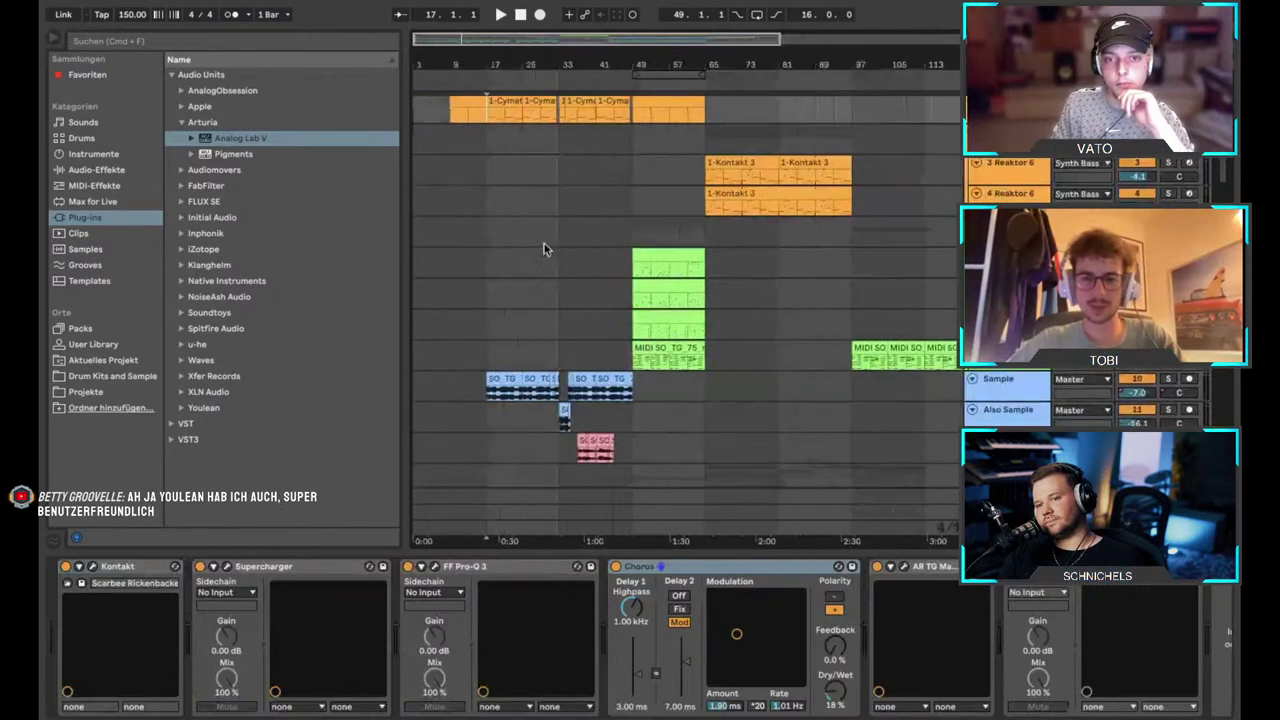
scroll(543, 252, down, 5)
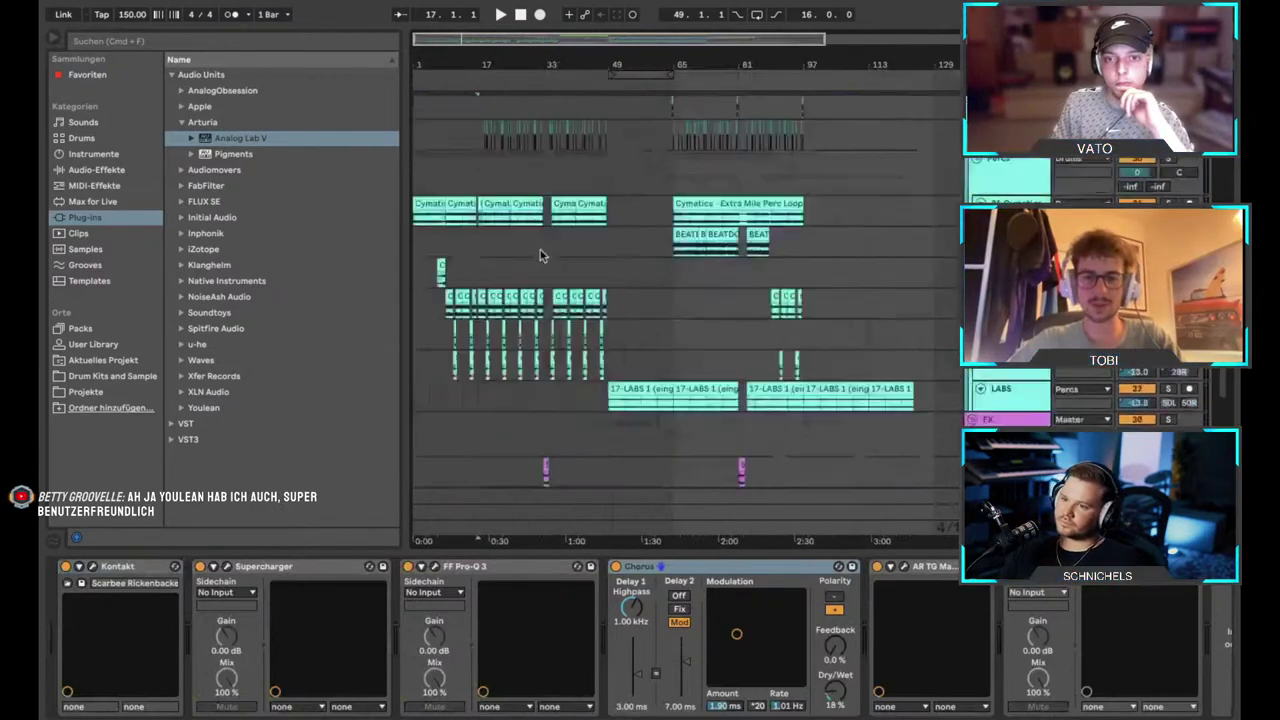
scroll(540, 255, up, 5)
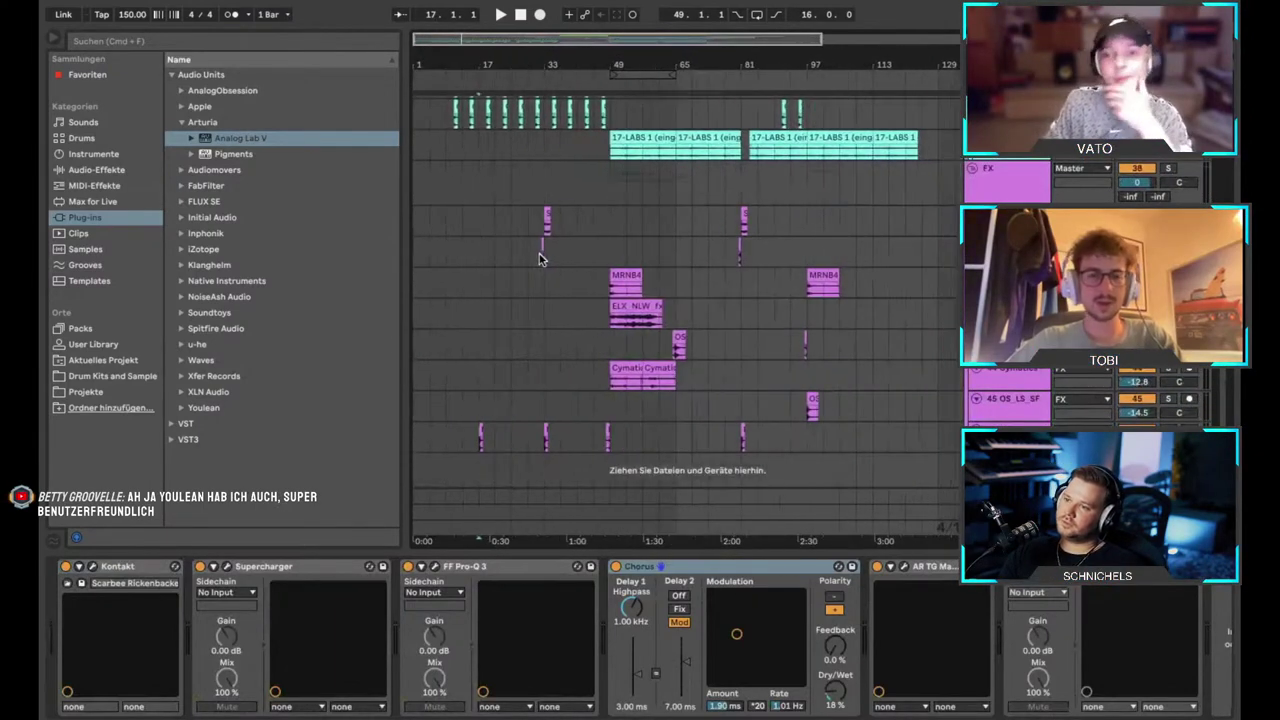
scroll(540, 260, up, 5)
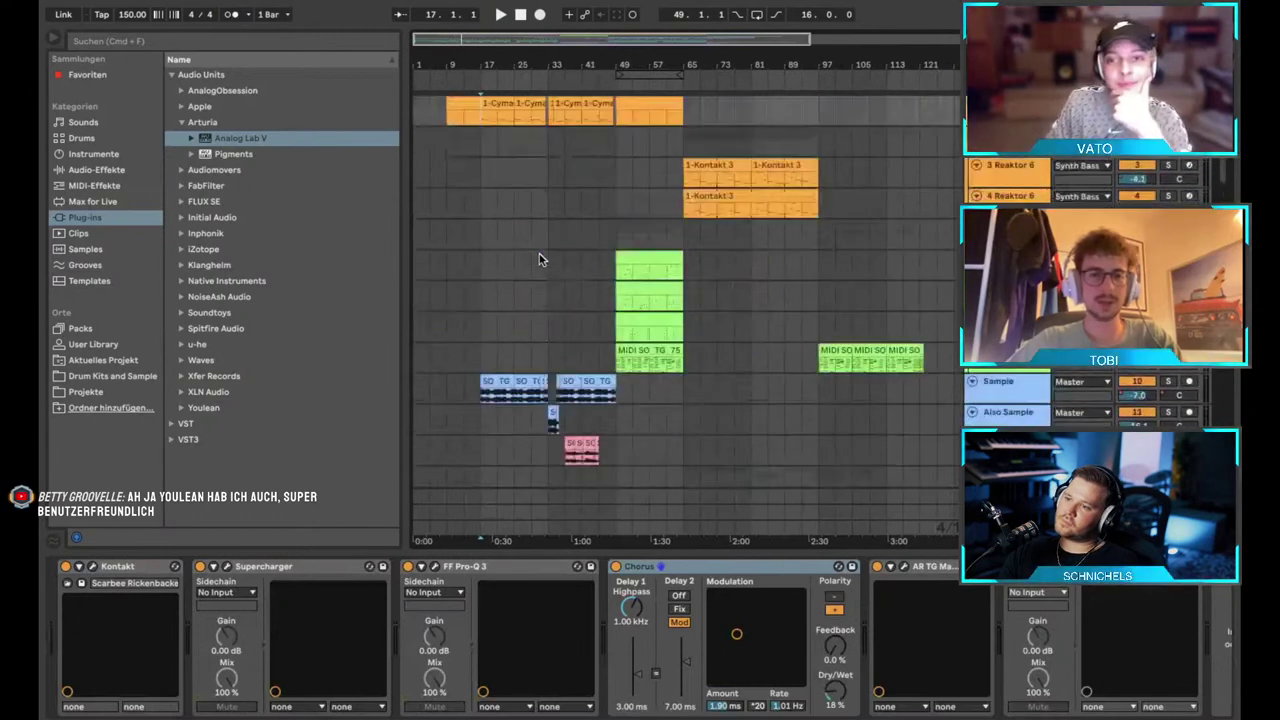
click(455, 120)
scroll(453, 120, up, 5)
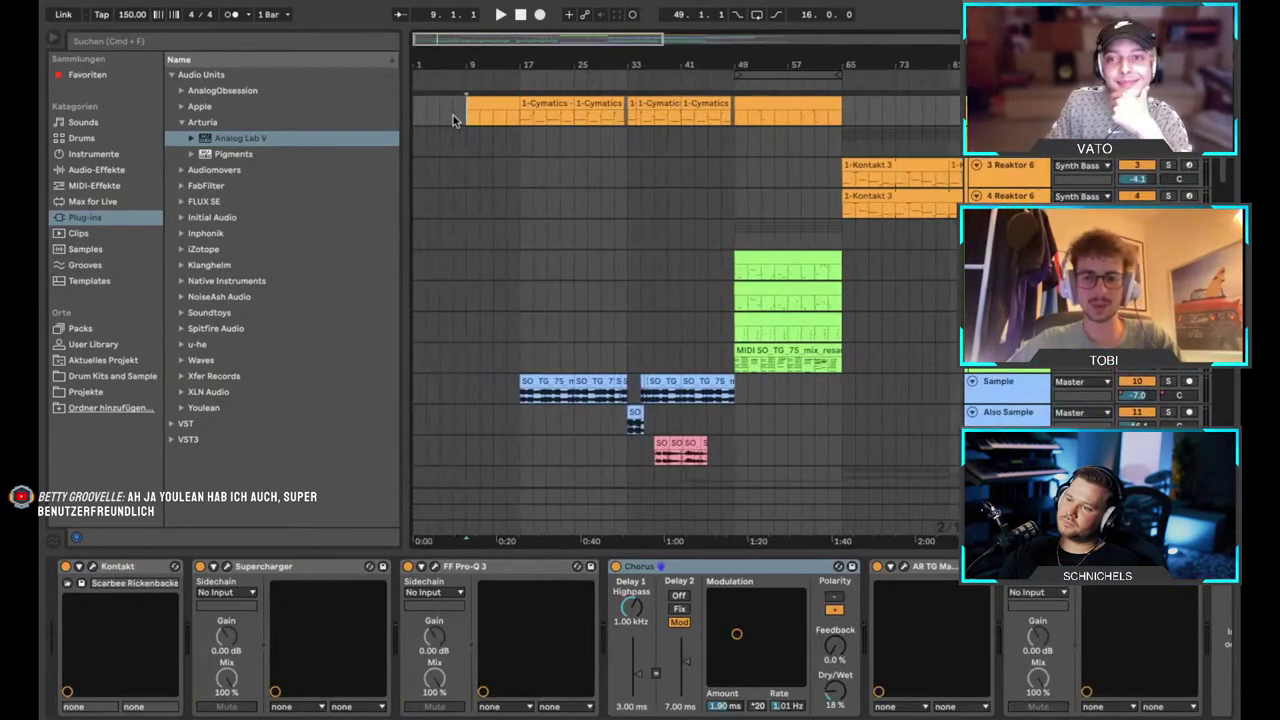
Select the purple MRNB4 track at bar 17, then the FX group at bar 49.
scroll(453, 120, down, 8)
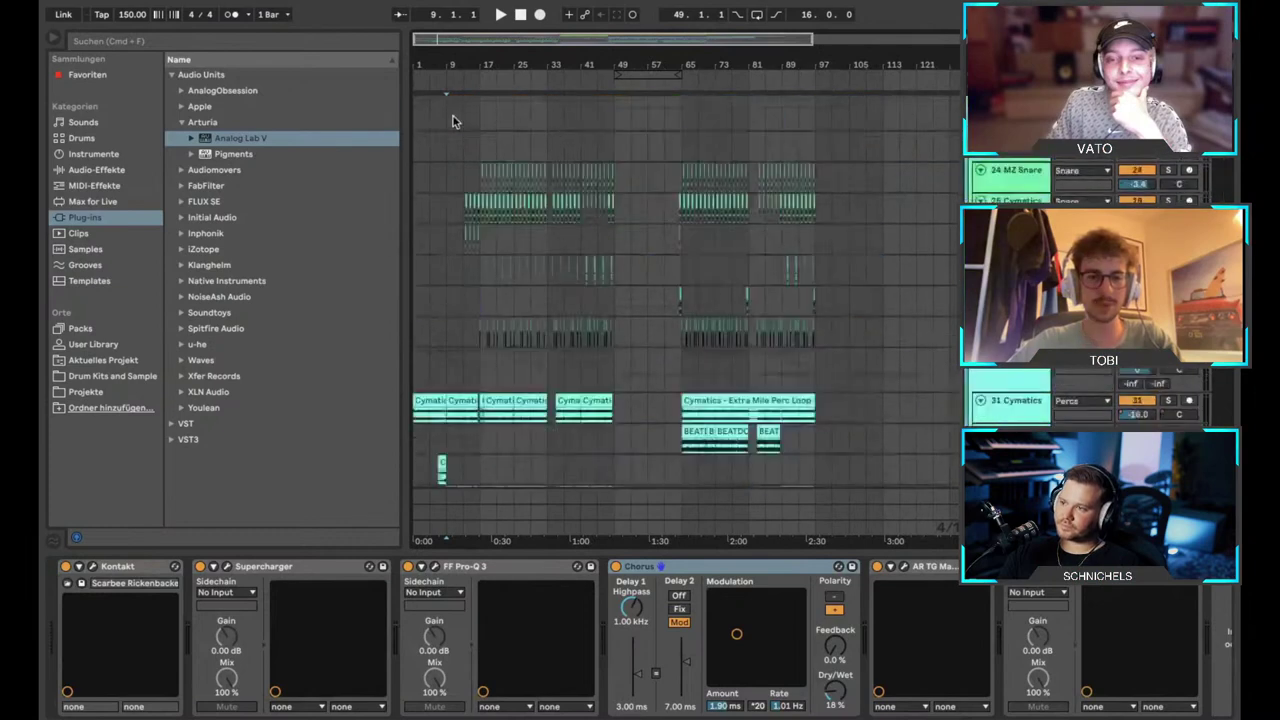
click(480, 280)
scroll(478, 280, up, 5)
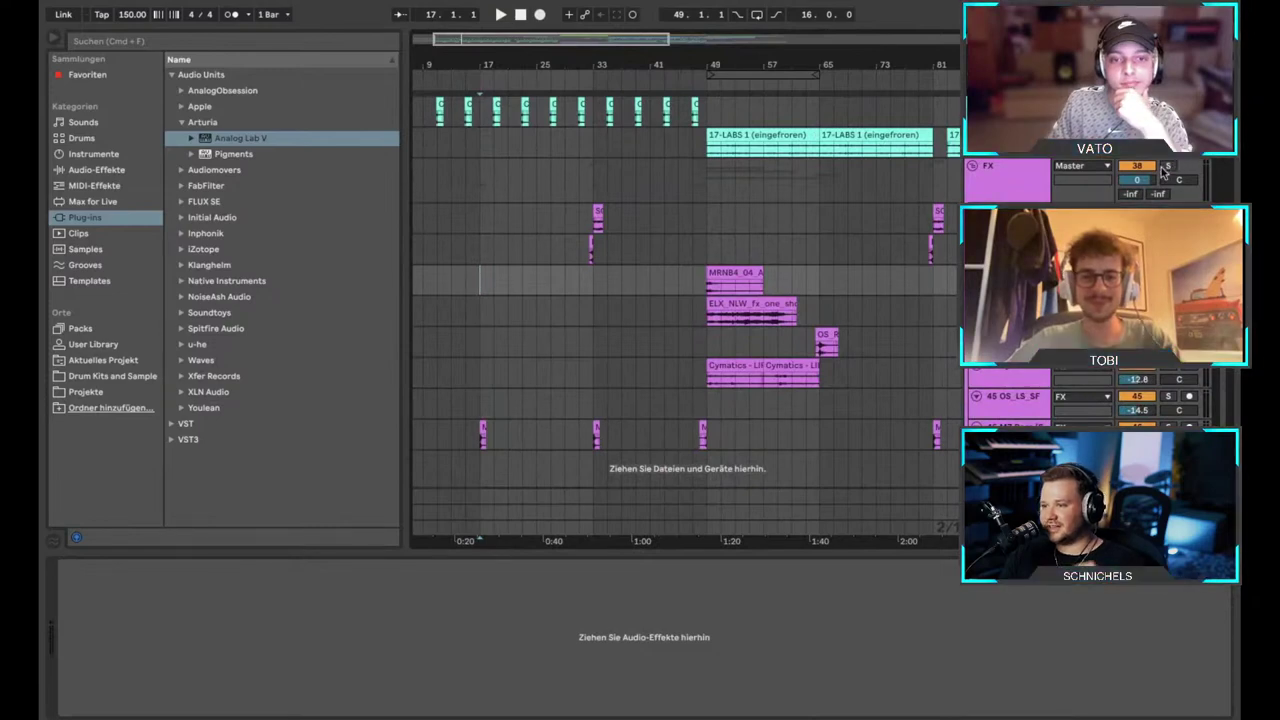
click(720, 185)
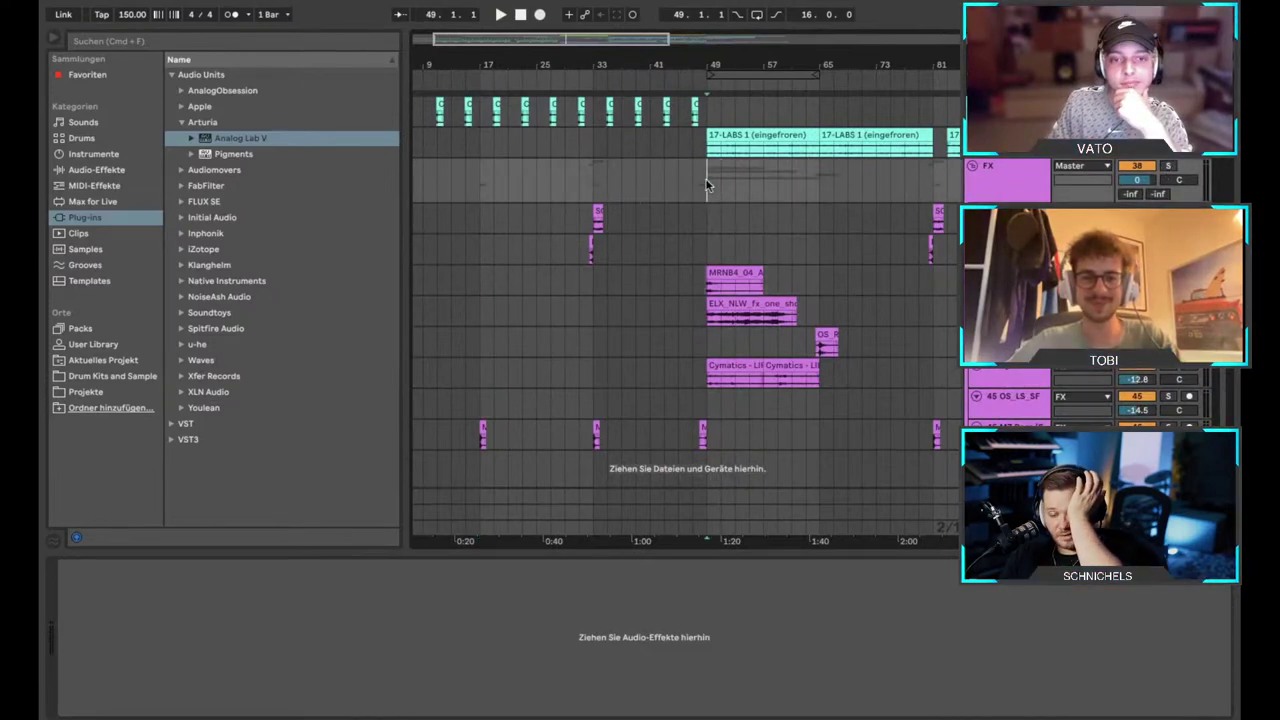
Examine the melodic, drum and percussion tracks across the arrangement and return to the FX group.
scroll(706, 185, up, 10)
scroll(706, 186, down, 3)
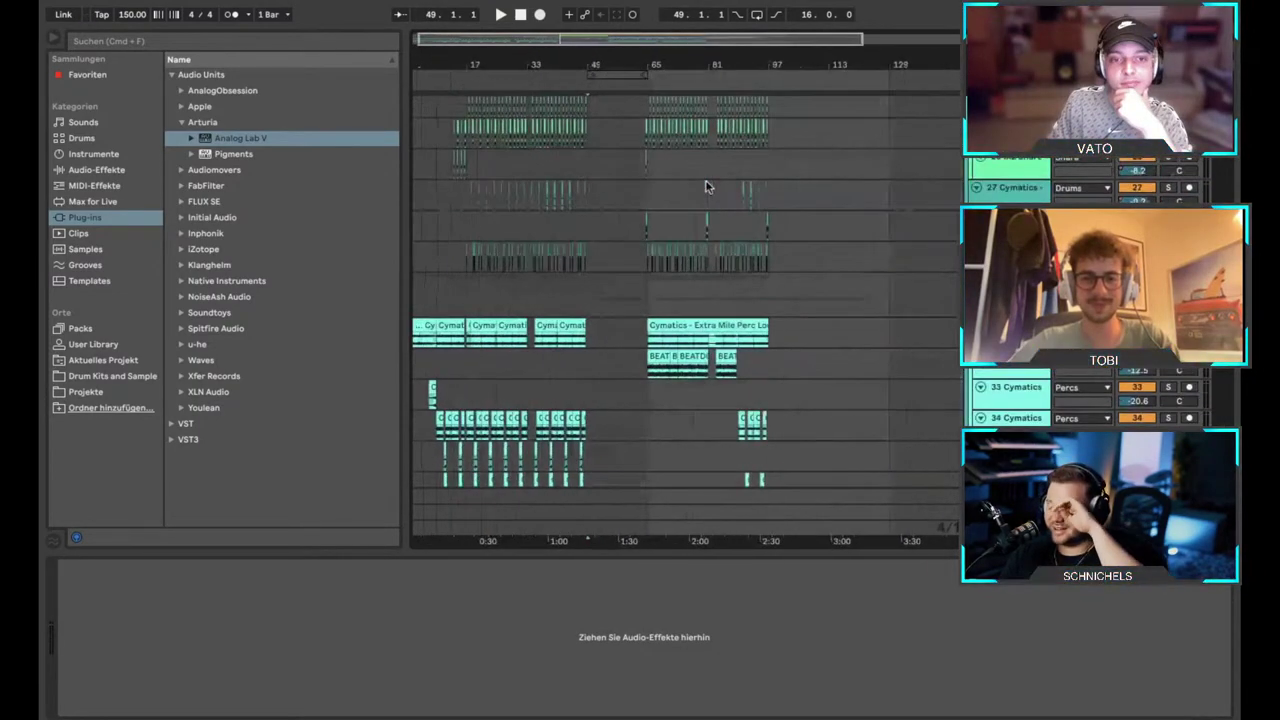
scroll(706, 186, up, 3)
scroll(706, 186, left, 3)
scroll(706, 186, up, 8)
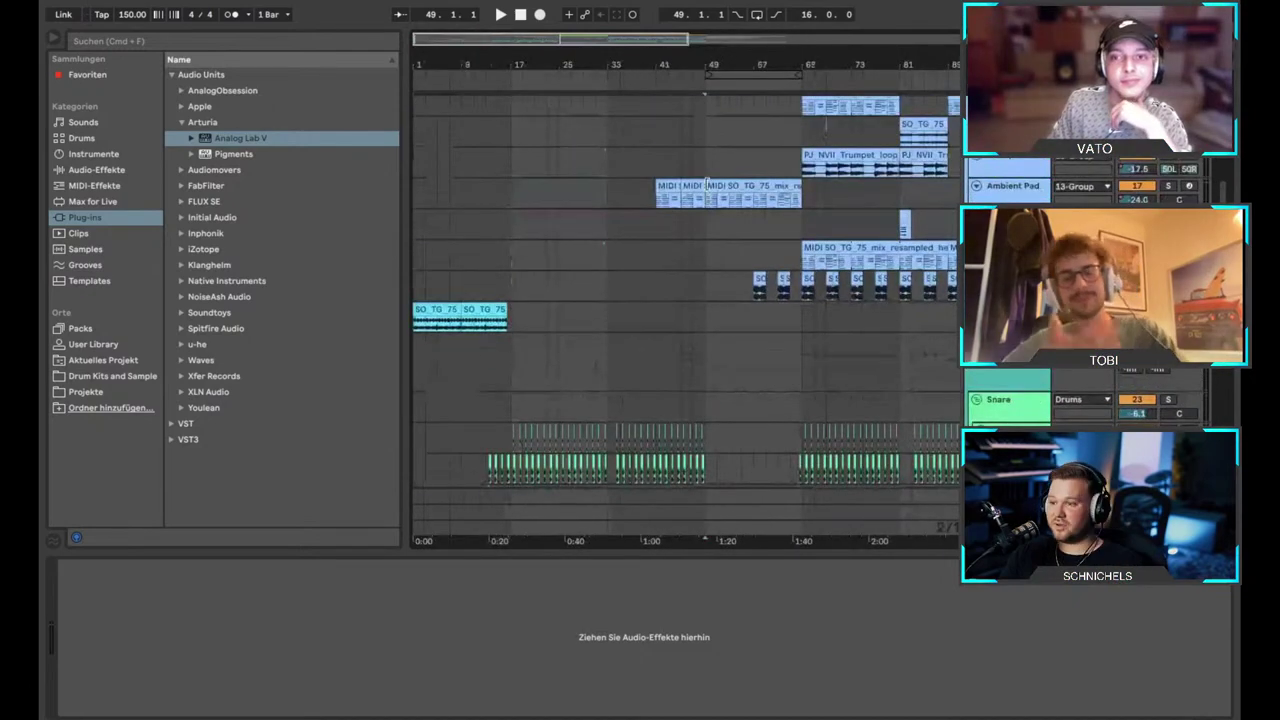
key(minus)
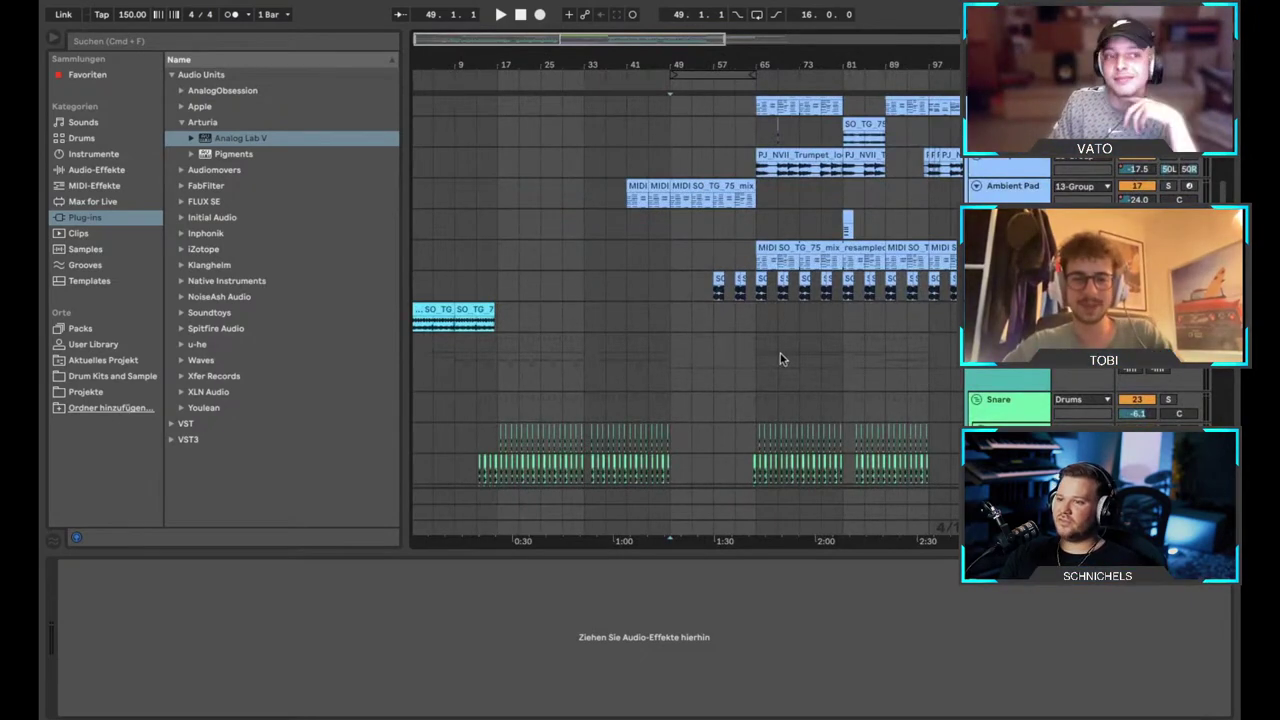
key(minus)
scroll(780, 353, down, 10)
scroll(780, 358, down, 1)
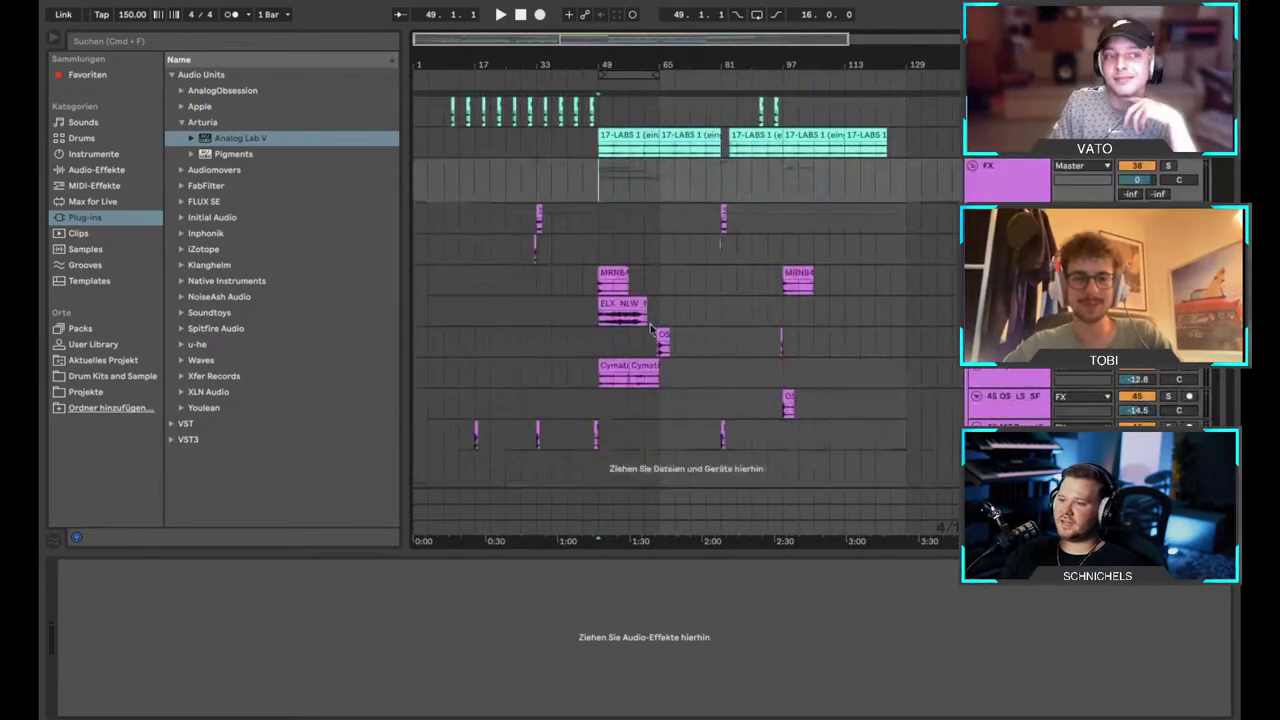
Select the LABS track at bar 49 and look back through the tracks above it up to the bass tracks.
click(597, 150)
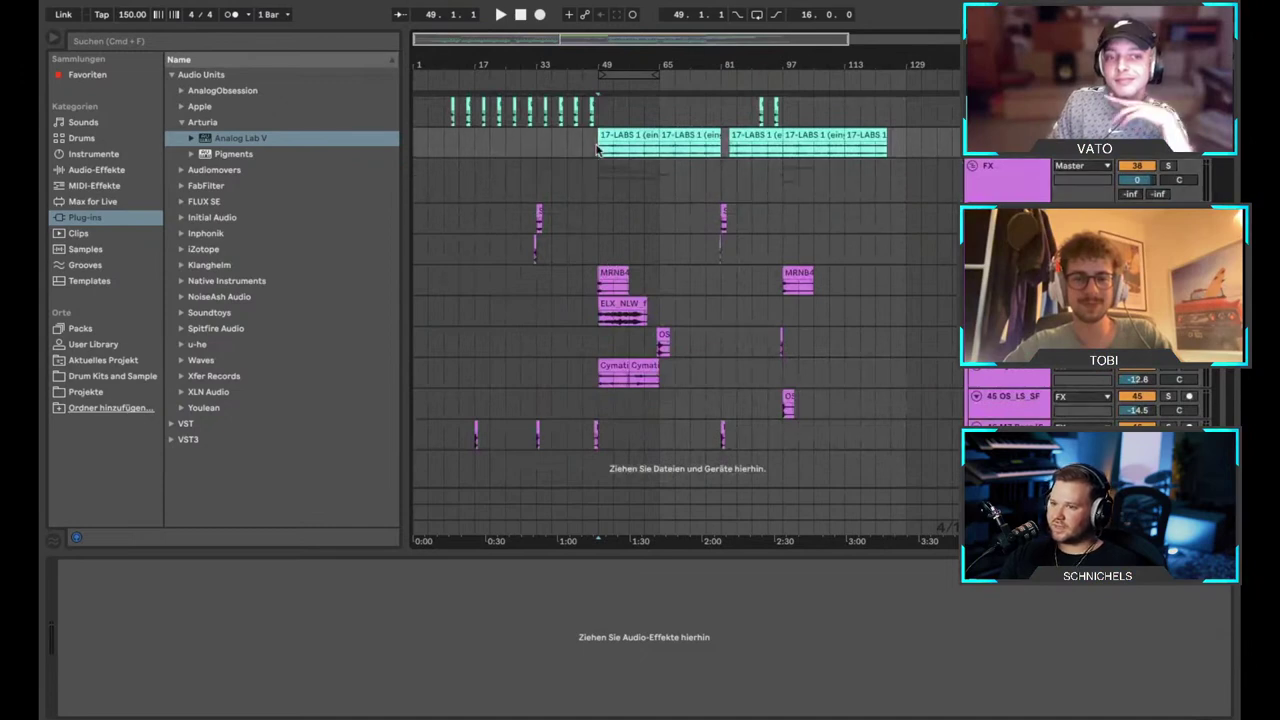
scroll(608, 191, up, 8)
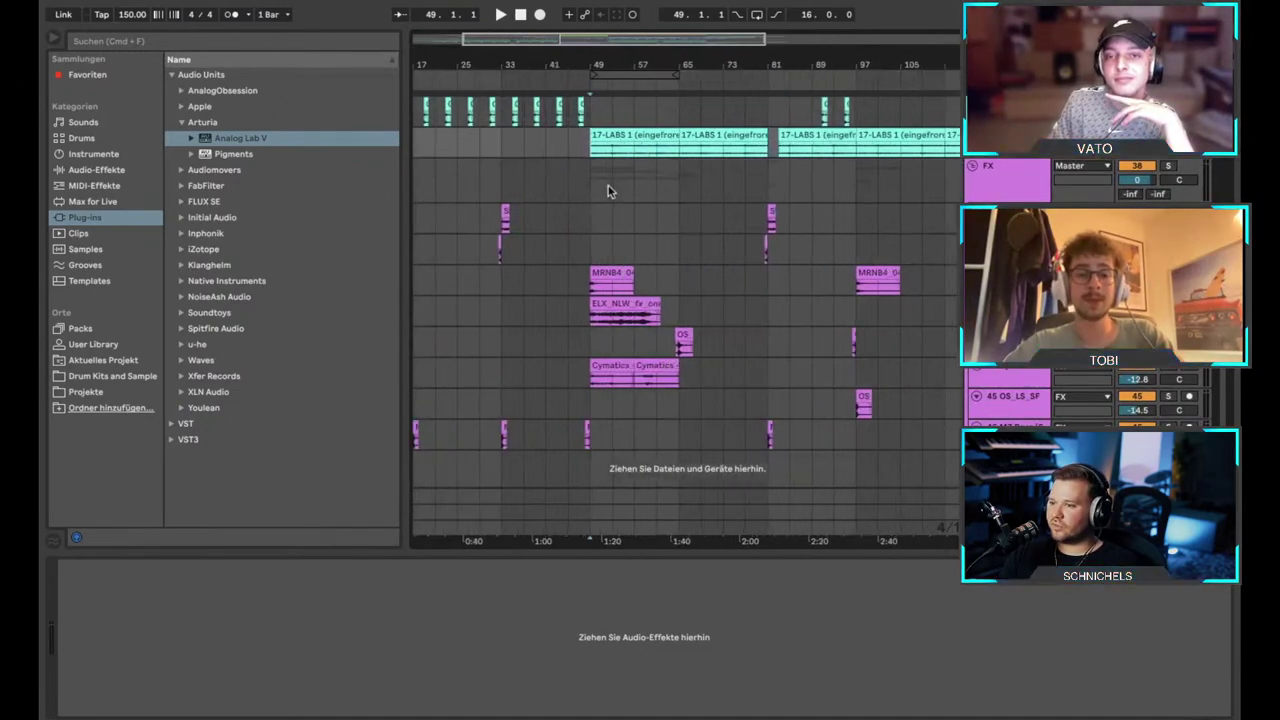
scroll(608, 191, up, 10)
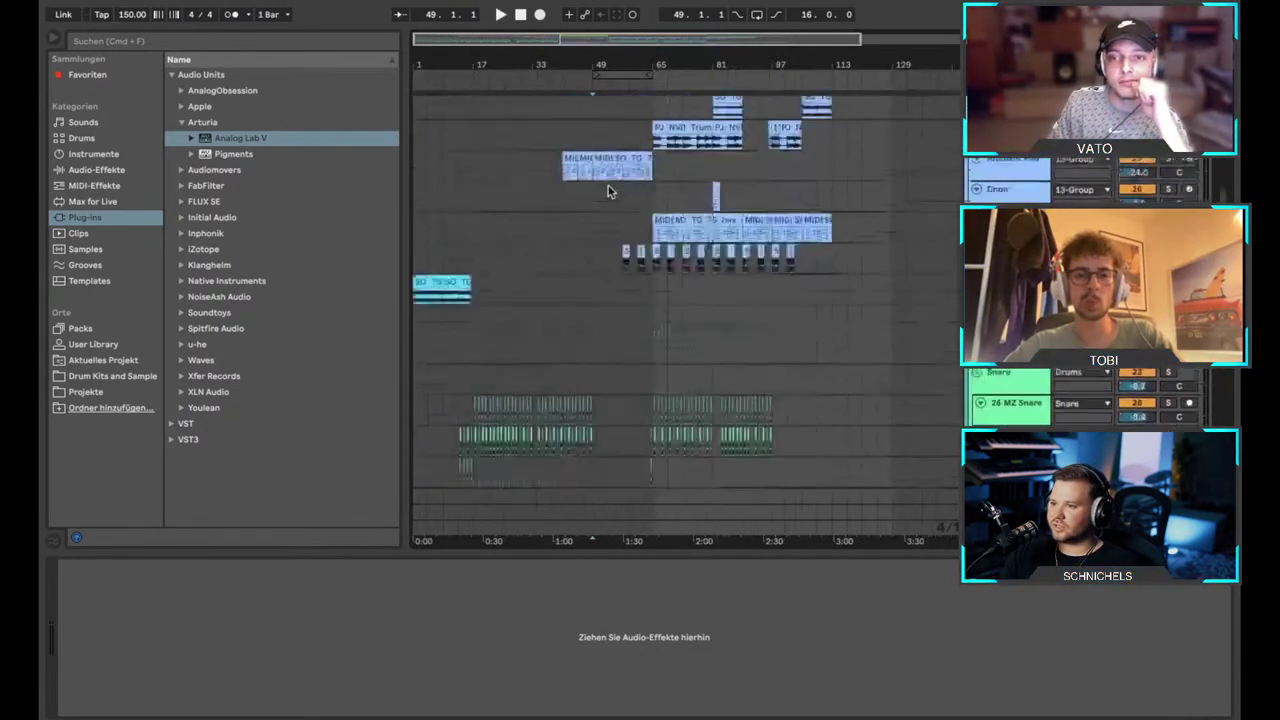
scroll(608, 191, down, 15)
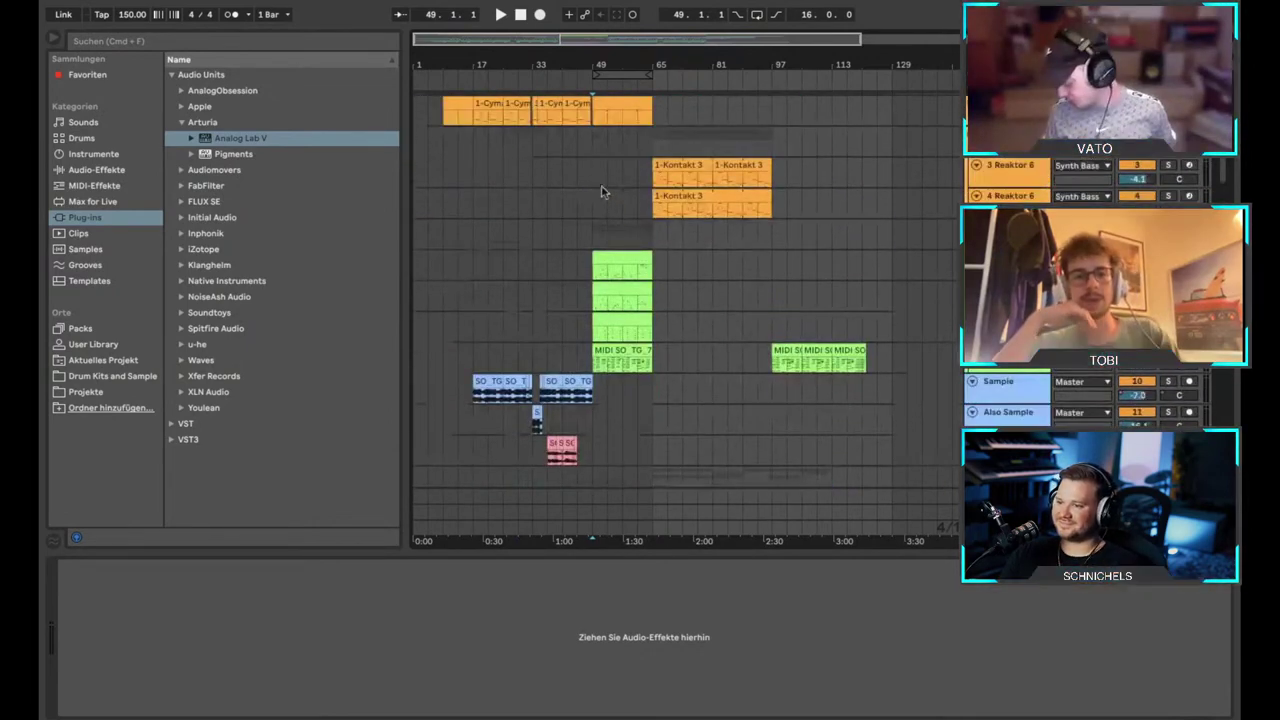
Show the 3 Reaktor 6 track's device chain at bar 49, then revisit the two Reaktor 6 bass tracks at bar 65.
click(589, 174)
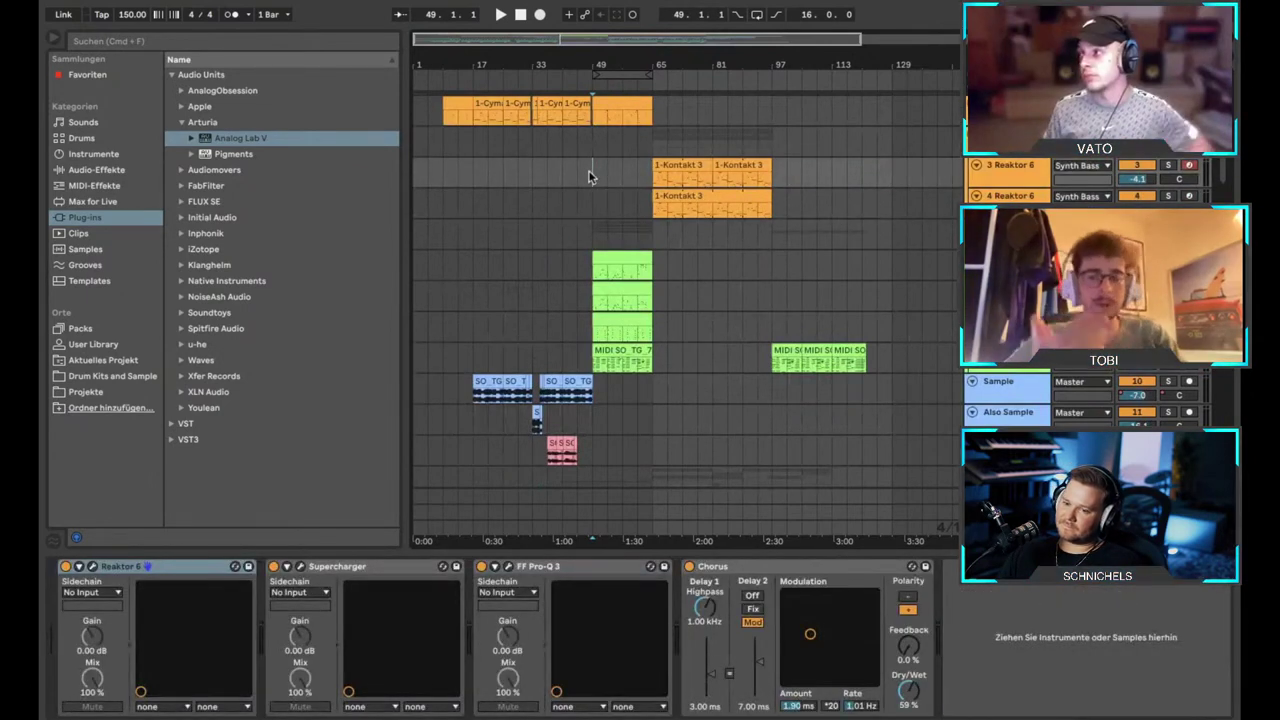
click(655, 192)
click(653, 183)
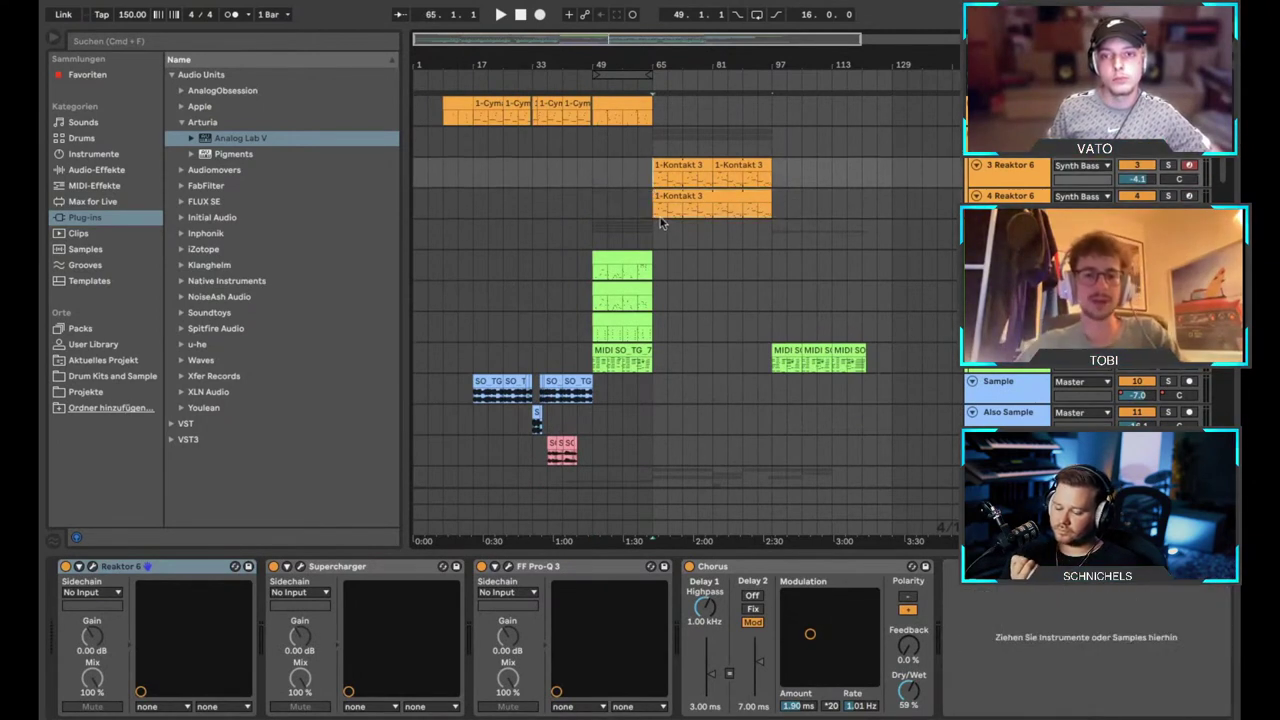
click(664, 230)
click(654, 212)
click(651, 180)
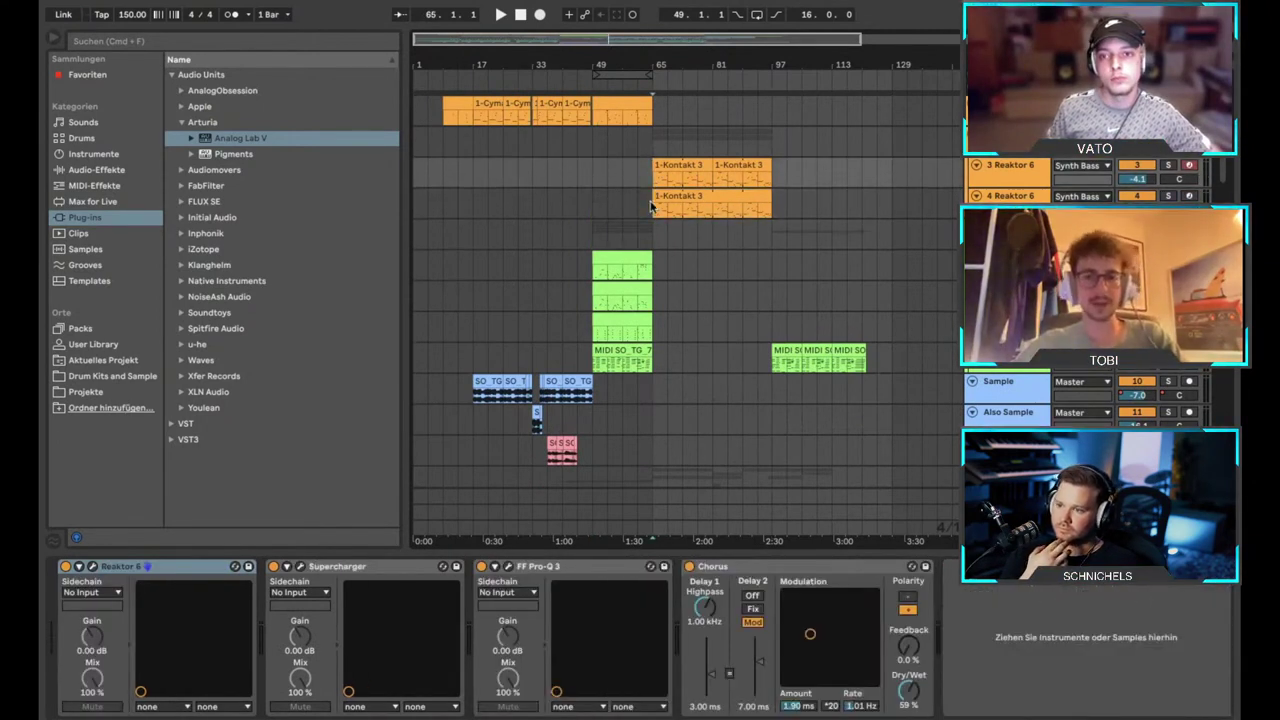
click(655, 192)
click(651, 184)
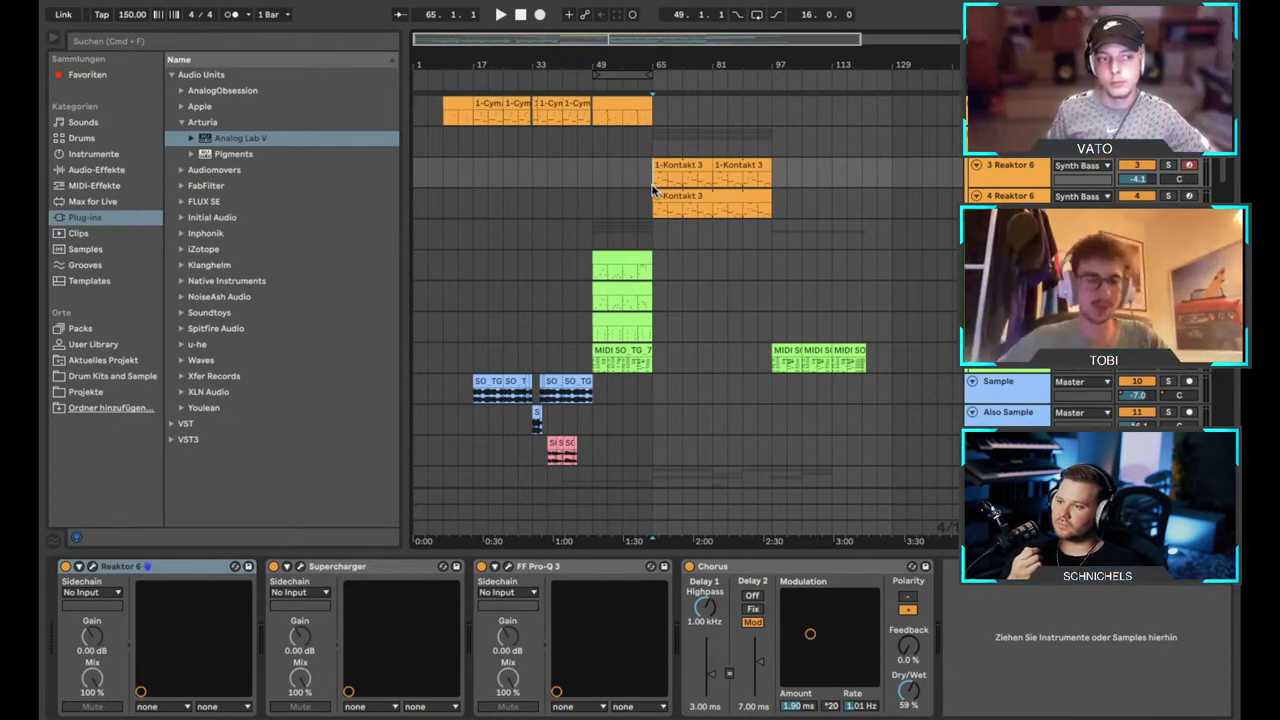
Show the LABS track's device chain at bar 49 and look over its surrounding clips.
click(656, 366)
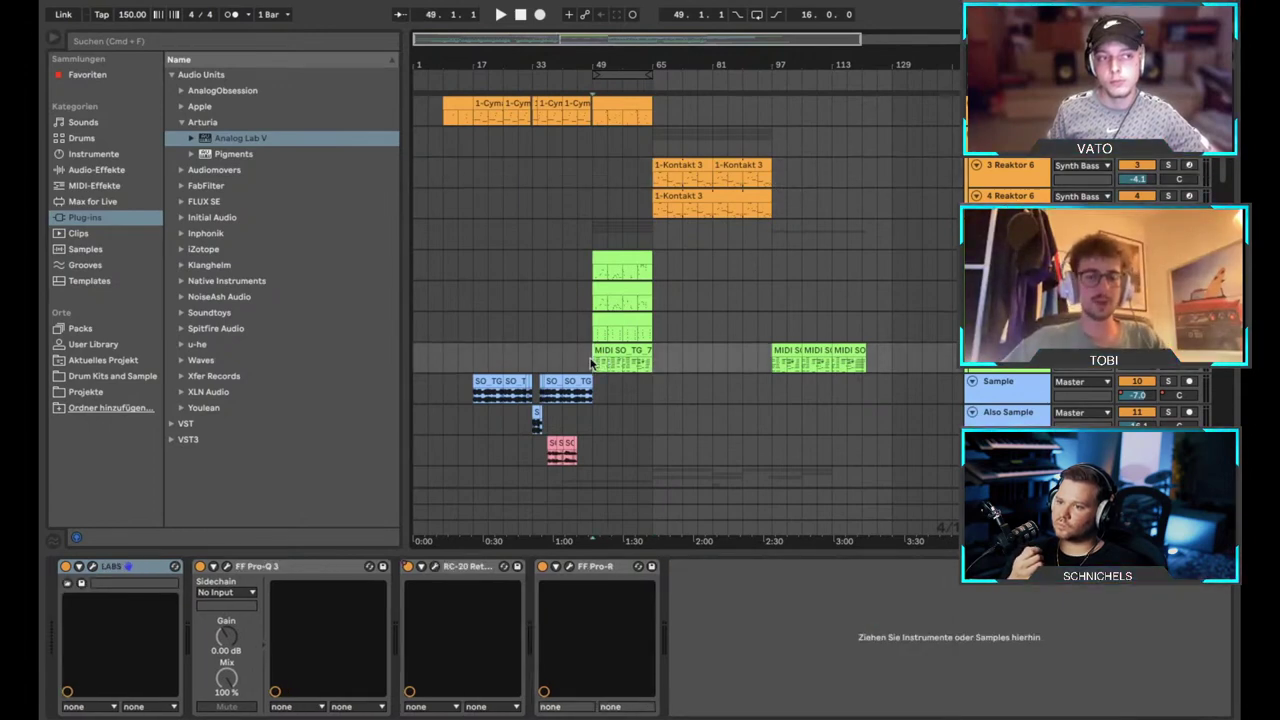
scroll(590, 365, up, 5)
scroll(590, 365, up, 5)
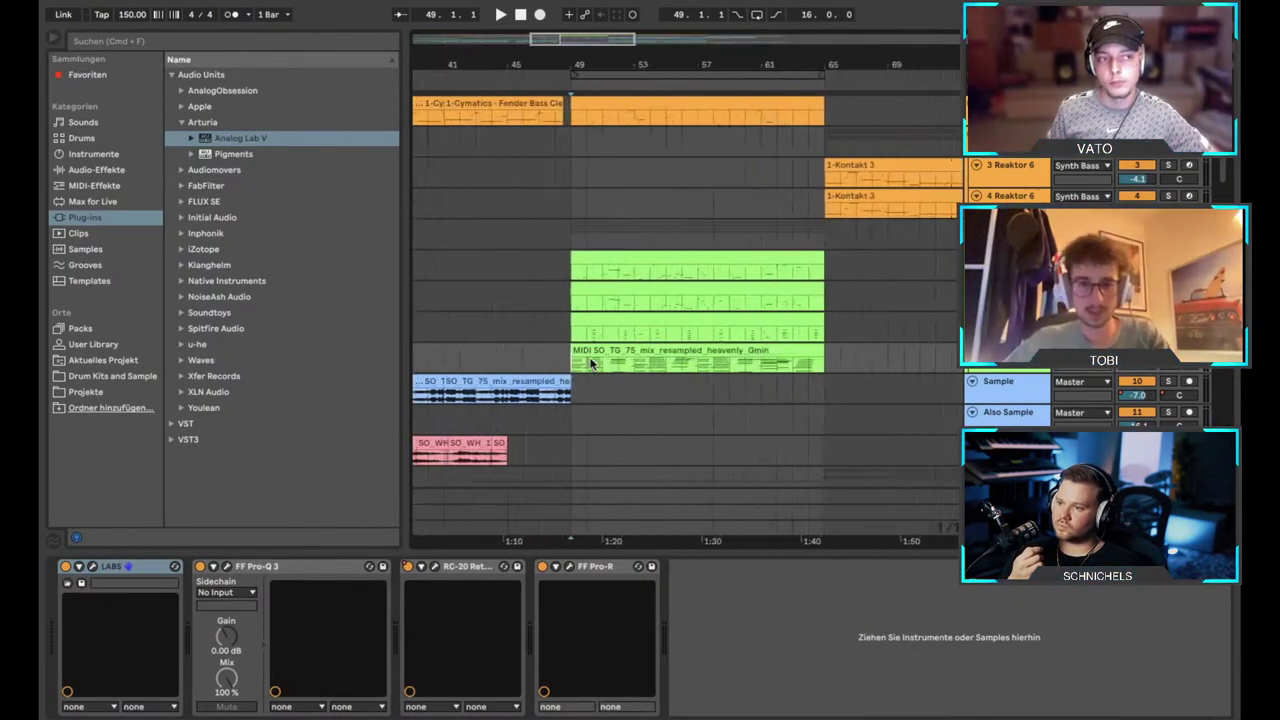
scroll(591, 365, down, 5)
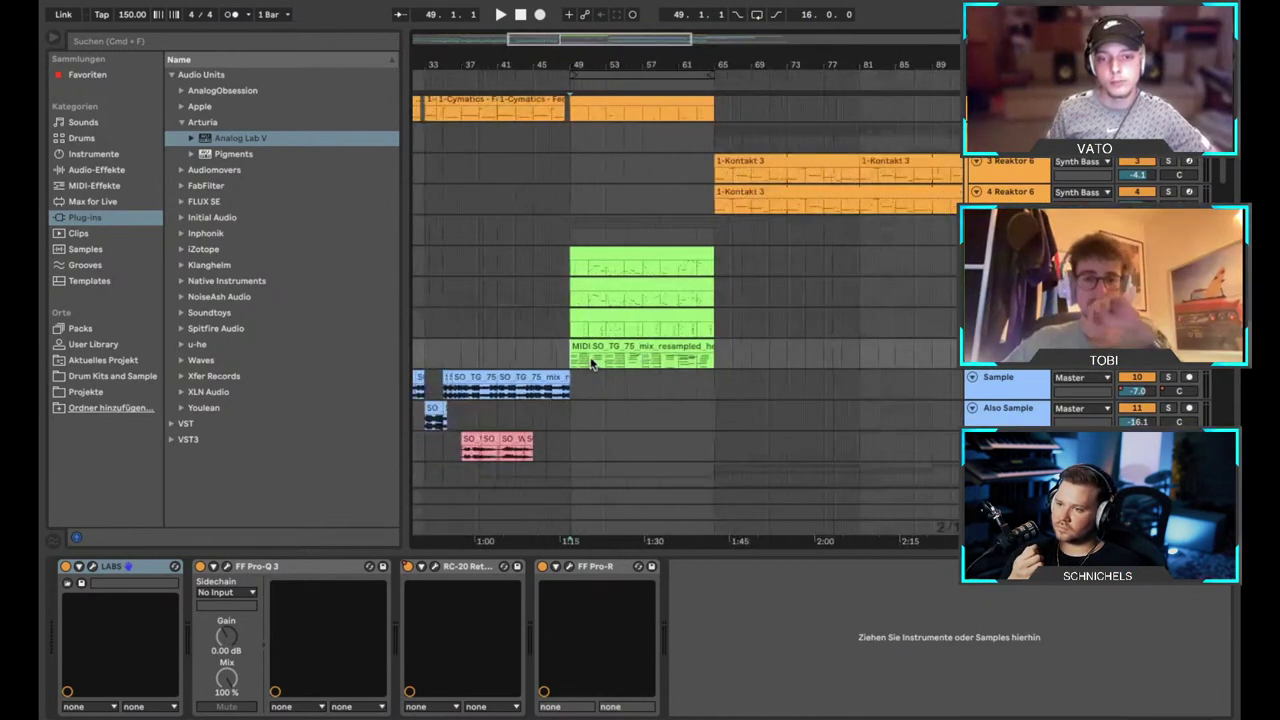
scroll(590, 365, down, 5)
scroll(590, 365, down, 3)
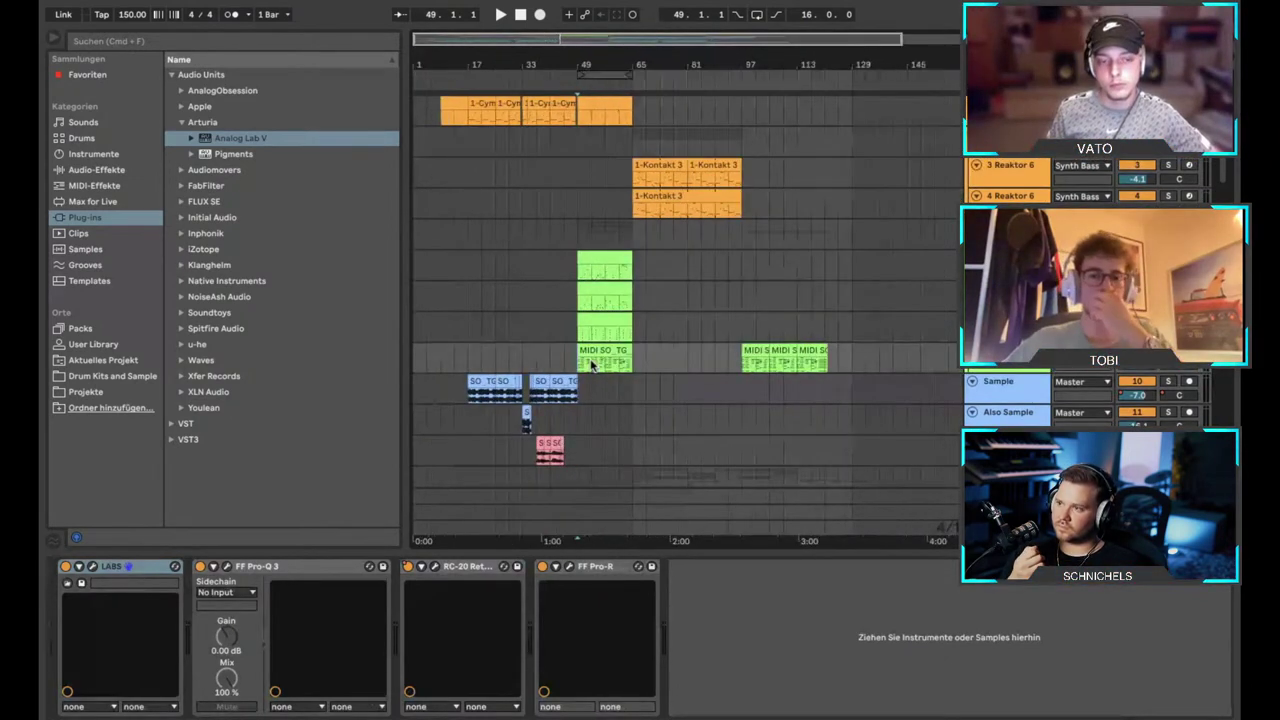
Show the device chain of the Kontakt track directly above LABS at bar 9, then place the cursor at bar 17.
click(447, 327)
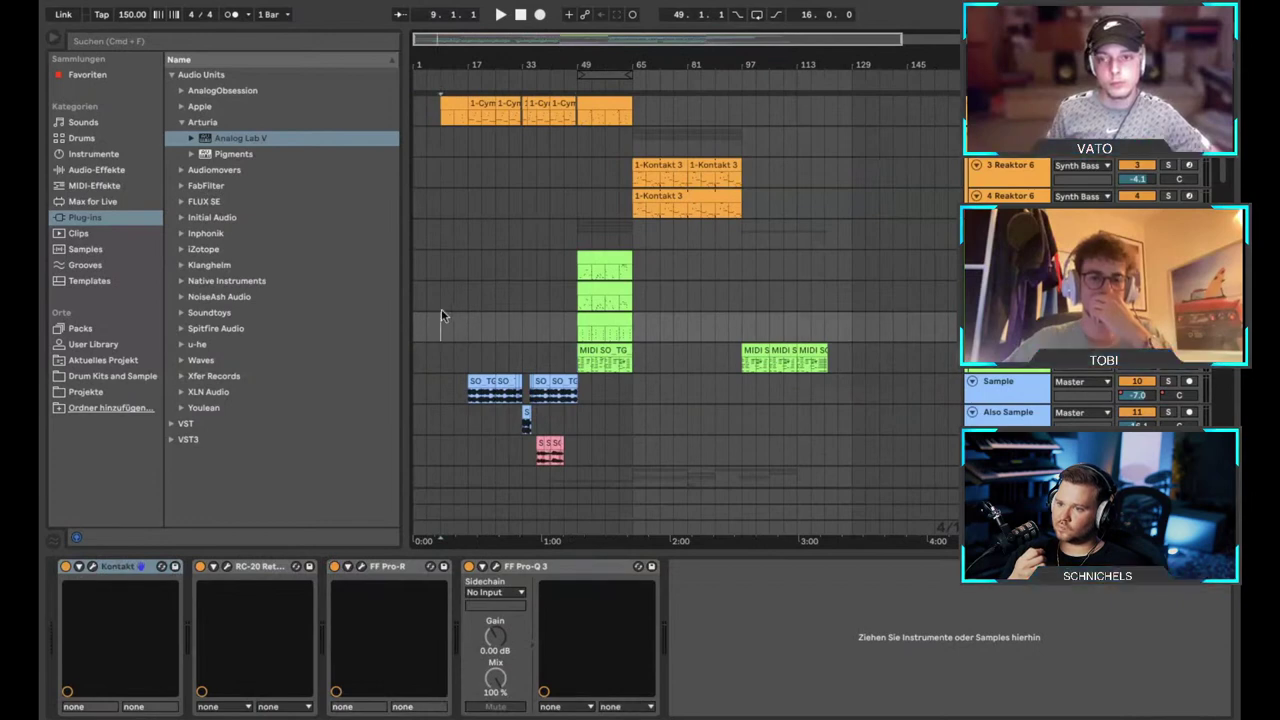
scroll(440, 312, up, 3)
click(498, 329)
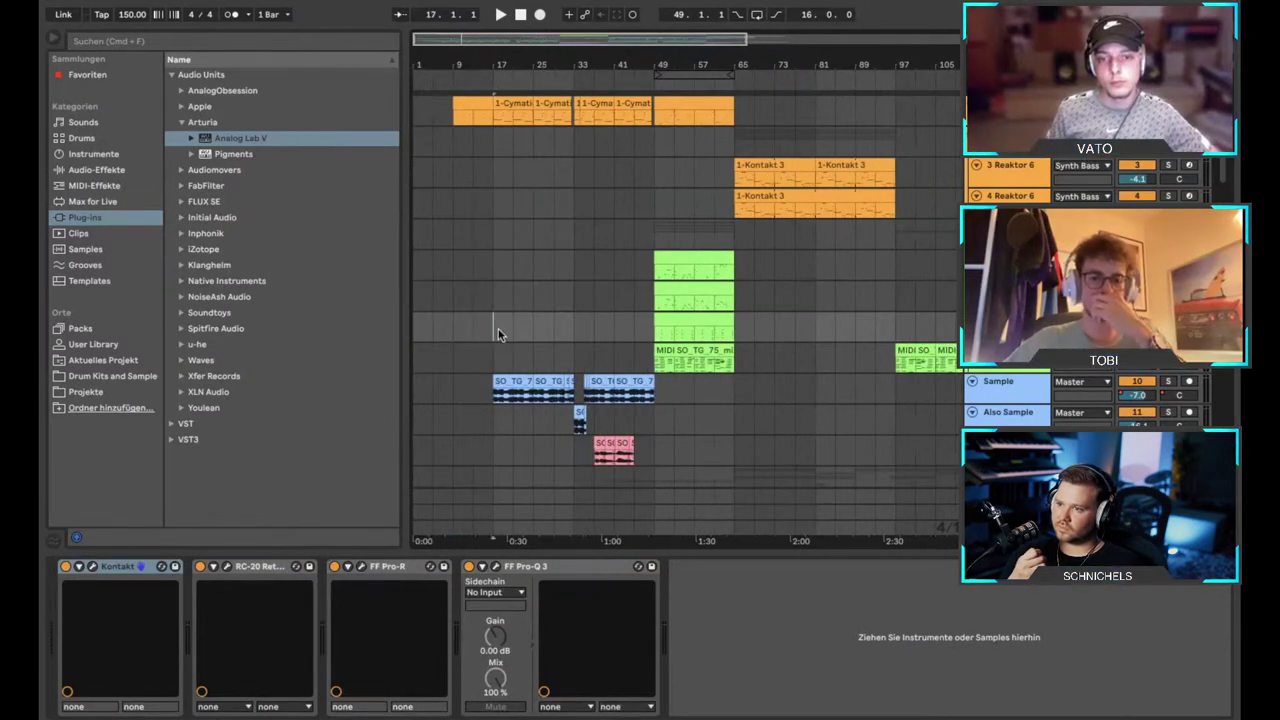
Show the effects of the group track above the snare tracks at bar 17 and examine its section closely.
scroll(498, 329, down, 3)
scroll(498, 329, down, 10)
scroll(498, 332, up, 10)
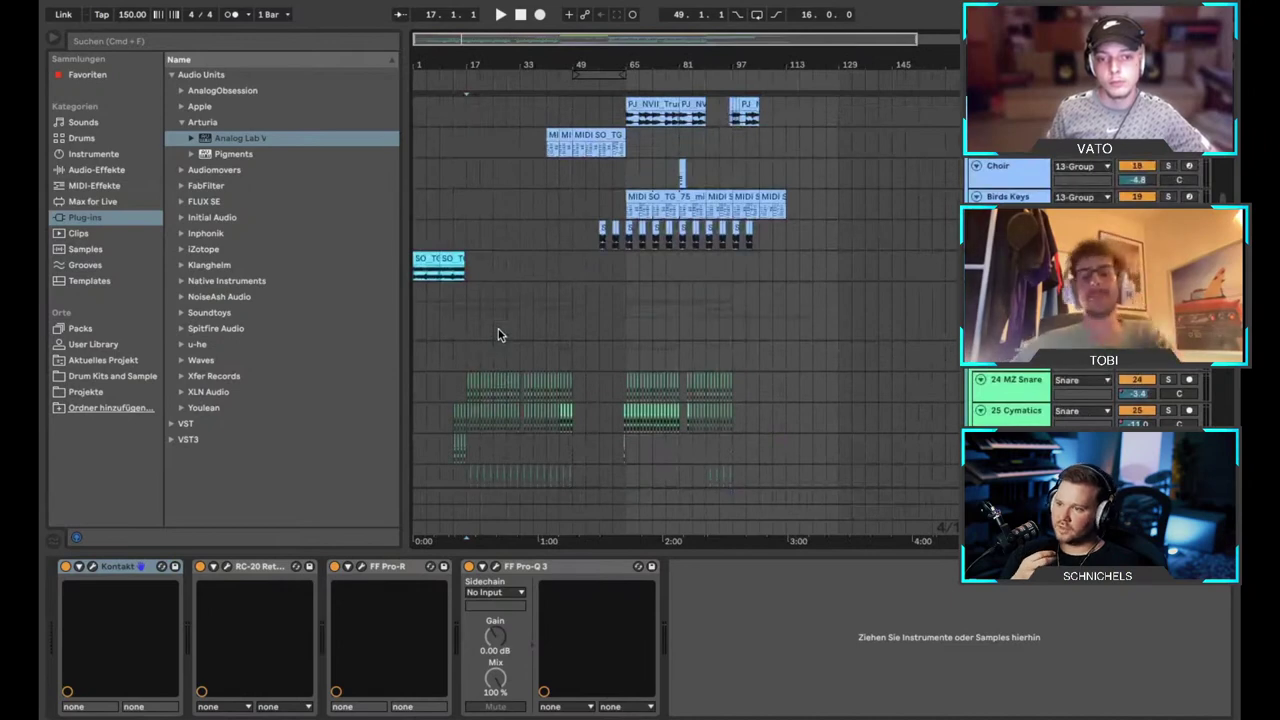
click(467, 331)
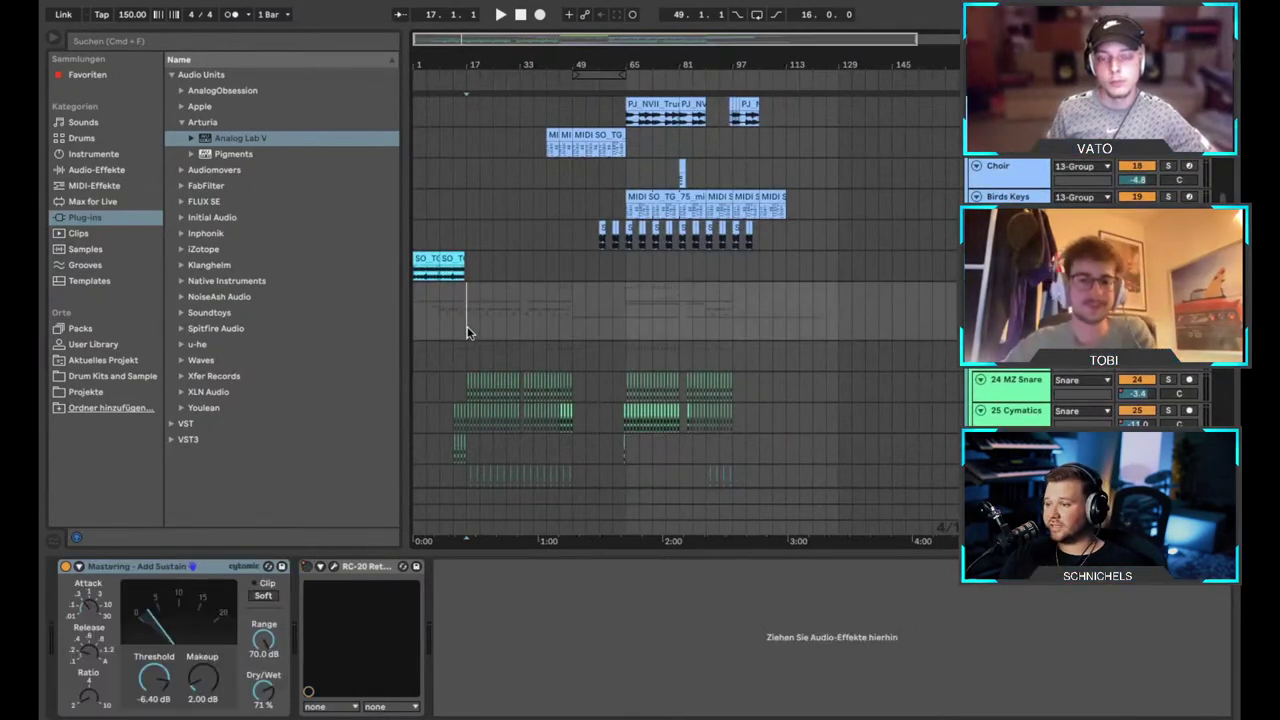
scroll(467, 327, up, 3)
scroll(467, 327, up, 4)
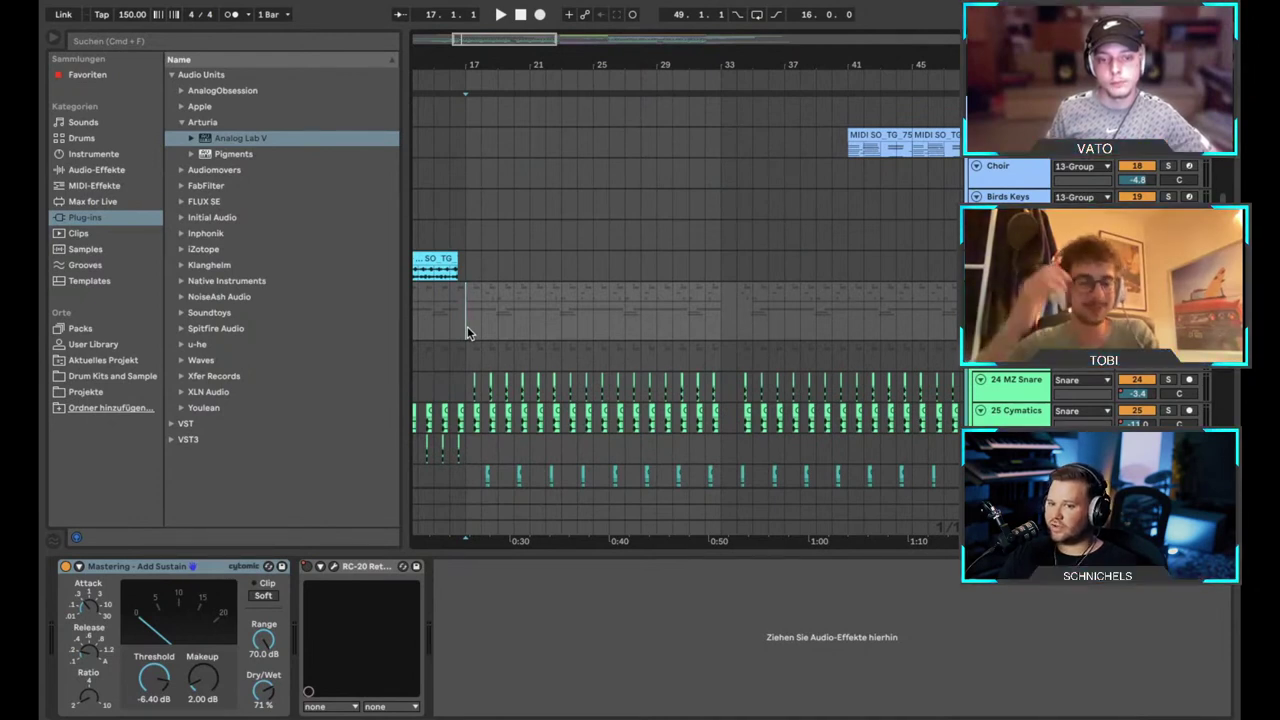
Show the Also Sample track's device chain at bar 33 and check the LFO Tone rack's context options.
scroll(467, 327, up, 8)
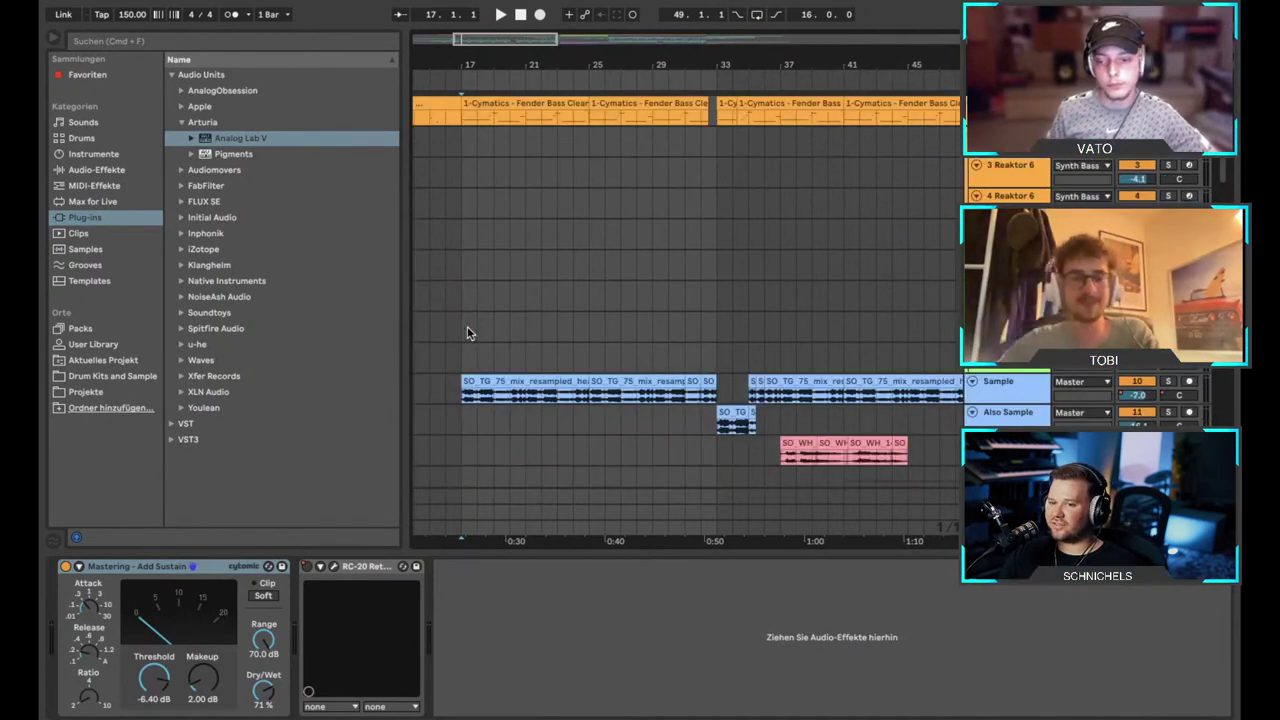
scroll(656, 378, down, 1)
click(700, 424)
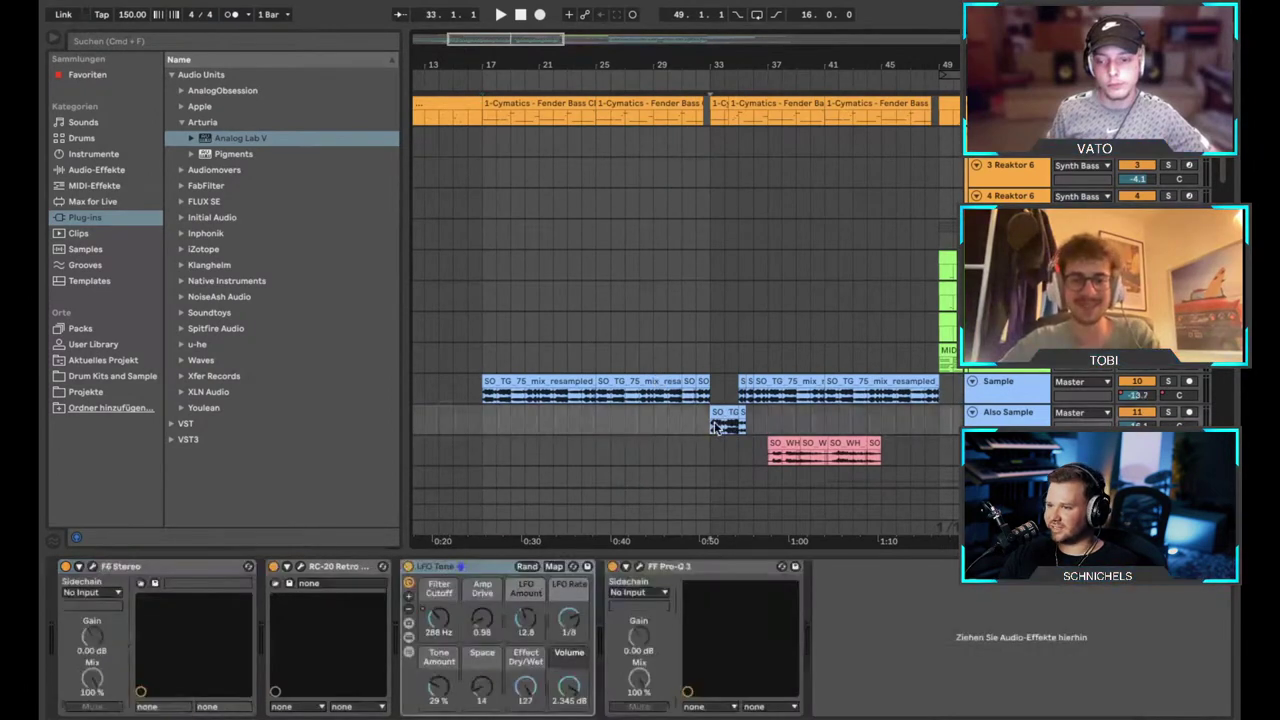
scroll(714, 428, down, 2)
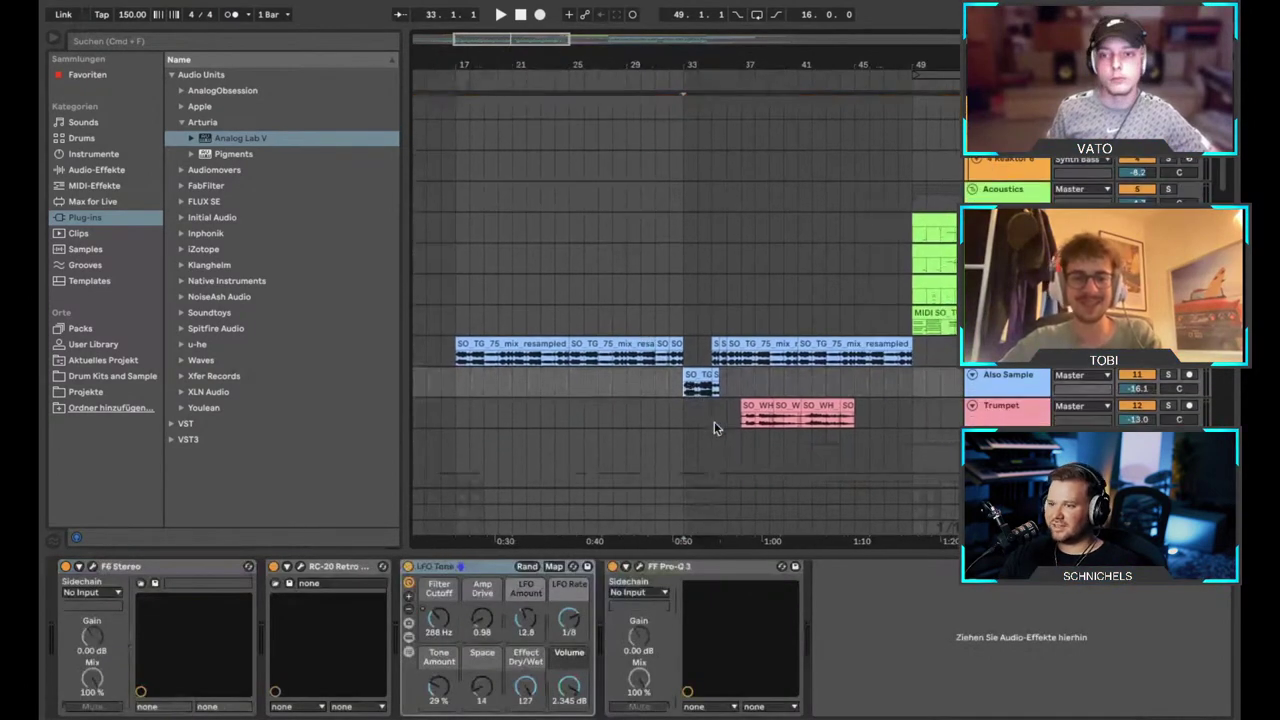
right_click(488, 569)
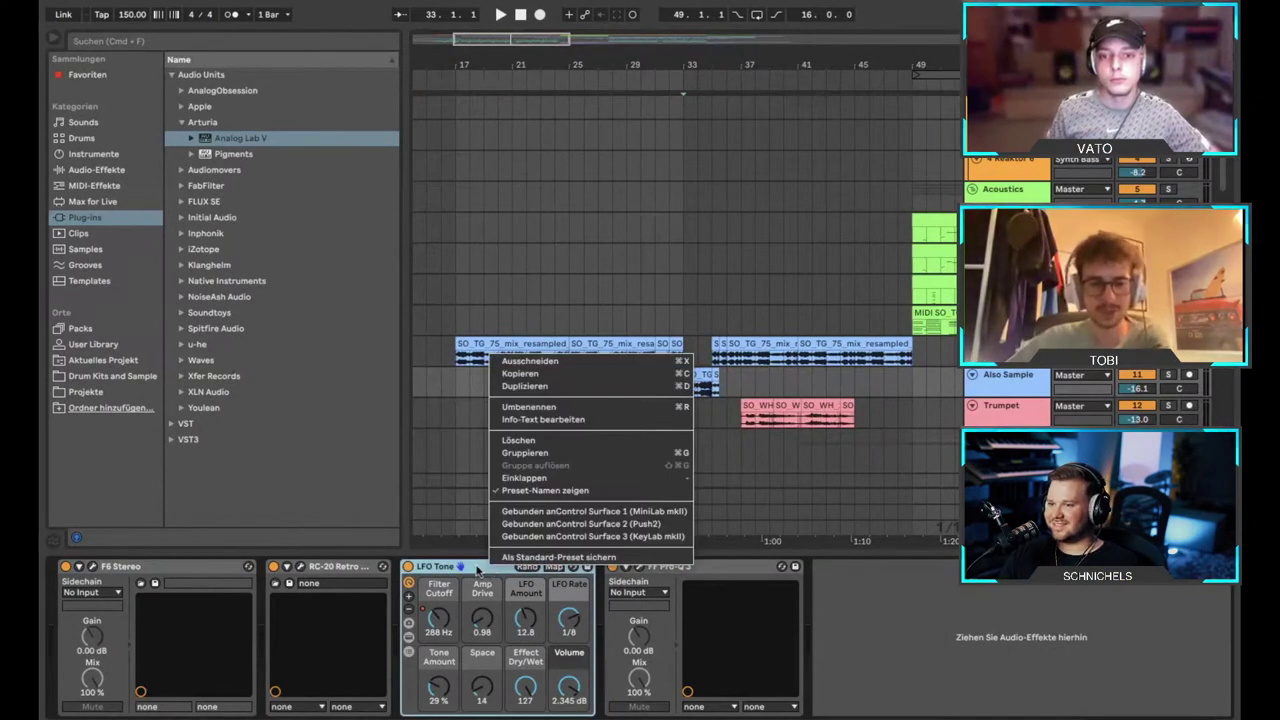
click(464, 566)
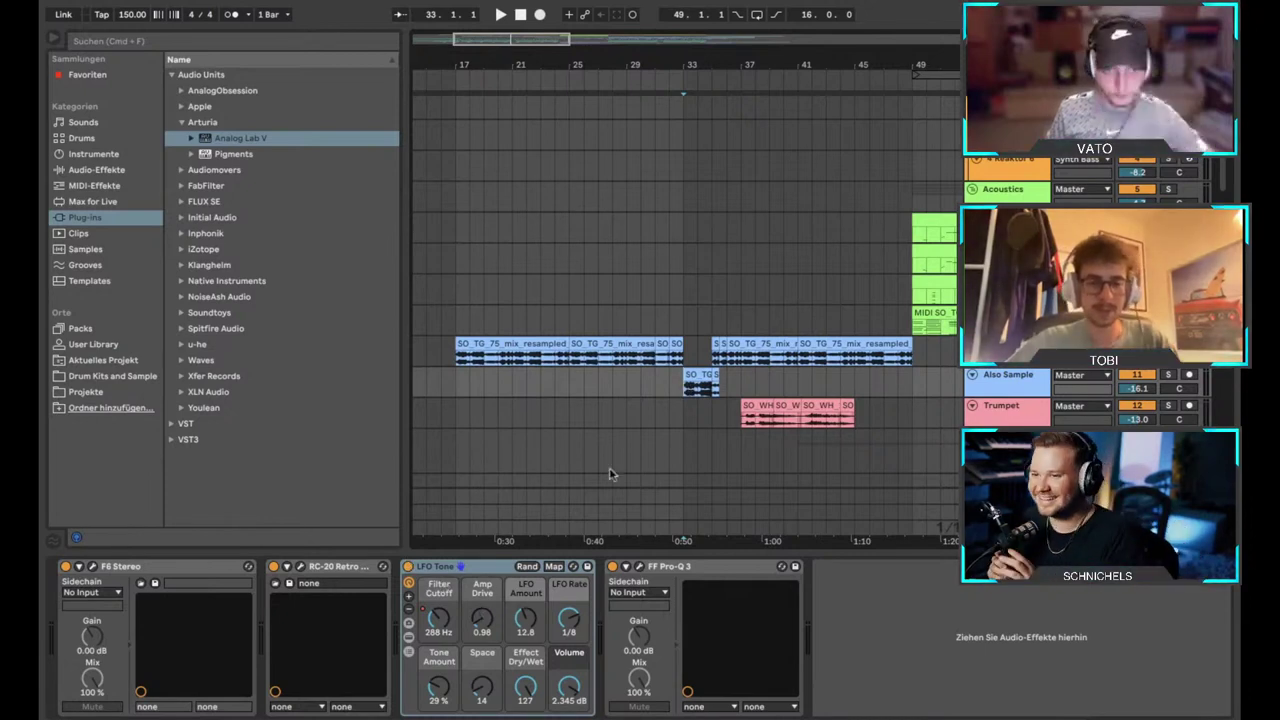
Examine the bass, acoustic, sample and trumpet tracks across the arrangement, placing the cursor at bar 1 and then bar 17.
scroll(702, 388, down, 3)
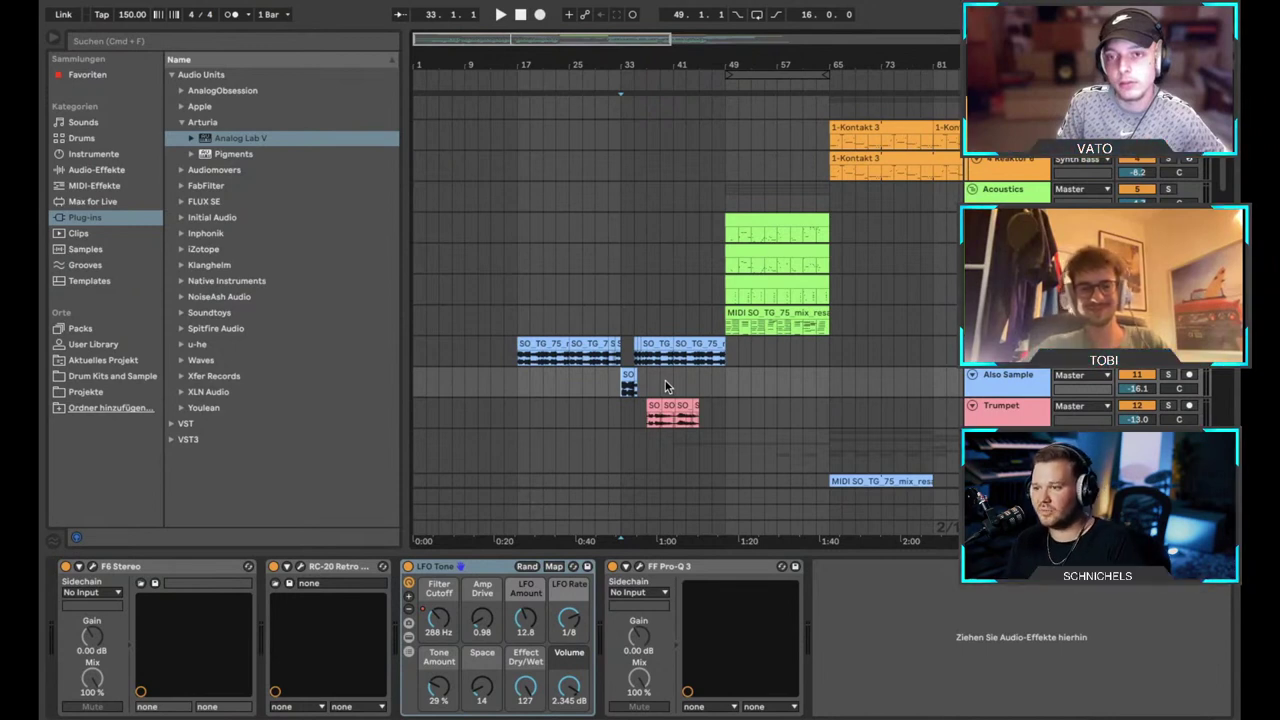
scroll(668, 386, down, 5)
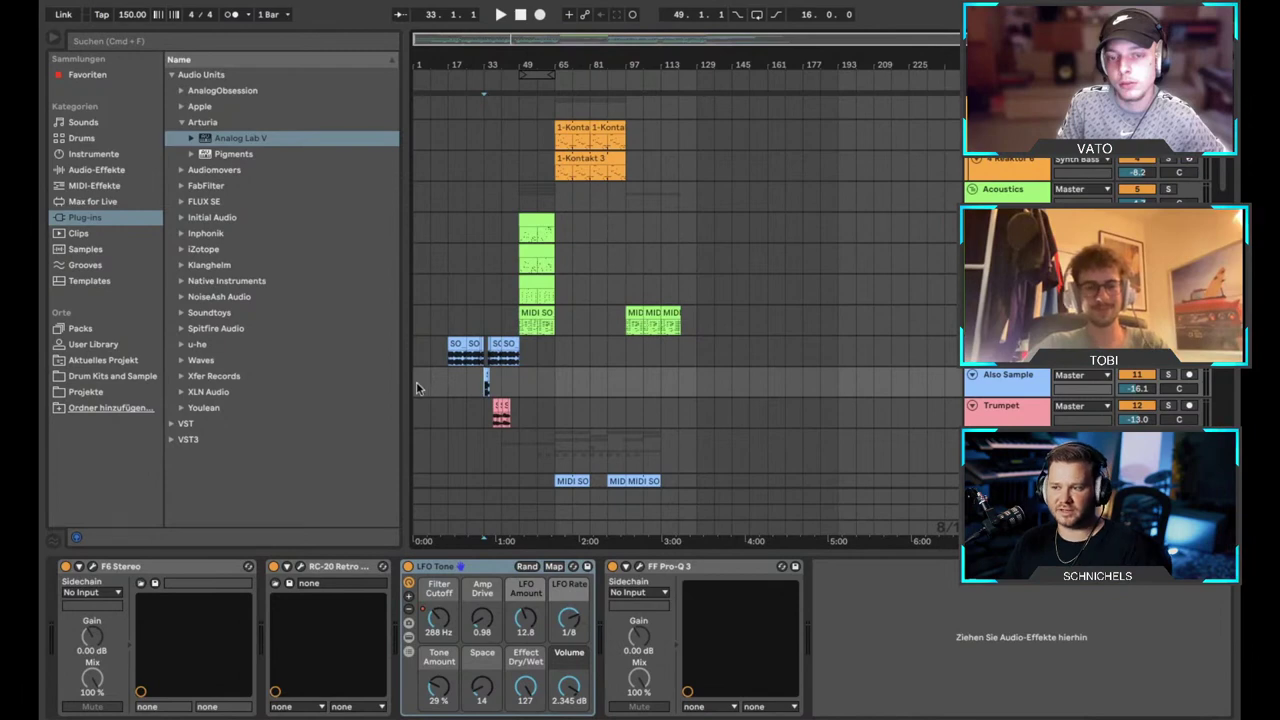
scroll(416, 388, up, 2)
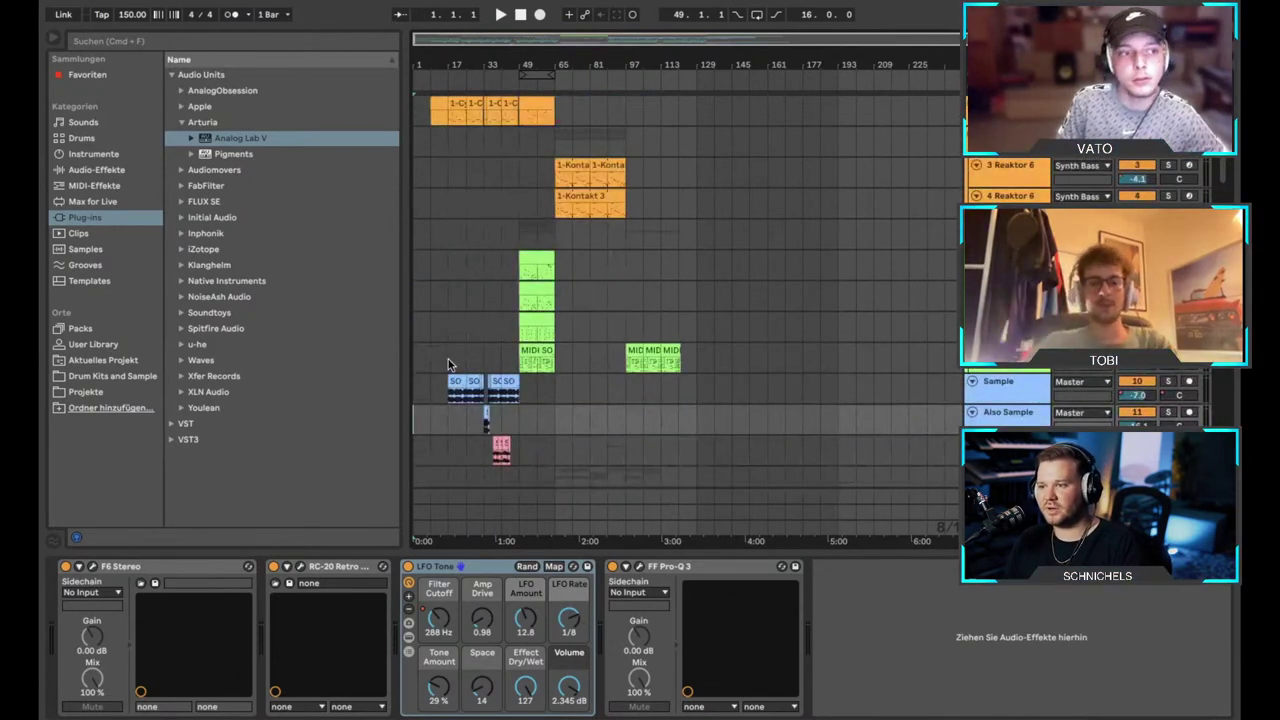
scroll(448, 364, up, 5)
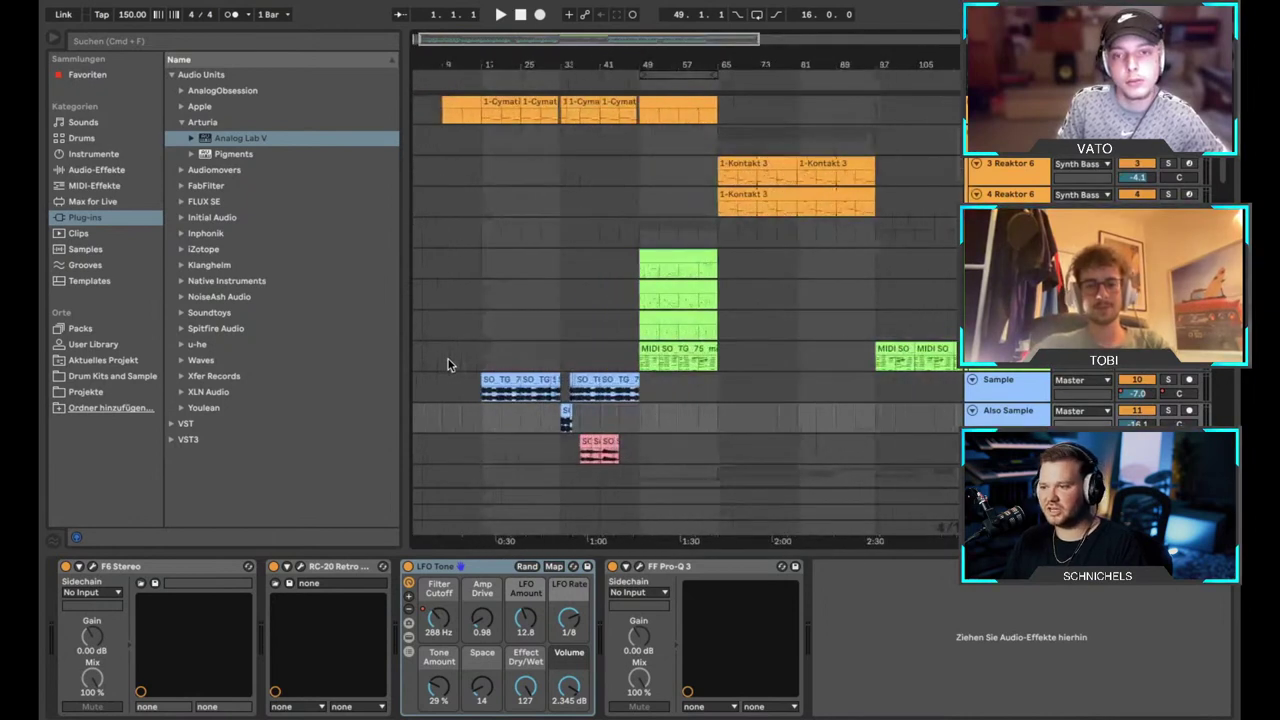
scroll(448, 364, down, 2)
scroll(447, 368, down, 2)
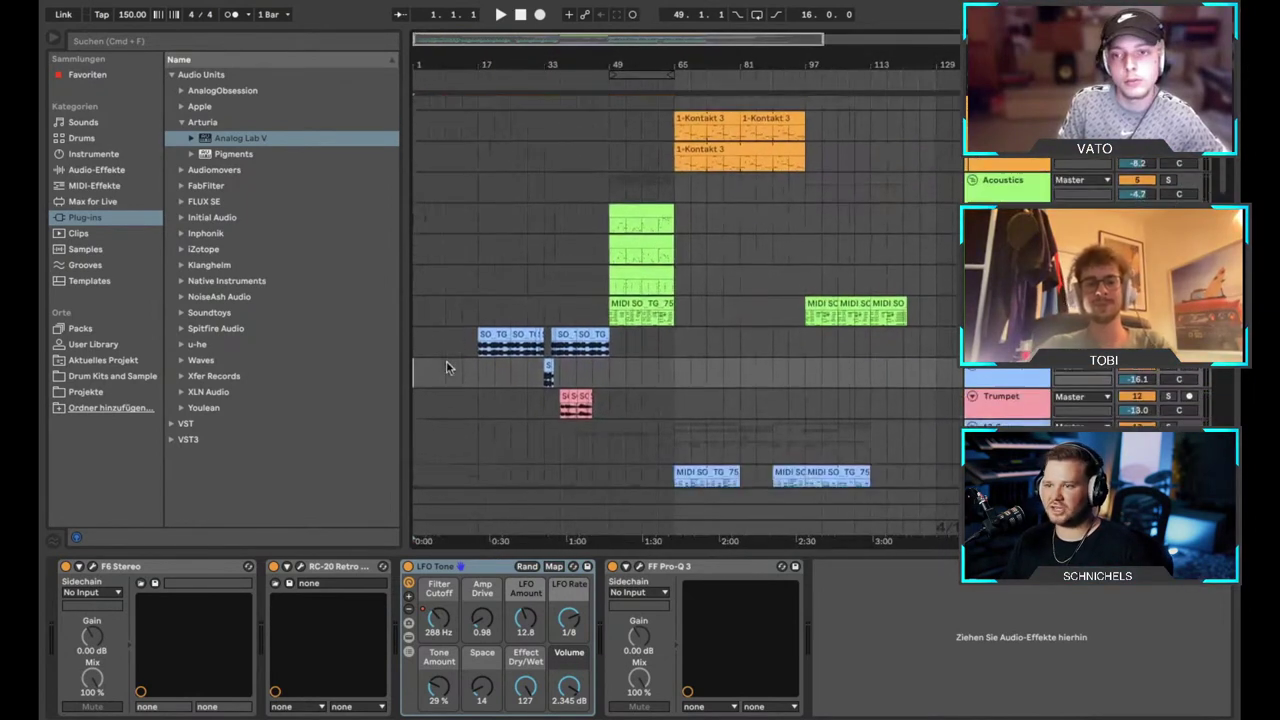
scroll(447, 368, down, 1)
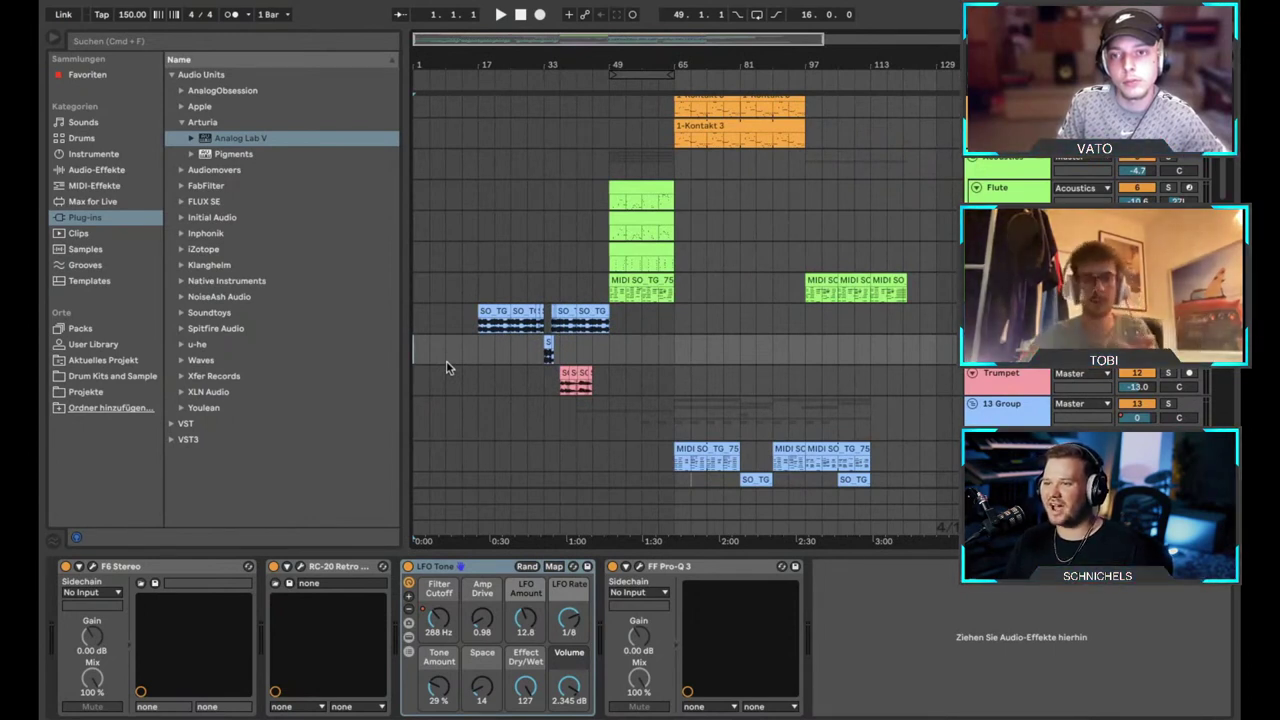
scroll(447, 368, down, 1)
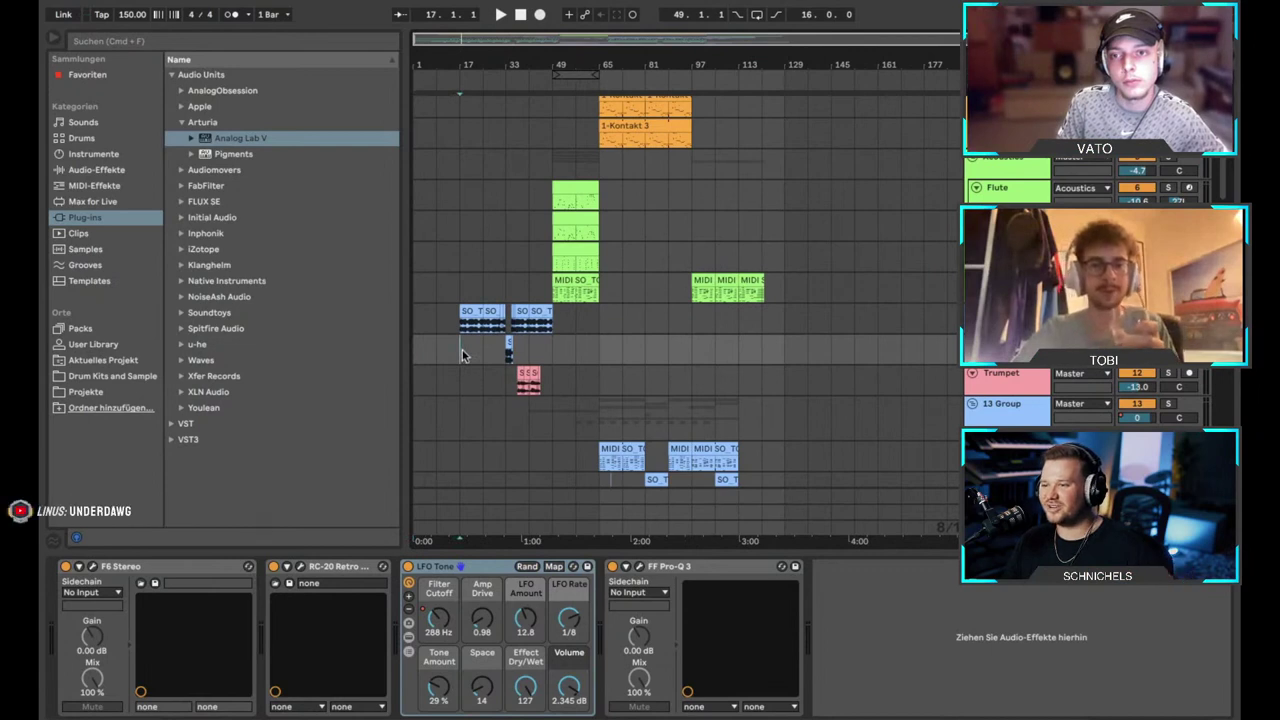
scroll(462, 350, up, 2)
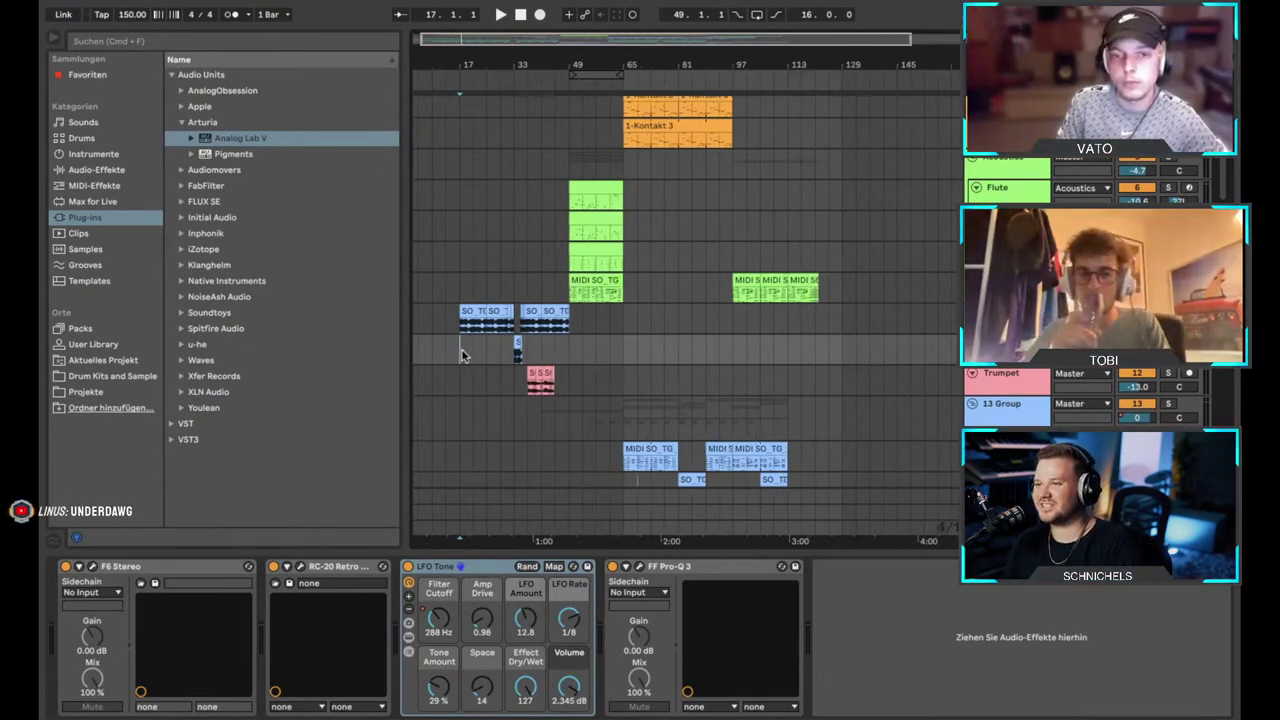
scroll(435, 362, left, 1)
scroll(435, 362, up, 1)
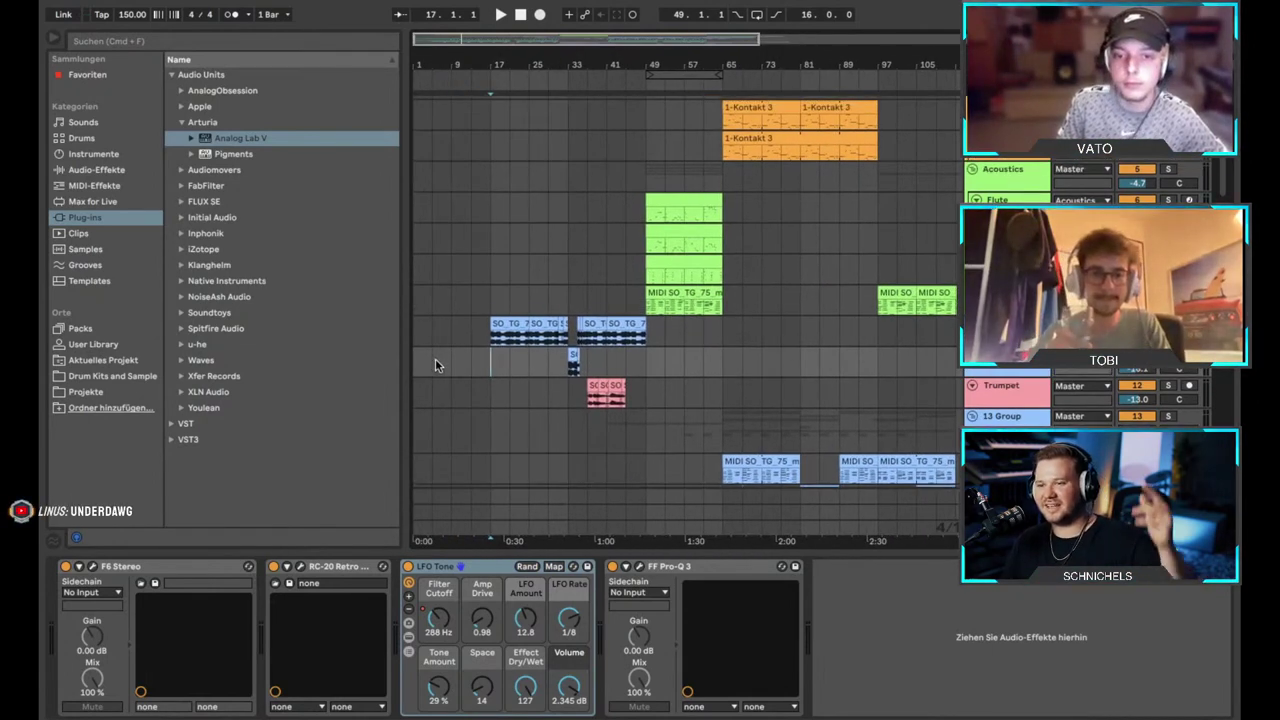
Play the arrangement from bar 13 and show the Sample track's device chain during playback.
click(467, 371)
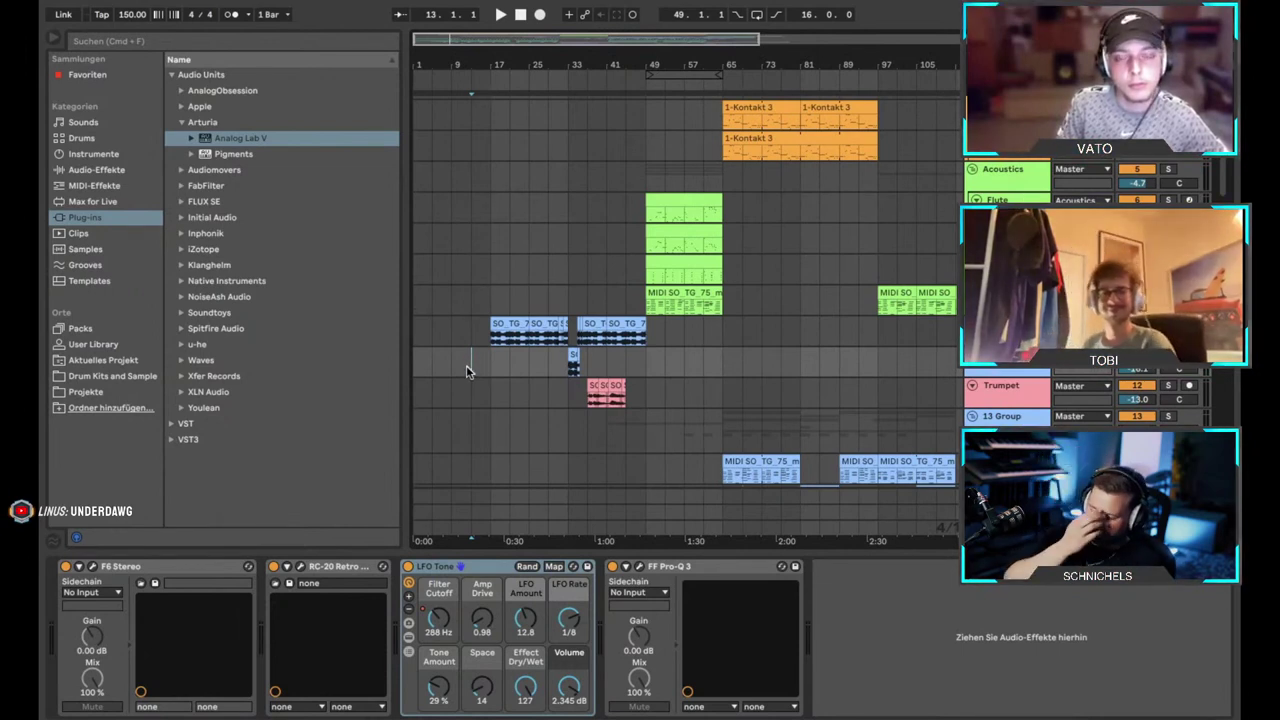
key(space)
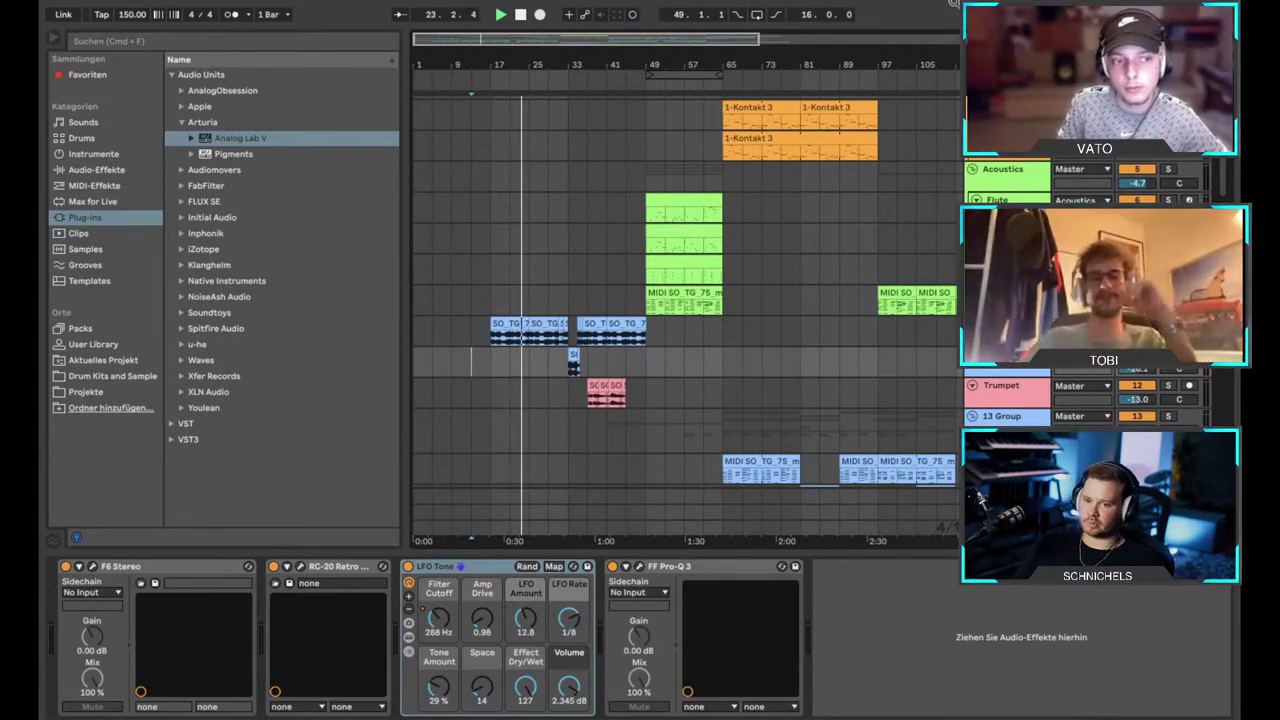
mouse_move(955, 6)
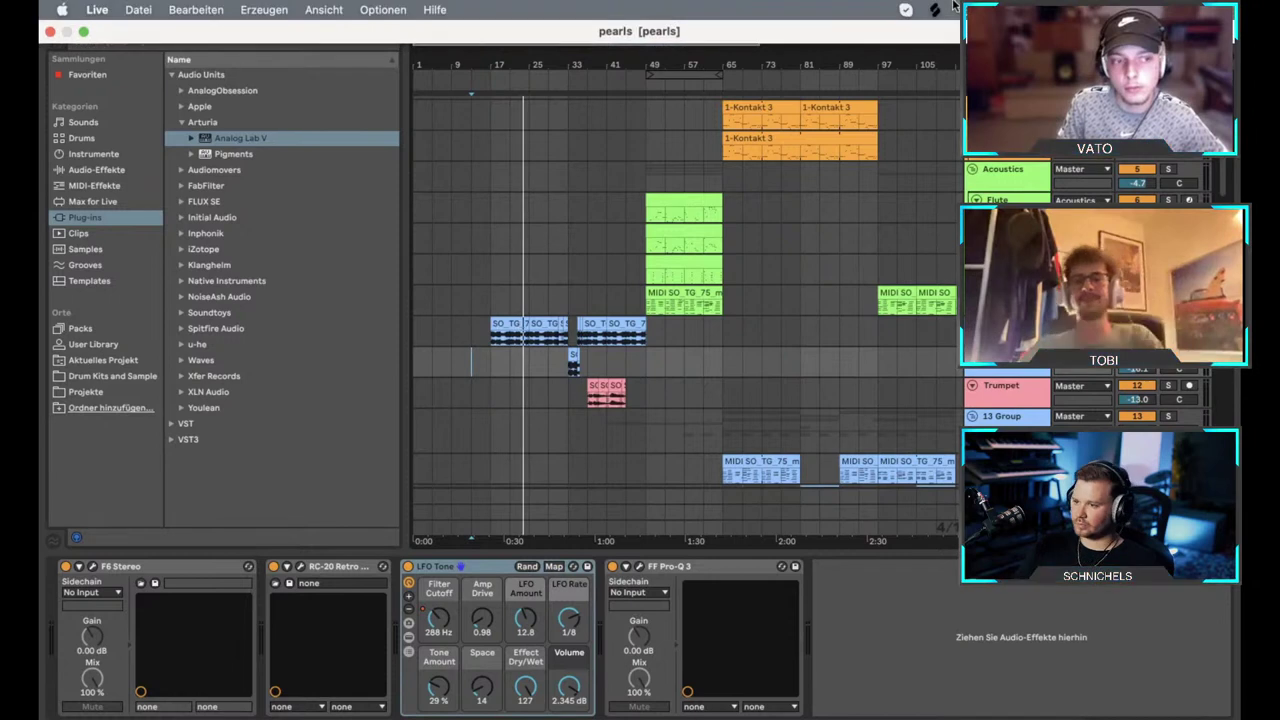
click(490, 343)
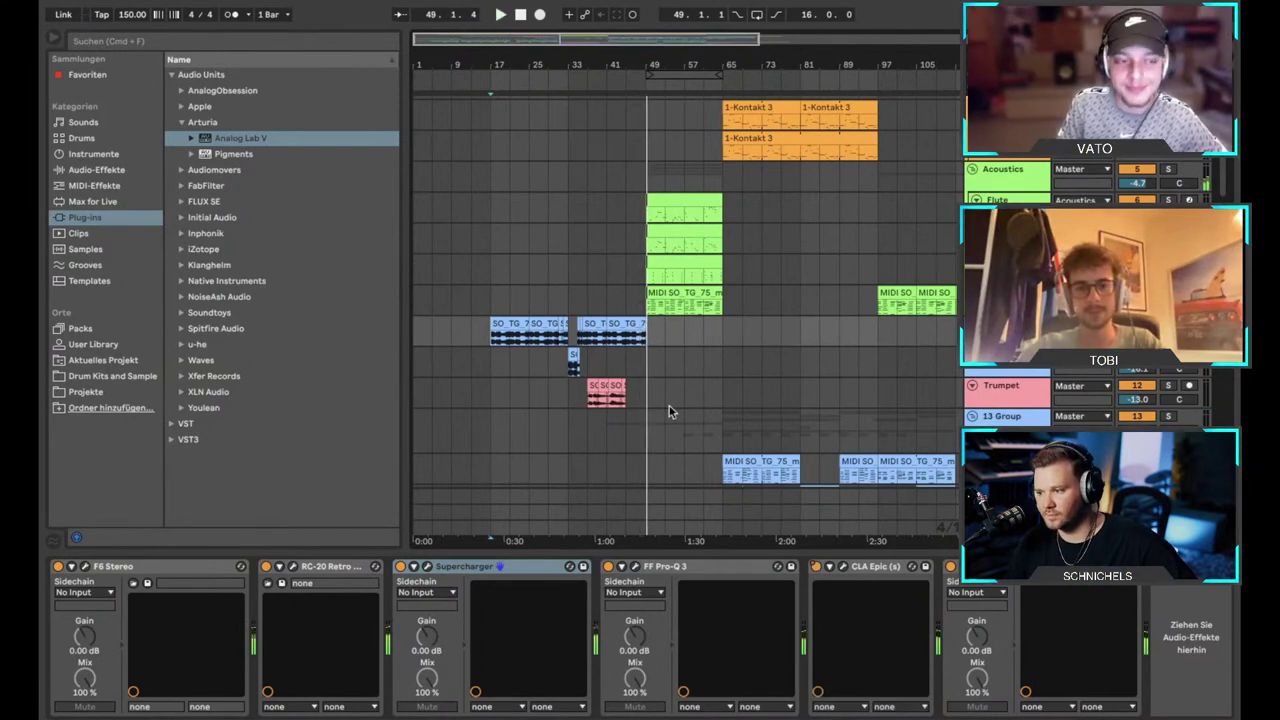
Stop playback and show the devices of the Trumpet track, then of the Acoustics group, at bar 49.
click(643, 392)
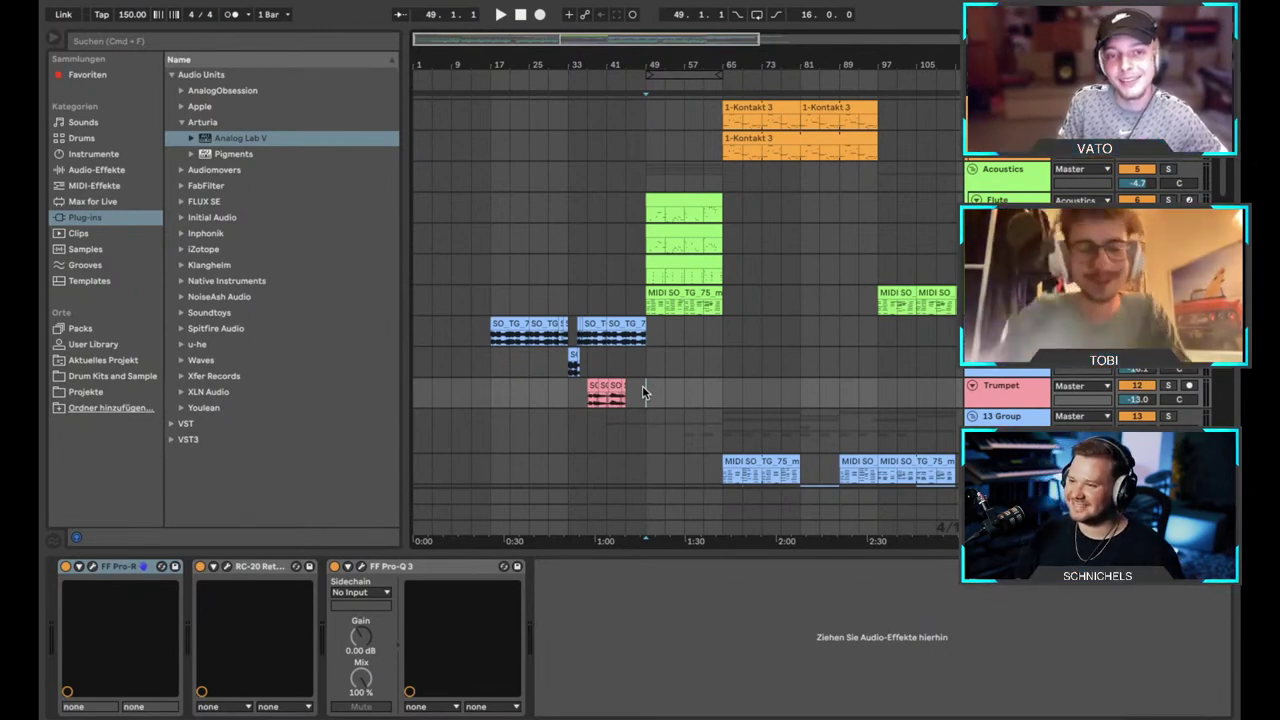
scroll(643, 392, up, 3)
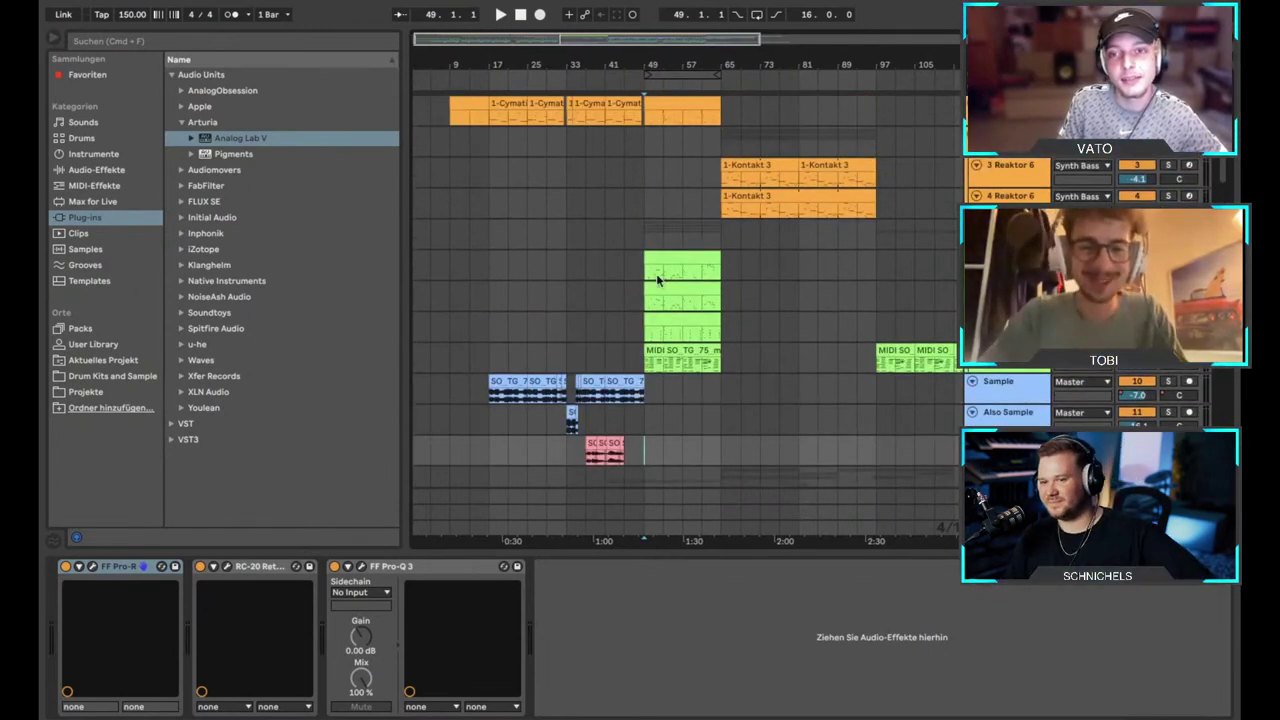
click(643, 234)
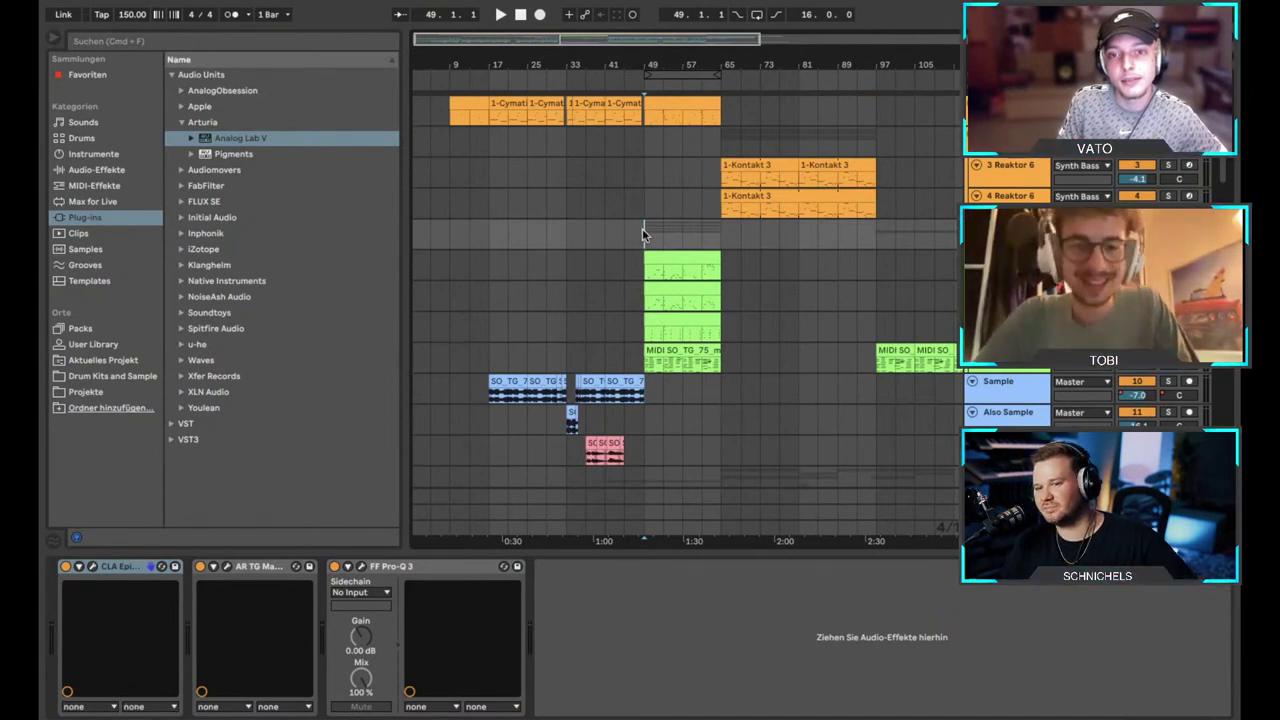
scroll(642, 228, up, 2)
scroll(642, 228, down, 2)
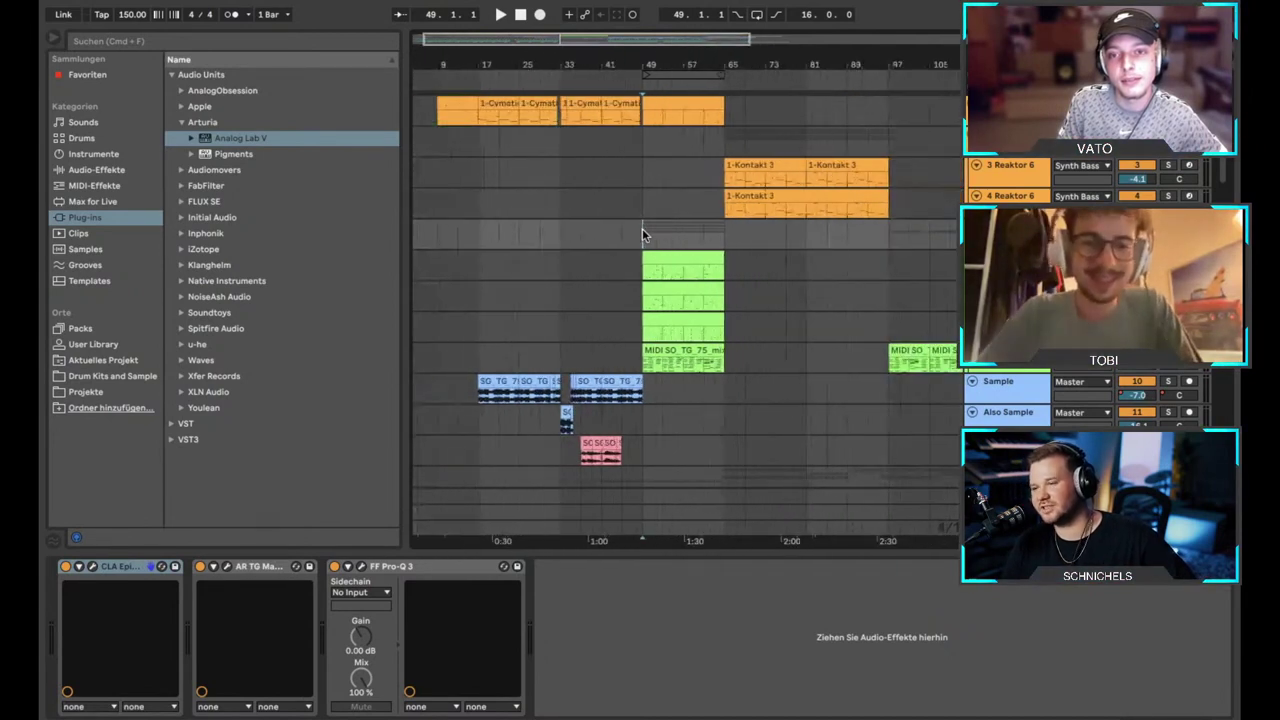
scroll(642, 228, up, 1)
scroll(642, 228, down, 3)
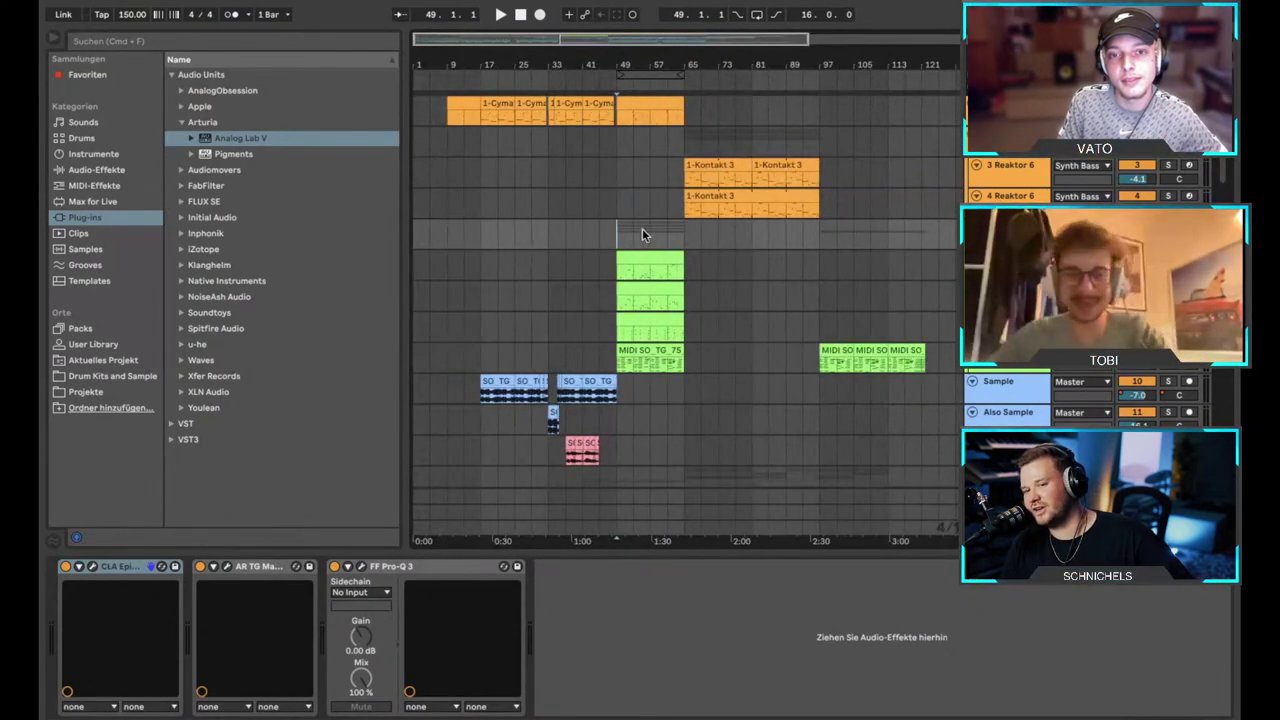
scroll(642, 228, up, 1)
scroll(642, 228, down, 2)
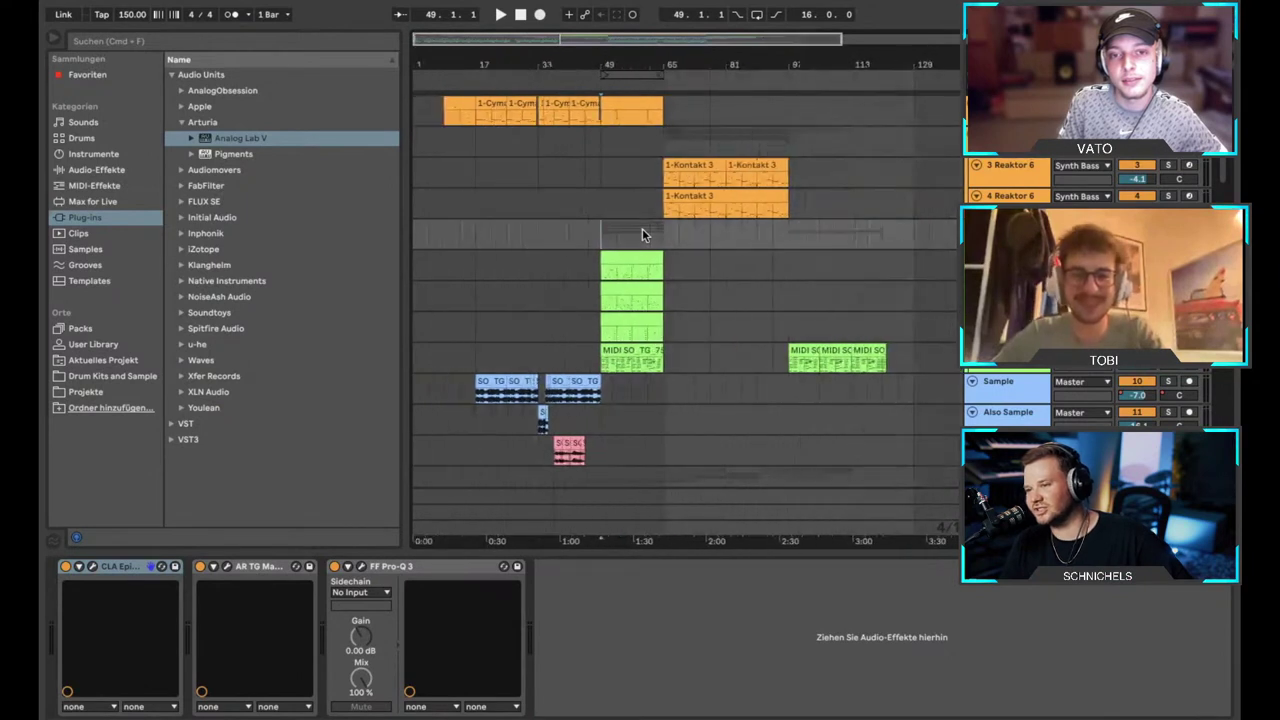
scroll(642, 228, up, 2)
scroll(642, 228, left, 2)
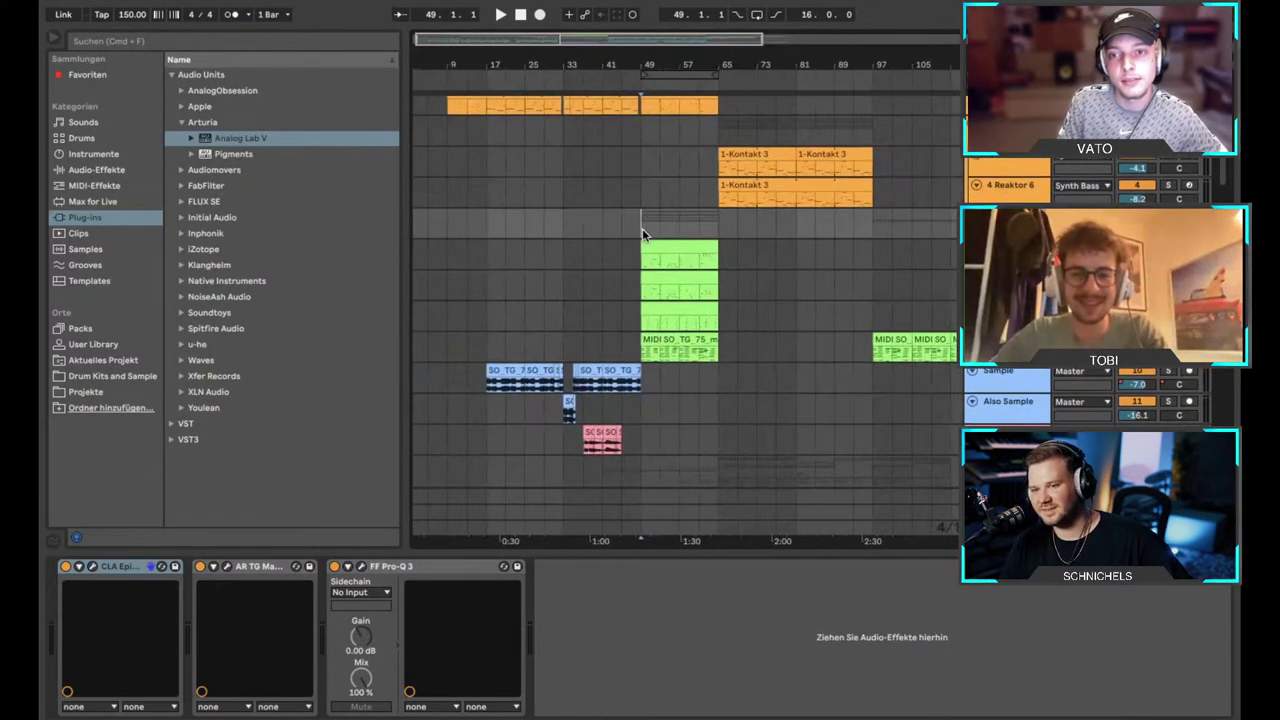
scroll(642, 228, down, 3)
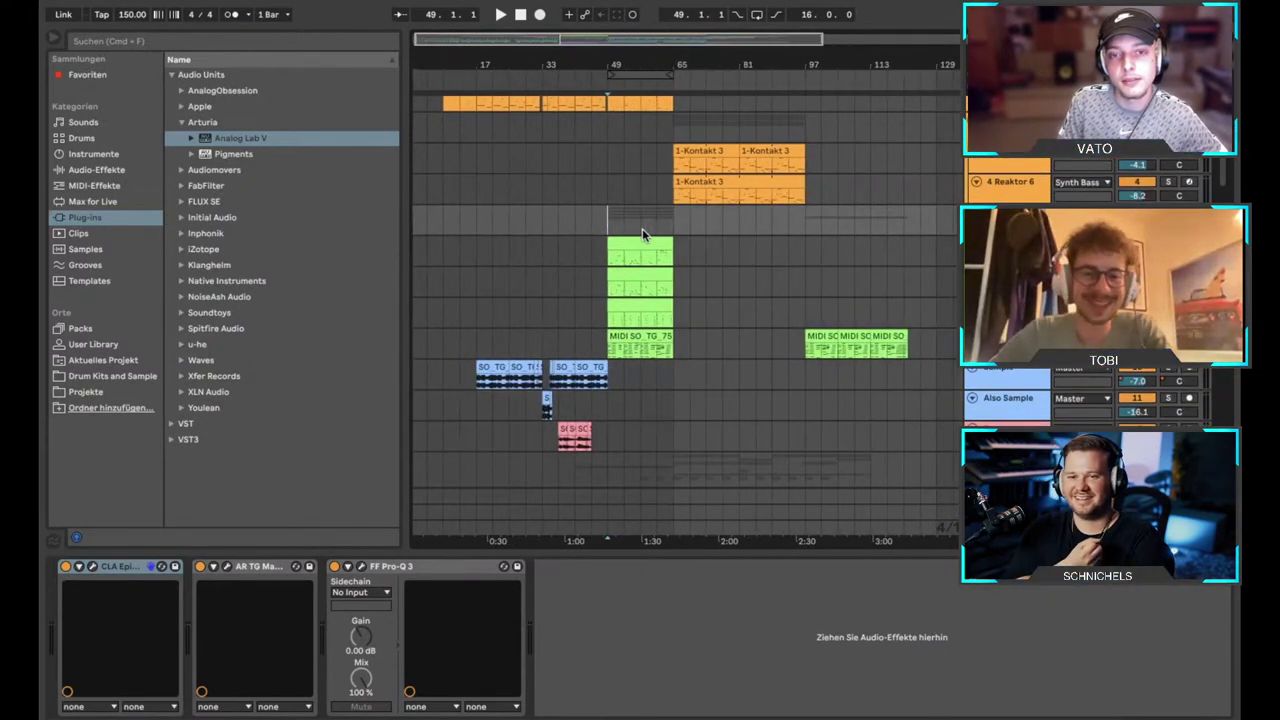
scroll(642, 234, left, 1)
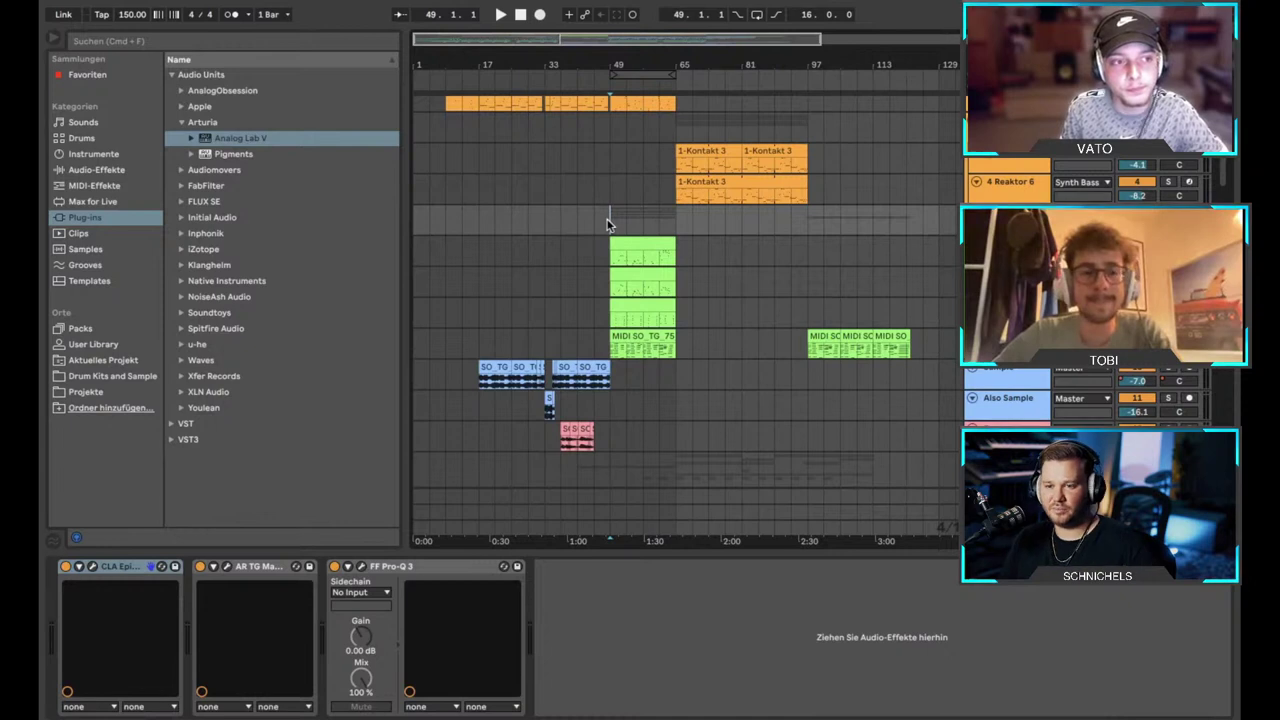
Show the Master track's device chain and open the Listento transmitter plug-in.
click(1008, 526)
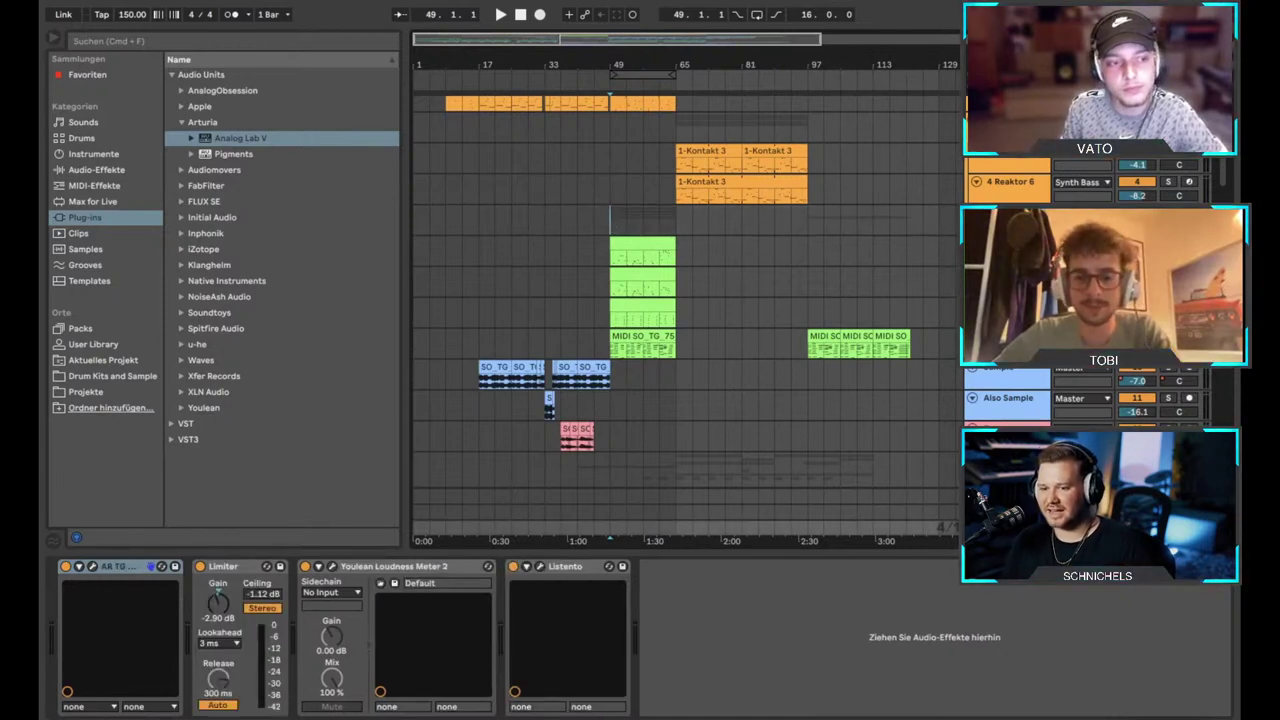
click(541, 567)
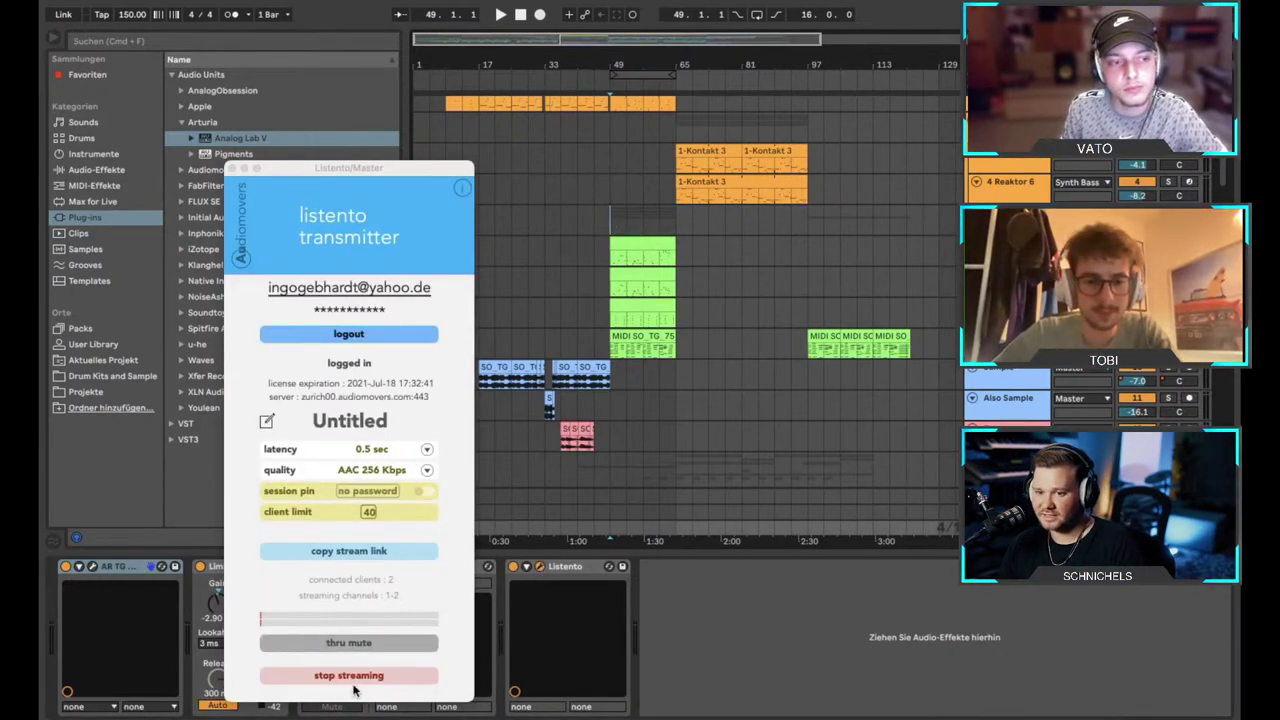